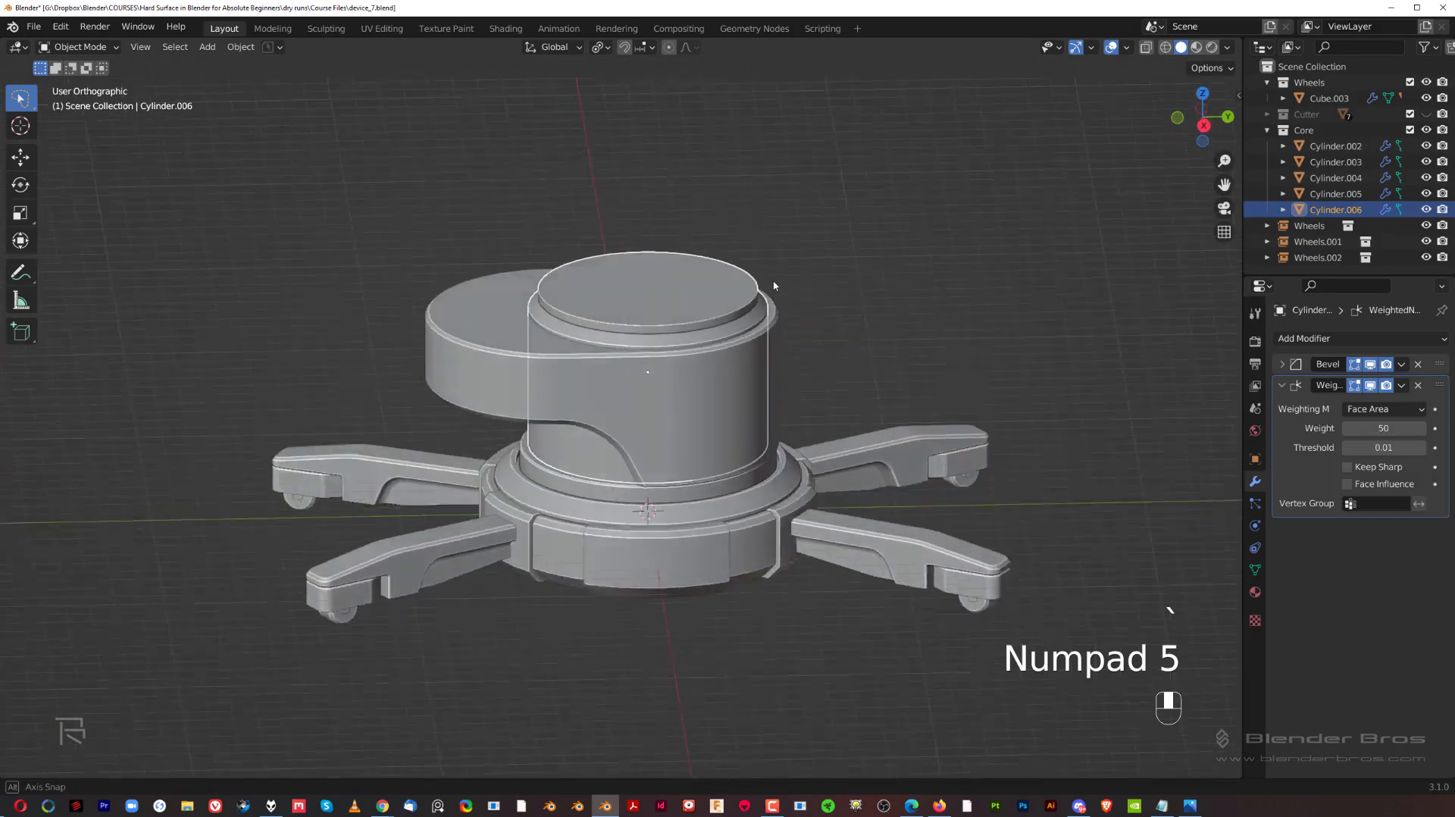
{"action": "scroll", "coordinate": [702, 391], "scroll_direction": "up", "scroll_amount": 3}
{"action": "left_click", "coordinate": [702, 391], "text": "shift"}
{"action": "scroll", "coordinate": [702, 391], "scroll_direction": "down", "scroll_amount": 2}
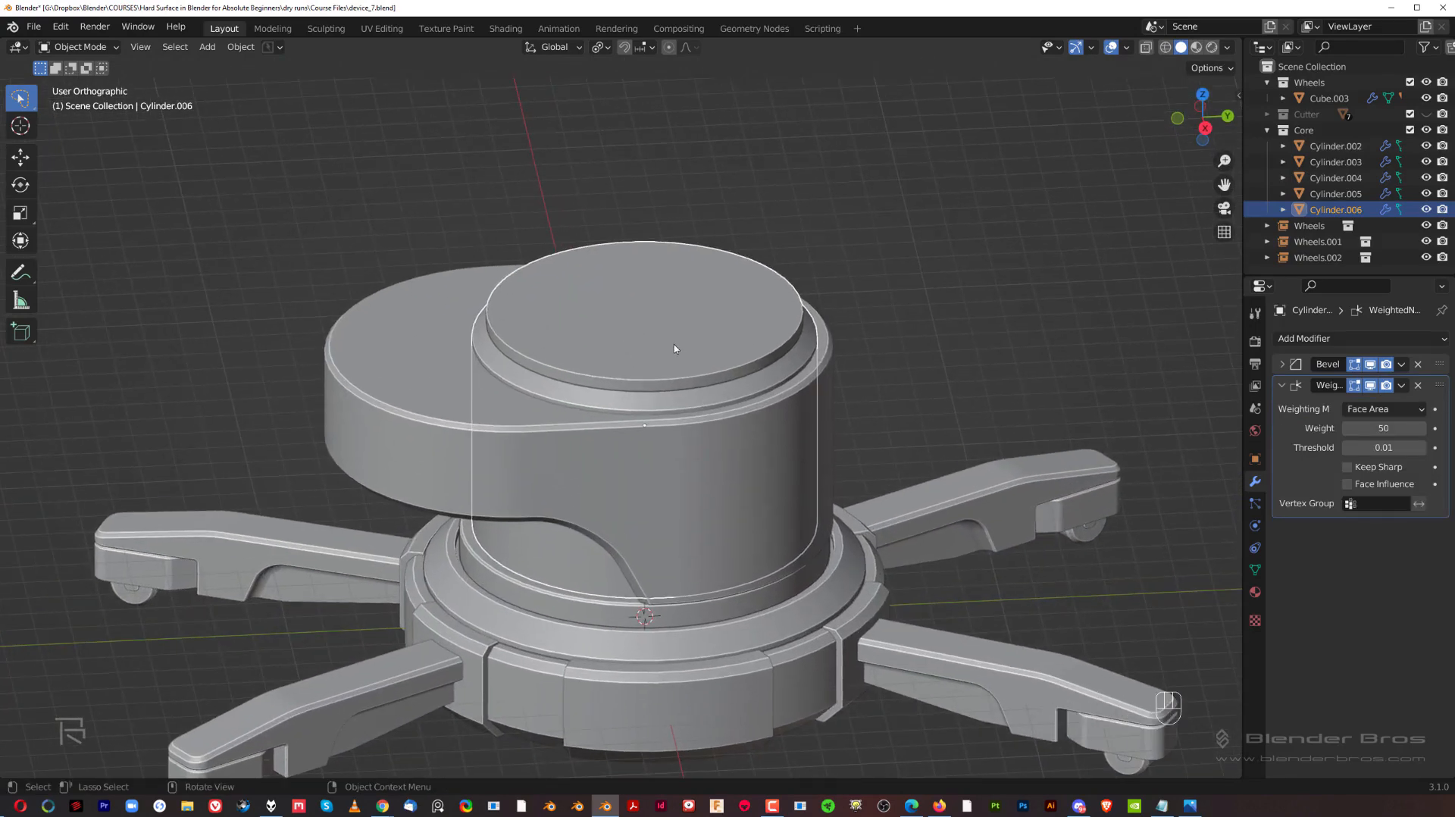
{"action": "left_click", "coordinate": [666, 325]}
{"action": "left_click", "coordinate": [669, 317], "text": "shift"}
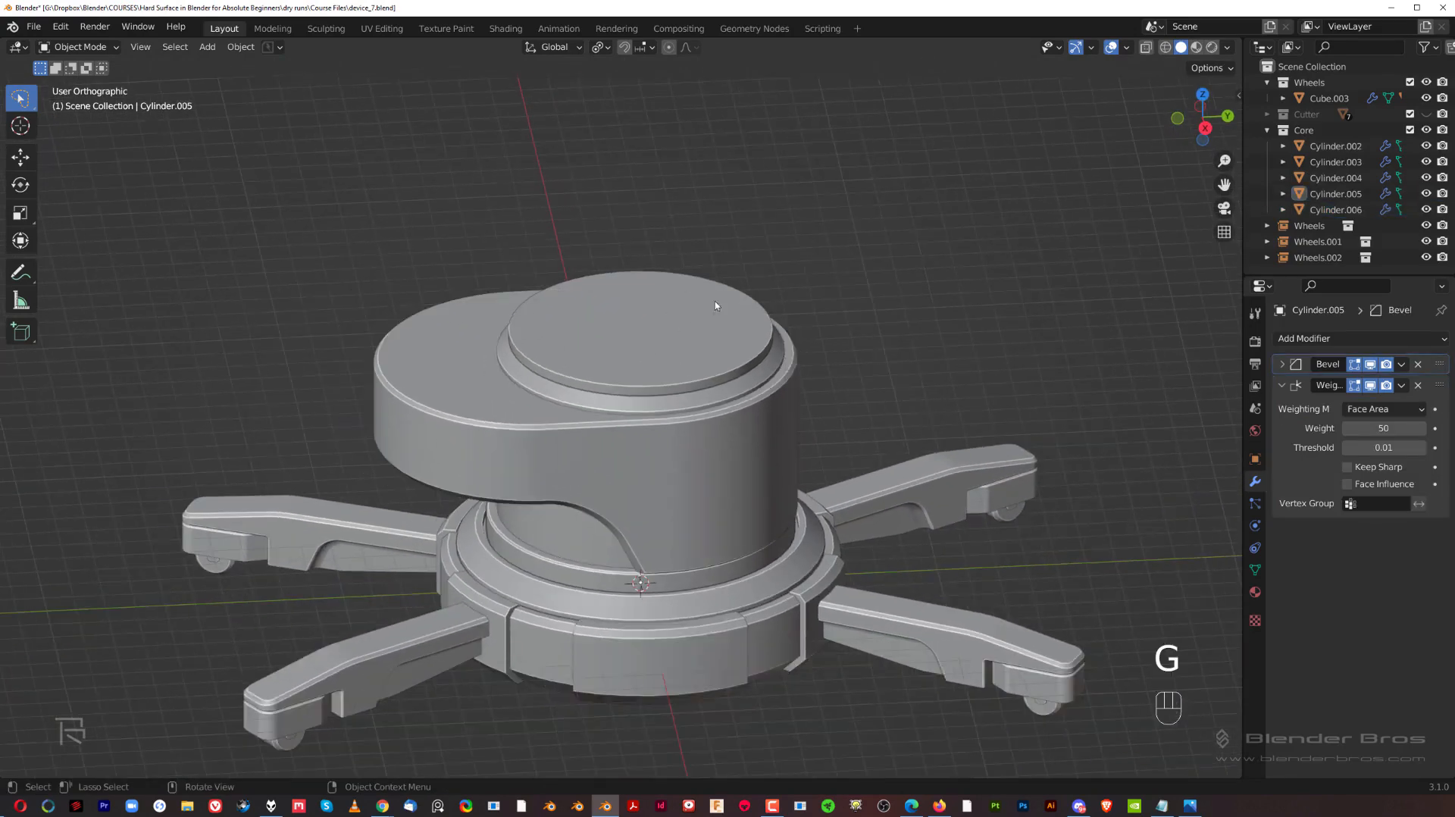
{"action": "key", "text": "g"}
{"action": "key", "text": "g"}
{"action": "right_click", "coordinate": [799, 189]}
- Duplicate the top face of the upper cylinder in place and separate the copy into its own object
{"action": "scroll", "coordinate": [1045, 280], "scroll_direction": "up", "scroll_amount": 2}
{"action": "key", "text": "Tab"}
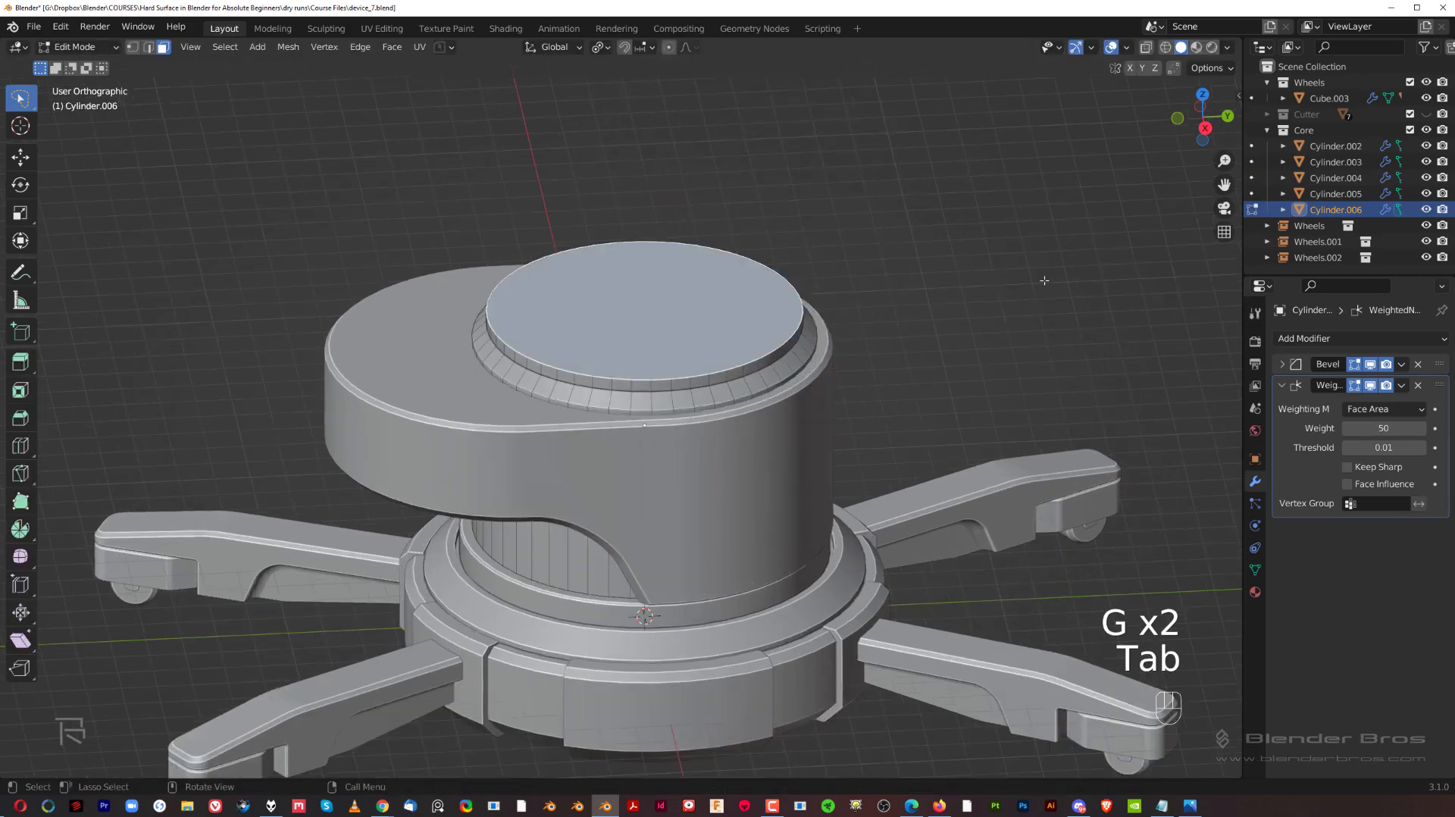
{"action": "left_click", "coordinate": [810, 333]}
{"action": "left_click", "coordinate": [646, 362]}
{"action": "scroll", "coordinate": [646, 362], "scroll_direction": "down", "scroll_amount": 1}
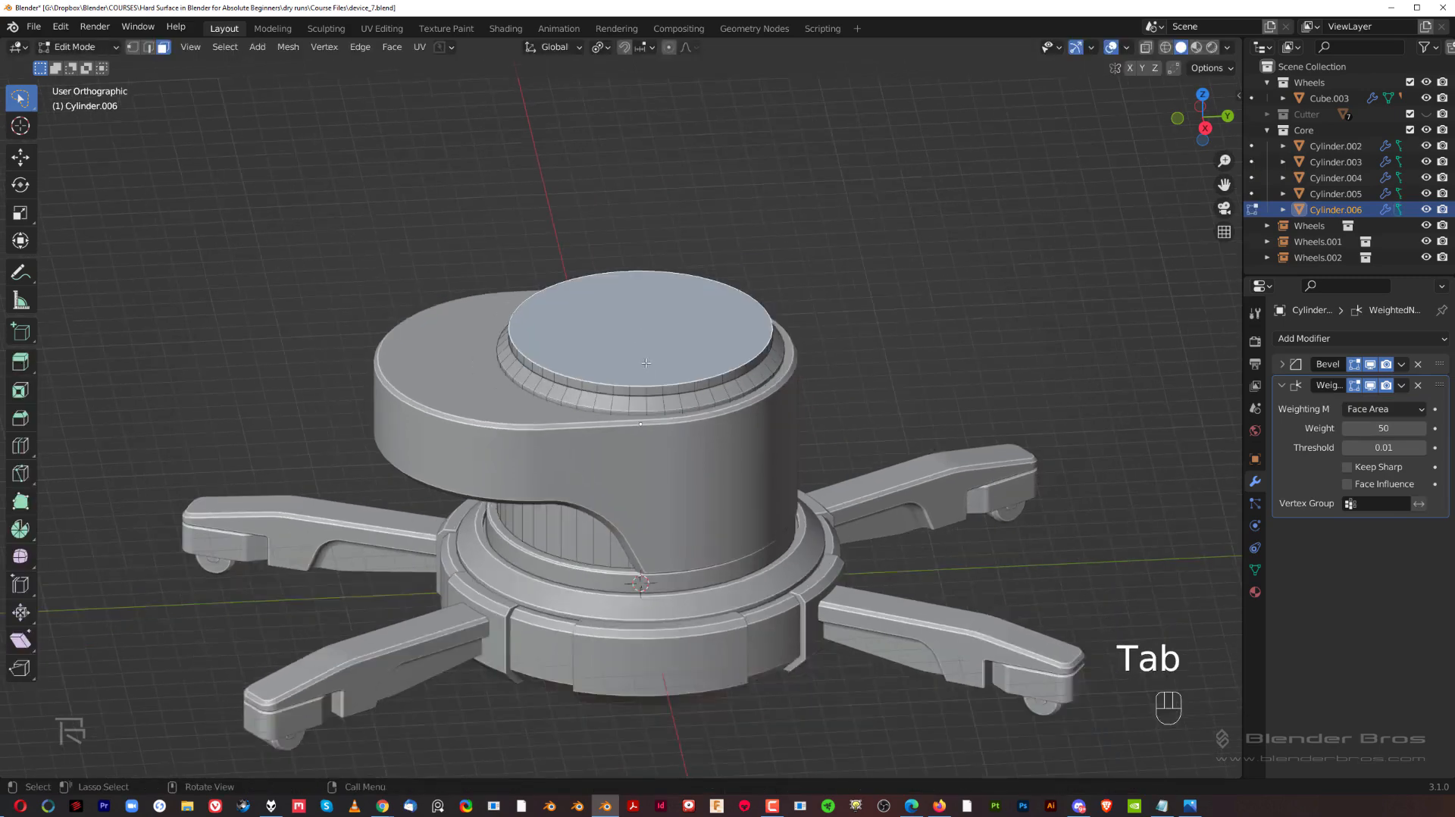
{"action": "key", "text": "shift+d"}
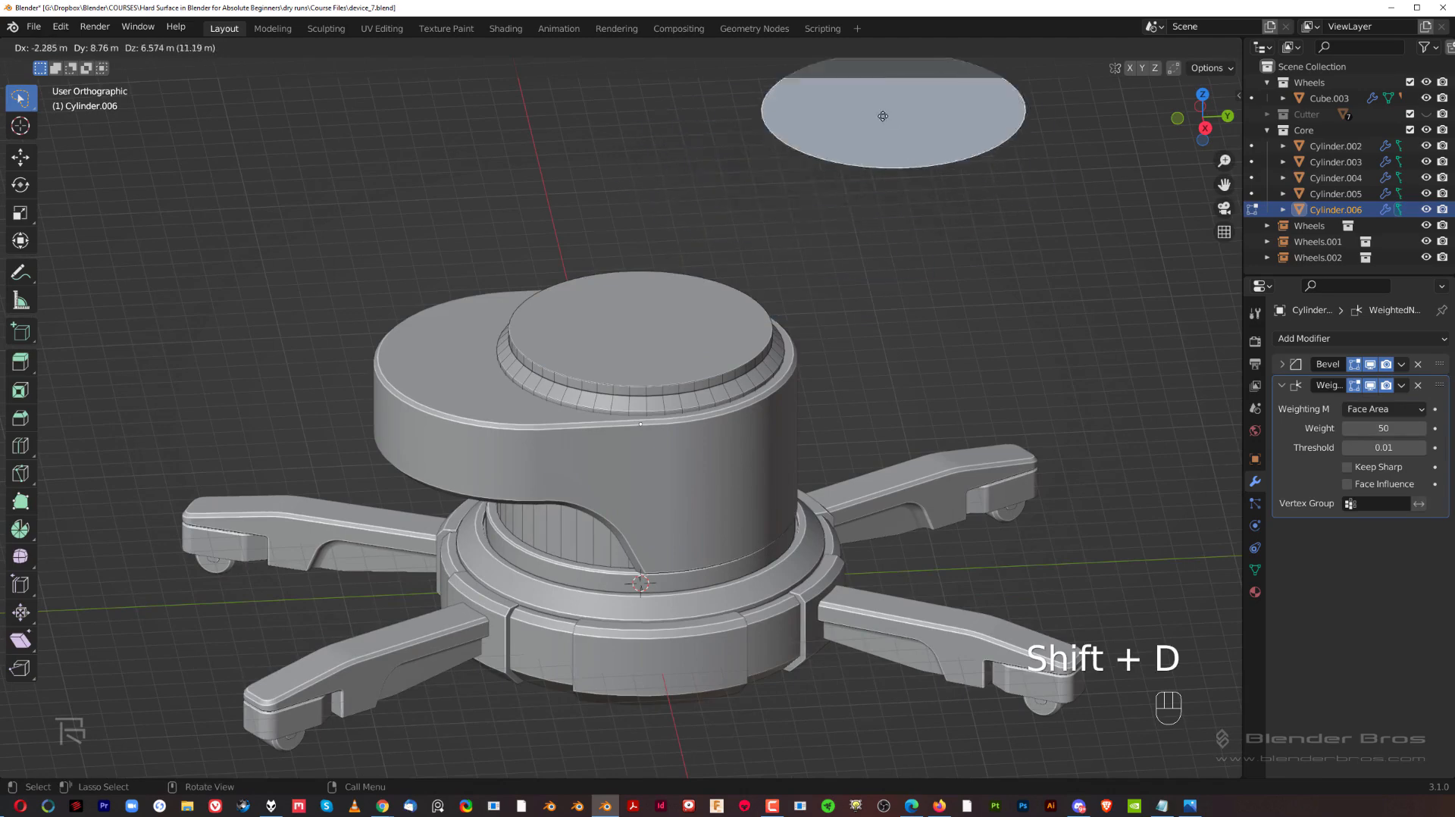
{"action": "right_click", "coordinate": [896, 147]}
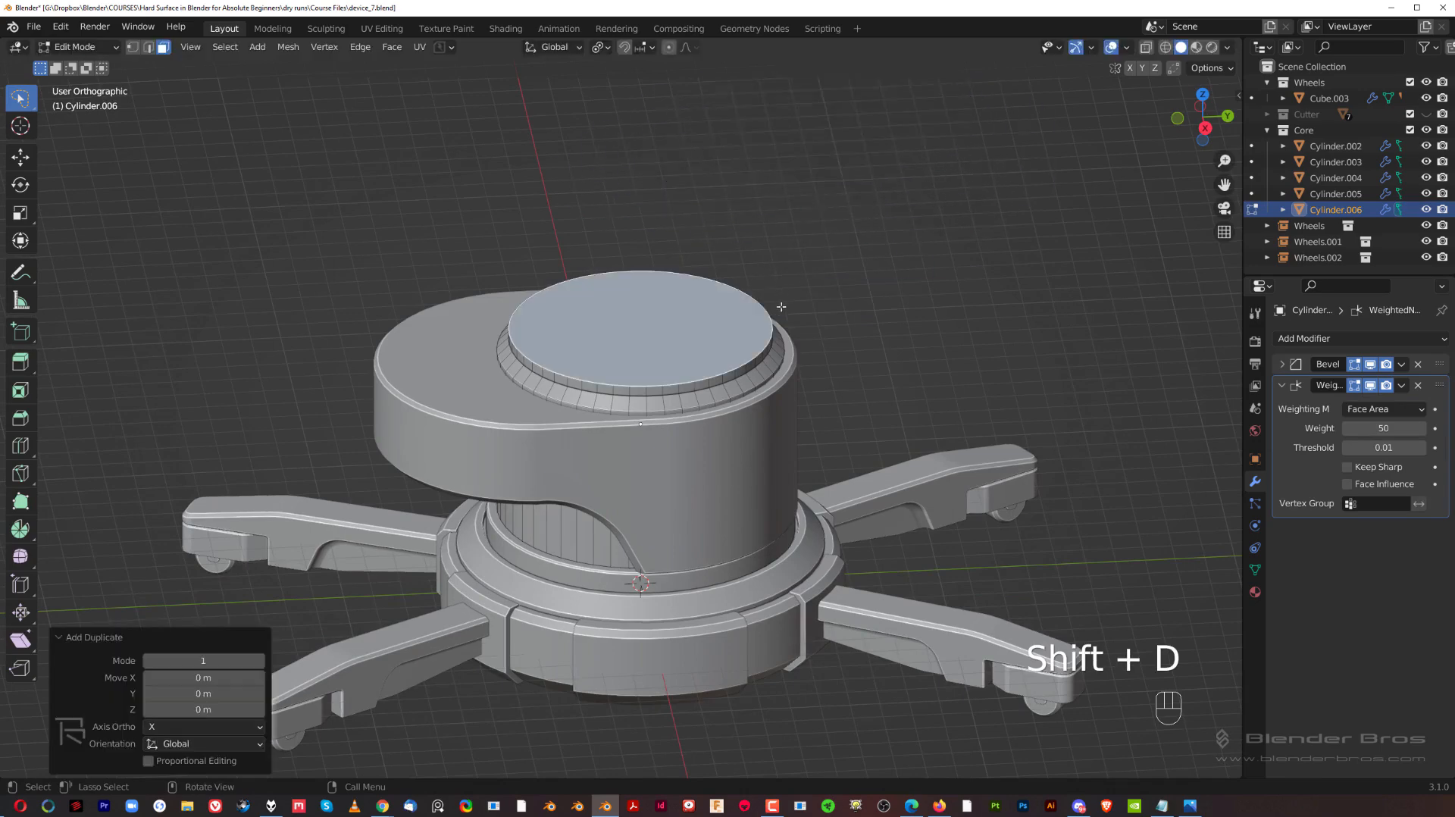
{"action": "key", "text": "p"}
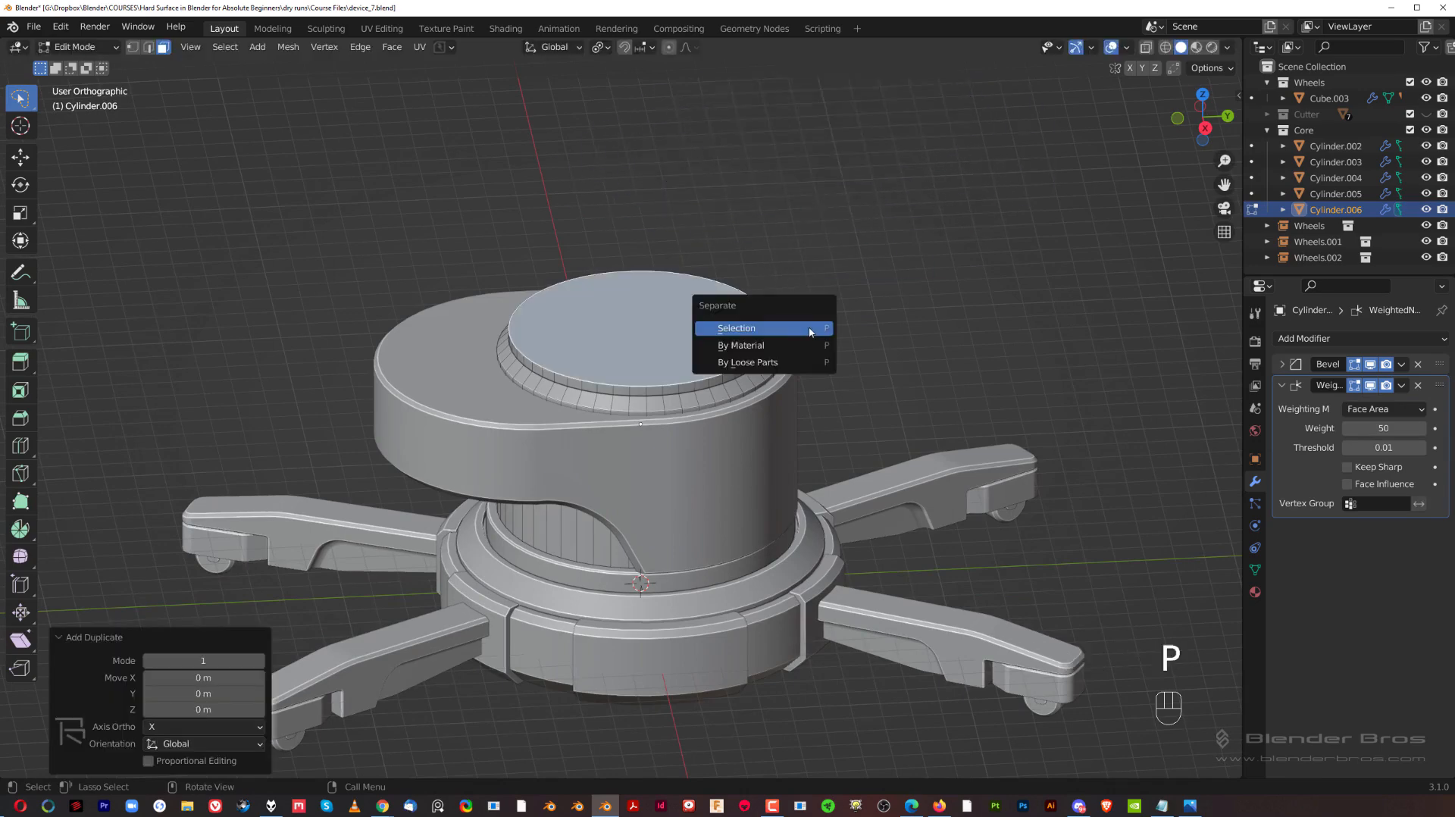
{"action": "left_click", "coordinate": [806, 331]}
{"action": "key", "text": "Tab"}
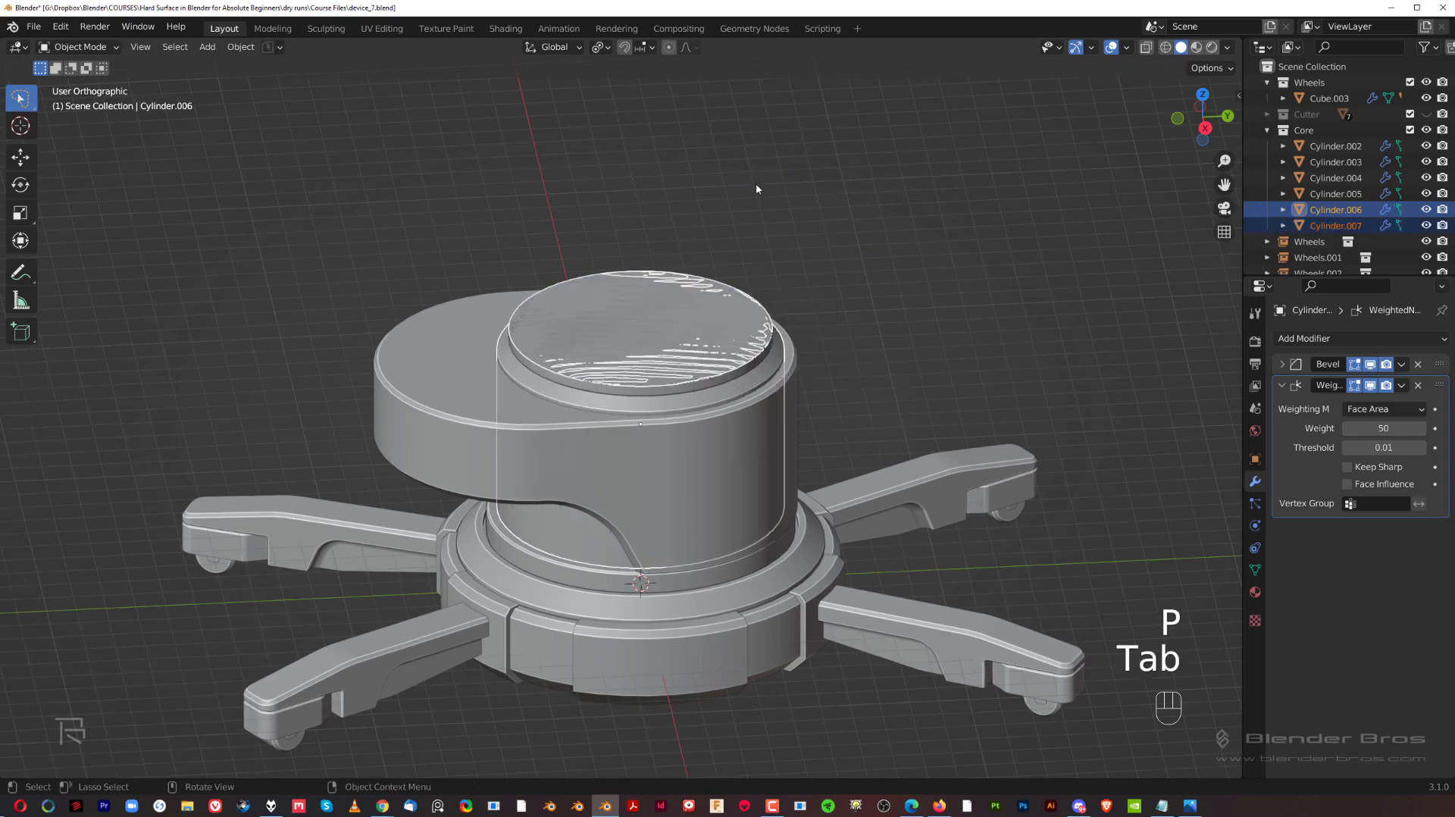
- Extrude the separated circular face upward about 5.49 m to form a new cylinder on top of the device
{"action": "left_click", "coordinate": [703, 338]}
{"action": "key", "text": "Tab"}
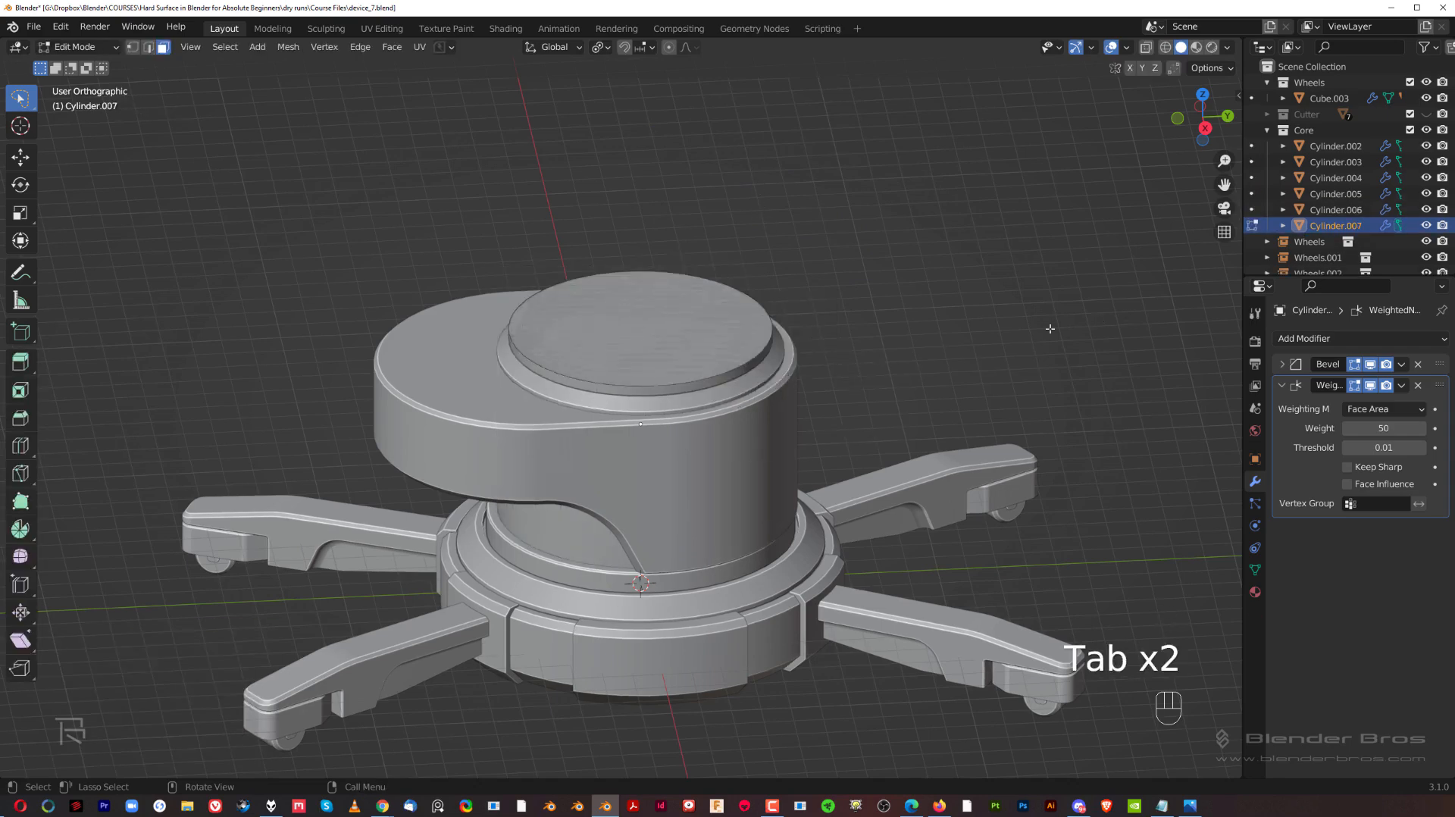
{"action": "left_click", "coordinate": [635, 334]}
{"action": "scroll", "coordinate": [740, 363], "scroll_direction": "down", "scroll_amount": 3}
{"action": "key", "text": "e"}
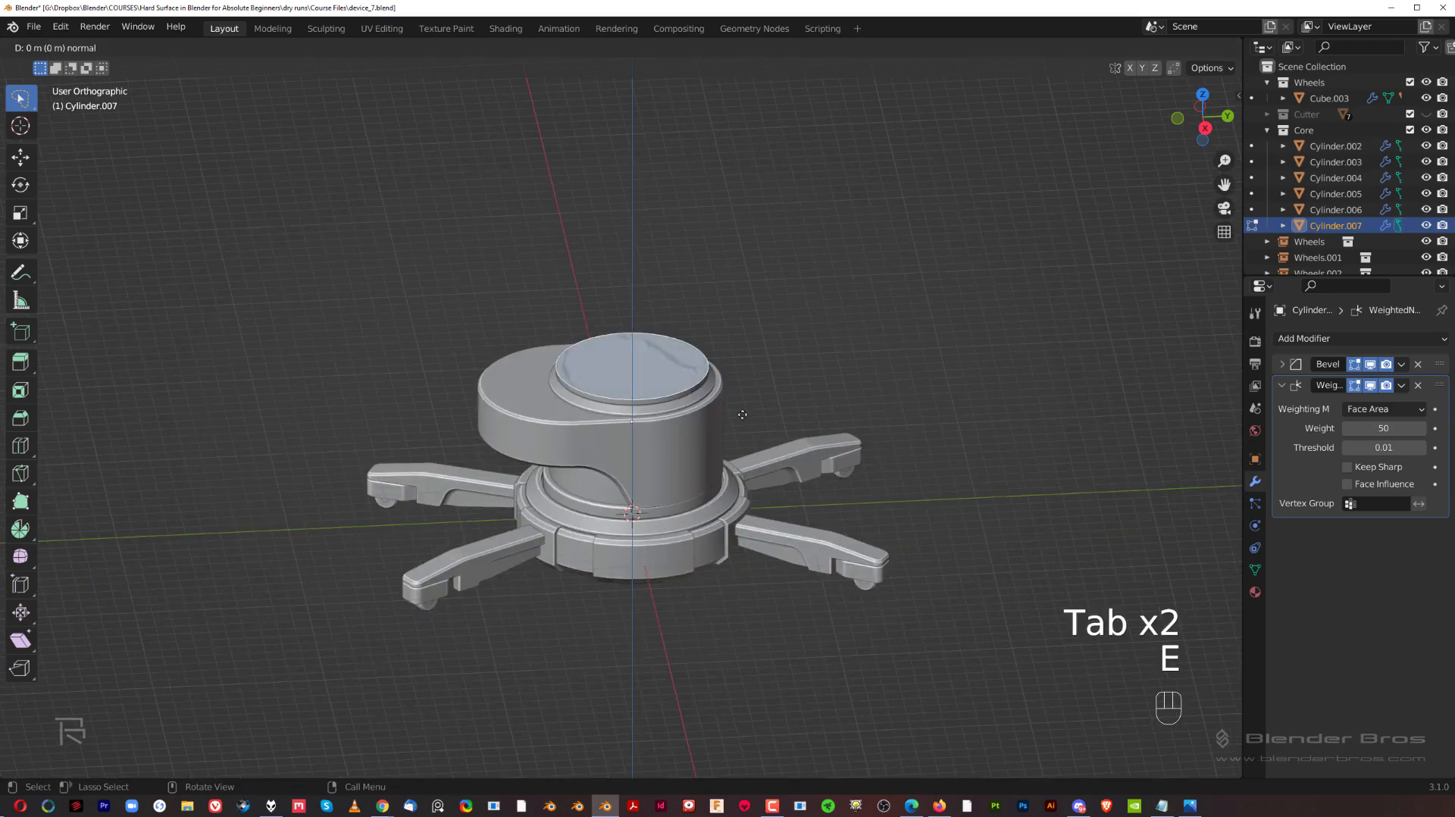
{"action": "left_click", "coordinate": [753, 328]}
{"action": "key", "text": "grave"}
{"action": "scroll", "coordinate": [763, 376], "scroll_direction": "up", "scroll_amount": 1}
{"action": "middle_click_drag", "start_coordinate": [748, 349], "coordinate": [740, 380], "text": "shift"}
{"action": "scroll", "coordinate": [733, 397], "scroll_direction": "up", "scroll_amount": 2}
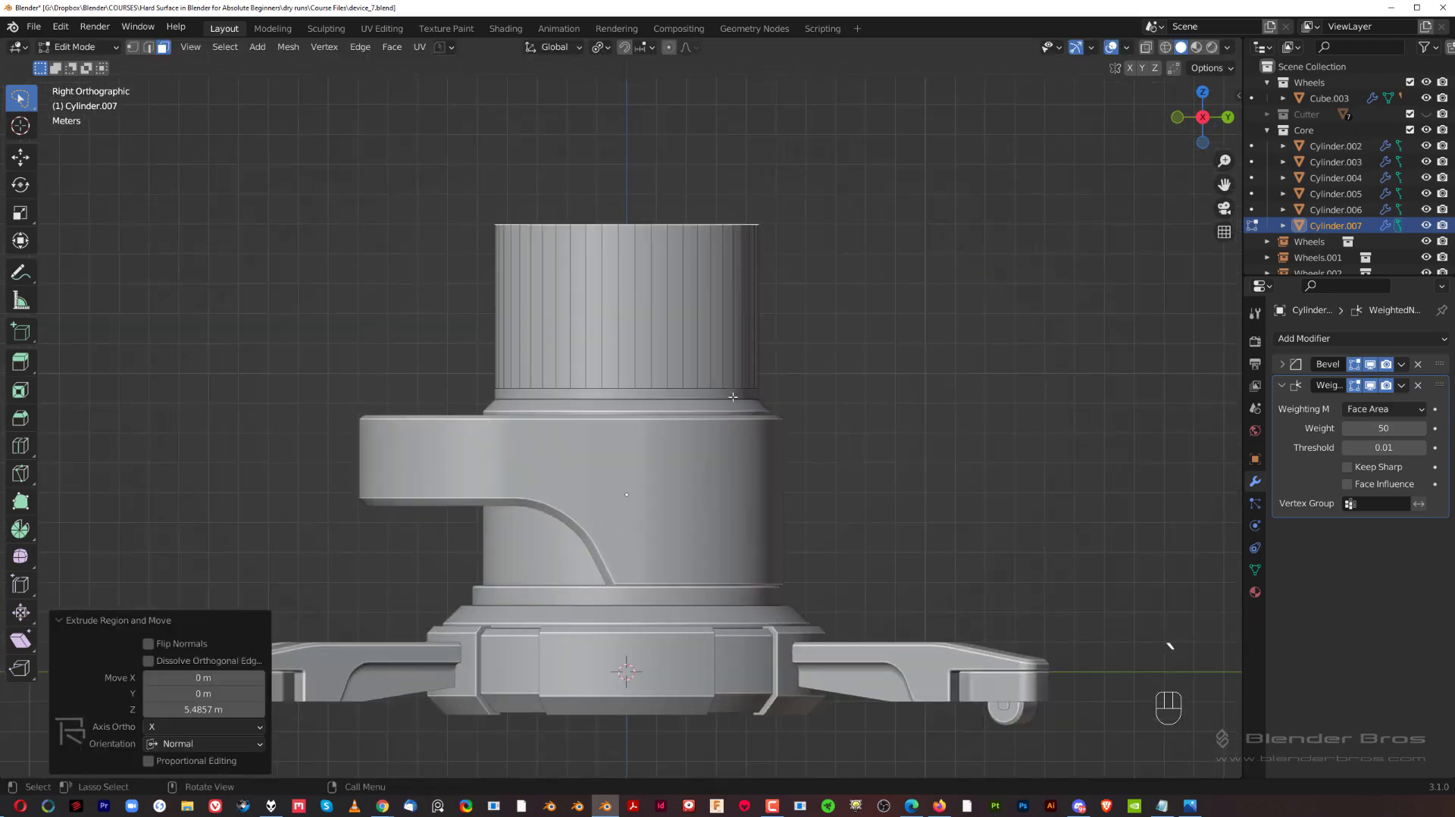
{"action": "key", "text": "Tab"}
- Add a cube and raise it along Z to the height of the new top cylinder
{"action": "scroll", "coordinate": [684, 331], "scroll_direction": "down", "scroll_amount": 2}
{"action": "middle_click_drag", "start_coordinate": [684, 330], "coordinate": [871, 347]}
{"action": "middle_click_drag", "start_coordinate": [744, 324], "coordinate": [741, 402]}
{"action": "key", "text": "shift+a"}
{"action": "mouse_move", "coordinate": [753, 292]}
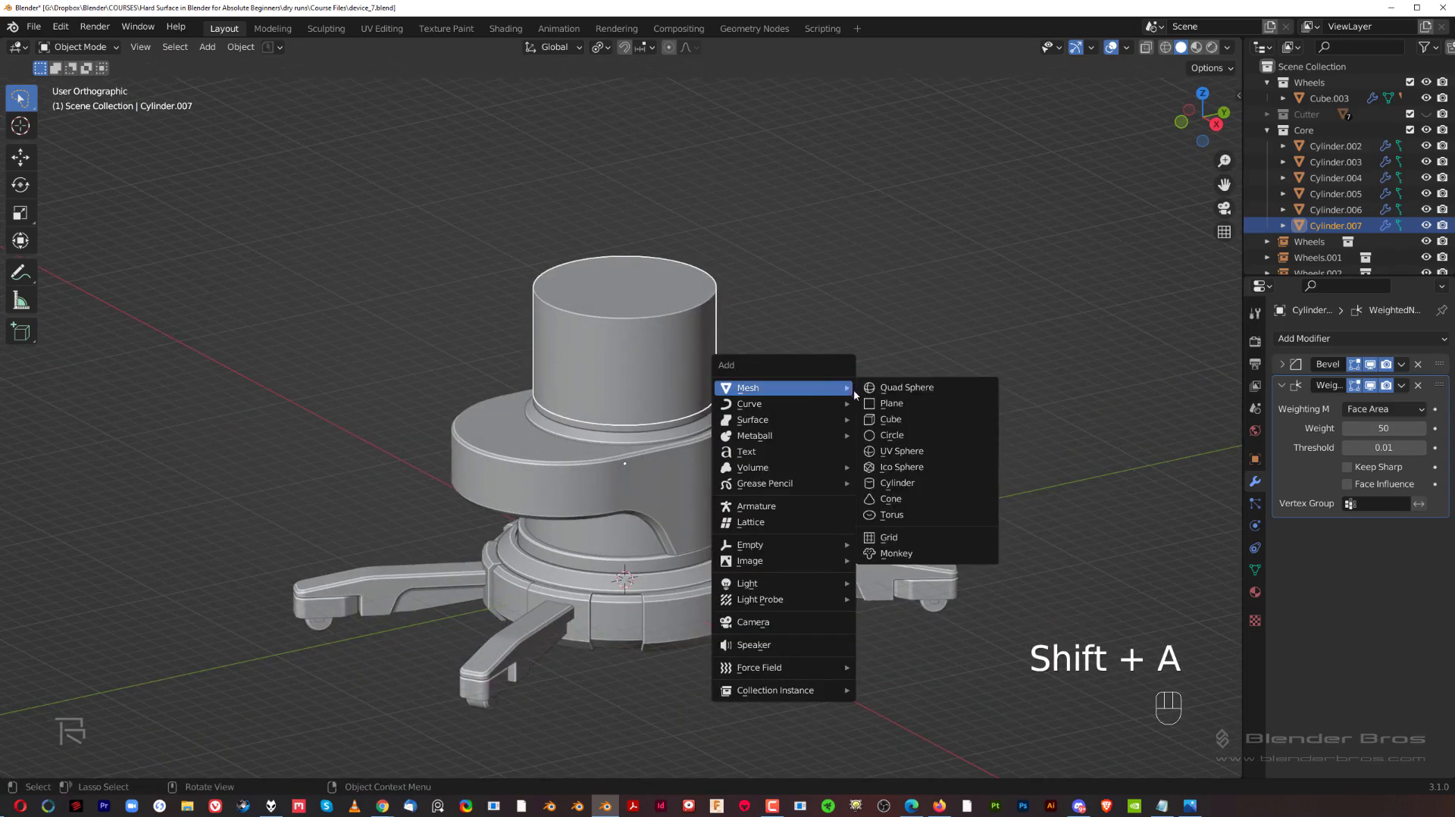
{"action": "left_click", "coordinate": [887, 419]}
{"action": "key", "text": "grave"}
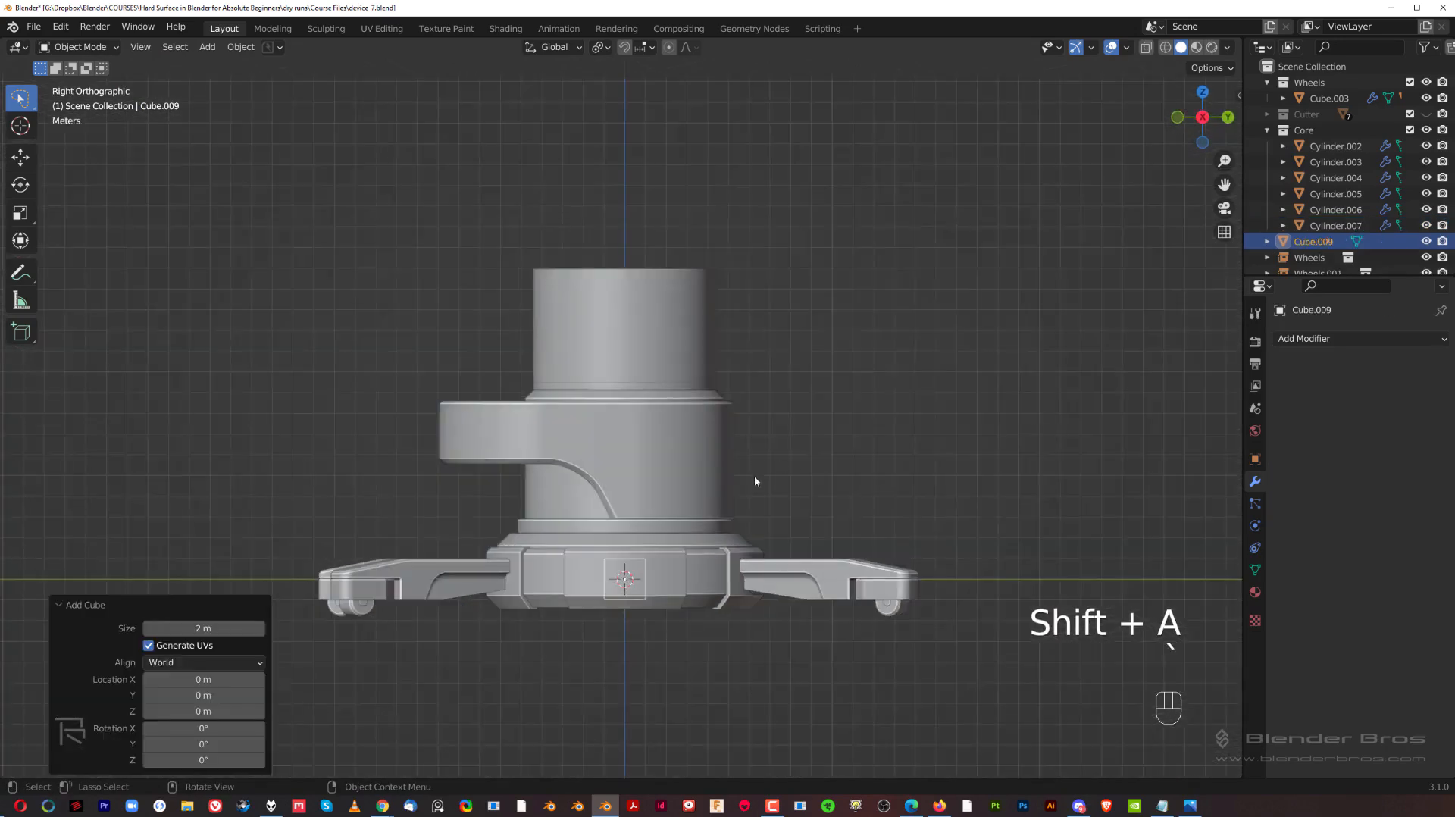
{"action": "key", "text": "g"}
{"action": "key", "text": "z"}
{"action": "left_click", "coordinate": [798, 256]}
- Scale the cube uniformly by about 3.71, then stretch it along Y by about 1.8
{"action": "key", "text": "s"}
{"action": "left_click", "coordinate": [734, 400]}
{"action": "scroll", "coordinate": [734, 400], "scroll_direction": "up", "scroll_amount": 2}
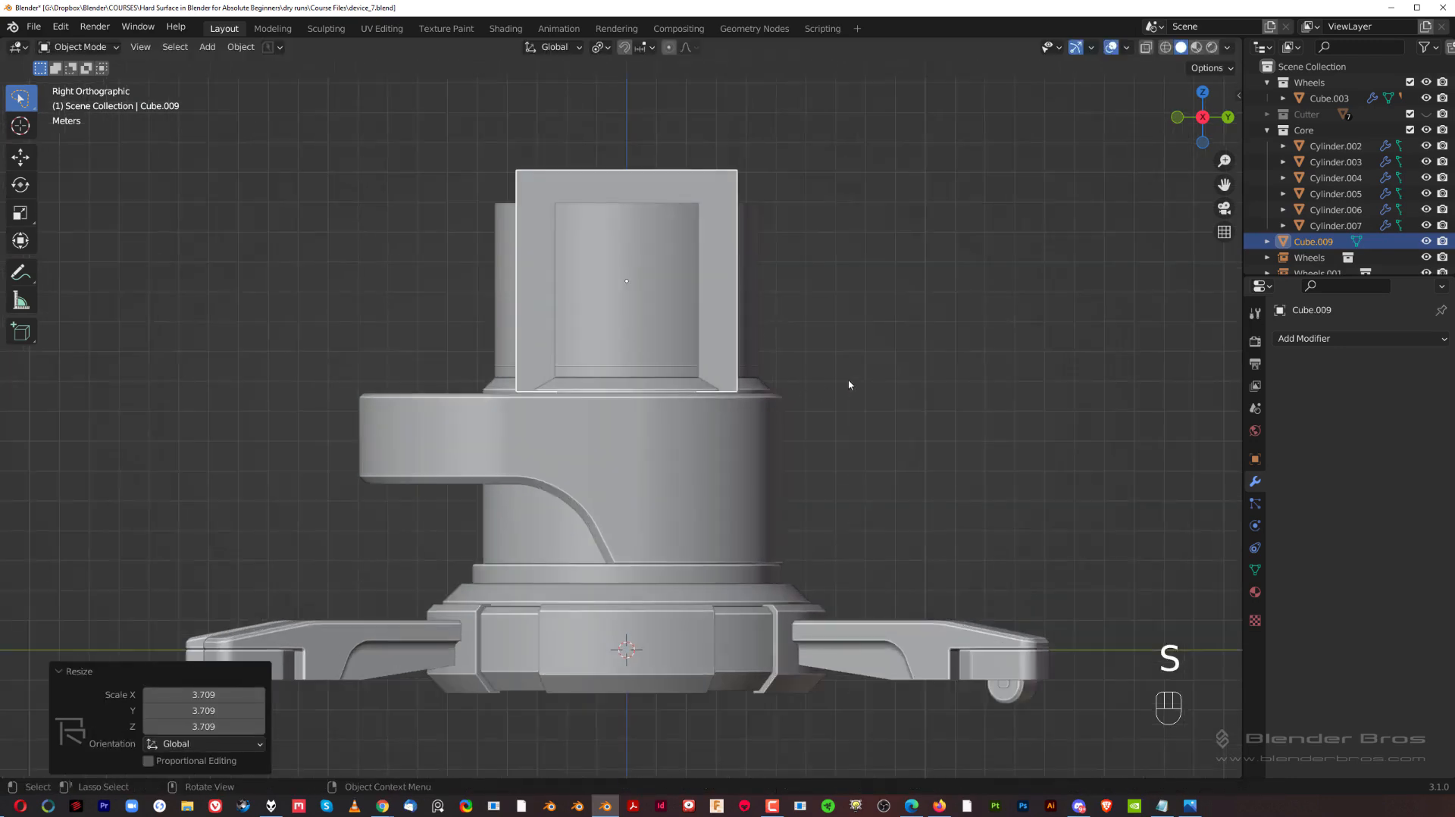
{"action": "key", "text": "s"}
{"action": "key", "text": "y"}
{"action": "left_click", "coordinate": [1039, 380]}
- Move the cube about 5.51 m along X so it overlaps the cylinder's side, and raise it along Z
{"action": "middle_click_drag", "start_coordinate": [1040, 380], "coordinate": [733, 517]}
{"action": "key", "text": "g"}
{"action": "key", "text": "x"}
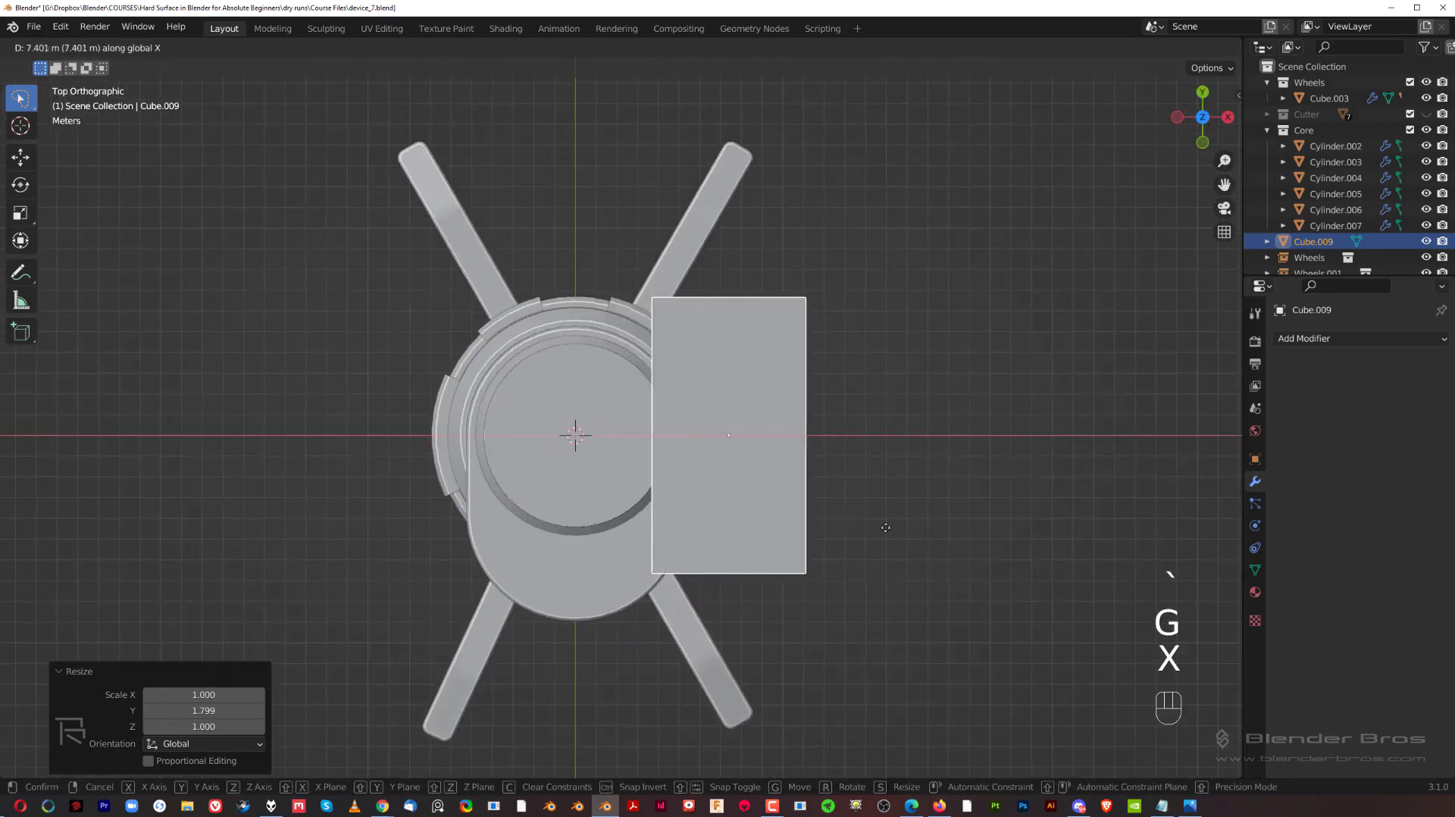
{"action": "left_click", "coordinate": [846, 521]}
{"action": "mouse_move", "coordinate": [846, 521]}
{"action": "middle_mouse_down"}
{"action": "mouse_move", "coordinate": [865, 553]}
{"action": "mouse_move", "coordinate": [877, 422]}
{"action": "mouse_move", "coordinate": [864, 500]}
{"action": "middle_mouse_up"}
{"action": "key", "text": "g"}
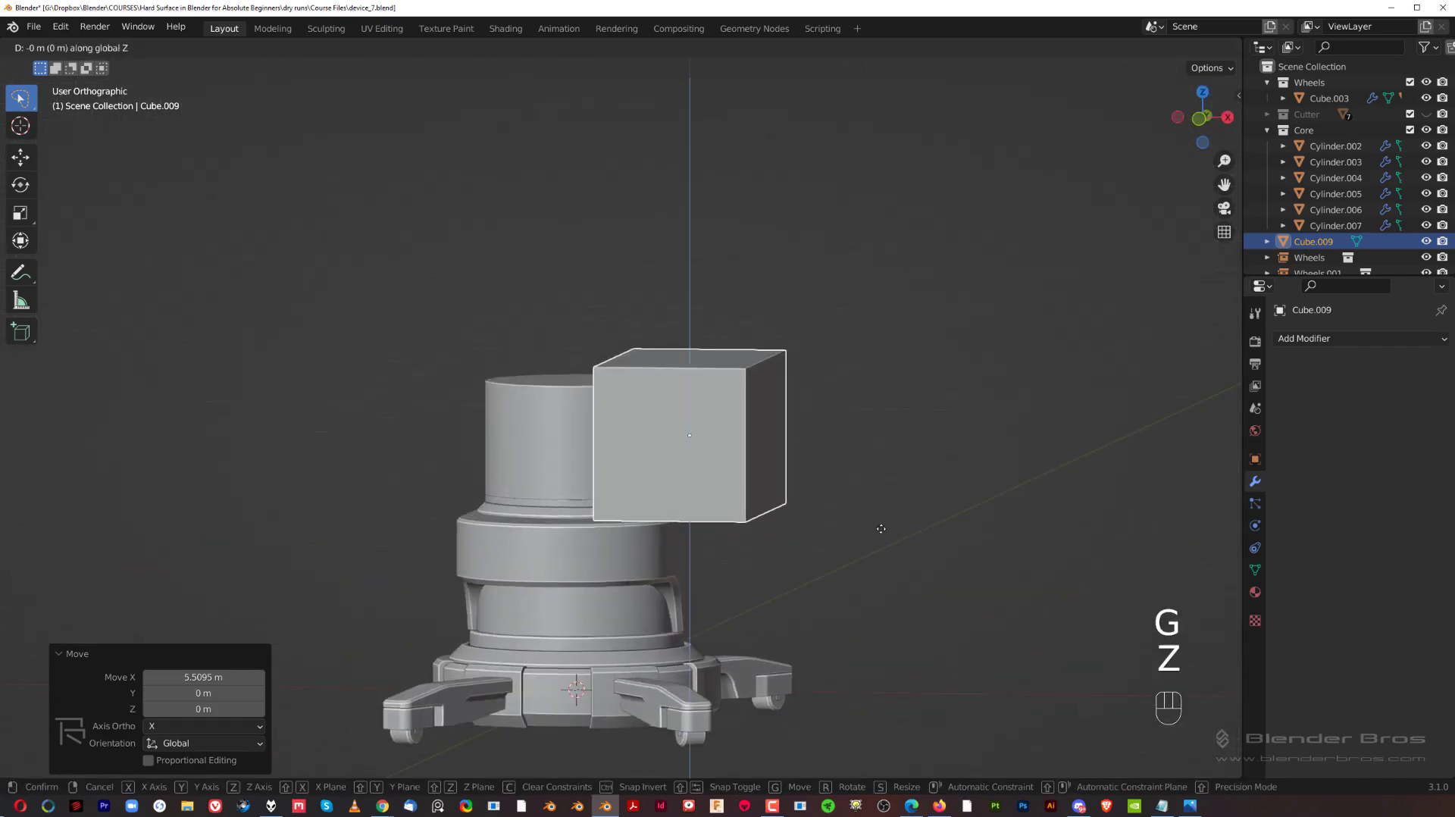
{"action": "key", "text": "z"}
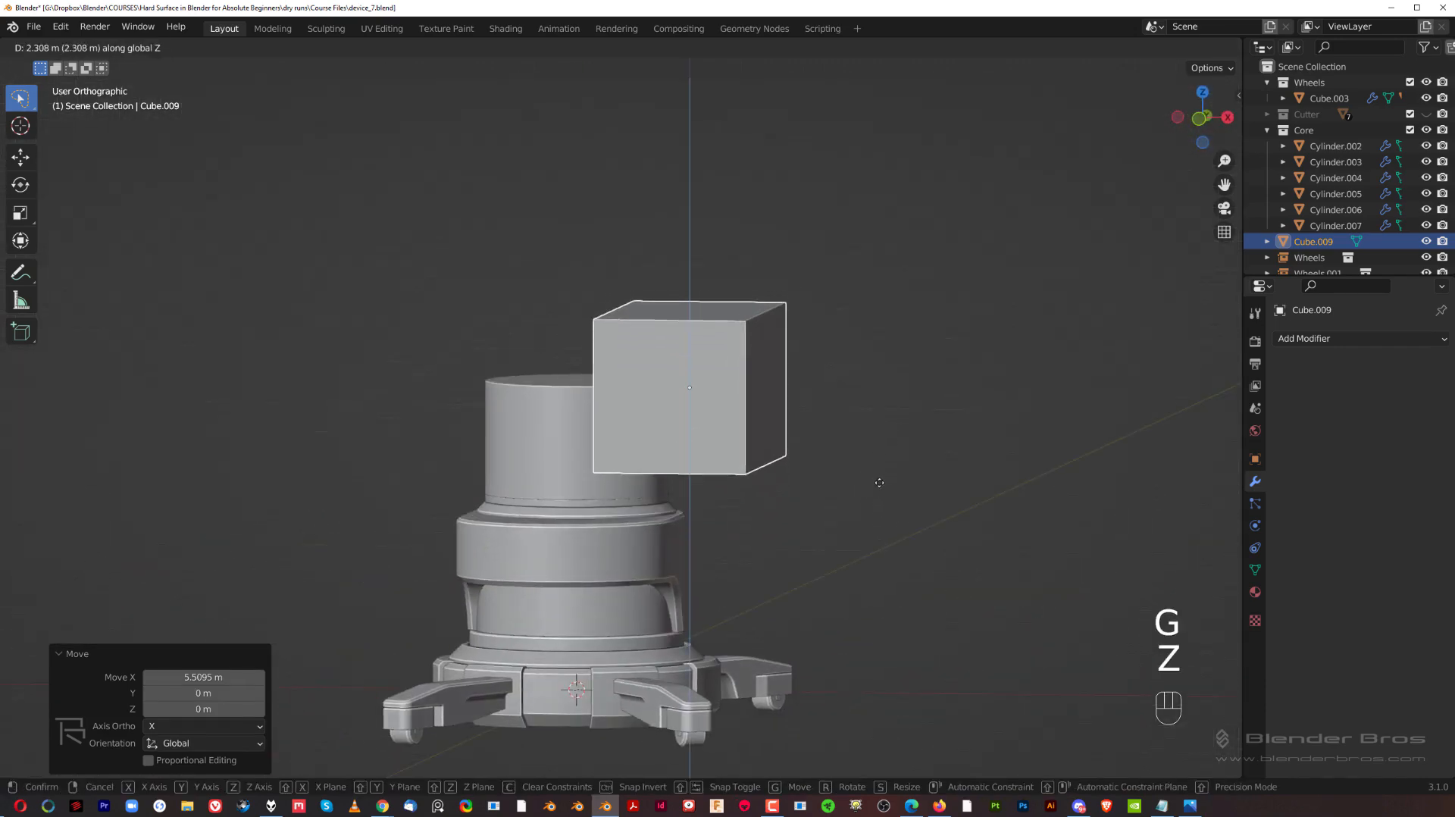
{"action": "left_click", "coordinate": [838, 473]}
- Lower the cube's outer bottom edge about 3.64 m along Z to give the block a slanted underside
{"action": "middle_click_drag", "start_coordinate": [835, 471], "coordinate": [880, 457]}
{"action": "scroll", "coordinate": [704, 432], "scroll_direction": "up", "scroll_amount": 2}
{"action": "middle_click_drag", "start_coordinate": [688, 429], "coordinate": [802, 458]}
{"action": "key", "text": "Tab"}
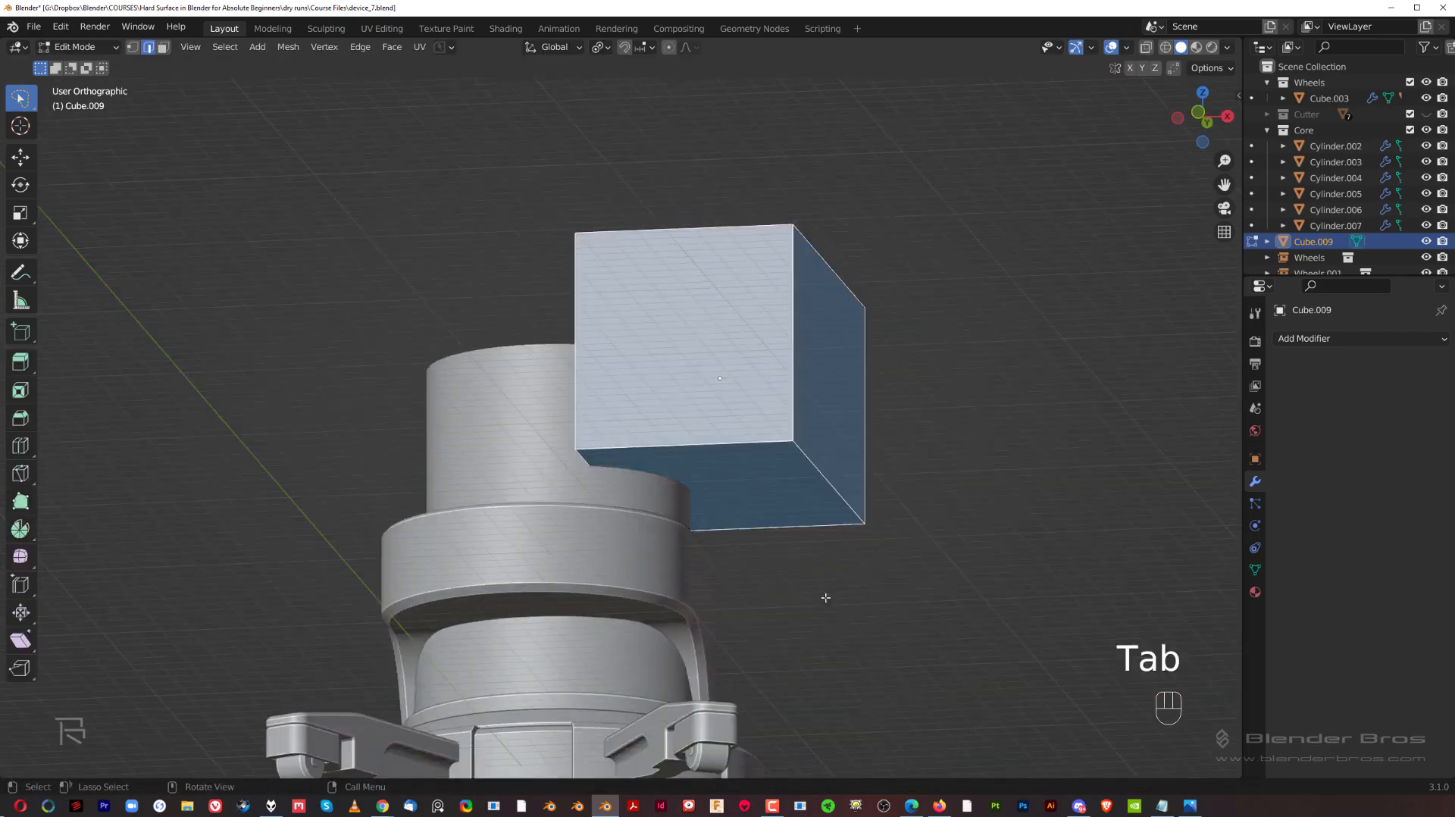
{"action": "left_click", "coordinate": [830, 489]}
{"action": "middle_click_drag", "start_coordinate": [835, 503], "coordinate": [840, 510]}
{"action": "key", "text": "g"}
{"action": "key", "text": "z"}
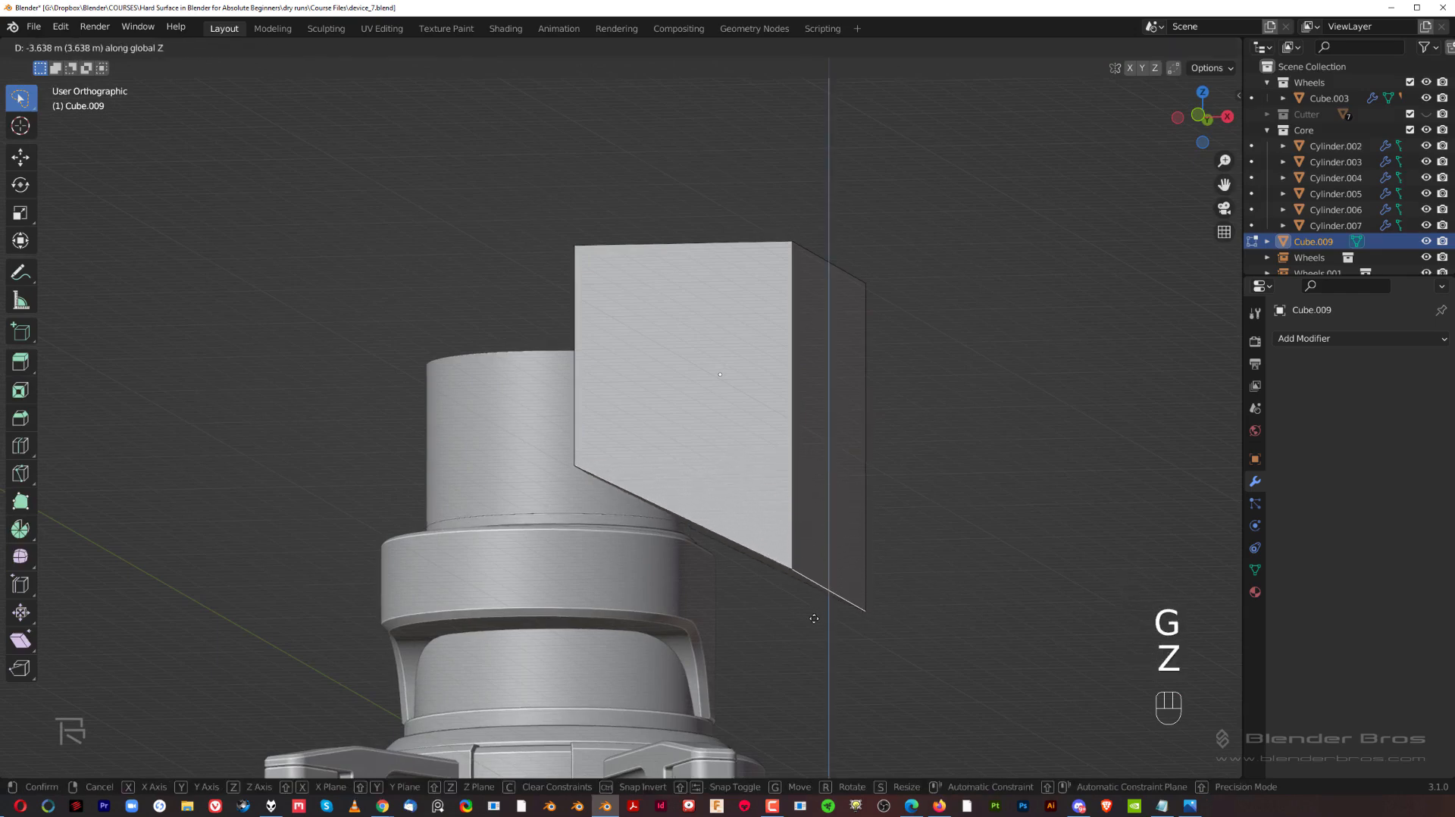
{"action": "left_click", "coordinate": [814, 617]}
{"action": "key", "text": "Tab"}
- Raise the slanted block slightly along Z relative to the top cylinder
{"action": "mouse_move", "coordinate": [841, 455]}
{"action": "middle_mouse_down"}
{"action": "mouse_move", "coordinate": [852, 413]}
{"action": "mouse_move", "coordinate": [831, 427]}
{"action": "middle_mouse_up"}
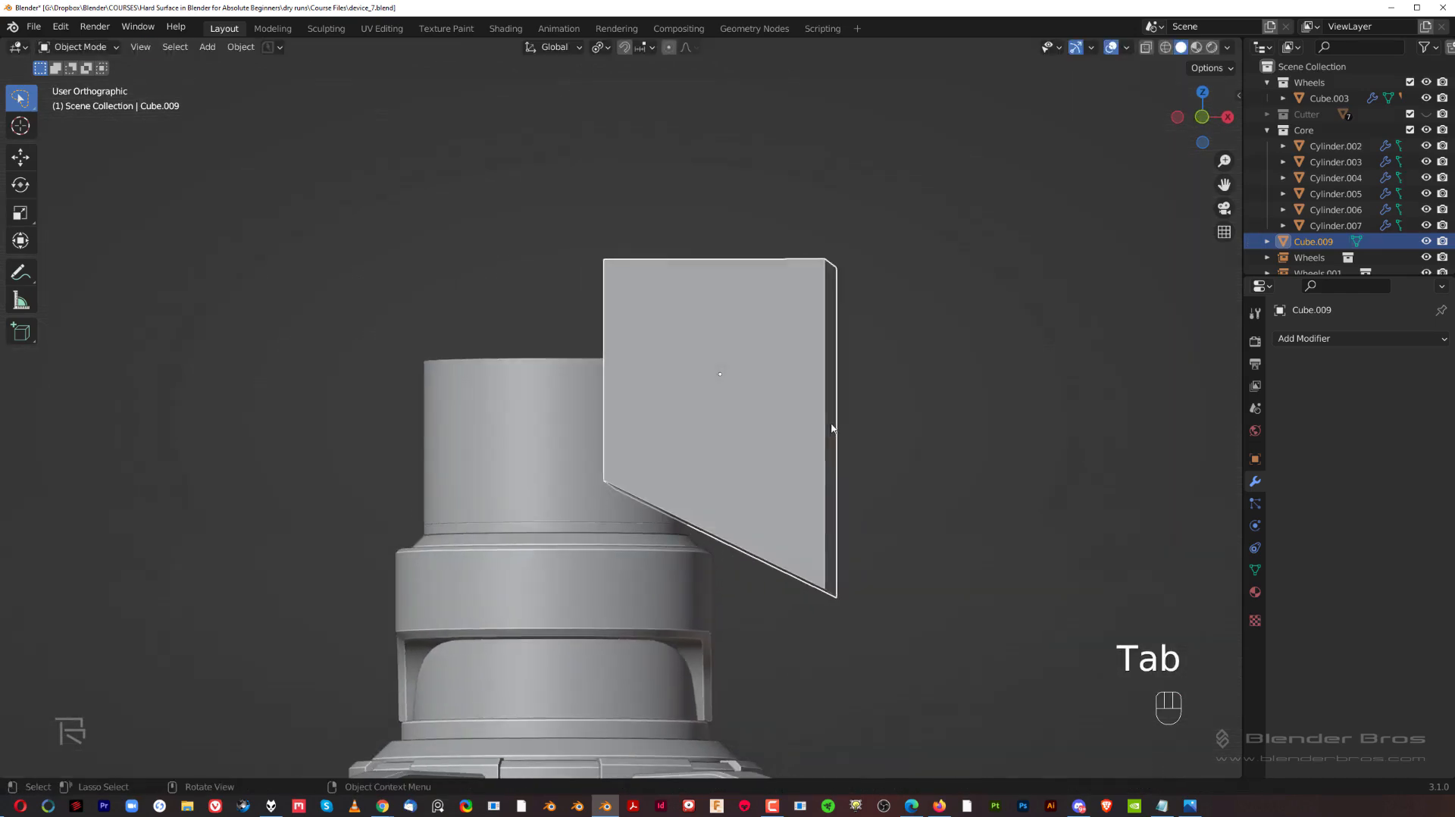
{"action": "key", "text": "g"}
{"action": "key", "text": "z"}
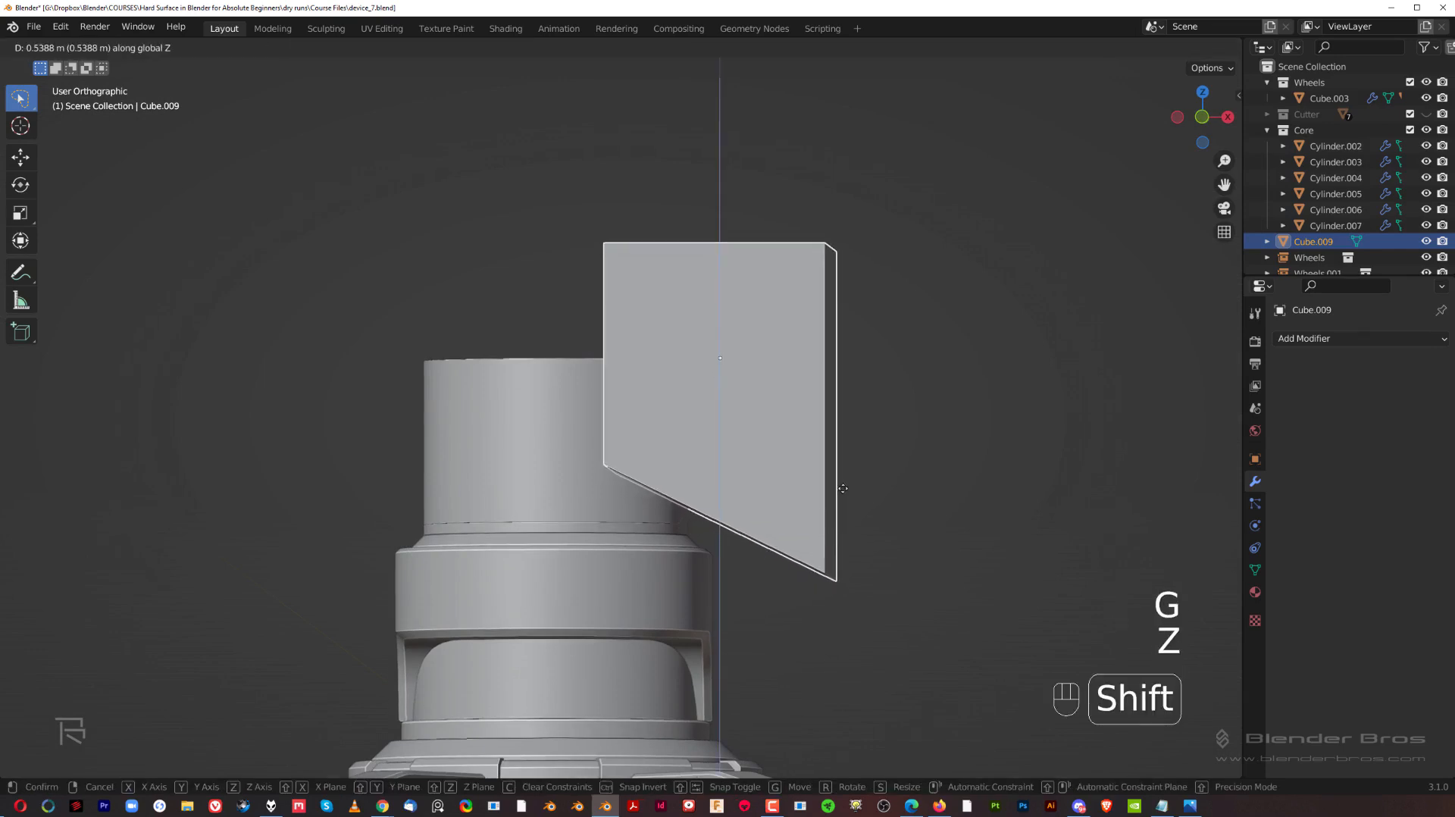
{"action": "left_click", "coordinate": [819, 563]}
- Raise the top face of the upper cylinder along Z to make the cylinder slightly taller
{"action": "middle_click_drag", "start_coordinate": [819, 563], "coordinate": [651, 465]}
{"action": "left_click", "coordinate": [604, 415]}
{"action": "key", "text": "Tab"}
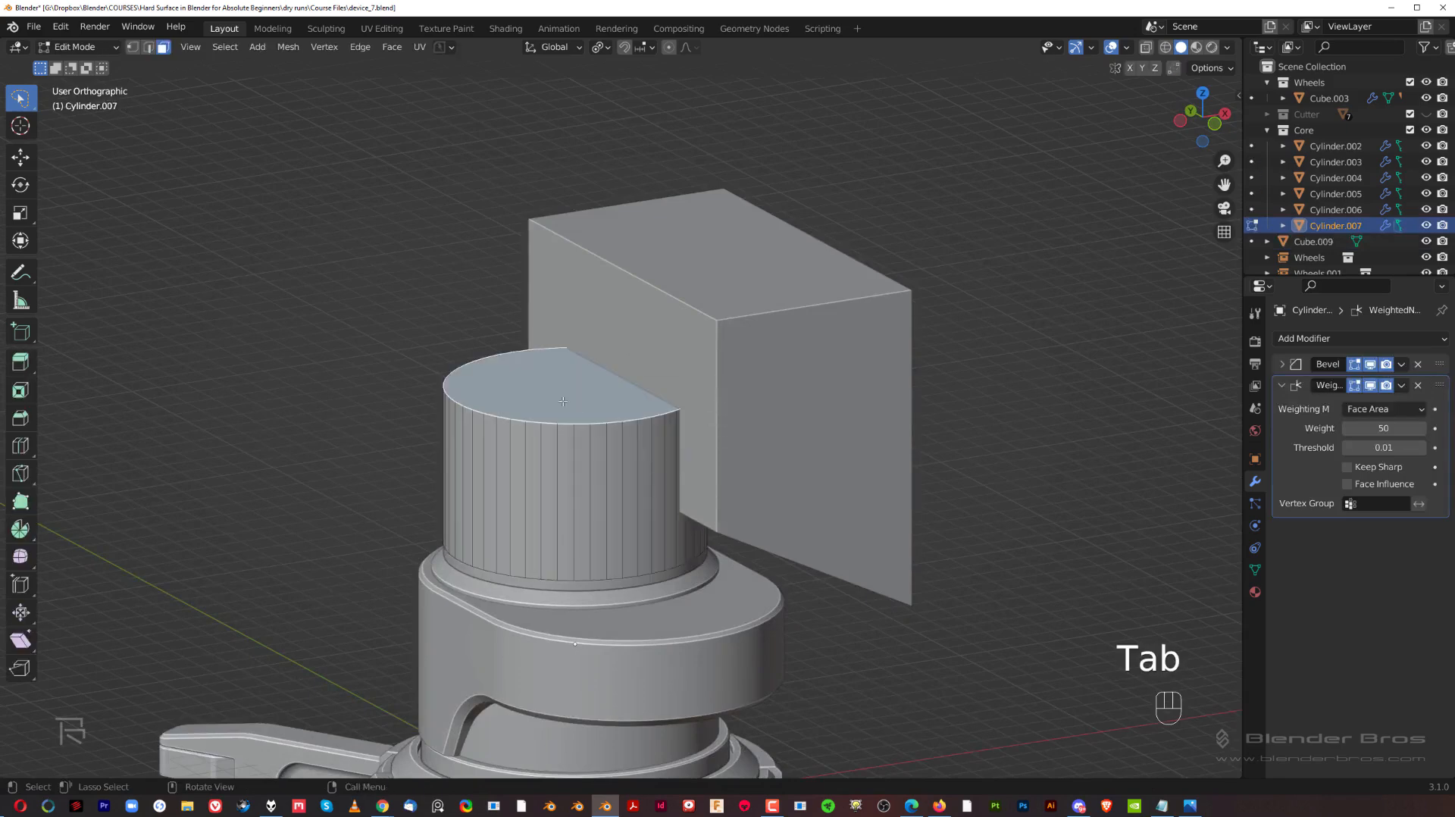
{"action": "key", "text": "g"}
{"action": "key", "text": "z"}
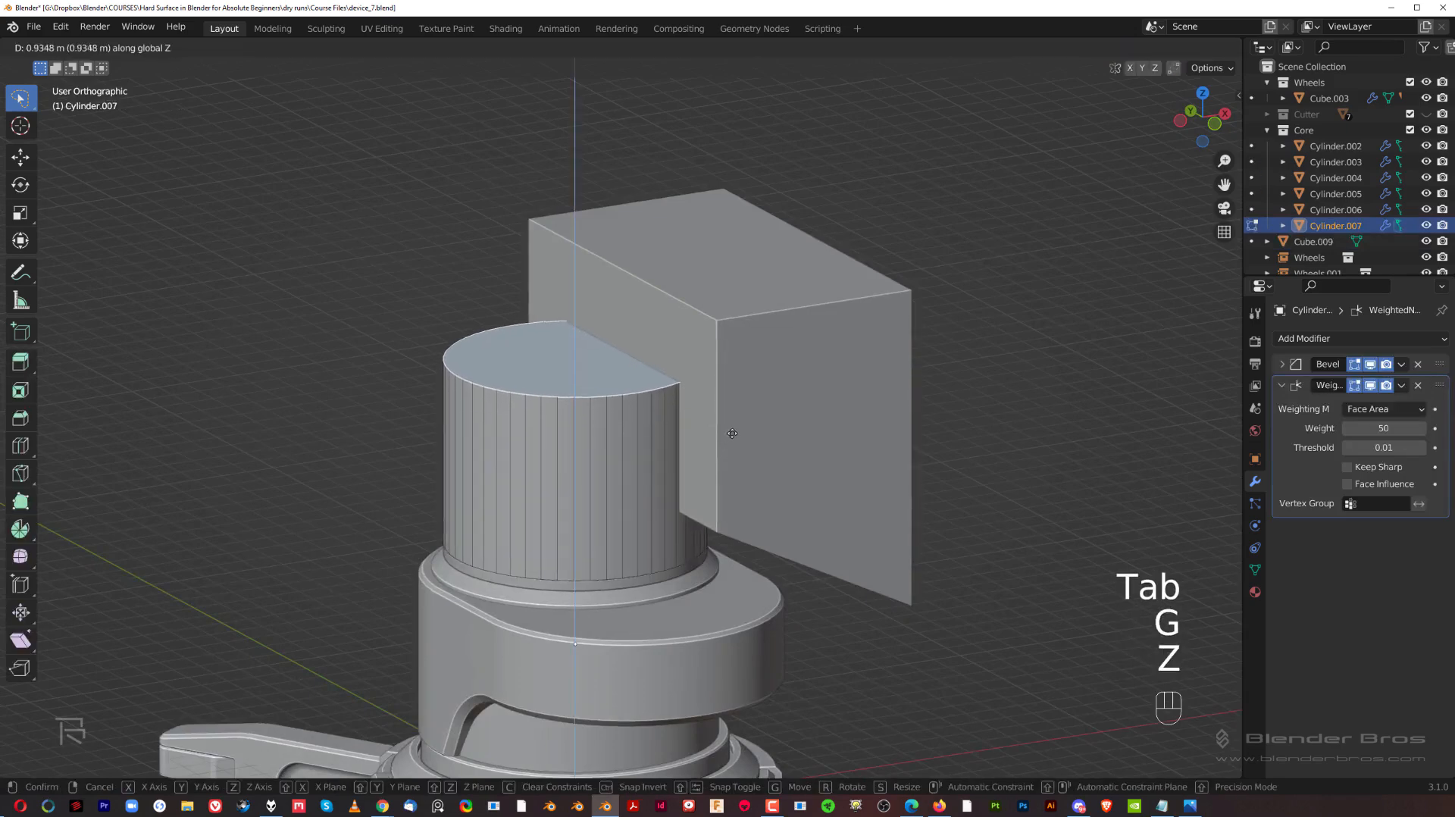
{"action": "left_click", "coordinate": [735, 419]}
{"action": "key", "text": "Tab"}
- Apply the scale of the slanted block
{"action": "middle_click_drag", "start_coordinate": [757, 370], "coordinate": [840, 517]}
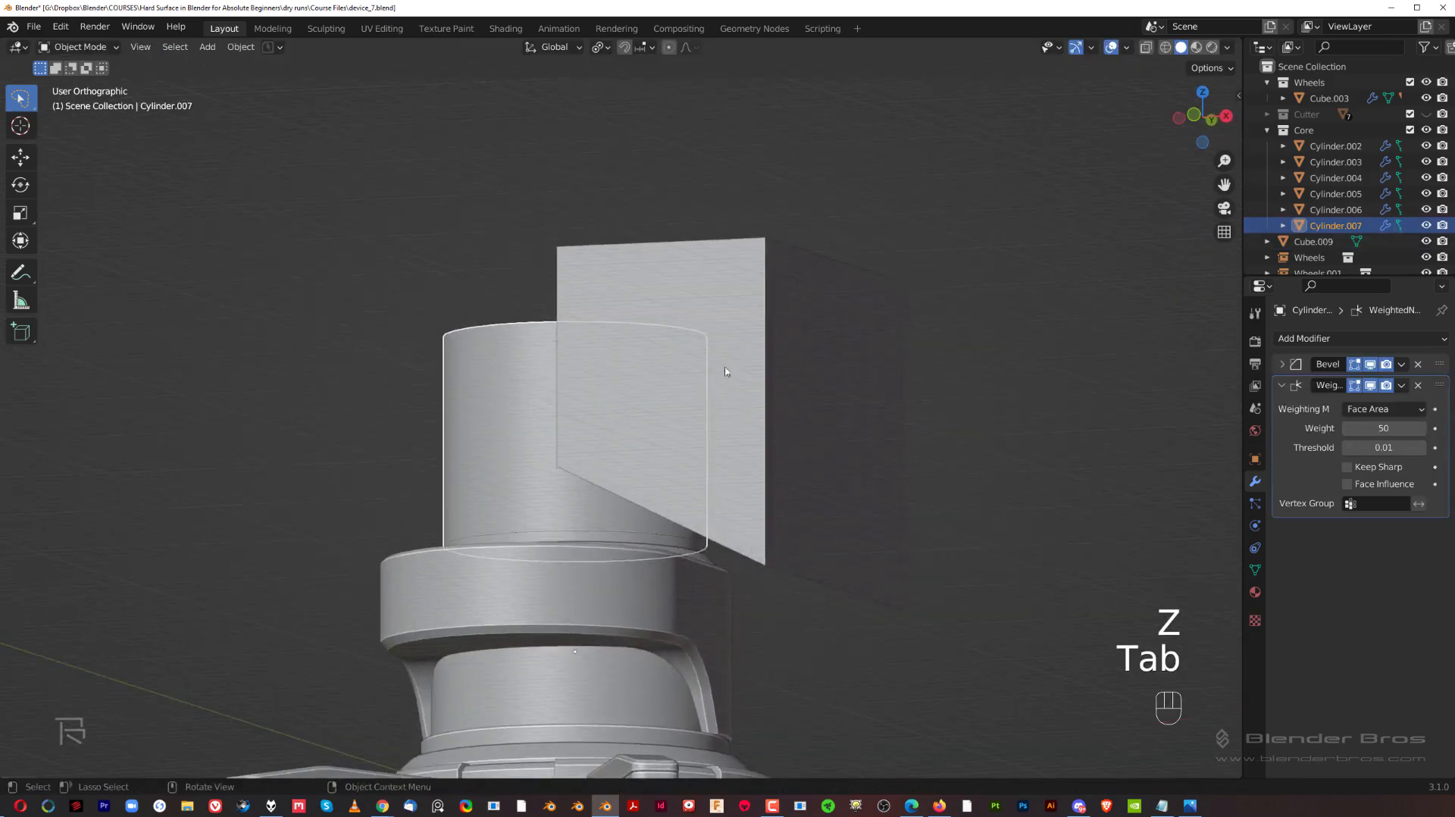
{"action": "left_click", "coordinate": [840, 516]}
{"action": "middle_click_drag", "start_coordinate": [680, 464], "coordinate": [839, 486]}
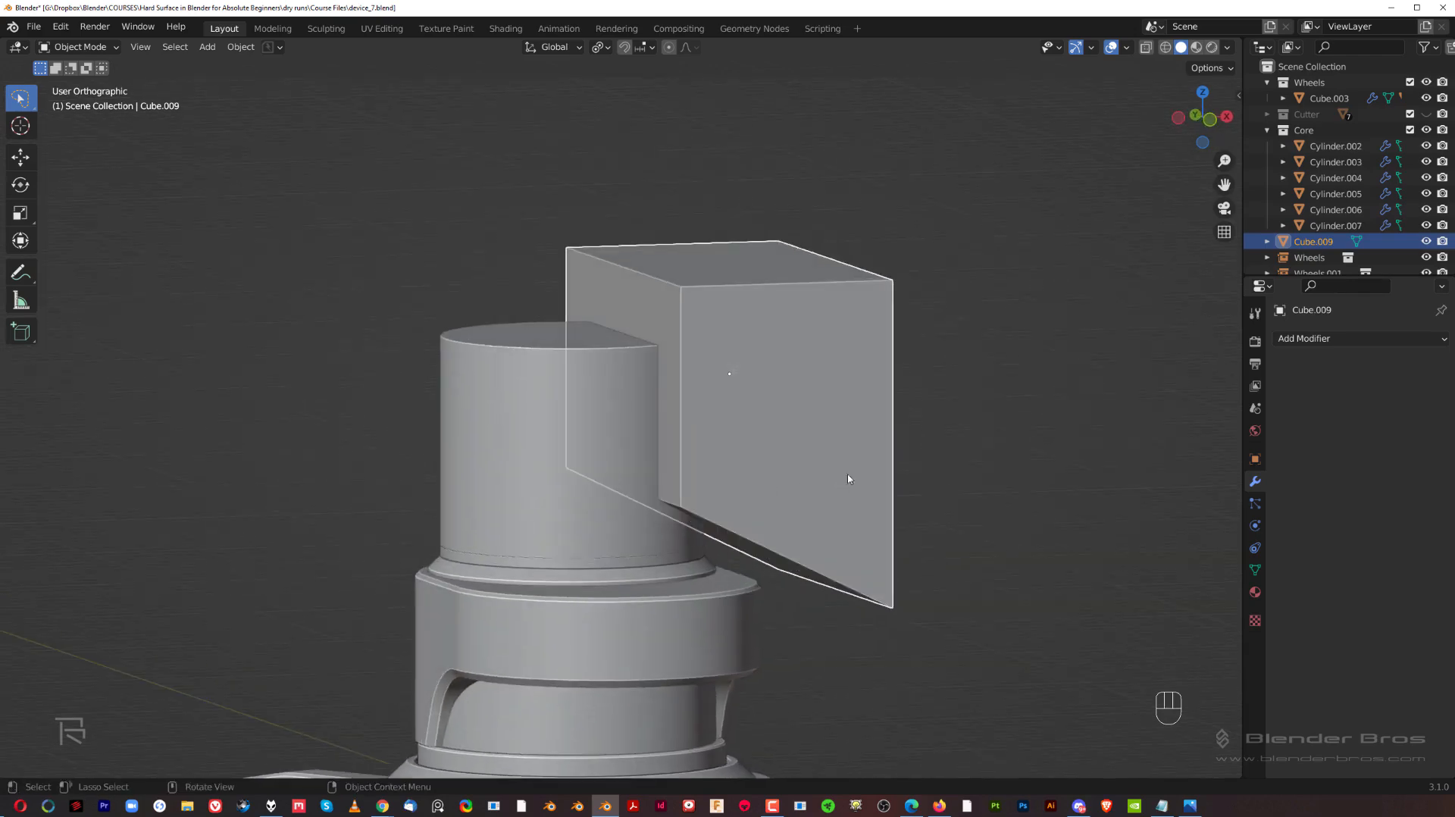
{"action": "key", "text": "ctrl+a"}
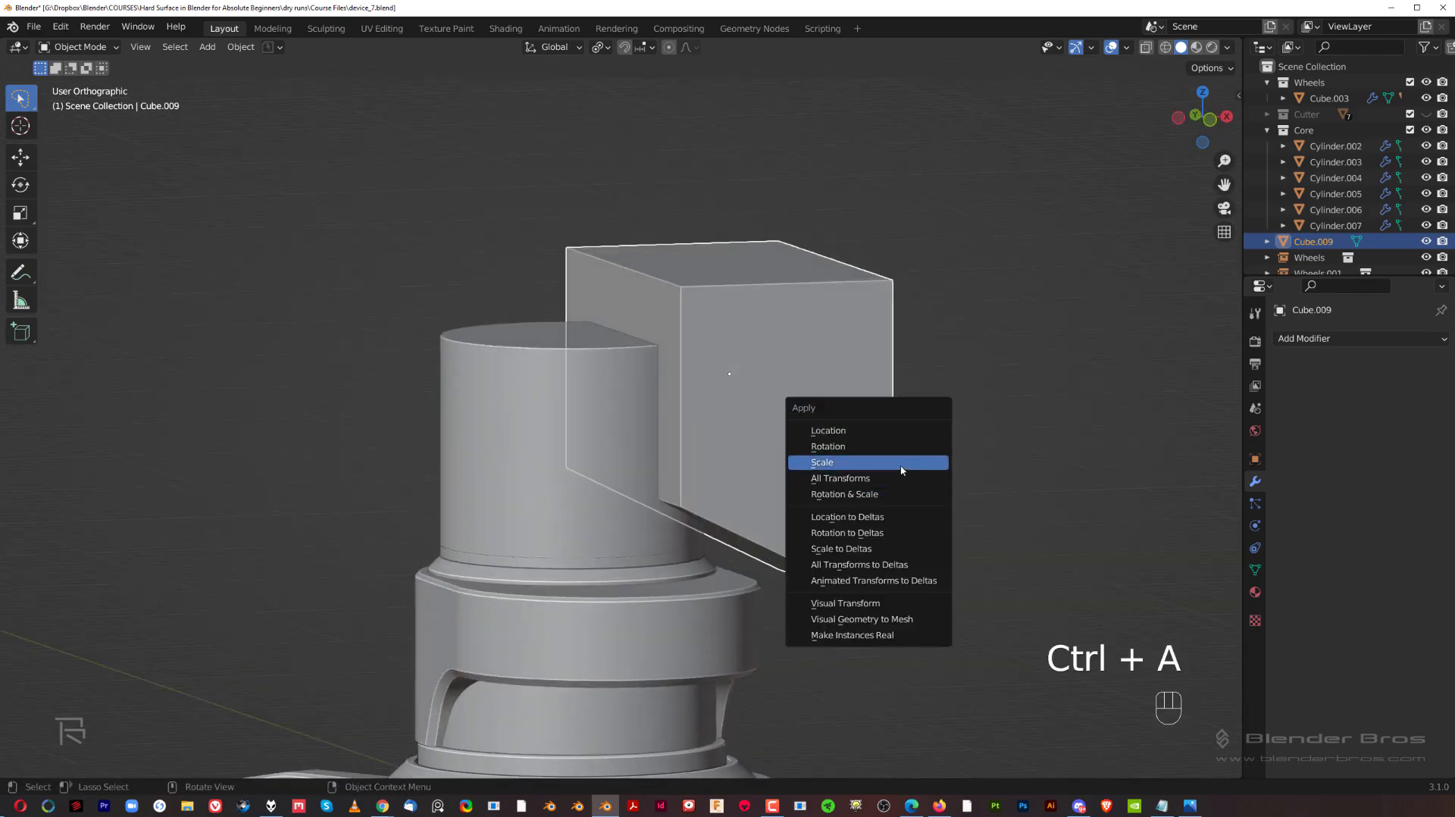
{"action": "left_click", "coordinate": [811, 462]}
- Bevel the block's lower inner edge with a width of about 1.36 m and 10 segments
{"action": "middle_click_drag", "start_coordinate": [796, 447], "coordinate": [824, 345]}
{"action": "key", "text": "Tab"}
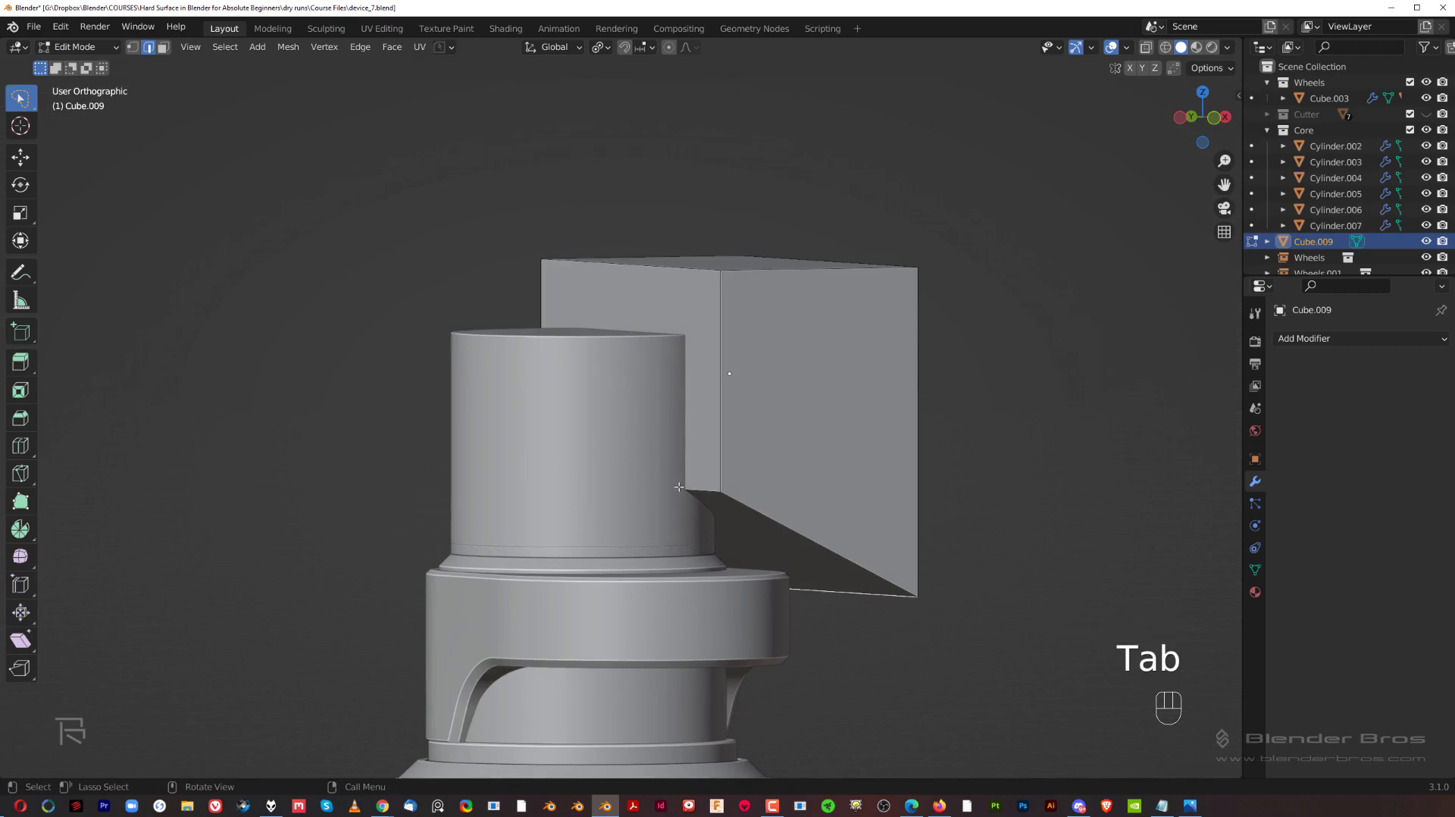
{"action": "middle_click_drag", "start_coordinate": [788, 509], "coordinate": [706, 455], "text": "shift"}
{"action": "key", "text": "ctrl+b"}
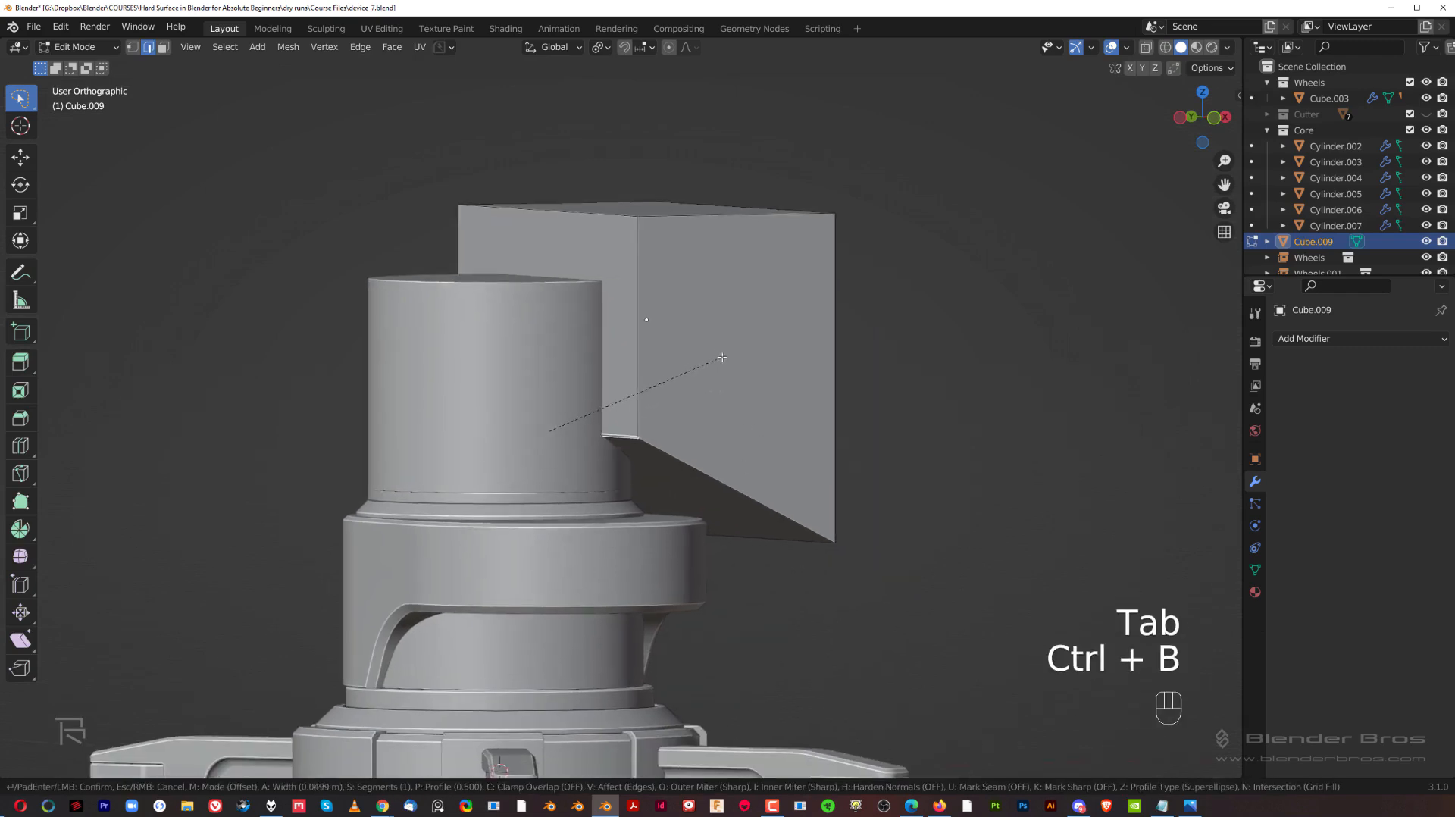
{"action": "scroll", "coordinate": [758, 363], "scroll_direction": "up", "scroll_amount": 7}
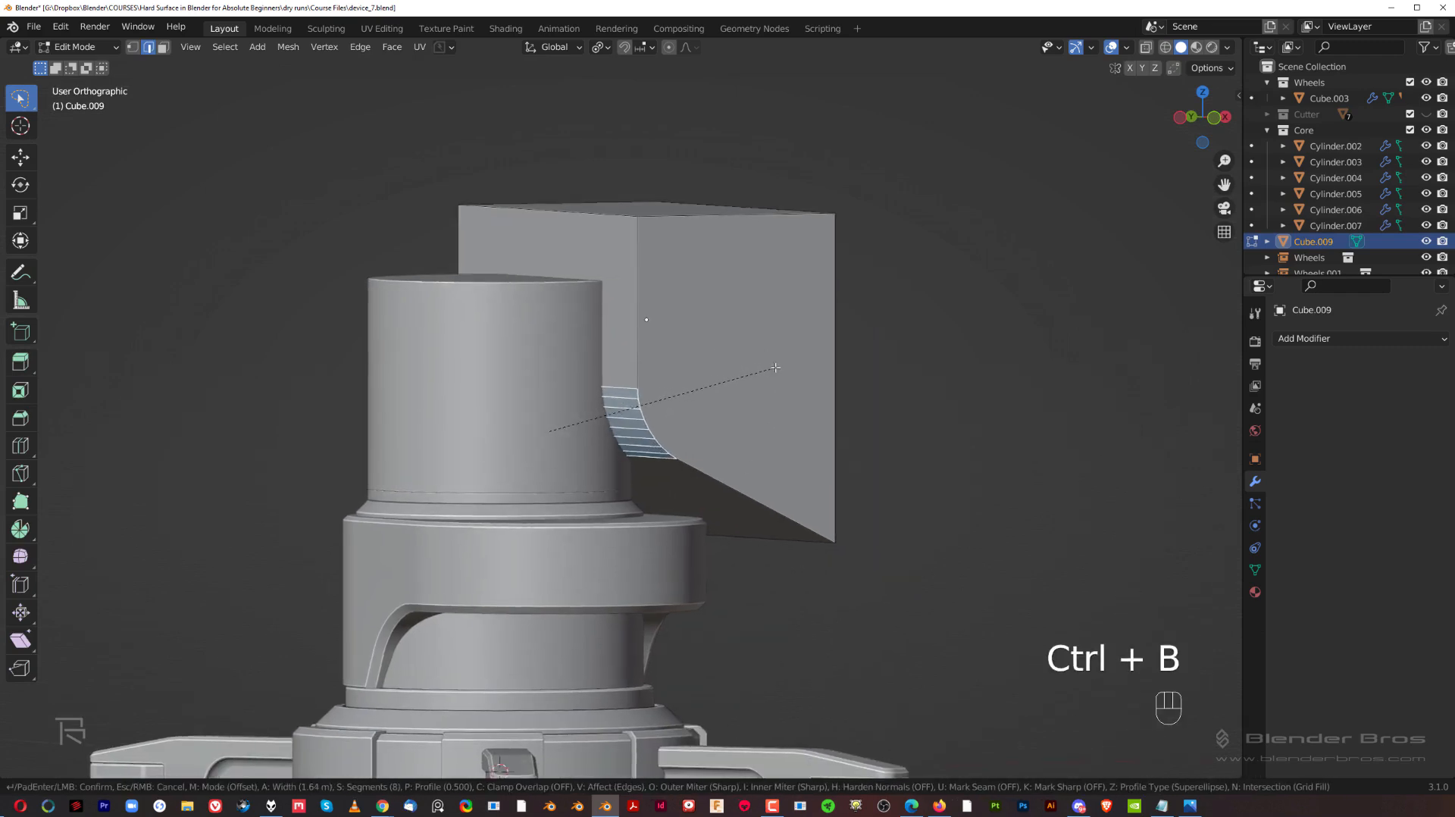
{"action": "scroll", "coordinate": [776, 369], "scroll_direction": "up", "scroll_amount": 1}
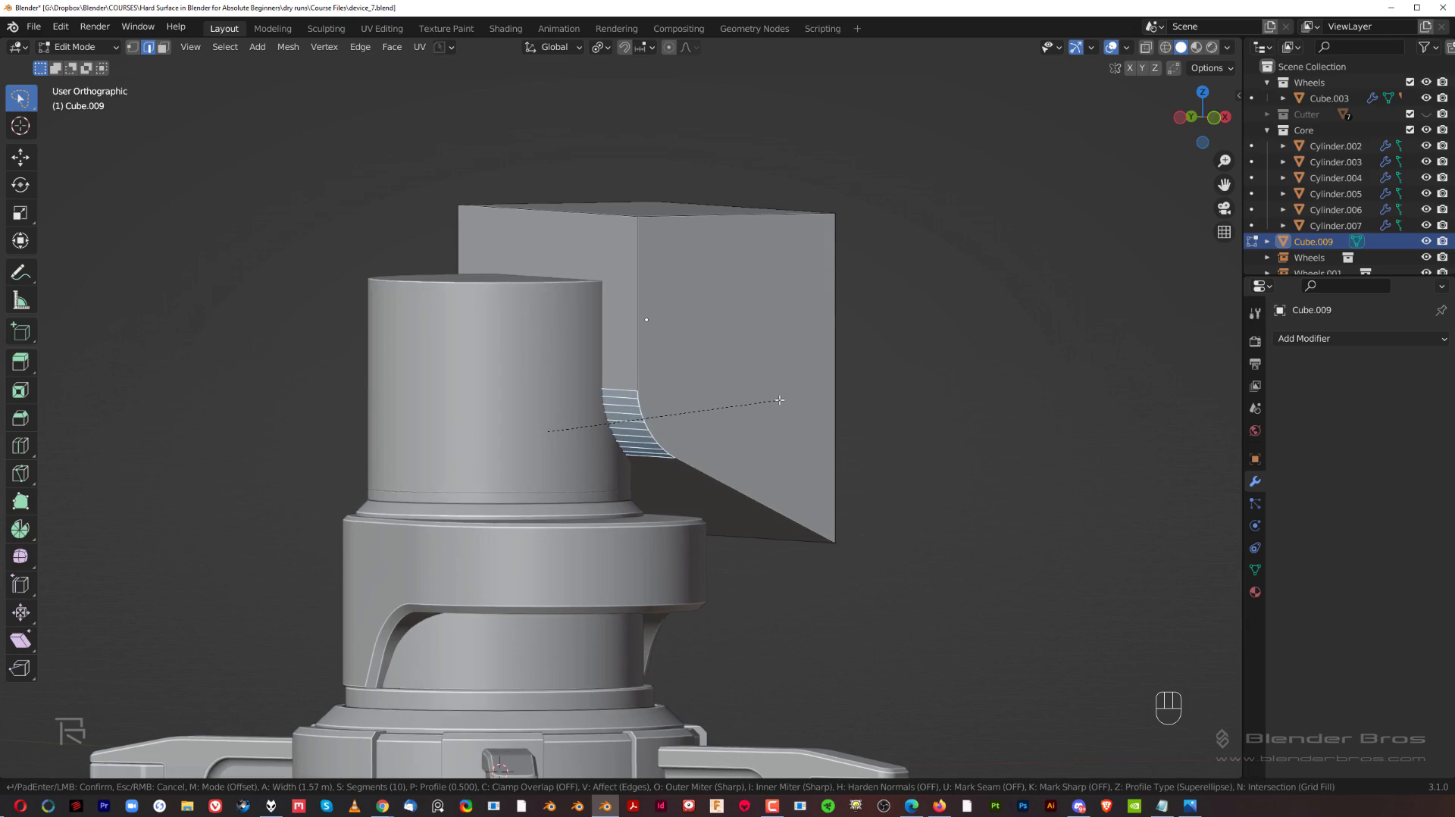
{"action": "left_click", "coordinate": [773, 401]}
{"action": "middle_click_drag", "start_coordinate": [774, 402], "coordinate": [834, 300]}
{"action": "key", "text": "grave"}
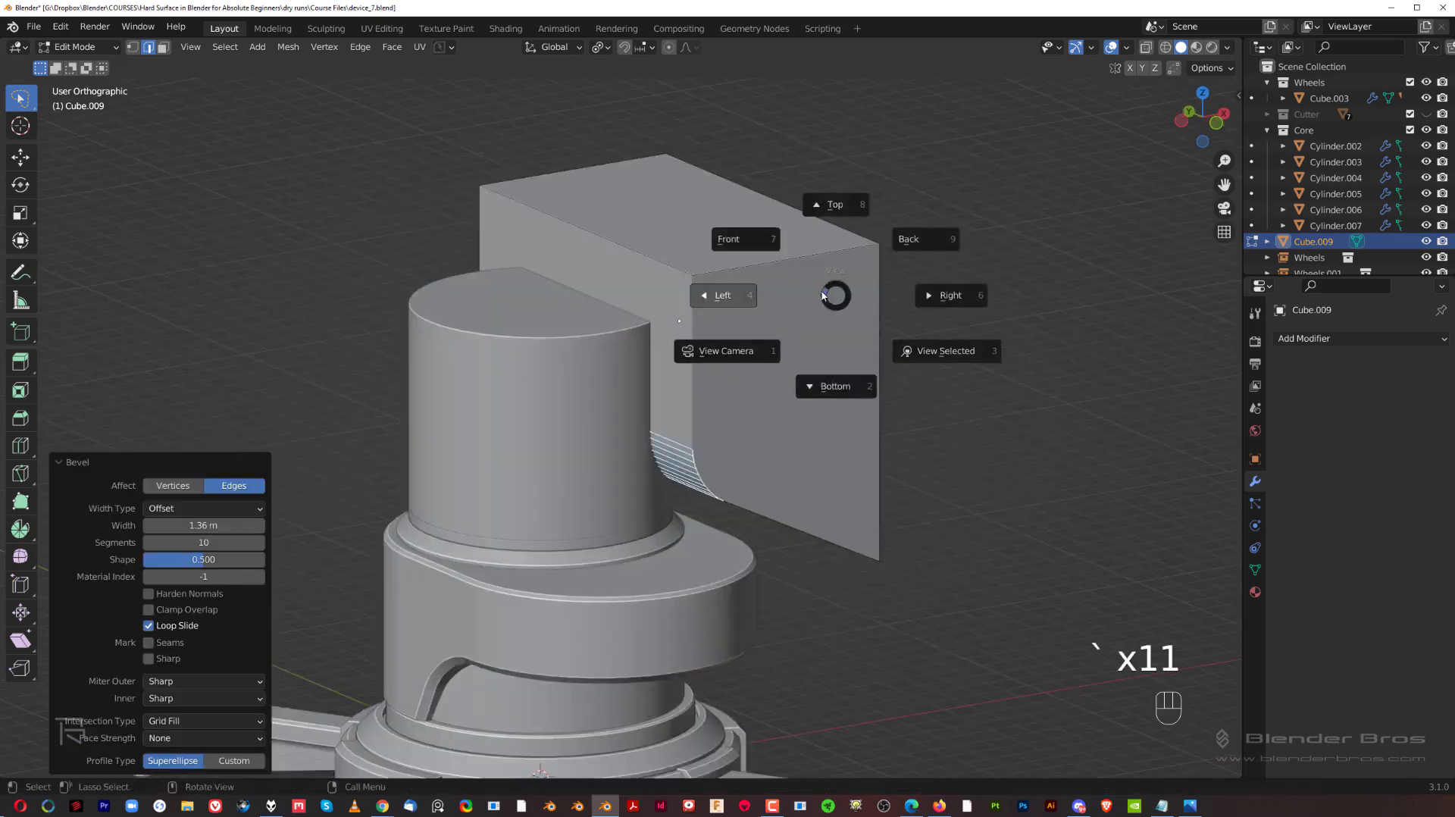
{"action": "left_click", "coordinate": [772, 239]}
{"action": "scroll", "coordinate": [696, 344], "scroll_direction": "up", "scroll_amount": 3}
{"action": "key", "text": "Tab"}
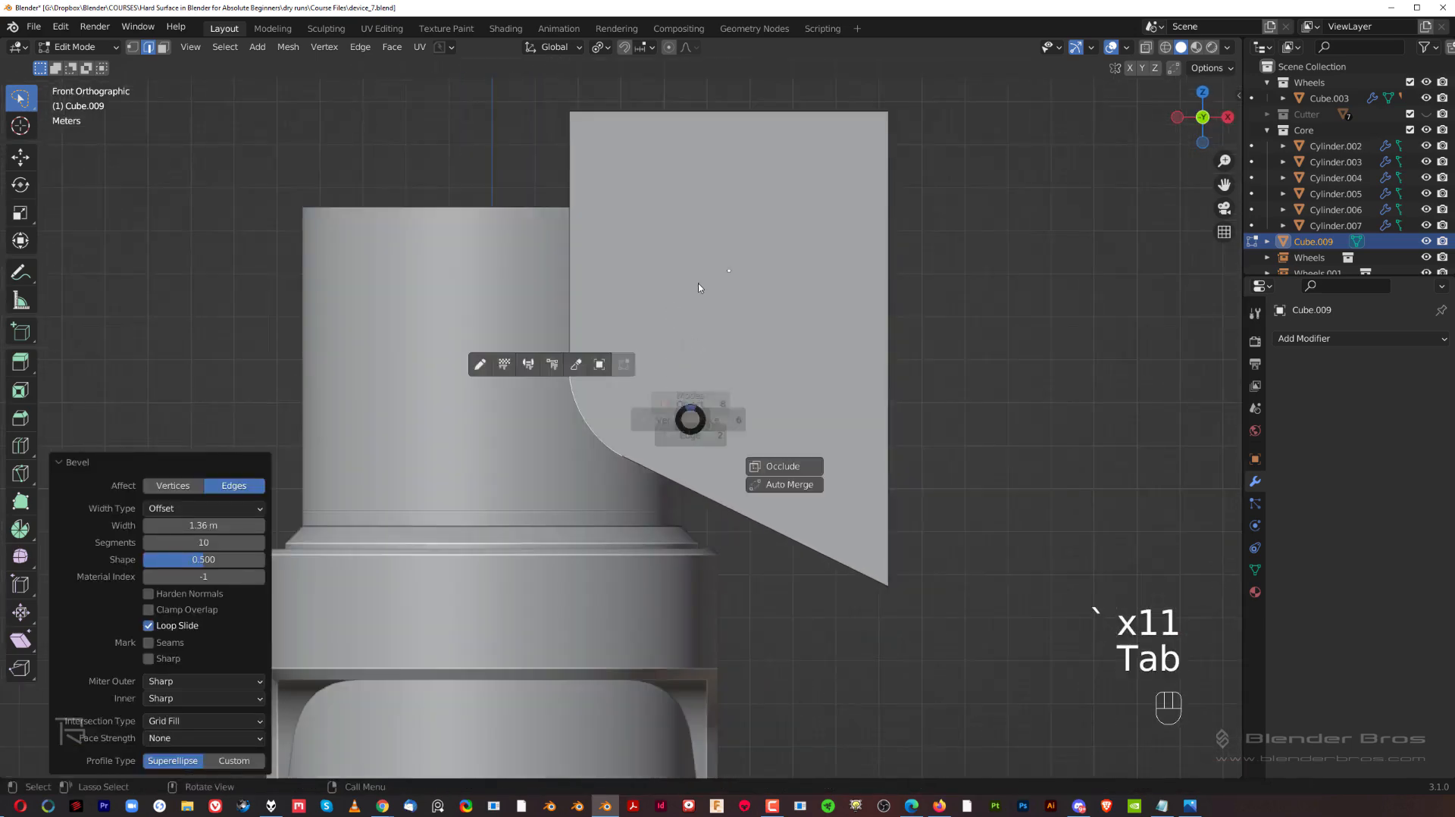
{"action": "key", "text": "Tab"}
- Switch to perspective view and shade the beveled block smooth
{"action": "scroll", "coordinate": [638, 342], "scroll_direction": "down", "scroll_amount": 2}
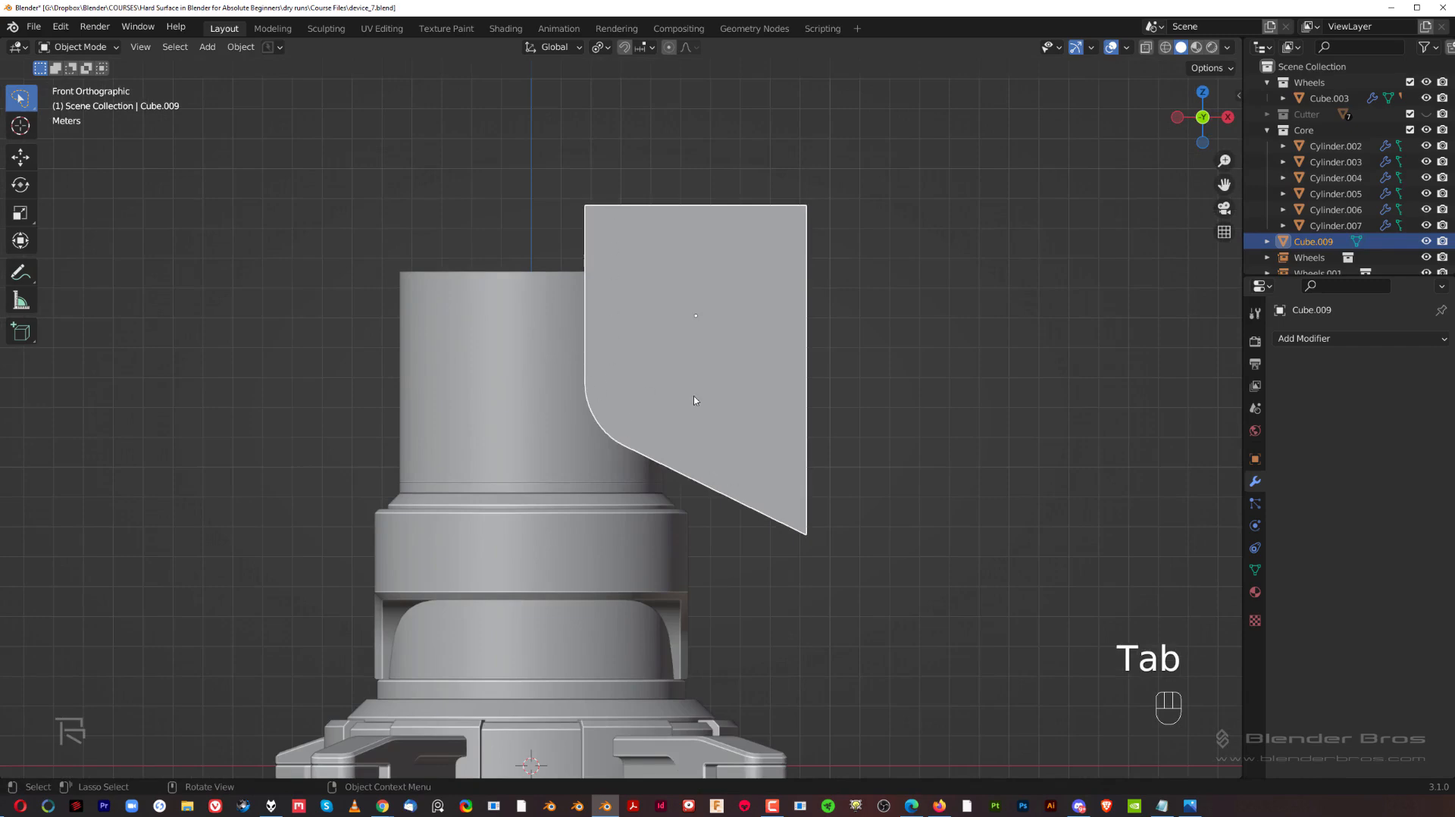
{"action": "middle_click_drag", "start_coordinate": [702, 373], "coordinate": [757, 376]}
{"action": "key", "text": "KP_5"}
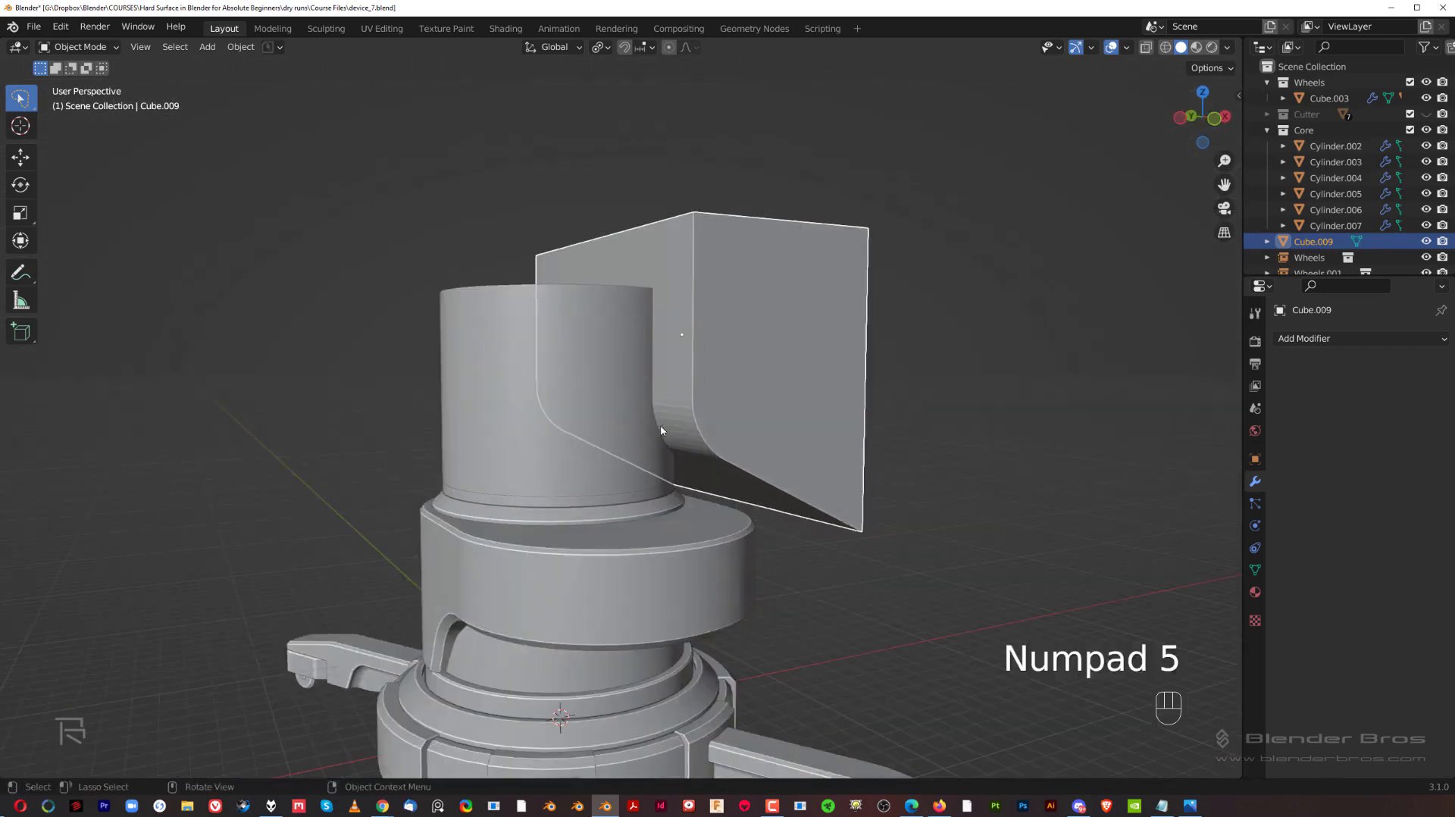
{"action": "right_click", "coordinate": [762, 307]}
{"action": "left_click", "coordinate": [768, 292]}
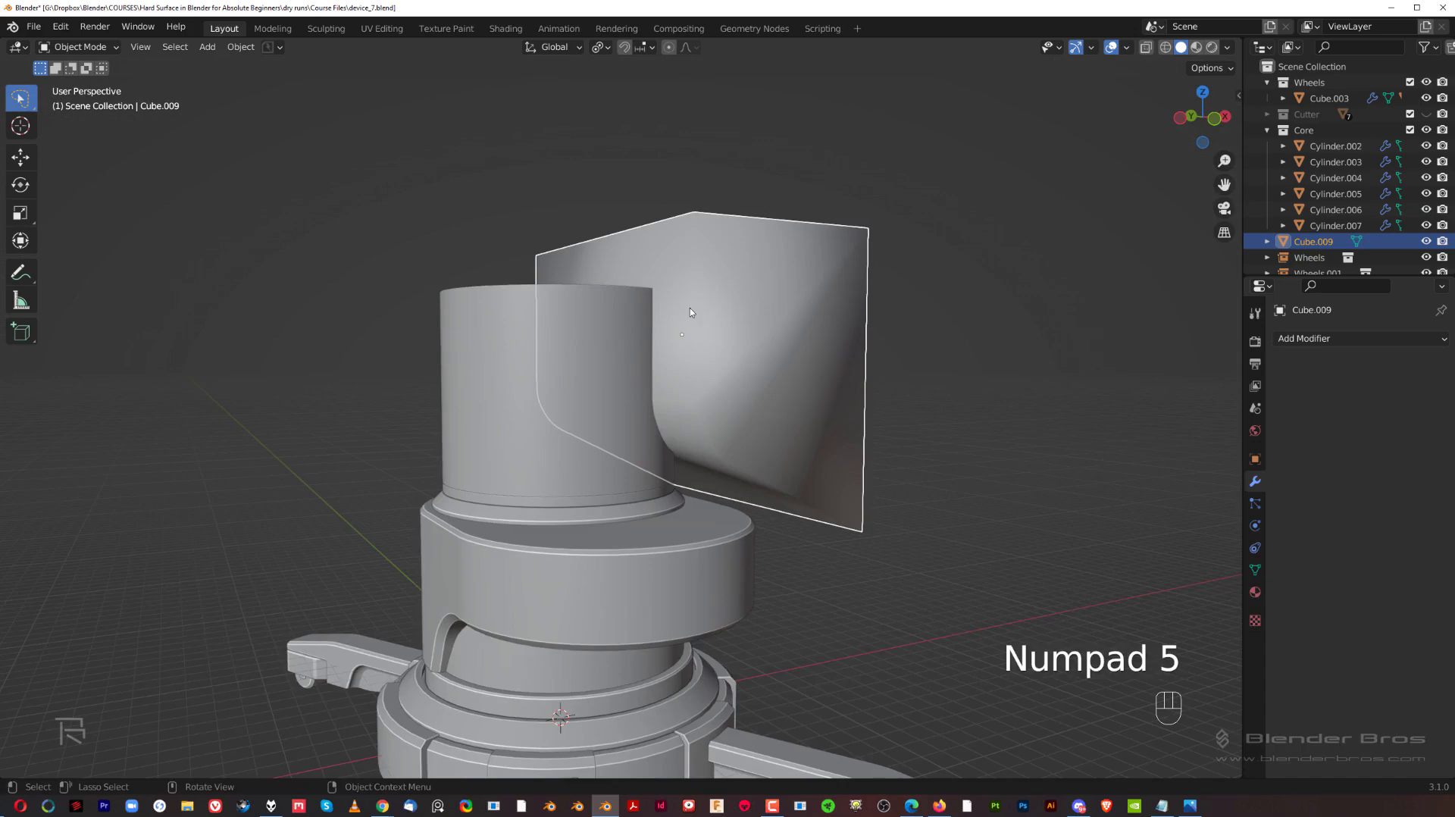
- Enable Auto Smooth in the normals settings of the slanted block
{"action": "left_click", "coordinate": [1255, 569]}
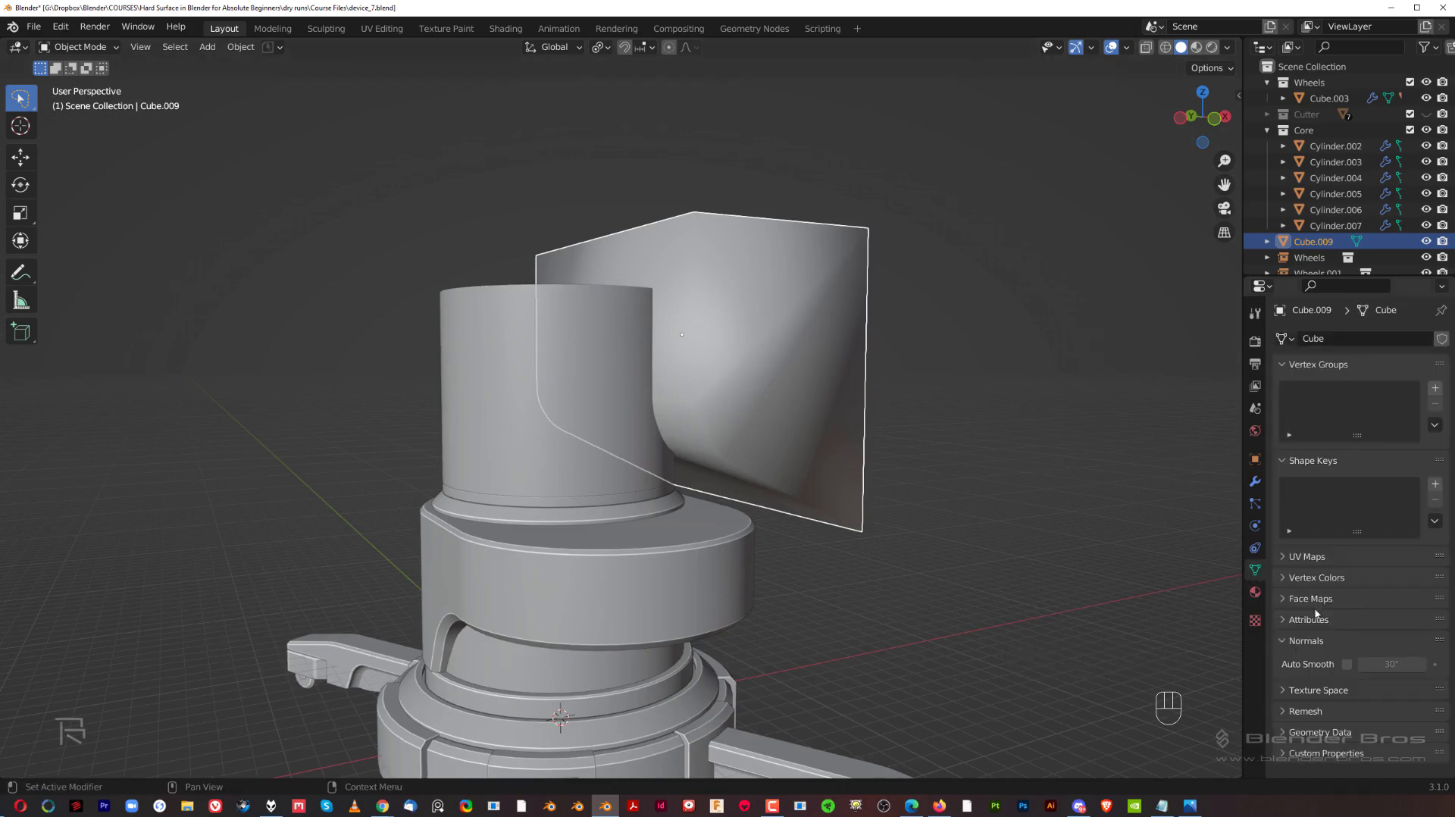
{"action": "left_click", "coordinate": [1347, 664]}
{"action": "left_click", "coordinate": [1255, 481]}
- Cut the slanted block out of the upper cylinder with a Boolean Difference
{"action": "middle_click_drag", "start_coordinate": [653, 298], "coordinate": [571, 324]}
{"action": "left_click", "coordinate": [571, 324], "text": "shift"}
{"action": "key", "text": "ctrl+KP_Subtract"}
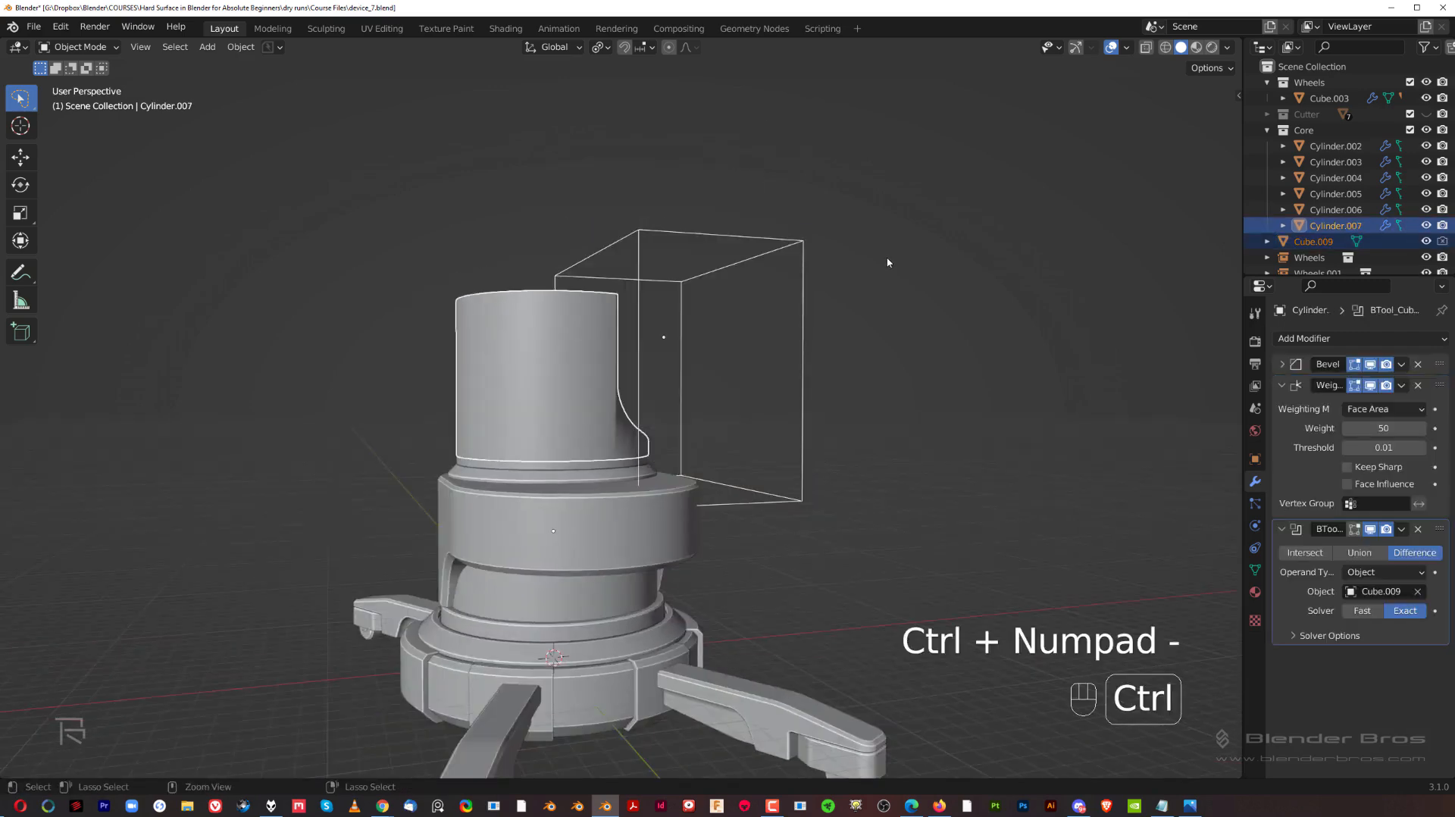
{"action": "middle_click_drag", "start_coordinate": [855, 272], "coordinate": [744, 399]}
{"action": "scroll", "coordinate": [796, 333], "scroll_direction": "up", "scroll_amount": 5}
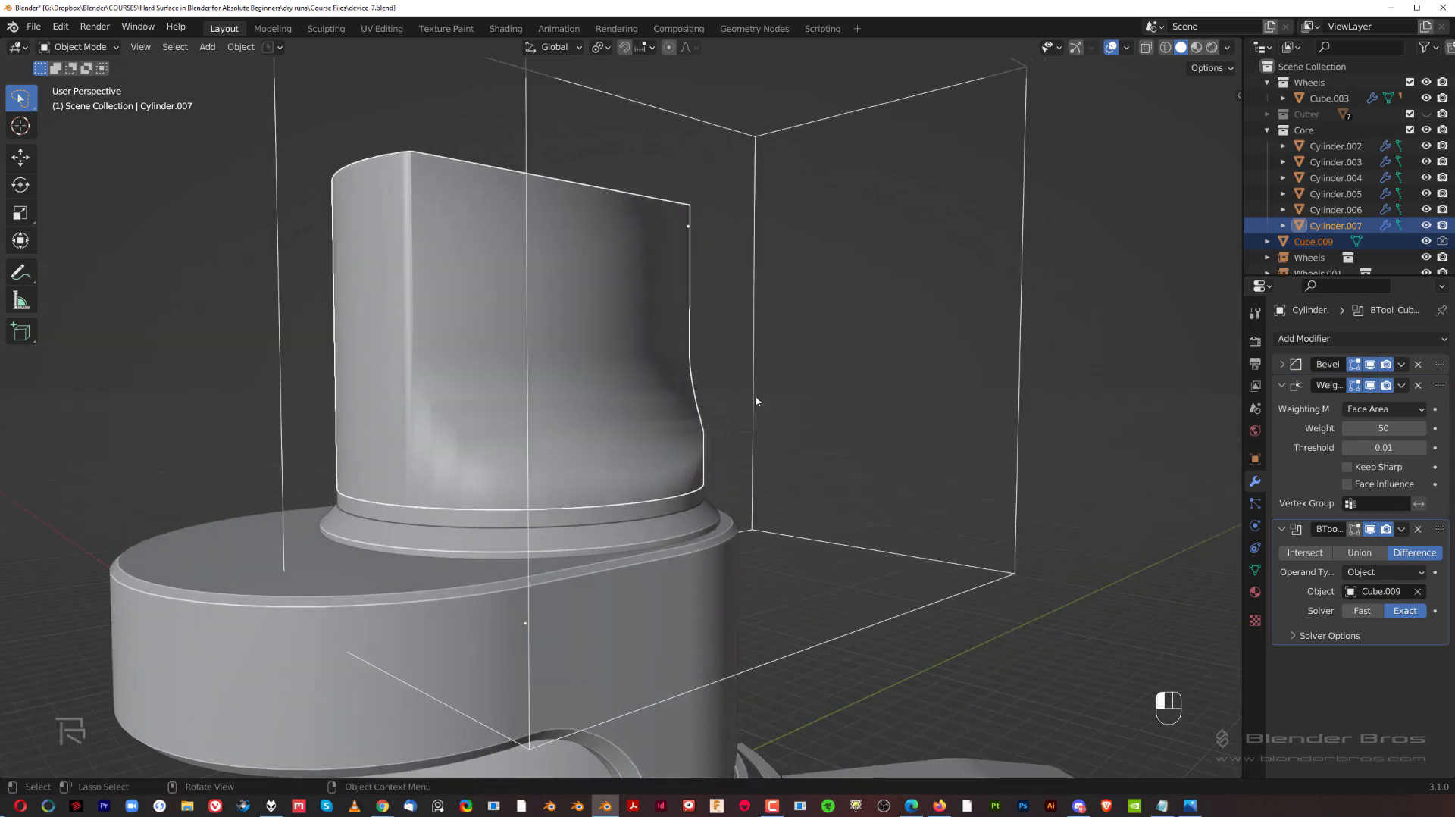
- Raise the cutter block slightly along Z to lift the cut in the upper cylinder
{"action": "left_click", "coordinate": [755, 401]}
{"action": "key", "text": "g"}
{"action": "key", "text": "z"}
{"action": "key", "text": "shift"}
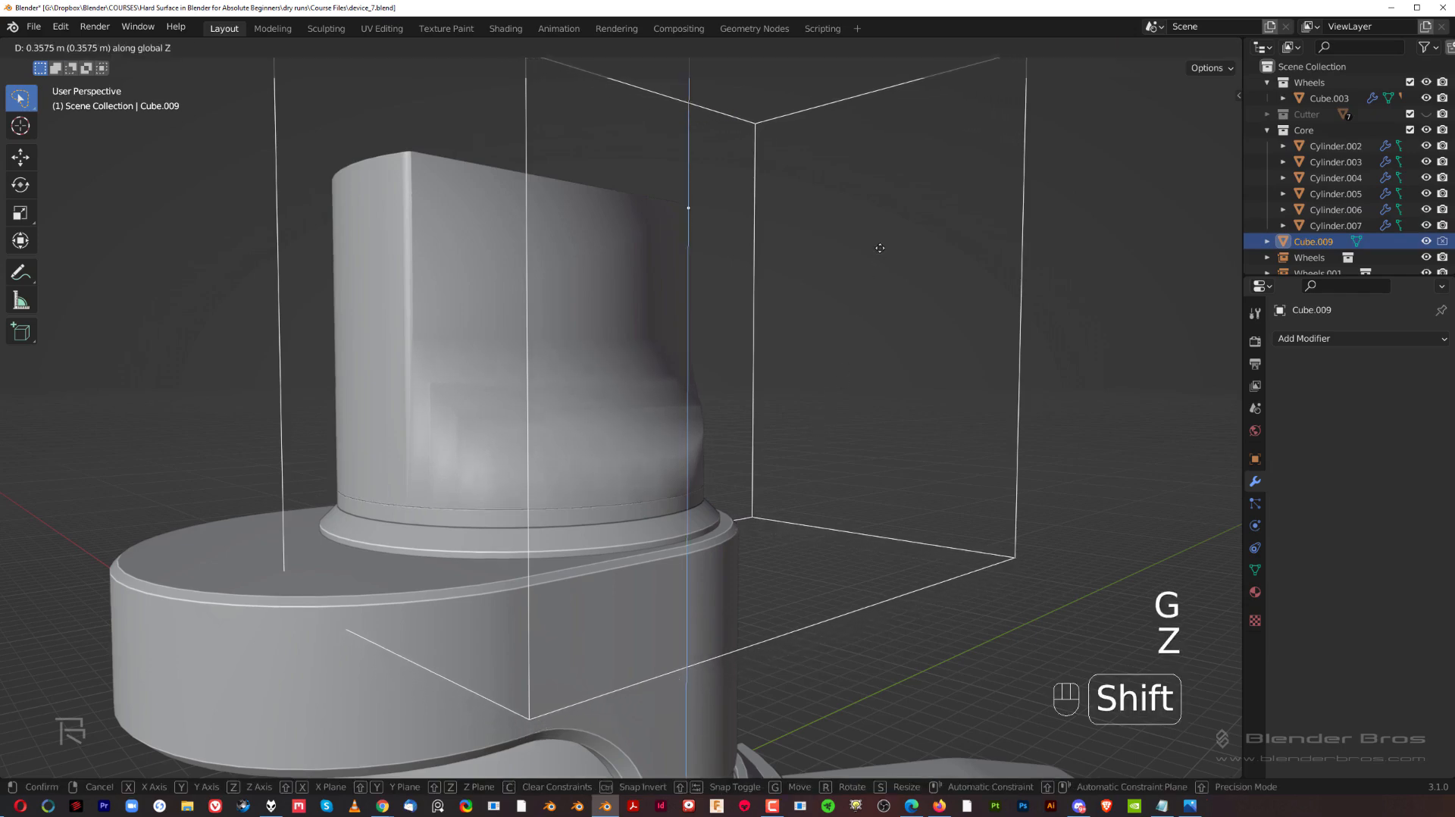
{"action": "left_click", "coordinate": [615, 458]}
- Place the upper cylinder's Boolean modifier first in the stack, above the Bevel and Weighted Normal modifiers
{"action": "middle_click_drag", "start_coordinate": [602, 454], "coordinate": [656, 452]}
{"action": "left_click", "coordinate": [561, 428]}
{"action": "middle_click_drag", "start_coordinate": [551, 425], "coordinate": [568, 433]}
{"action": "scroll", "coordinate": [606, 428], "scroll_direction": "down", "scroll_amount": 2}
{"action": "middle_click_drag", "start_coordinate": [694, 406], "coordinate": [754, 393], "text": "shift"}
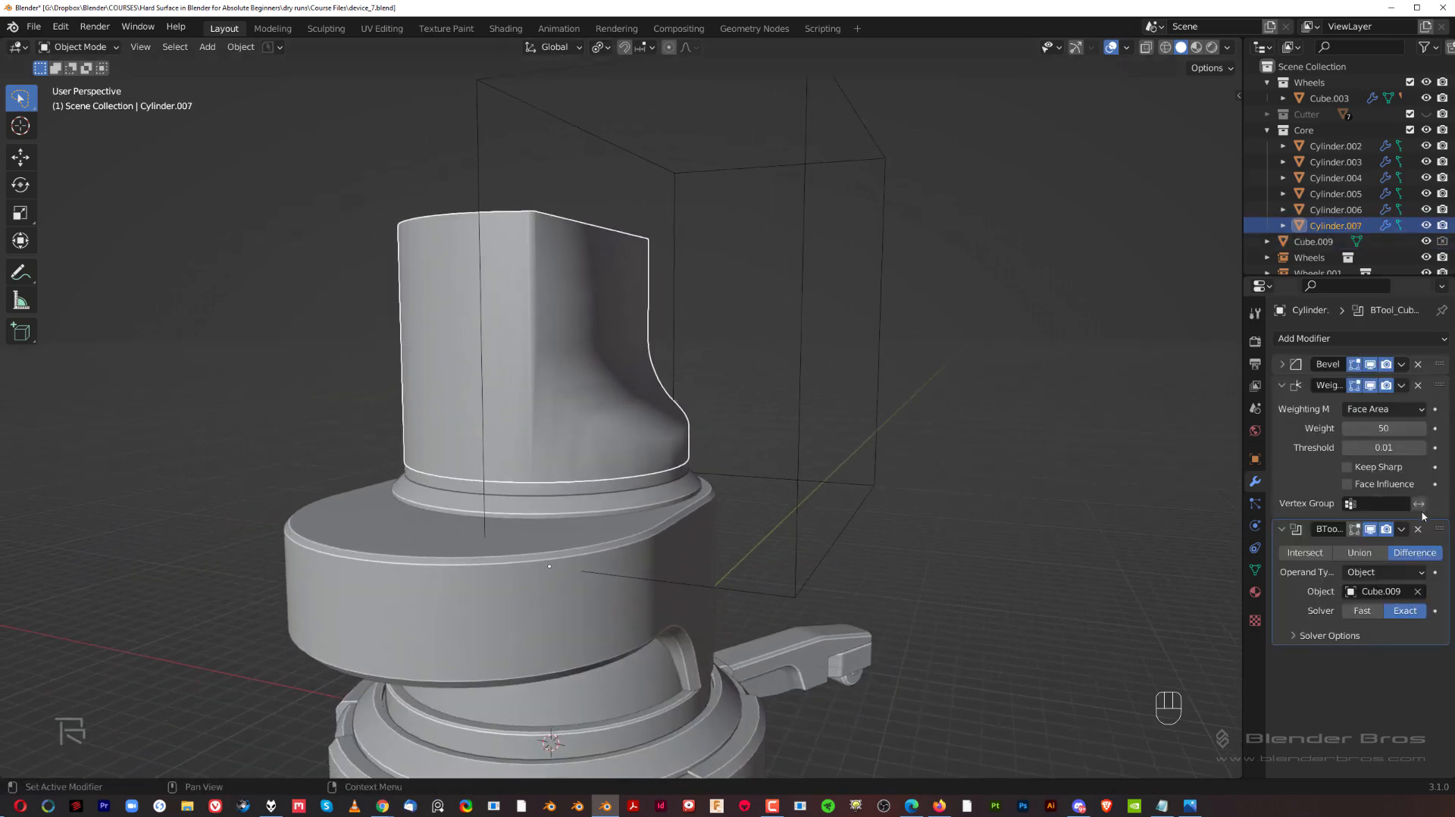
{"action": "left_click_drag", "start_coordinate": [1440, 533], "coordinate": [1402, 359]}
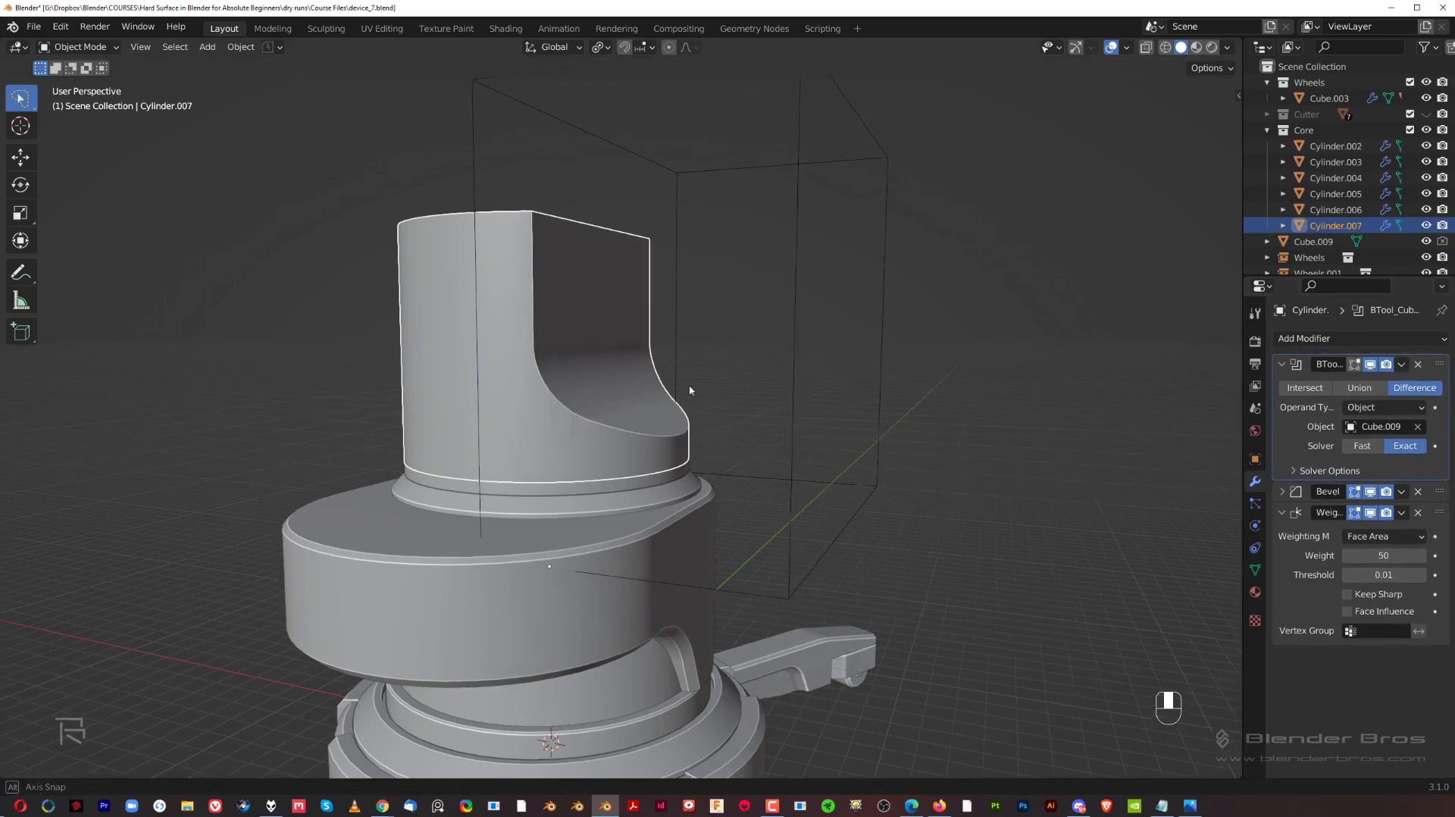
- Examine the shading of the upper cylinder around the curved cut from several angles
{"action": "scroll", "coordinate": [637, 412], "scroll_direction": "up", "scroll_amount": 3}
{"action": "scroll", "coordinate": [637, 411], "scroll_direction": "up", "scroll_amount": 1}
{"action": "middle_click_drag", "start_coordinate": [629, 412], "coordinate": [625, 374], "text": "shift"}
{"action": "scroll", "coordinate": [686, 463], "scroll_direction": "down", "scroll_amount": 2}
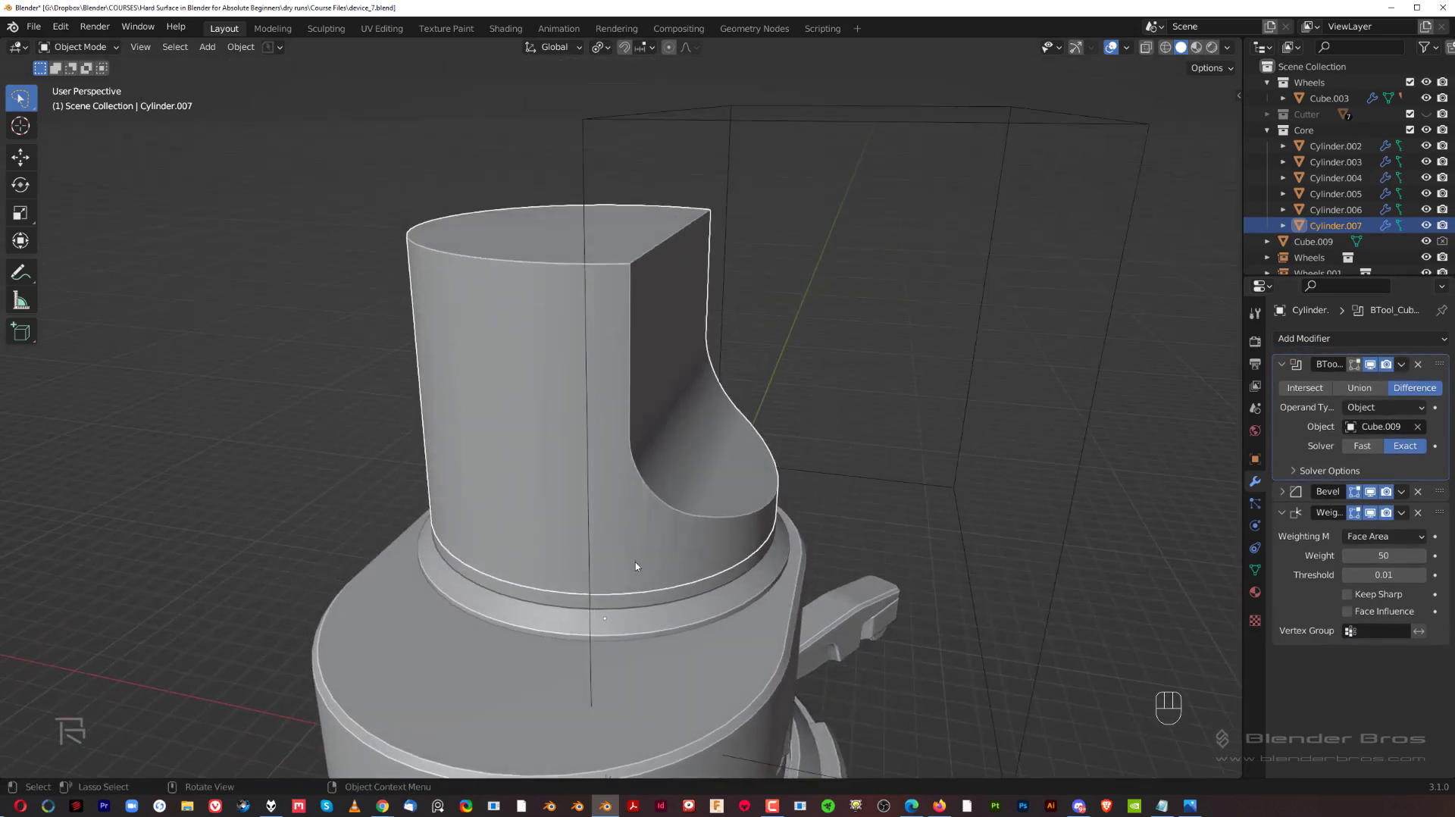
{"action": "middle_click_drag", "start_coordinate": [658, 537], "coordinate": [633, 455]}
{"action": "scroll", "coordinate": [689, 494], "scroll_direction": "up", "scroll_amount": 2}
{"action": "middle_click_drag", "start_coordinate": [689, 494], "coordinate": [607, 453]}
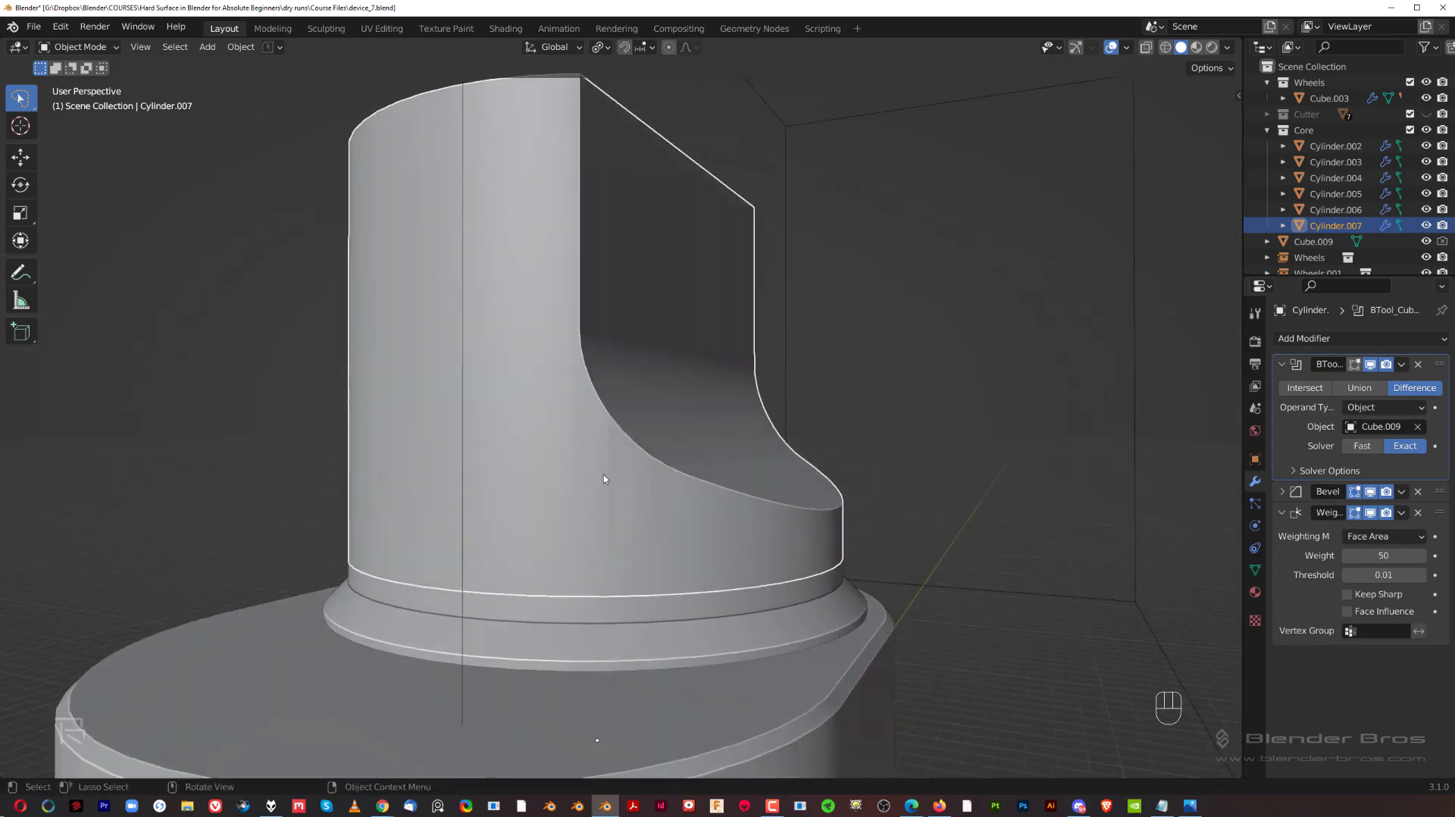
{"action": "middle_click_drag", "start_coordinate": [708, 455], "coordinate": [593, 393]}
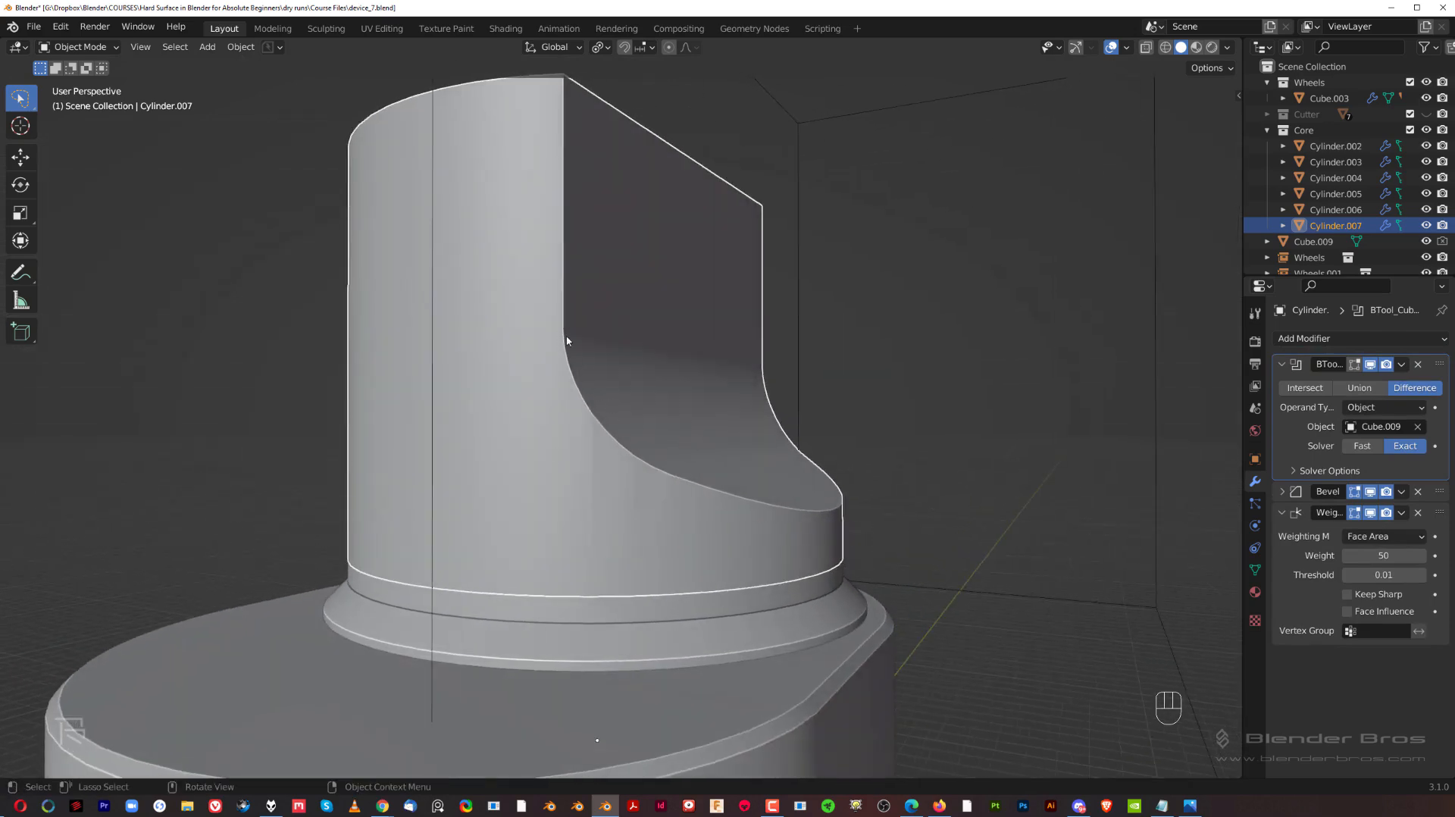
- Inspect the upper cylinder's long vertical side faces in Edit Mode and compare them with the shading below the cut
{"action": "key", "text": "Tab"}
{"action": "left_click", "coordinate": [616, 315]}
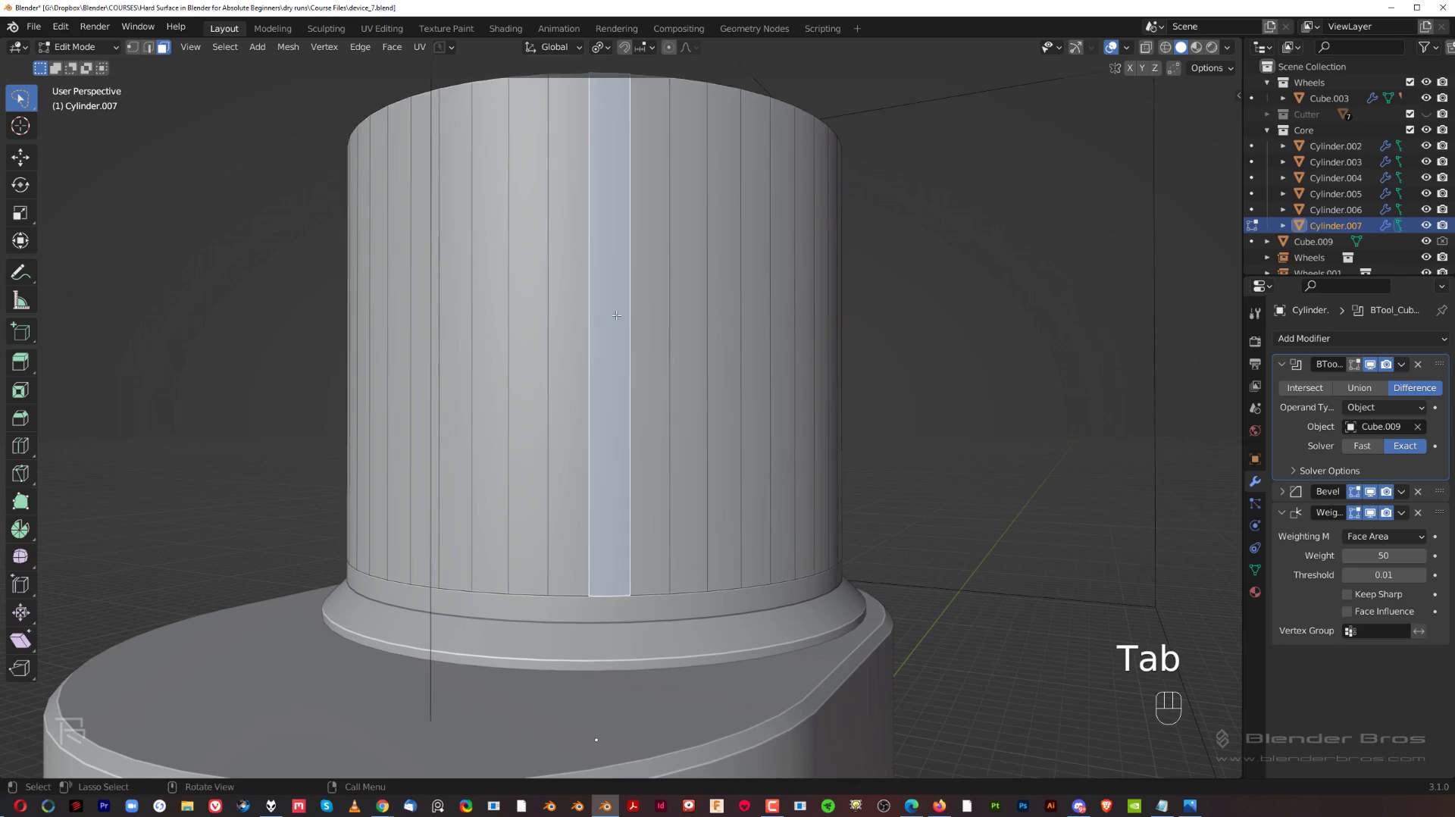
{"action": "left_click", "coordinate": [564, 312]}
{"action": "left_click", "coordinate": [527, 305]}
{"action": "left_click", "coordinate": [493, 299]}
{"action": "key", "text": "Tab"}
{"action": "scroll", "coordinate": [569, 273], "scroll_direction": "down", "scroll_amount": 3}
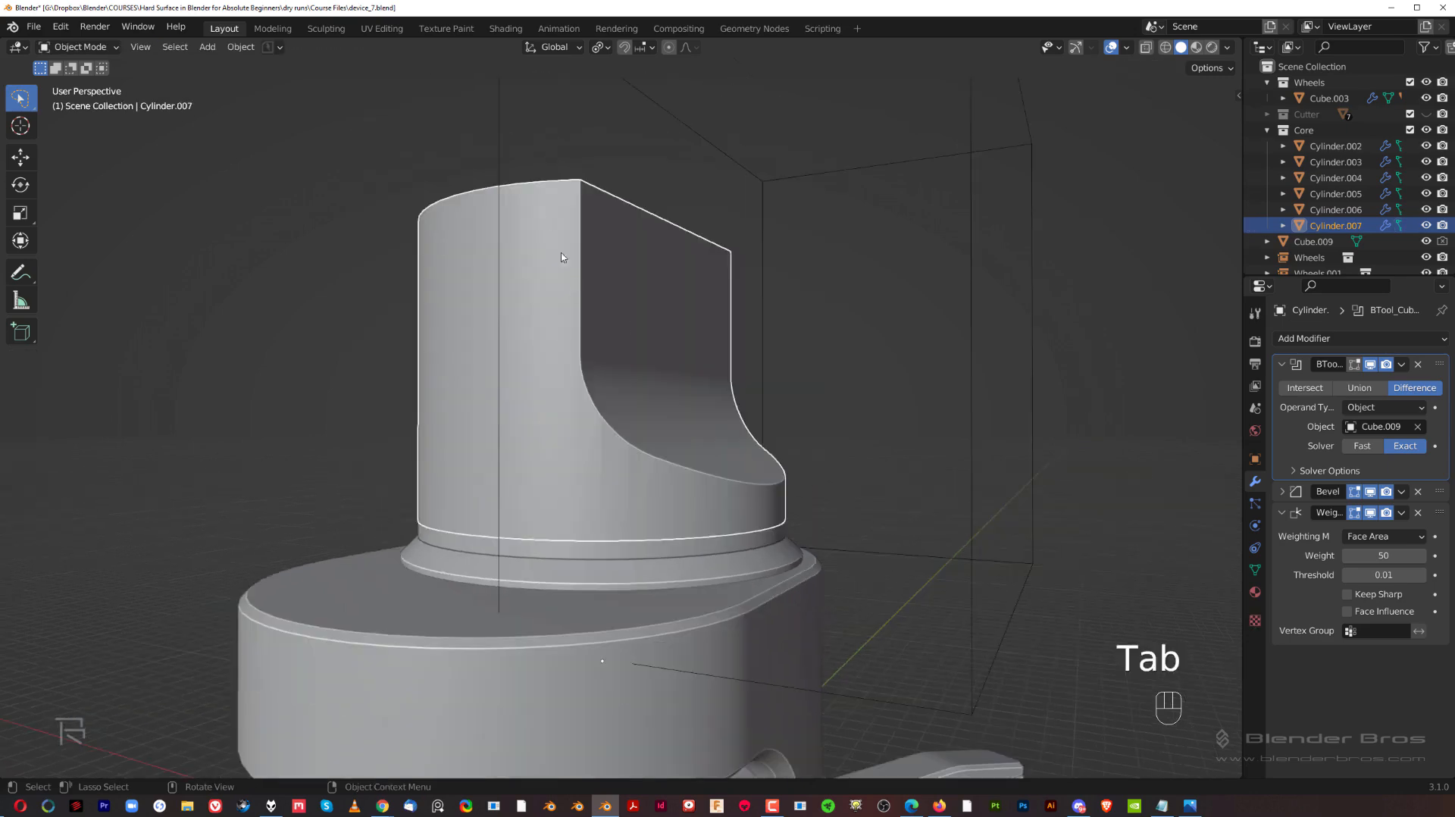
{"action": "scroll", "coordinate": [613, 367], "scroll_direction": "up", "scroll_amount": 1}
{"action": "middle_click_drag", "start_coordinate": [575, 305], "coordinate": [592, 328], "text": "shift"}
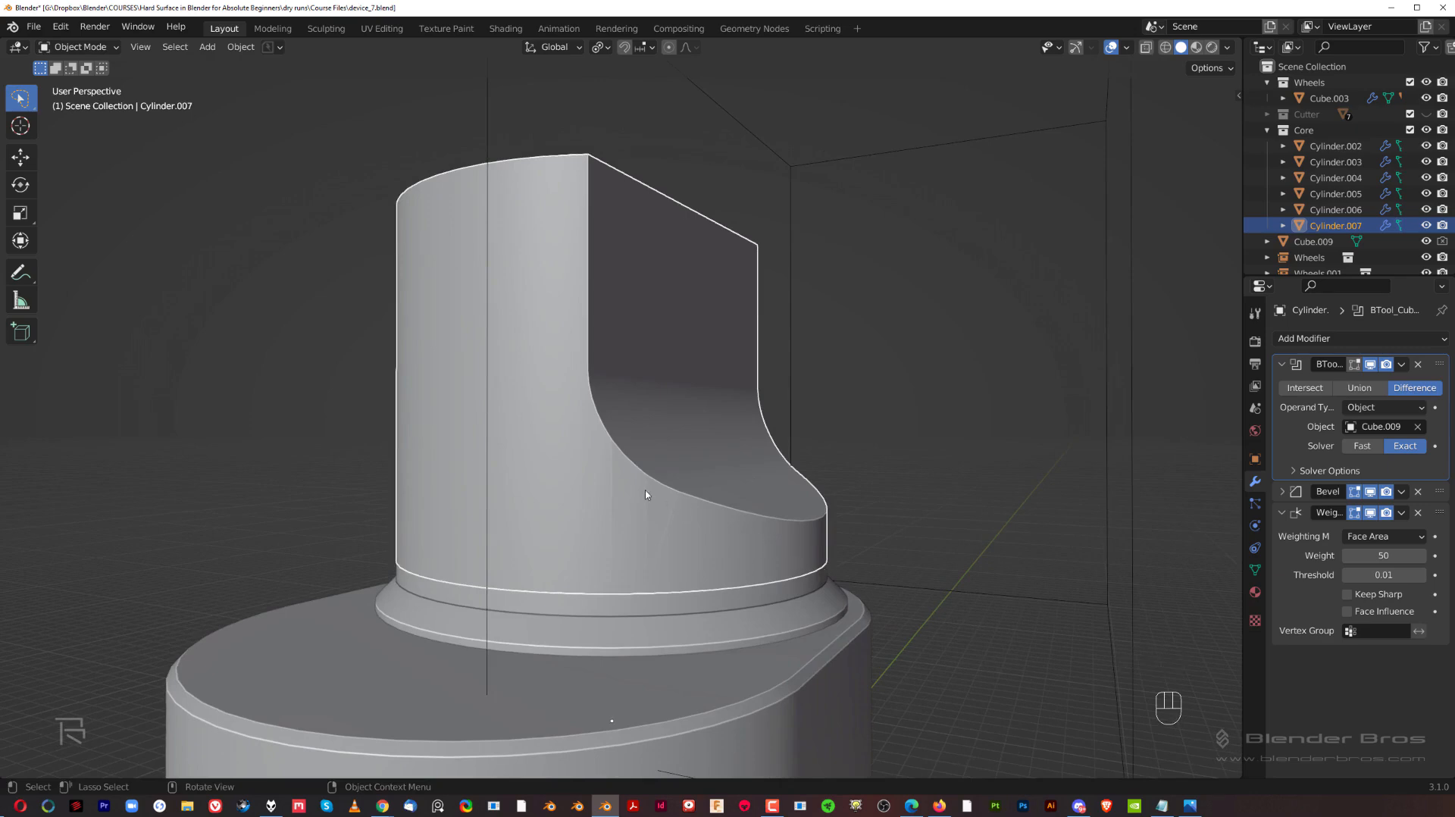
{"action": "scroll", "coordinate": [646, 489], "scroll_direction": "down", "scroll_amount": 3}
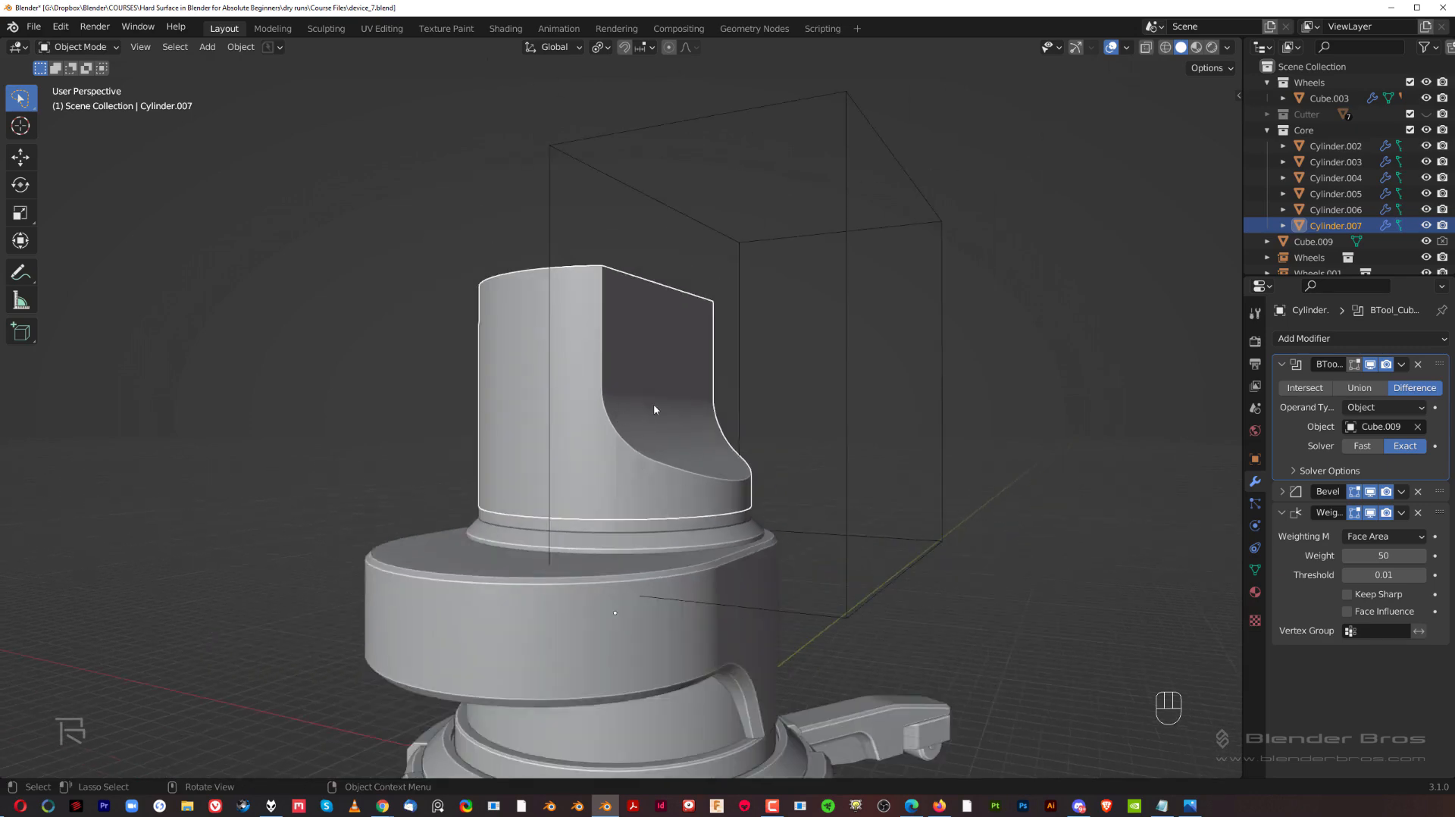
- Apply the upper cylinder's Boolean modifier and examine the vertices along the curved cut in Edit Mode
{"action": "left_click", "coordinate": [1401, 365]}
{"action": "left_click", "coordinate": [1371, 381]}
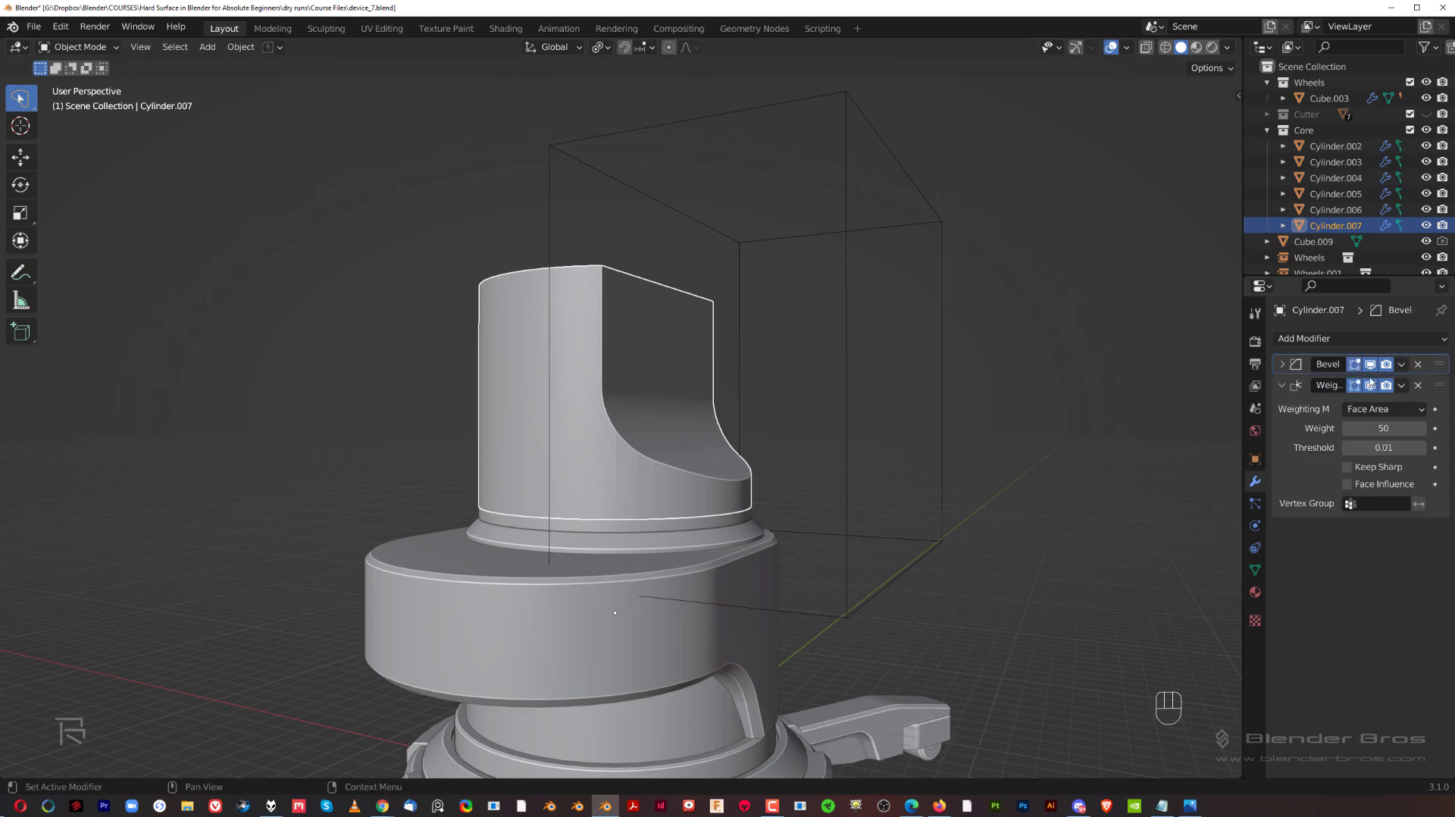
{"action": "scroll", "coordinate": [650, 416], "scroll_direction": "up", "scroll_amount": 3}
{"action": "key", "text": "Tab"}
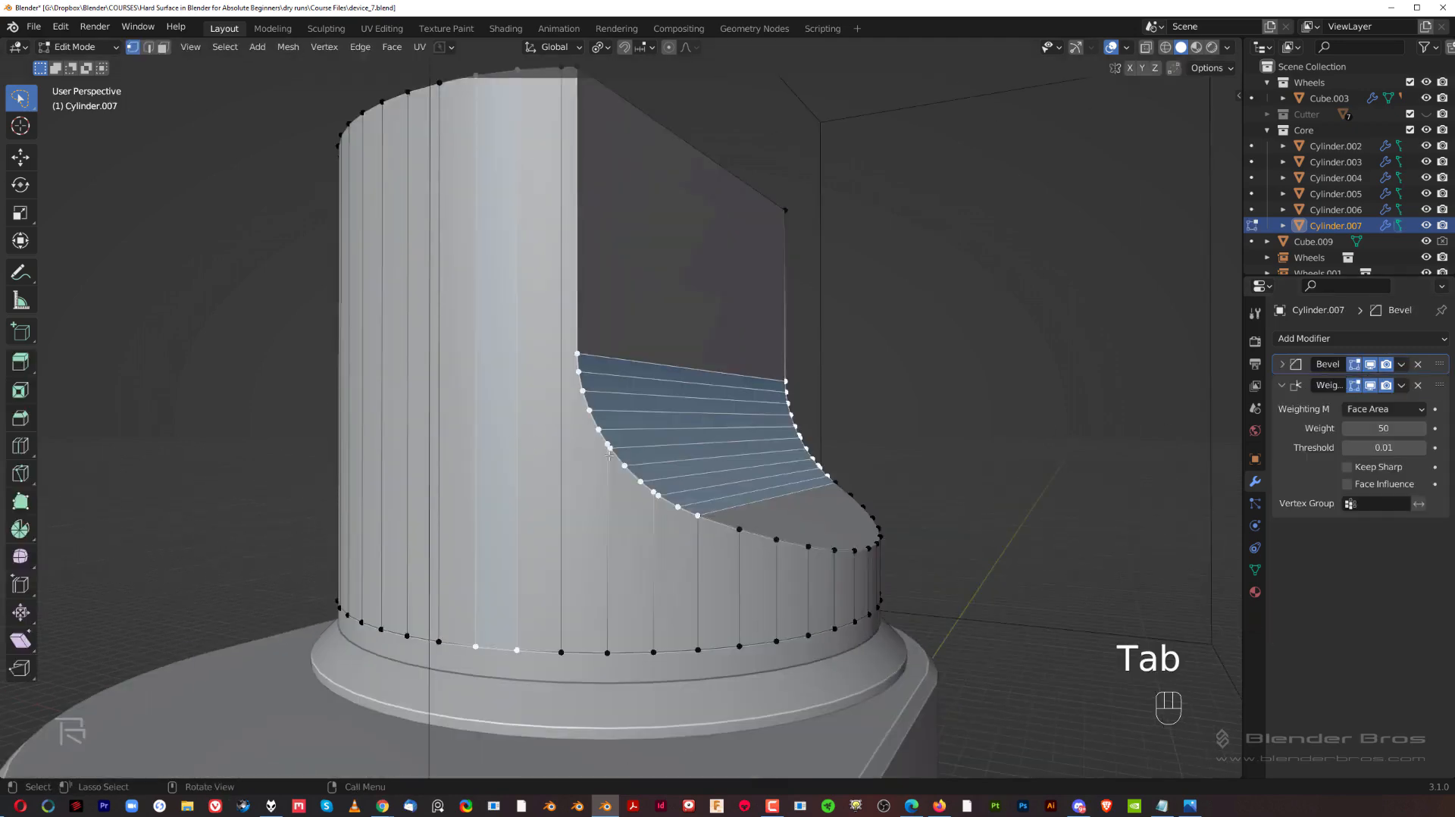
{"action": "scroll", "coordinate": [608, 451], "scroll_direction": "up", "scroll_amount": 2}
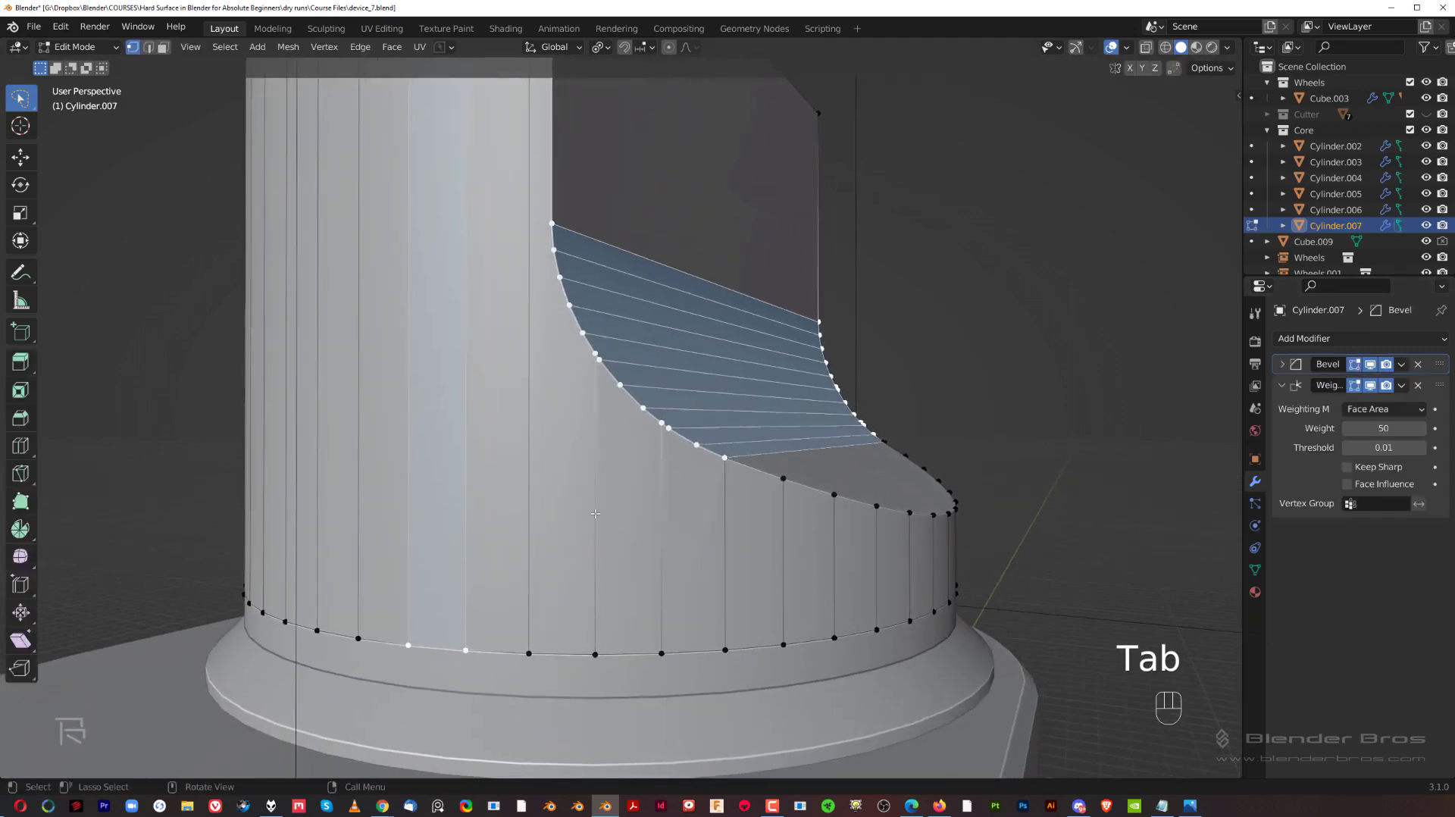
{"action": "left_click", "coordinate": [645, 408]}
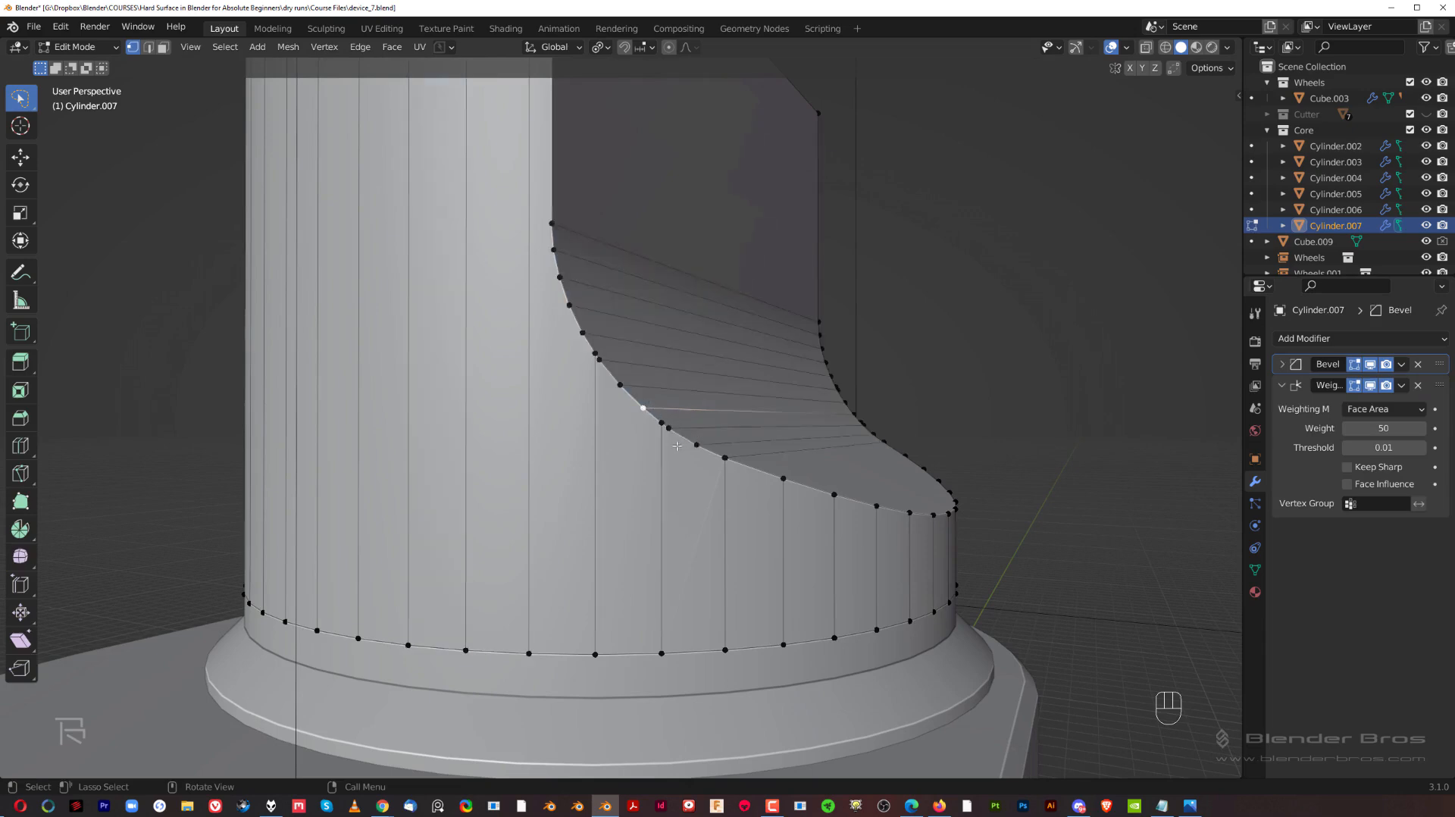
{"action": "middle_click_drag", "start_coordinate": [611, 294], "coordinate": [809, 498]}
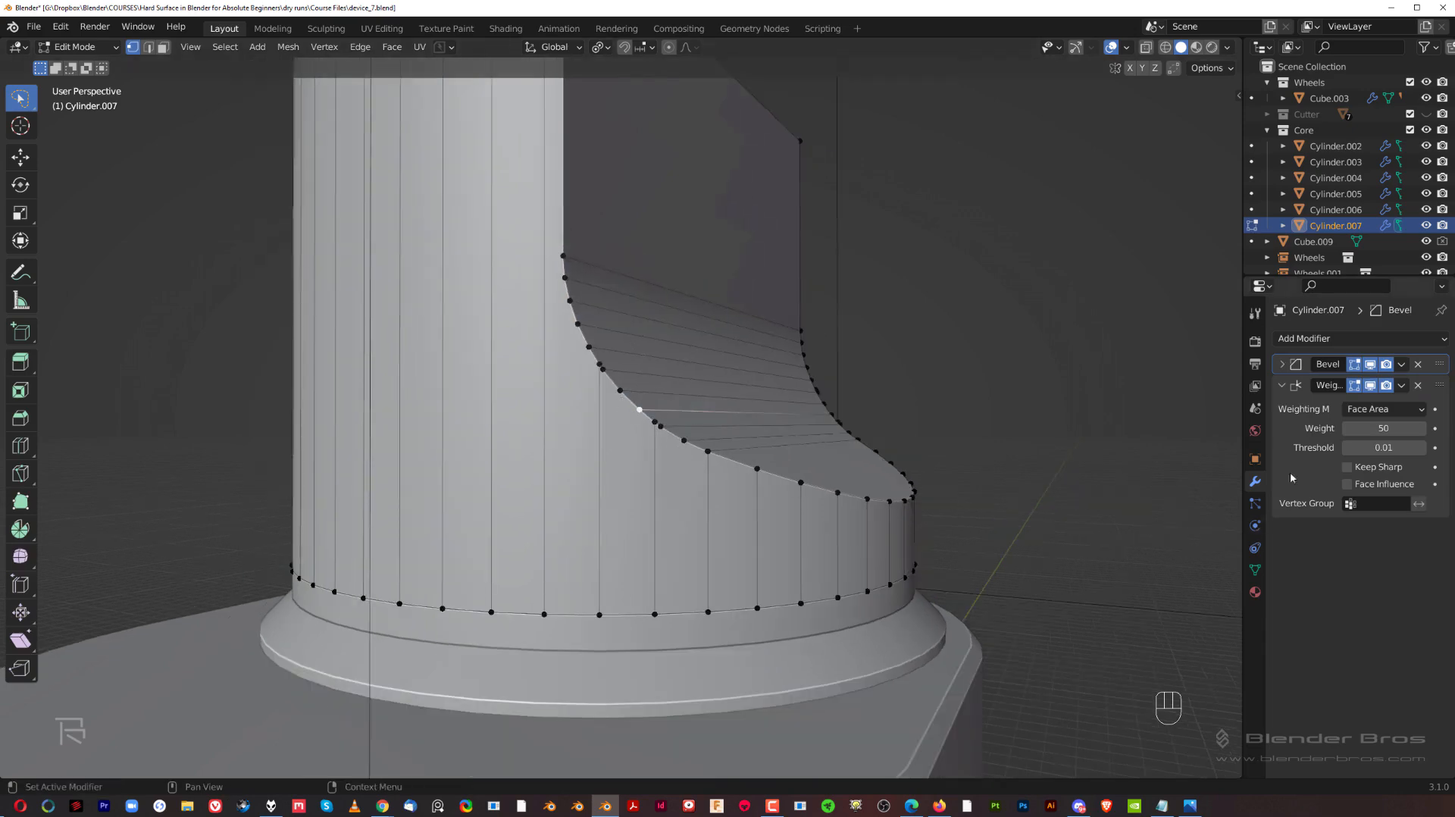
- Undo the application of the upper cylinder's Boolean modifier
{"action": "key", "text": "ctrl+z"}
{"action": "key", "text": "ctrl+z"}
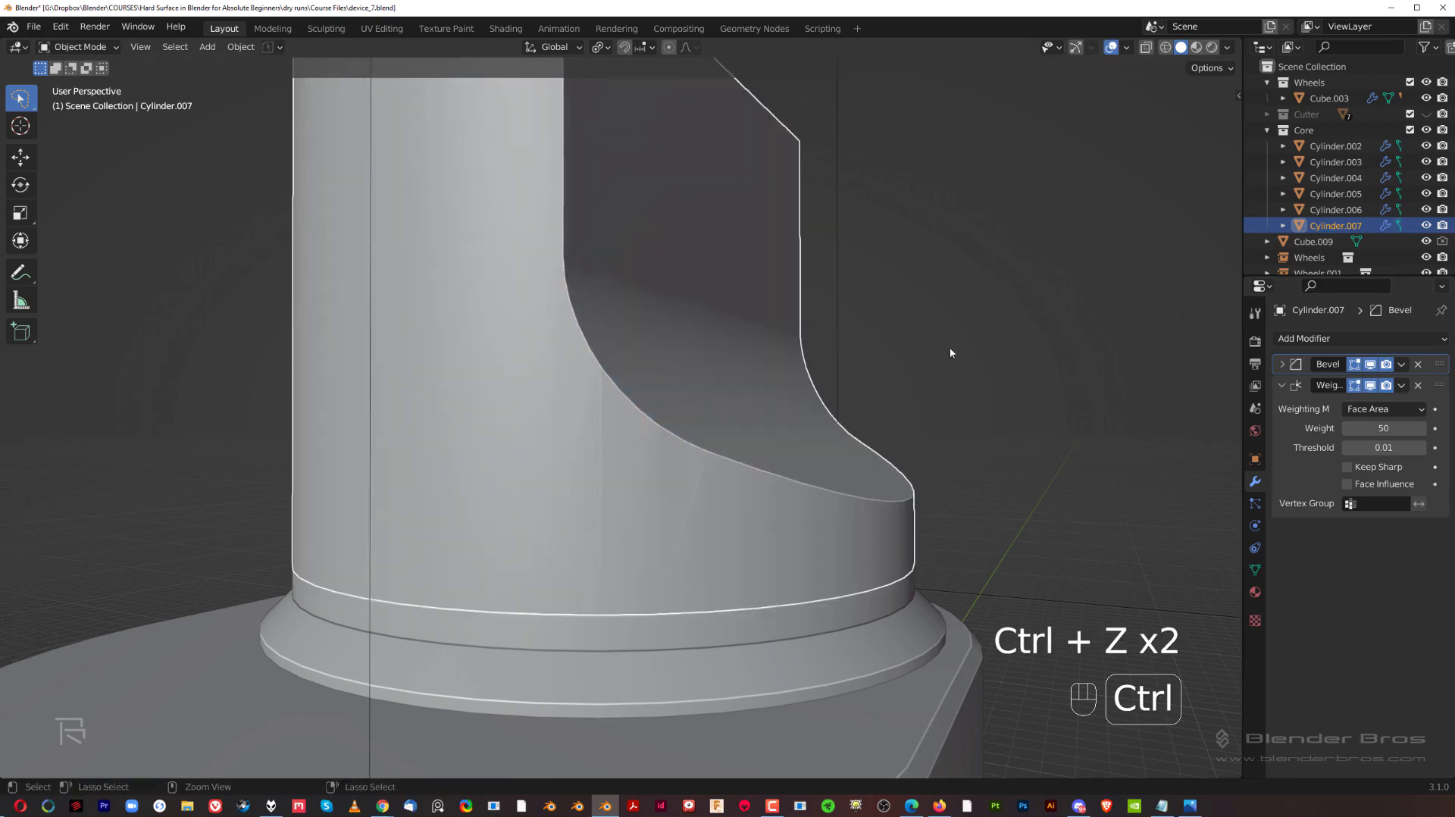
{"action": "key", "text": "ctrl+z"}
{"action": "middle_click_drag", "start_coordinate": [961, 377], "coordinate": [666, 383]}
{"action": "key", "text": "Tab"}
{"action": "key", "text": "Tab"}
{"action": "middle_click_drag", "start_coordinate": [606, 439], "coordinate": [429, 290], "text": "shift"}
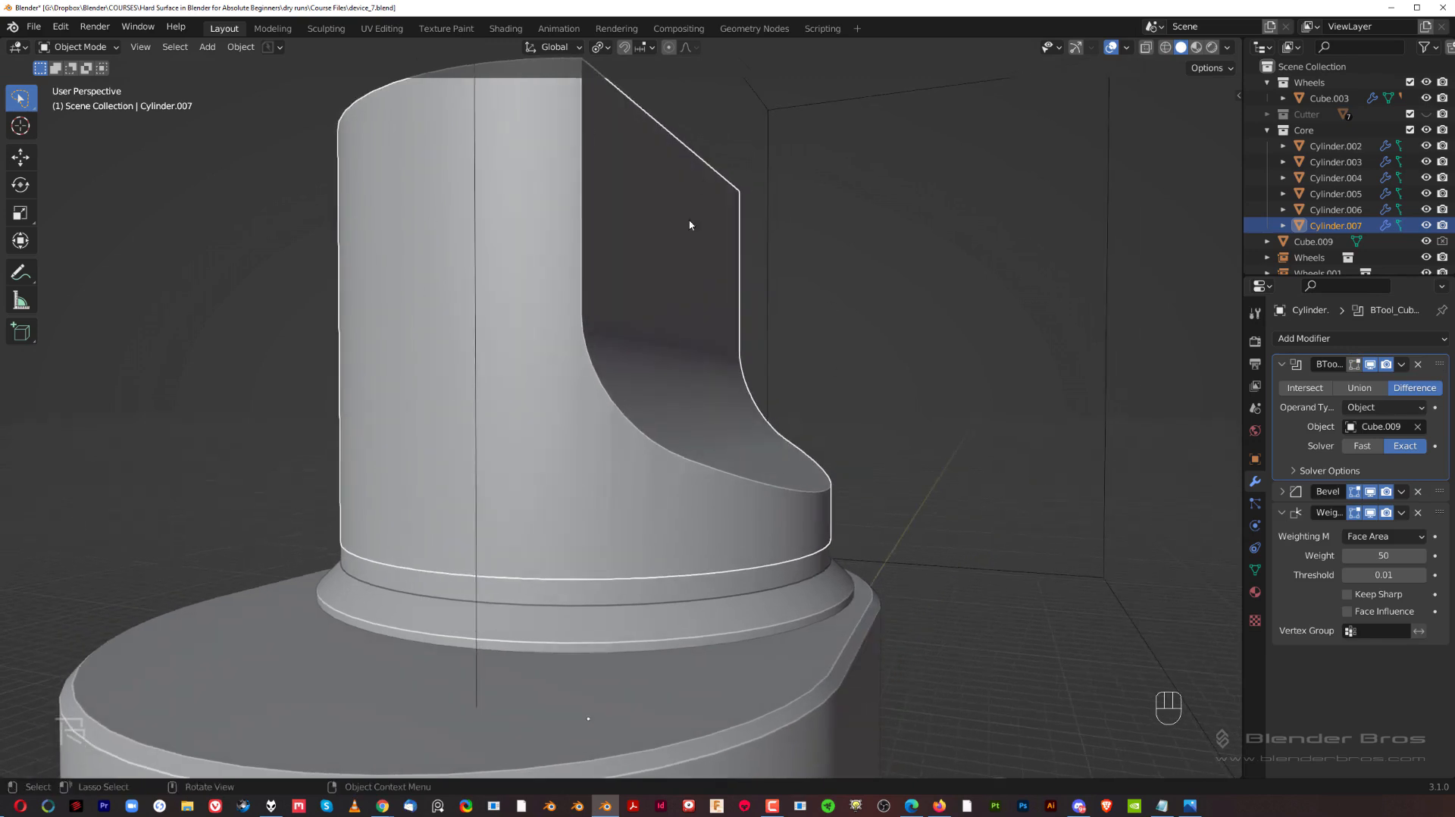
{"action": "scroll", "coordinate": [680, 503], "scroll_direction": "down", "scroll_amount": 2}
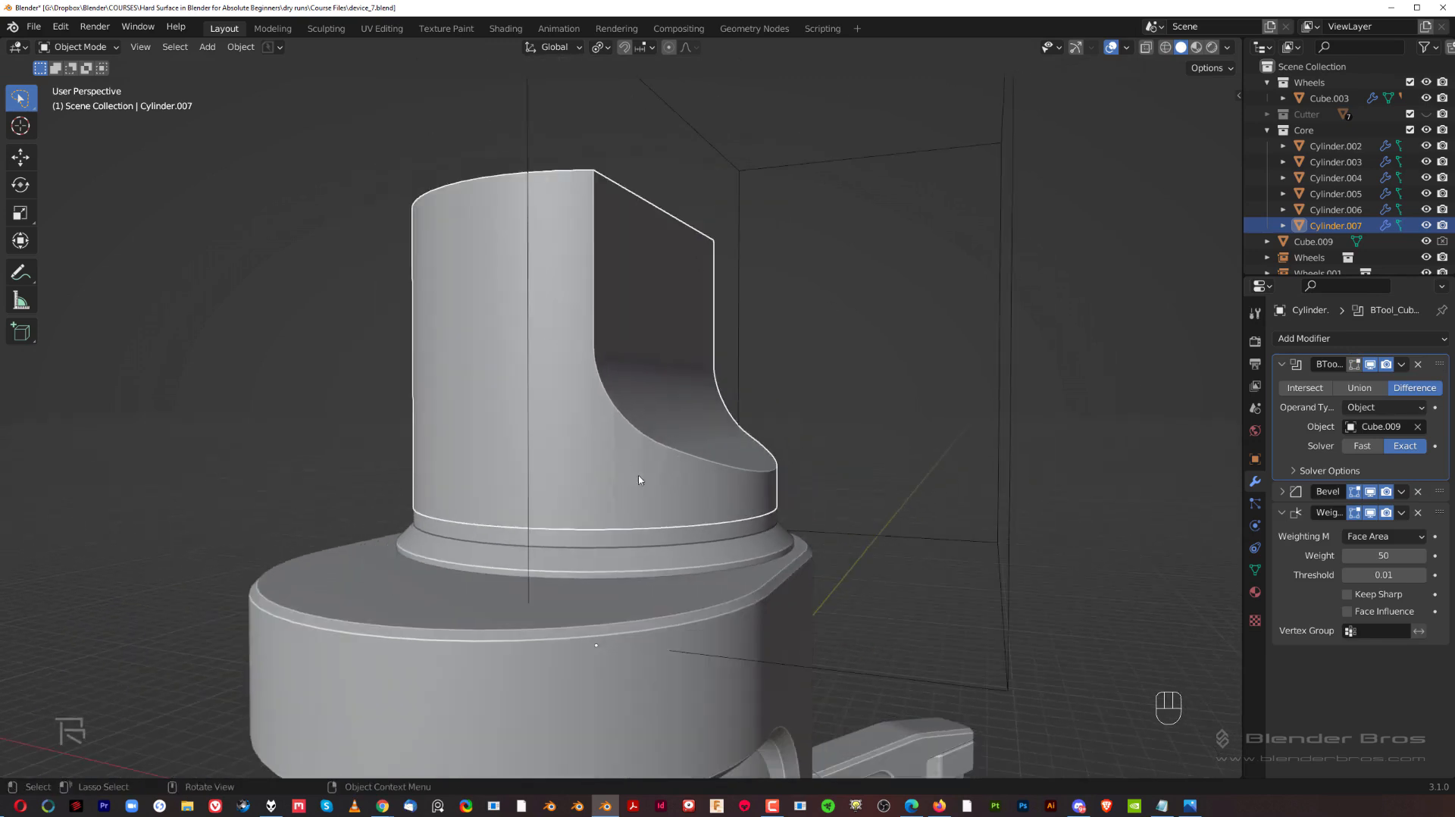
- Add 16 evenly spaced horizontal loop cuts around the upper cylinder and return to Object Mode
{"action": "key", "text": "Tab"}
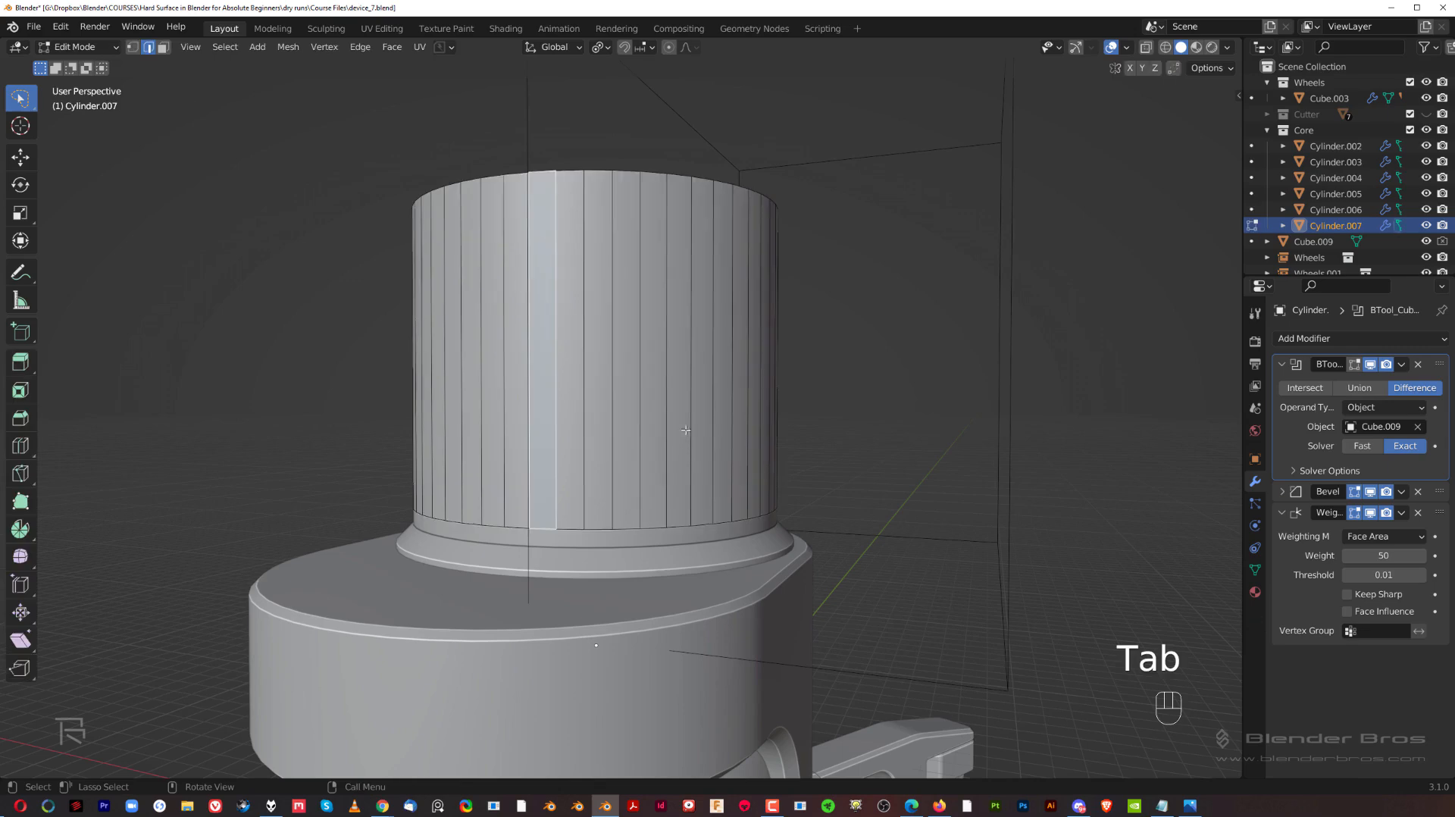
{"action": "middle_click_drag", "start_coordinate": [666, 334], "coordinate": [620, 454], "text": "shift"}
{"action": "key", "text": "ctrl+r"}
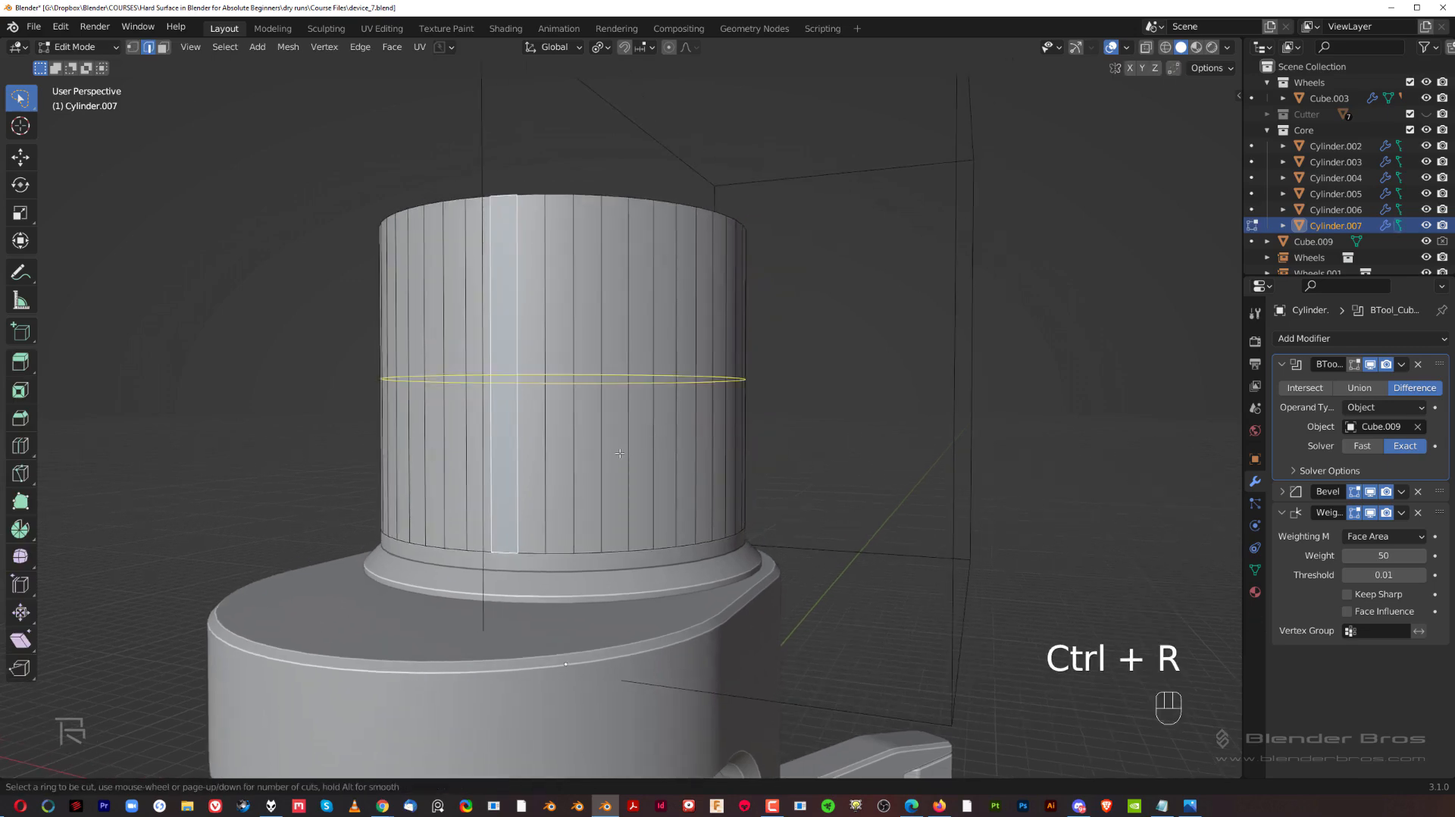
{"action": "key", "text": "ctrl+r"}
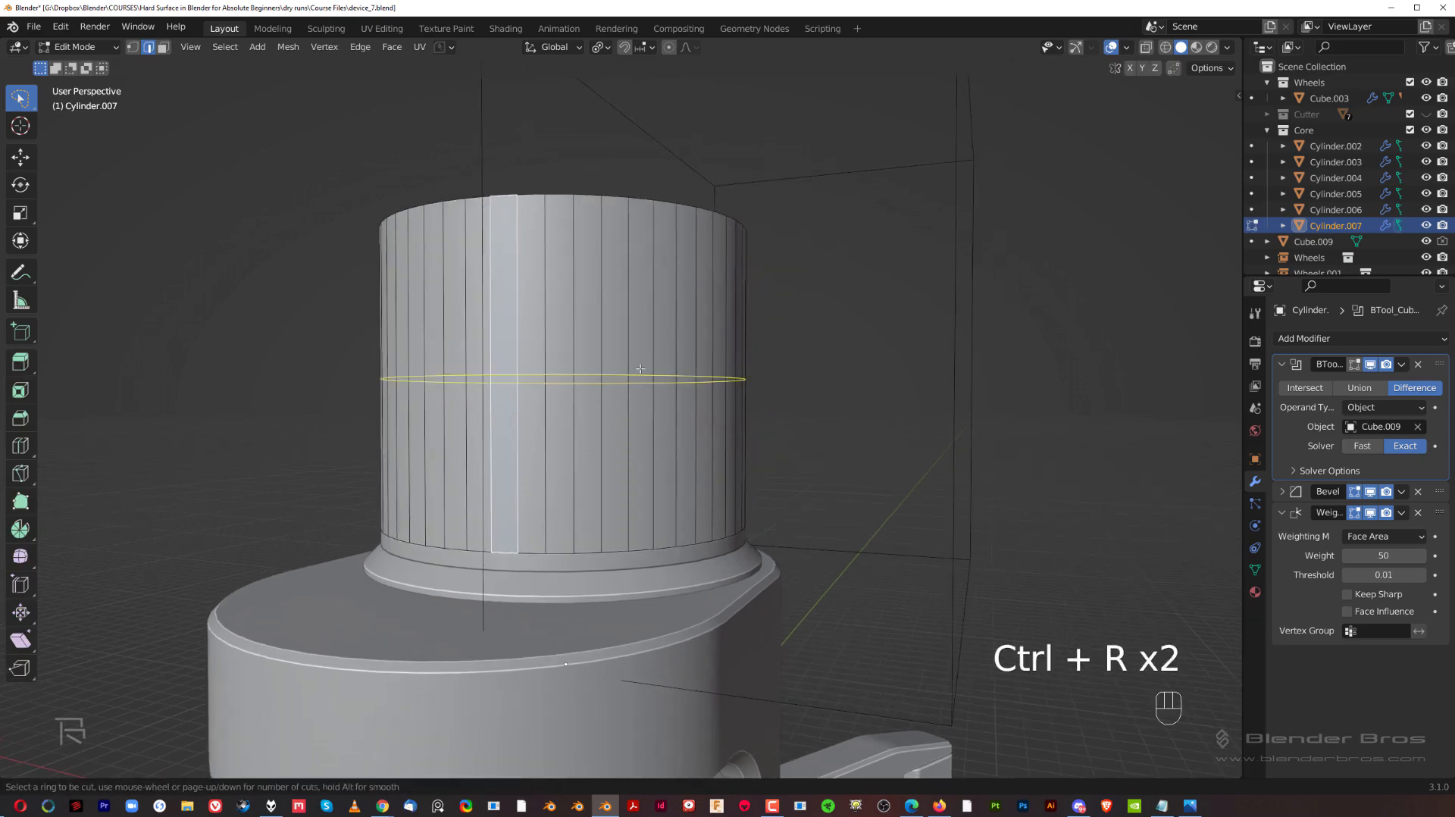
{"action": "scroll", "coordinate": [637, 383], "scroll_direction": "up", "scroll_amount": 15}
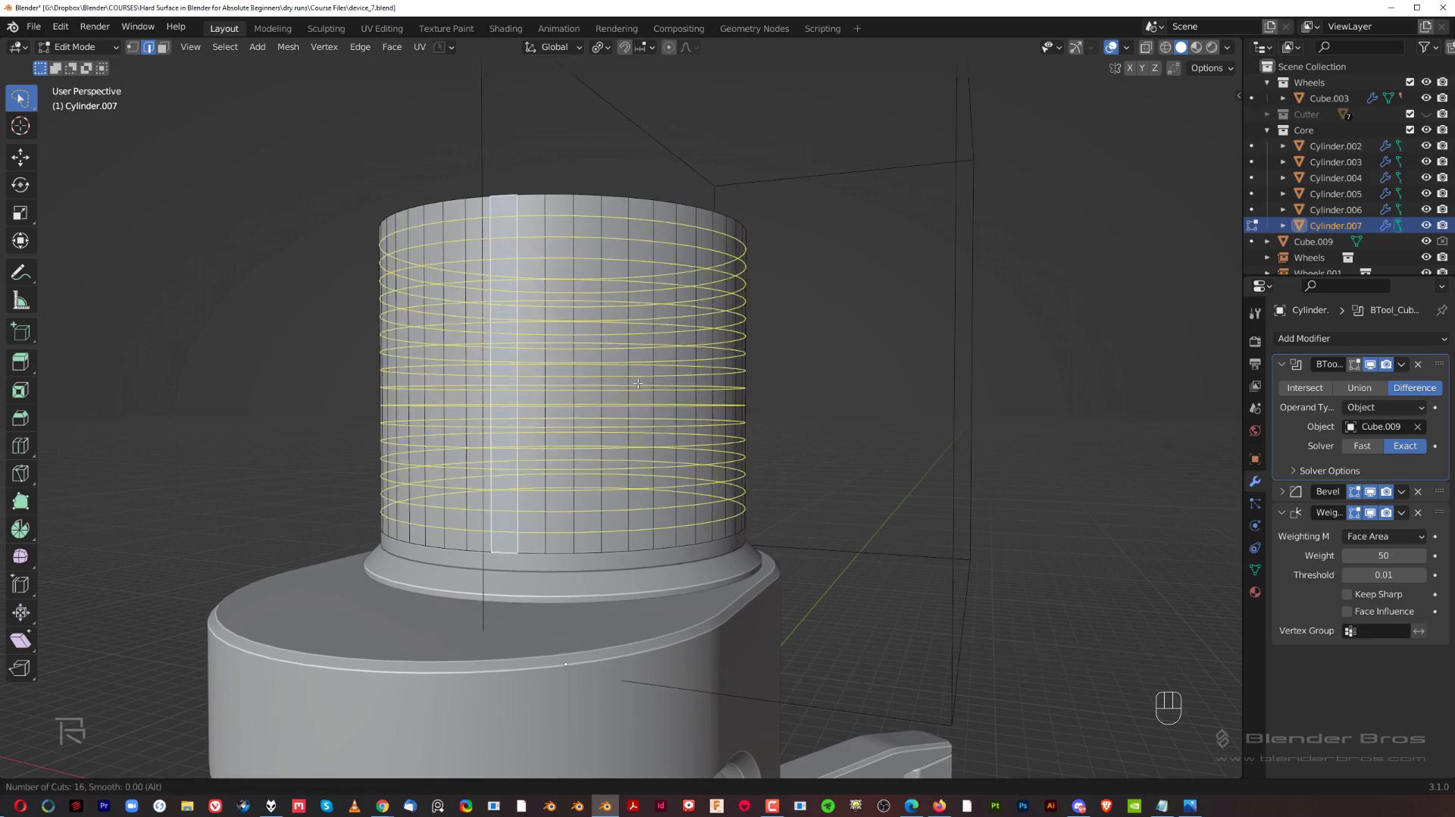
{"action": "left_click", "coordinate": [639, 383]}
{"action": "right_click", "coordinate": [641, 383]}
{"action": "middle_click_drag", "start_coordinate": [825, 377], "coordinate": [507, 426]}
{"action": "key", "text": "Tab"}
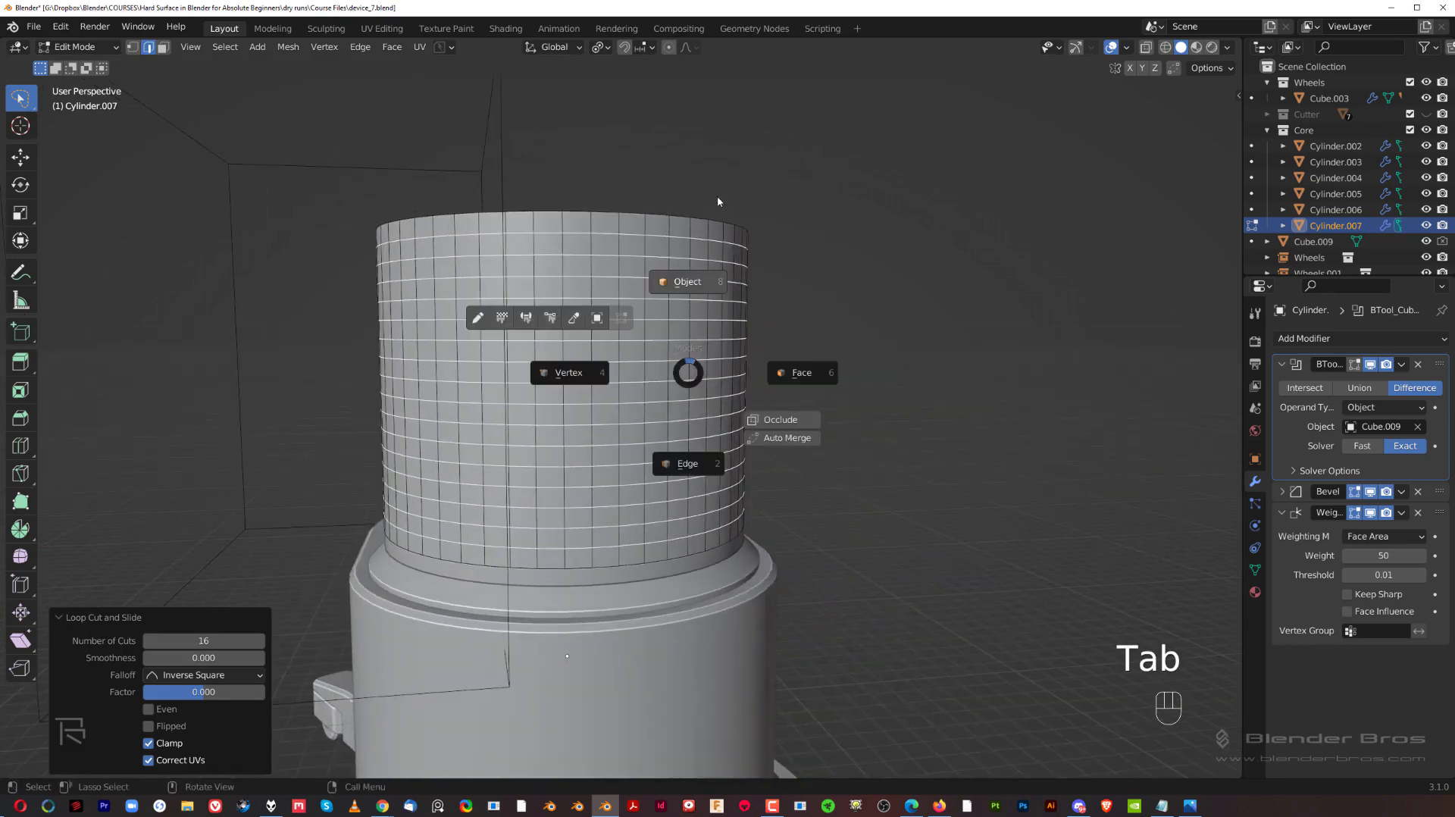
{"action": "left_click", "coordinate": [702, 266]}
- Add 17 loop cuts across the cutter block's curved face and slide them to a factor of 1.000
{"action": "middle_click_drag", "start_coordinate": [611, 410], "coordinate": [662, 463]}
{"action": "scroll", "coordinate": [626, 443], "scroll_direction": "up", "scroll_amount": 3}
{"action": "scroll", "coordinate": [663, 464], "scroll_direction": "down", "scroll_amount": 6}
{"action": "middle_click_drag", "start_coordinate": [740, 423], "coordinate": [760, 252]}
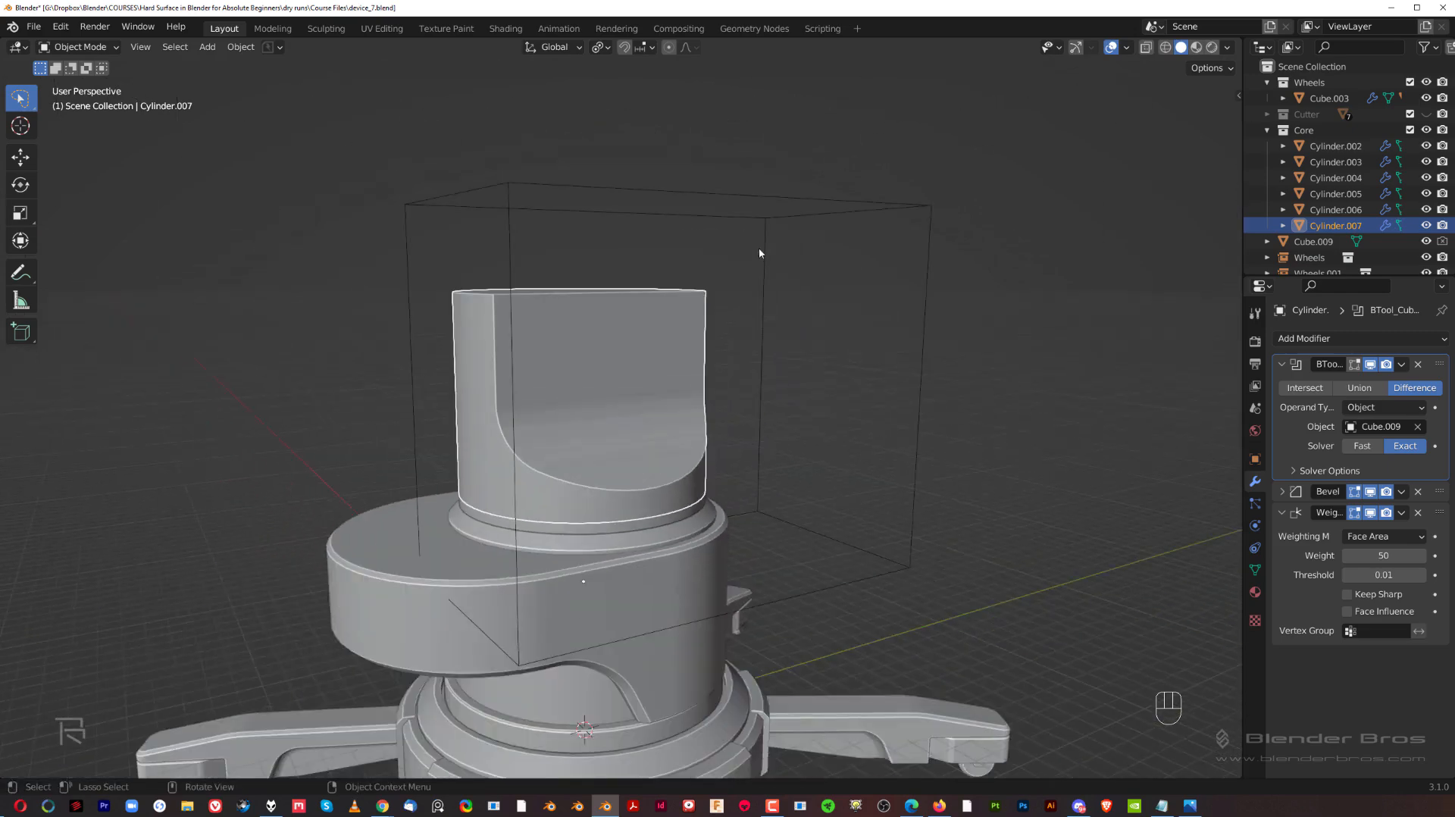
{"action": "left_click", "coordinate": [765, 205]}
{"action": "key", "text": "Tab"}
{"action": "left_click", "coordinate": [693, 442]}
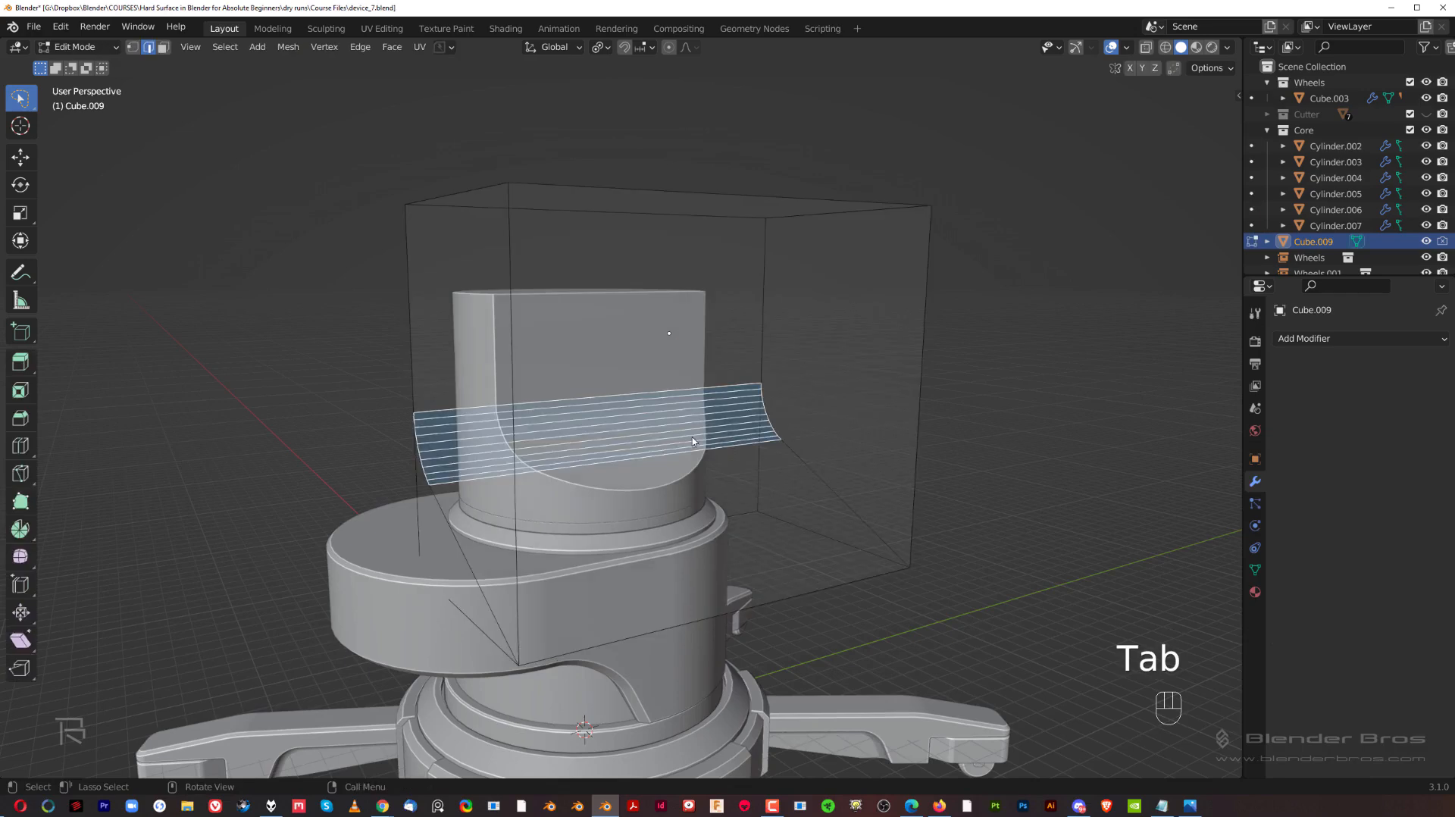
{"action": "key", "text": "ctrl+r"}
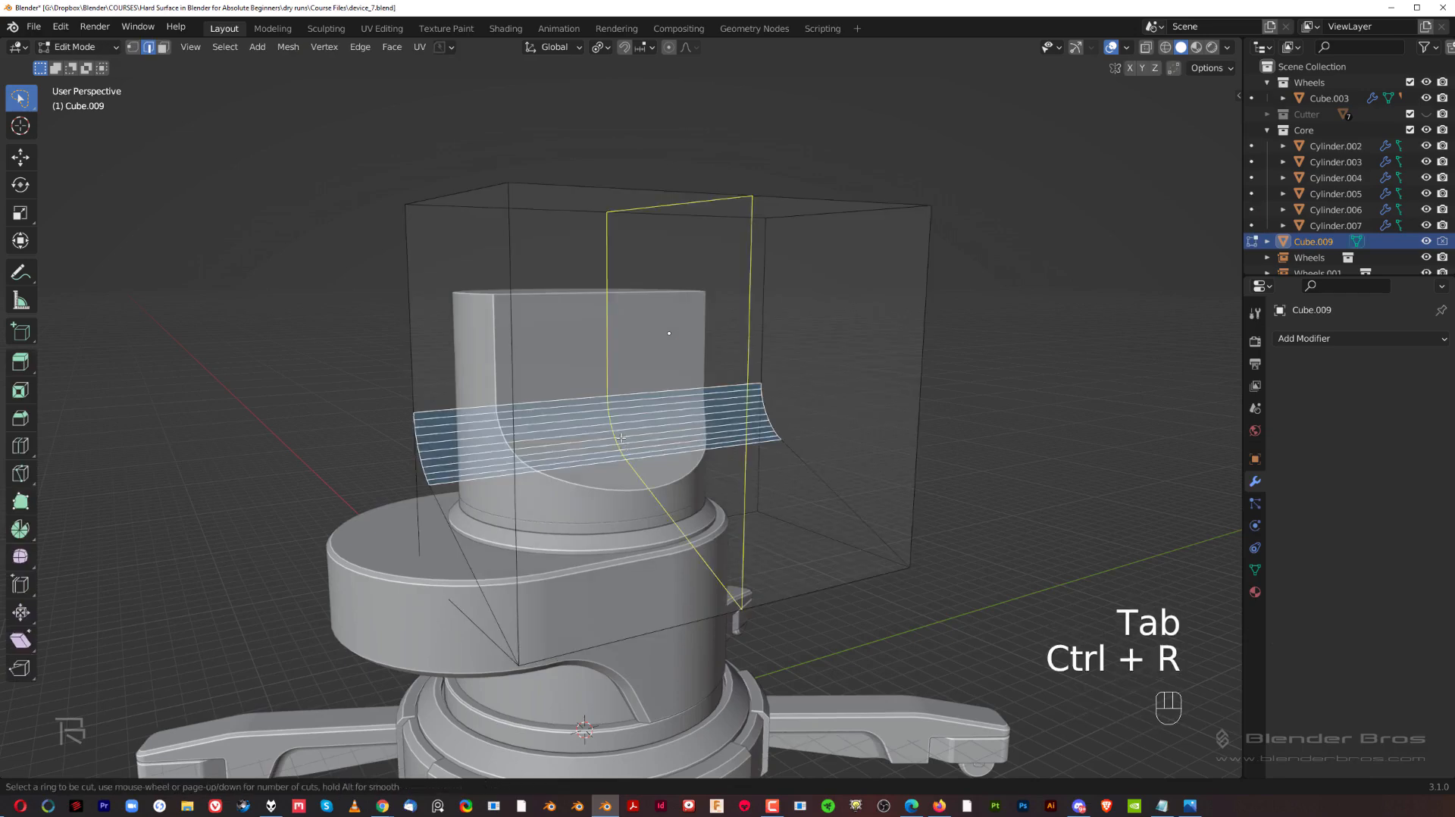
{"action": "scroll", "coordinate": [621, 439], "scroll_direction": "up", "scroll_amount": 13}
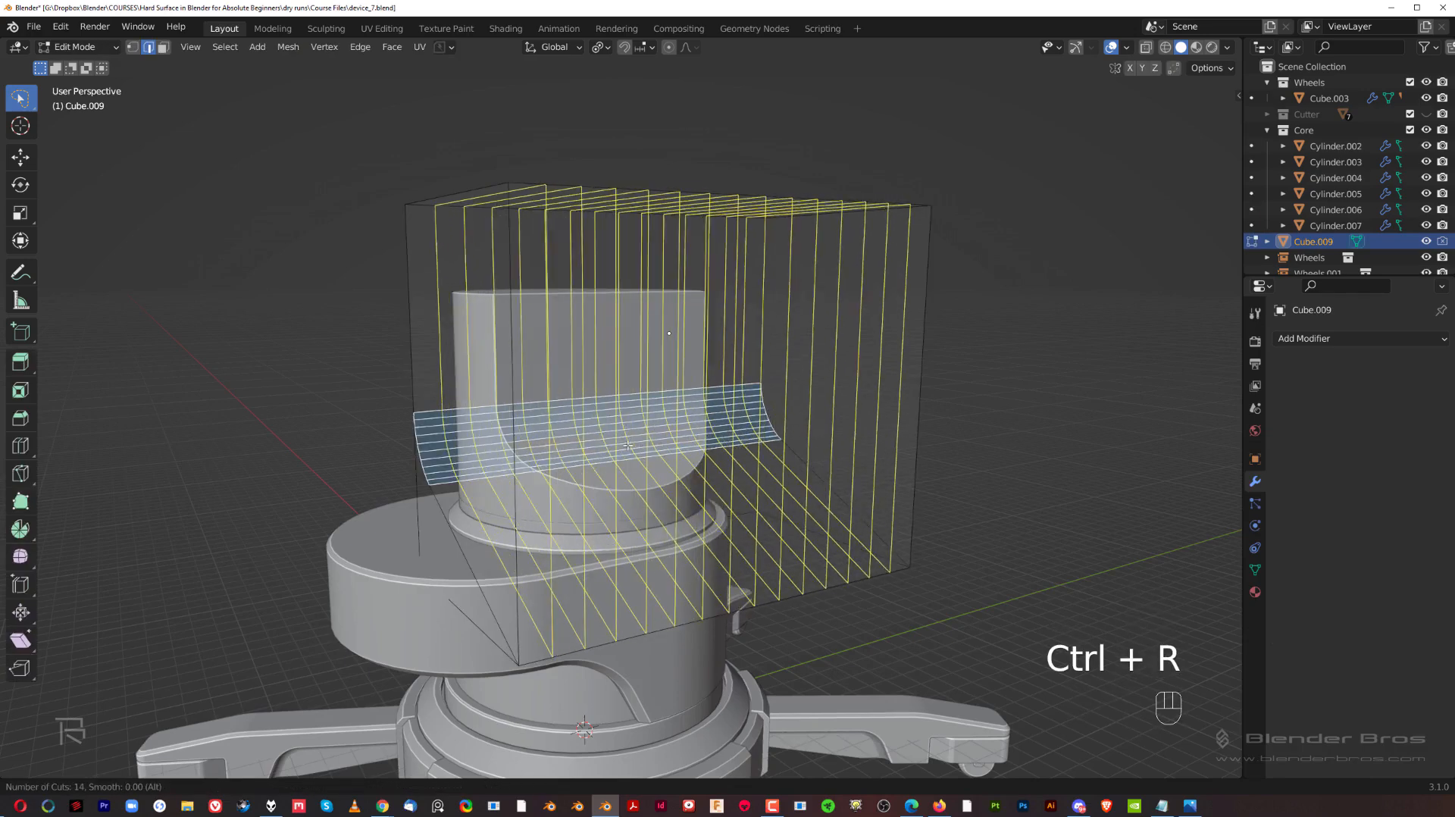
{"action": "scroll", "coordinate": [628, 444], "scroll_direction": "up", "scroll_amount": 3}
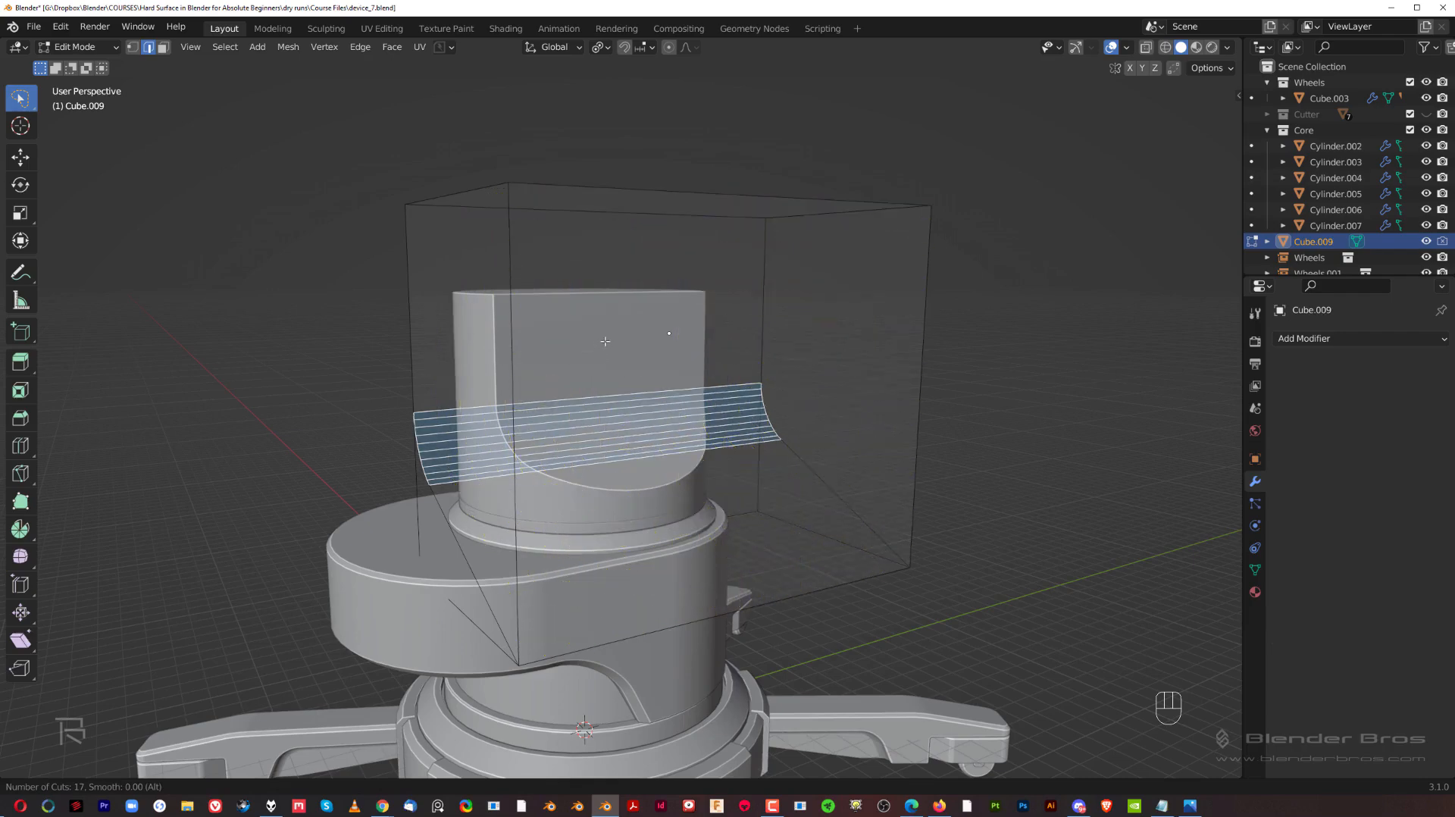
{"action": "left_click", "coordinate": [500, 445]}
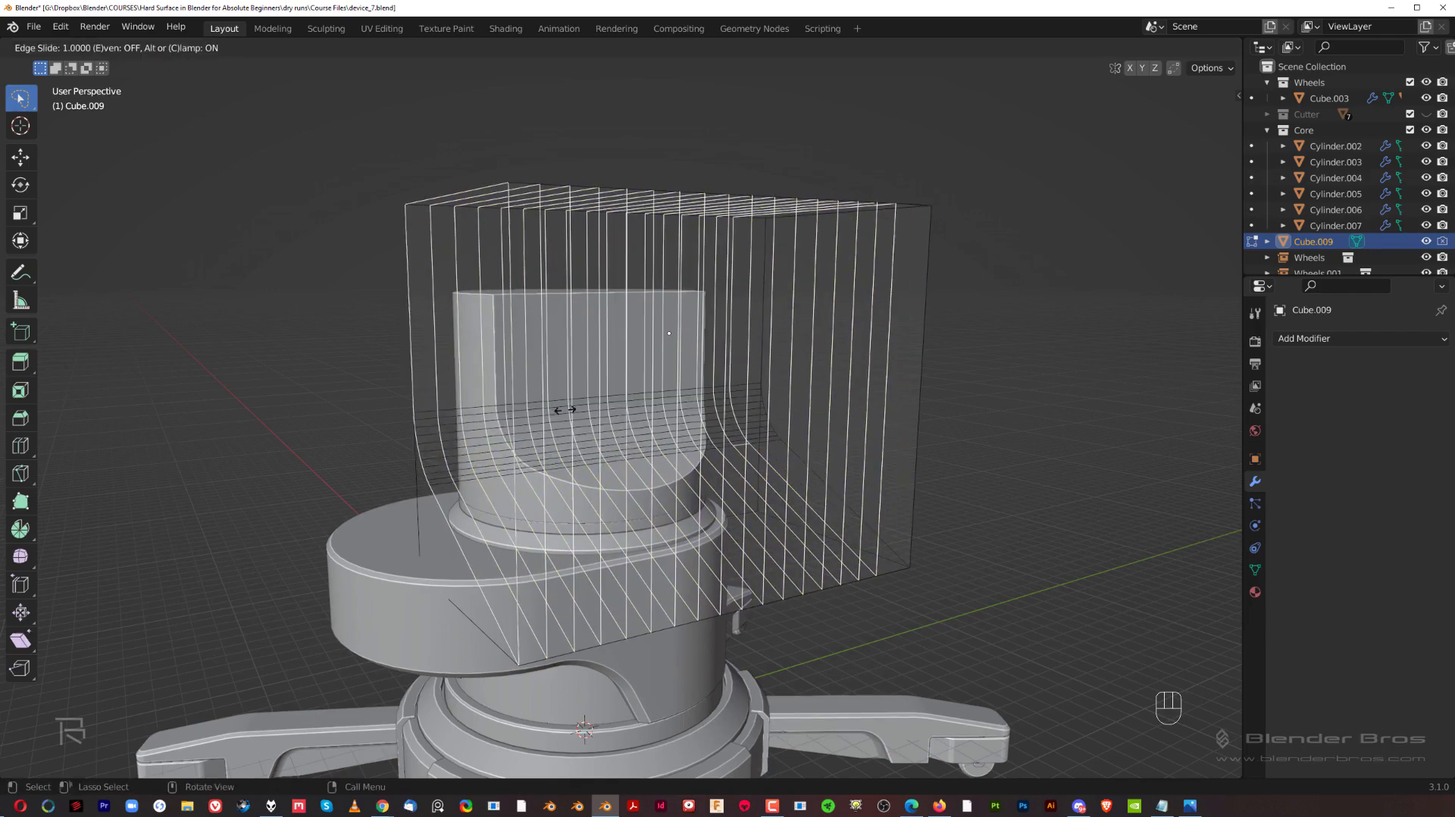
{"action": "left_click", "coordinate": [643, 429]}
- Examine the cutter's vertical edges and the face strip beside the cylinder's corner, and return to Object Mode
{"action": "scroll", "coordinate": [606, 105], "scroll_direction": "up", "scroll_amount": 4}
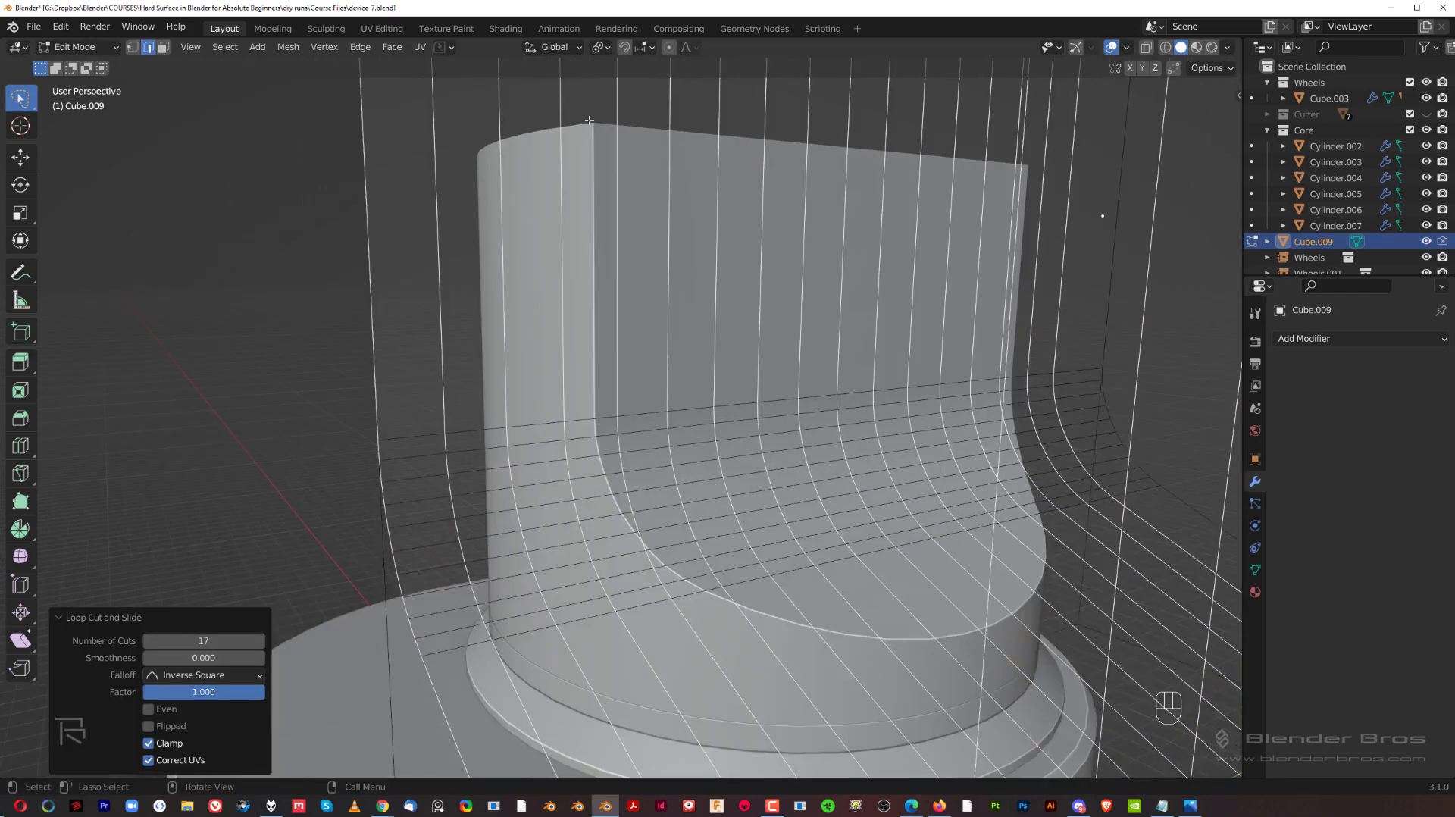
{"action": "left_click", "coordinate": [618, 162], "text": "alt"}
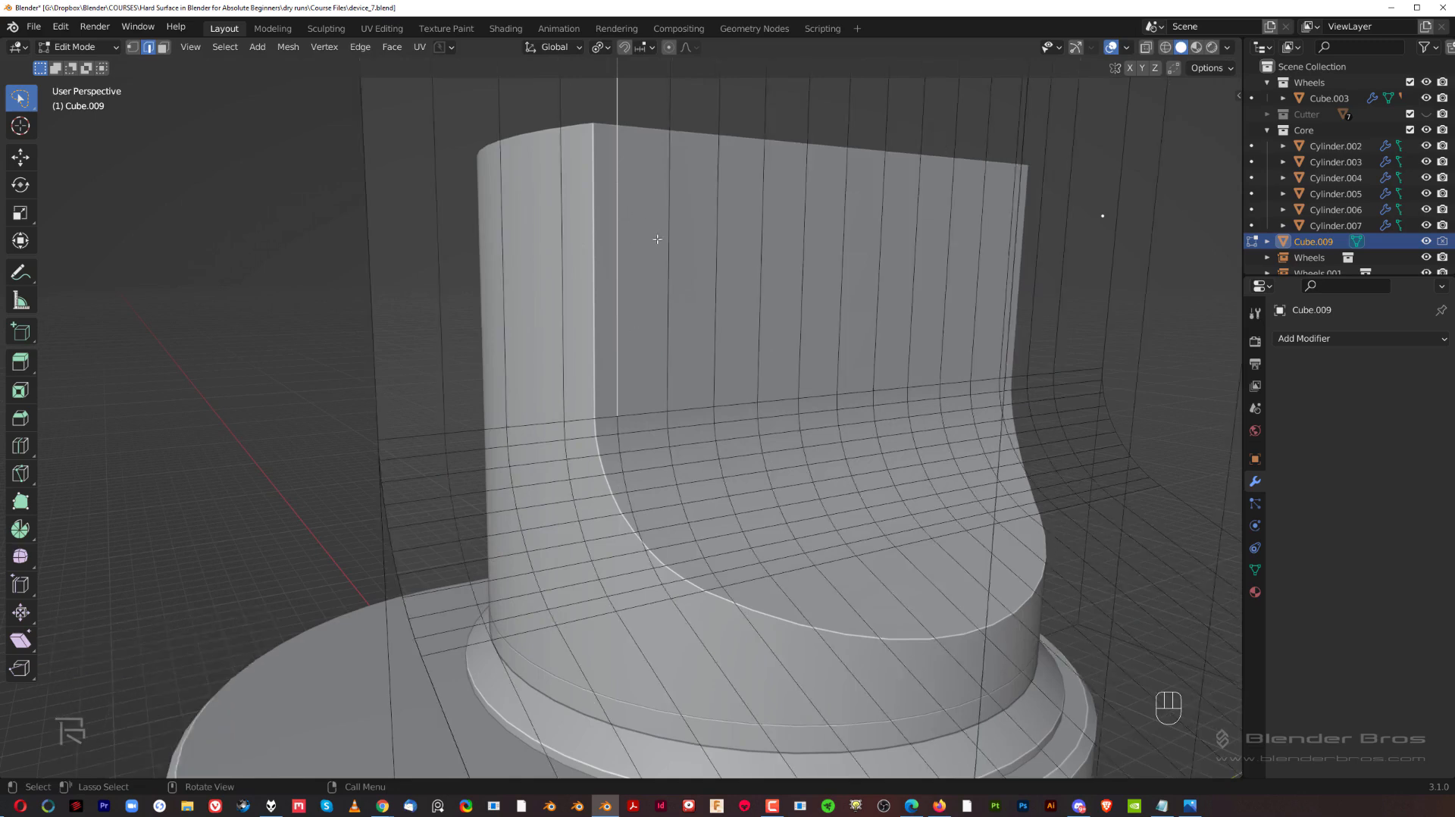
{"action": "left_click", "coordinate": [618, 240]}
{"action": "key", "text": "3"}
{"action": "left_click", "coordinate": [604, 234]}
{"action": "middle_click_drag", "start_coordinate": [604, 234], "coordinate": [558, 302]}
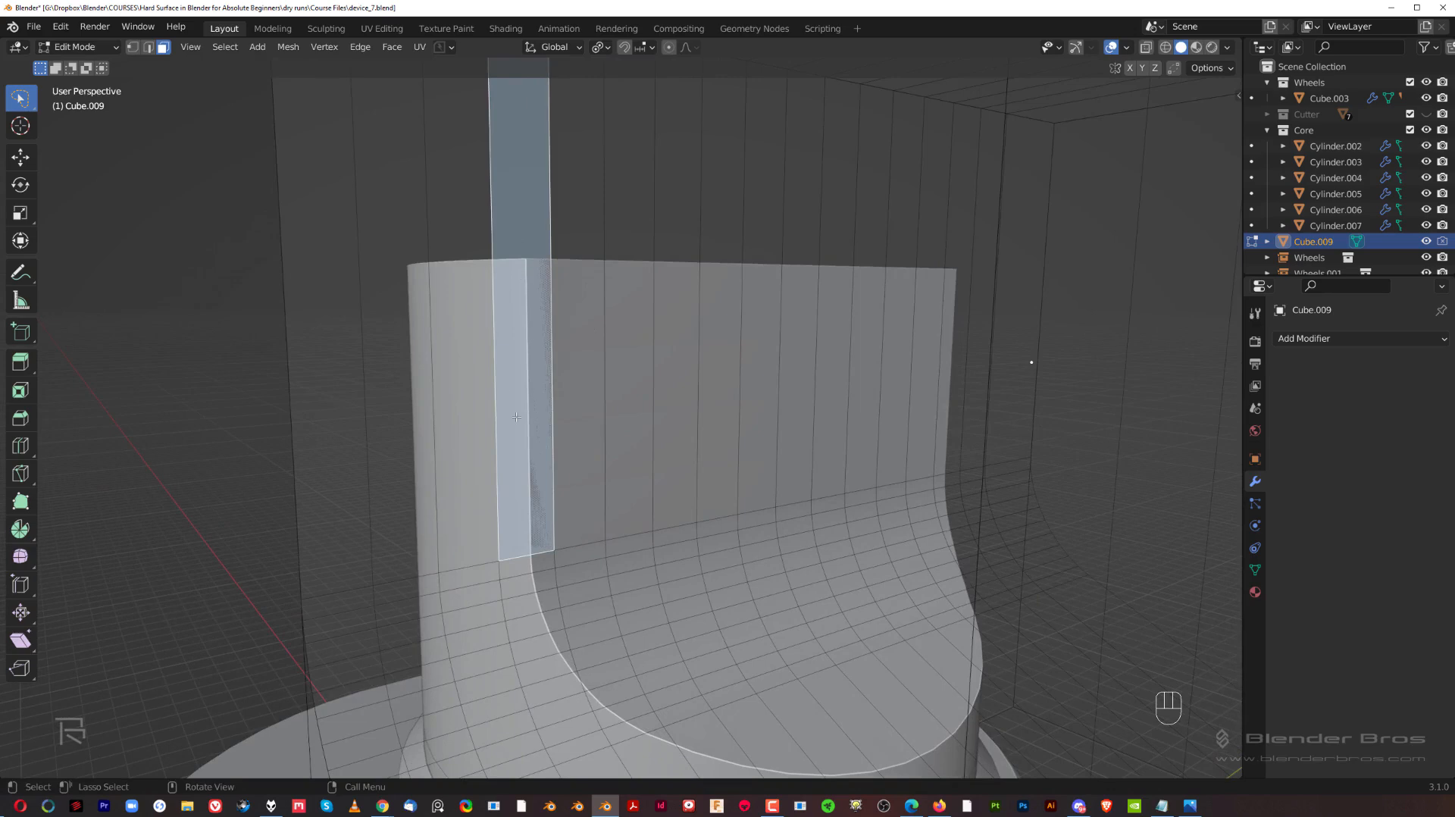
{"action": "scroll", "coordinate": [649, 445], "scroll_direction": "down", "scroll_amount": 3}
{"action": "middle_click_drag", "start_coordinate": [650, 445], "coordinate": [579, 334]}
{"action": "key", "text": "Tab"}
- Examine the shading of the upper cylinder's curved cut from several angles and distances
{"action": "middle_click_drag", "start_coordinate": [711, 437], "coordinate": [604, 409], "text": "shift"}
{"action": "scroll", "coordinate": [604, 419], "scroll_direction": "down", "scroll_amount": 3}
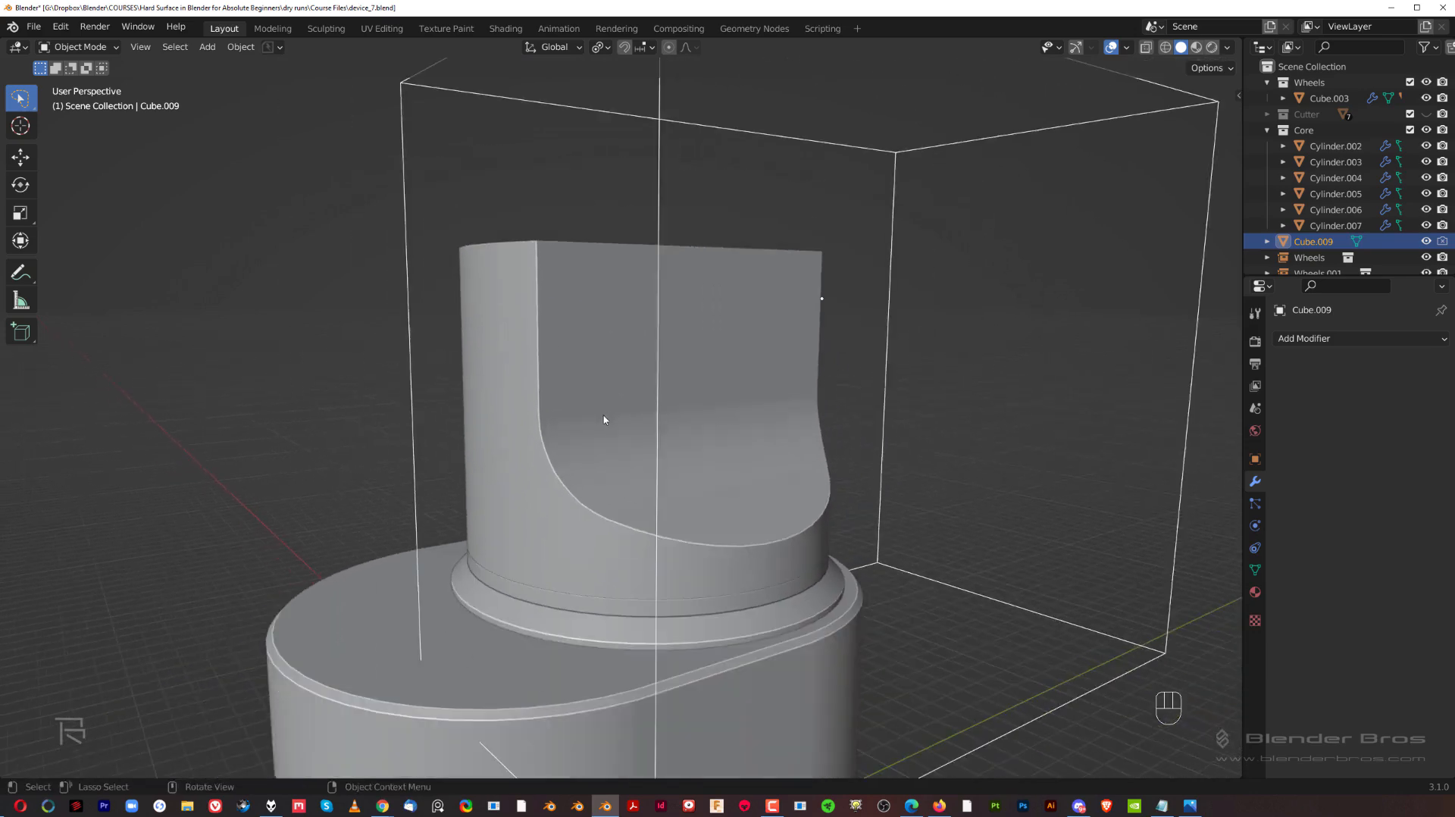
{"action": "middle_click_drag", "start_coordinate": [580, 353], "coordinate": [666, 429]}
{"action": "scroll", "coordinate": [689, 374], "scroll_direction": "up", "scroll_amount": 3}
{"action": "middle_click_drag", "start_coordinate": [689, 373], "coordinate": [588, 237], "text": "shift"}
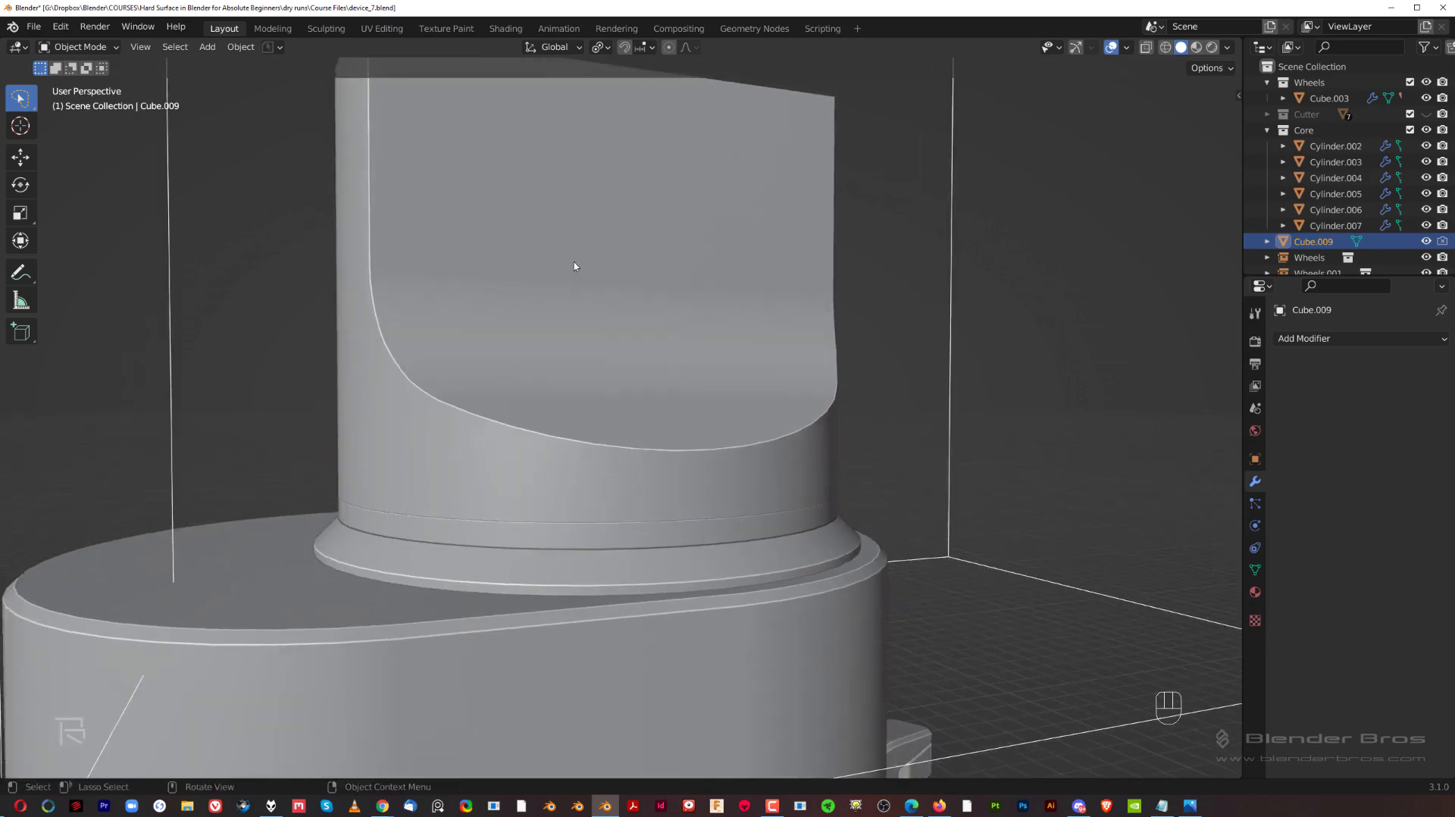
{"action": "scroll", "coordinate": [646, 370], "scroll_direction": "down", "scroll_amount": 2}
{"action": "scroll", "coordinate": [642, 367], "scroll_direction": "down", "scroll_amount": 2}
{"action": "middle_click_drag", "start_coordinate": [640, 363], "coordinate": [657, 413]}
{"action": "scroll", "coordinate": [644, 404], "scroll_direction": "up", "scroll_amount": 4}
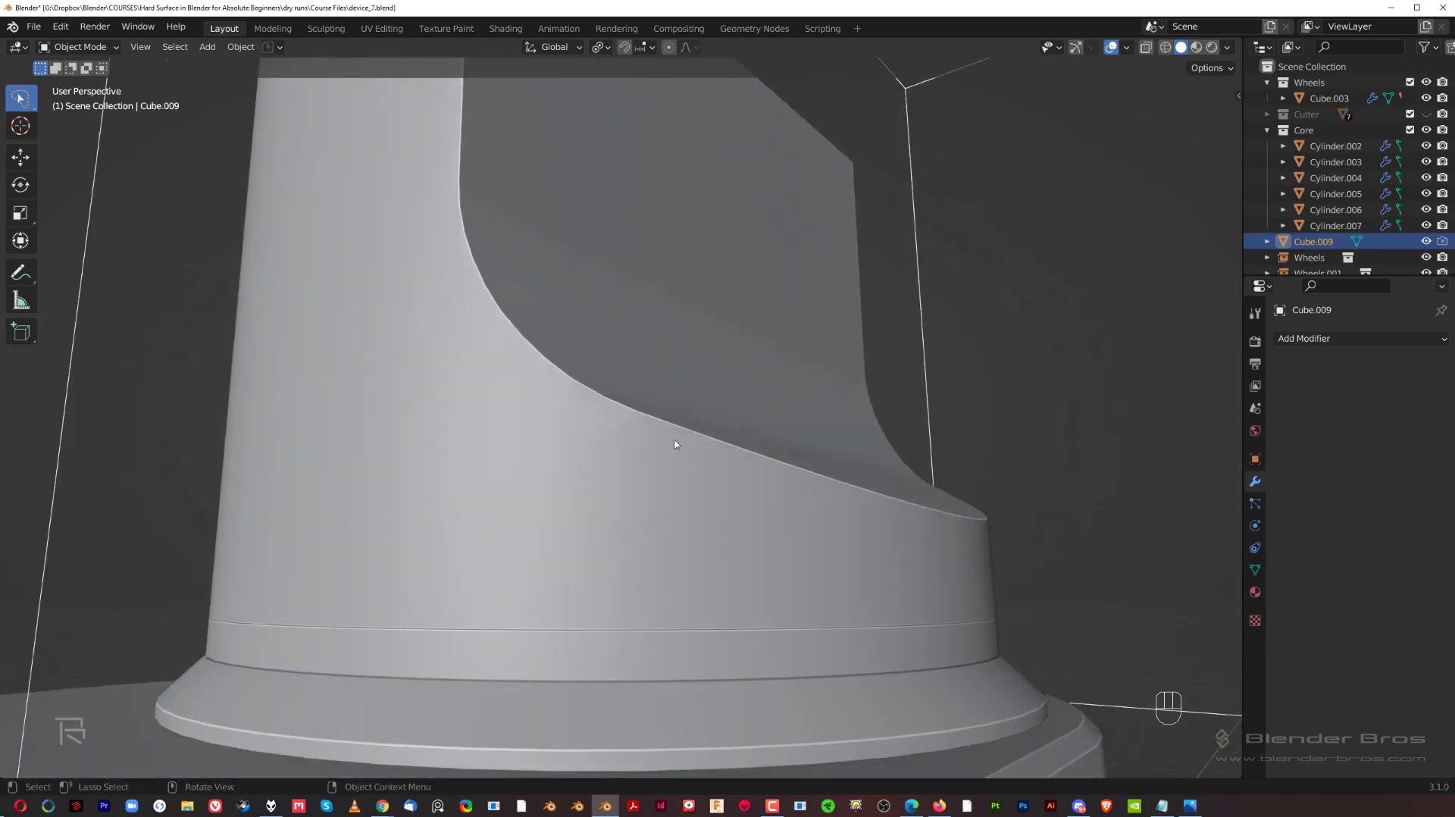
{"action": "scroll", "coordinate": [664, 435], "scroll_direction": "down", "scroll_amount": 8}
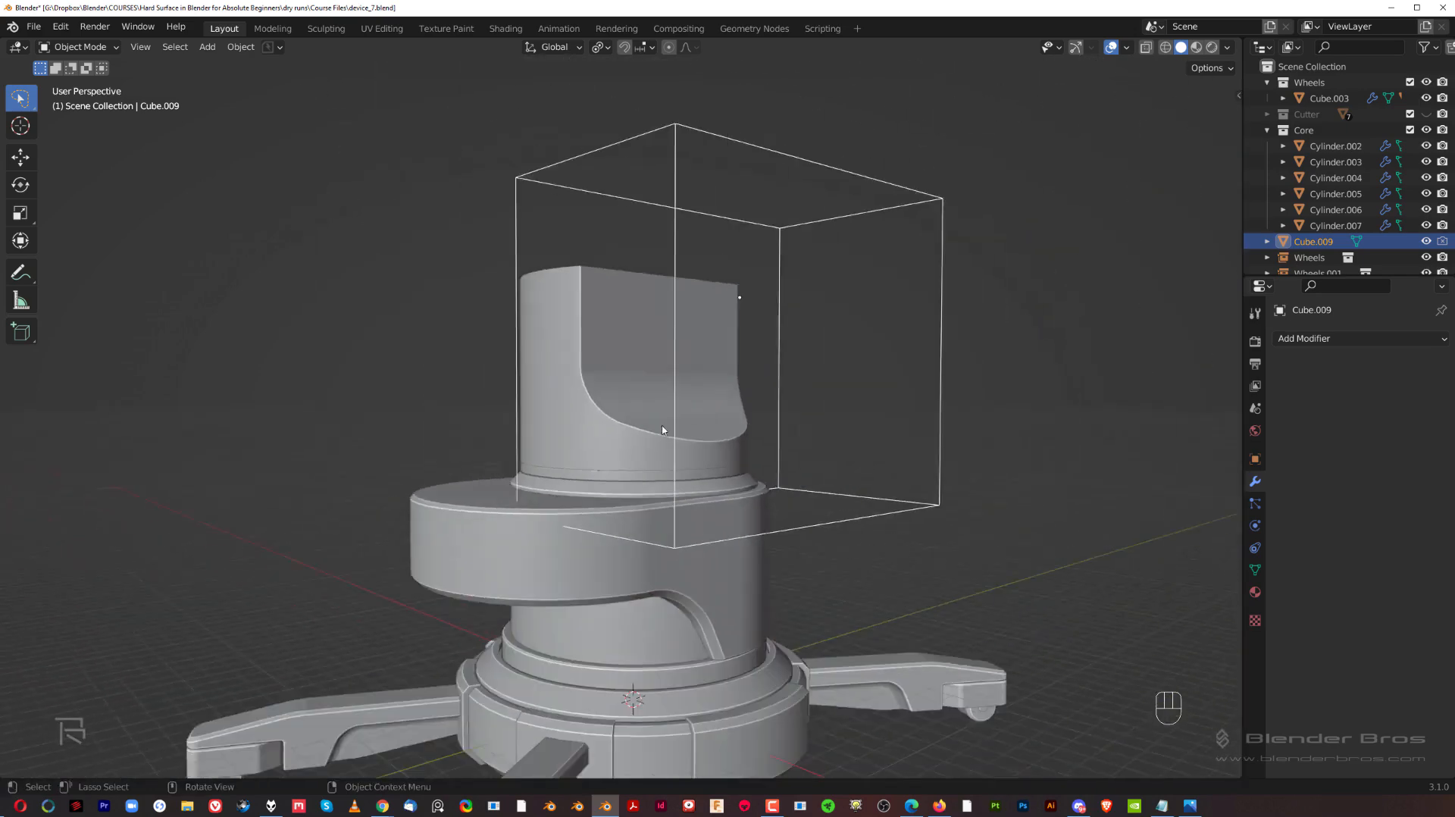
{"action": "middle_click_drag", "start_coordinate": [662, 430], "coordinate": [637, 381]}
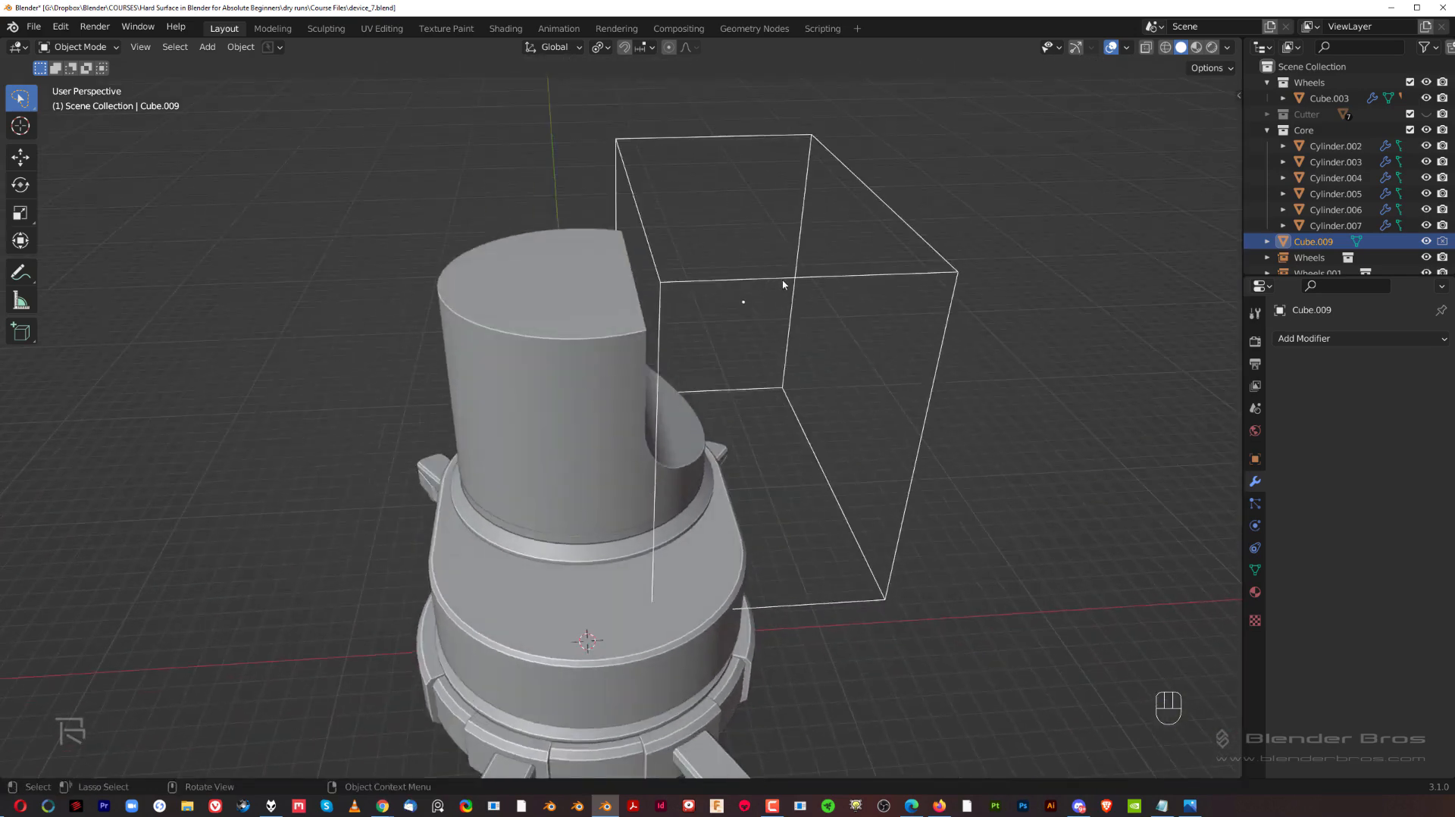
- Add an X-axis Mirror modifier to the cutter block, using the upper cylinder as the mirror object
{"action": "left_click", "coordinate": [1318, 339]}
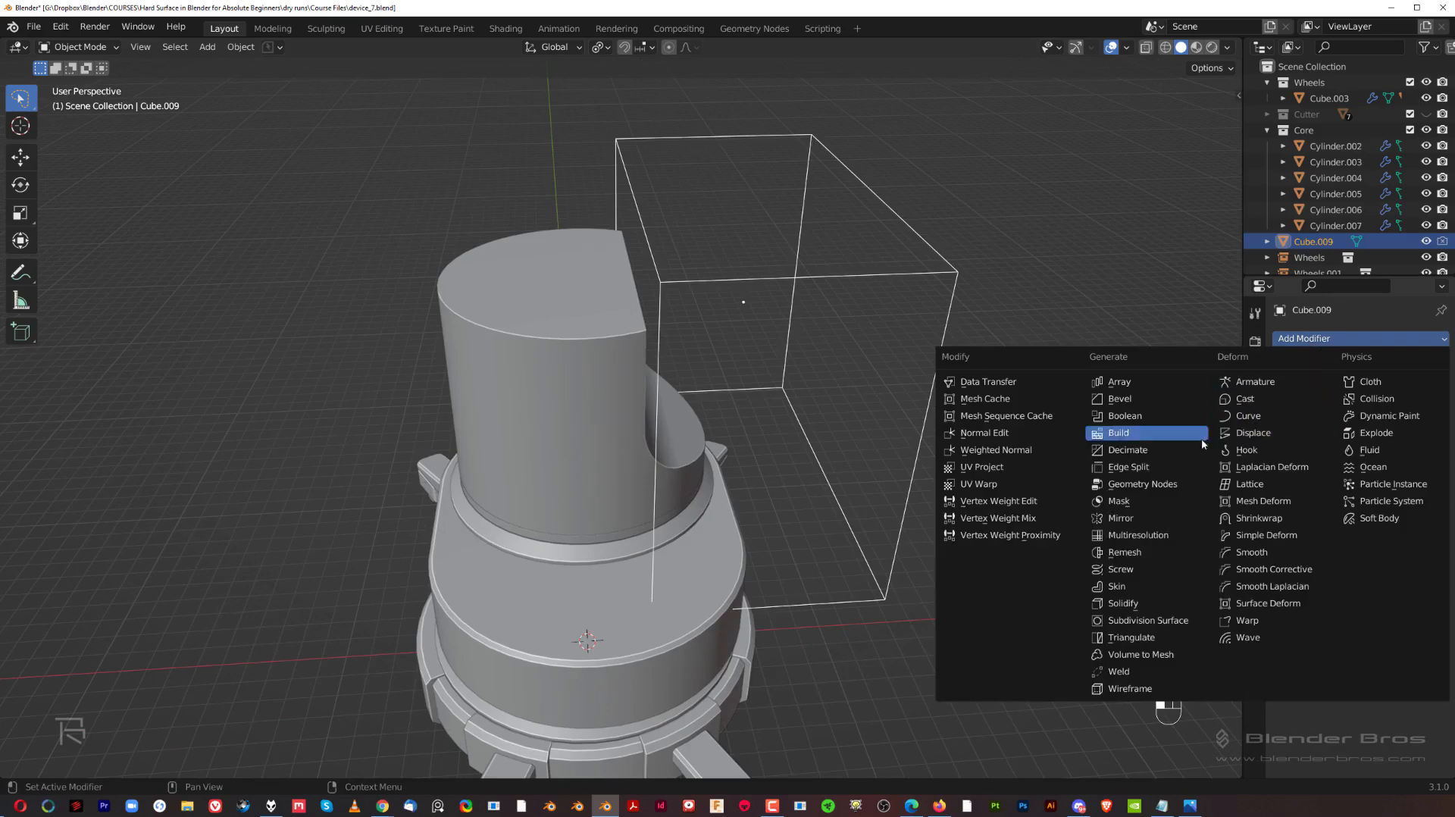
{"action": "left_click", "coordinate": [1146, 518]}
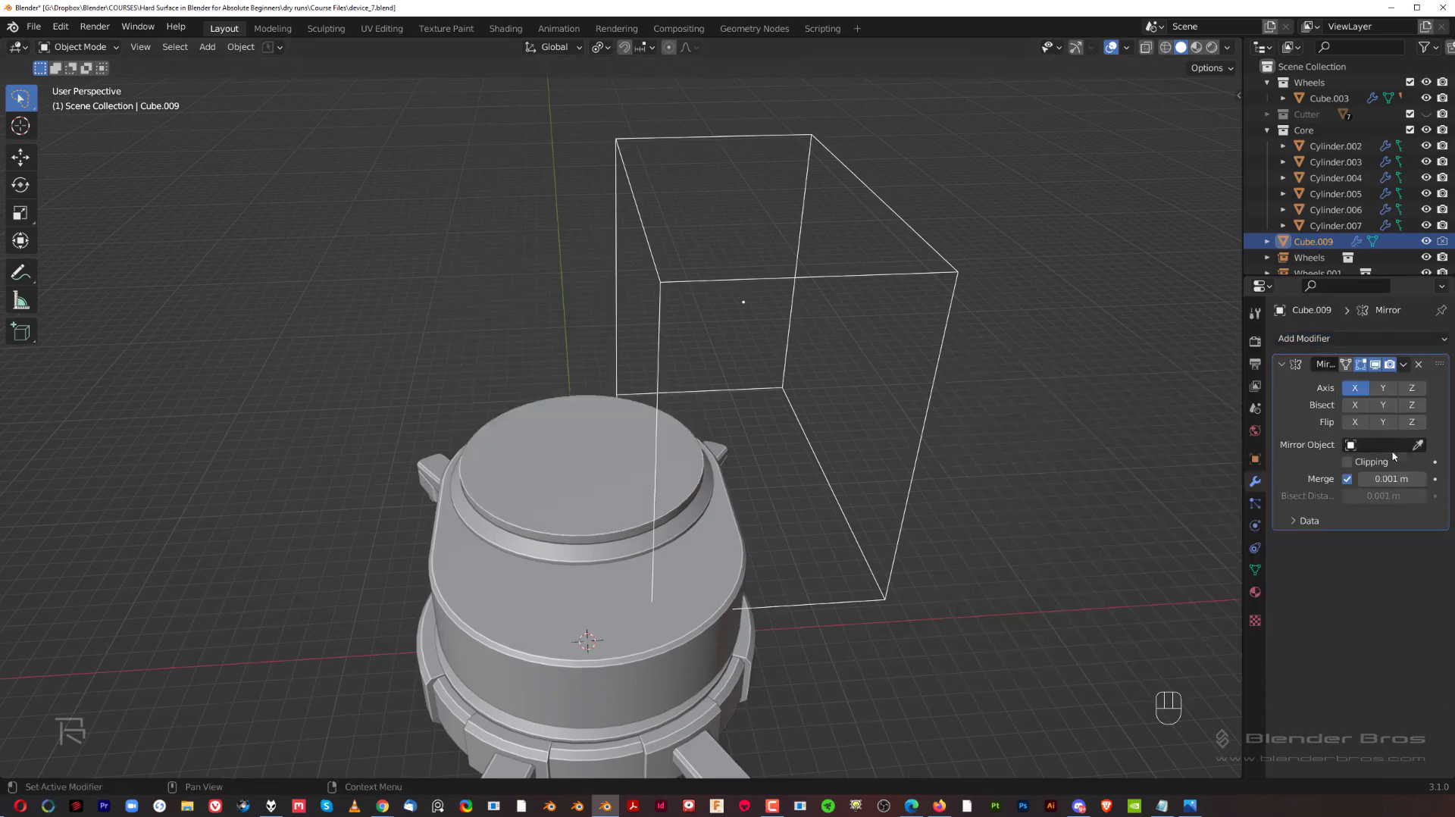
{"action": "left_click", "coordinate": [1378, 368]}
{"action": "left_click", "coordinate": [1417, 445]}
{"action": "left_click", "coordinate": [534, 296]}
{"action": "left_click", "coordinate": [1376, 365]}
- Move the mirrored cutter about -0.394 m along X and put it in the Cutter collection
{"action": "middle_click_drag", "start_coordinate": [876, 375], "coordinate": [936, 295]}
{"action": "key", "text": "g"}
{"action": "key", "text": "x"}
{"action": "key", "text": "shift"}
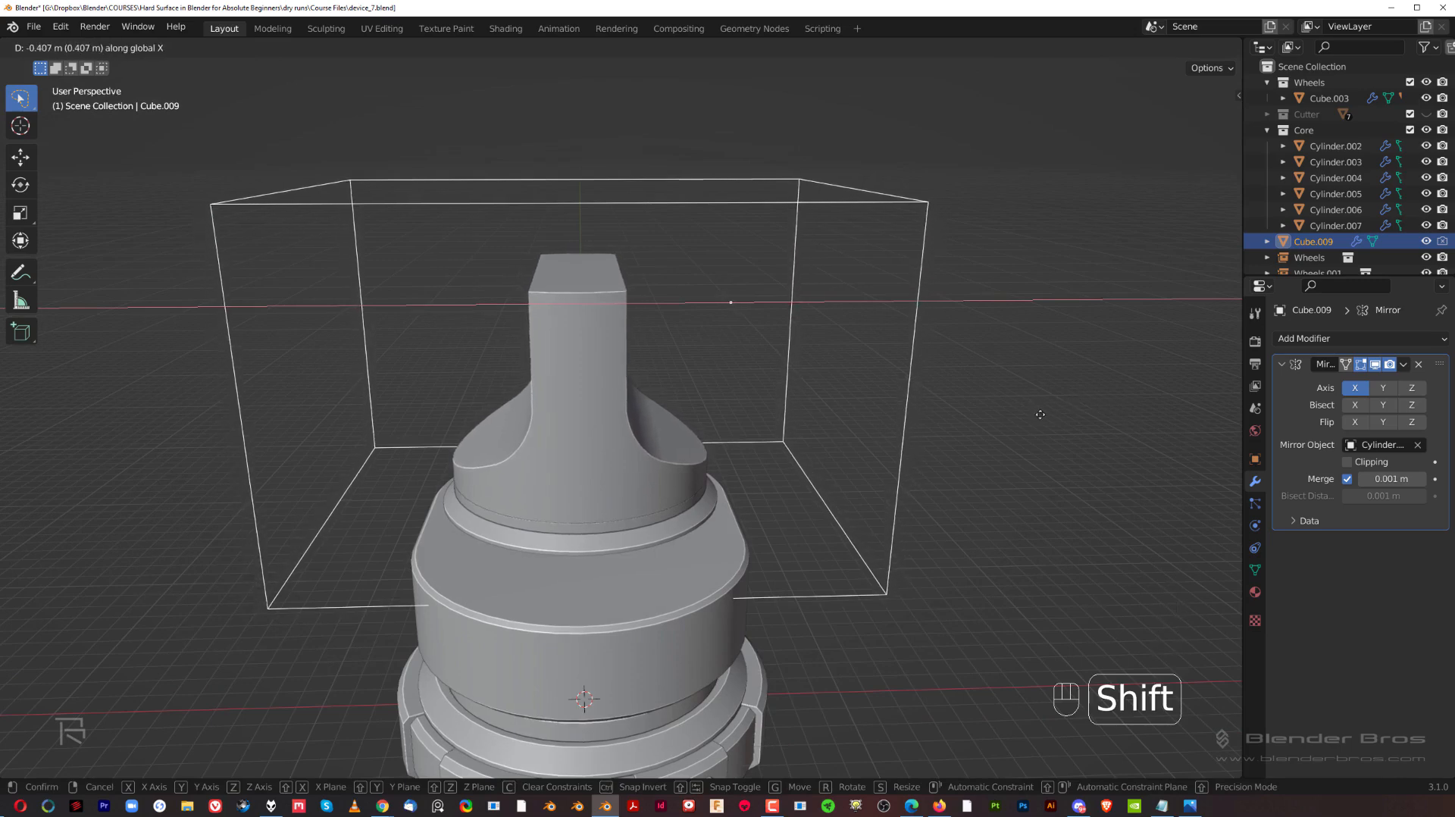
{"action": "left_click", "coordinate": [1040, 415]}
{"action": "middle_click_drag", "start_coordinate": [838, 410], "coordinate": [971, 360]}
{"action": "key", "text": "m"}
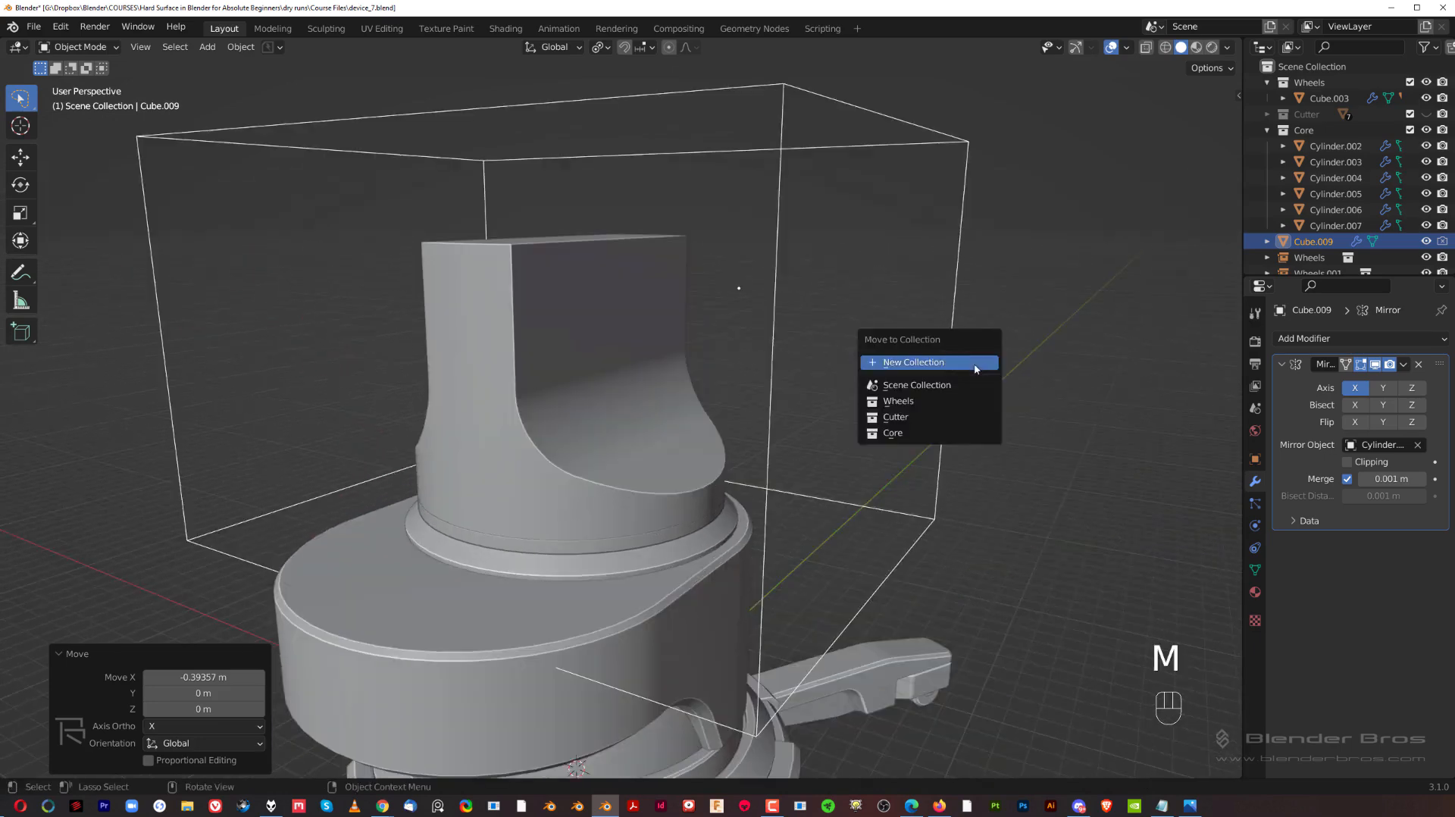
{"action": "left_click", "coordinate": [966, 416]}
- Examine the two-sided cut on the upper cylinder from the side and in perspective
{"action": "middle_click_drag", "start_coordinate": [686, 388], "coordinate": [815, 417]}
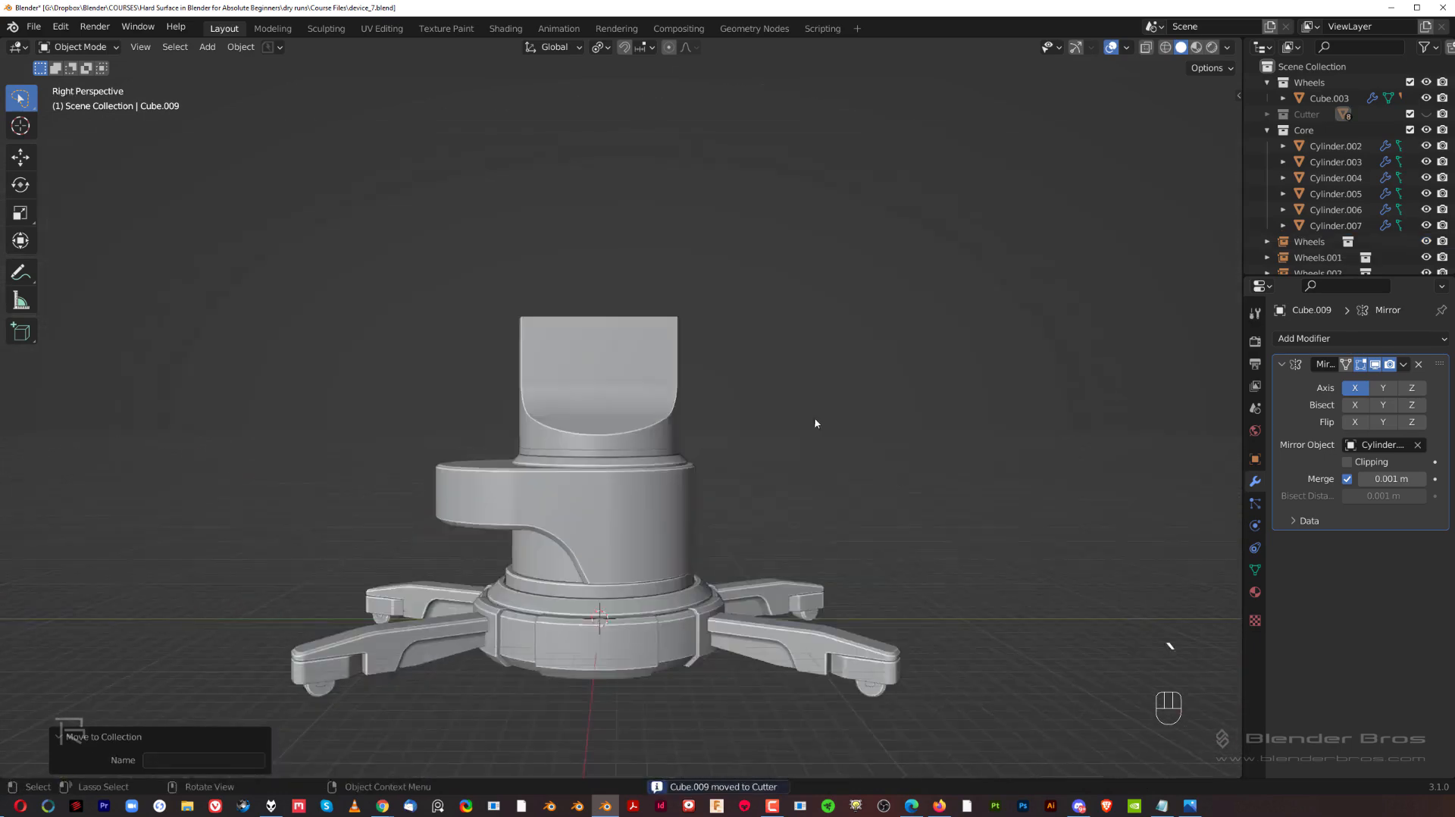
{"action": "key", "text": "KP_5"}
{"action": "scroll", "coordinate": [603, 381], "scroll_direction": "up", "scroll_amount": 4}
{"action": "middle_click_drag", "start_coordinate": [590, 365], "coordinate": [670, 451]}
{"action": "key", "text": "KP_5"}
{"action": "key", "text": "grave"}
{"action": "key", "text": "KP_5"}
{"action": "scroll", "coordinate": [633, 394], "scroll_direction": "up", "scroll_amount": 2}
{"action": "key", "text": "KP_5"}
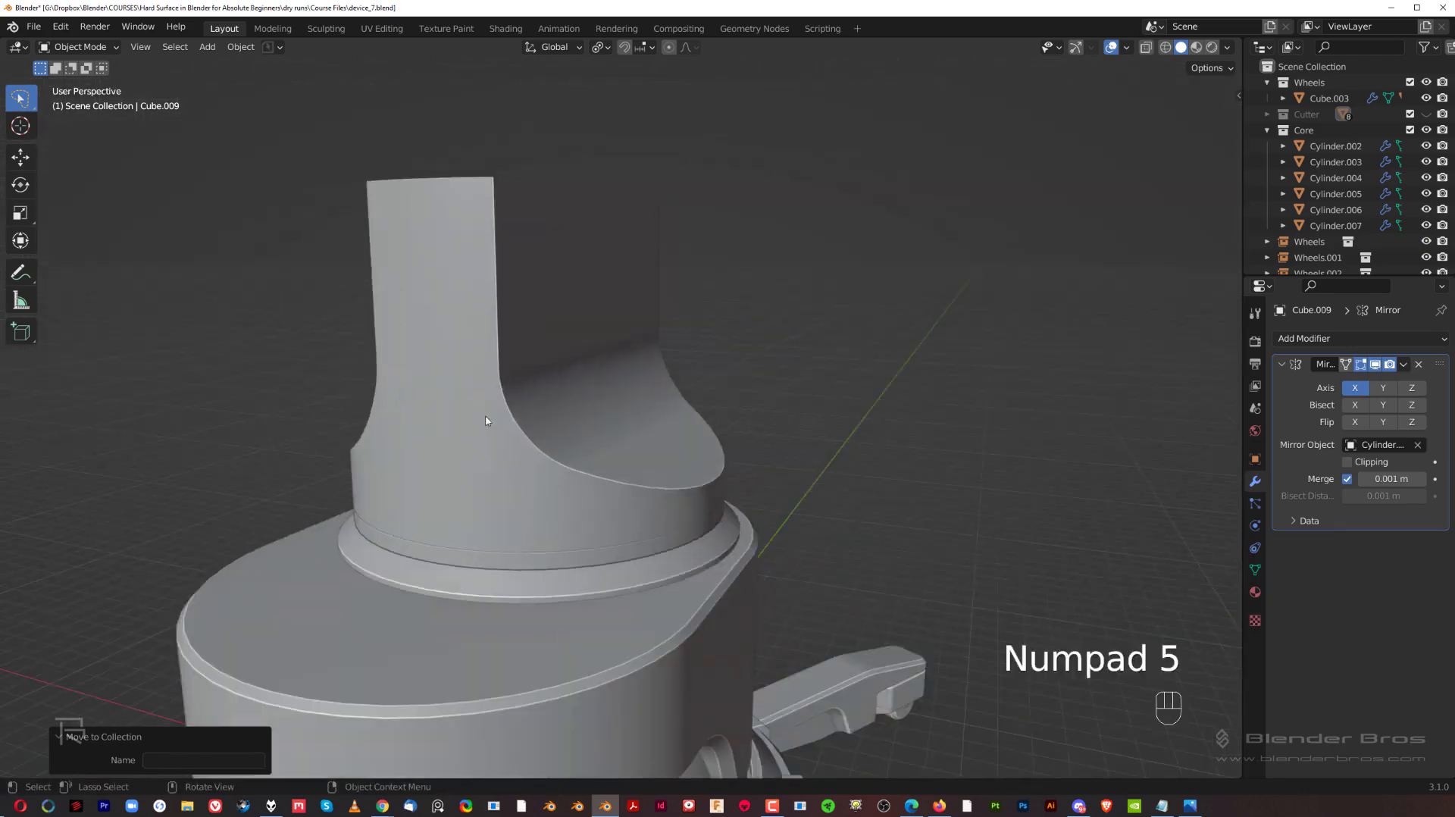
- Apply the upper cylinder's Boolean modifier
{"action": "left_click", "coordinate": [576, 427]}
{"action": "left_click", "coordinate": [1282, 364]}
{"action": "left_click", "coordinate": [1402, 364]}
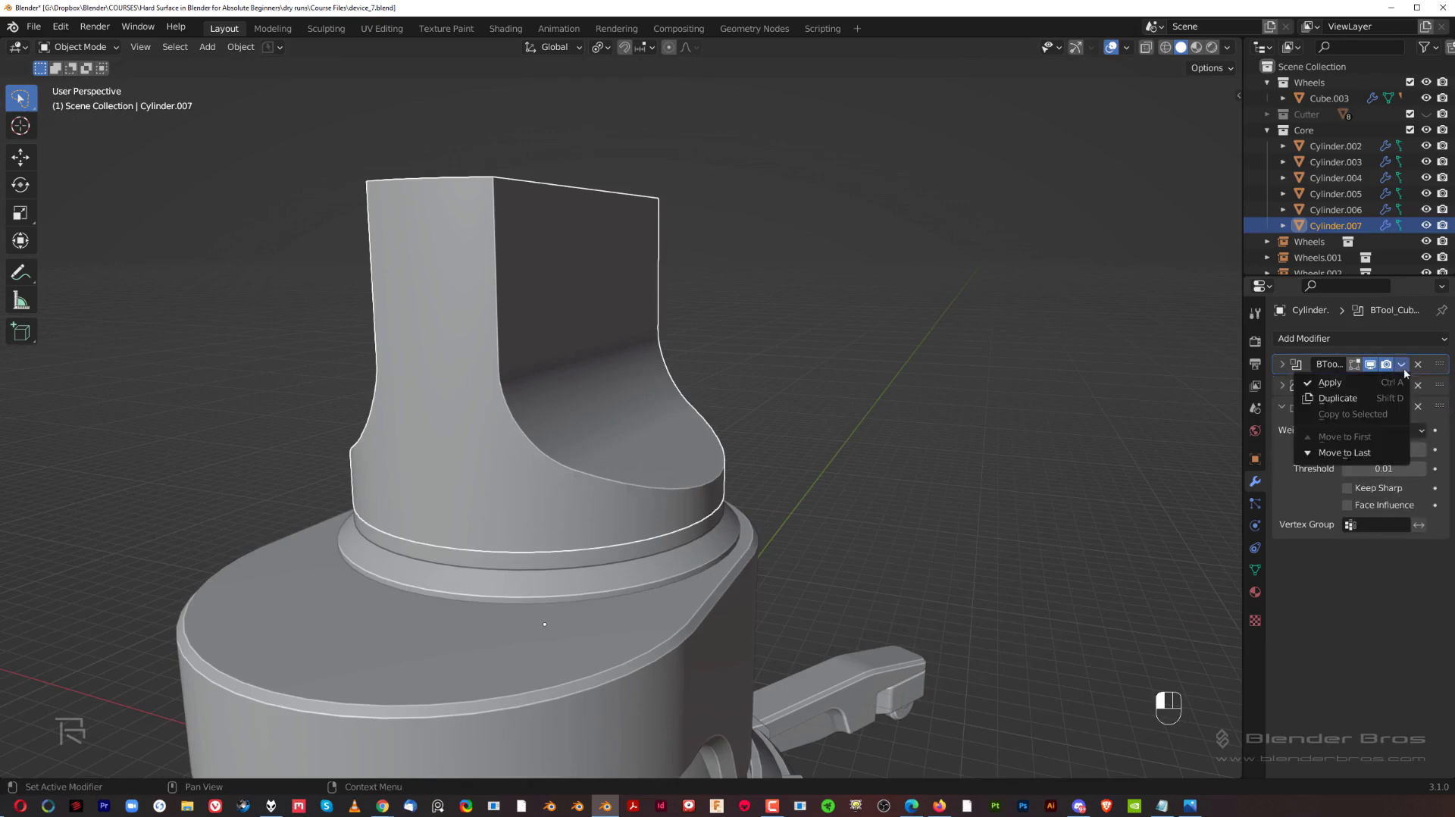
{"action": "left_click", "coordinate": [1385, 389]}
- Examine the upper cylinder's vertices and faces along the curved cut in Edit Mode
{"action": "scroll", "coordinate": [834, 420], "scroll_direction": "up", "scroll_amount": 5}
{"action": "key", "text": "Tab"}
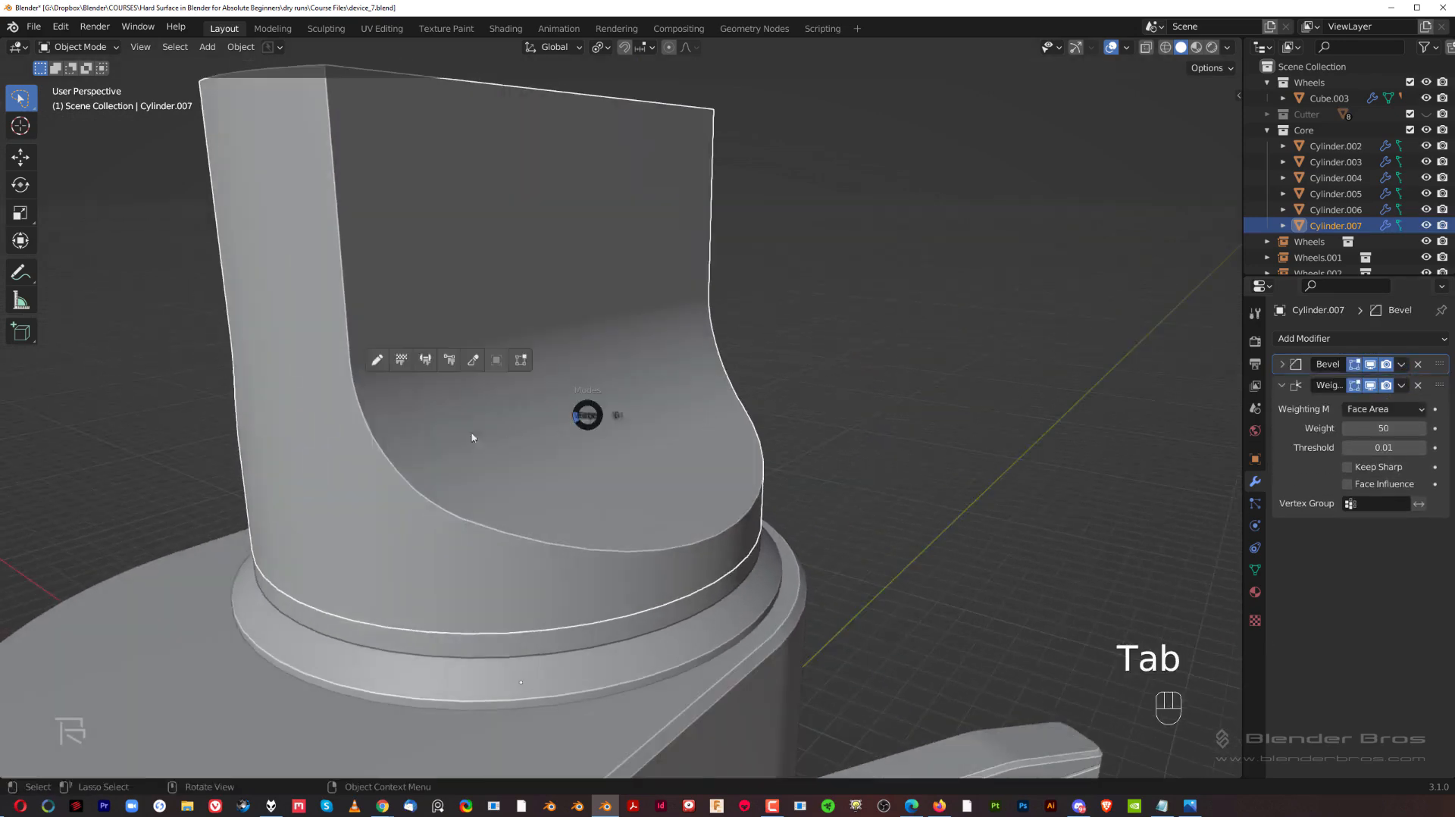
{"action": "left_click", "coordinate": [445, 436]}
{"action": "middle_click_drag", "start_coordinate": [455, 435], "coordinate": [660, 447]}
{"action": "scroll", "coordinate": [608, 451], "scroll_direction": "up", "scroll_amount": 4}
{"action": "scroll", "coordinate": [655, 303], "scroll_direction": "up", "scroll_amount": 2}
{"action": "middle_click_drag", "start_coordinate": [655, 158], "coordinate": [661, 394], "text": "shift"}
{"action": "scroll", "coordinate": [629, 332], "scroll_direction": "down", "scroll_amount": 2}
{"action": "middle_click_drag", "start_coordinate": [635, 322], "coordinate": [627, 402], "text": "shift"}
{"action": "scroll", "coordinate": [583, 404], "scroll_direction": "down", "scroll_amount": 1}
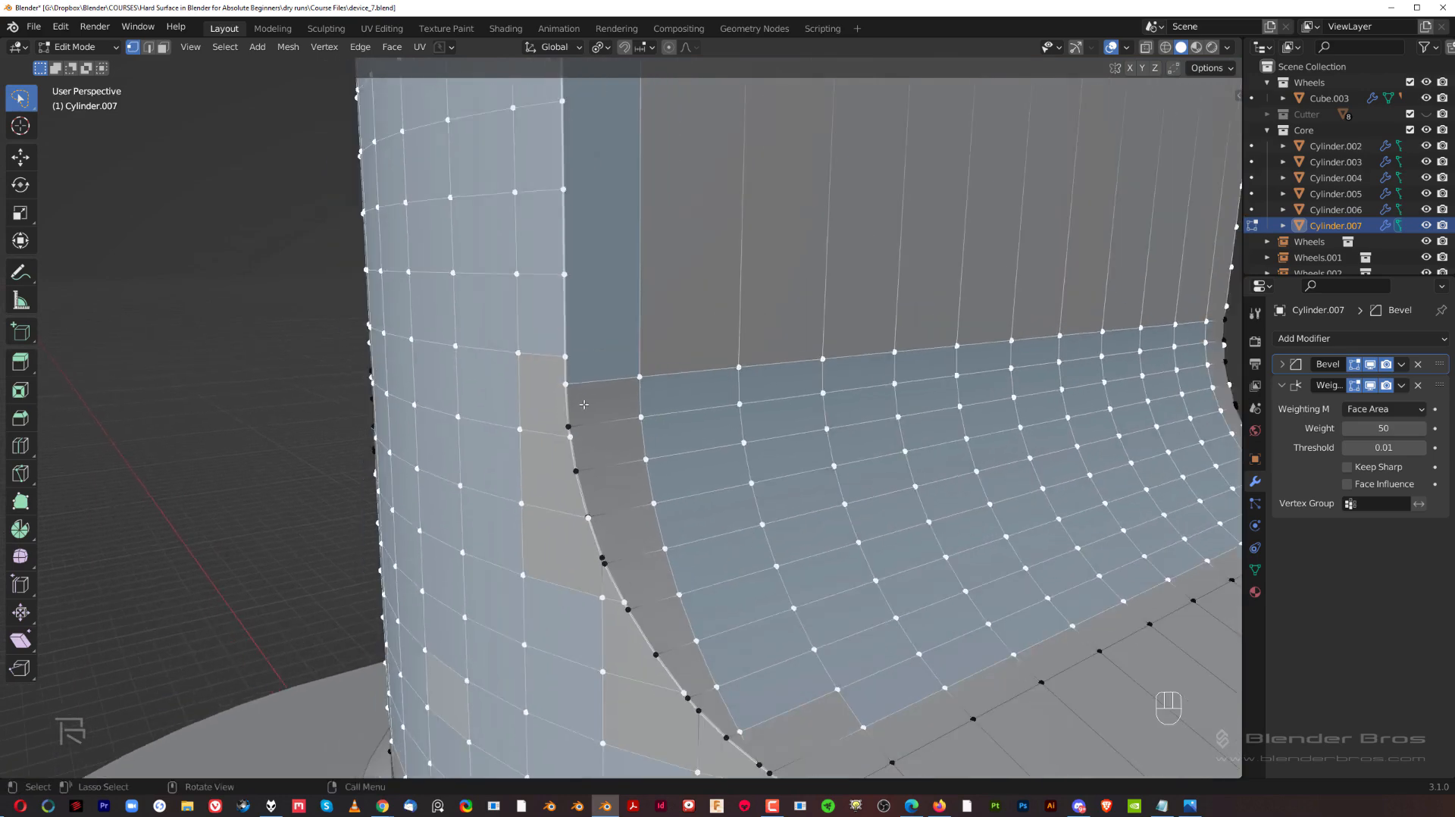
{"action": "scroll", "coordinate": [609, 285], "scroll_direction": "down", "scroll_amount": 3}
- Select the horizontal edge row just below the start of the curved face and try moving it
{"action": "key", "text": "Tab"}
{"action": "scroll", "coordinate": [662, 513], "scroll_direction": "up", "scroll_amount": 3}
{"action": "left_click", "coordinate": [659, 424]}
{"action": "middle_click_drag", "start_coordinate": [659, 424], "coordinate": [643, 446]}
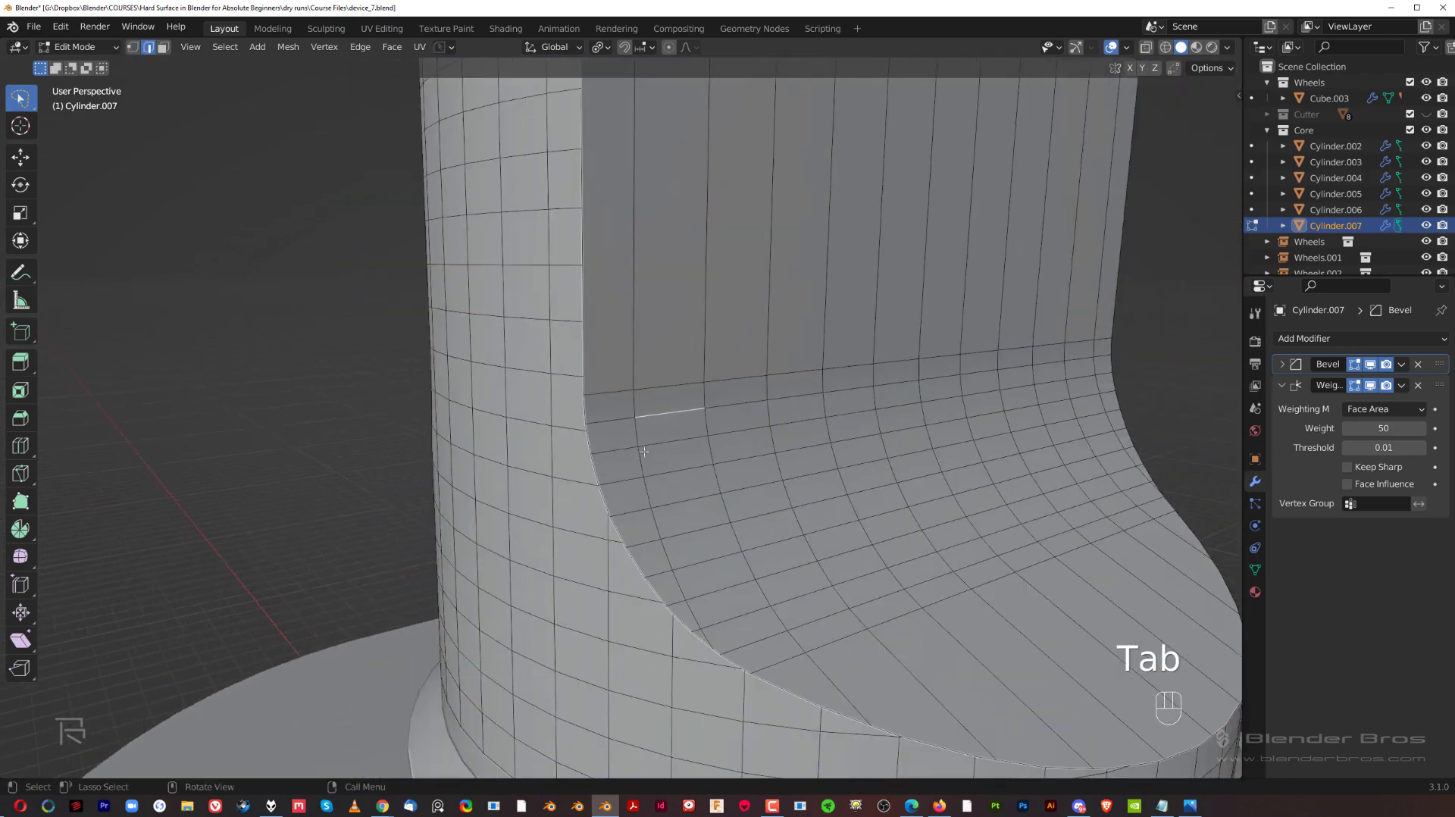
{"action": "left_click", "coordinate": [607, 420]}
{"action": "left_click", "coordinate": [1103, 358], "text": "ctrl"}
{"action": "middle_click_drag", "start_coordinate": [838, 433], "coordinate": [762, 387], "text": "shift"}
{"action": "key", "text": "g"}
{"action": "left_click", "coordinate": [761, 387]}
- Inspect the selected edge row in right and front views and try moving it in orthographic view
{"action": "key", "text": "grave"}
{"action": "key", "text": "grave"}
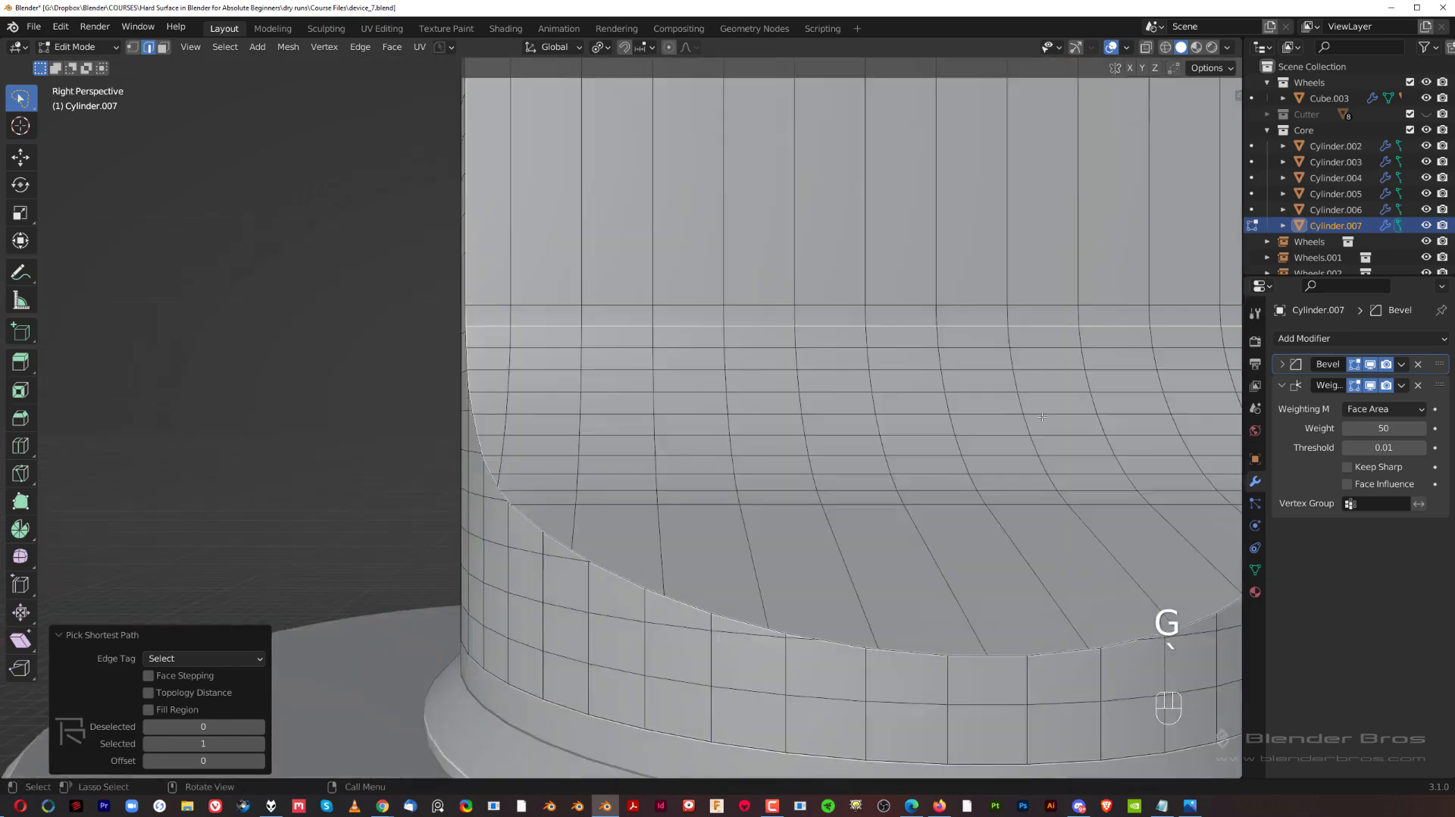
{"action": "key", "text": "KP_5"}
{"action": "middle_click_drag", "start_coordinate": [811, 454], "coordinate": [583, 407], "text": "shift"}
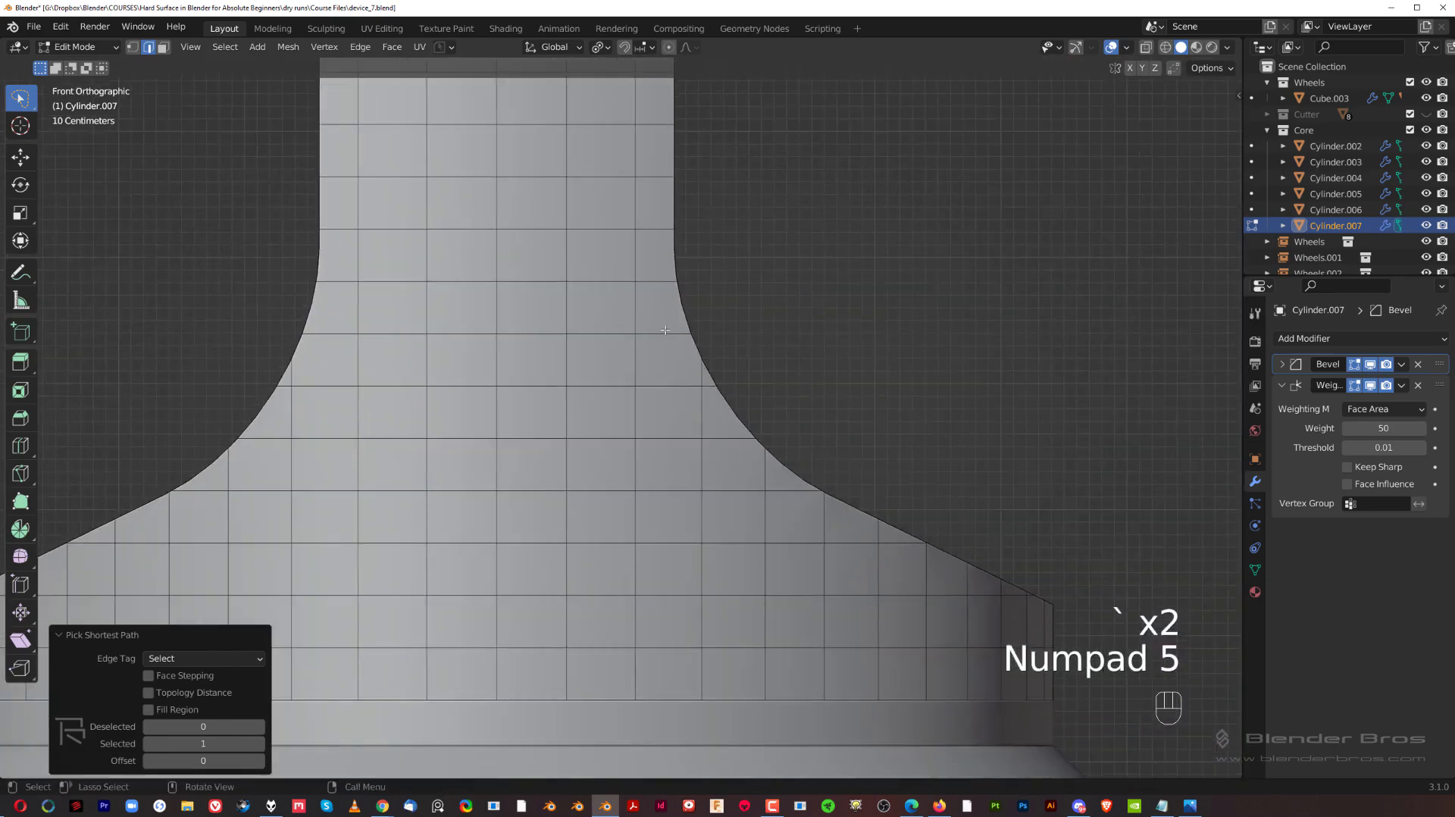
{"action": "middle_click_drag", "start_coordinate": [832, 479], "coordinate": [770, 425]}
{"action": "key", "text": "g"}
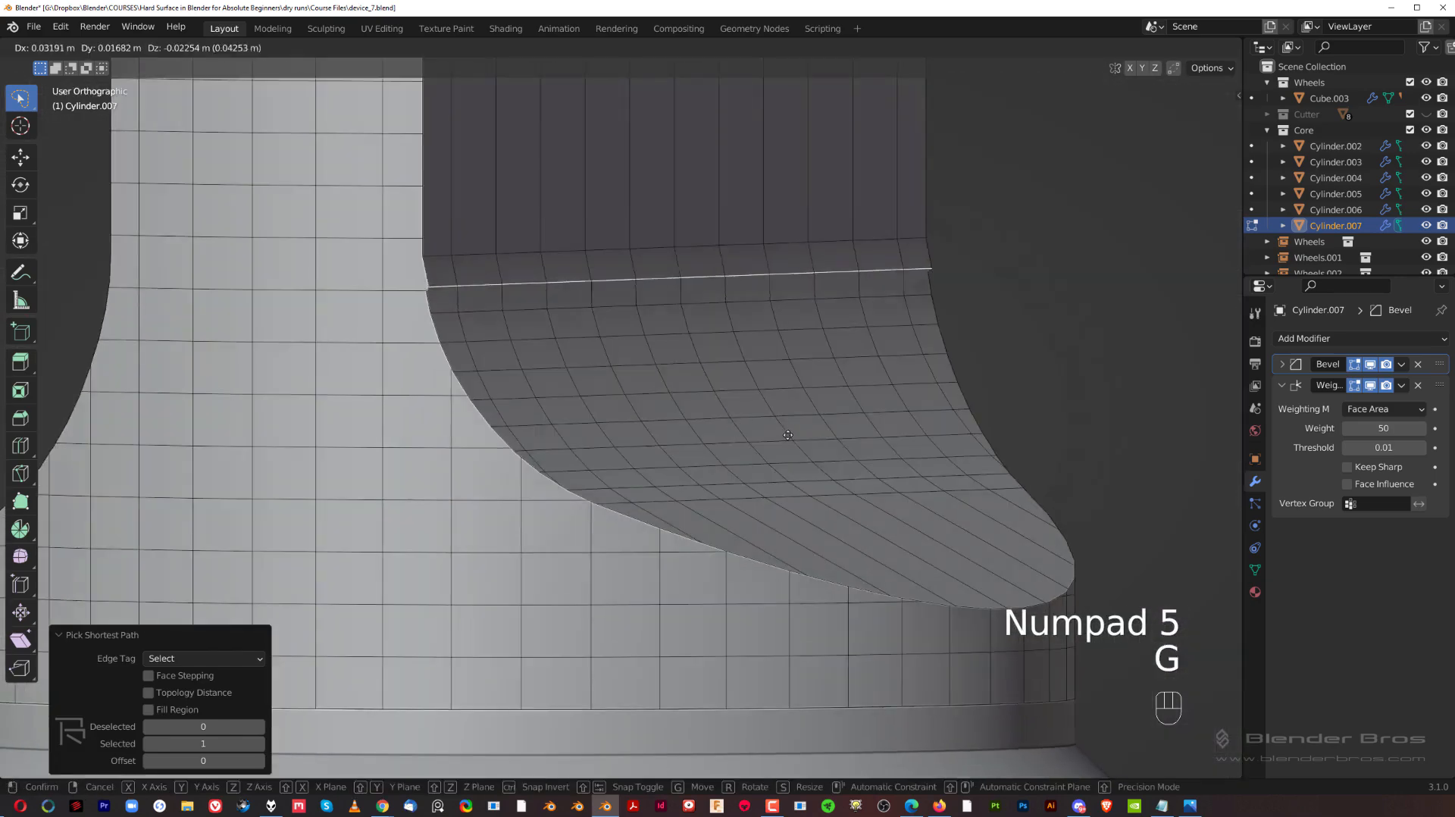
{"action": "right_click", "coordinate": [832, 427]}
- Try dissolving the selected edge row across the curve, and undo it
{"action": "key", "text": "x"}
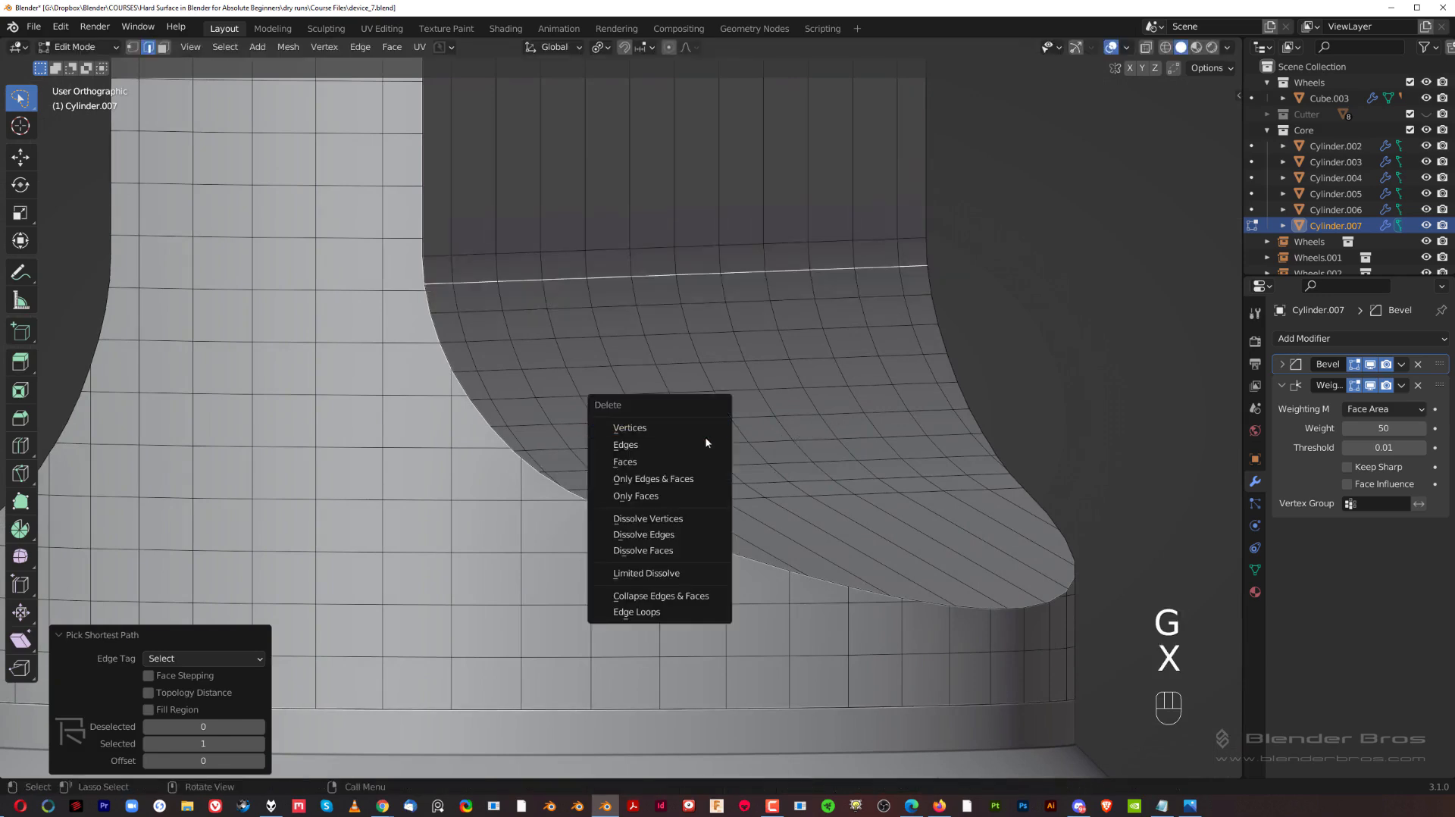
{"action": "left_click", "coordinate": [705, 536]}
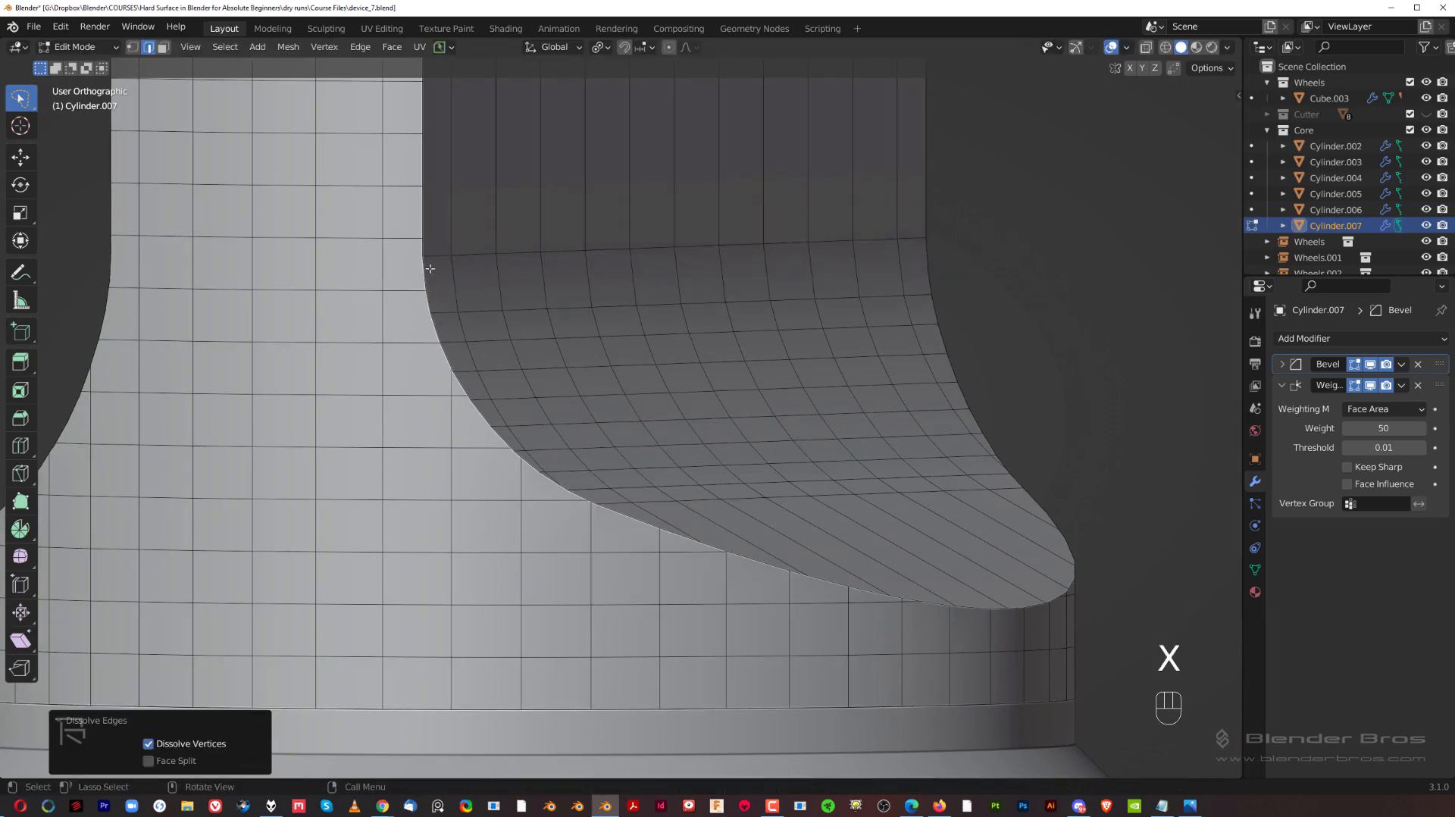
{"action": "key", "text": "ctrl+z"}
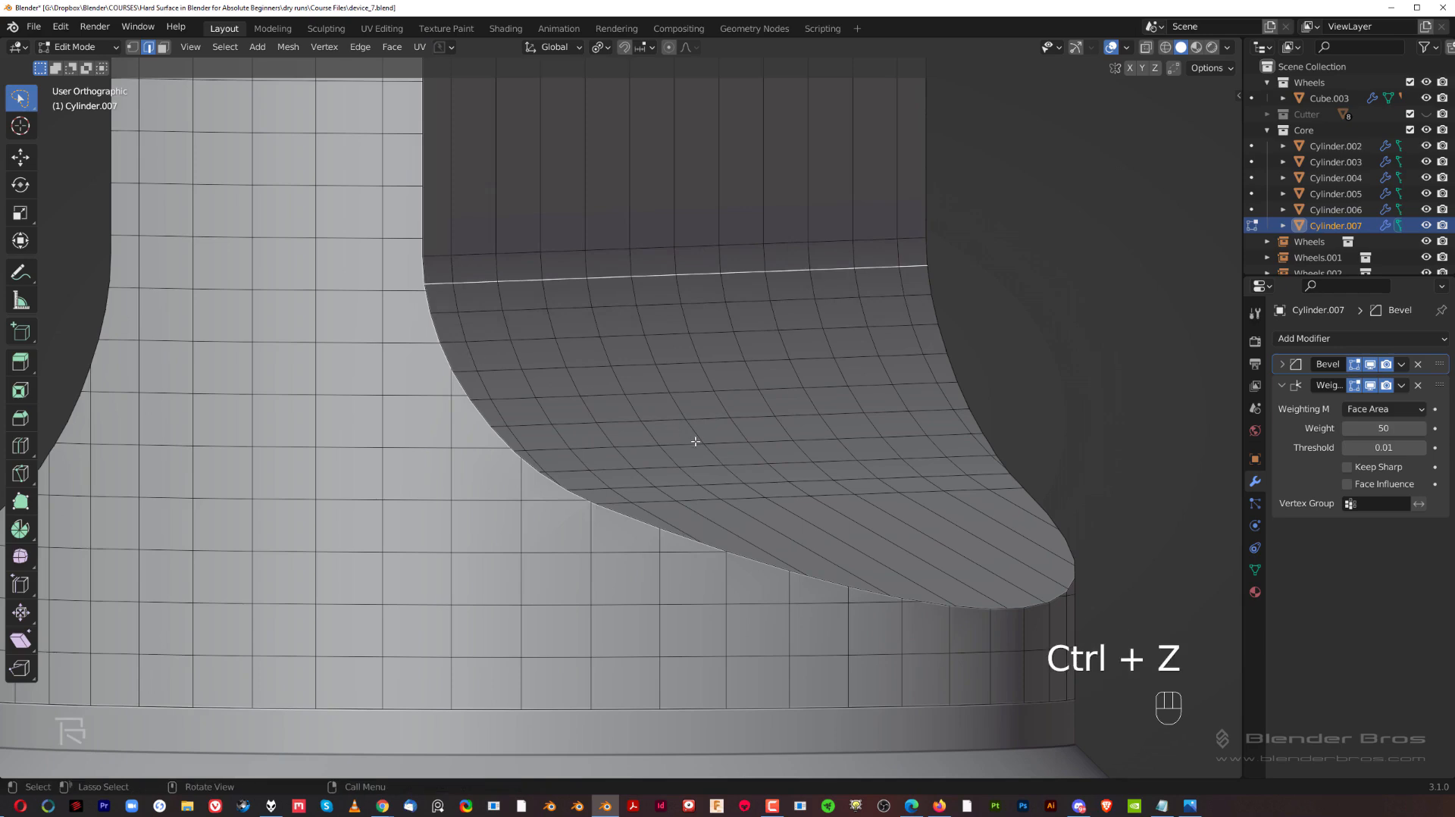
- Examine the cylinder's edge flow by selecting edge loops and a path of faces along its lower band
{"action": "middle_click_drag", "start_coordinate": [764, 458], "coordinate": [637, 281]}
{"action": "left_click", "coordinate": [633, 409], "text": "alt"}
{"action": "scroll", "coordinate": [703, 377], "scroll_direction": "down", "scroll_amount": 3}
{"action": "key", "text": "KP_5"}
{"action": "left_click", "coordinate": [570, 240], "text": "alt+shift"}
{"action": "scroll", "coordinate": [658, 358], "scroll_direction": "up", "scroll_amount": 2}
{"action": "middle_click_drag", "start_coordinate": [765, 605], "coordinate": [553, 455], "text": "shift"}
{"action": "key", "text": "Tab"}
{"action": "left_click", "coordinate": [466, 561]}
{"action": "left_click", "coordinate": [752, 630], "text": "ctrl"}
{"action": "key", "text": "Tab"}
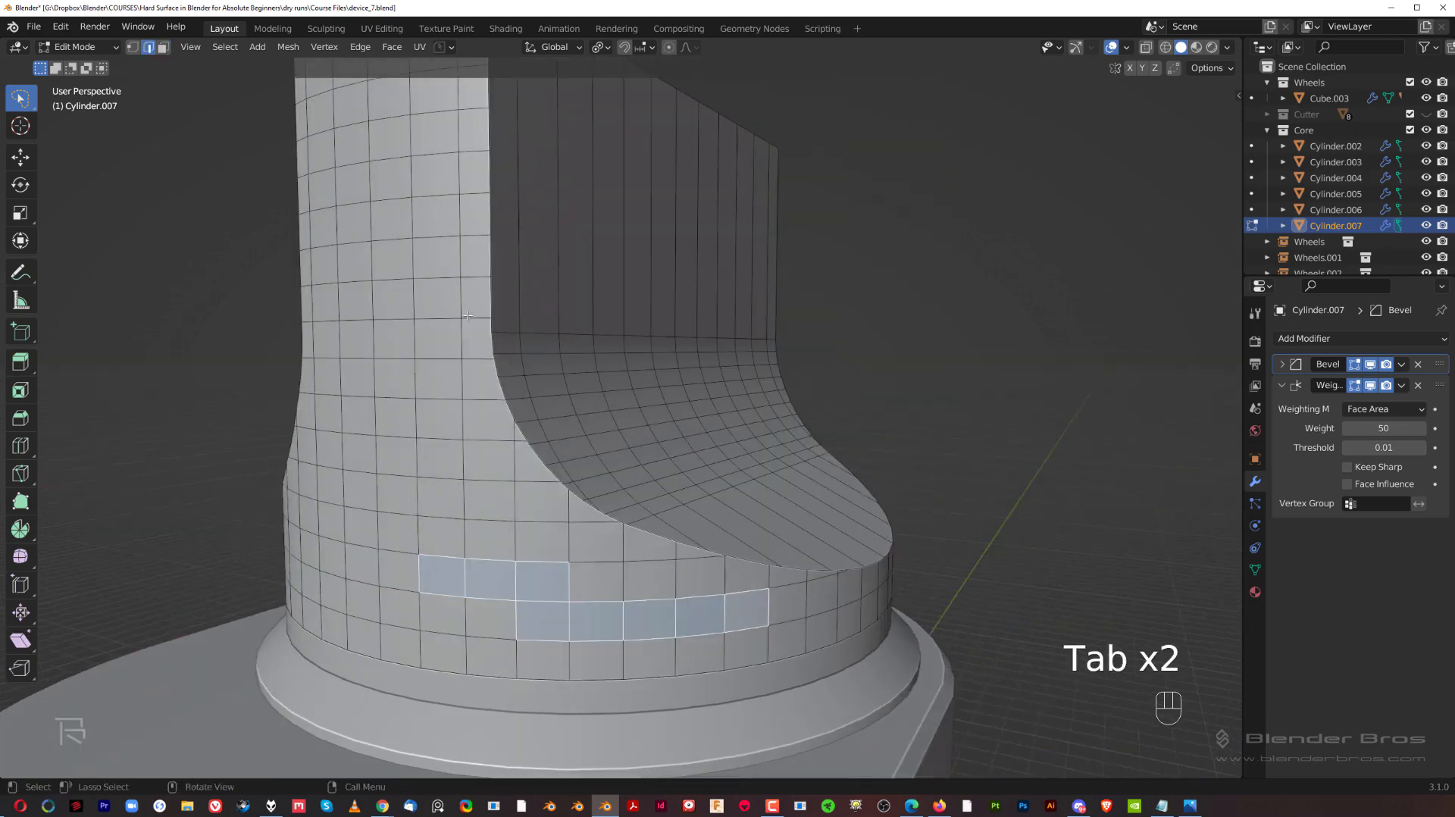
{"action": "left_click", "coordinate": [414, 292], "text": "alt"}
{"action": "scroll", "coordinate": [415, 292], "scroll_direction": "down", "scroll_amount": 3}
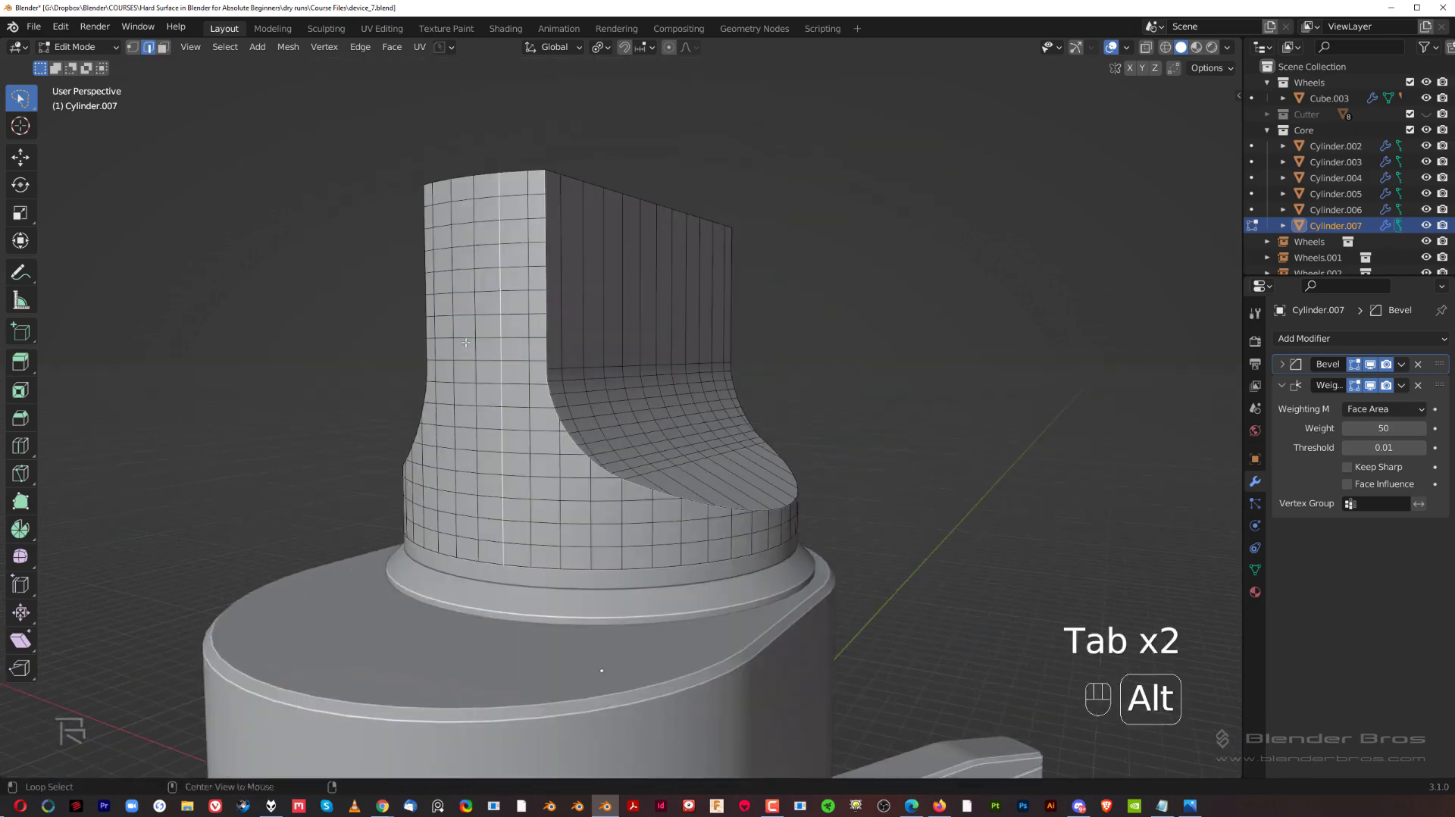
{"action": "left_click", "coordinate": [473, 318], "text": "alt+shift"}
{"action": "key", "text": "ctrl+z"}
{"action": "key", "text": "ctrl+z"}
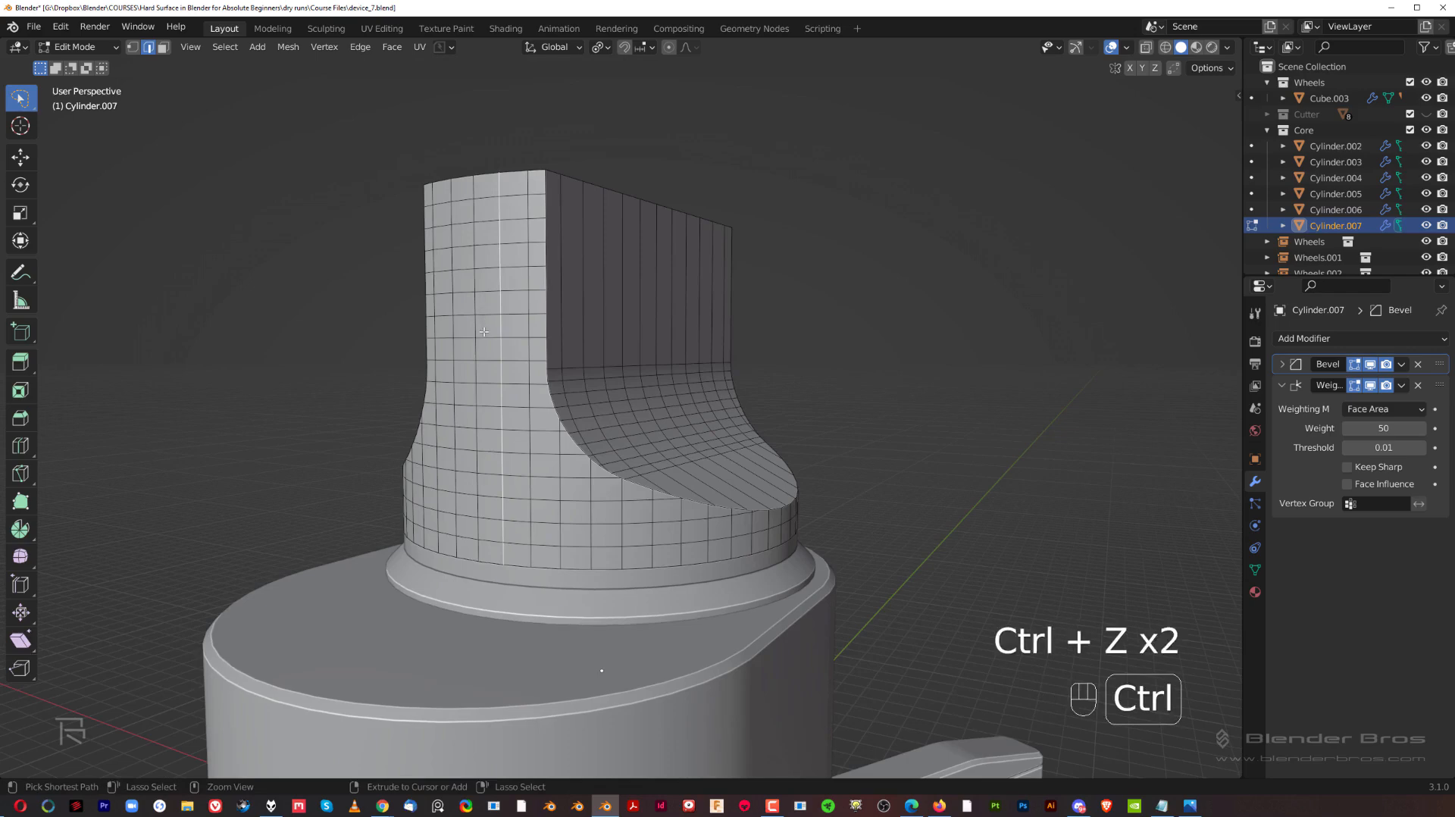
{"action": "left_click", "coordinate": [475, 312], "text": "alt+shift"}
- Dissolve the horizontal edge loops on the cylinder's narrow straight side, keeping the uppermost loop and those near the curve
{"action": "middle_click_drag", "start_coordinate": [456, 307], "coordinate": [510, 229]}
{"action": "left_click", "coordinate": [510, 229], "text": "alt"}
{"action": "left_click", "coordinate": [513, 253], "text": "alt+shift"}
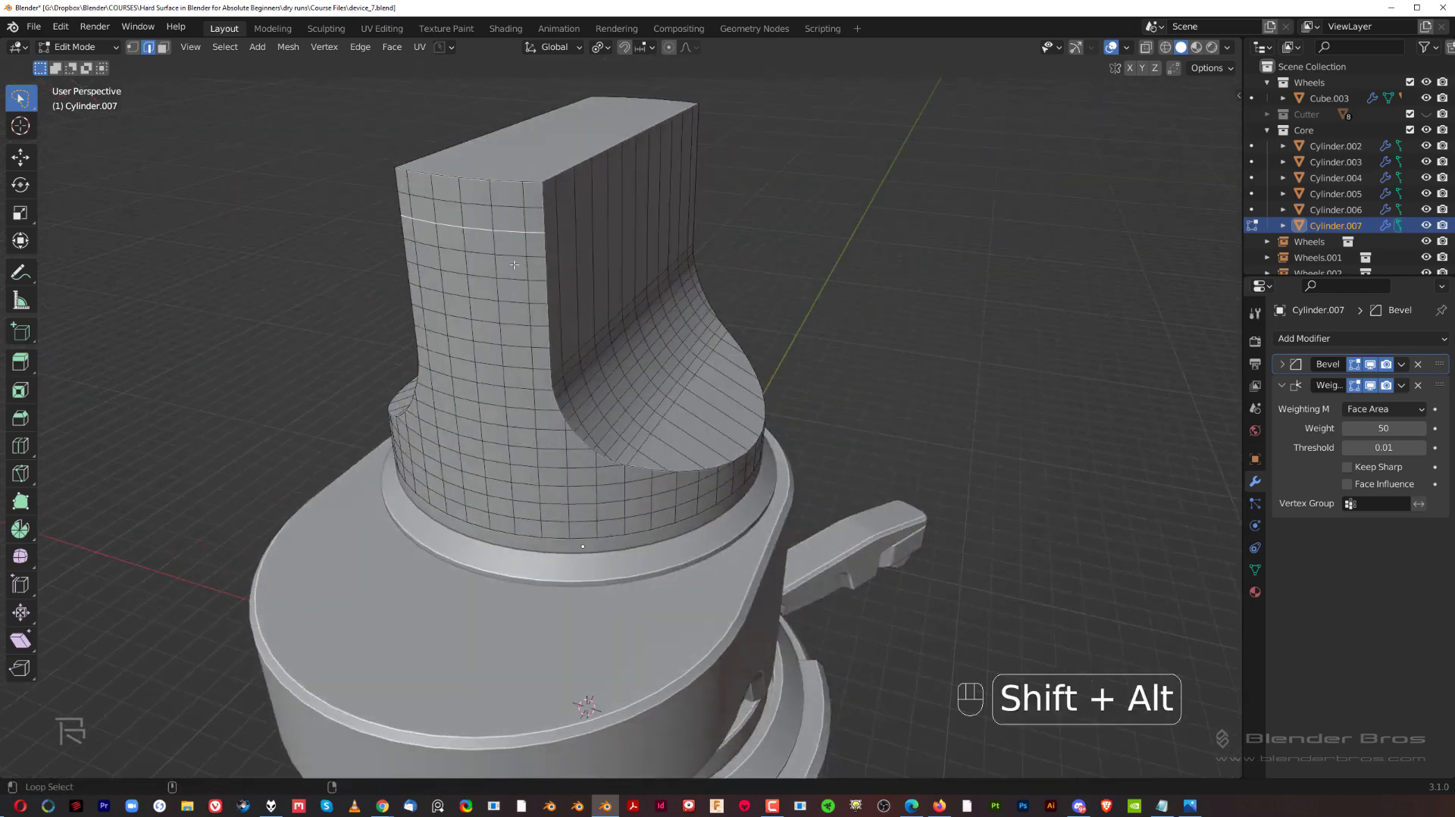
{"action": "middle_click_drag", "start_coordinate": [513, 294], "coordinate": [412, 296]}
{"action": "key", "text": "x"}
{"action": "left_click", "coordinate": [667, 341]}
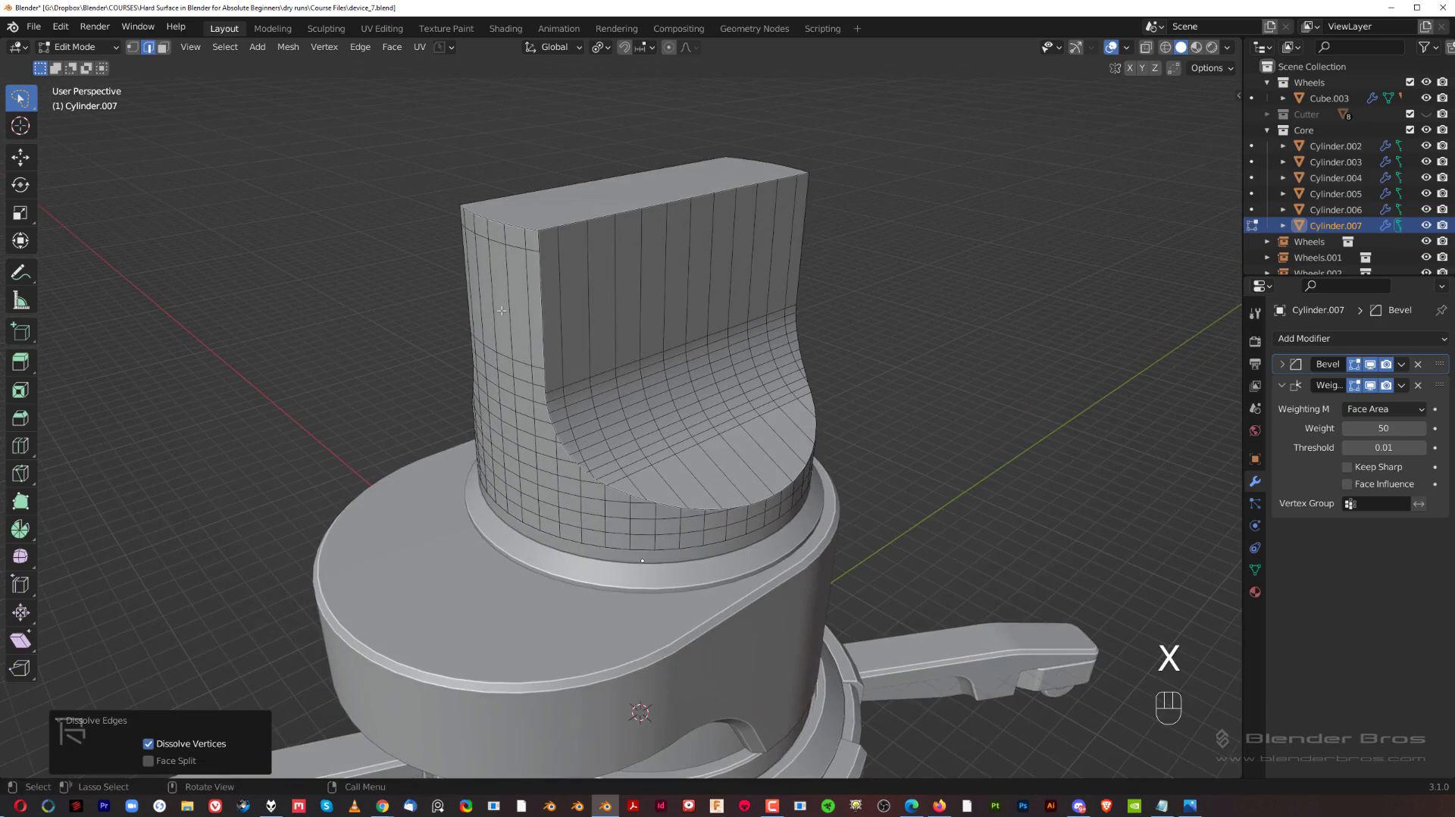
- Dissolve one more horizontal edge loop above the start of the curve on the narrow side
{"action": "middle_click_drag", "start_coordinate": [502, 311], "coordinate": [502, 288], "text": "shift"}
{"action": "scroll", "coordinate": [501, 288], "scroll_direction": "up", "scroll_amount": 3}
{"action": "left_click", "coordinate": [572, 299], "text": "alt"}
{"action": "left_click", "coordinate": [578, 315], "text": "alt"}
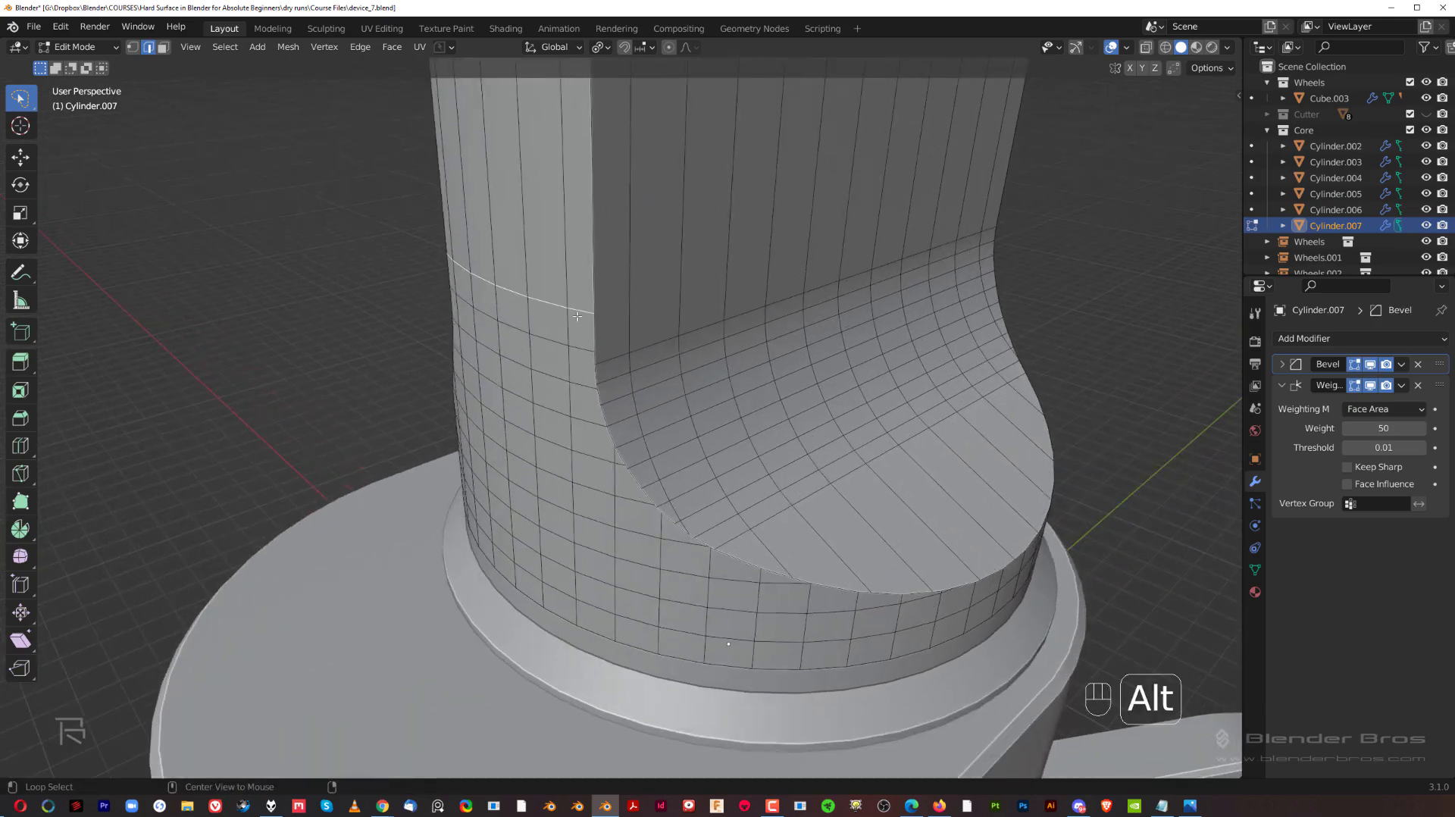
{"action": "key", "text": "x"}
{"action": "left_click", "coordinate": [578, 316]}
{"action": "scroll", "coordinate": [569, 413], "scroll_direction": "down", "scroll_amount": 3}
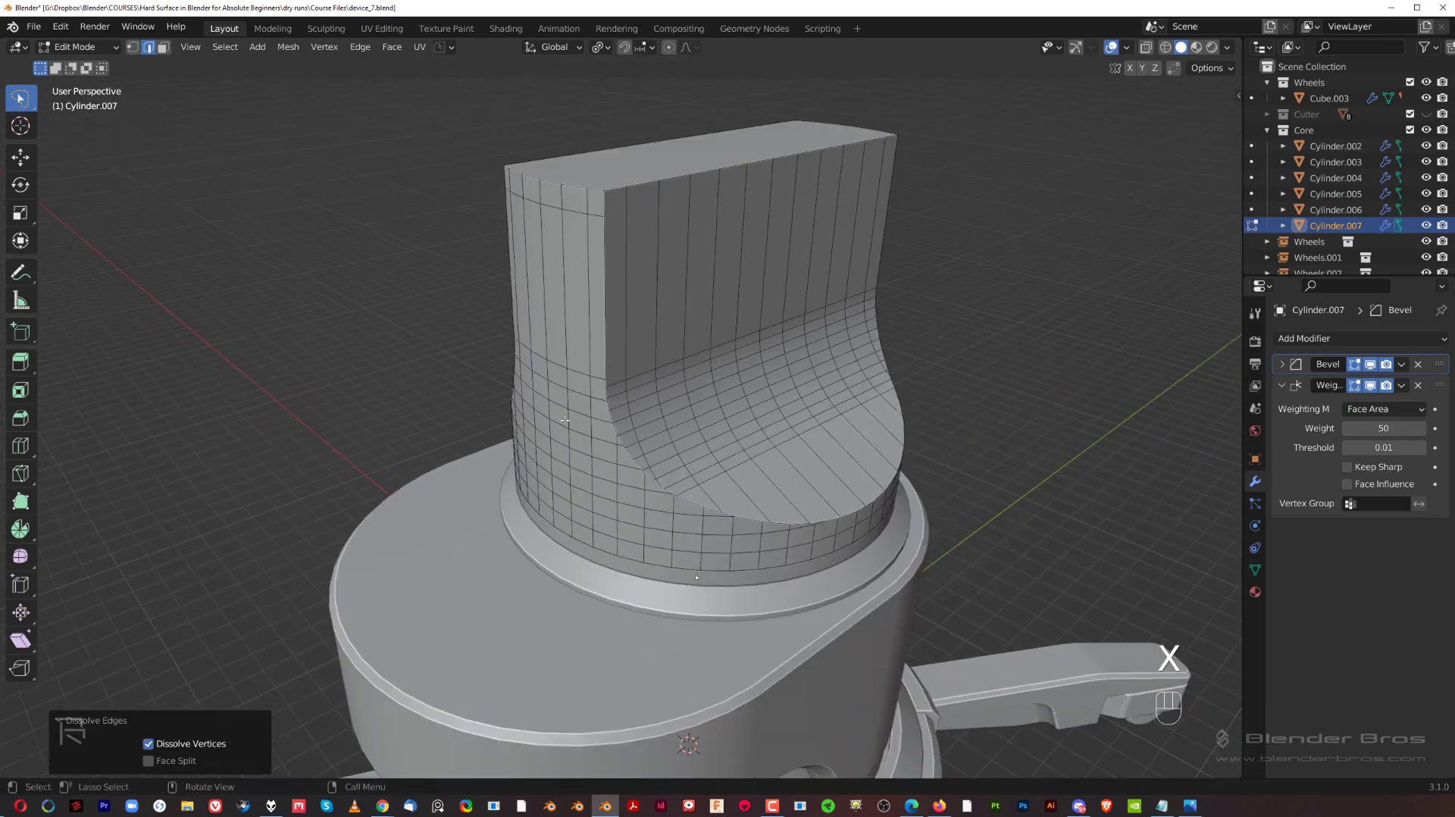
- Try moving and vertex-sliding the corner vertex just above the curve along the cut's edge
{"action": "scroll", "coordinate": [559, 383], "scroll_direction": "up", "scroll_amount": 5}
{"action": "middle_click_drag", "start_coordinate": [560, 400], "coordinate": [692, 347], "text": "shift"}
{"action": "key", "text": "Tab"}
{"action": "middle_click_drag", "start_coordinate": [580, 485], "coordinate": [637, 452]}
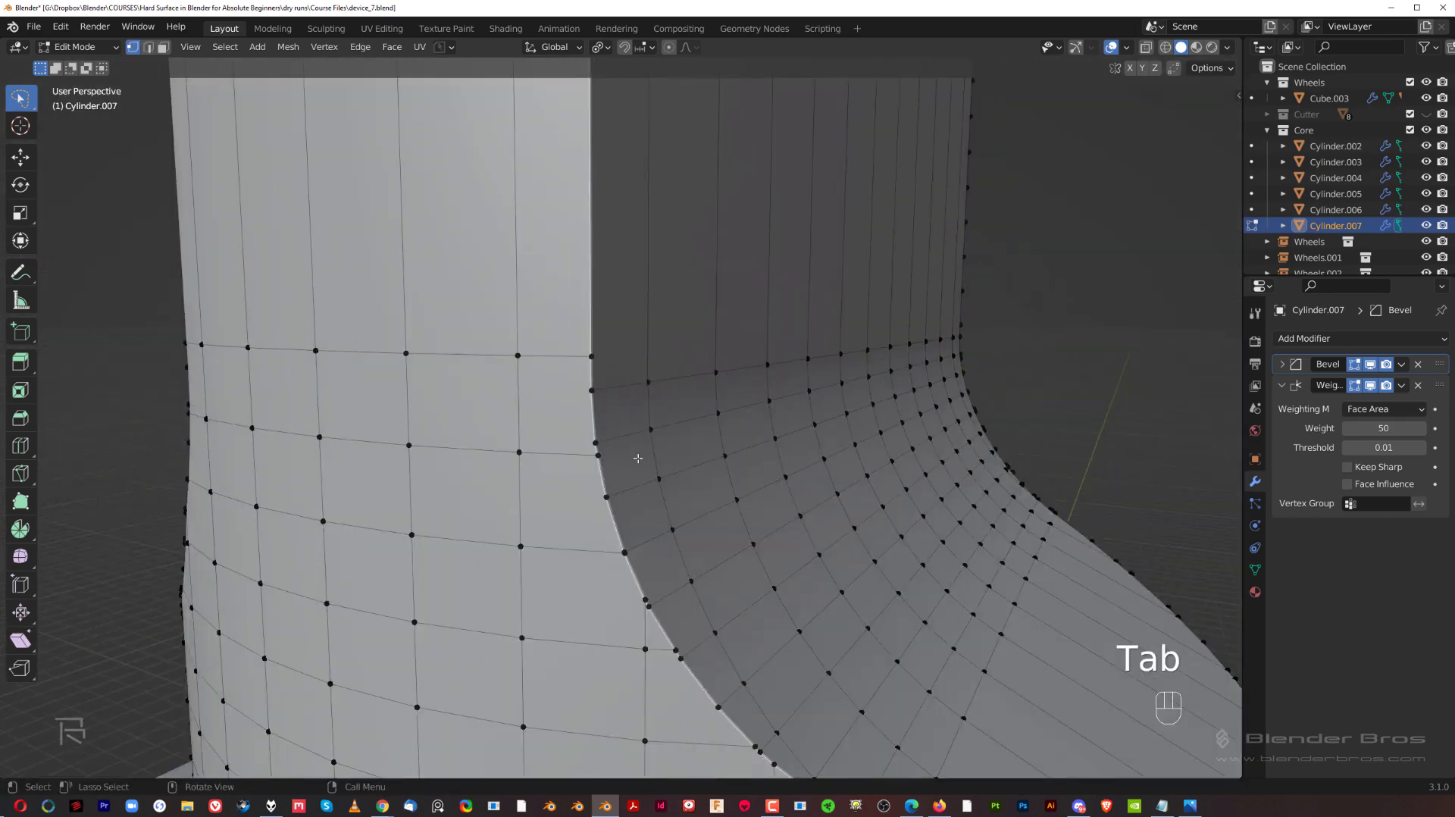
{"action": "key", "text": "g"}
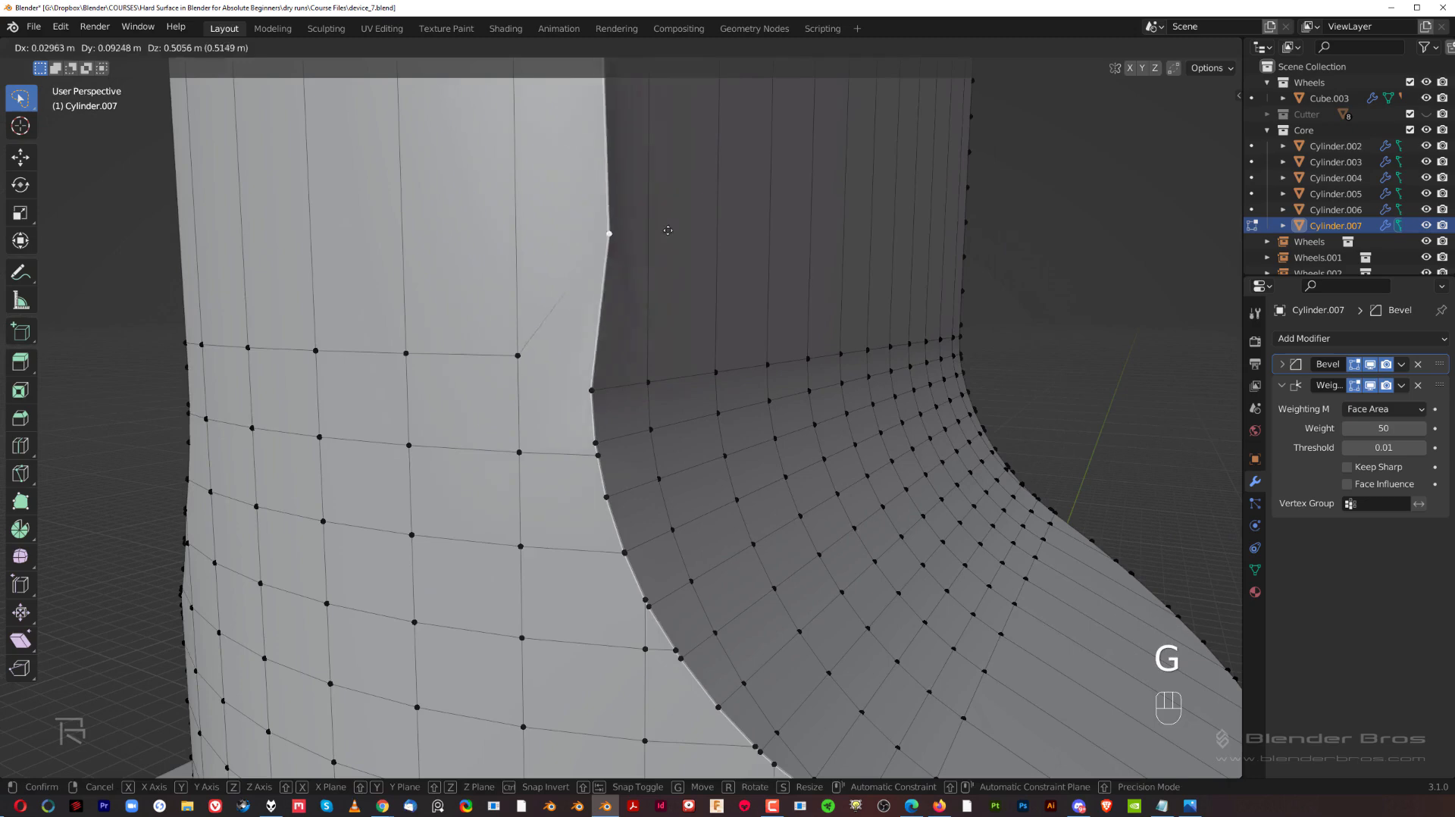
{"action": "right_click", "coordinate": [671, 342]}
{"action": "scroll", "coordinate": [703, 411], "scroll_direction": "down", "scroll_amount": 2}
{"action": "key", "text": "g"}
{"action": "key", "text": "g"}
{"action": "key", "text": "g"}
{"action": "key", "text": "g"}
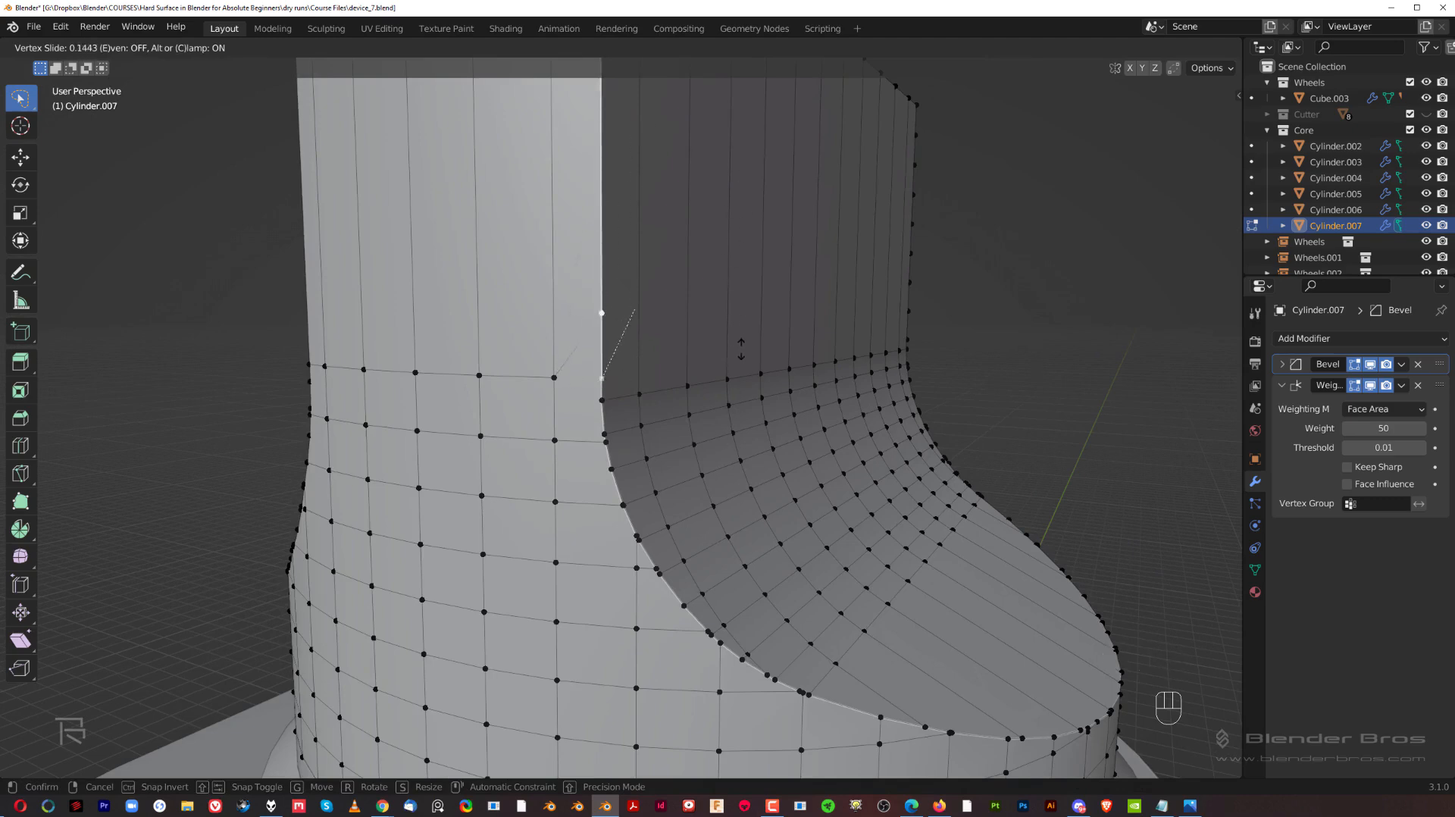
{"action": "left_click", "coordinate": [736, 378]}
- Try edge-sliding the horizontal edge loop at the top of the cut's curve after checking the neighbouring loop on the narrow side
{"action": "key", "text": "Tab"}
{"action": "left_click", "coordinate": [493, 376], "text": "alt"}
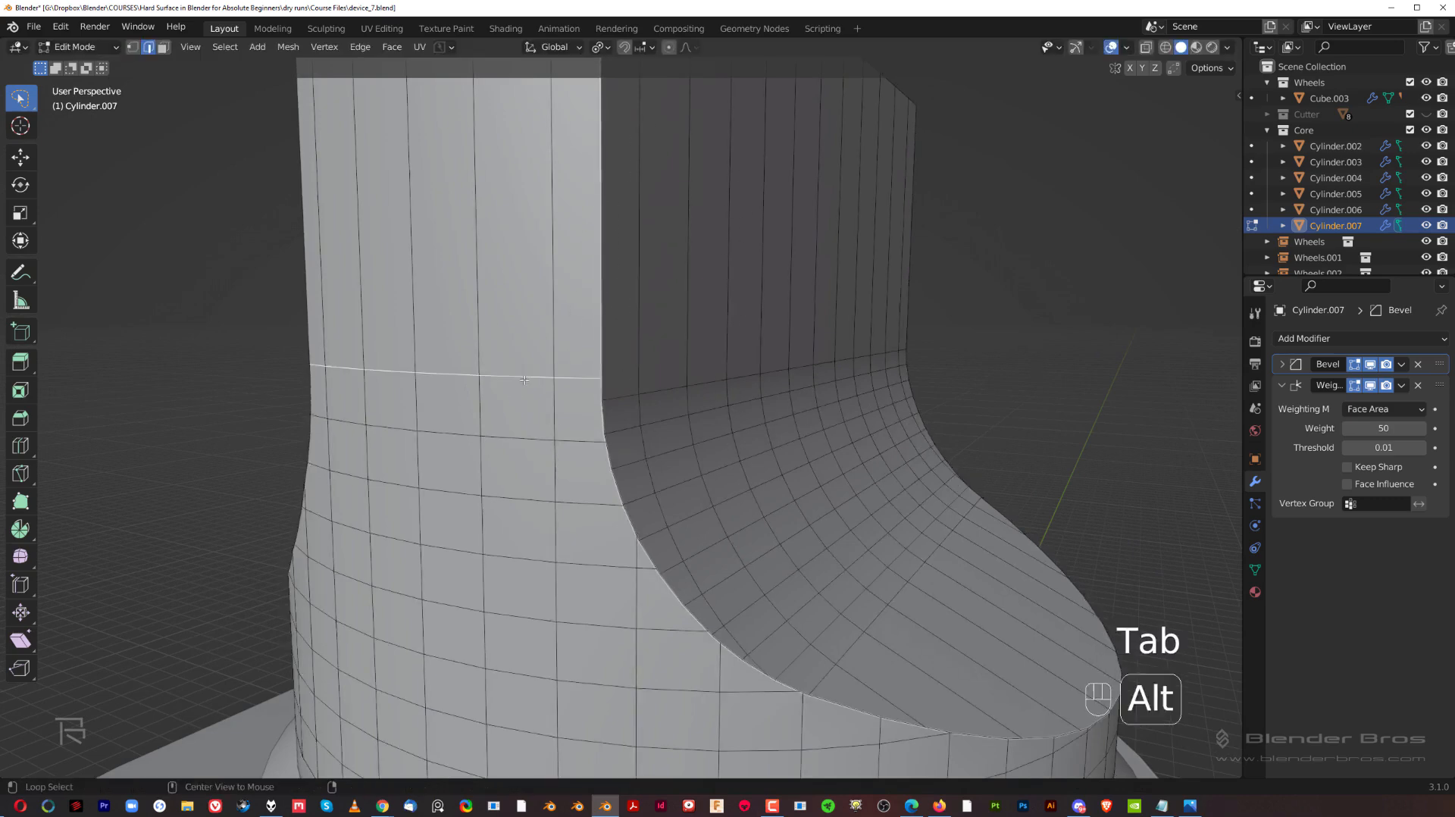
{"action": "key", "text": "Tab"}
{"action": "scroll", "coordinate": [449, 429], "scroll_direction": "up", "scroll_amount": 2}
{"action": "key", "text": "Tab"}
{"action": "left_click", "coordinate": [692, 368], "text": "alt"}
{"action": "scroll", "coordinate": [871, 441], "scroll_direction": "down", "scroll_amount": 2}
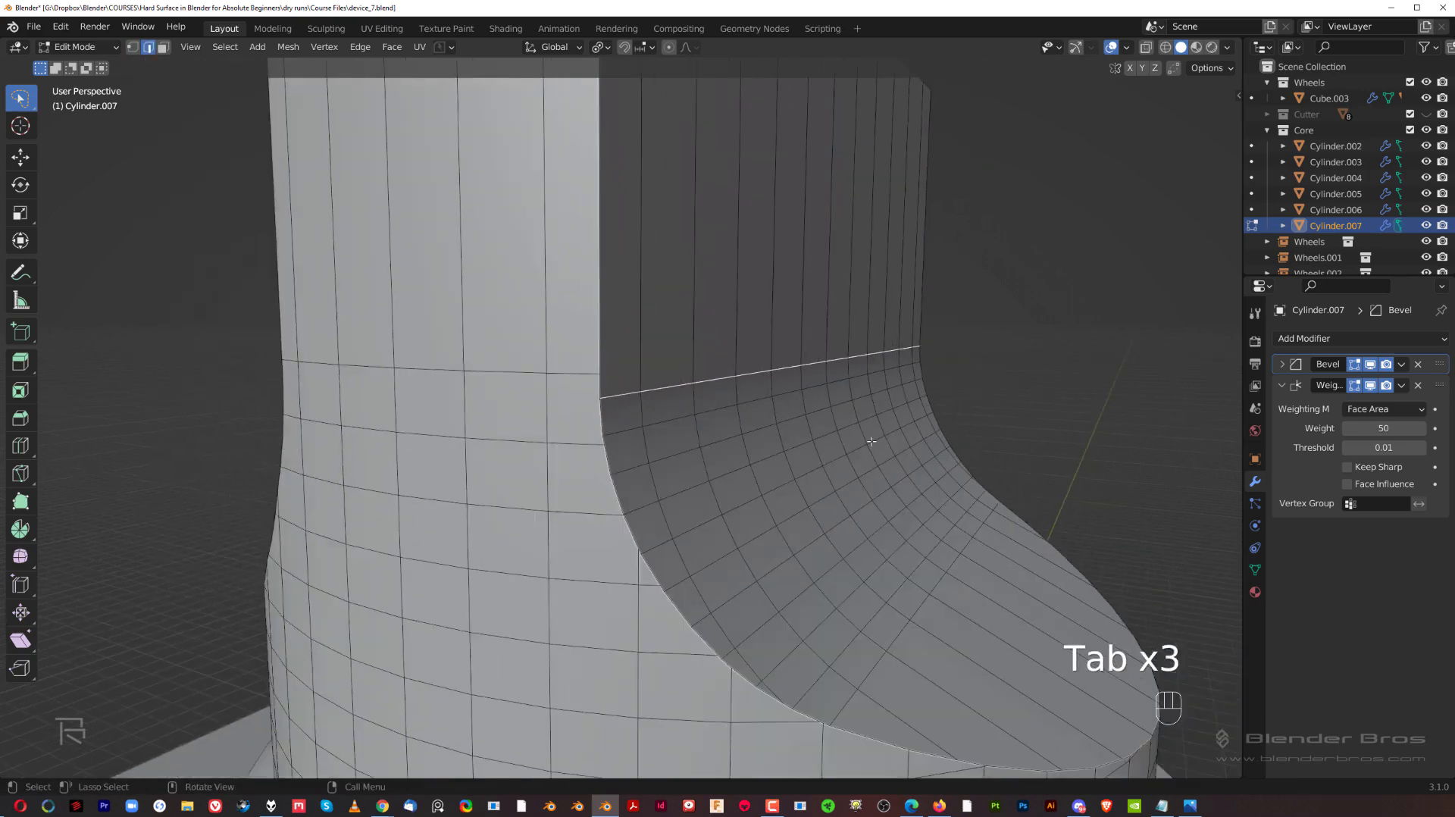
{"action": "key", "text": "g"}
{"action": "key", "text": "g"}
{"action": "right_click", "coordinate": [669, 402]}
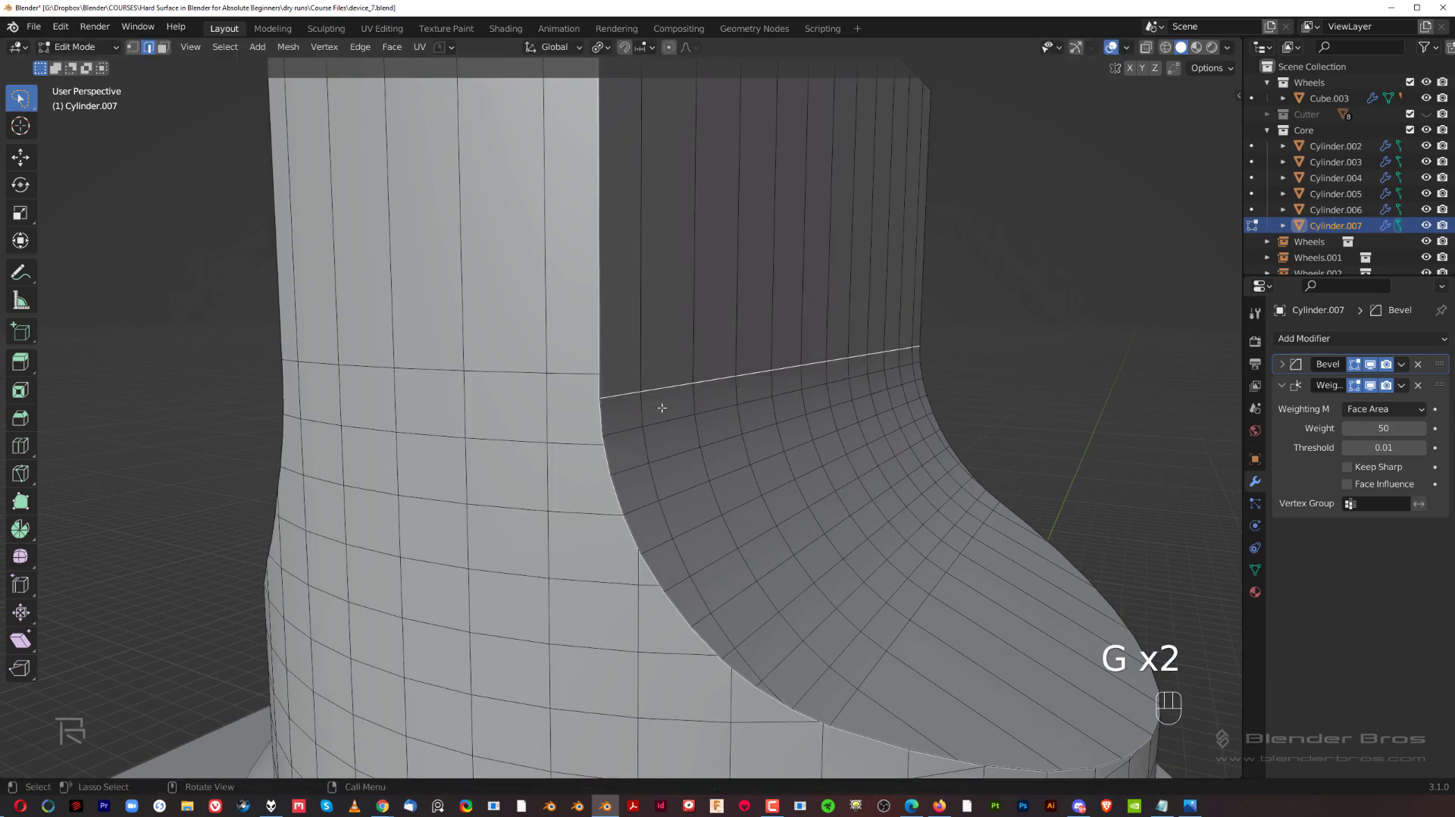
{"action": "scroll", "coordinate": [653, 388], "scroll_direction": "up", "scroll_amount": 2}
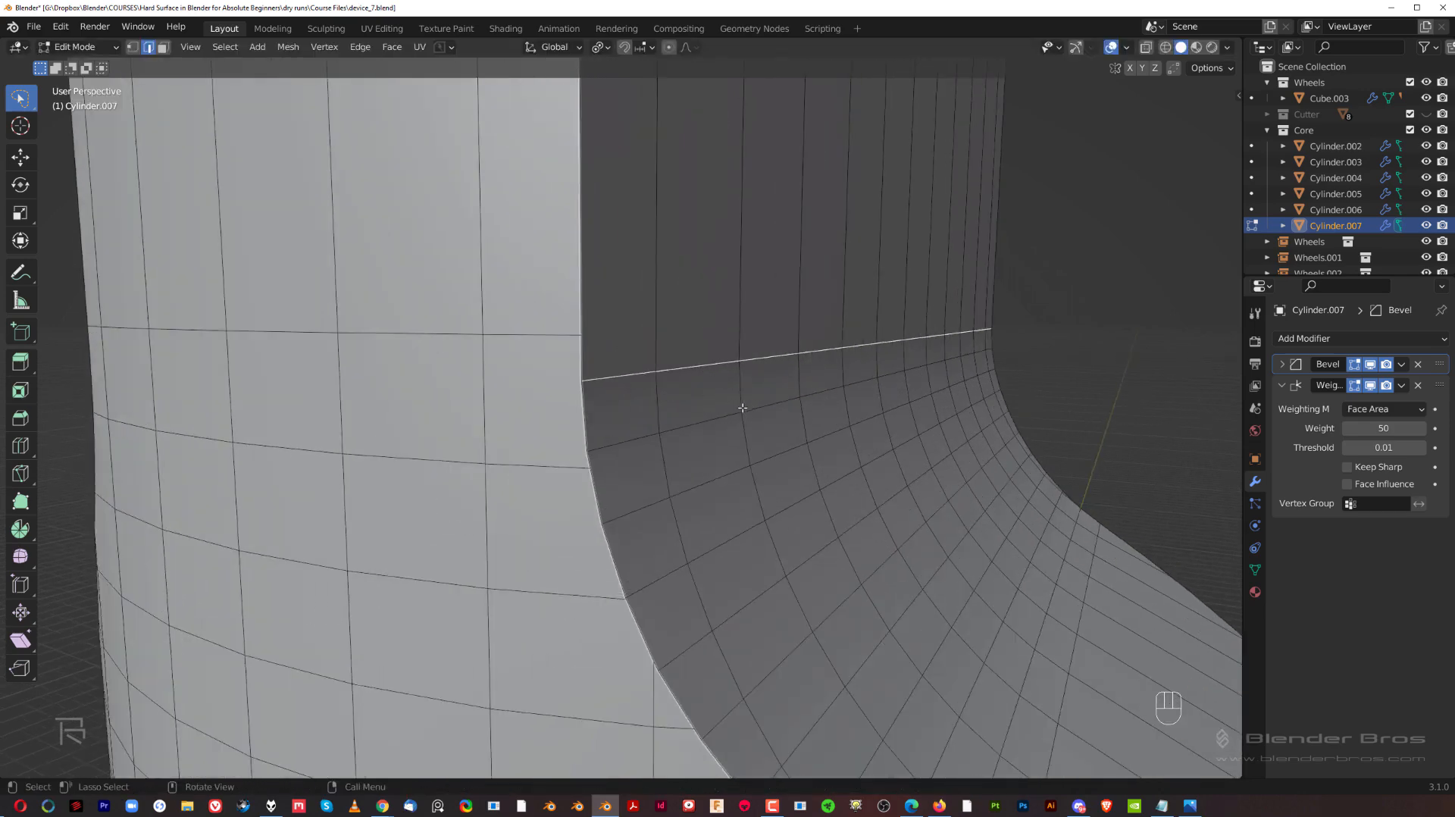
- Try merging the two close corner vertices just above the curve at the last selected one
{"action": "key", "text": "Tab"}
{"action": "scroll", "coordinate": [705, 459], "scroll_direction": "down", "scroll_amount": 1}
{"action": "scroll", "coordinate": [682, 430], "scroll_direction": "up", "scroll_amount": 1}
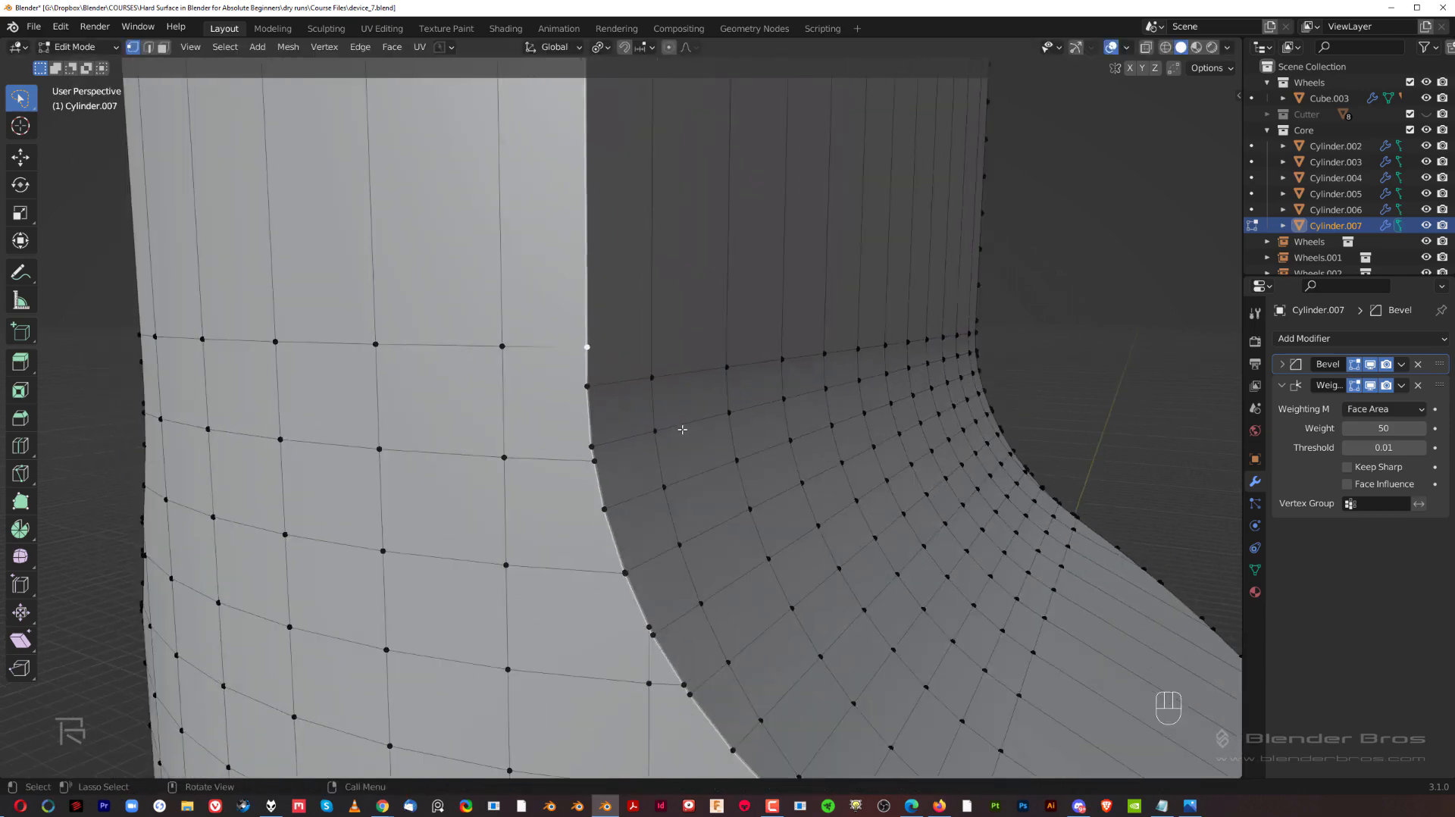
{"action": "left_click", "coordinate": [588, 347]}
{"action": "left_click", "coordinate": [587, 385], "text": "shift"}
{"action": "key", "text": "m"}
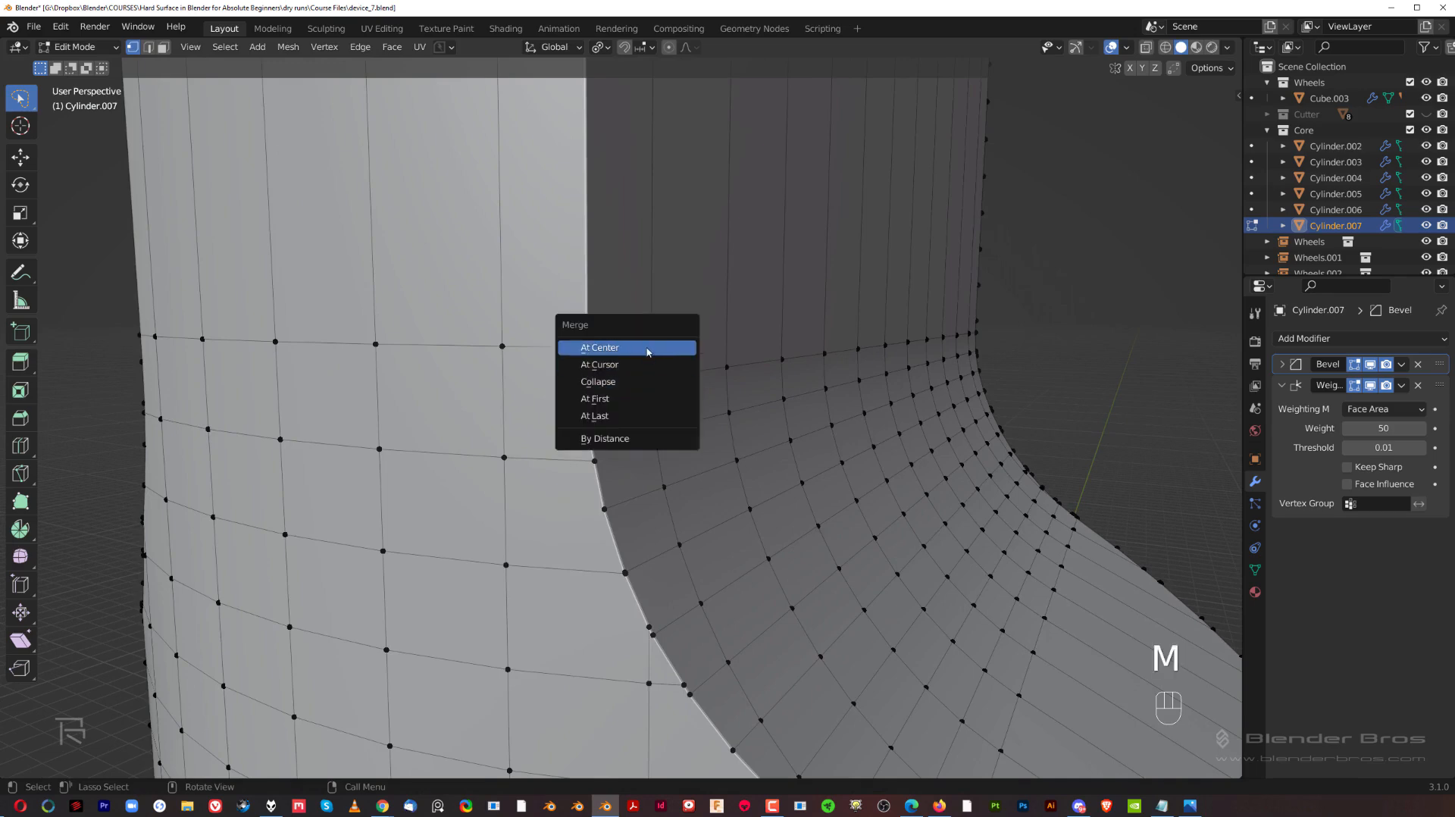
{"action": "left_click", "coordinate": [636, 415]}
{"action": "key", "text": "ctrl"}
{"action": "key", "text": "ctrl+z"}
{"action": "scroll", "coordinate": [723, 407], "scroll_direction": "down", "scroll_amount": 3}
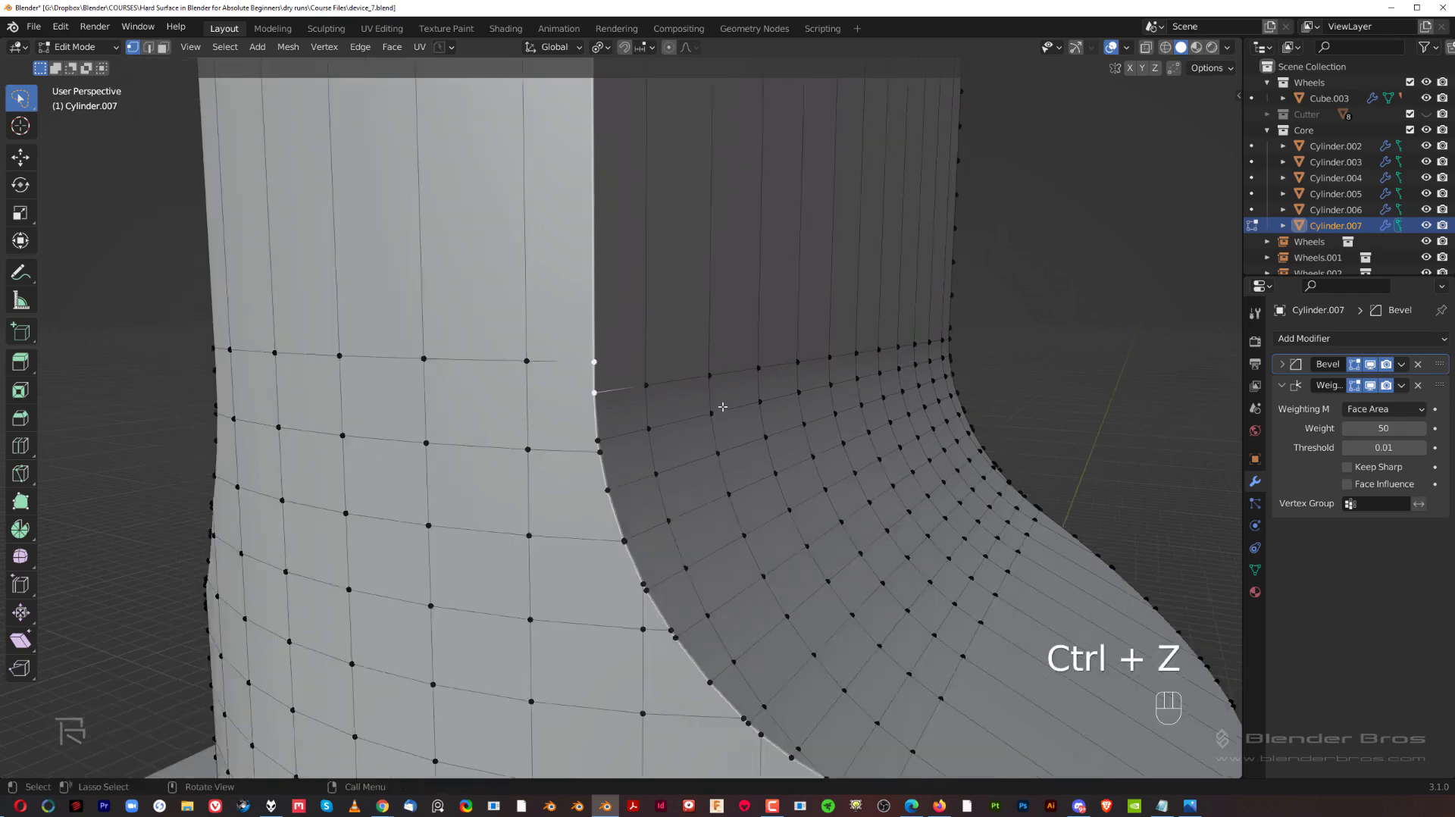
{"action": "scroll", "coordinate": [735, 479], "scroll_direction": "up", "scroll_amount": 2}
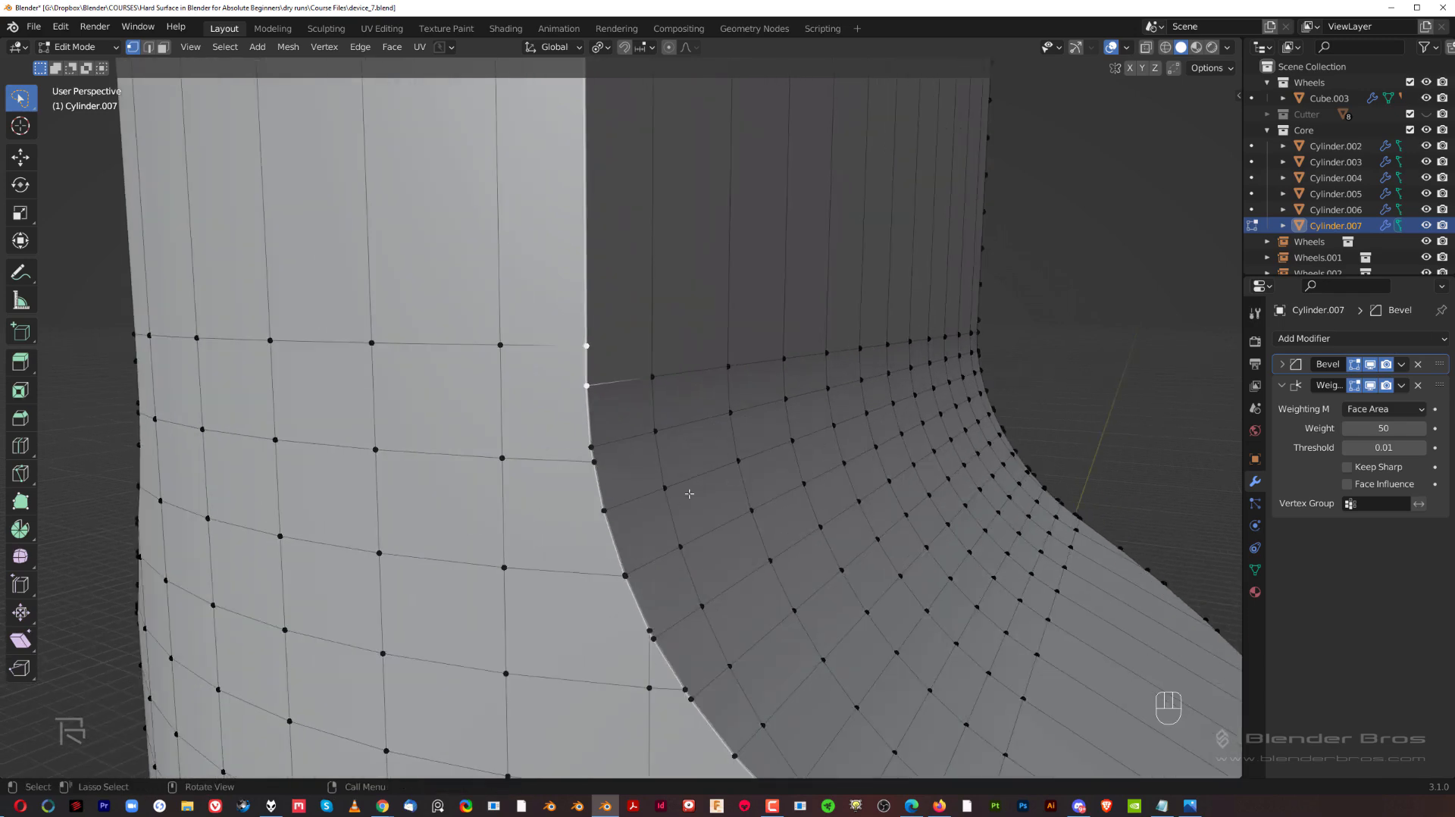
{"action": "scroll", "coordinate": [742, 460], "scroll_direction": "down", "scroll_amount": 1}
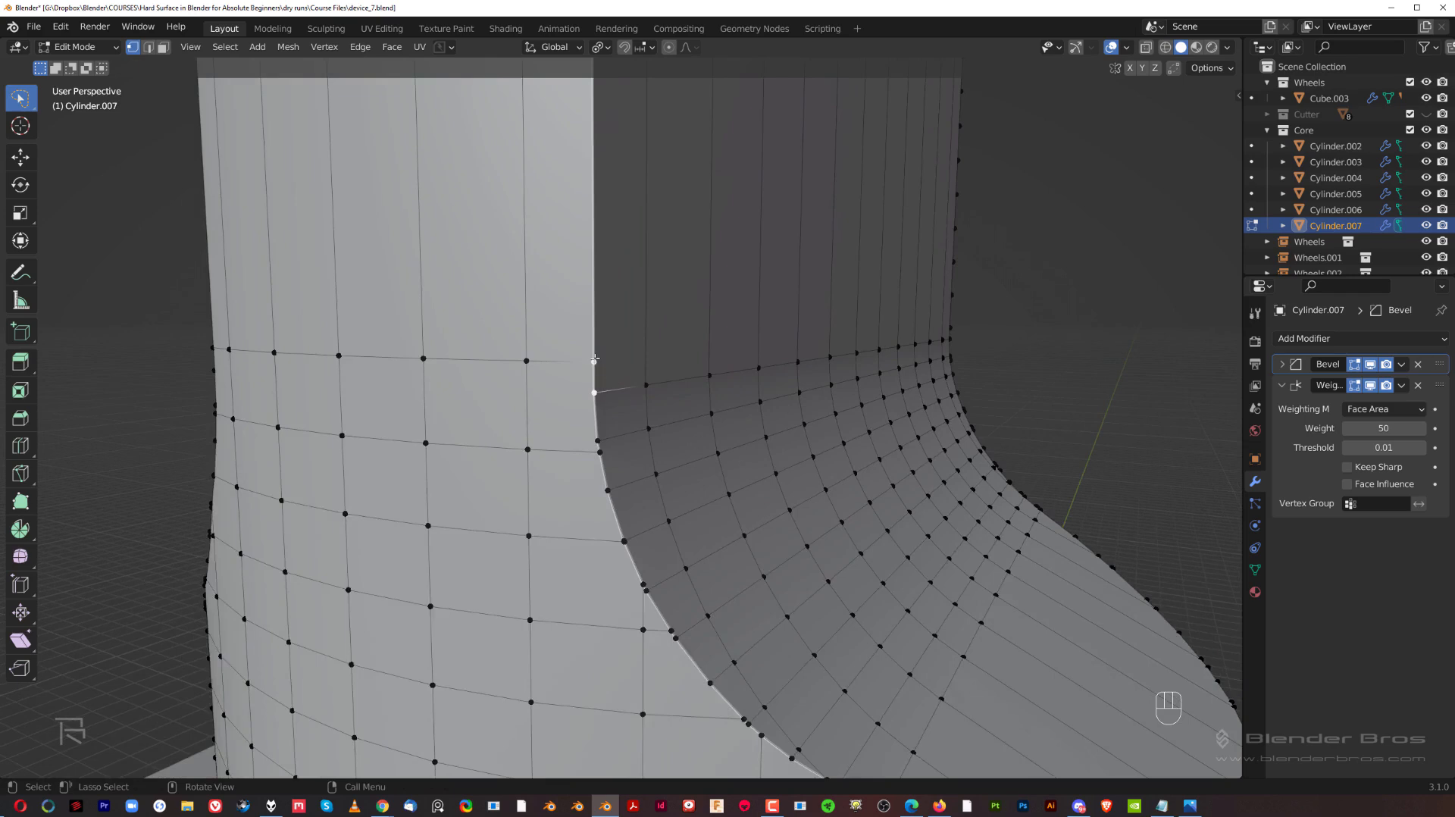
- Try the Smart Vert merge on the two corner vertices, at the last vertex and at their center, undoing both
{"action": "scroll", "coordinate": [571, 315], "scroll_direction": "up", "scroll_amount": 2}
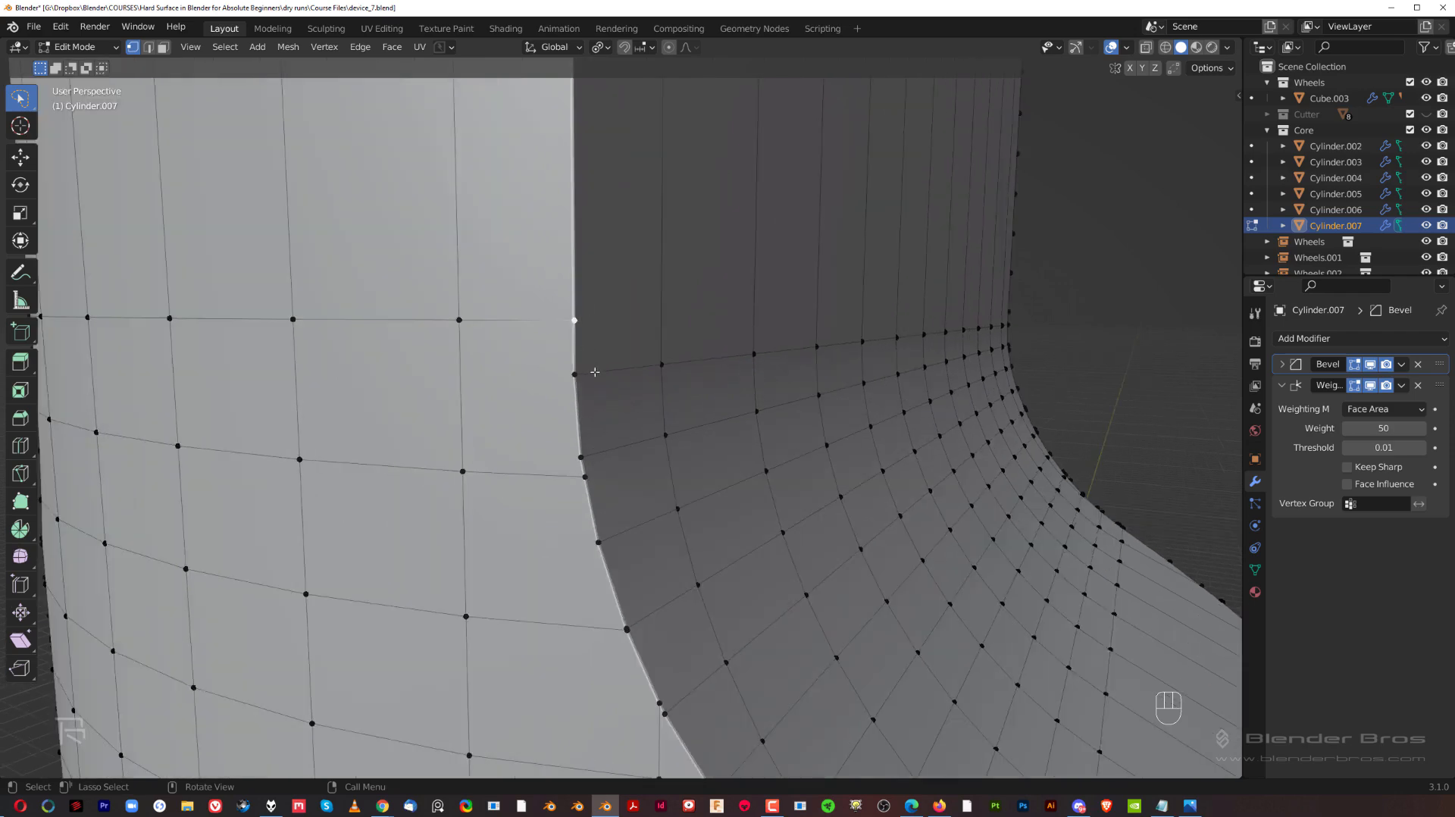
{"action": "left_click", "coordinate": [593, 372], "text": "shift"}
{"action": "key", "text": "1"}
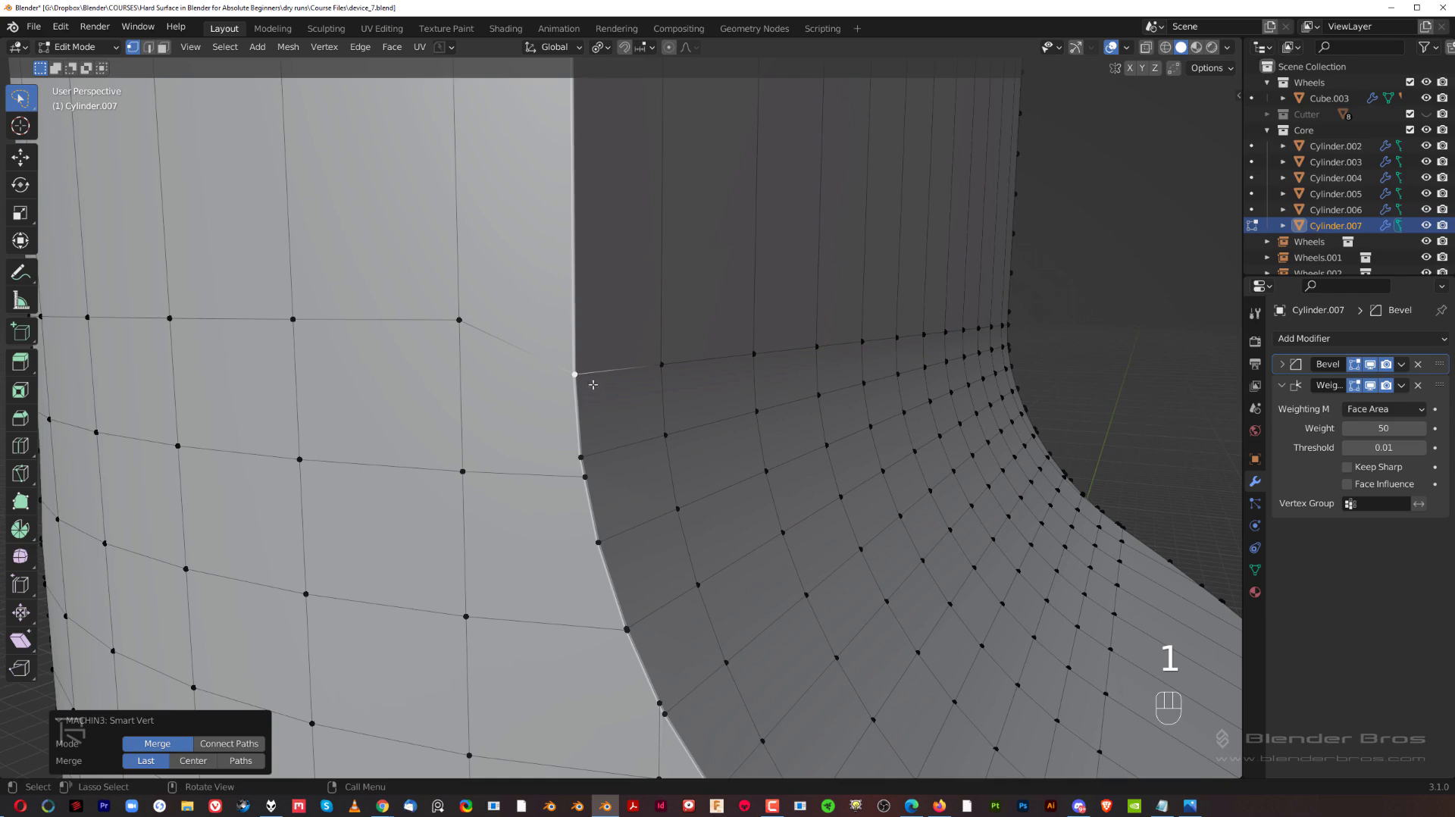
{"action": "key", "text": "ctrl+z"}
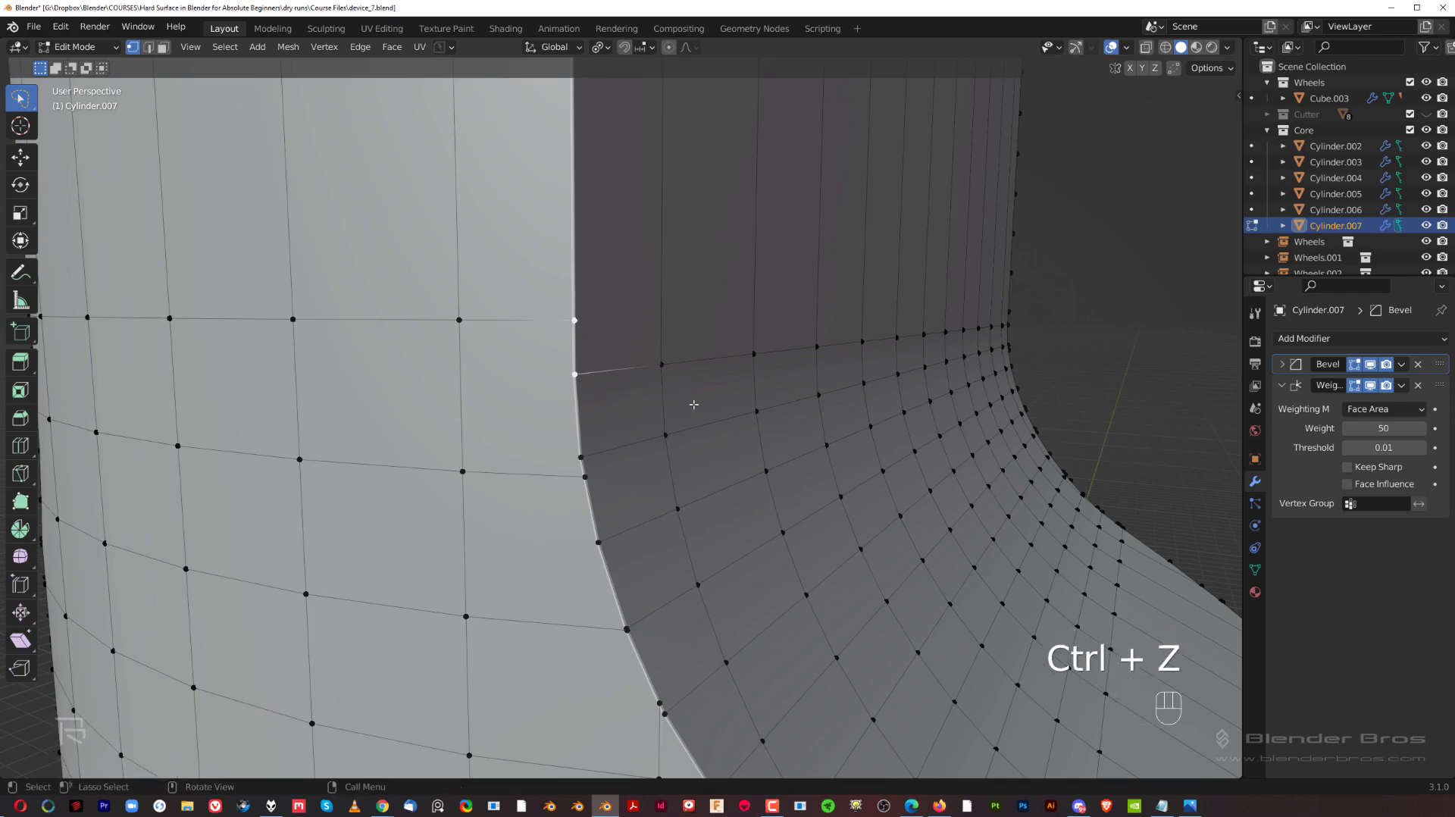
{"action": "key", "text": "shift+1"}
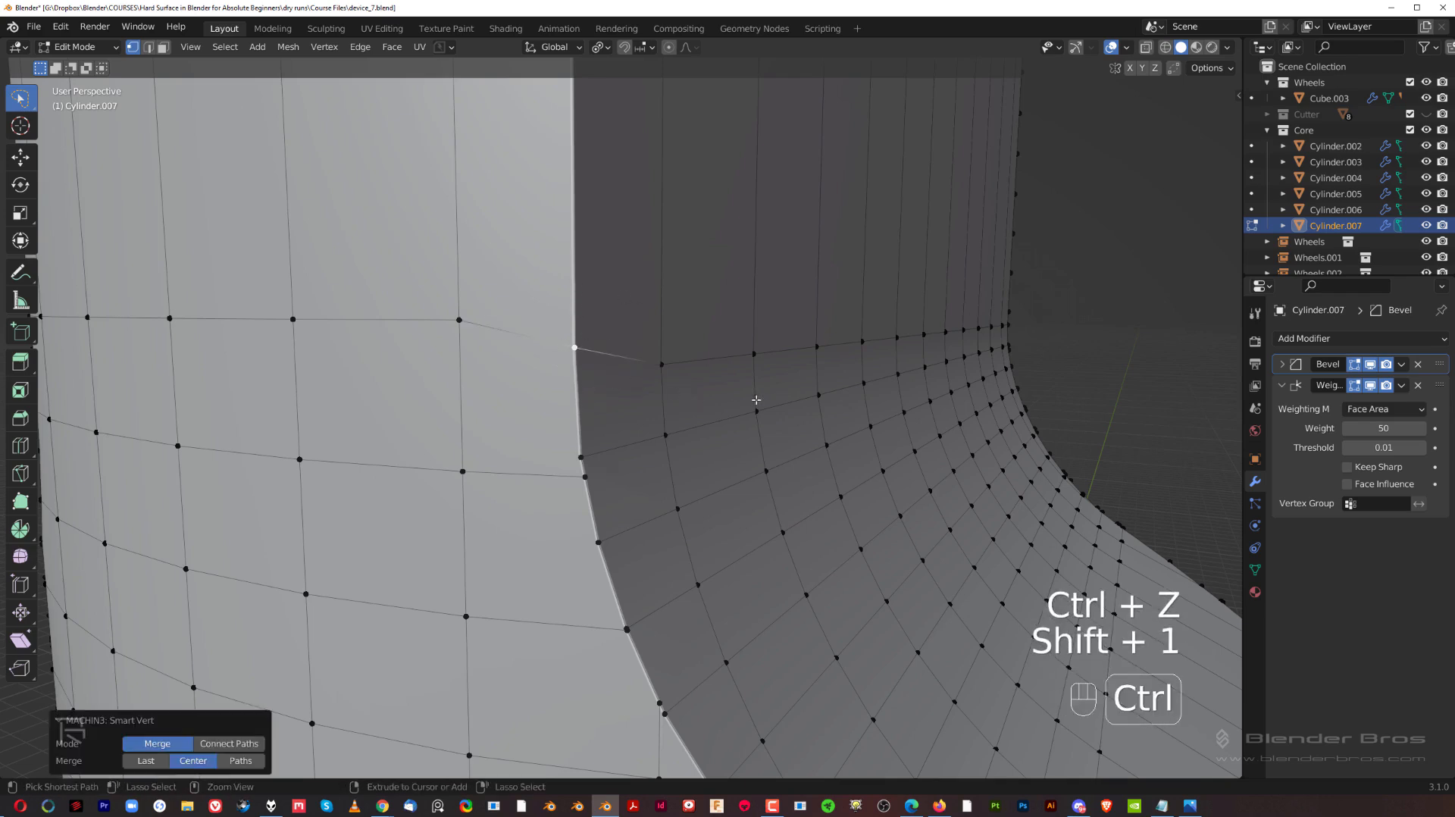
{"action": "key", "text": "ctrl+z"}
- Look up the MACHIN3tools add-on in the preferences and view its list of activated tools
{"action": "left_click", "coordinate": [61, 26]}
{"action": "left_click", "coordinate": [133, 252]}
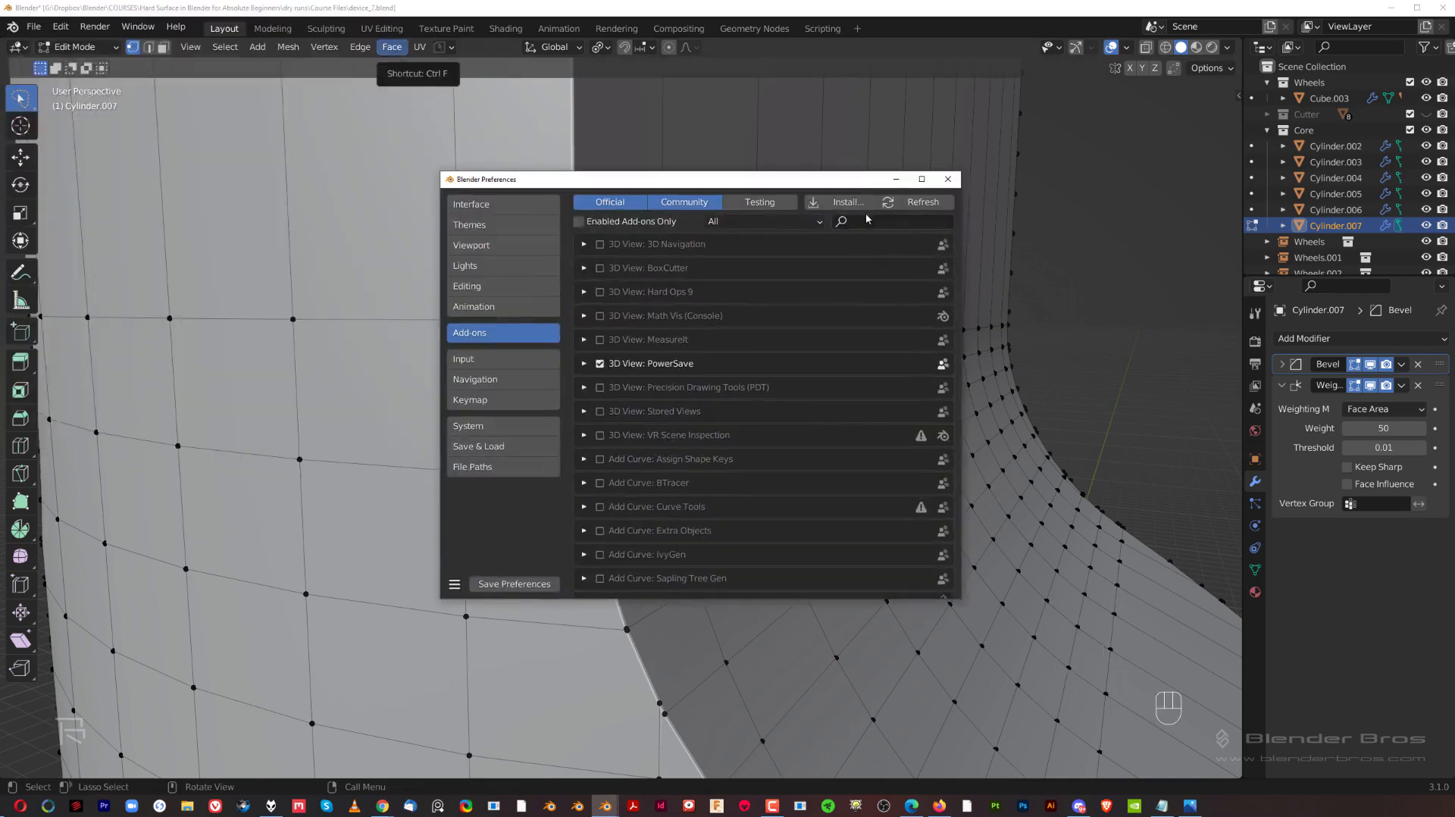
{"action": "type", "text": "mach"}
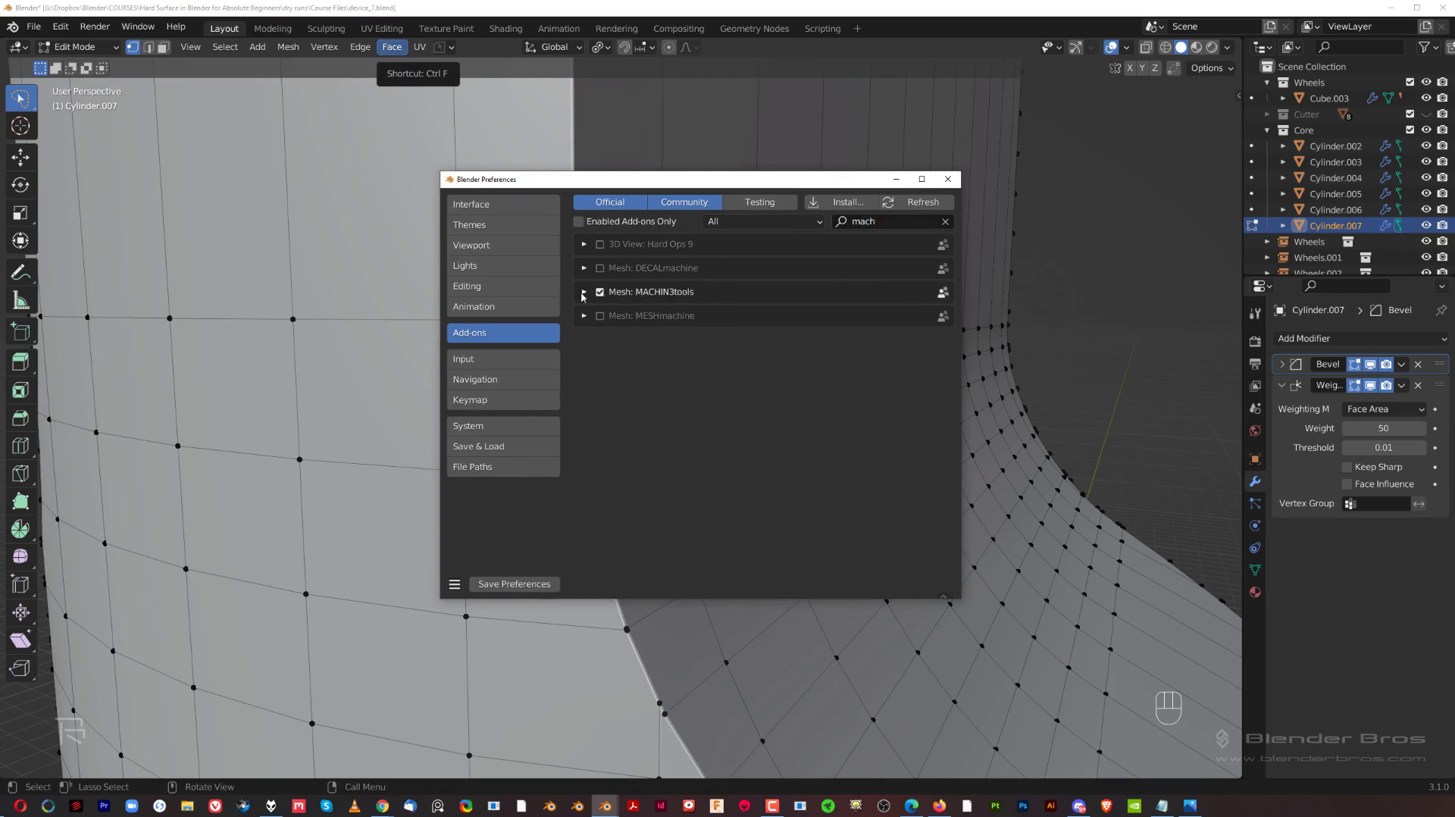
{"action": "left_click", "coordinate": [583, 291]}
{"action": "scroll", "coordinate": [590, 478], "scroll_direction": "down", "scroll_amount": 2}
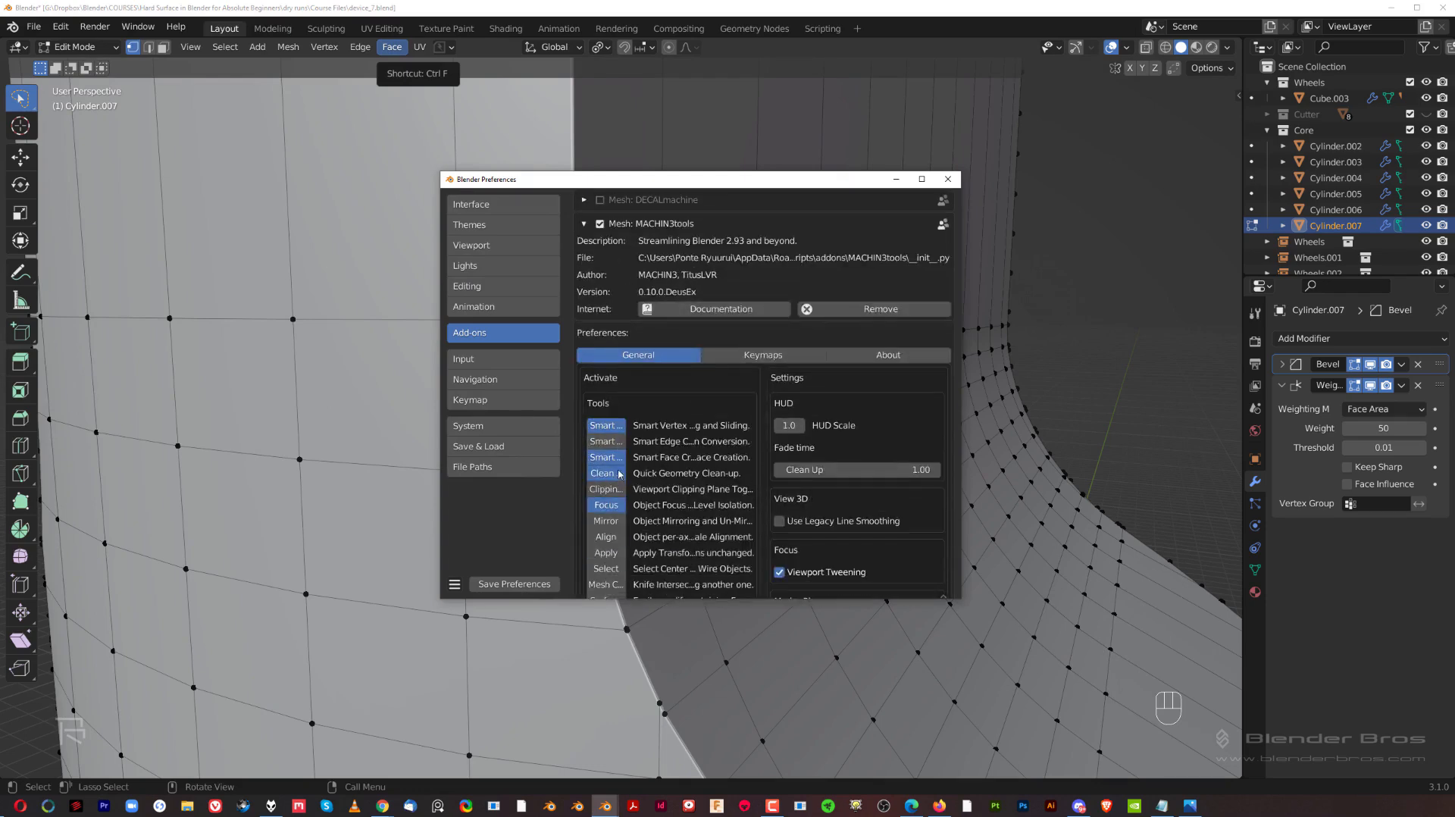
{"action": "left_click", "coordinate": [948, 179]}
- Merge the two corner vertices just above the curve onto the lower one using Smart Vert's Last option
{"action": "scroll", "coordinate": [556, 324], "scroll_direction": "up", "scroll_amount": 5}
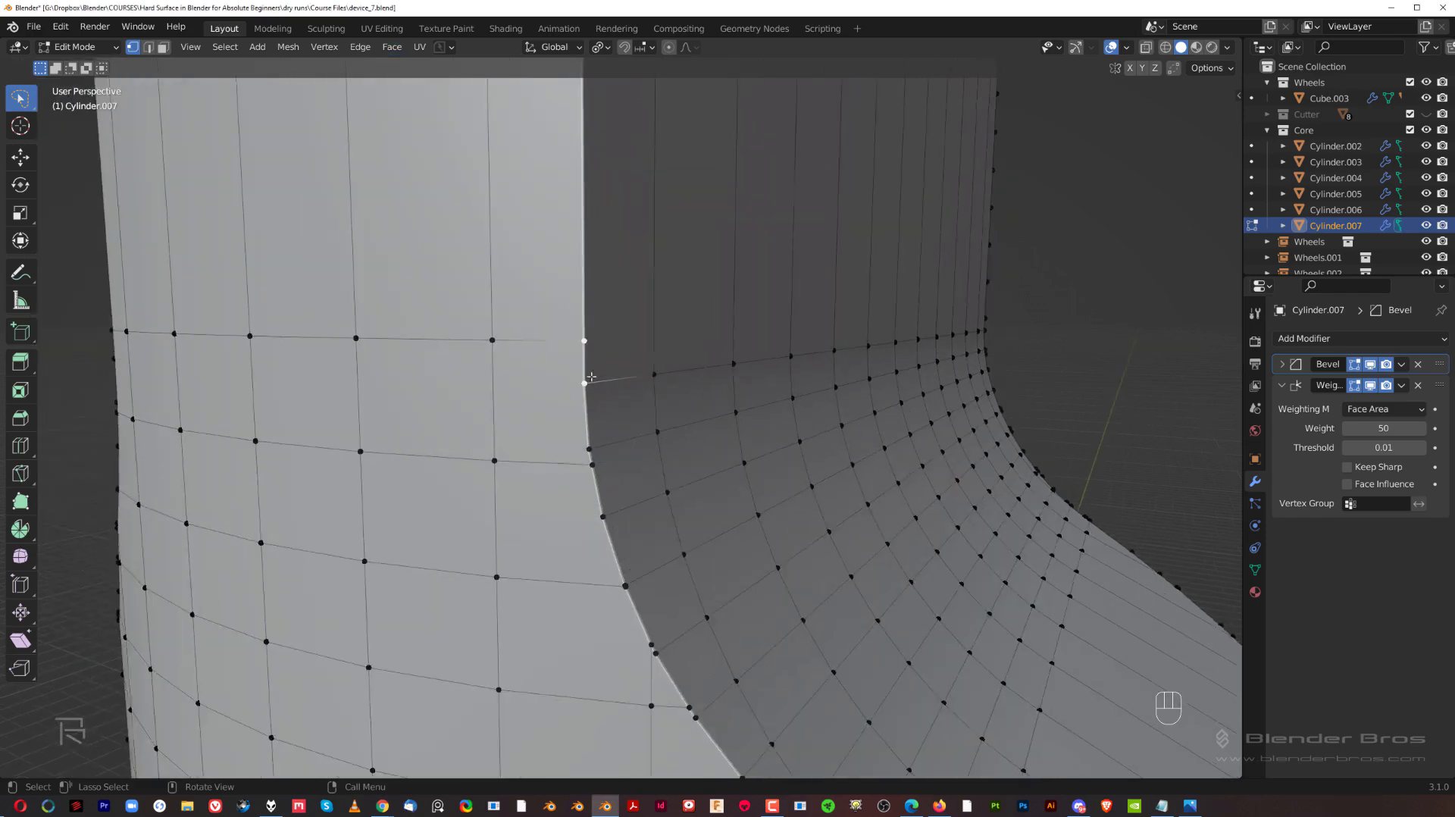
{"action": "left_click", "coordinate": [557, 357], "text": "shift"}
{"action": "left_click", "coordinate": [557, 358], "text": "shift"}
{"action": "key", "text": "1"}
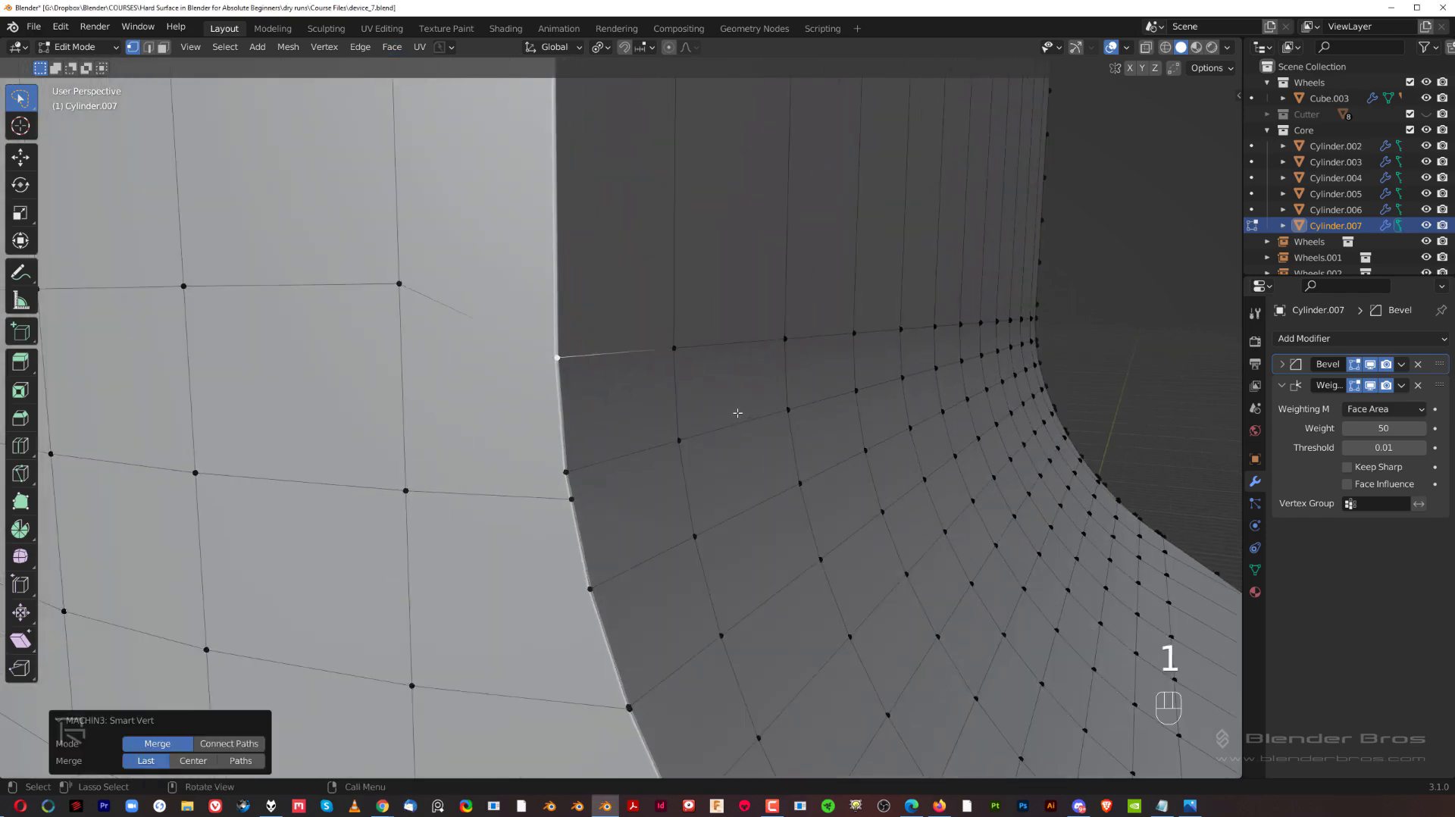
- Merge the next two close vertex pairs down the cut's curved edge using Smart Vert's Last option
{"action": "scroll", "coordinate": [677, 479], "scroll_direction": "down", "scroll_amount": 3}
{"action": "scroll", "coordinate": [625, 367], "scroll_direction": "down", "scroll_amount": 4, "text": "shift"}
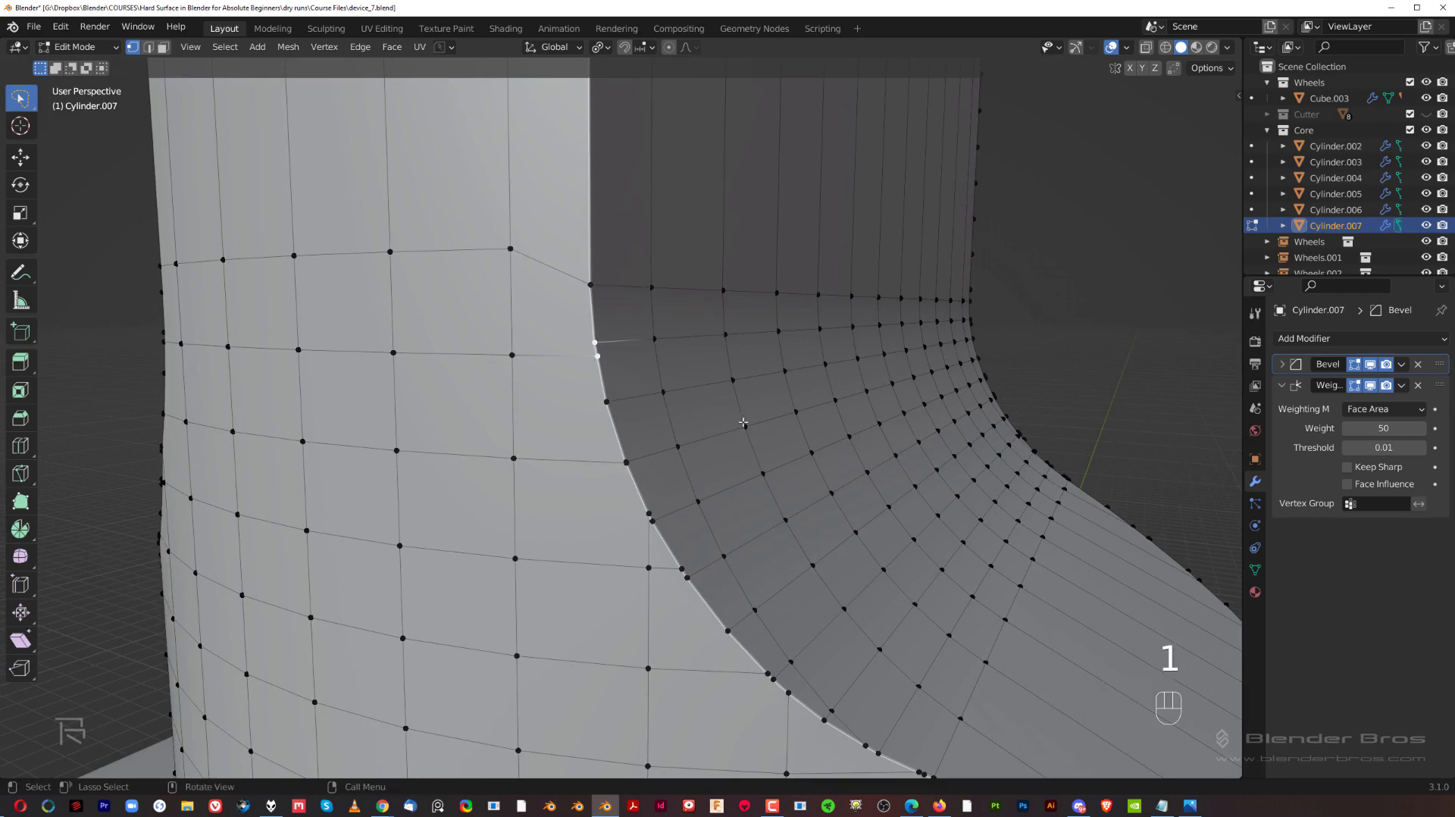
{"action": "key", "text": "1"}
{"action": "scroll", "coordinate": [617, 371], "scroll_direction": "up", "scroll_amount": 3}
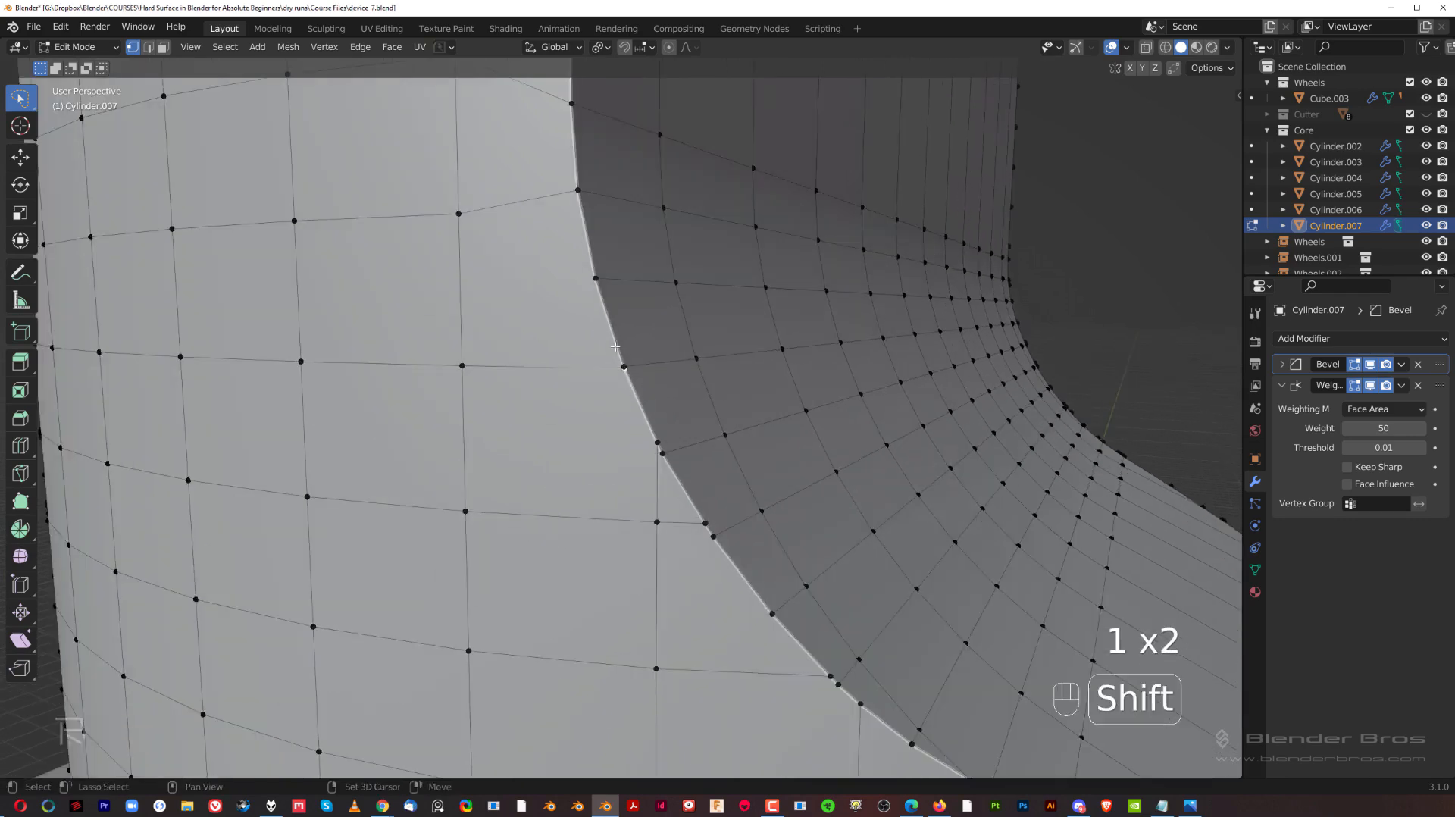
{"action": "key", "text": "1"}
{"action": "middle_click_drag", "start_coordinate": [644, 349], "coordinate": [664, 381], "text": "shift"}
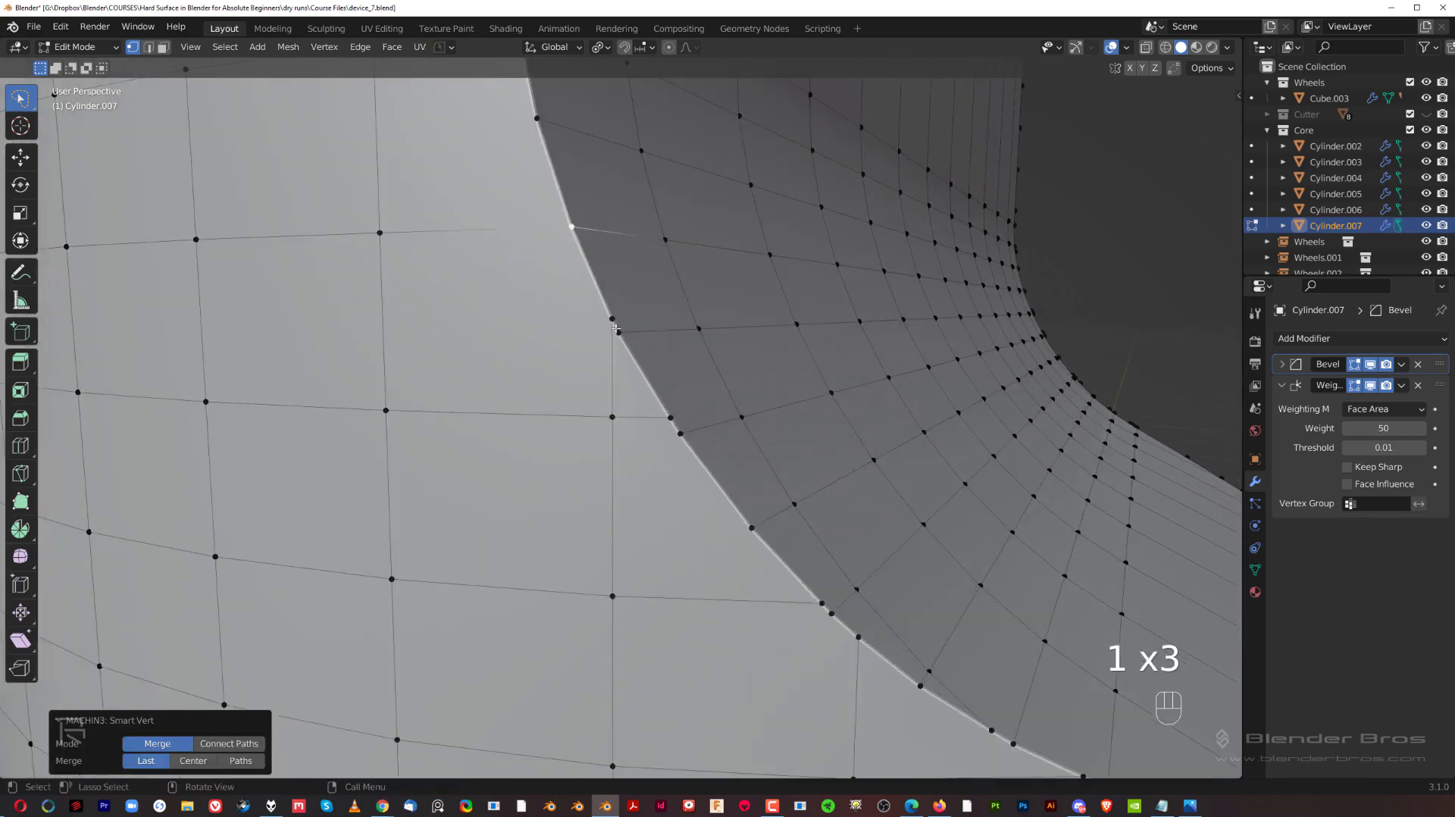
{"action": "middle_click_drag", "start_coordinate": [635, 395], "coordinate": [620, 360], "text": "shift"}
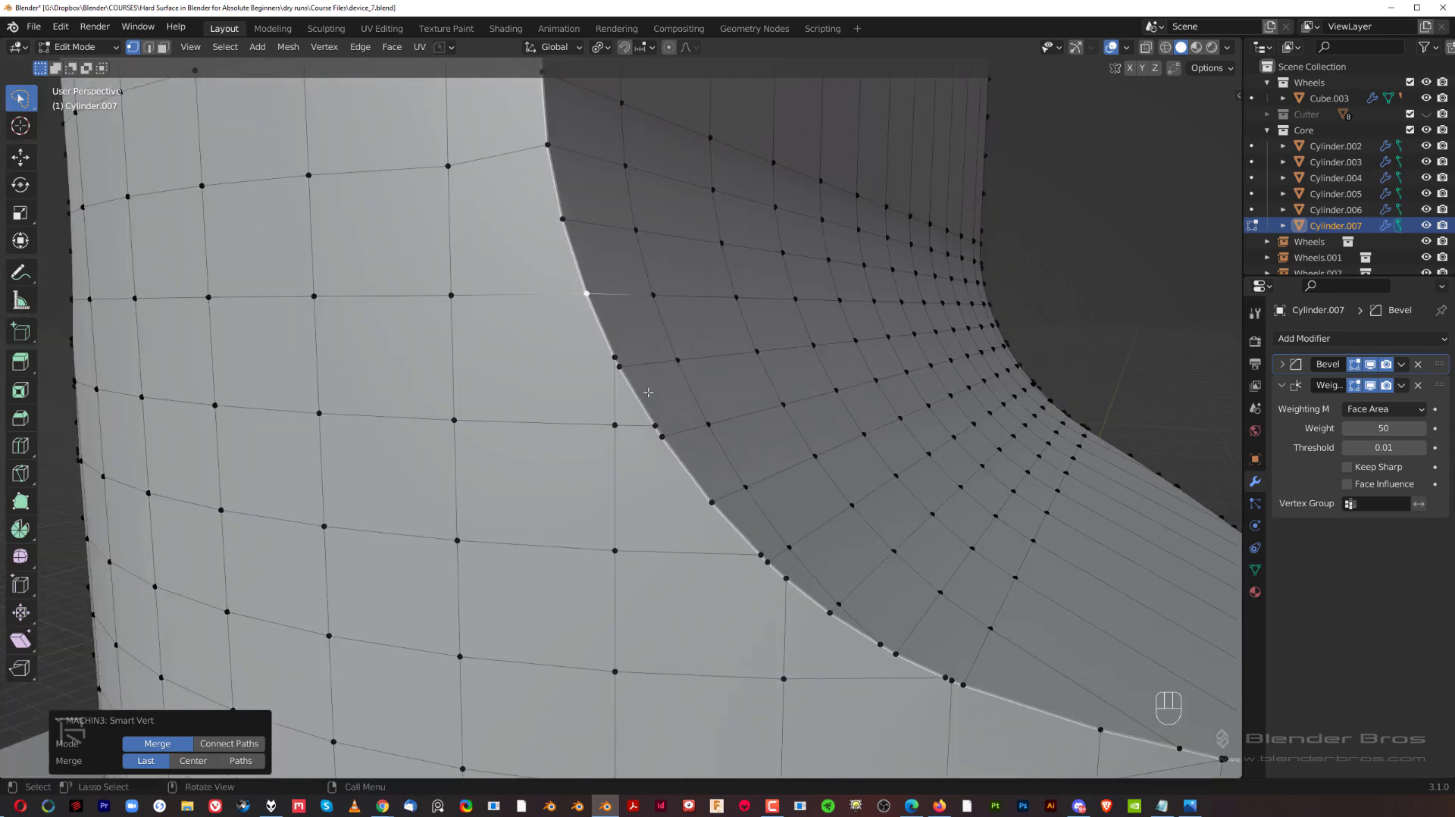
{"action": "scroll", "coordinate": [630, 347], "scroll_direction": "up", "scroll_amount": 2}
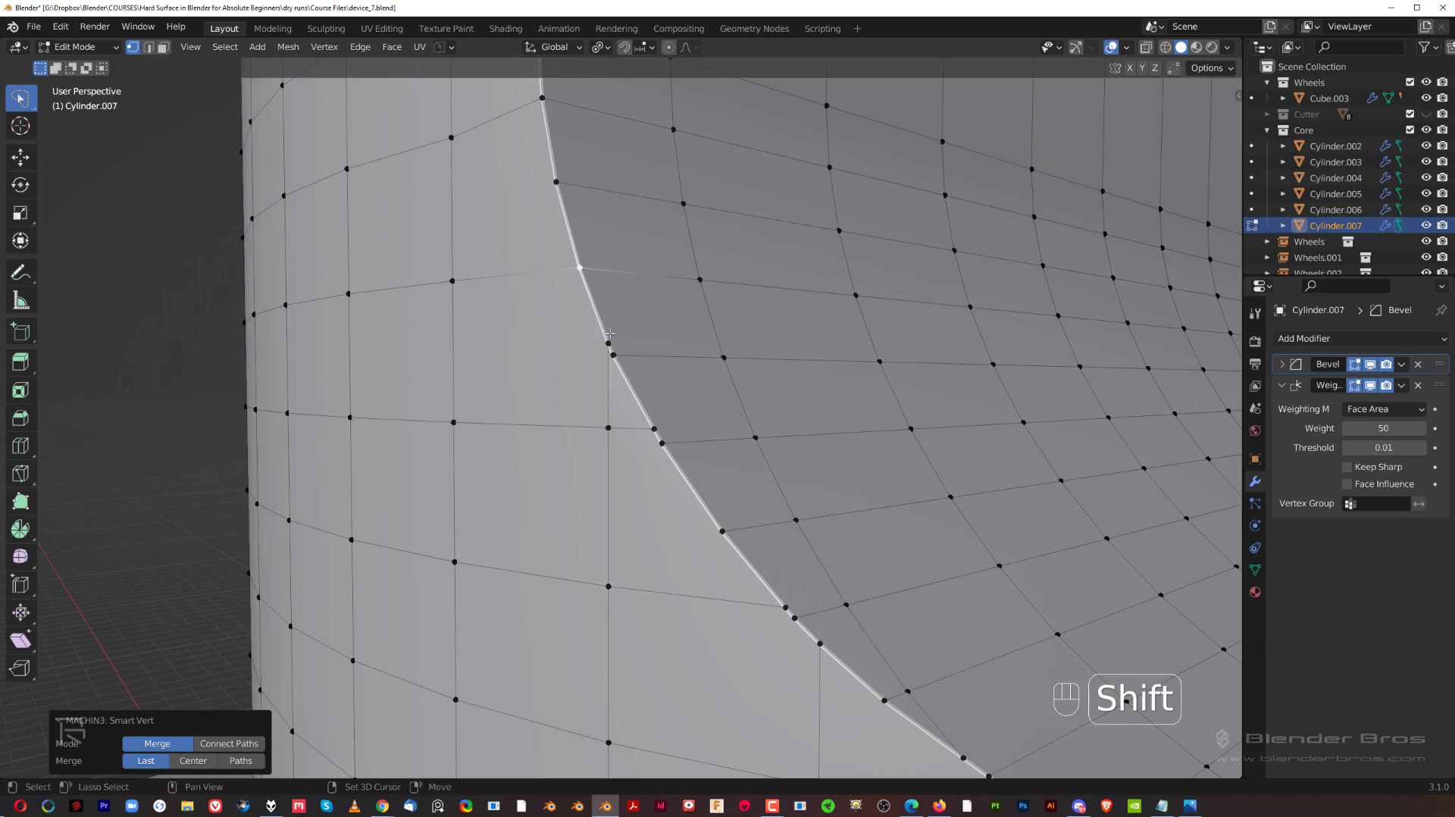
{"action": "key", "text": "shift+1"}
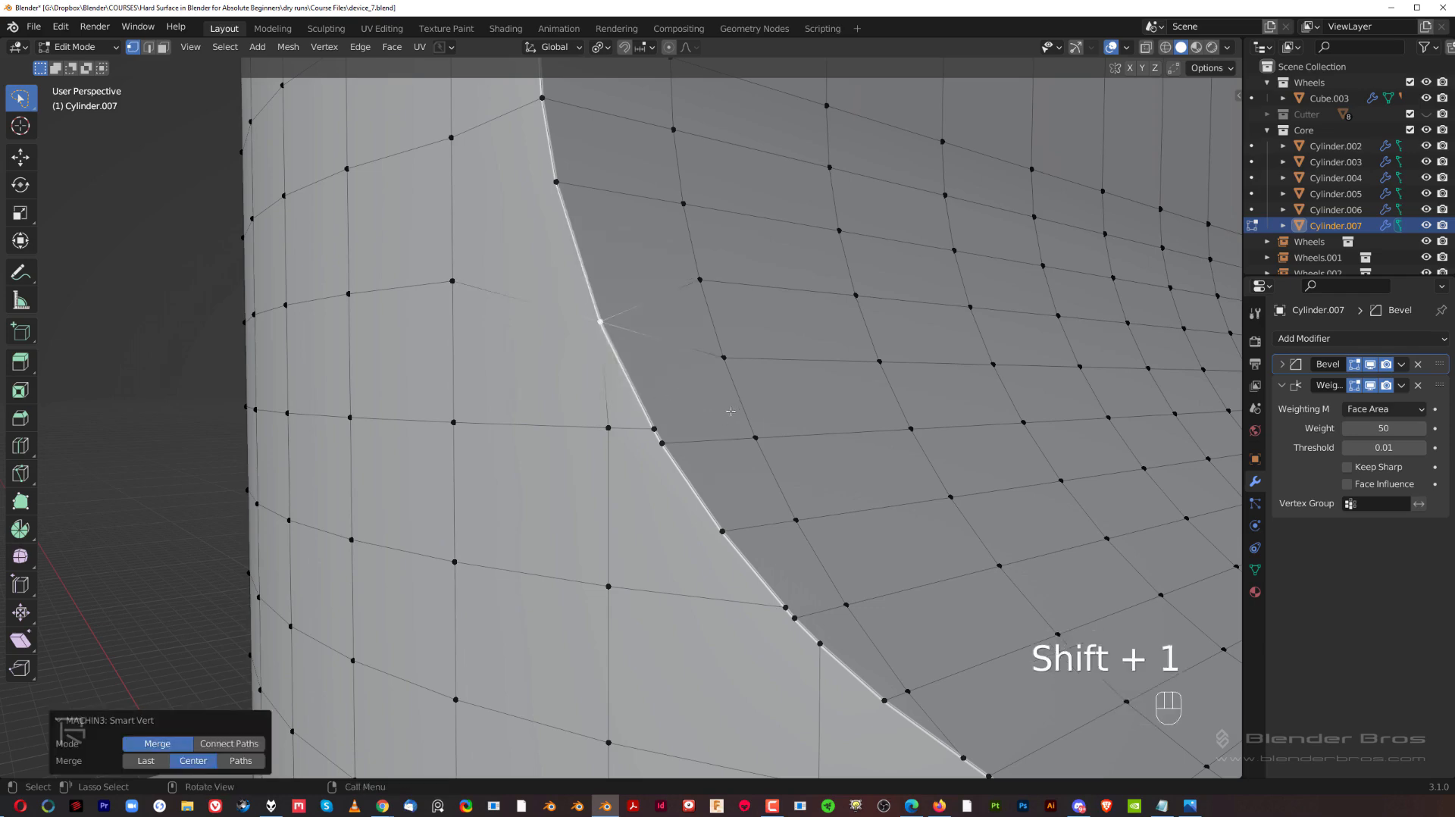
{"action": "key", "text": "ctrl+z"}
- Merge the next two vertex pairs along the curved edge with Smart Vert, the upper at Center and the lower at Last
{"action": "key", "text": "shift+1"}
{"action": "middle_click_drag", "start_coordinate": [603, 351], "coordinate": [713, 426]}
{"action": "left_click", "coordinate": [641, 422]}
{"action": "left_click", "coordinate": [645, 432], "text": "shift"}
{"action": "key", "text": "1"}
- Merge the next close vertex pair further down the curved edge at its center with Smart Vert
{"action": "middle_click_drag", "start_coordinate": [712, 519], "coordinate": [627, 402], "text": "shift"}
{"action": "scroll", "coordinate": [628, 403], "scroll_direction": "up", "scroll_amount": 3}
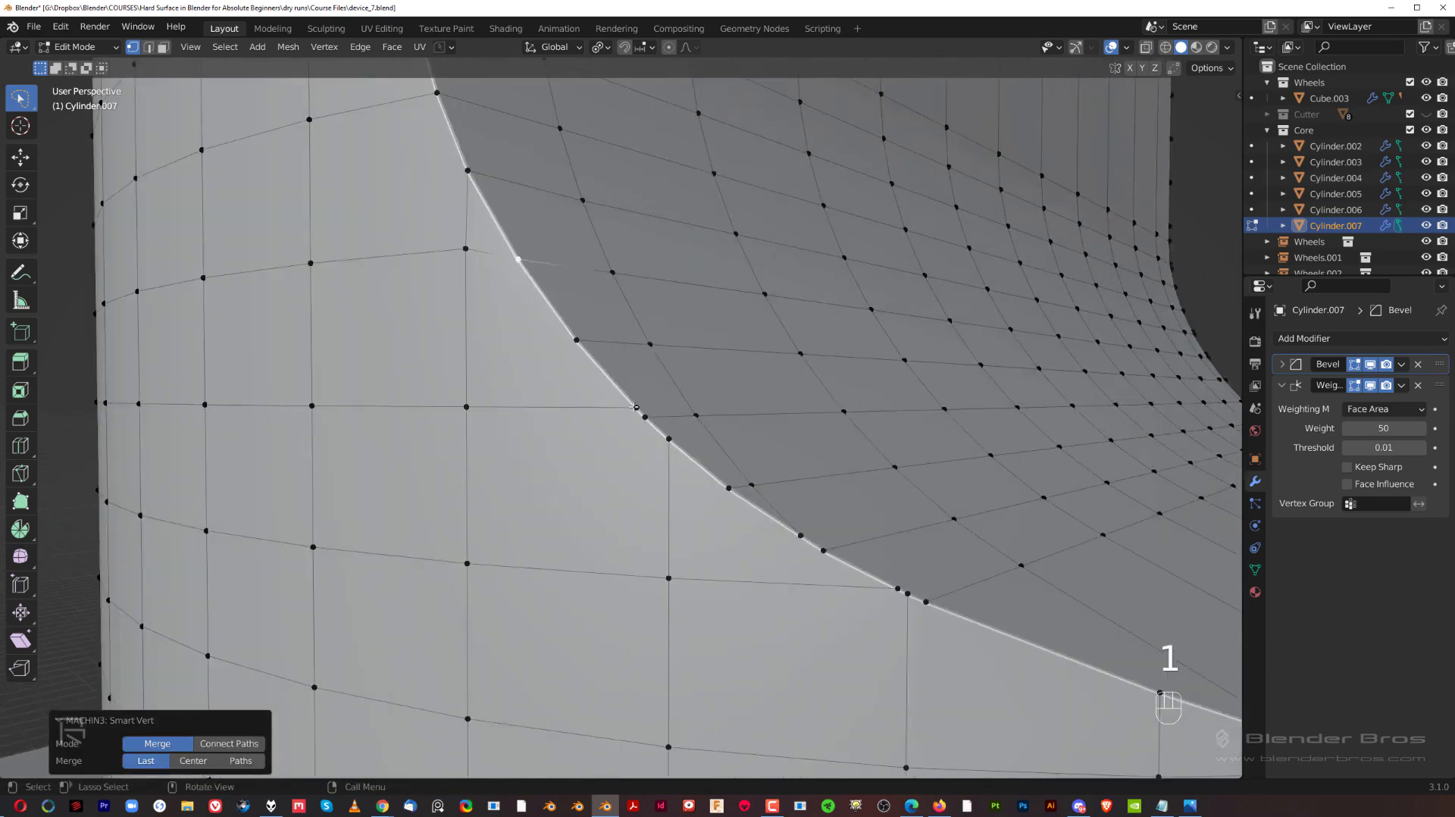
{"action": "left_click", "coordinate": [635, 407]}
{"action": "middle_click_drag", "start_coordinate": [579, 346], "coordinate": [654, 423]}
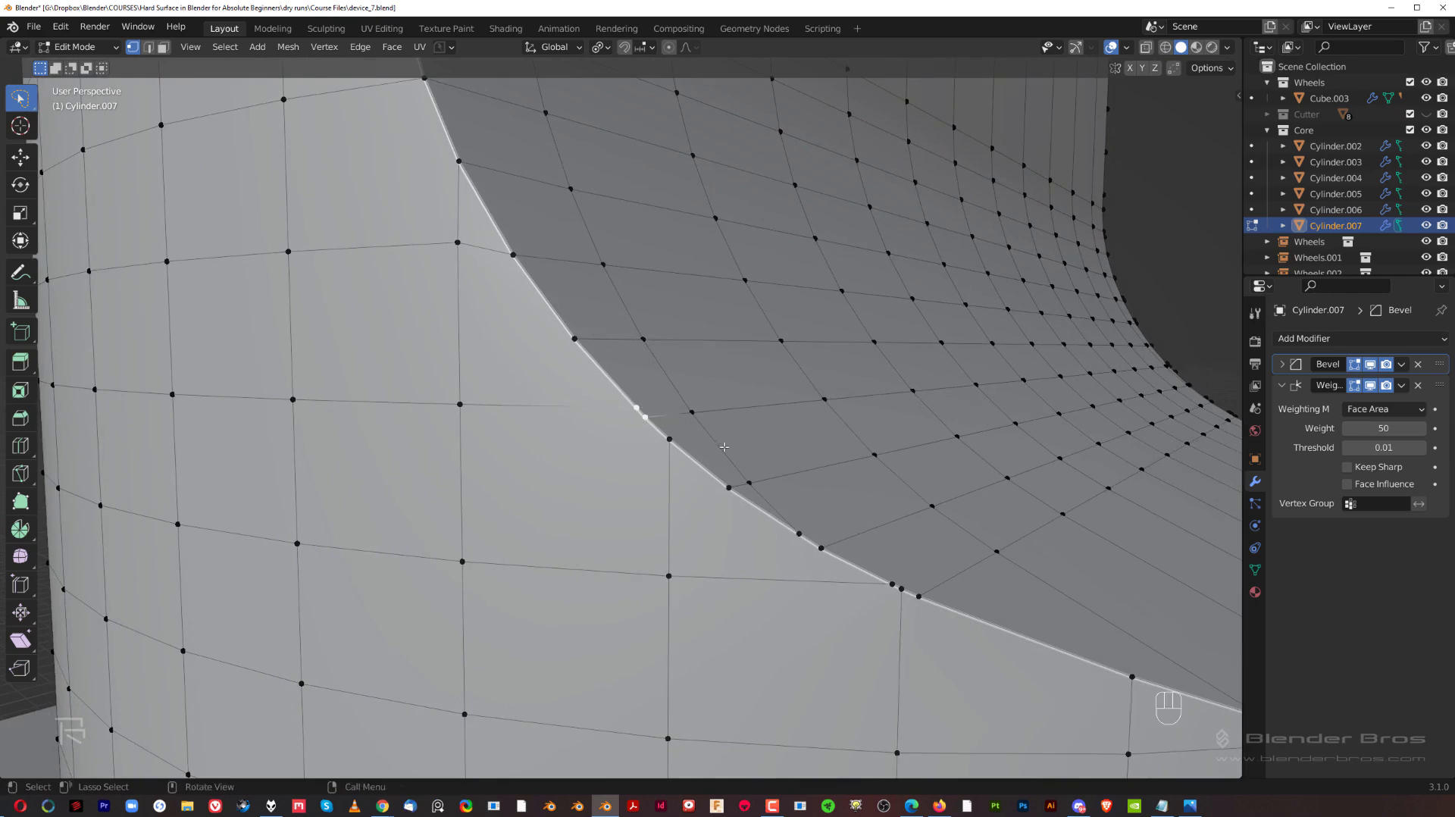
{"action": "key", "text": "shift+1"}
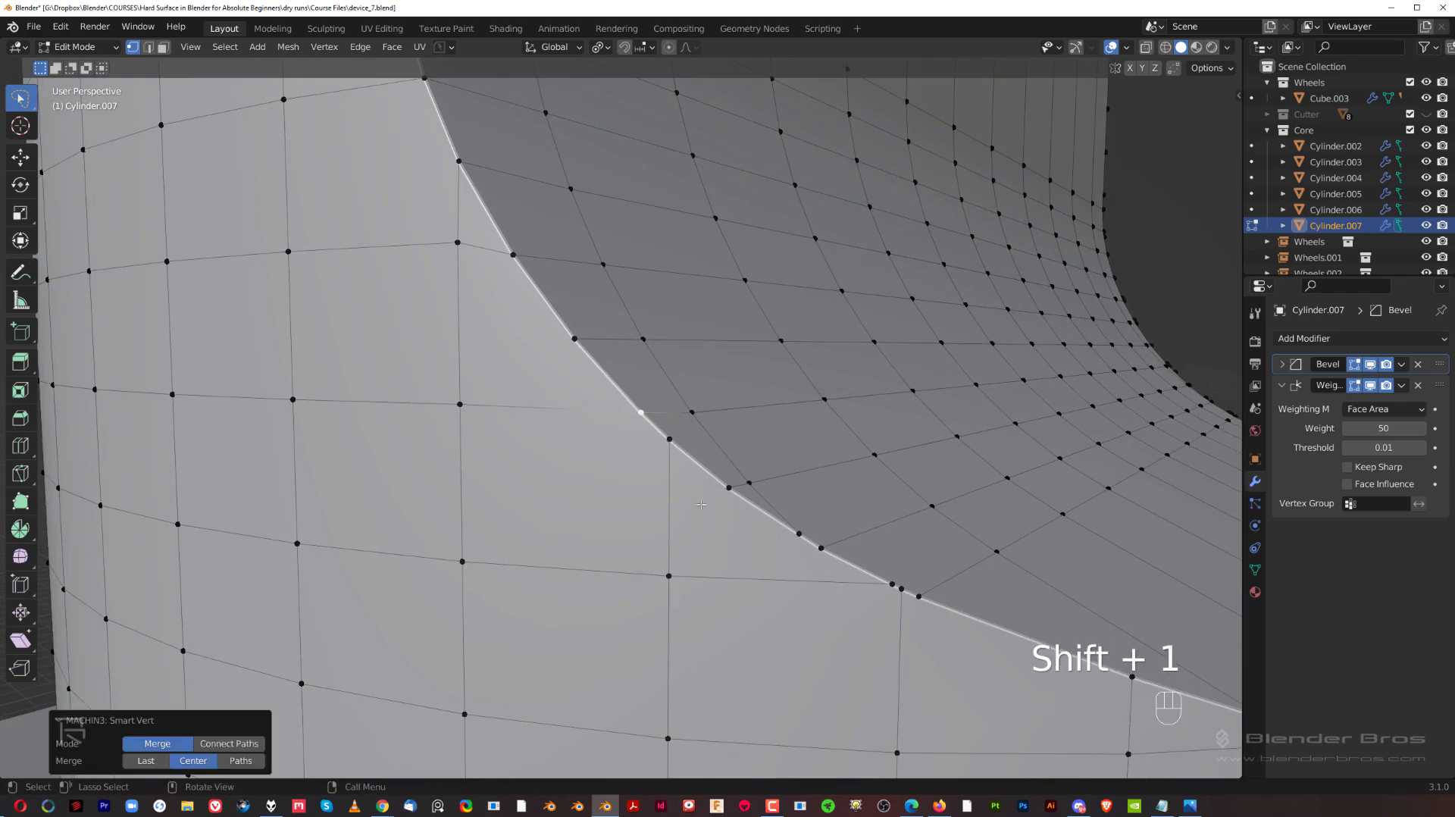
- Merge close vertices on the flatter lower part of the cut's curved edge at their center with Smart Vert
{"action": "middle_click_drag", "start_coordinate": [696, 496], "coordinate": [577, 346]}
{"action": "middle_click_drag", "start_coordinate": [683, 452], "coordinate": [695, 447]}
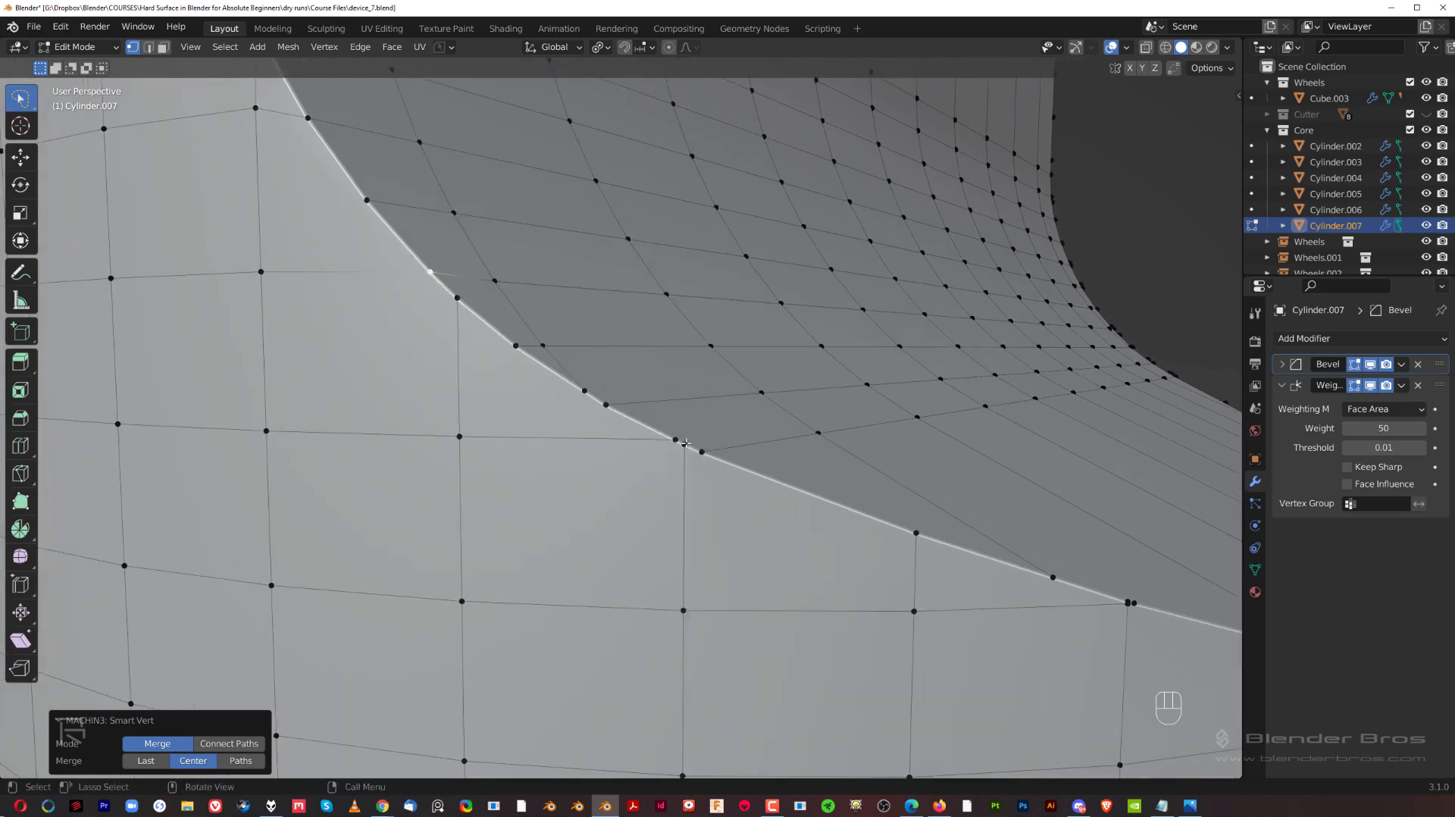
{"action": "left_click", "coordinate": [676, 439]}
{"action": "left_click", "coordinate": [685, 446], "text": "shift"}
{"action": "key", "text": "shift+1"}
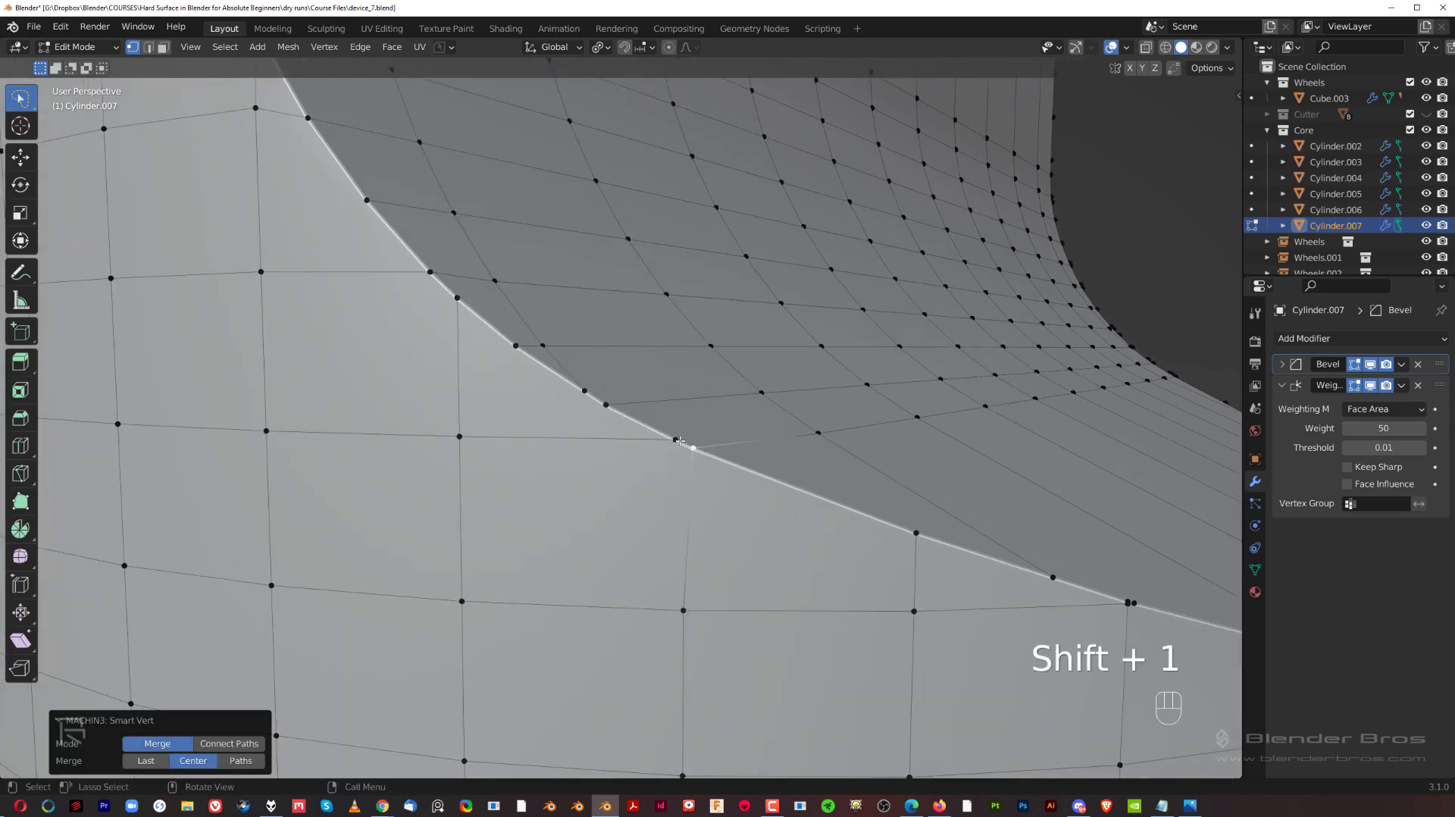
{"action": "middle_click_drag", "start_coordinate": [620, 440], "coordinate": [602, 397]}
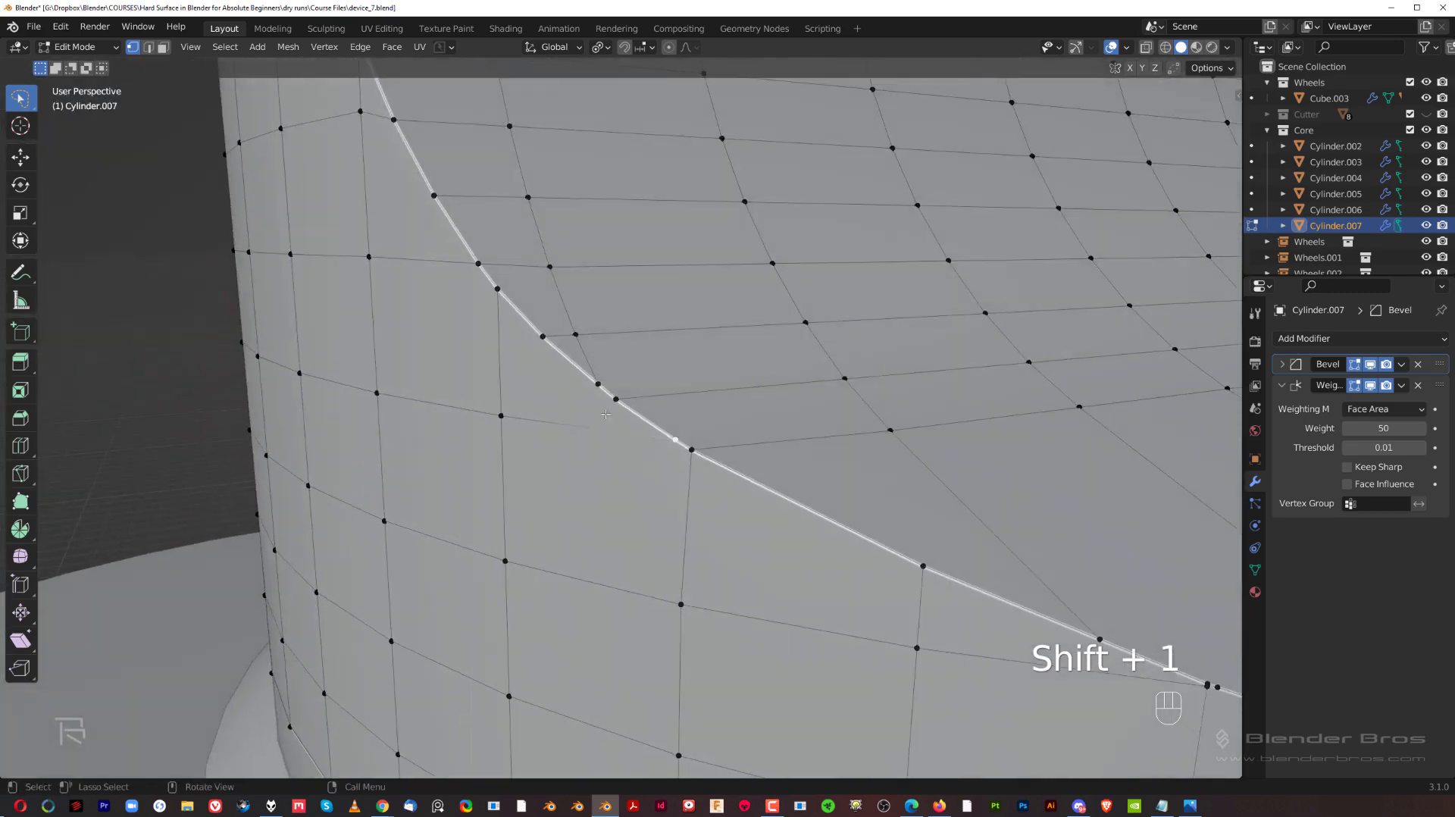
- Dissolve the vertical edge line on the cut face that runs closest to the curved edge
{"action": "scroll", "coordinate": [602, 396], "scroll_direction": "down", "scroll_amount": 4}
{"action": "key", "text": "Tab"}
{"action": "middle_click_drag", "start_coordinate": [583, 325], "coordinate": [686, 402], "text": "shift"}
{"action": "key", "text": "x"}
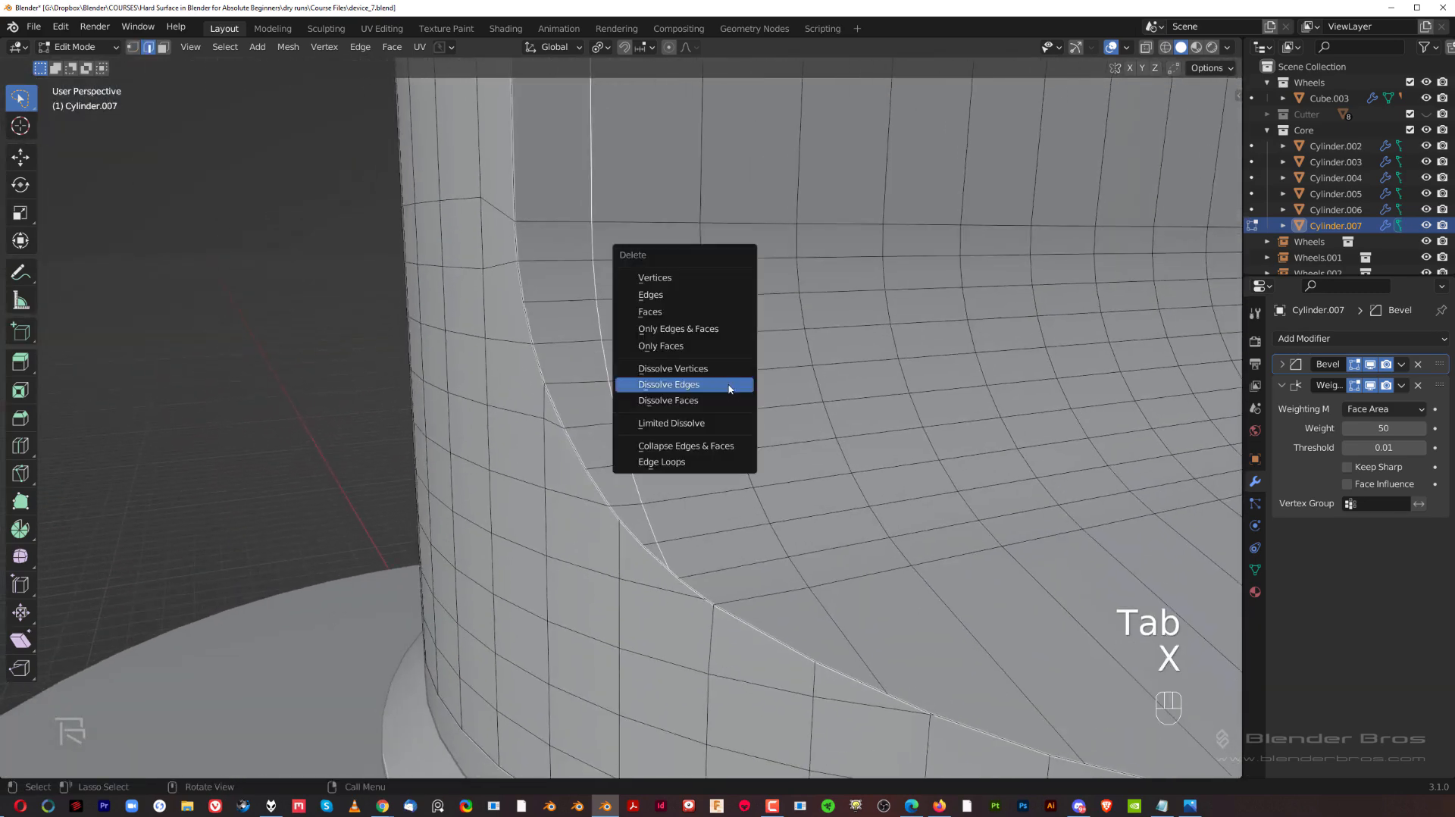
{"action": "left_click", "coordinate": [730, 388]}
{"action": "scroll", "coordinate": [730, 388], "scroll_direction": "down", "scroll_amount": 4}
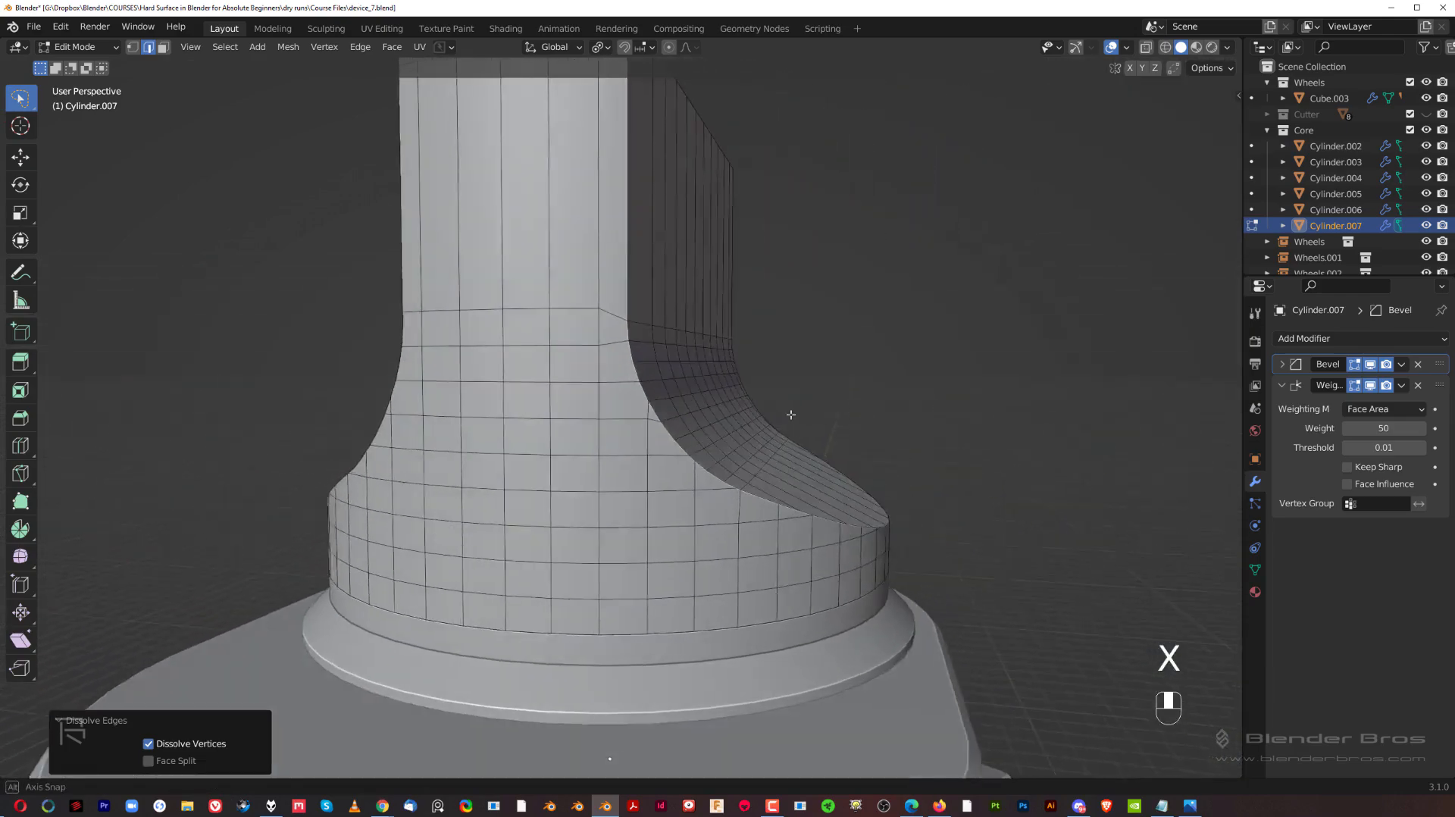
- Examine the cylinder's shading on both sides of the cut in Object Mode
{"action": "scroll", "coordinate": [686, 402], "scroll_direction": "up", "scroll_amount": 4}
{"action": "key", "text": "Tab"}
{"action": "scroll", "coordinate": [662, 318], "scroll_direction": "down", "scroll_amount": 4}
{"action": "key", "text": "Tab"}
{"action": "scroll", "coordinate": [664, 251], "scroll_direction": "down", "scroll_amount": 2}
{"action": "middle_click_drag", "start_coordinate": [663, 250], "coordinate": [673, 286]}
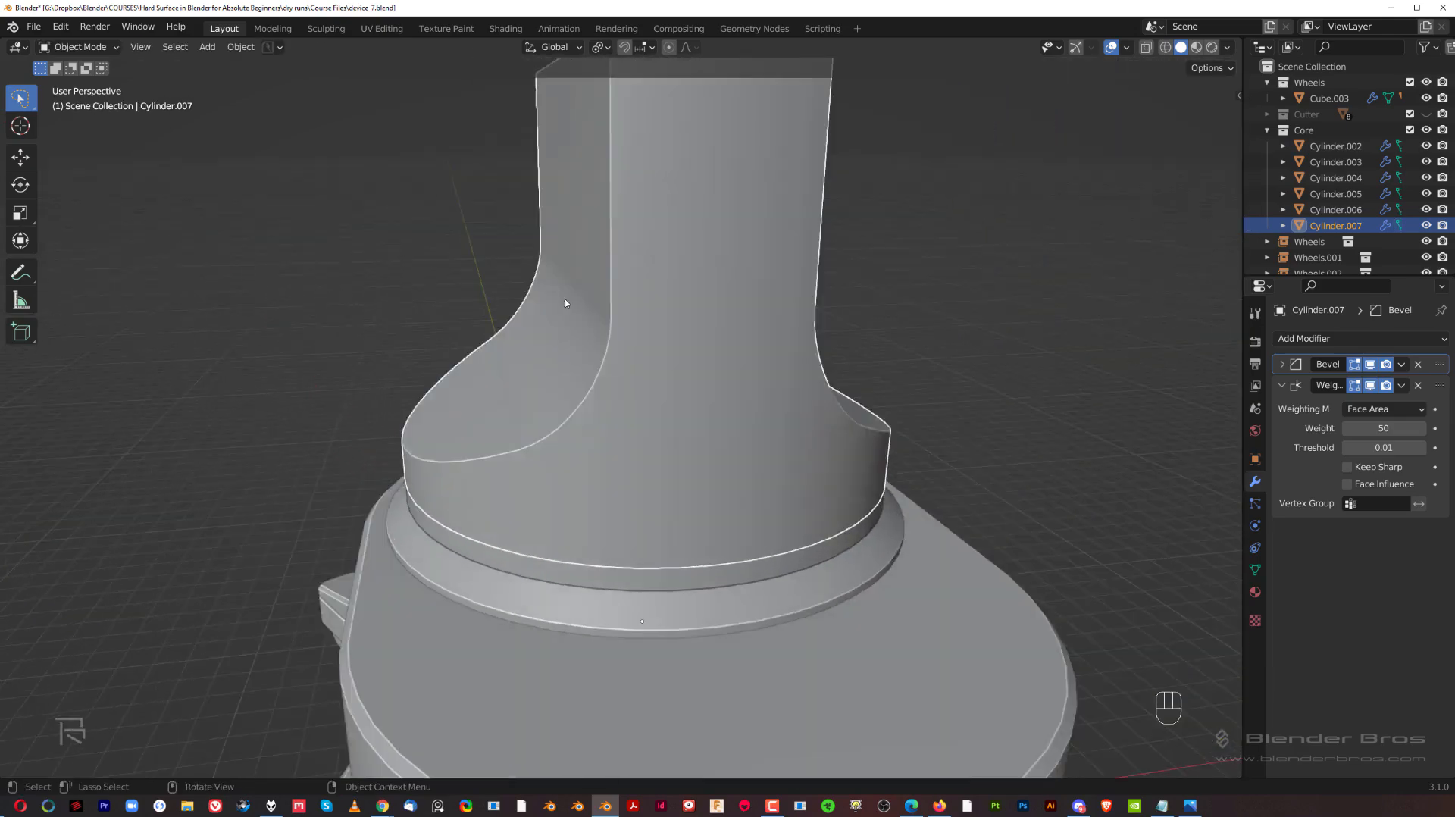
{"action": "middle_click_drag", "start_coordinate": [788, 391], "coordinate": [752, 391]}
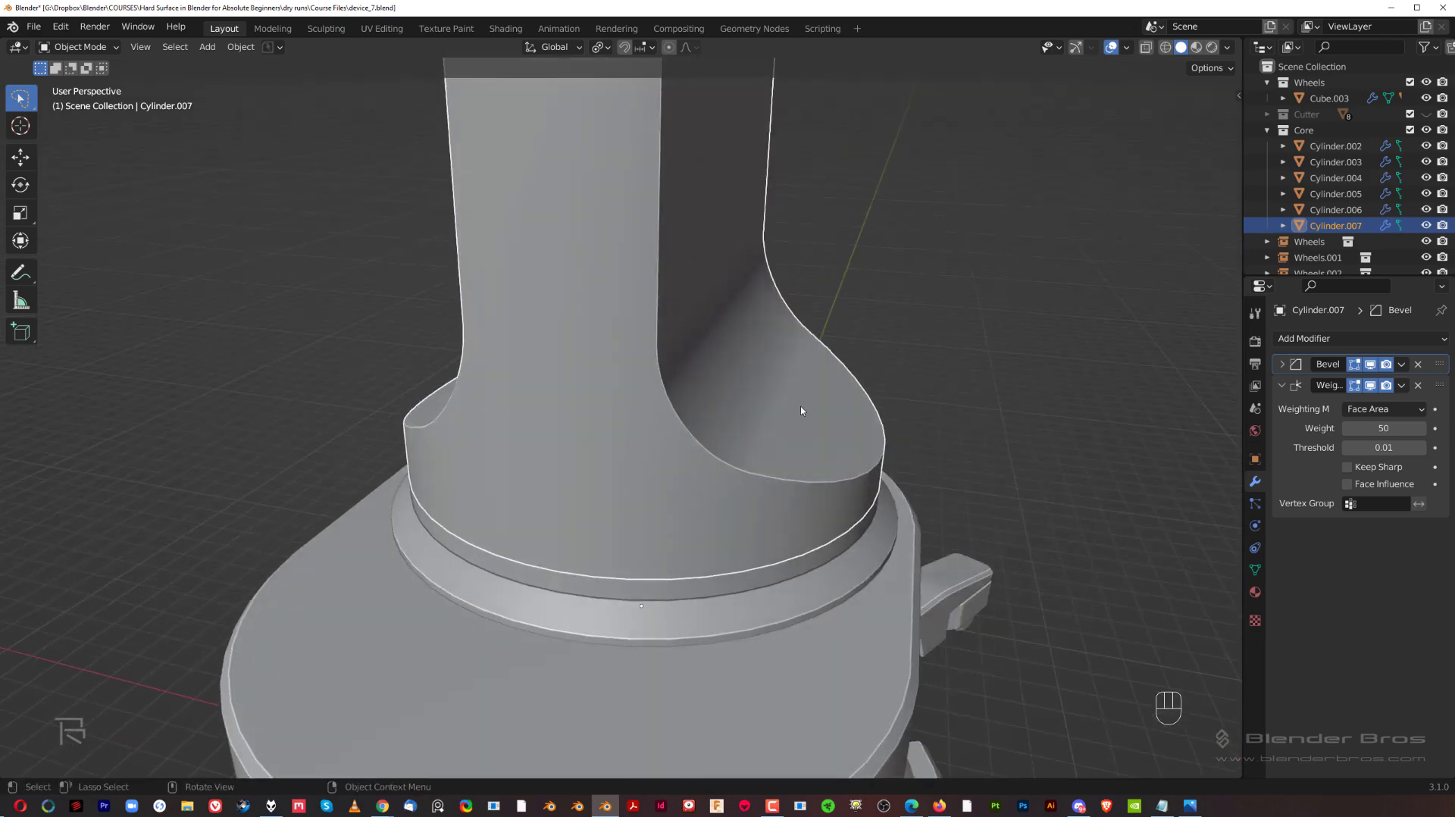
{"action": "middle_click_drag", "start_coordinate": [868, 401], "coordinate": [728, 375]}
- Dissolve the horizontal edge loop on the cylinder's outer wall that meets the middle of the cut's curved edge
{"action": "scroll", "coordinate": [685, 422], "scroll_direction": "up", "scroll_amount": 3}
{"action": "key", "text": "Tab"}
{"action": "mouse_move", "coordinate": [686, 423]}
{"action": "middle_mouse_down"}
{"action": "mouse_move", "coordinate": [556, 463]}
{"action": "mouse_move", "coordinate": [706, 429]}
{"action": "middle_mouse_up"}
{"action": "scroll", "coordinate": [560, 461], "scroll_direction": "up", "scroll_amount": 4}
{"action": "key", "text": "Tab"}
{"action": "left_click", "coordinate": [558, 413]}
{"action": "scroll", "coordinate": [570, 443], "scroll_direction": "down", "scroll_amount": 3}
{"action": "key", "text": "x"}
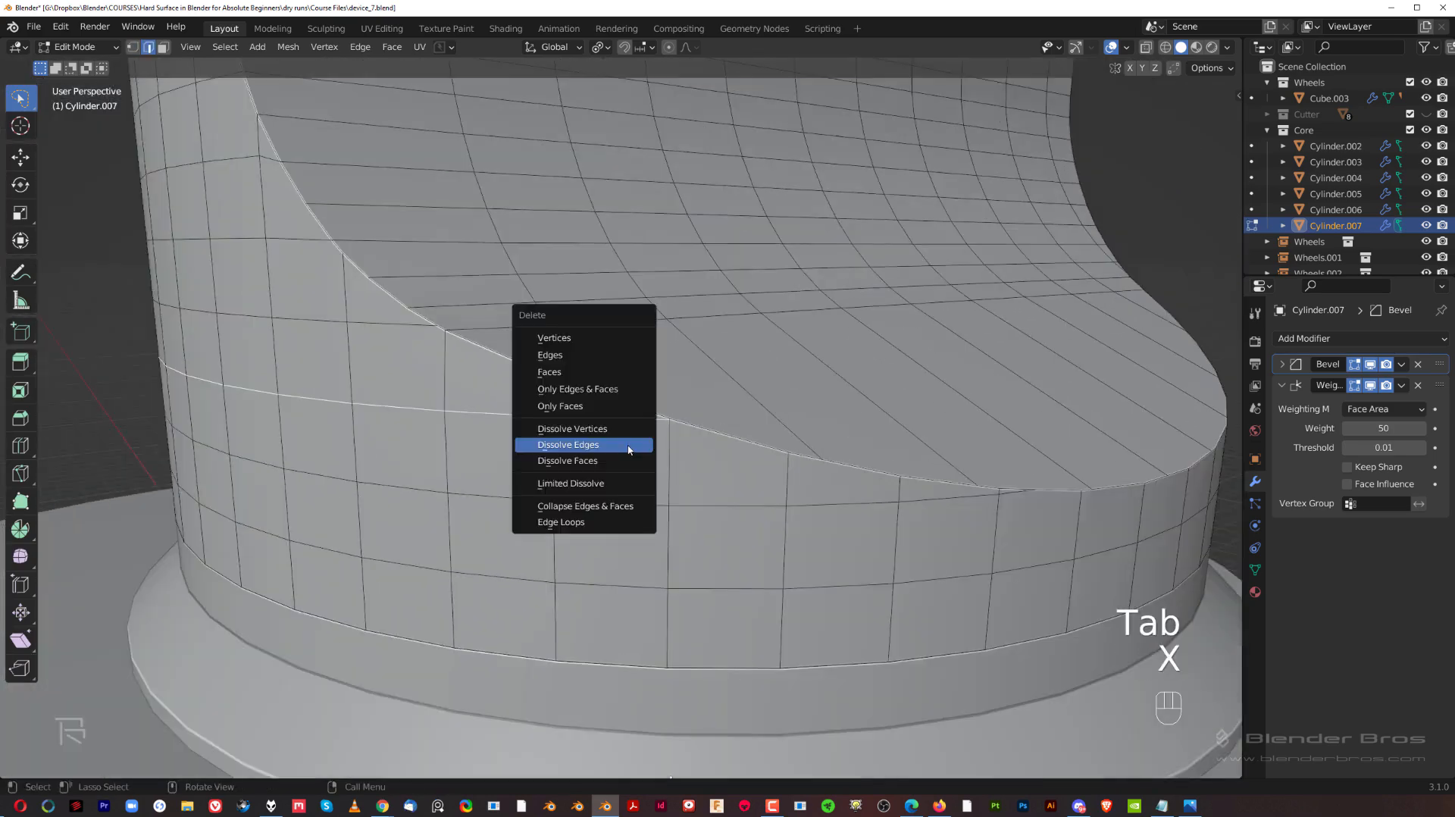
{"action": "left_click", "coordinate": [628, 444]}
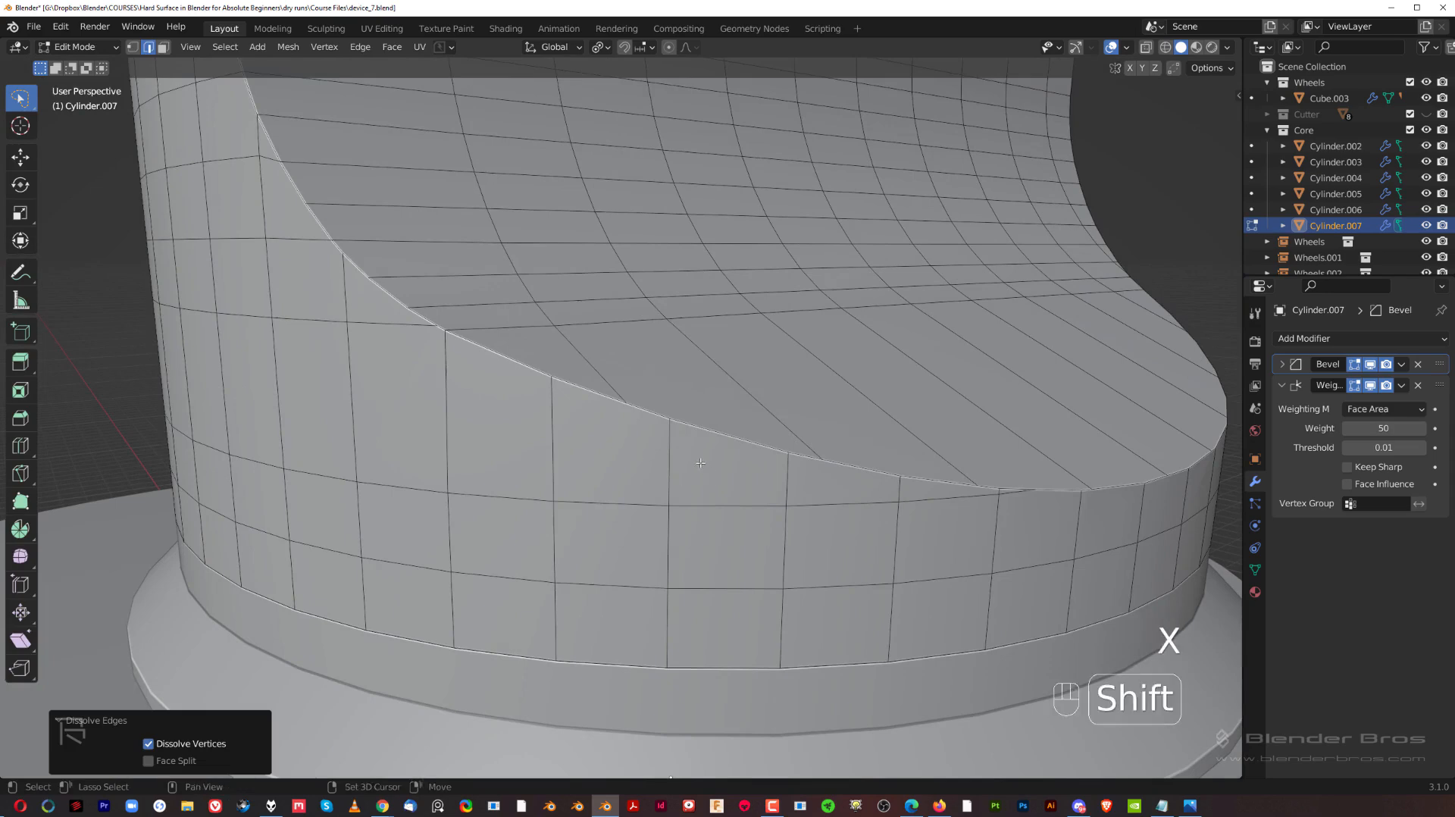
- Merge the stray vertex on the curved edge into the neighbouring wall vertex with Smart Vert set to Last
{"action": "scroll", "coordinate": [701, 463], "scroll_direction": "up", "scroll_amount": 2}
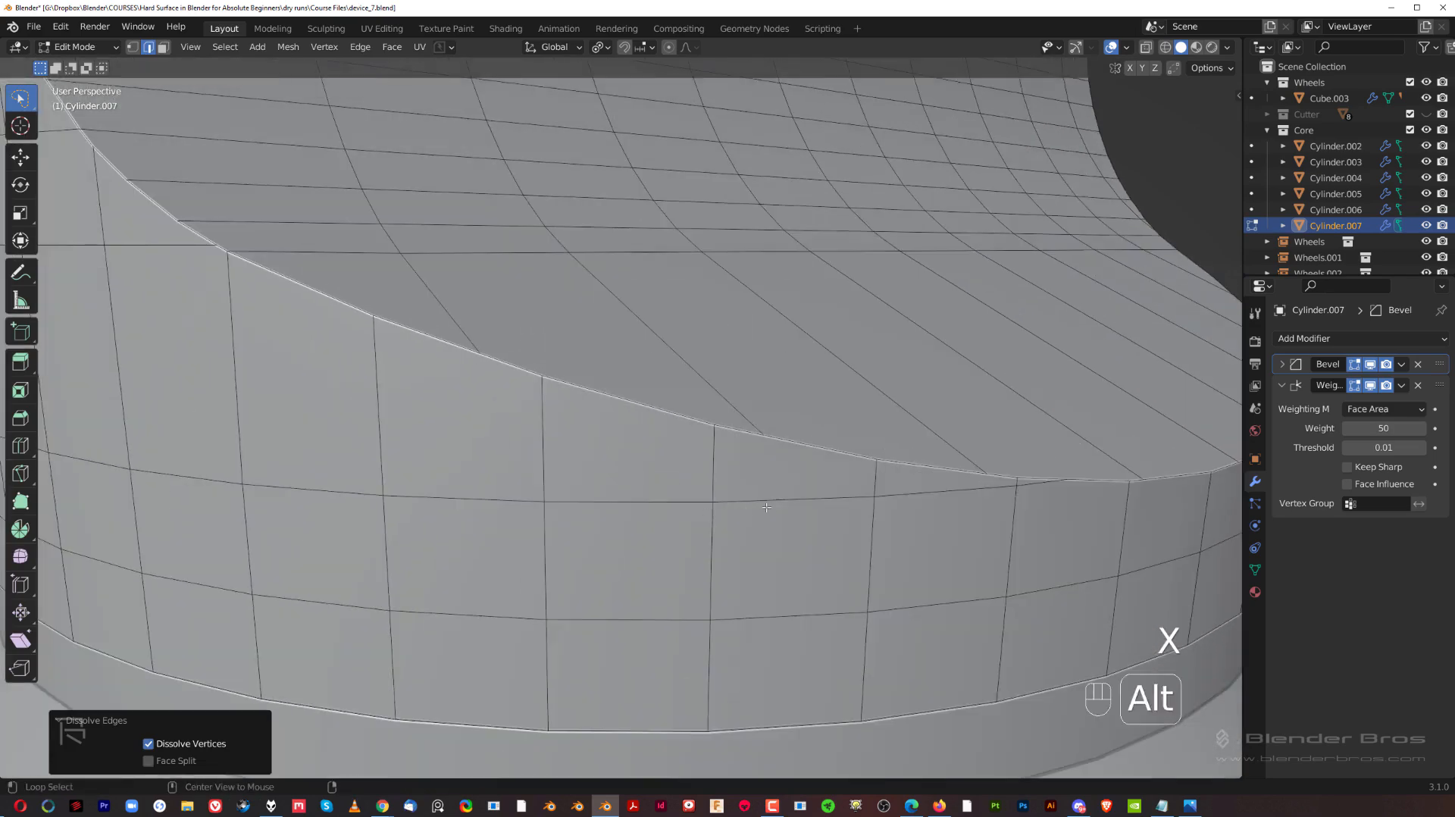
{"action": "middle_click_drag", "start_coordinate": [971, 496], "coordinate": [949, 543], "text": "shift"}
{"action": "scroll", "coordinate": [749, 470], "scroll_direction": "up", "scroll_amount": 1}
{"action": "left_click", "coordinate": [747, 470], "text": "alt"}
{"action": "scroll", "coordinate": [684, 357], "scroll_direction": "down", "scroll_amount": 2}
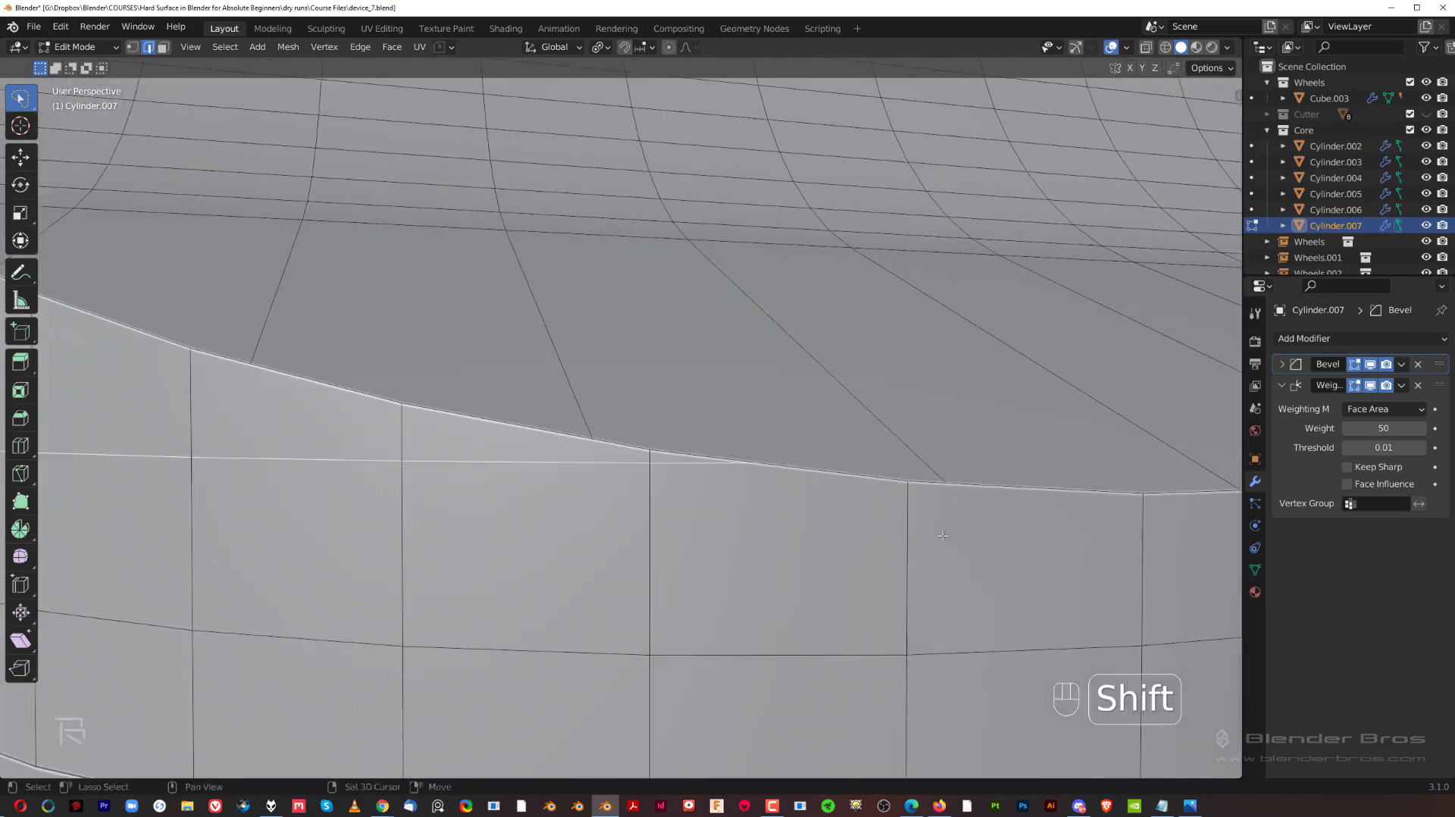
{"action": "key", "text": "Tab"}
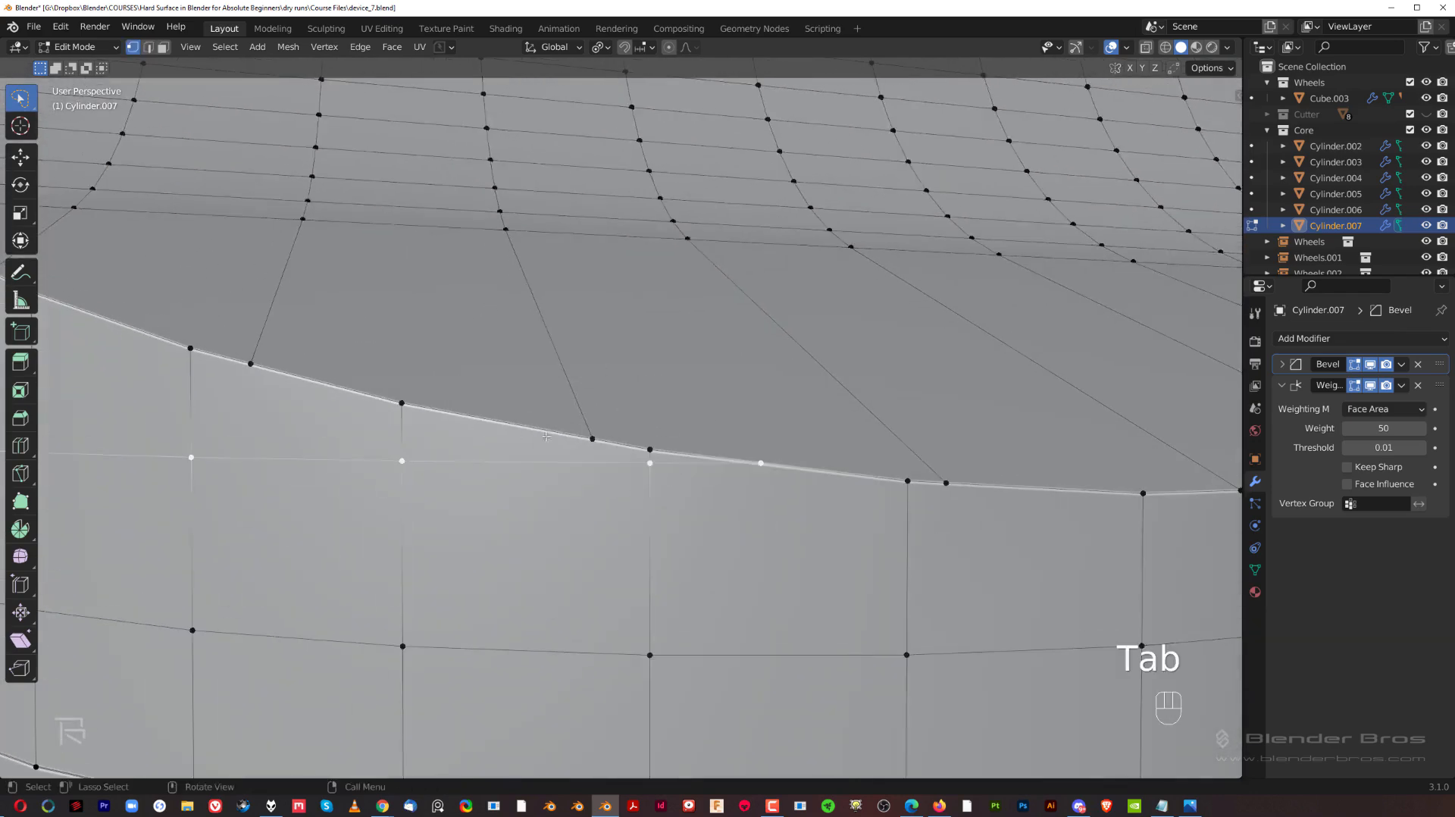
{"action": "left_click", "coordinate": [602, 429], "text": "shift"}
{"action": "key", "text": "1"}
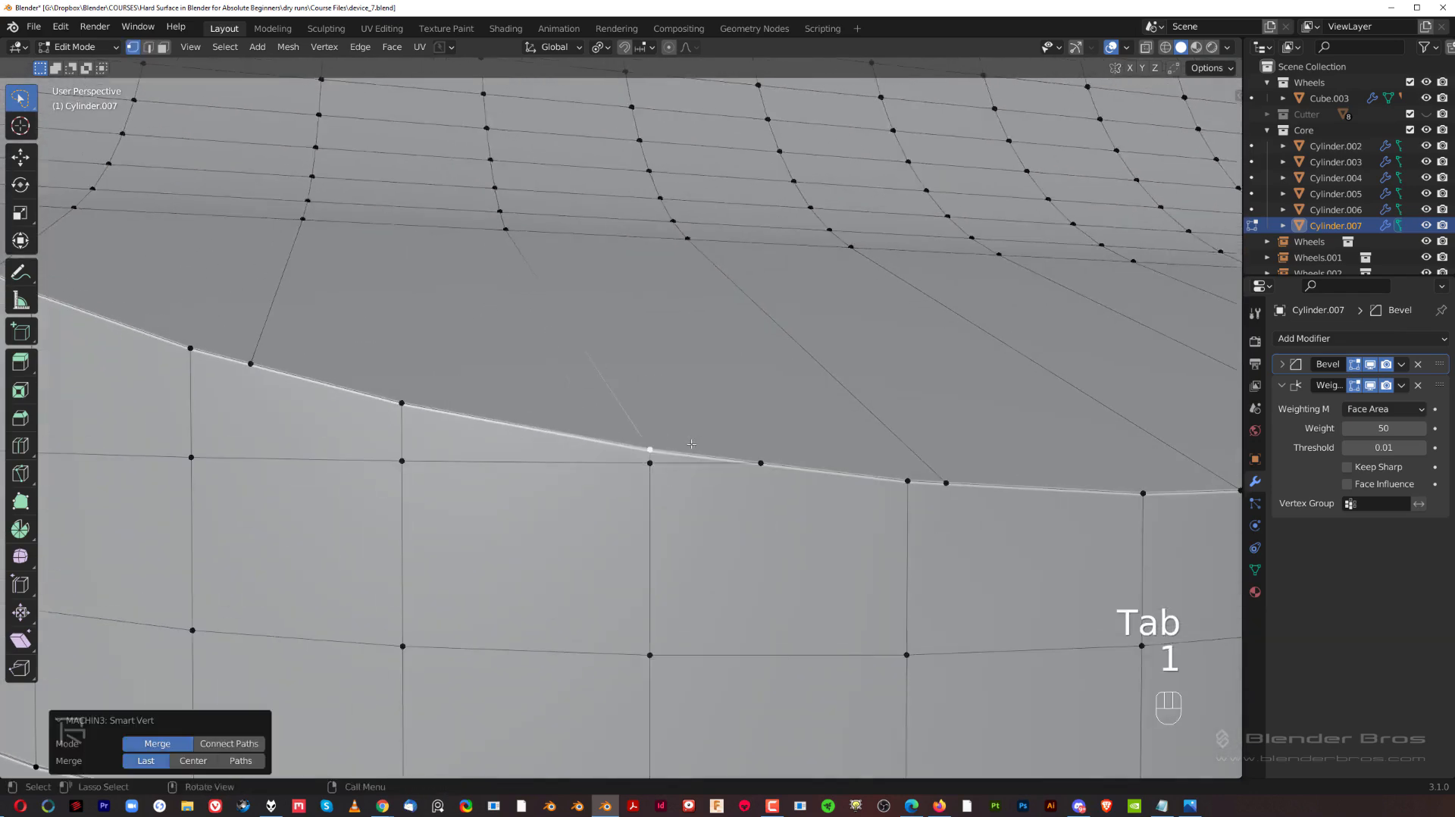
- Dissolve the horizontal wall edge loop running just below the curved edge of the cut
{"action": "scroll", "coordinate": [621, 383], "scroll_direction": "down", "scroll_amount": 3}
{"action": "key", "text": "Tab"}
{"action": "left_click", "coordinate": [578, 441], "text": "alt"}
{"action": "key", "text": "x"}
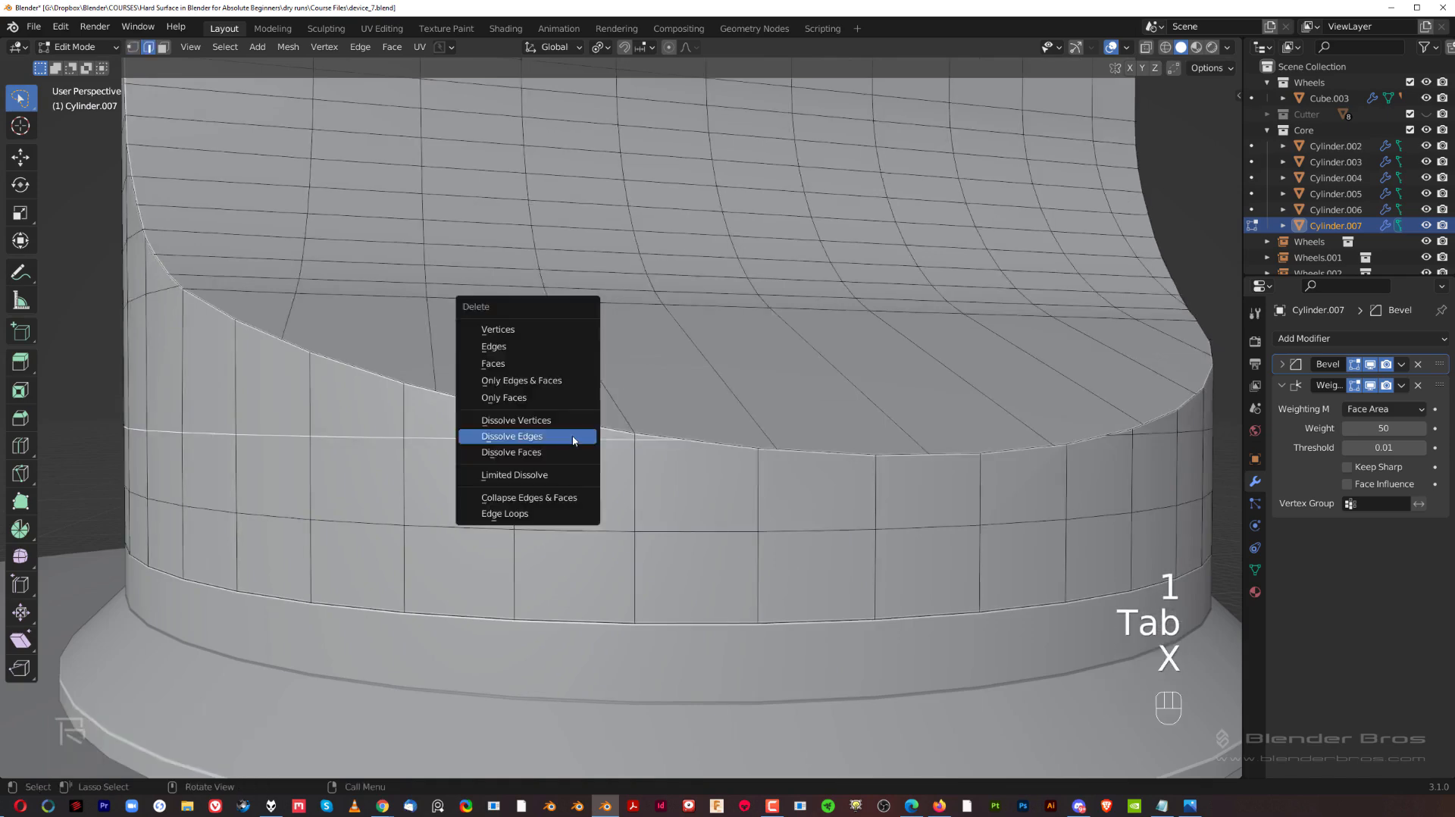
{"action": "left_click", "coordinate": [578, 443]}
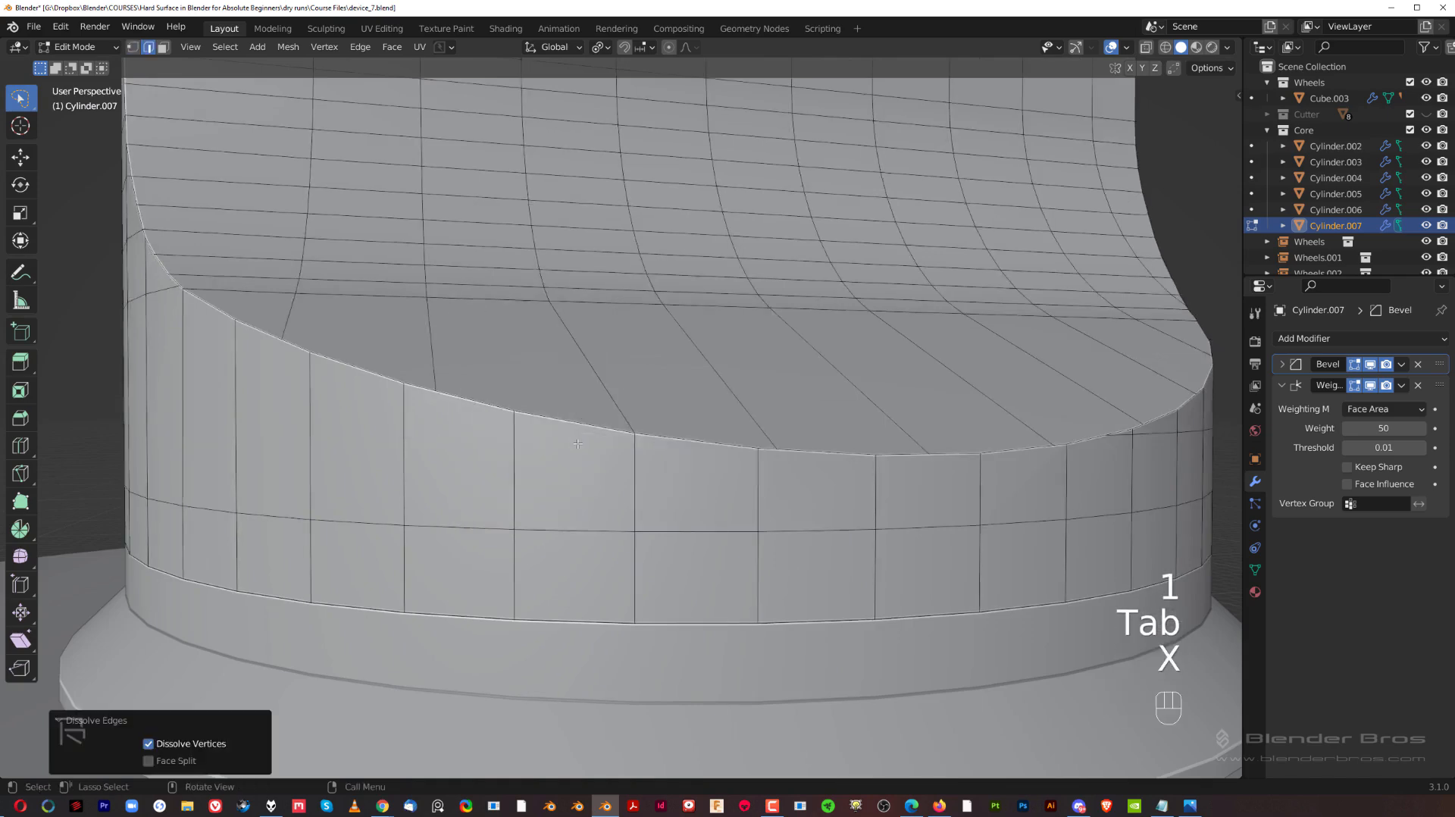
- Merge two more stray vertices along the lowest part of the curved edge into adjacent wall vertices, using Smart Vert's Last option
{"action": "scroll", "coordinate": [578, 444], "scroll_direction": "down", "scroll_amount": 2}
{"action": "middle_click_drag", "start_coordinate": [578, 444], "coordinate": [507, 431], "text": "shift"}
{"action": "scroll", "coordinate": [506, 430], "scroll_direction": "up", "scroll_amount": 1}
{"action": "key", "text": "Tab"}
{"action": "left_click", "coordinate": [638, 429]}
{"action": "left_click", "coordinate": [623, 428], "text": "shift"}
{"action": "key", "text": "1"}
{"action": "middle_click_drag", "start_coordinate": [624, 428], "coordinate": [569, 429]}
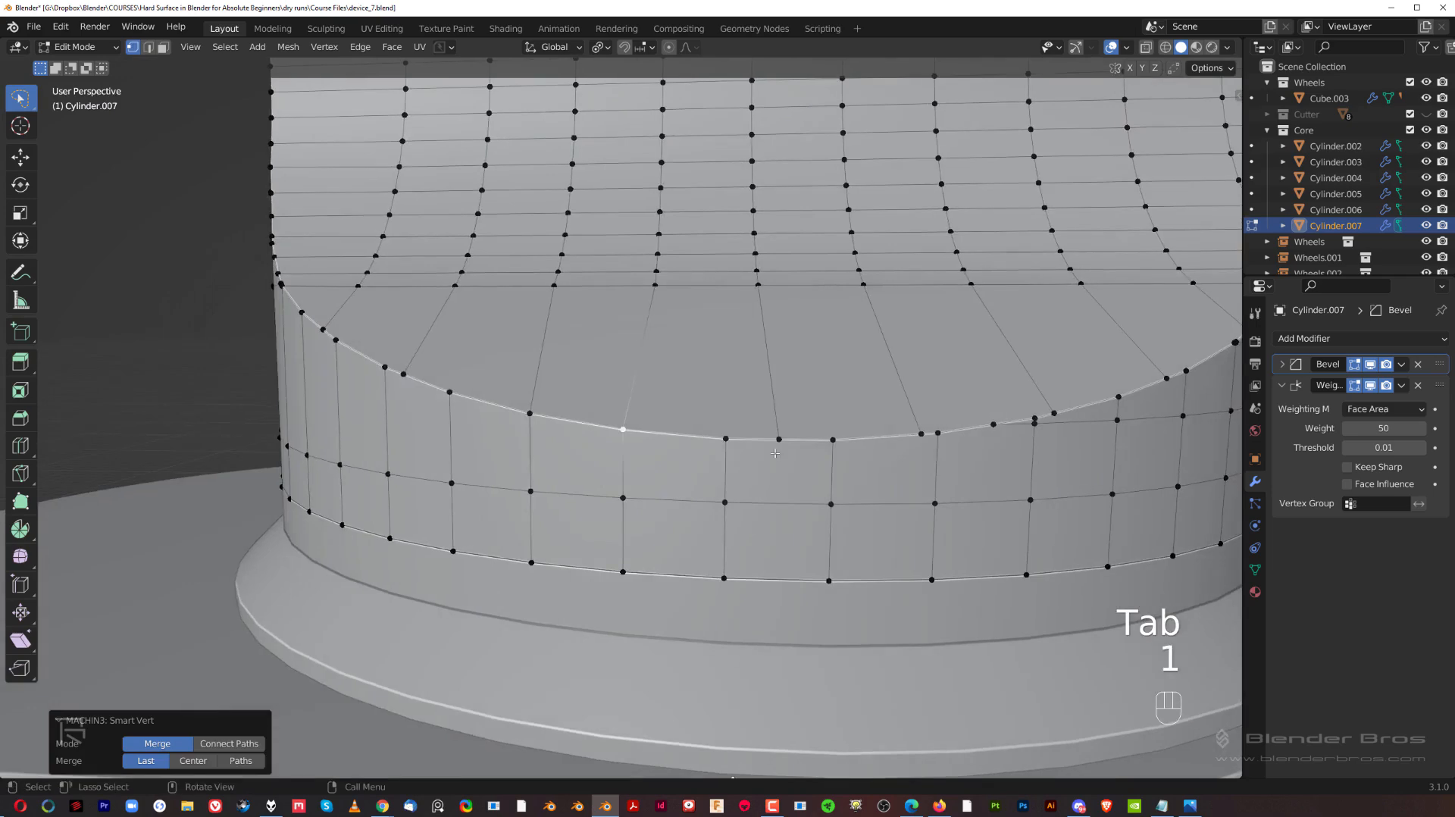
{"action": "left_click", "coordinate": [779, 439]}
{"action": "left_click", "coordinate": [741, 430], "text": "shift"}
{"action": "key", "text": "1"}
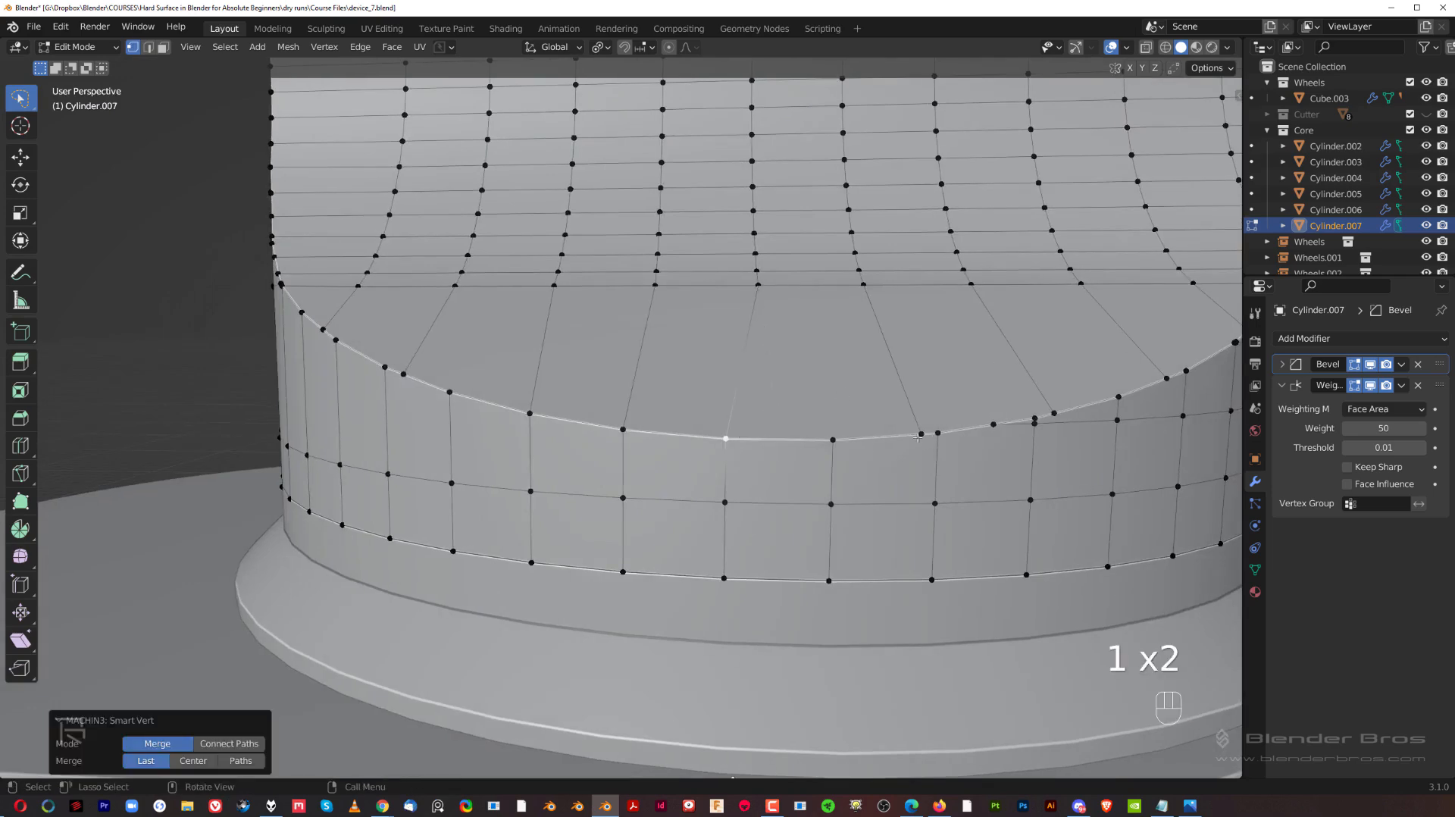
- Symmetrize the entire cylinder mesh with the direction set to +X to -X
{"action": "scroll", "coordinate": [930, 440], "scroll_direction": "down", "scroll_amount": 3}
{"action": "scroll", "coordinate": [802, 461], "scroll_direction": "down", "scroll_amount": 1}
{"action": "middle_click_drag", "start_coordinate": [805, 431], "coordinate": [805, 384]}
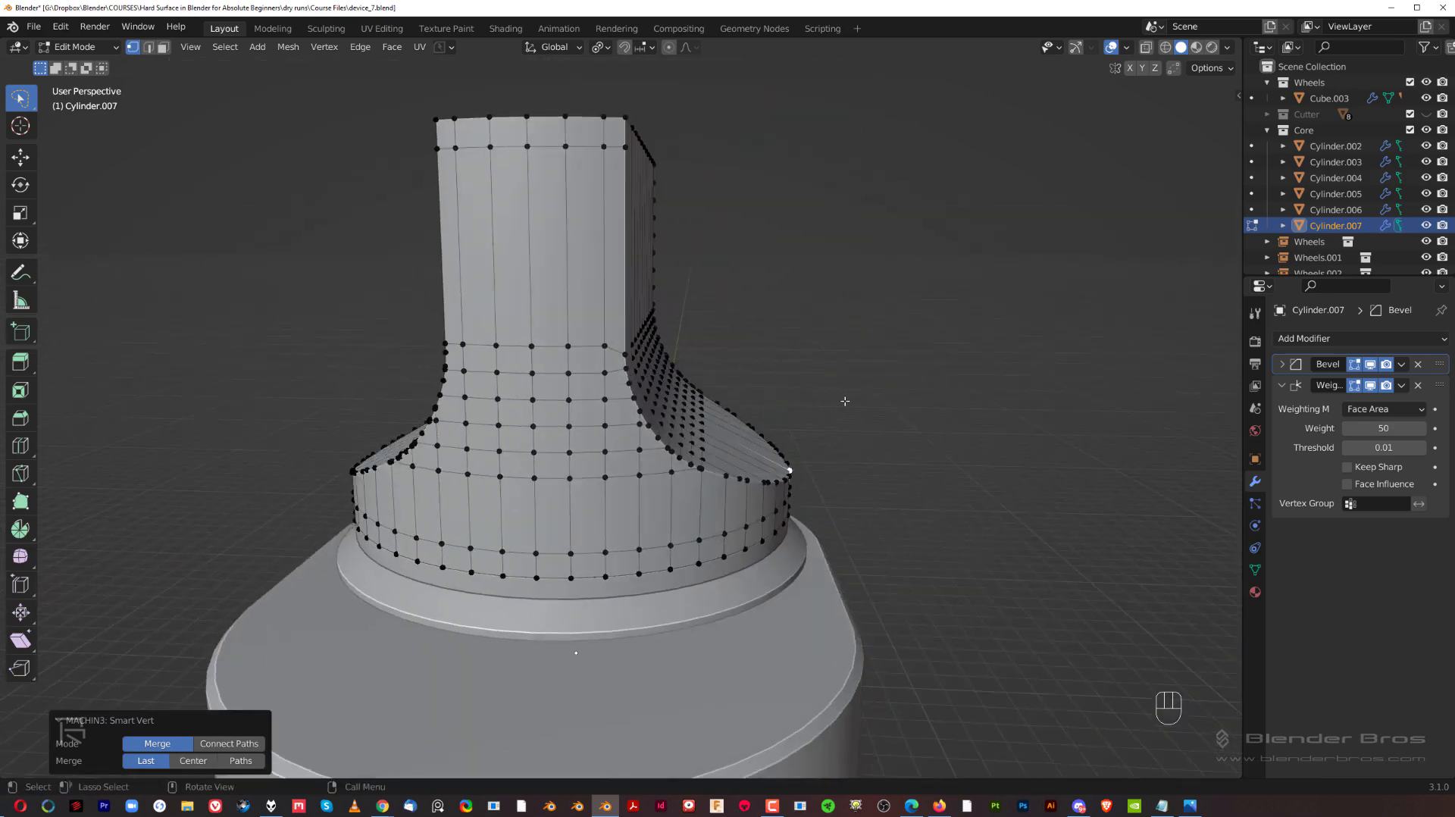
{"action": "key", "text": "a"}
{"action": "left_click", "coordinate": [287, 48]}
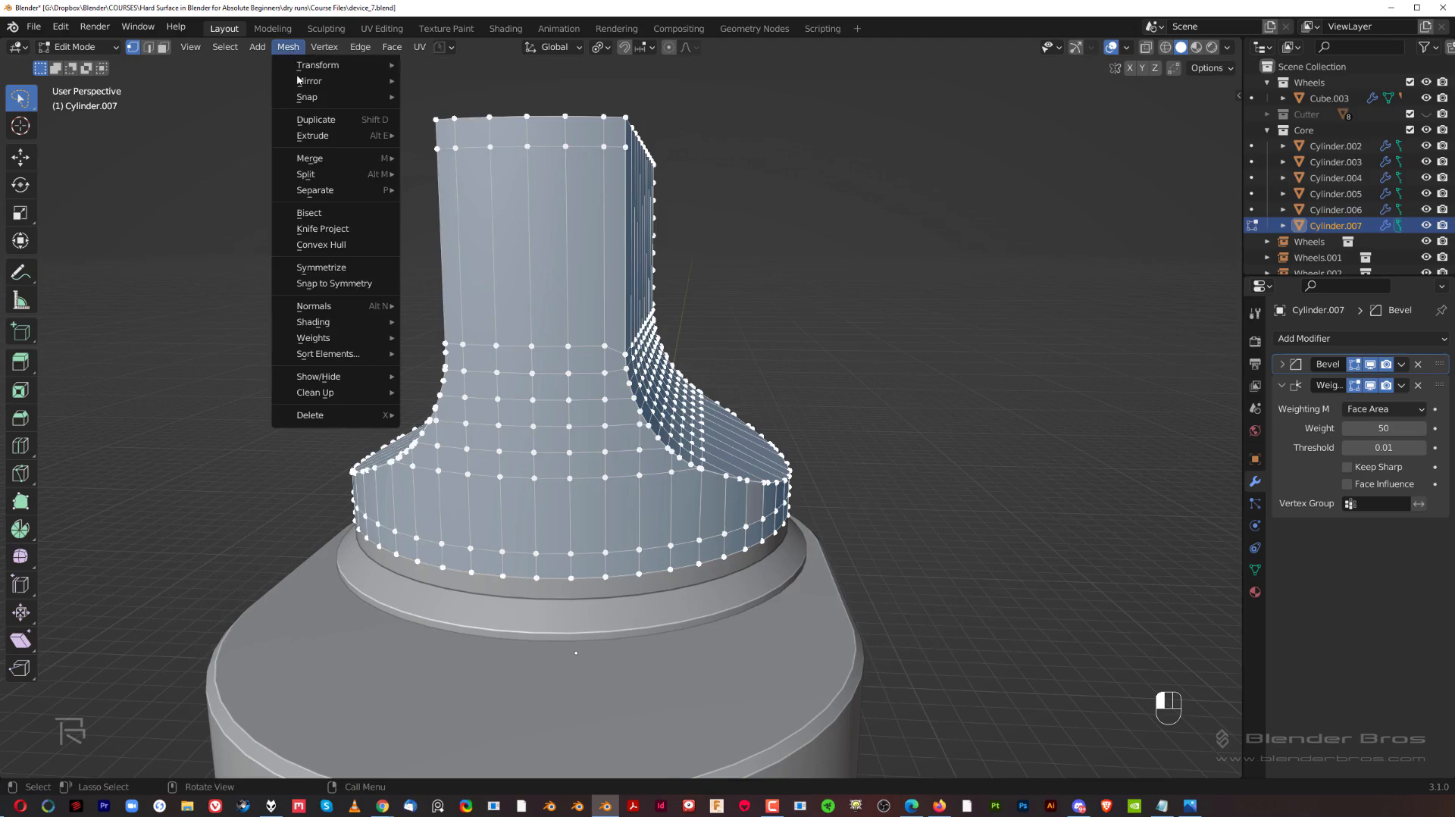
{"action": "left_click", "coordinate": [331, 281]}
{"action": "middle_click_drag", "start_coordinate": [714, 452], "coordinate": [421, 421]}
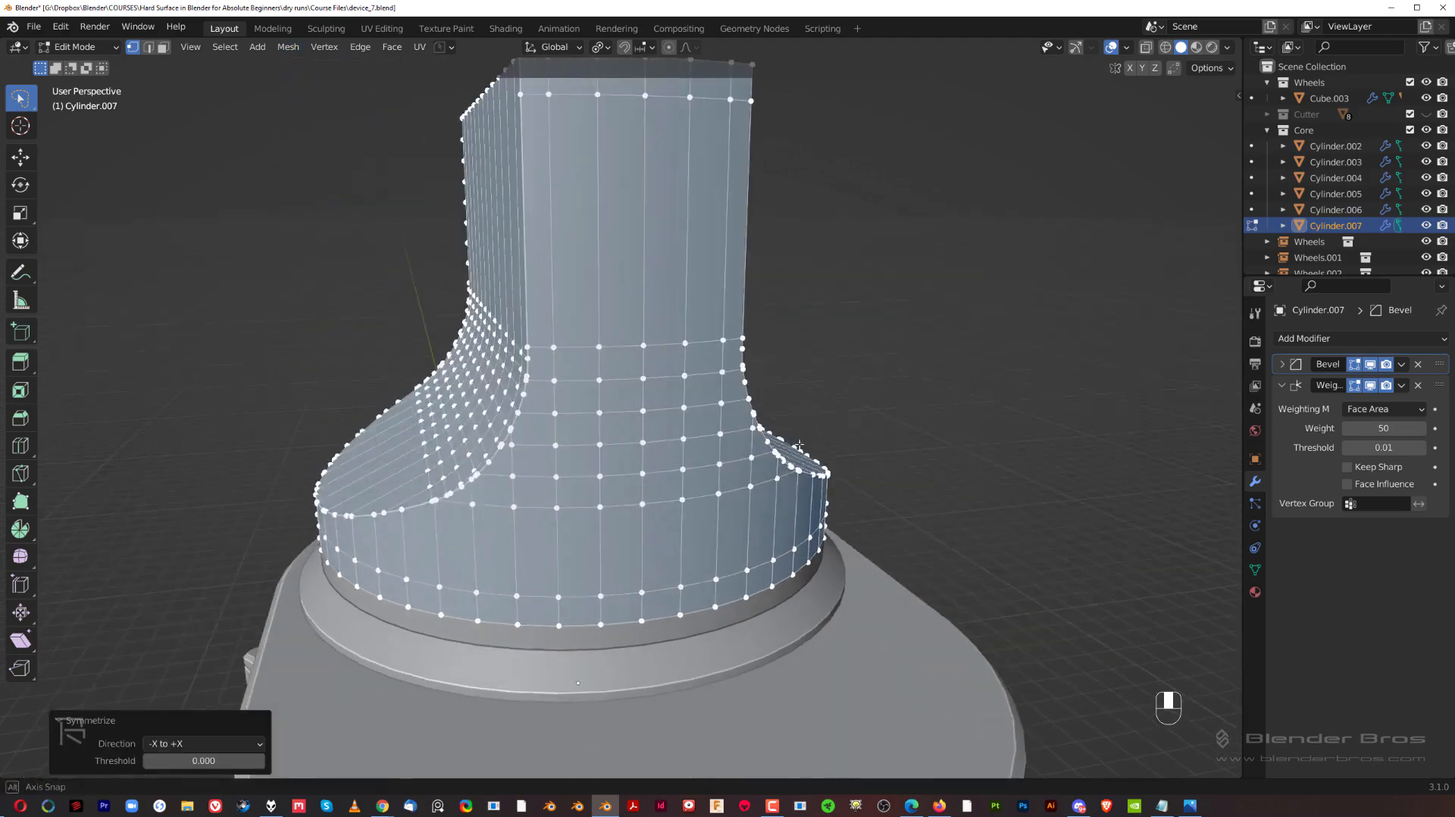
{"action": "middle_click_drag", "start_coordinate": [871, 396], "coordinate": [830, 353]}
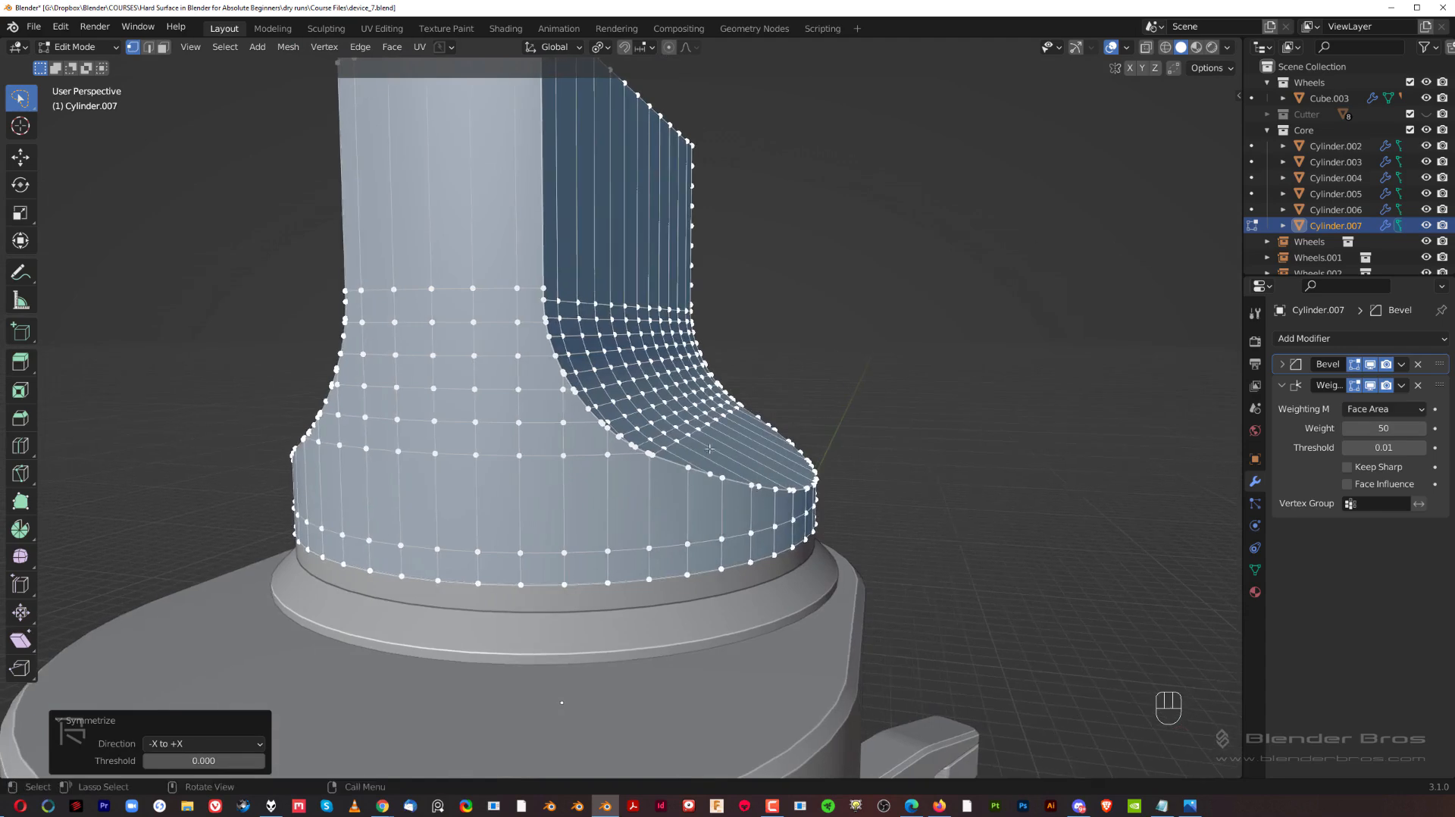
{"action": "left_click", "coordinate": [178, 744]}
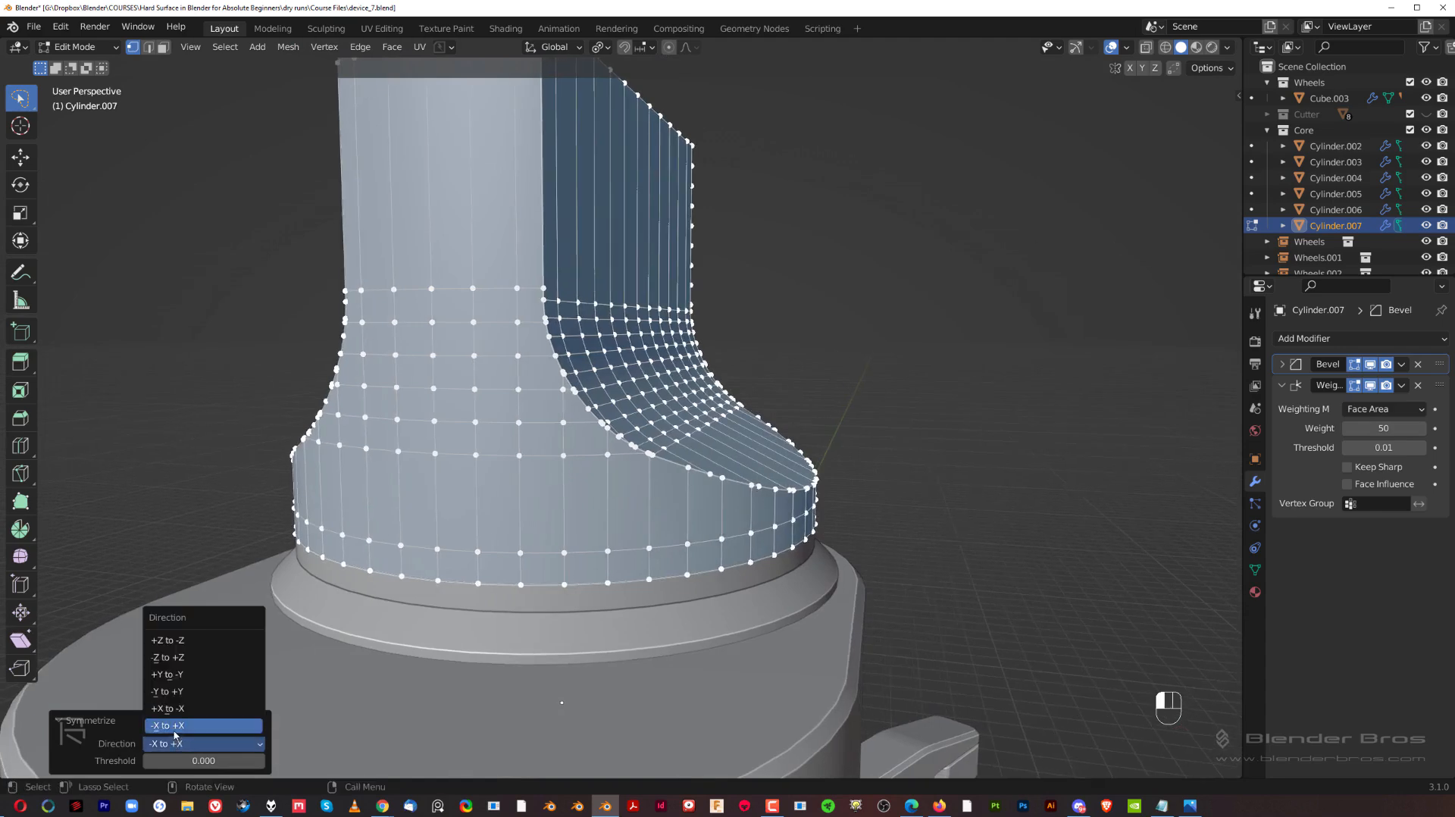
{"action": "left_click", "coordinate": [168, 711]}
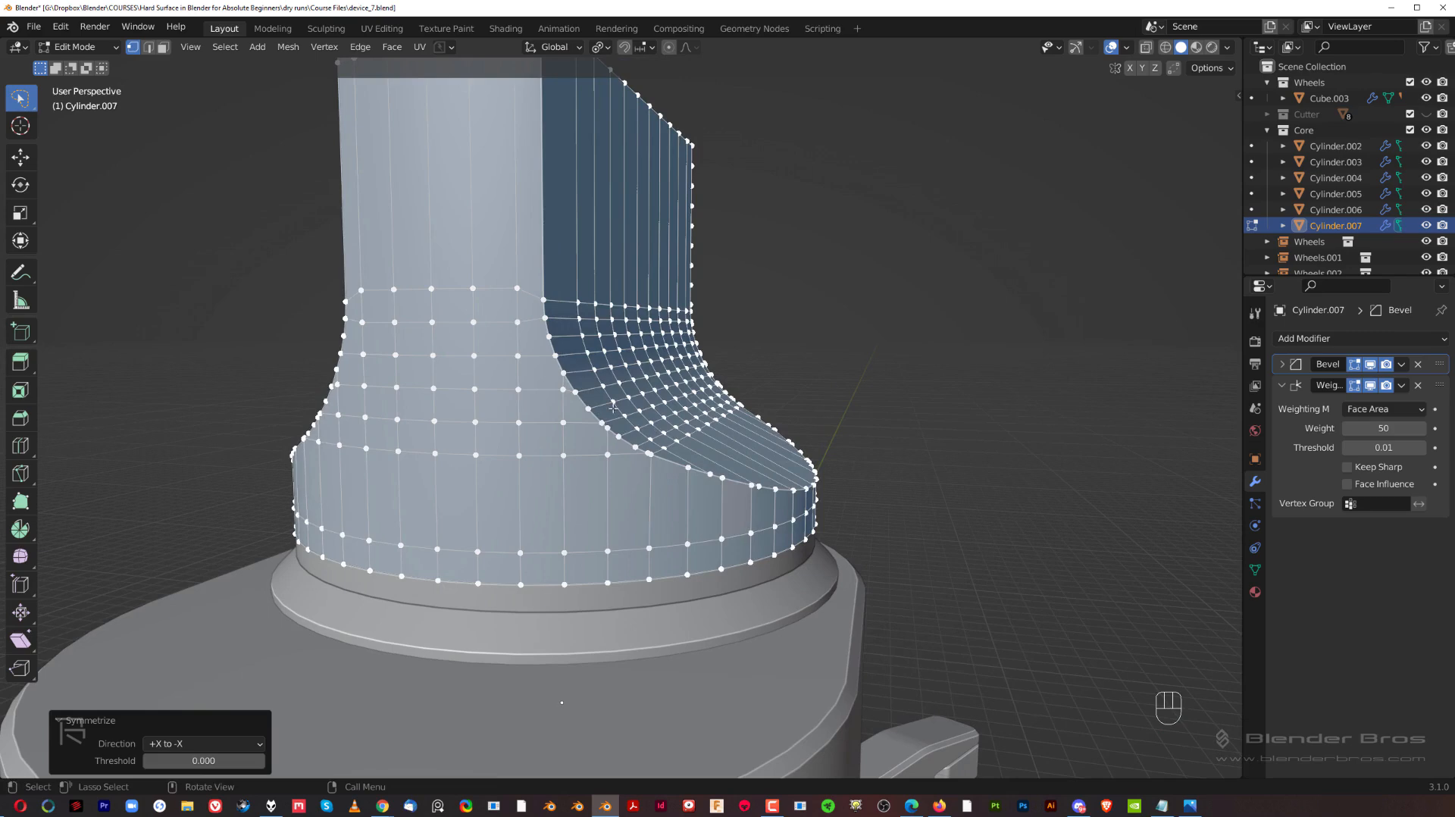
{"action": "middle_click_drag", "start_coordinate": [230, 357], "coordinate": [523, 399]}
{"action": "middle_click_drag", "start_coordinate": [897, 400], "coordinate": [971, 392]}
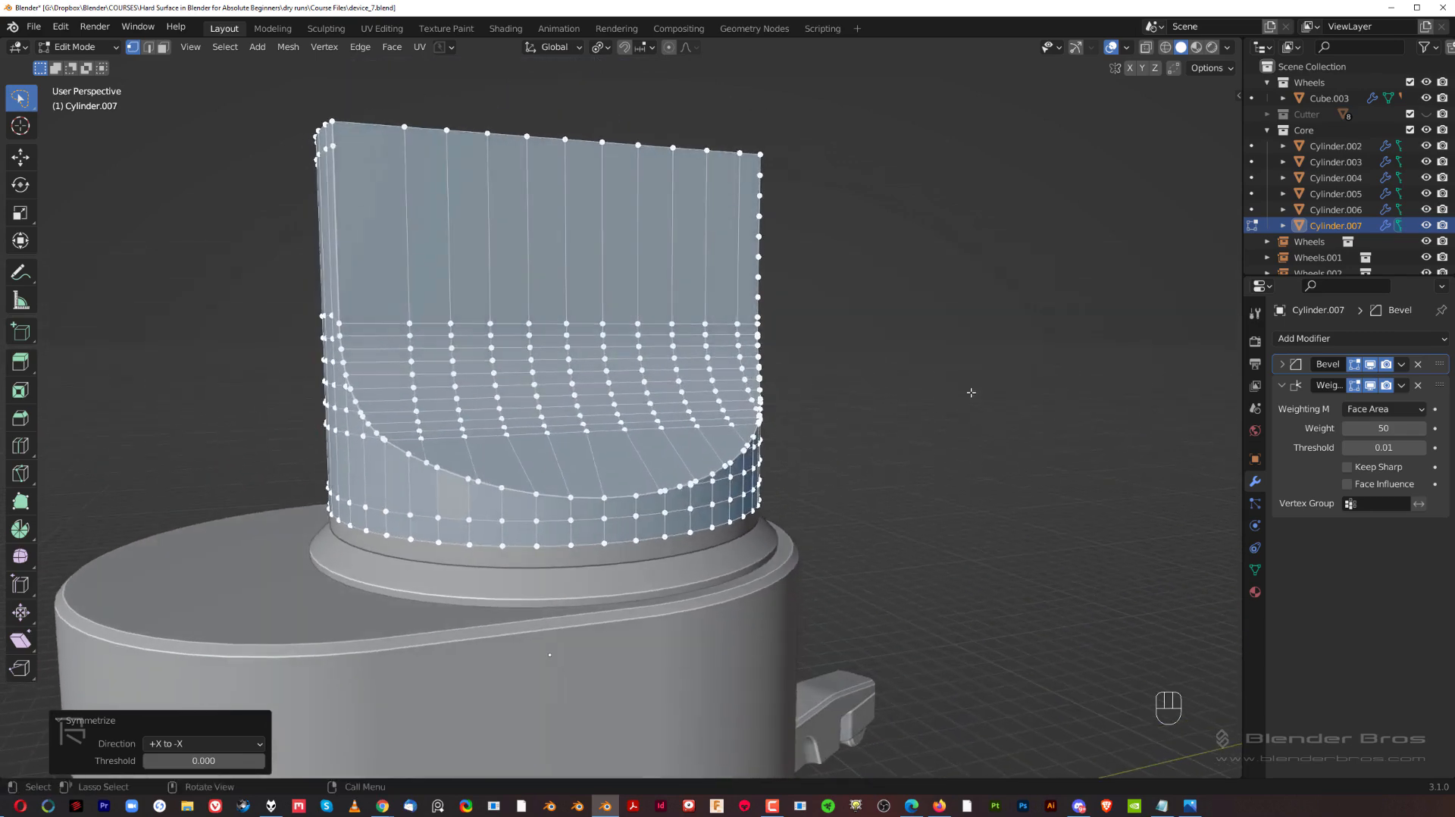
- Symmetrize the whole mesh again with the direction set to -Y to +Y
{"action": "left_click", "coordinate": [937, 423]}
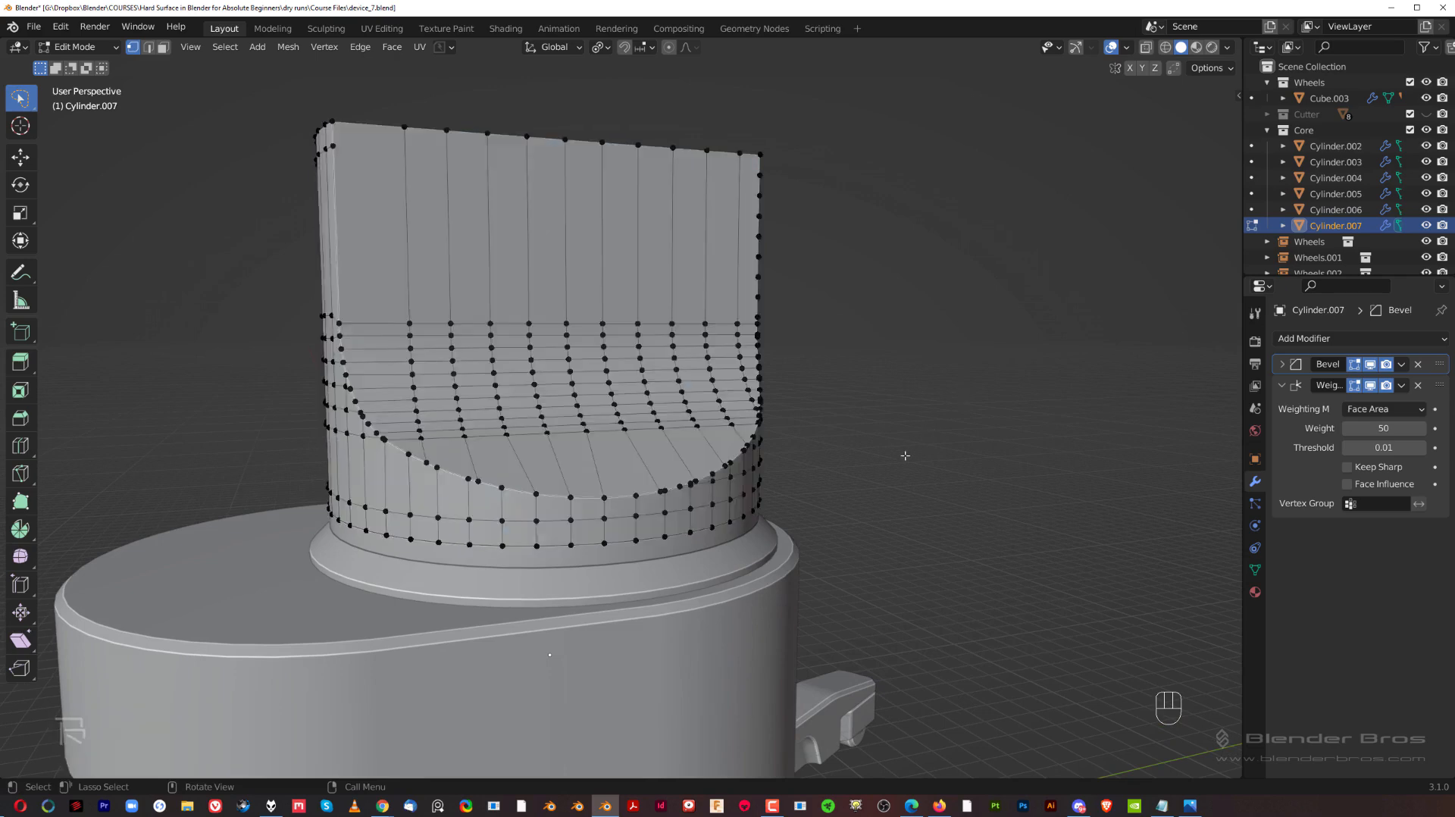
{"action": "key", "text": "a"}
{"action": "left_click", "coordinate": [292, 47]}
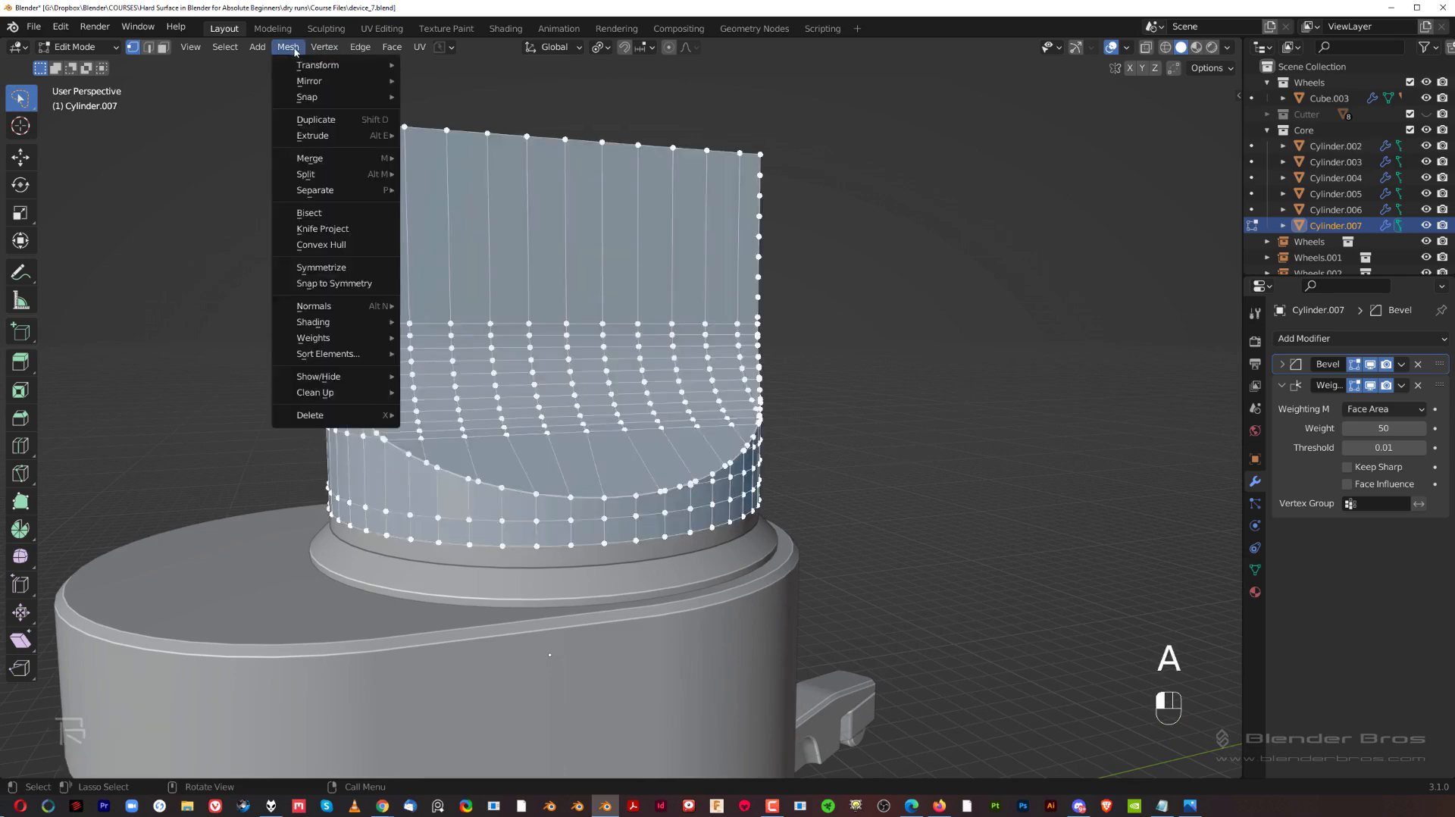
{"action": "left_click", "coordinate": [312, 277]}
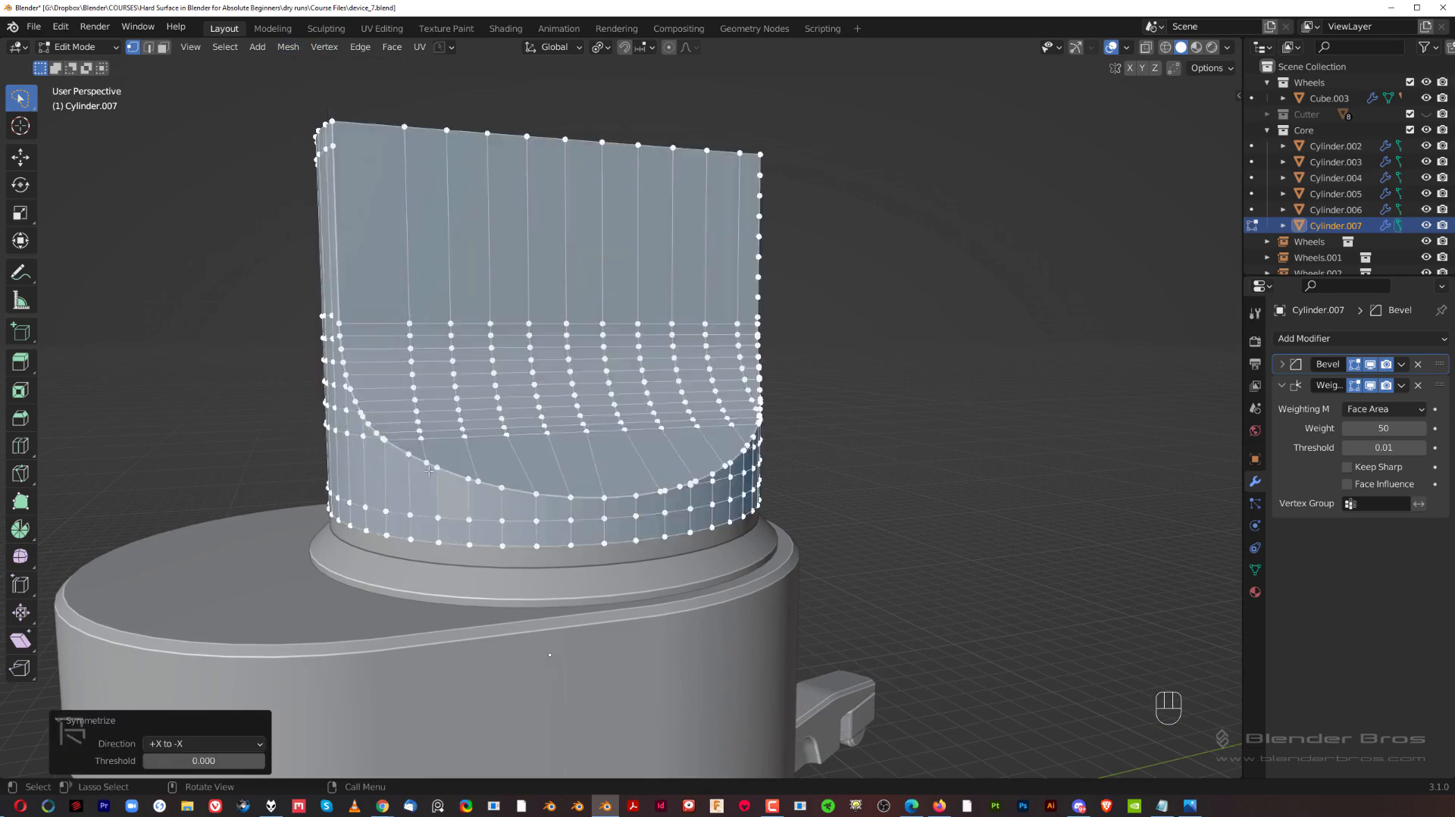
{"action": "middle_click_drag", "start_coordinate": [429, 470], "coordinate": [387, 466]}
{"action": "left_click", "coordinate": [214, 745]}
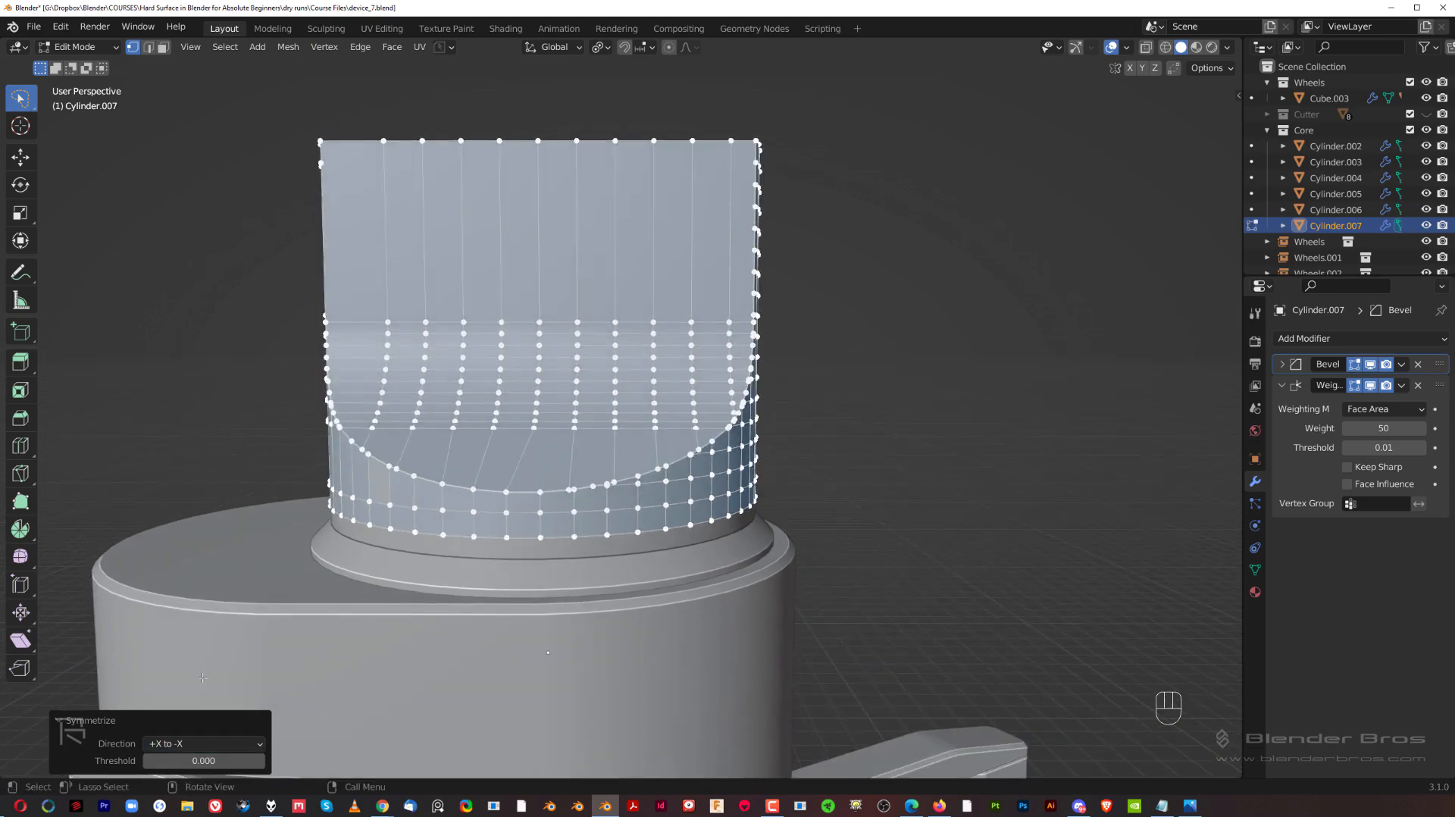
{"action": "left_click", "coordinate": [150, 745]}
{"action": "left_click", "coordinate": [172, 677]}
{"action": "left_click", "coordinate": [164, 750]}
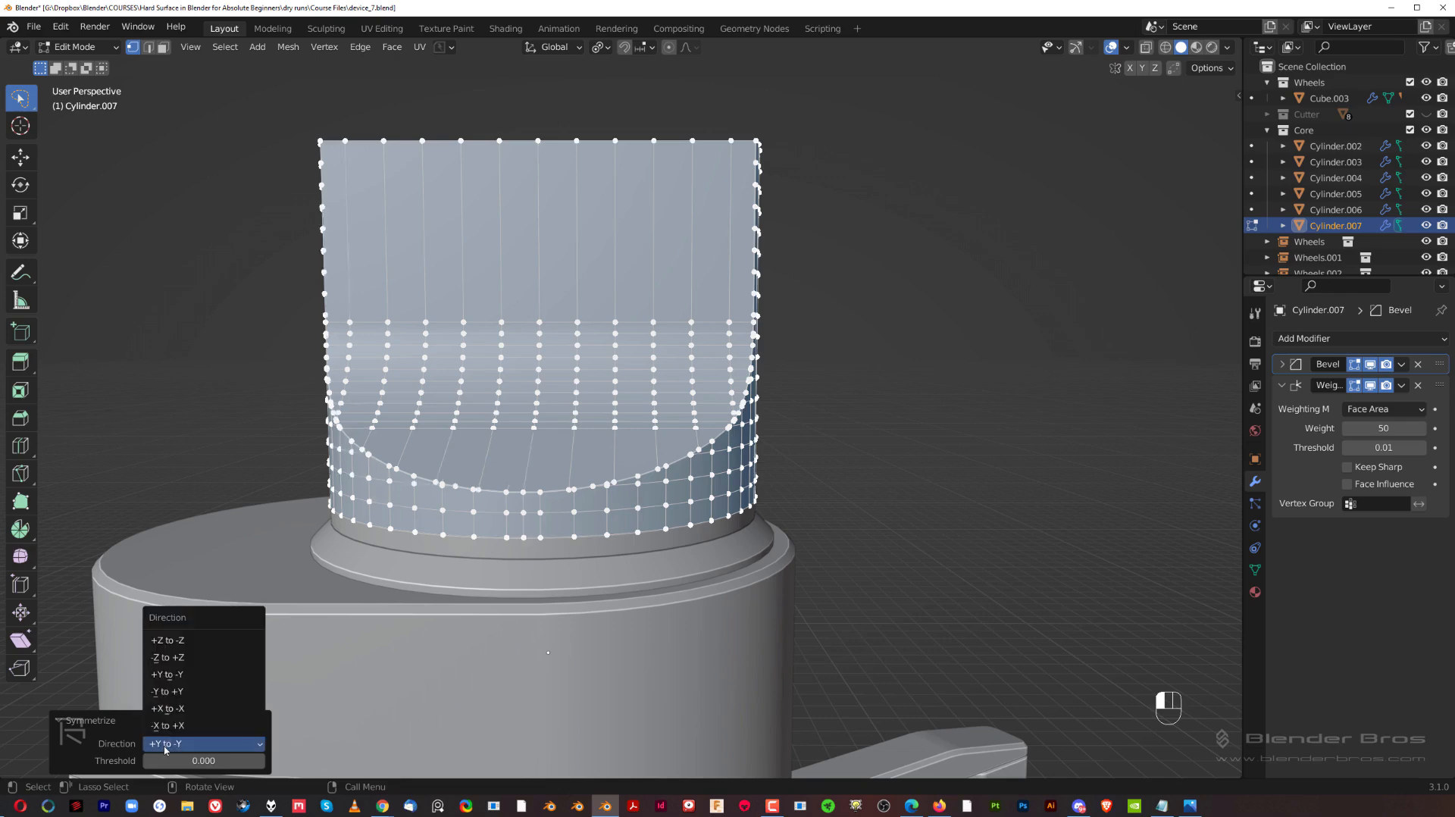
{"action": "left_click", "coordinate": [182, 694]}
{"action": "middle_click_drag", "start_coordinate": [409, 491], "coordinate": [303, 418]}
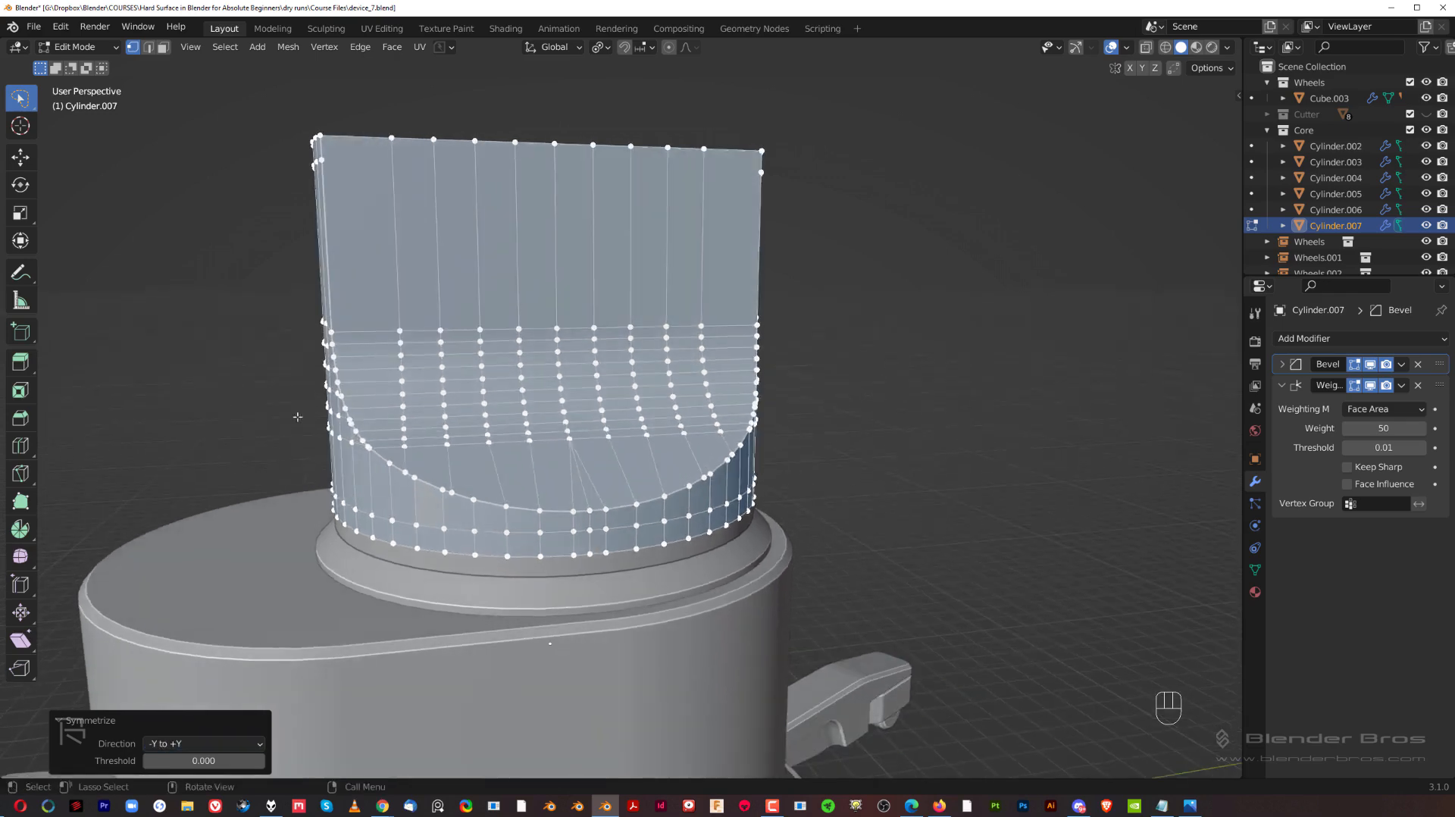
- Examine the edge flow around the middle of the cut where the symmetrized halves meet, highlighting the converging edge there
{"action": "middle_click_drag", "start_coordinate": [799, 386], "coordinate": [549, 577]}
{"action": "key", "text": "2"}
{"action": "key", "text": "alt+a"}
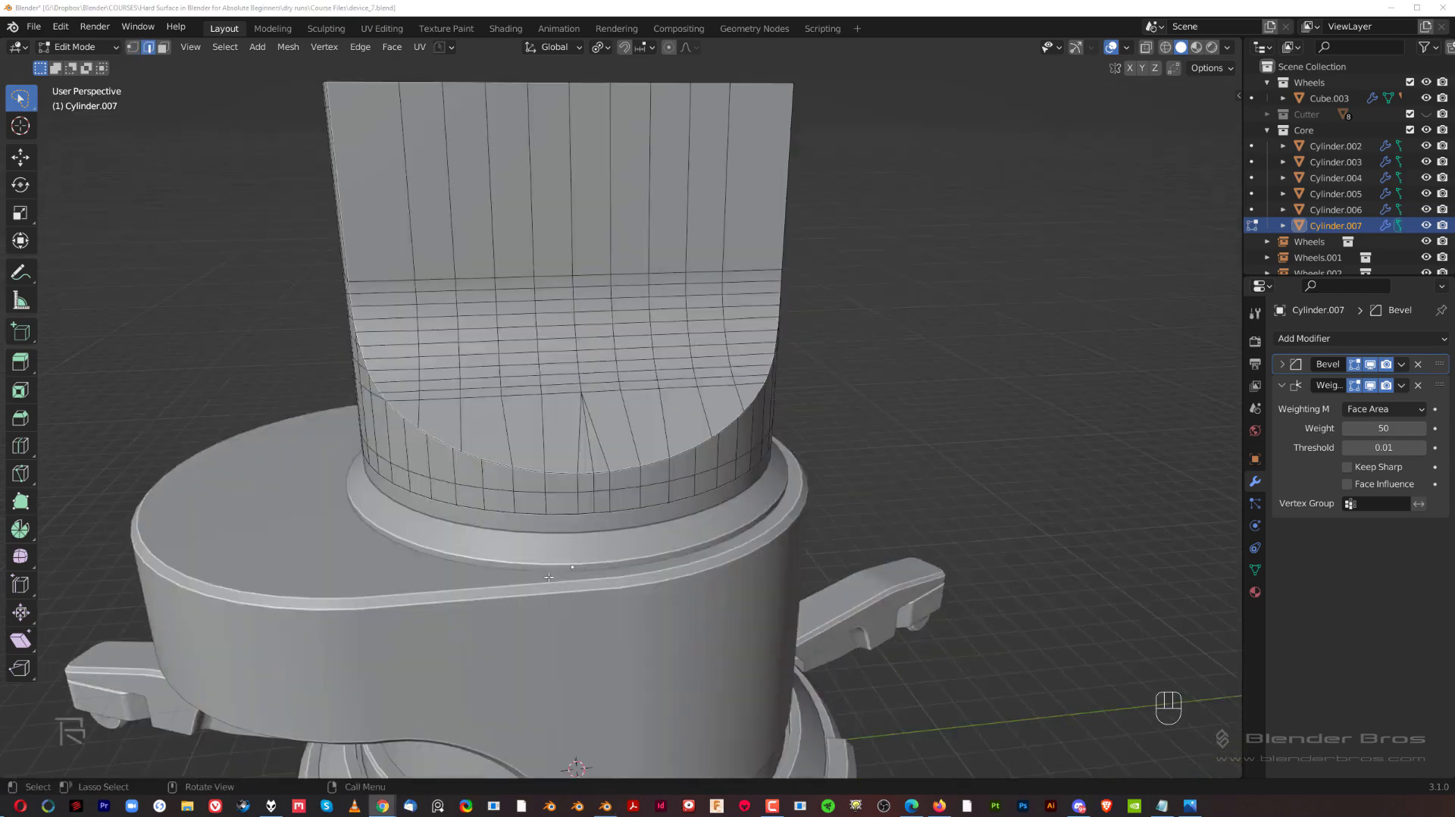
{"action": "middle_click_drag", "start_coordinate": [532, 351], "coordinate": [420, 168]}
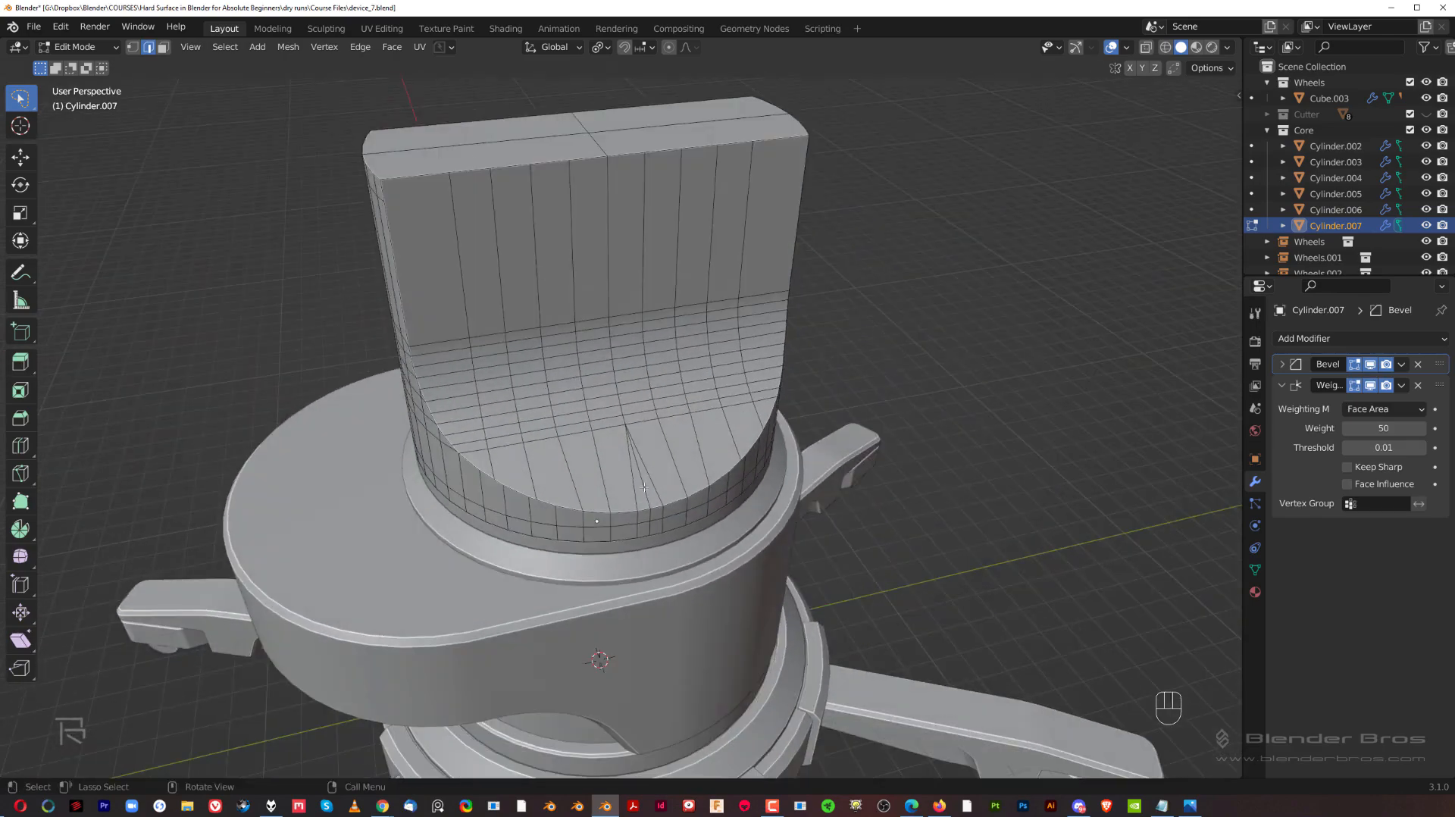
{"action": "left_click", "coordinate": [649, 523], "text": "ctrl"}
{"action": "scroll", "coordinate": [667, 425], "scroll_direction": "up", "scroll_amount": 4}
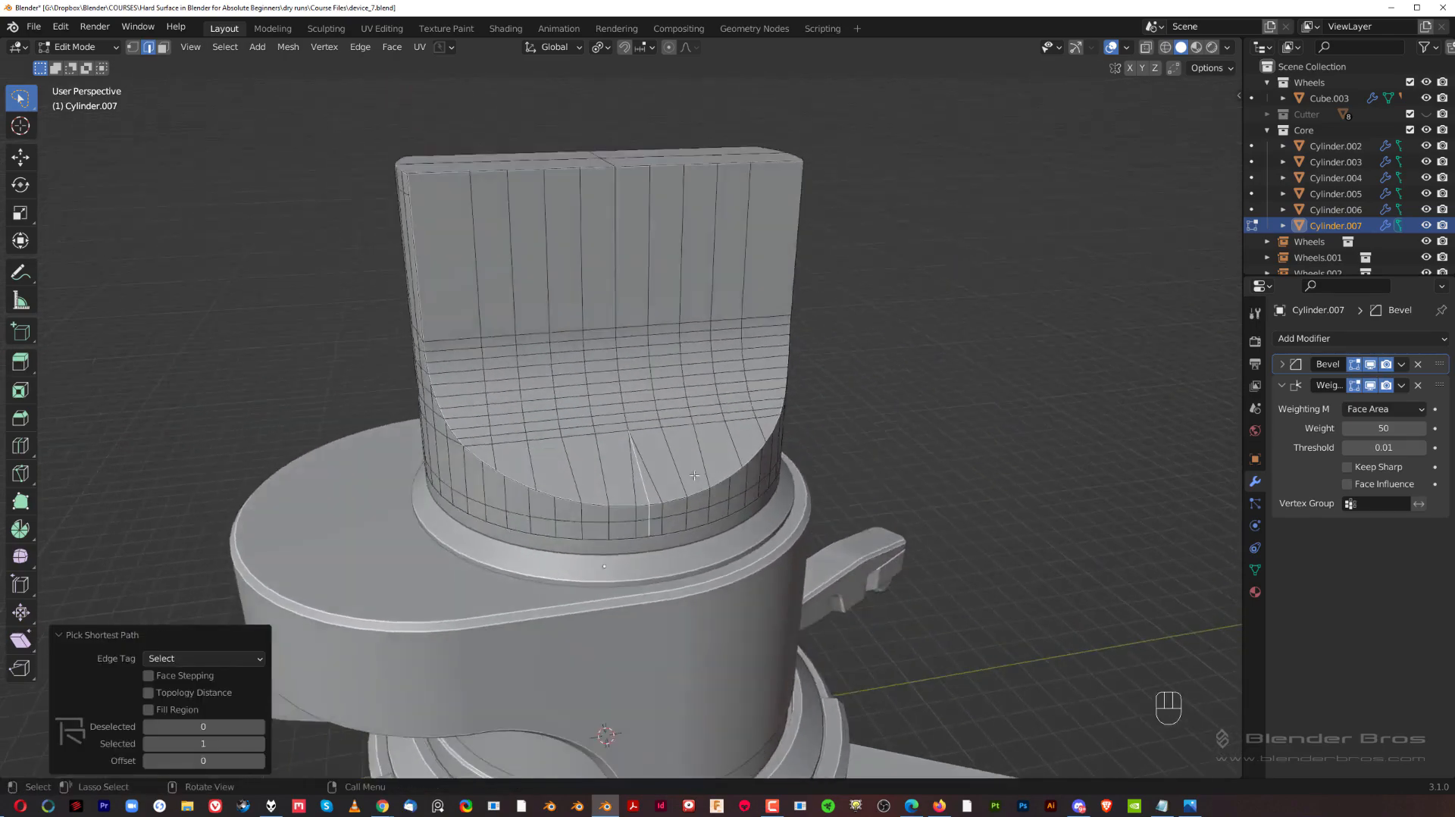
{"action": "middle_click_drag", "start_coordinate": [682, 357], "coordinate": [666, 265], "text": "shift"}
{"action": "scroll", "coordinate": [666, 265], "scroll_direction": "up", "scroll_amount": 2}
{"action": "middle_click_drag", "start_coordinate": [525, 419], "coordinate": [539, 425]}
- Compare the wall faces and vertical edges below the centre of the cut by selecting them in face and edge mode
{"action": "key", "text": "Tab"}
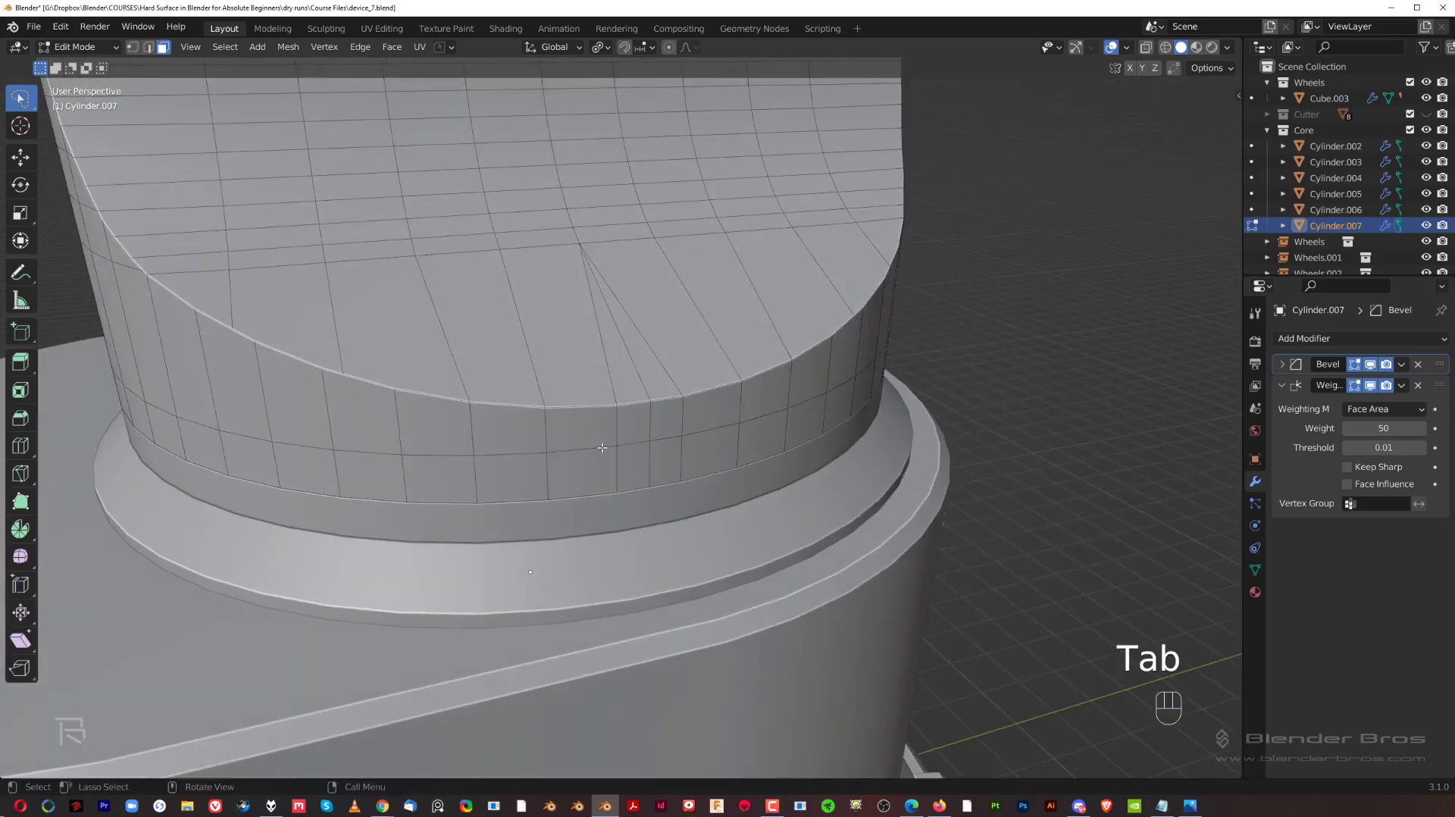
{"action": "left_click", "coordinate": [600, 456]}
{"action": "left_click", "coordinate": [577, 435], "text": "shift"}
{"action": "left_click", "coordinate": [506, 431], "text": "shift"}
{"action": "left_click", "coordinate": [512, 479], "text": "shift"}
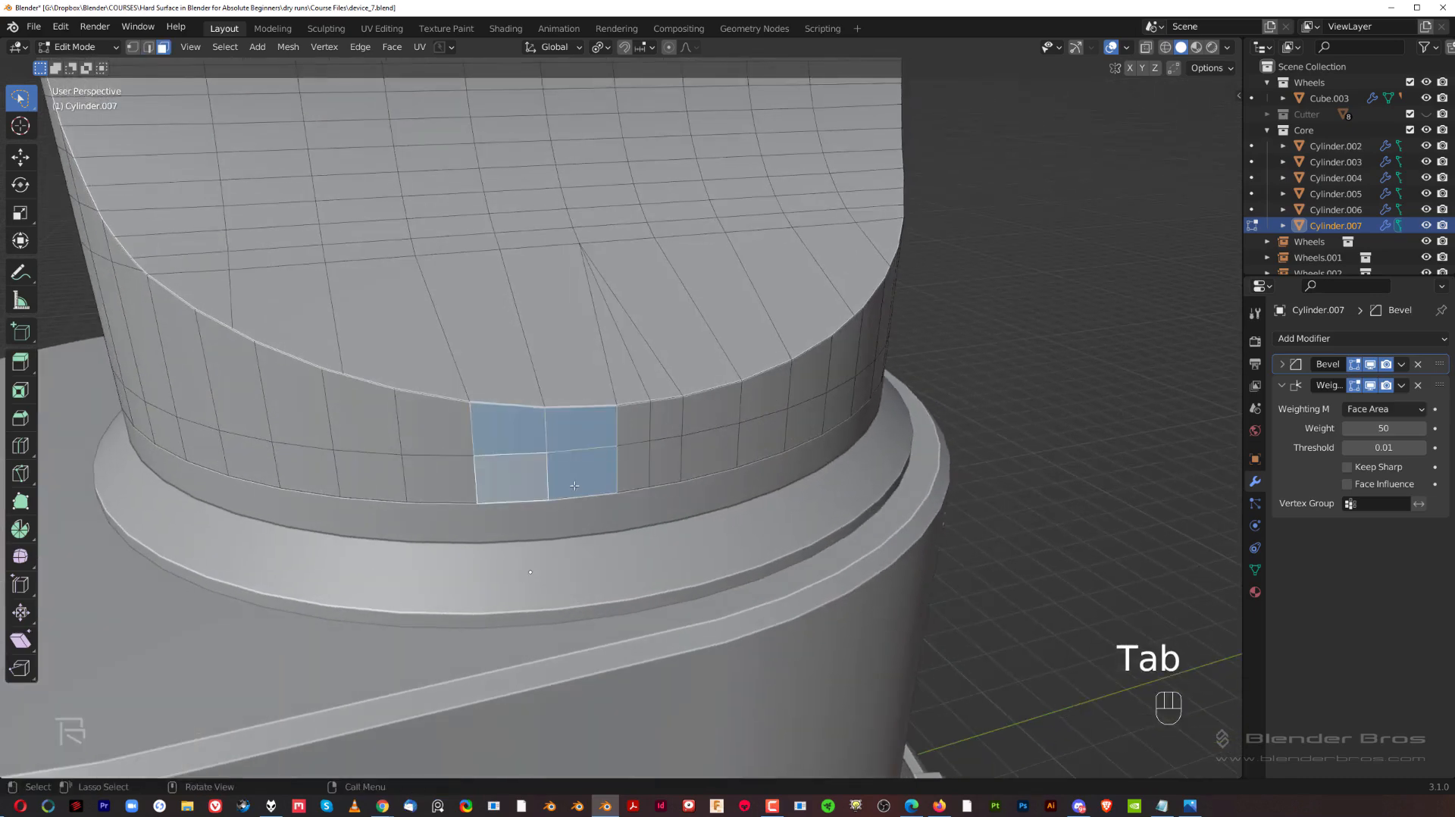
{"action": "scroll", "coordinate": [604, 445], "scroll_direction": "up", "scroll_amount": 2}
{"action": "middle_click_drag", "start_coordinate": [605, 445], "coordinate": [682, 413]}
{"action": "left_click", "coordinate": [707, 407]}
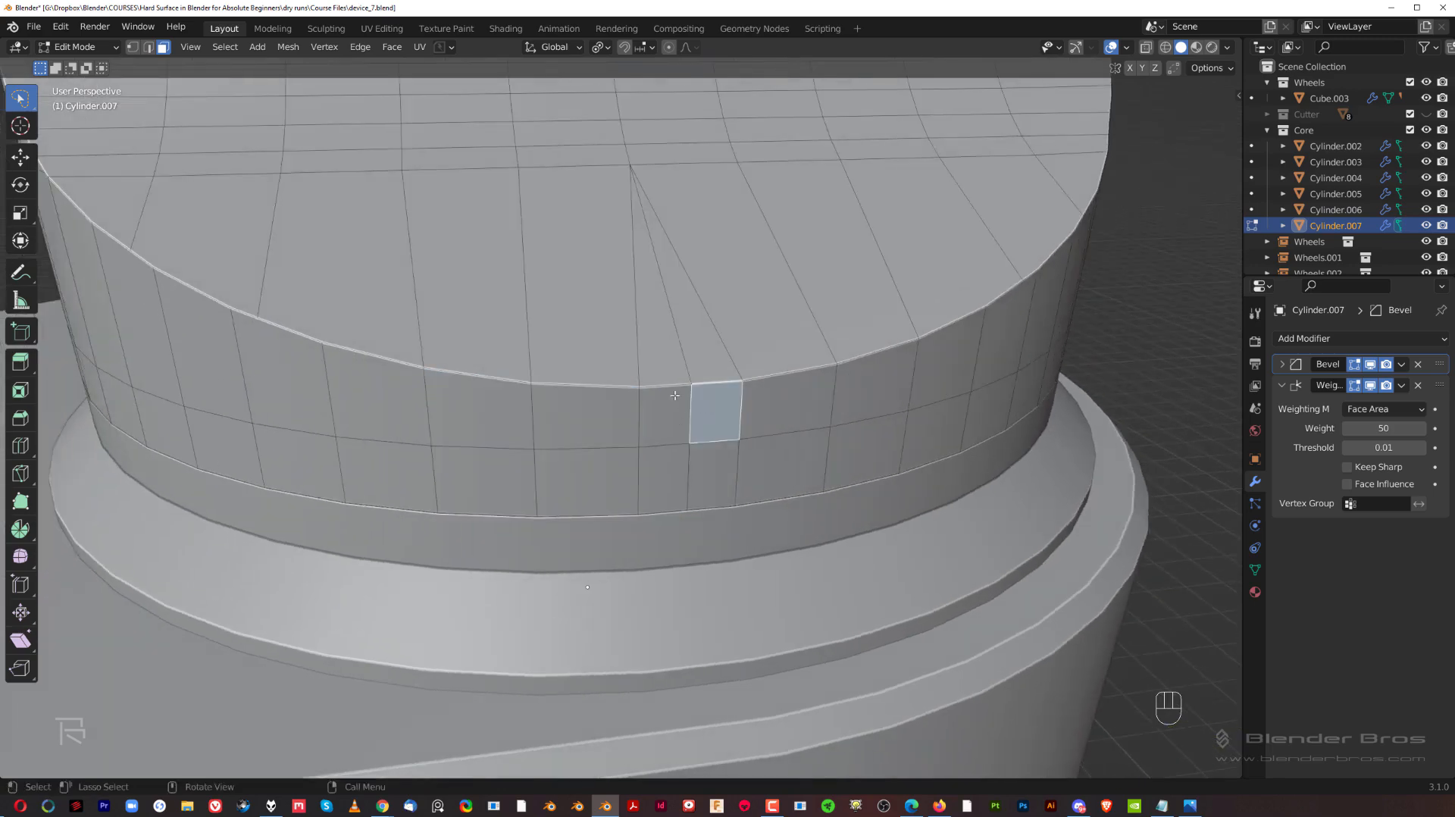
{"action": "key", "text": "Tab"}
{"action": "left_click", "coordinate": [690, 414]}
{"action": "left_click", "coordinate": [689, 480], "text": "shift"}
{"action": "scroll", "coordinate": [685, 453], "scroll_direction": "down", "scroll_amount": 3}
{"action": "middle_click_drag", "start_coordinate": [696, 424], "coordinate": [850, 422]}
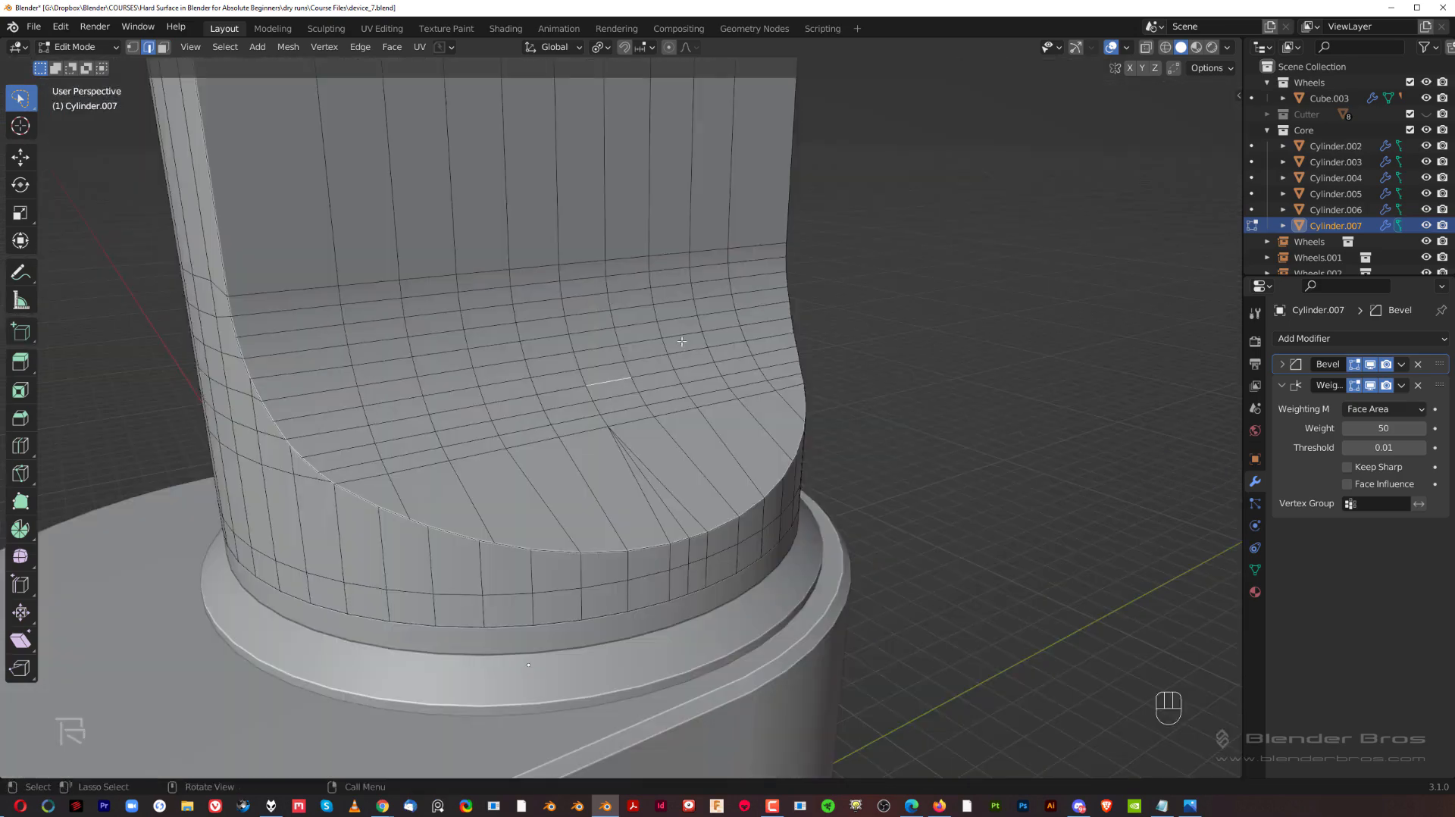
- Isolate the cylinder in local view and dissolve the extra vertical edge loop at the wall's centre below the cut
{"action": "key", "text": "KP_Divide"}
{"action": "middle_click_drag", "start_coordinate": [679, 339], "coordinate": [740, 269]}
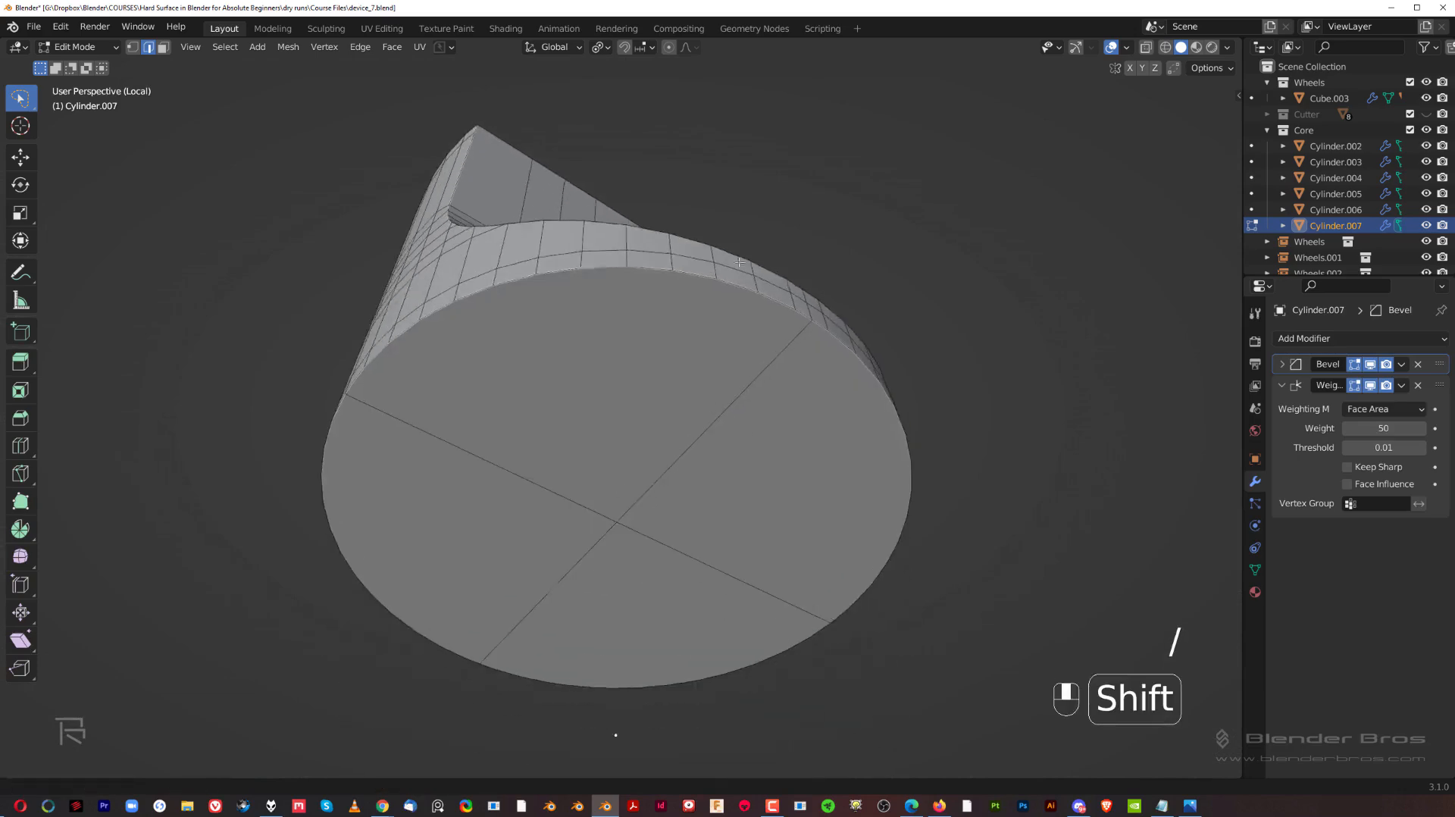
{"action": "scroll", "coordinate": [709, 543], "scroll_direction": "up", "scroll_amount": 5}
{"action": "left_click", "coordinate": [527, 387], "text": "alt"}
{"action": "middle_click_drag", "start_coordinate": [527, 388], "coordinate": [530, 514]}
{"action": "key", "text": "x"}
{"action": "left_click", "coordinate": [808, 339]}
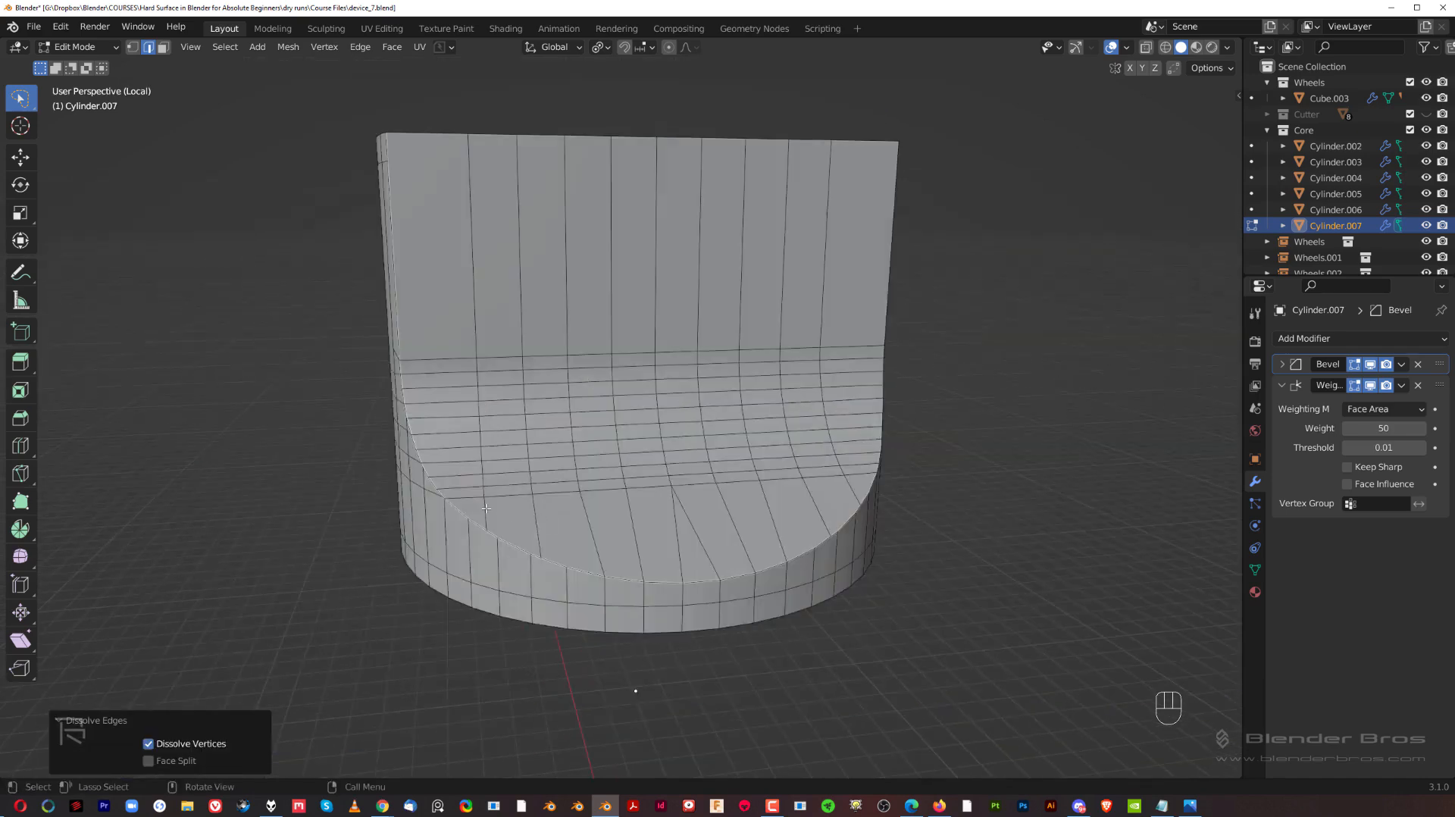
- Dissolve the fan of edges crossing the flat lower face of the cut
{"action": "left_click", "coordinate": [486, 508]}
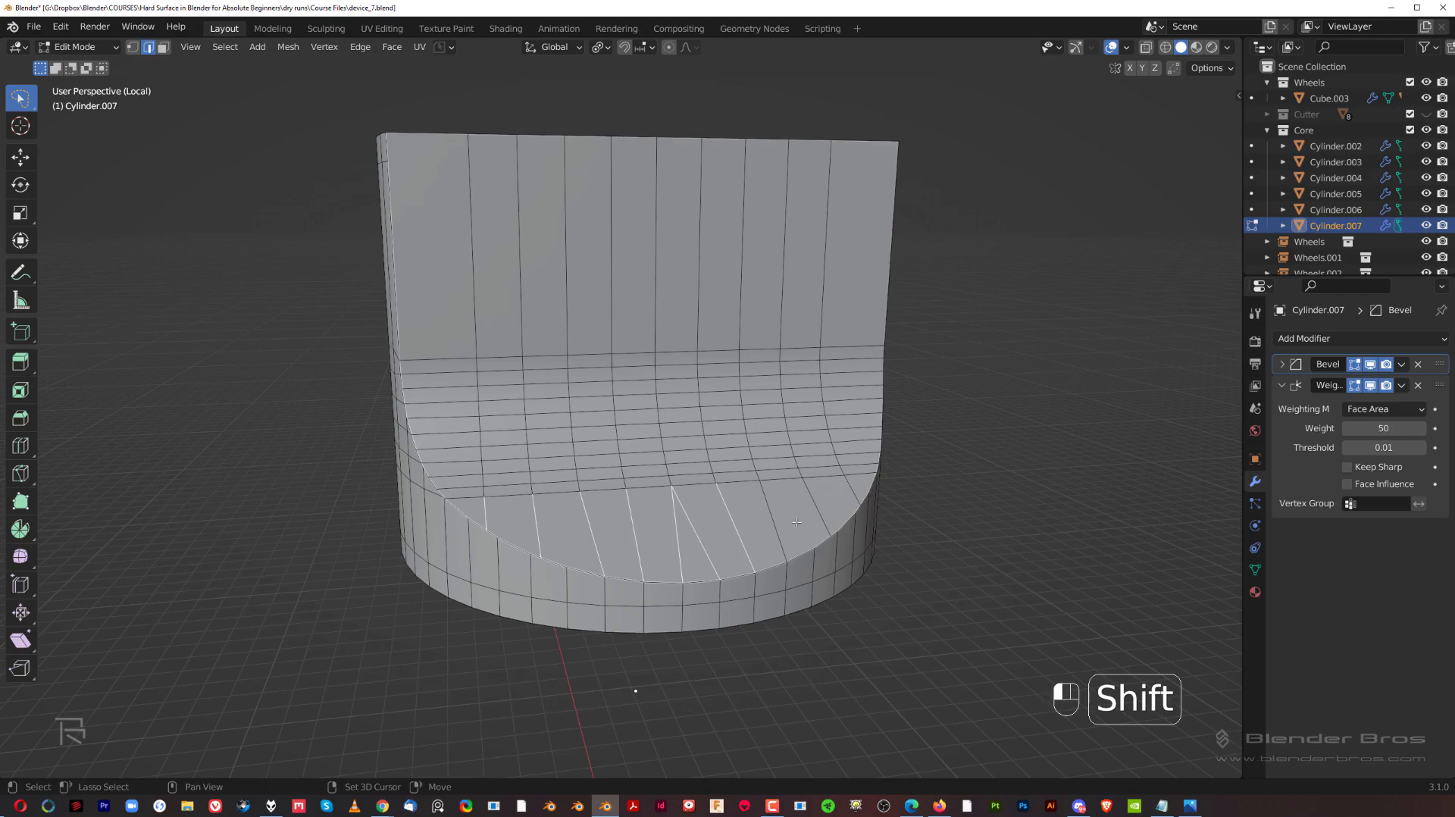
{"action": "key", "text": "x"}
{"action": "left_click", "coordinate": [847, 498]}
{"action": "middle_click_drag", "start_coordinate": [847, 498], "coordinate": [715, 415]}
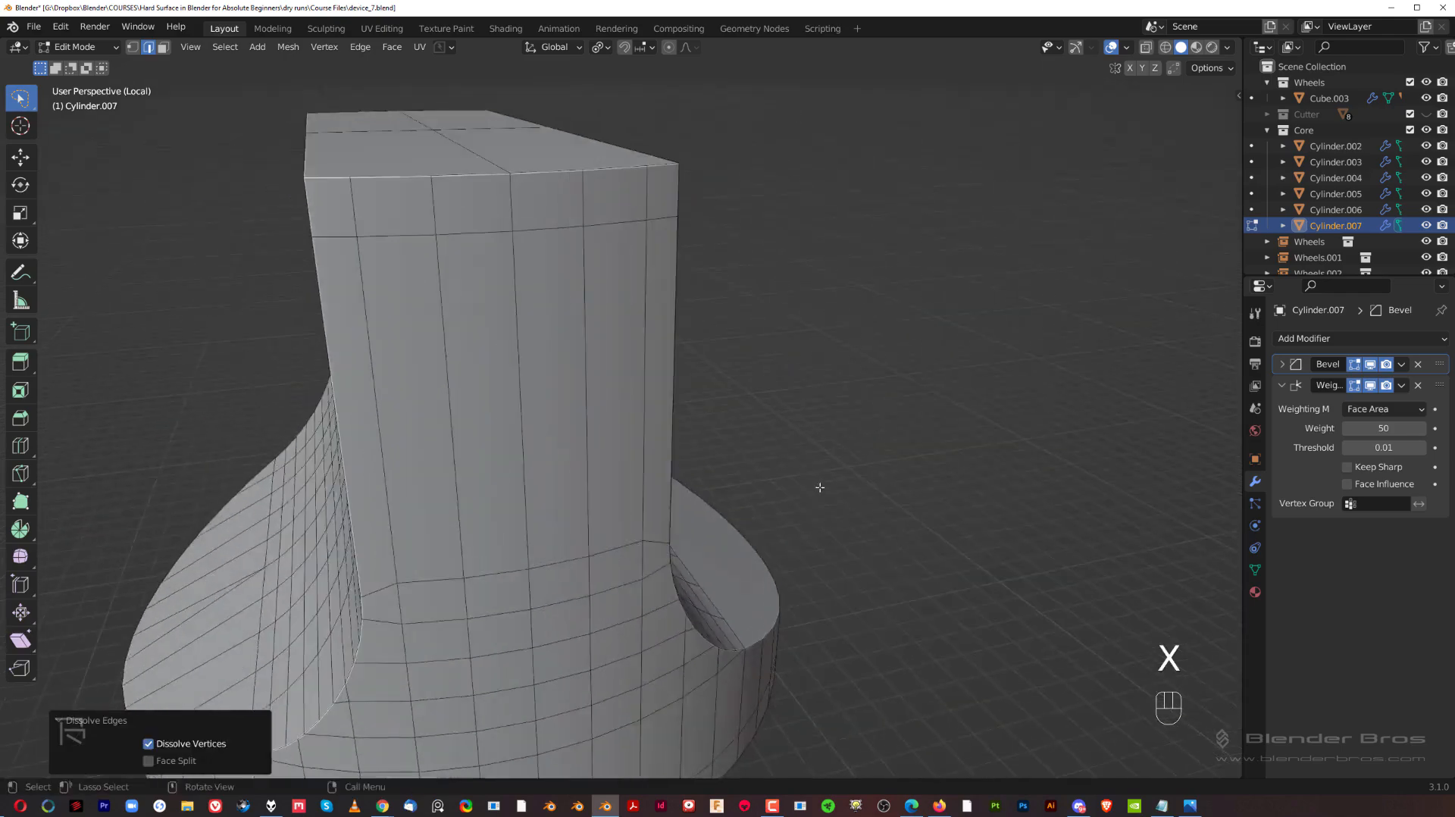
{"action": "scroll", "coordinate": [820, 488], "scroll_direction": "down", "scroll_amount": 4}
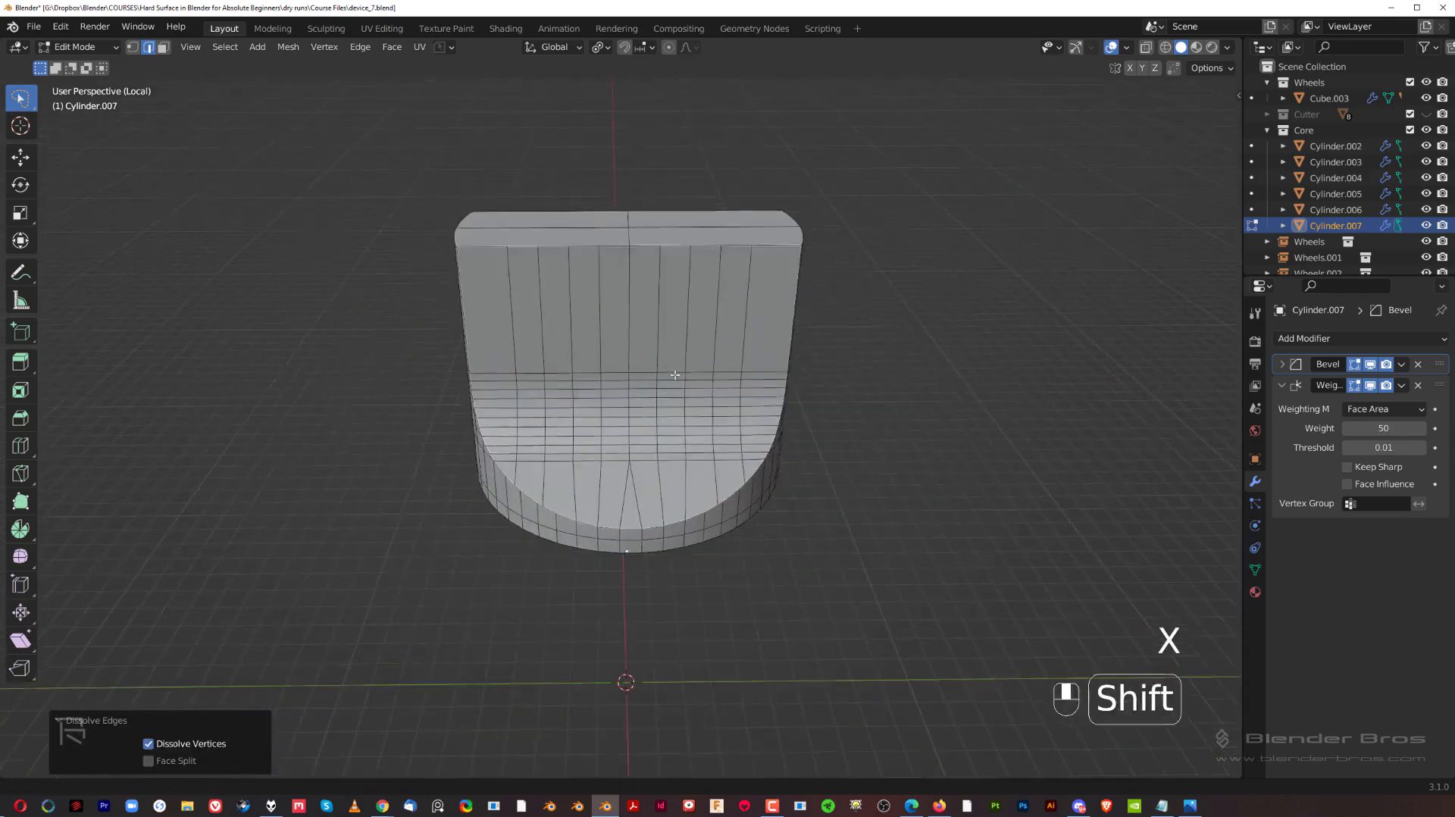
- Select the remaining edges crossing the flat lower face of the cut and dissolve them
{"action": "scroll", "coordinate": [715, 414], "scroll_direction": "up", "scroll_amount": 6}
{"action": "left_click", "coordinate": [394, 487]}
{"action": "left_click", "coordinate": [443, 504], "text": "shift"}
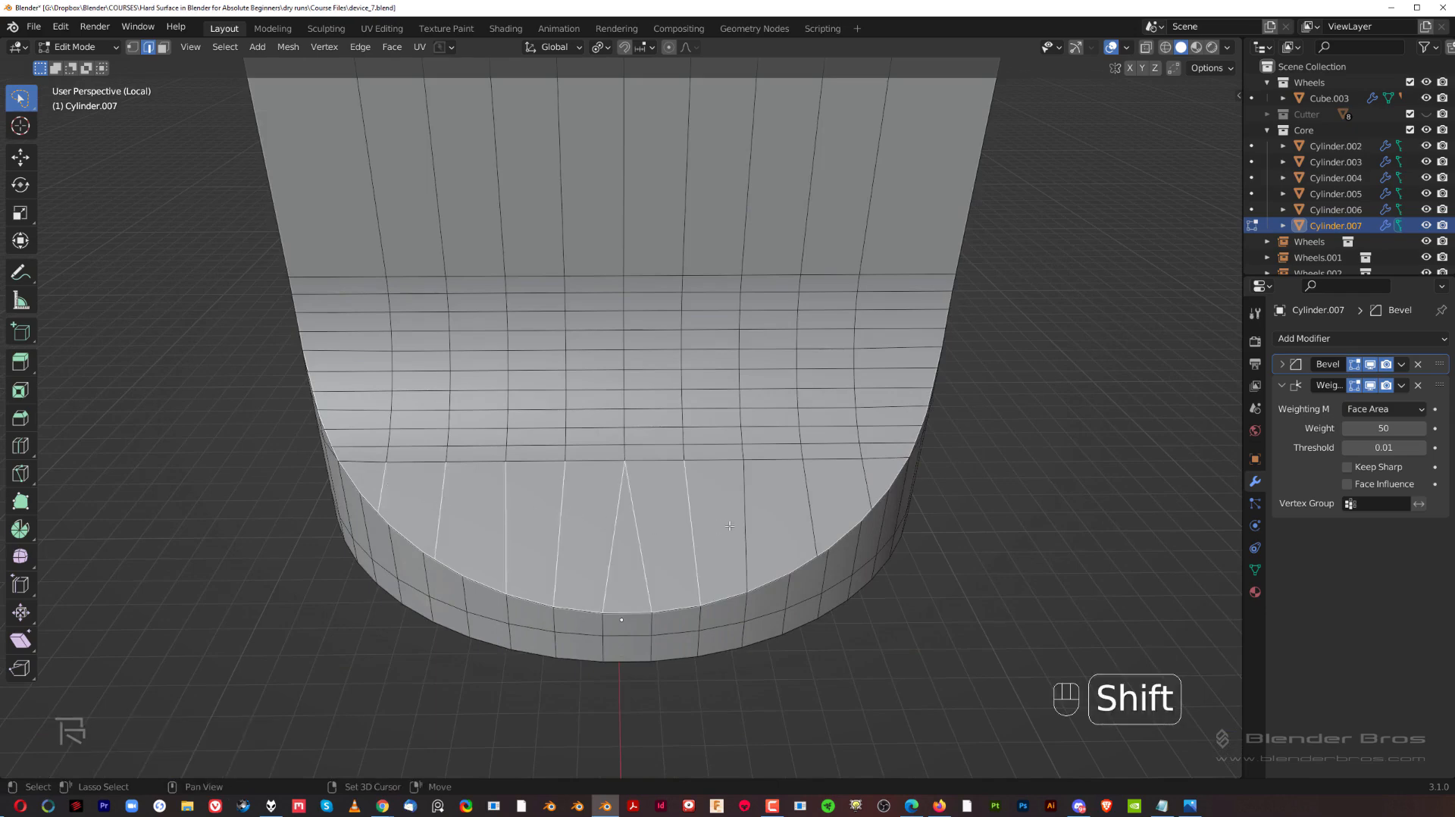
{"action": "middle_click_drag", "start_coordinate": [863, 493], "coordinate": [665, 416]}
{"action": "key", "text": "x"}
{"action": "left_click", "coordinate": [565, 402]}
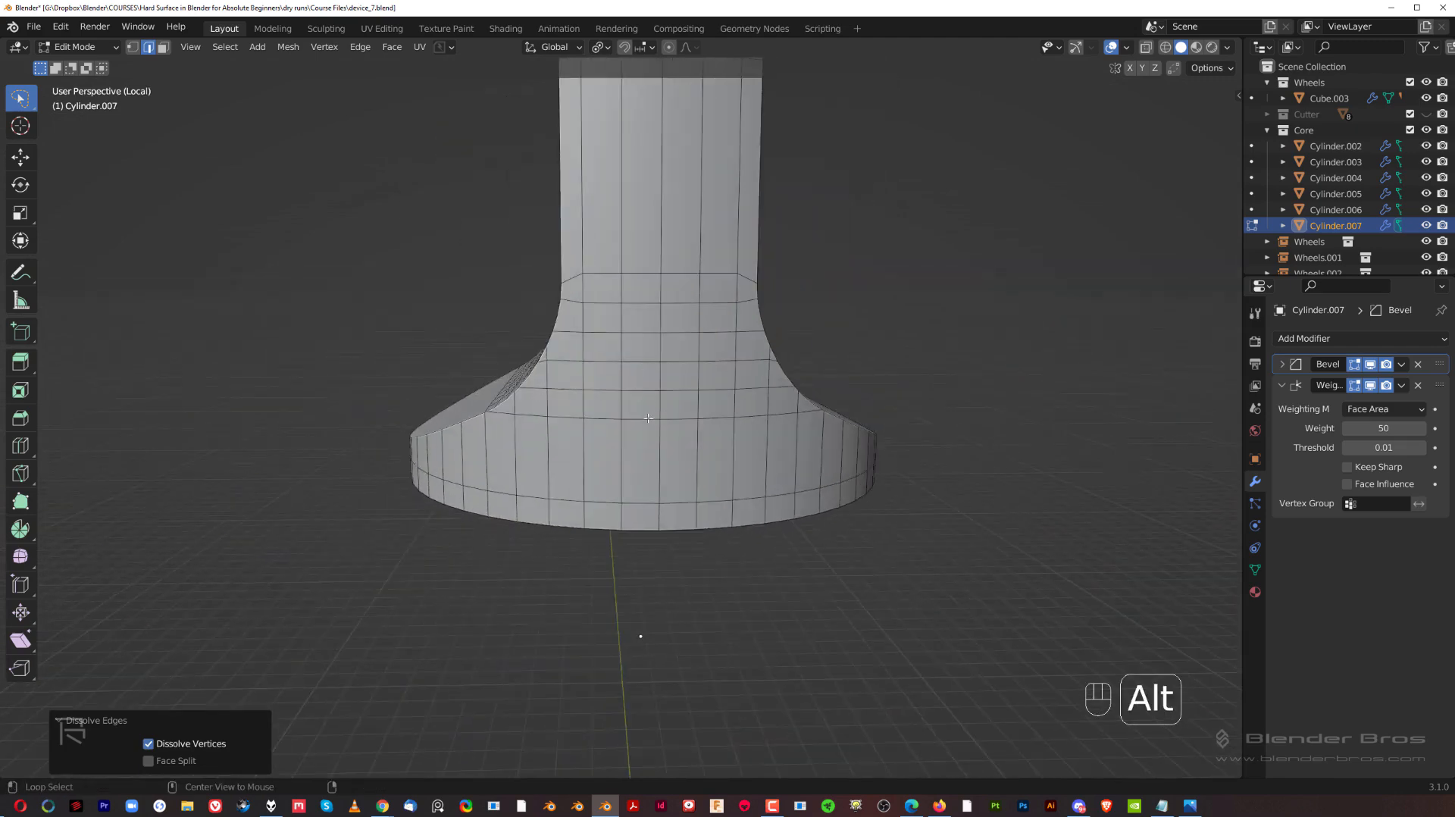
- Examine the horizontal edge loops around the cylinder's side and base, and compare them with the shading near the cut in object mode
{"action": "left_click", "coordinate": [648, 418], "text": "alt"}
{"action": "left_click", "coordinate": [648, 386], "text": "alt+shift"}
{"action": "middle_click_drag", "start_coordinate": [646, 358], "coordinate": [974, 321]}
{"action": "left_click", "coordinate": [974, 321]}
{"action": "middle_click_drag", "start_coordinate": [812, 422], "coordinate": [639, 579]}
{"action": "left_click", "coordinate": [649, 544], "text": "alt"}
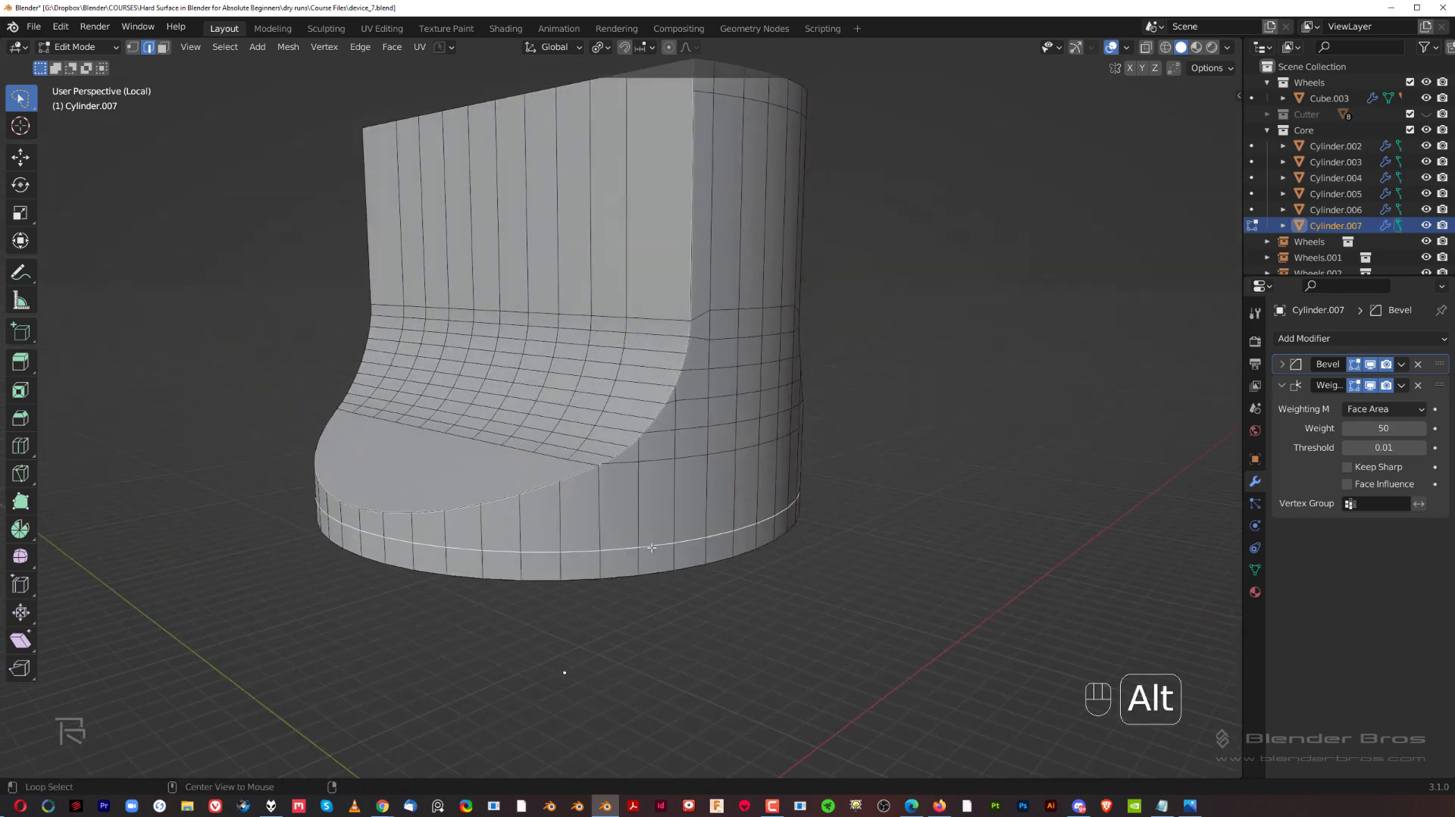
{"action": "scroll", "coordinate": [659, 481], "scroll_direction": "down", "scroll_amount": 3}
{"action": "middle_click_drag", "start_coordinate": [659, 480], "coordinate": [770, 474]}
{"action": "key", "text": "Tab"}
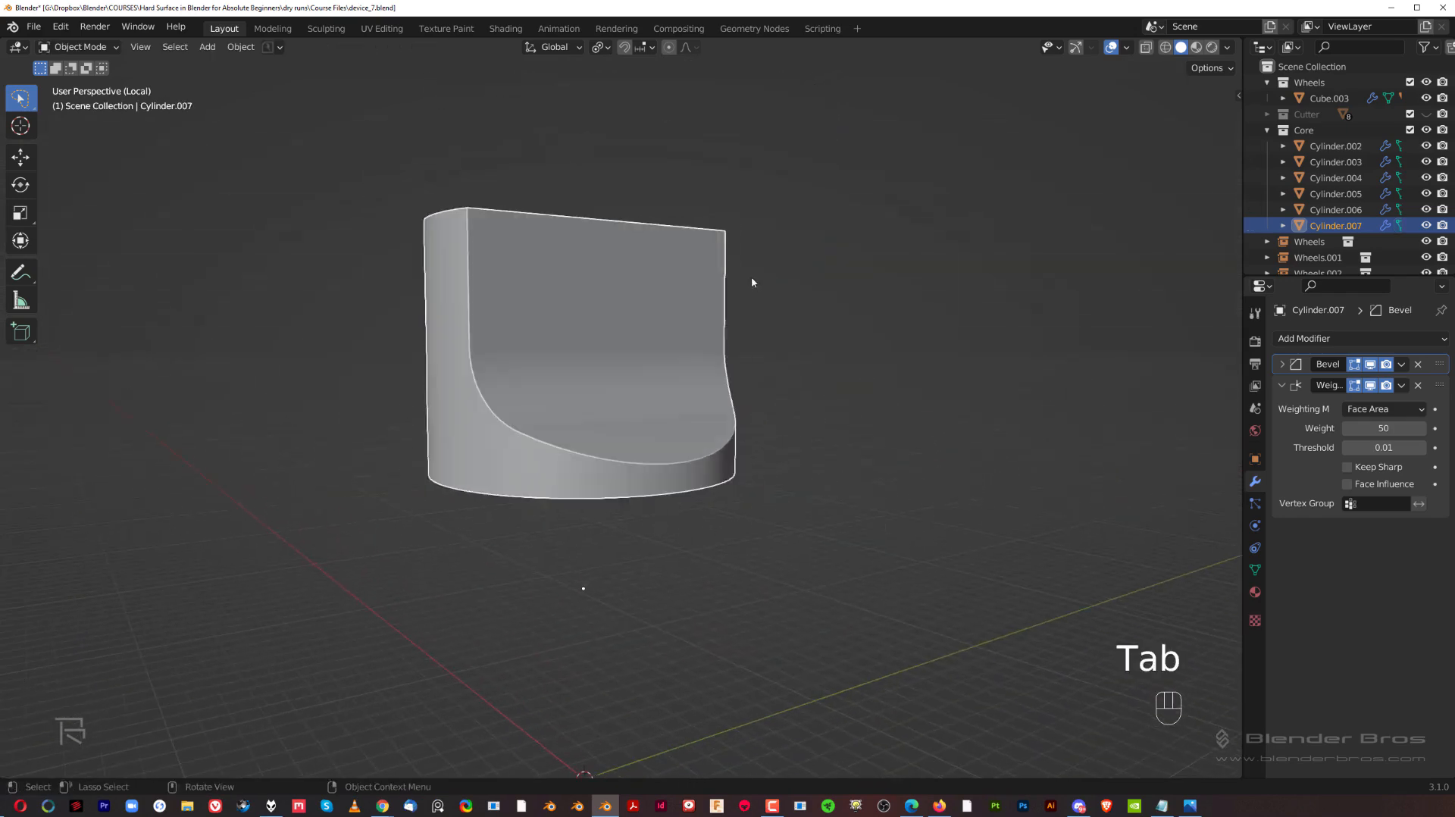
{"action": "middle_click_drag", "start_coordinate": [691, 357], "coordinate": [763, 363]}
{"action": "scroll", "coordinate": [650, 412], "scroll_direction": "up", "scroll_amount": 5}
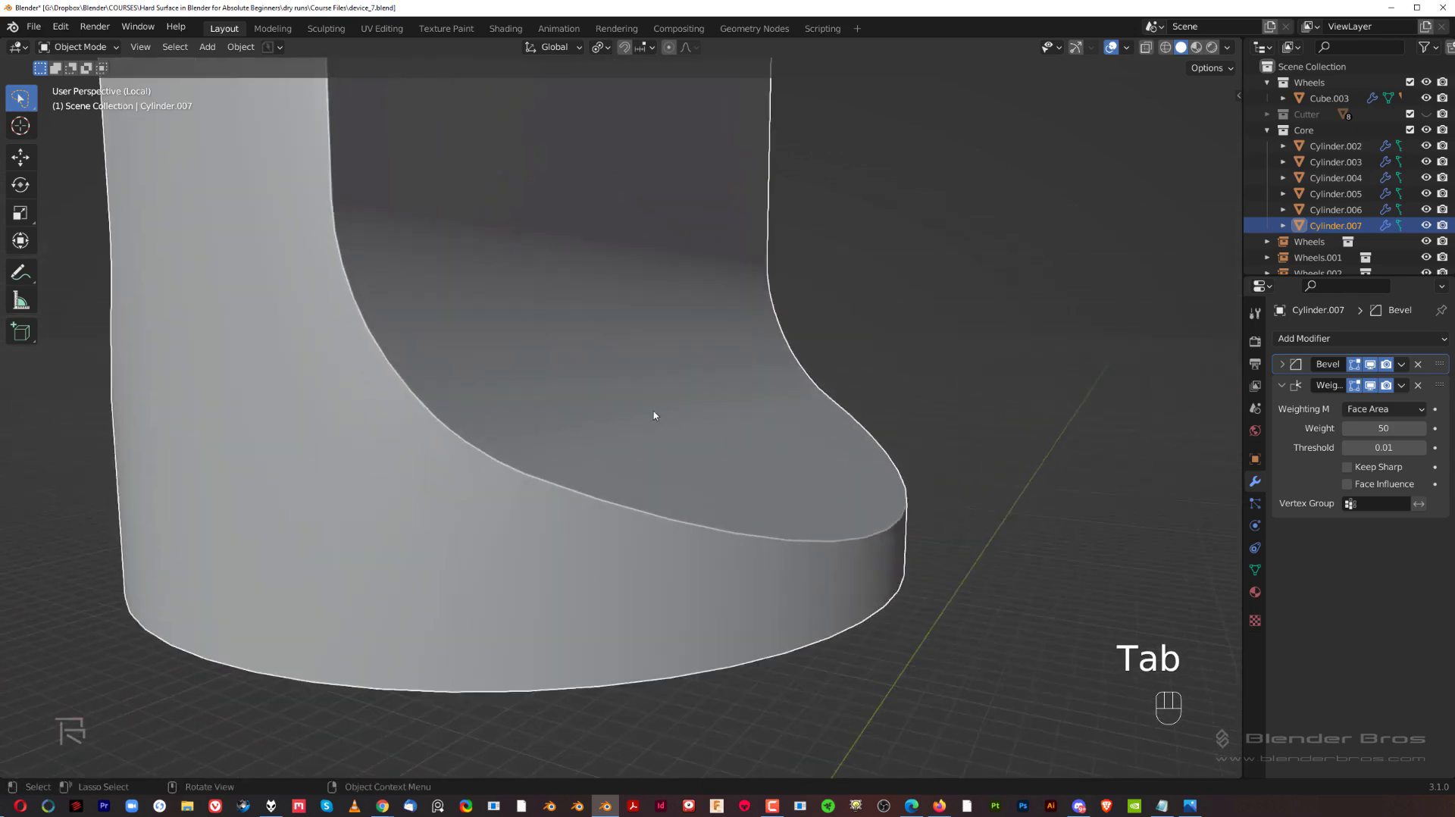
{"action": "middle_click_drag", "start_coordinate": [649, 411], "coordinate": [690, 435]}
- Dissolve the horizontal edge loop that runs around the outer side into the lower corner of the cut
{"action": "key", "text": "Tab"}
{"action": "scroll", "coordinate": [690, 435], "scroll_direction": "up", "scroll_amount": 4}
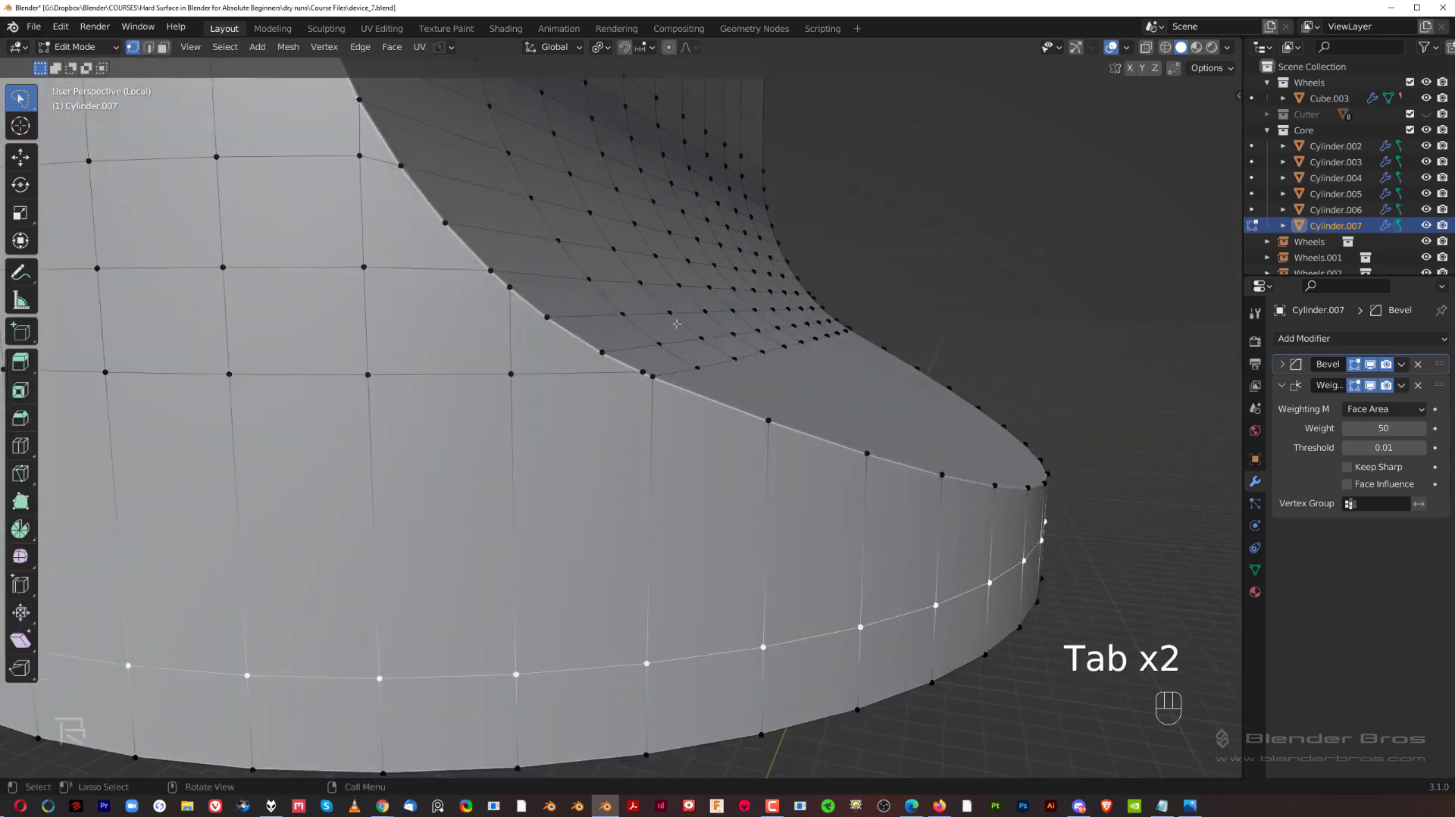
{"action": "scroll", "coordinate": [705, 400], "scroll_direction": "down", "scroll_amount": 3}
{"action": "left_click", "coordinate": [692, 436]}
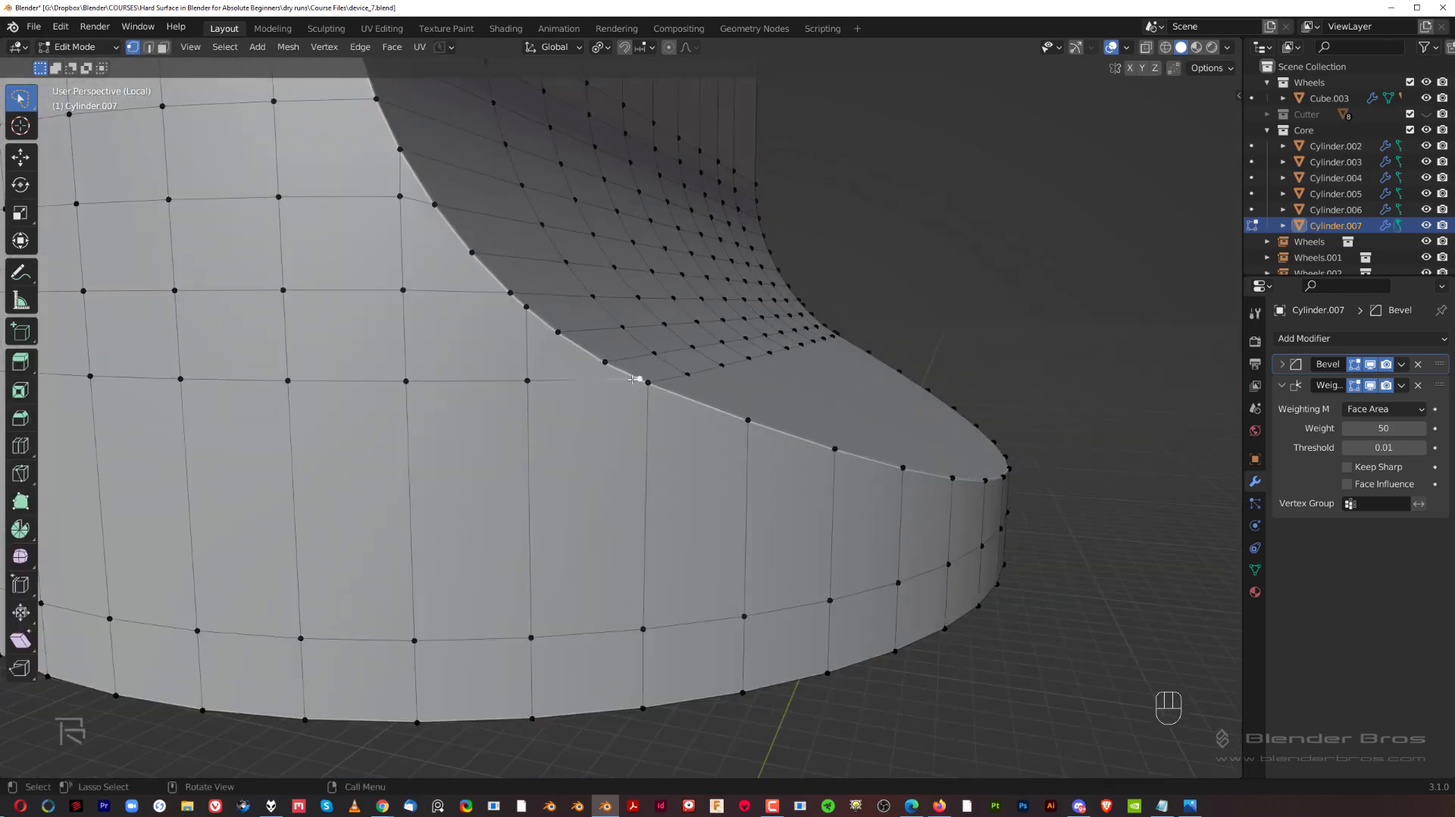
{"action": "left_click", "coordinate": [692, 436], "text": "shift"}
{"action": "middle_click_drag", "start_coordinate": [692, 436], "coordinate": [590, 393]}
{"action": "key", "text": "Tab"}
{"action": "left_click", "coordinate": [590, 393], "text": "alt"}
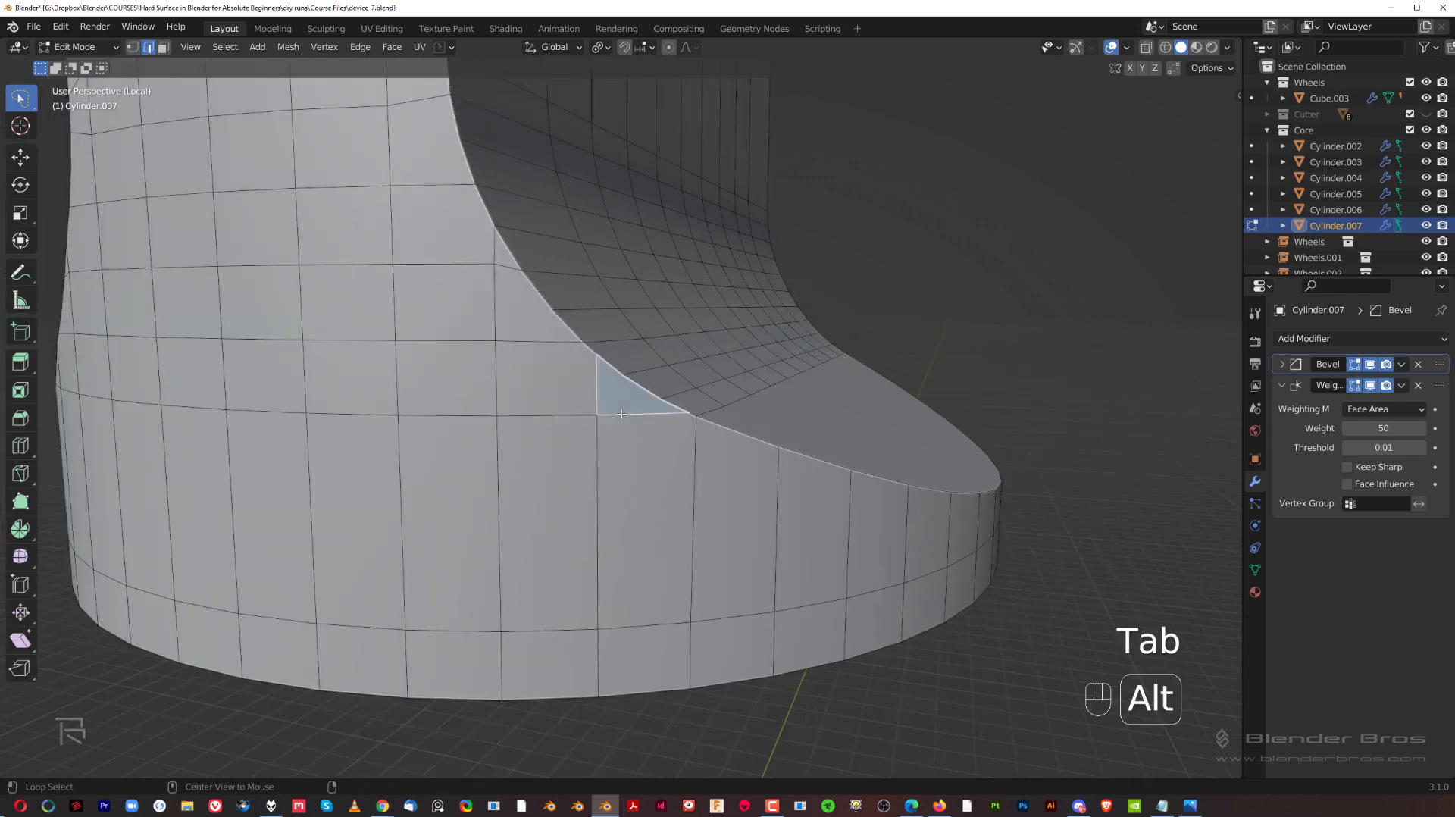
{"action": "left_click", "coordinate": [545, 414], "text": "alt"}
{"action": "key", "text": "x"}
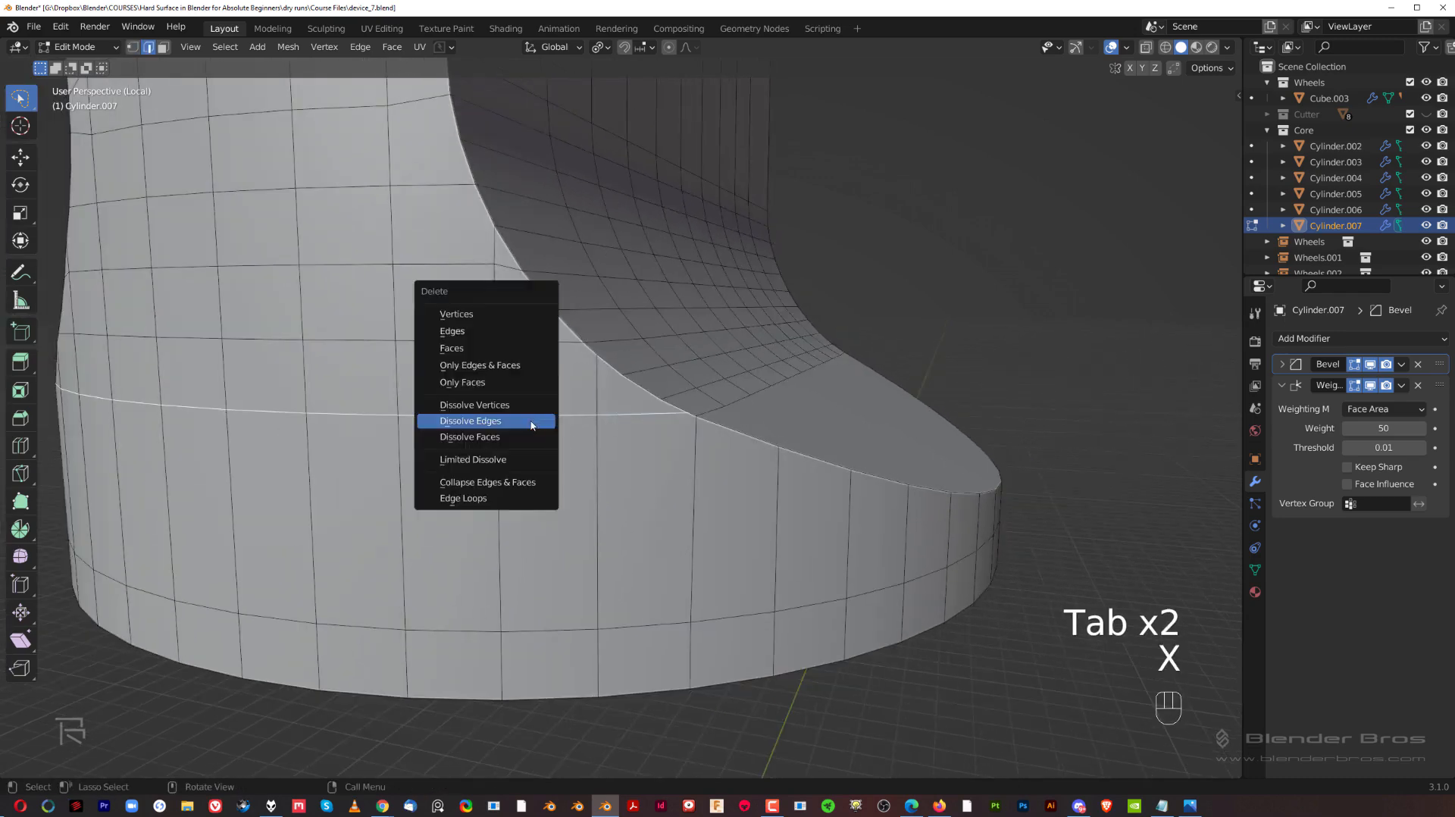
{"action": "left_click", "coordinate": [493, 419]}
- Knife a supporting edge on the outer side following the cut's curved border from its upper corner past the lower corner, and check the shading
{"action": "middle_click_drag", "start_coordinate": [653, 543], "coordinate": [607, 378]}
{"action": "key", "text": "Tab"}
{"action": "key", "text": "Tab"}
{"action": "scroll", "coordinate": [602, 376], "scroll_direction": "up", "scroll_amount": 4}
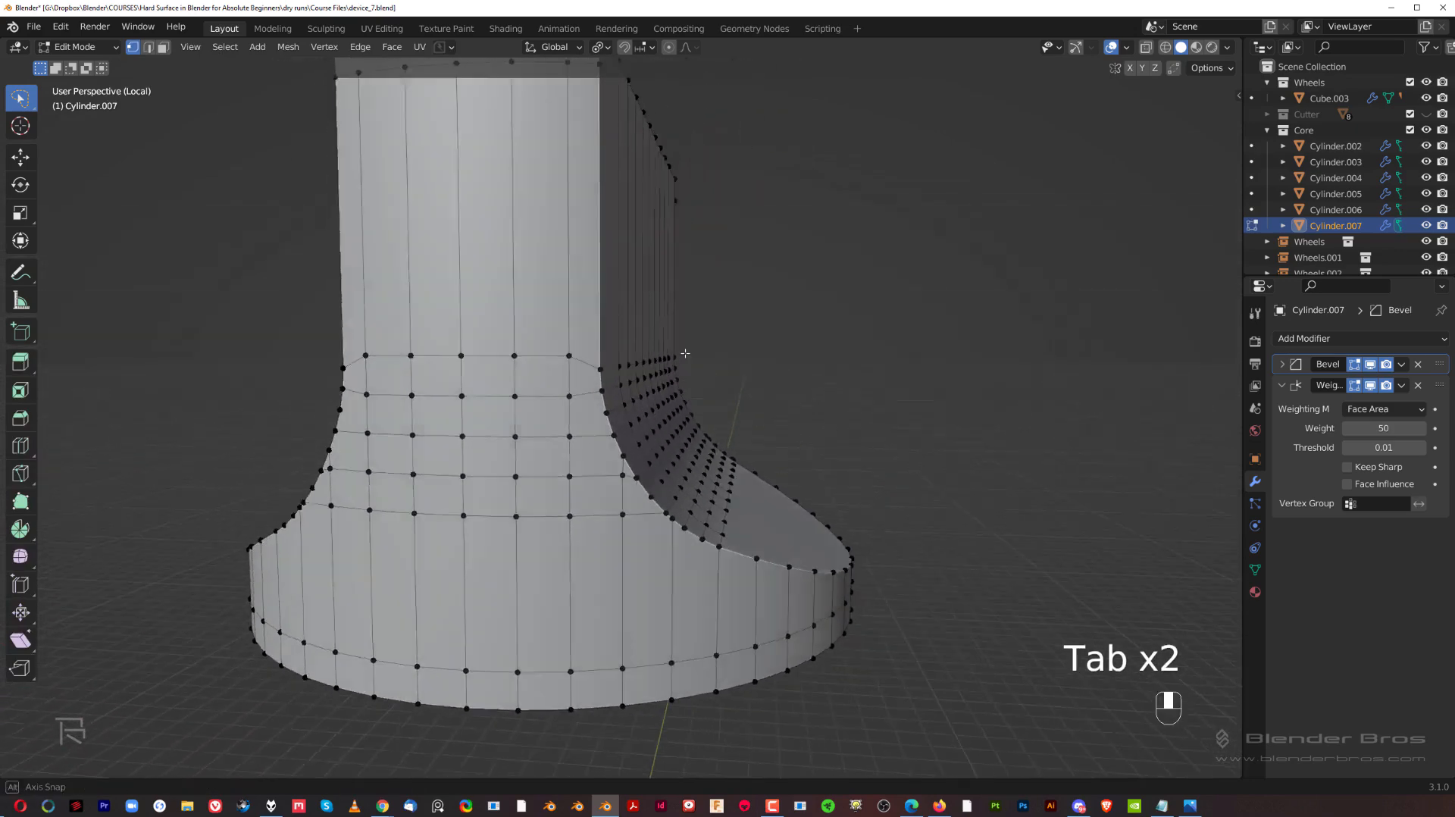
{"action": "key", "text": "k"}
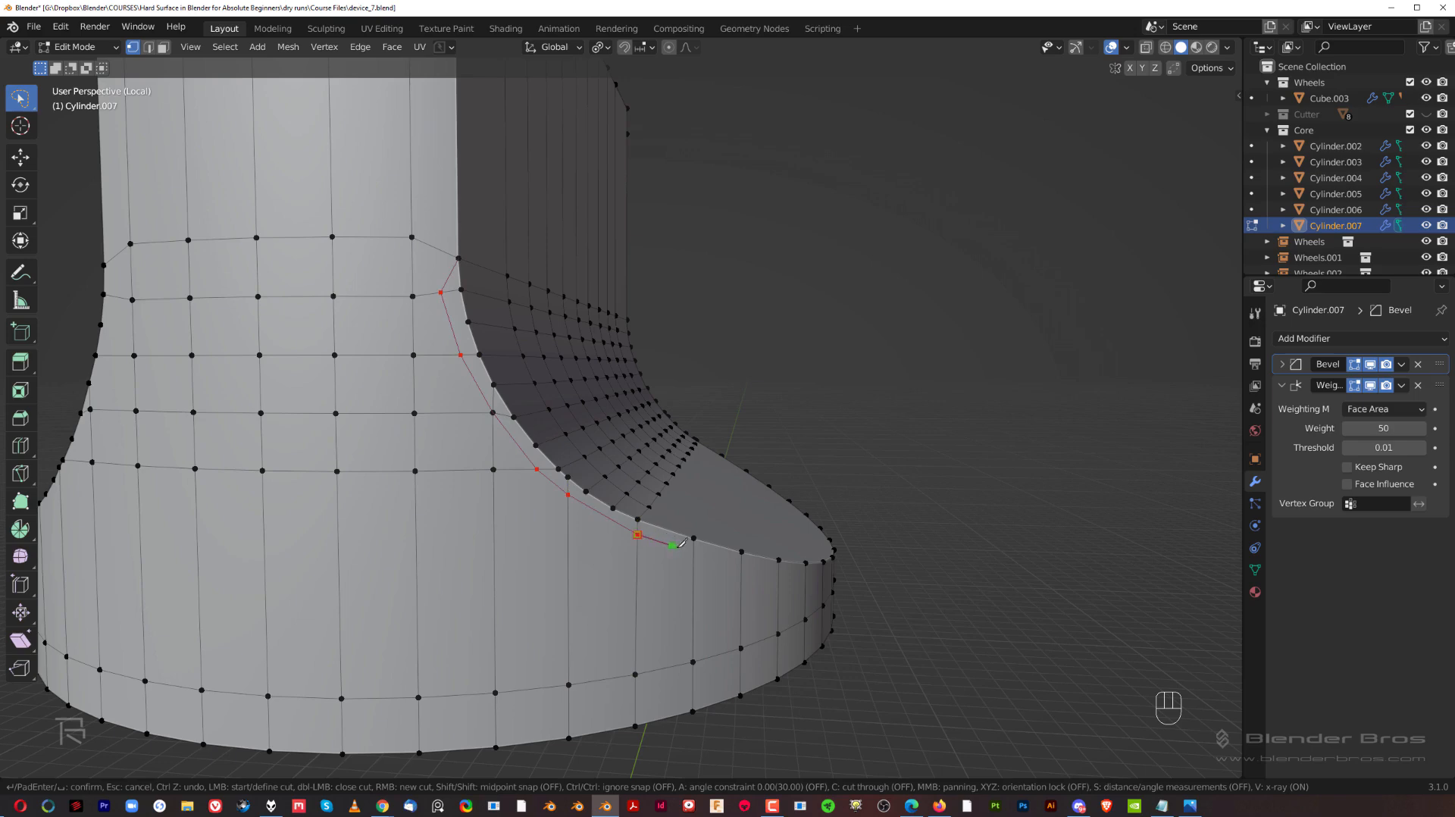
{"action": "key", "text": "Return"}
{"action": "key", "text": "Tab"}
{"action": "scroll", "coordinate": [535, 445], "scroll_direction": "up", "scroll_amount": 5}
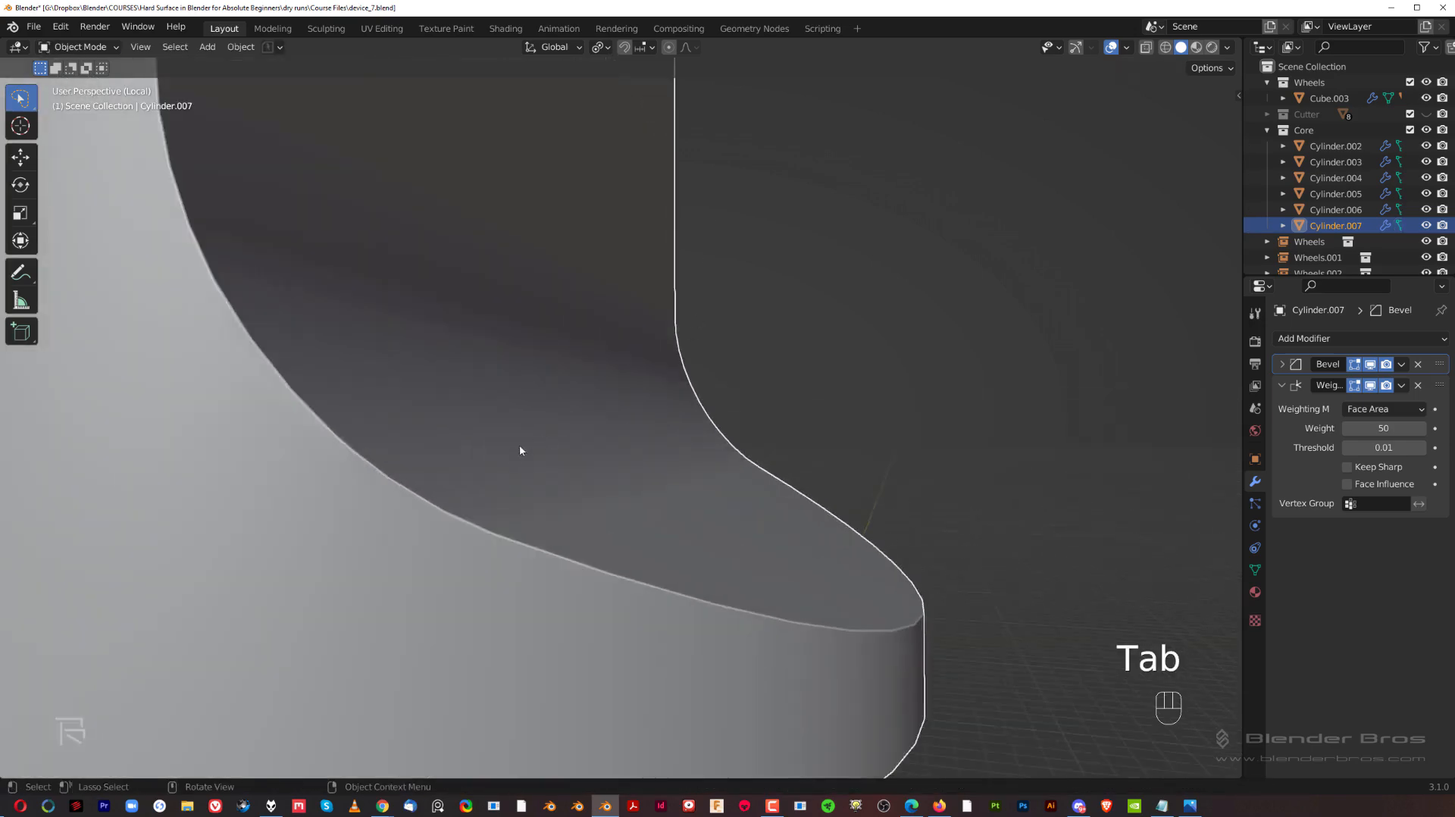
{"action": "scroll", "coordinate": [576, 462], "scroll_direction": "up", "scroll_amount": 1}
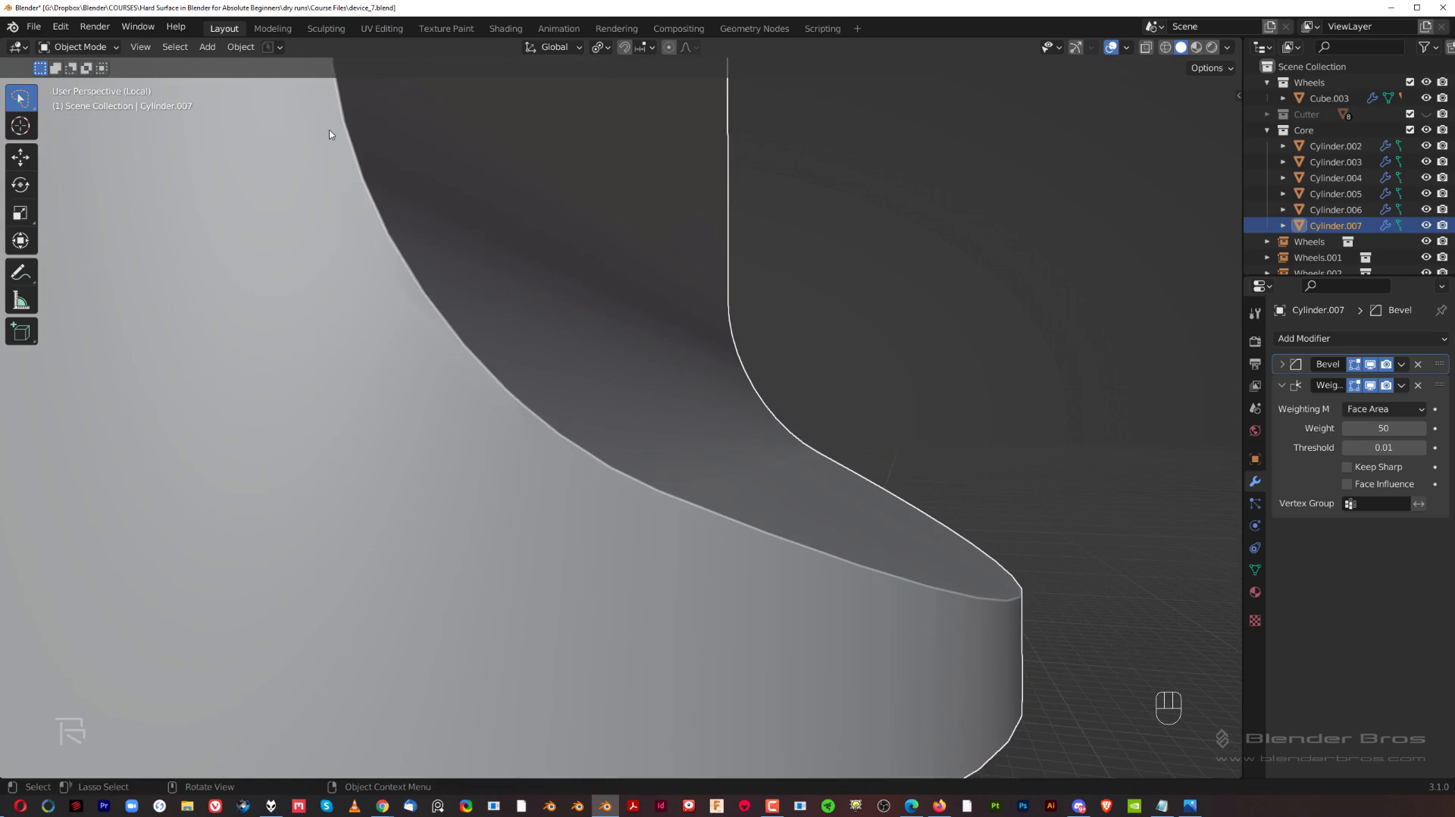
{"action": "scroll", "coordinate": [430, 366], "scroll_direction": "down", "scroll_amount": 5}
{"action": "middle_click_drag", "start_coordinate": [430, 366], "coordinate": [648, 406]}
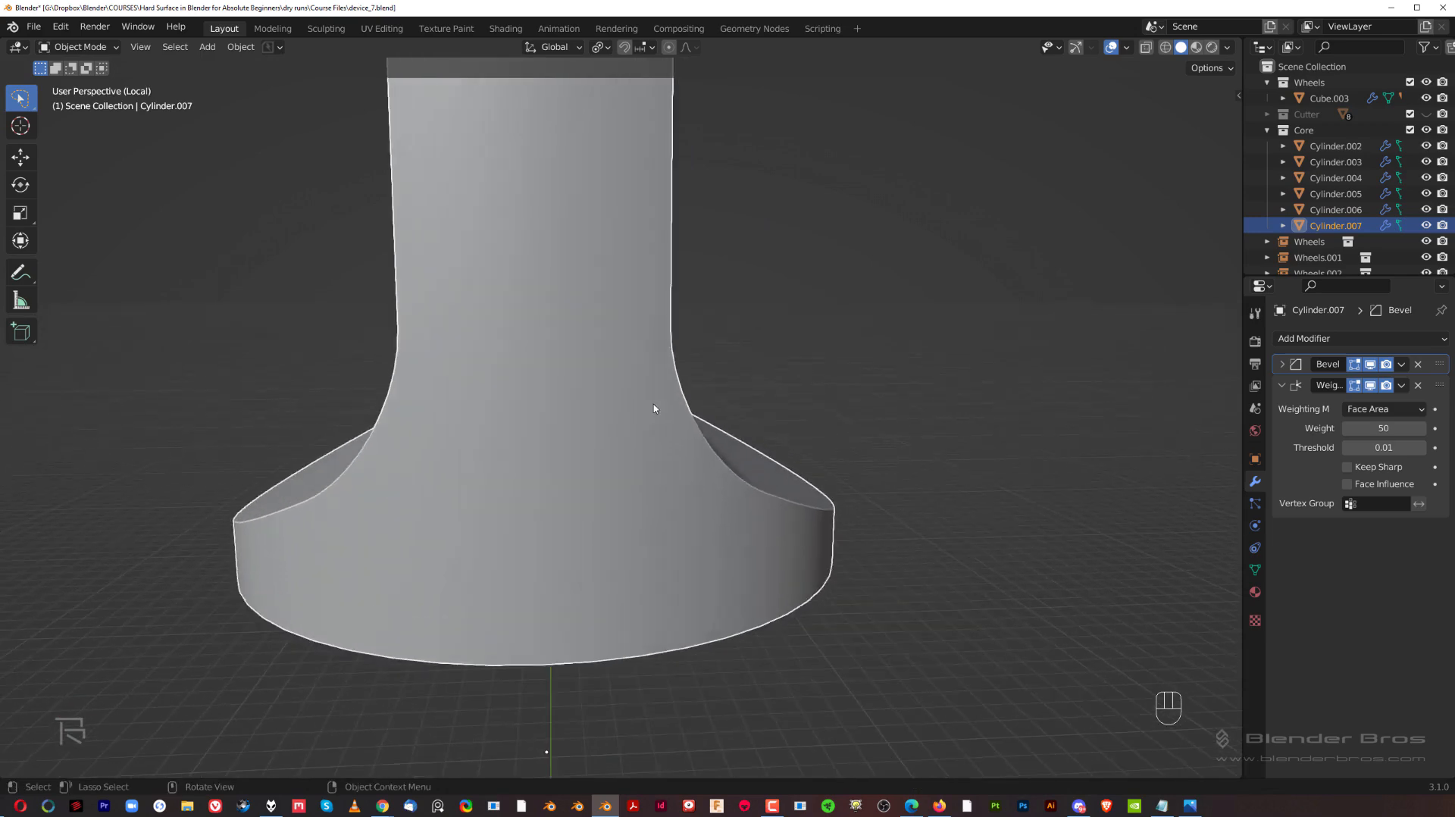
- Symmetrize the entire mesh in the -X to +X direction
{"action": "key", "text": "Tab"}
{"action": "key", "text": "a"}
{"action": "middle_click_drag", "start_coordinate": [773, 406], "coordinate": [830, 407], "text": "shift"}
{"action": "left_click", "coordinate": [294, 49]}
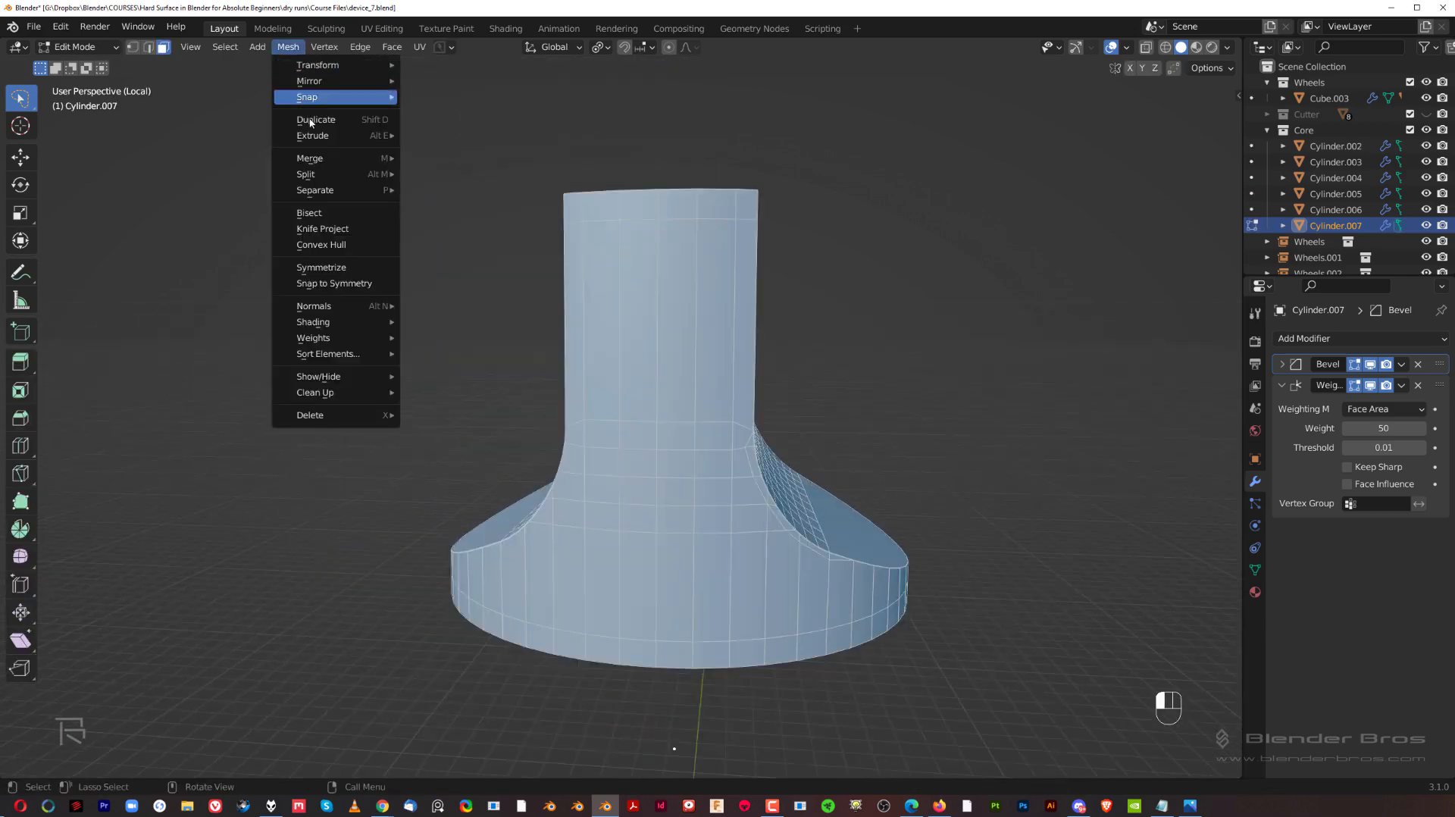
{"action": "left_click", "coordinate": [357, 275]}
{"action": "middle_click_drag", "start_coordinate": [357, 272], "coordinate": [402, 431]}
{"action": "left_click", "coordinate": [189, 745]}
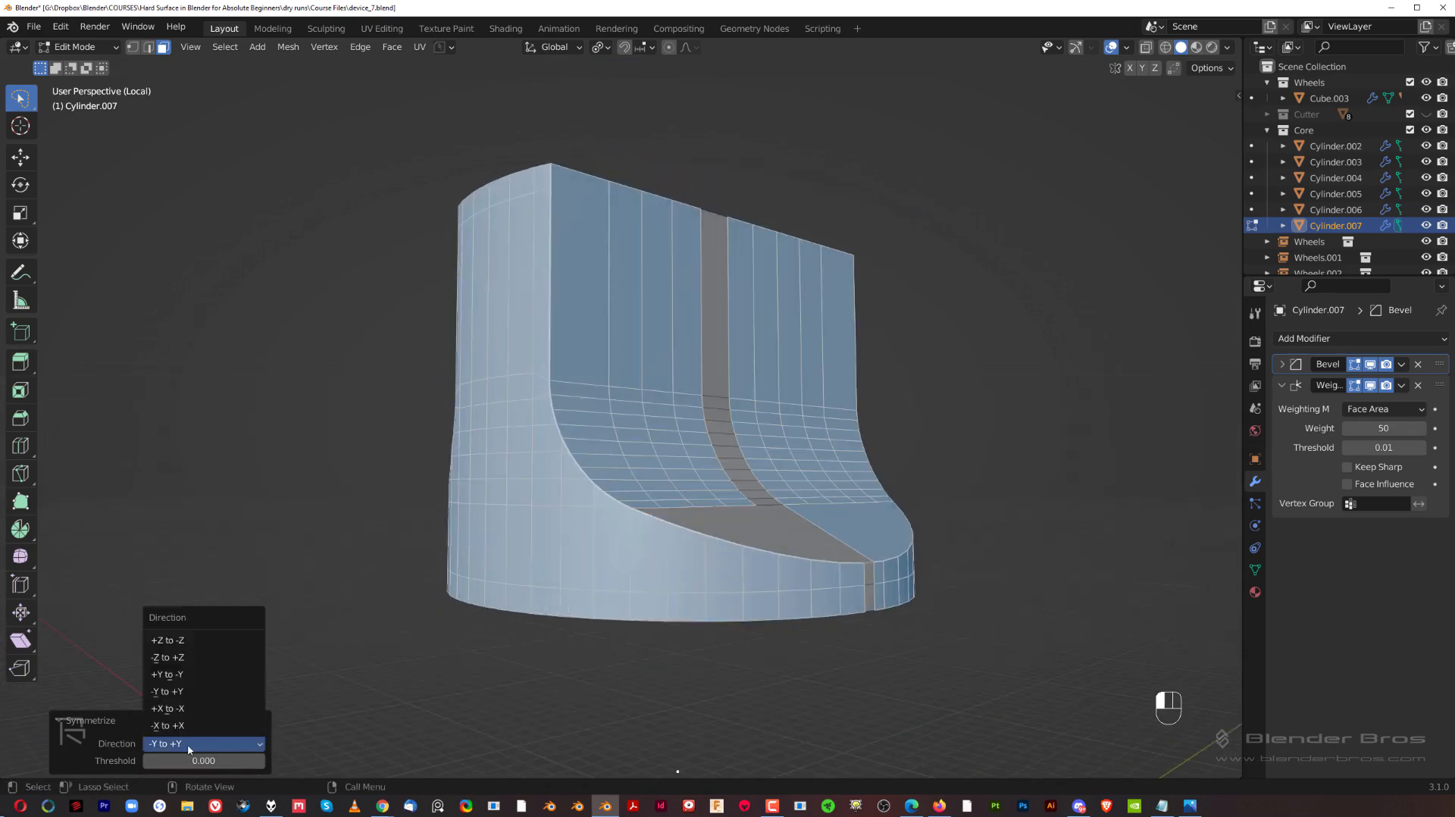
{"action": "left_click", "coordinate": [181, 726]}
{"action": "middle_click_drag", "start_coordinate": [420, 572], "coordinate": [323, 668]}
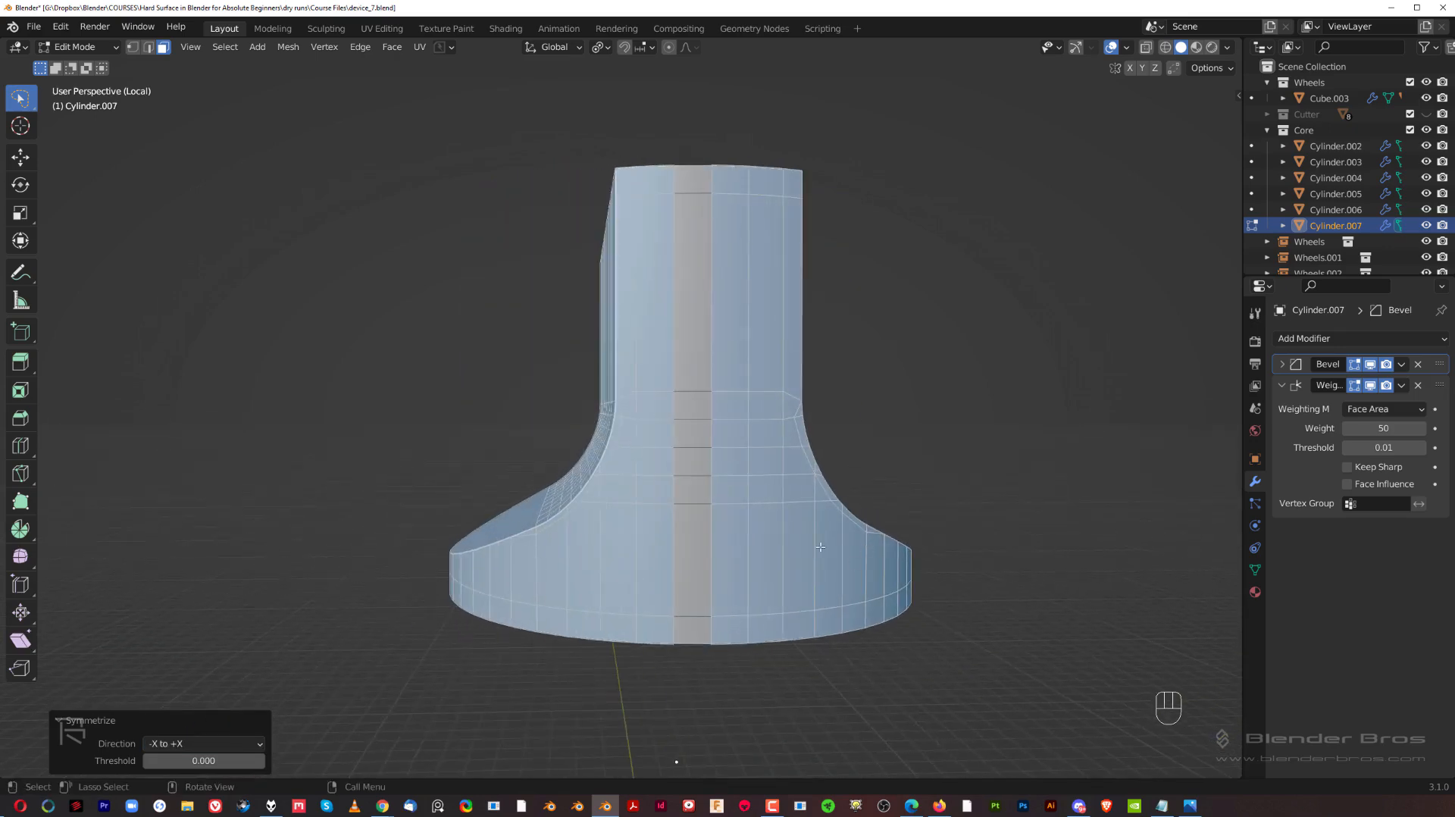
{"action": "left_click", "coordinate": [1099, 363]}
- Symmetrize the entire mesh in the +Y to -Y direction
{"action": "middle_click_drag", "start_coordinate": [1099, 363], "coordinate": [952, 423]}
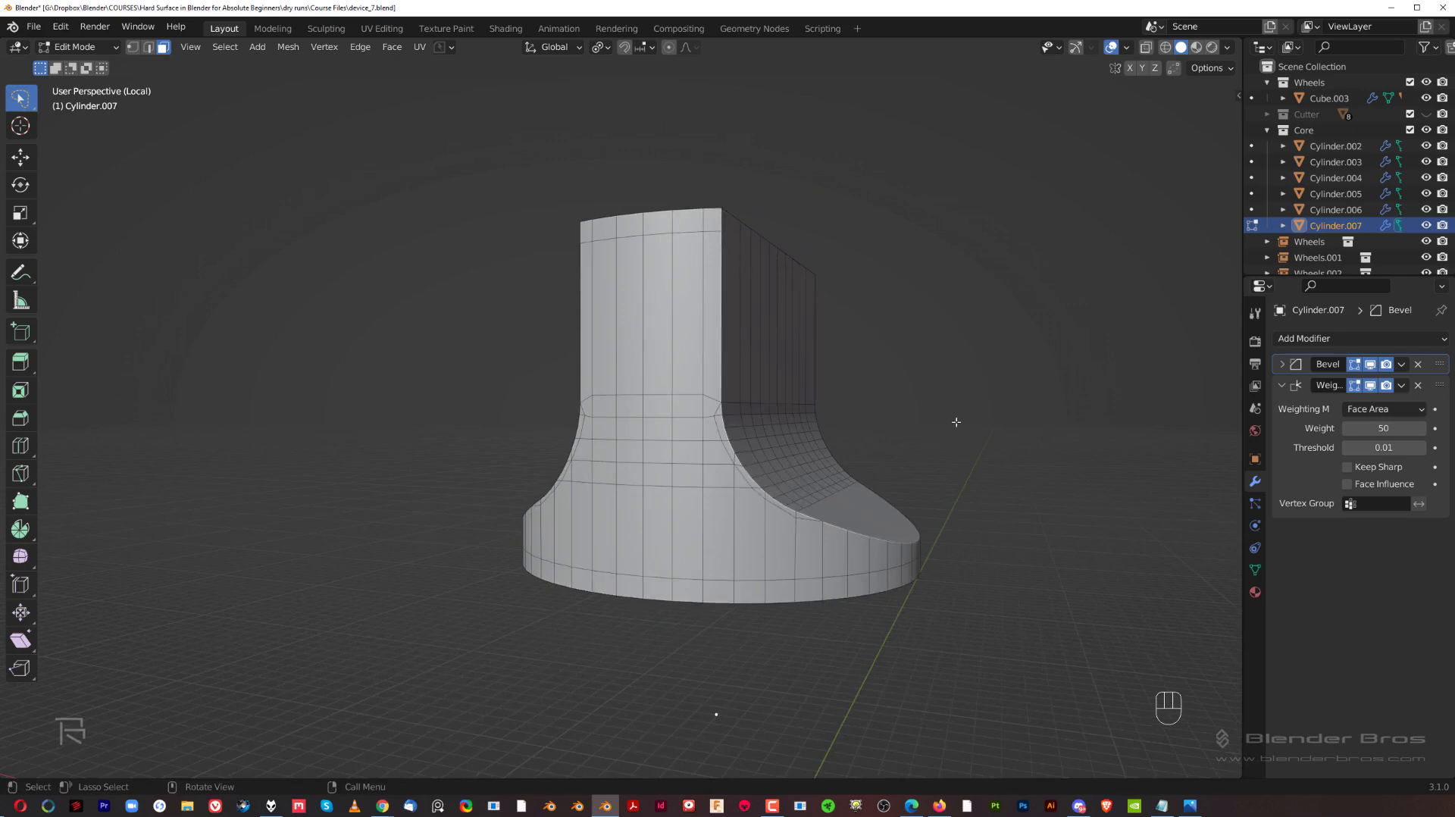
{"action": "key", "text": "a"}
{"action": "left_click", "coordinate": [288, 49]}
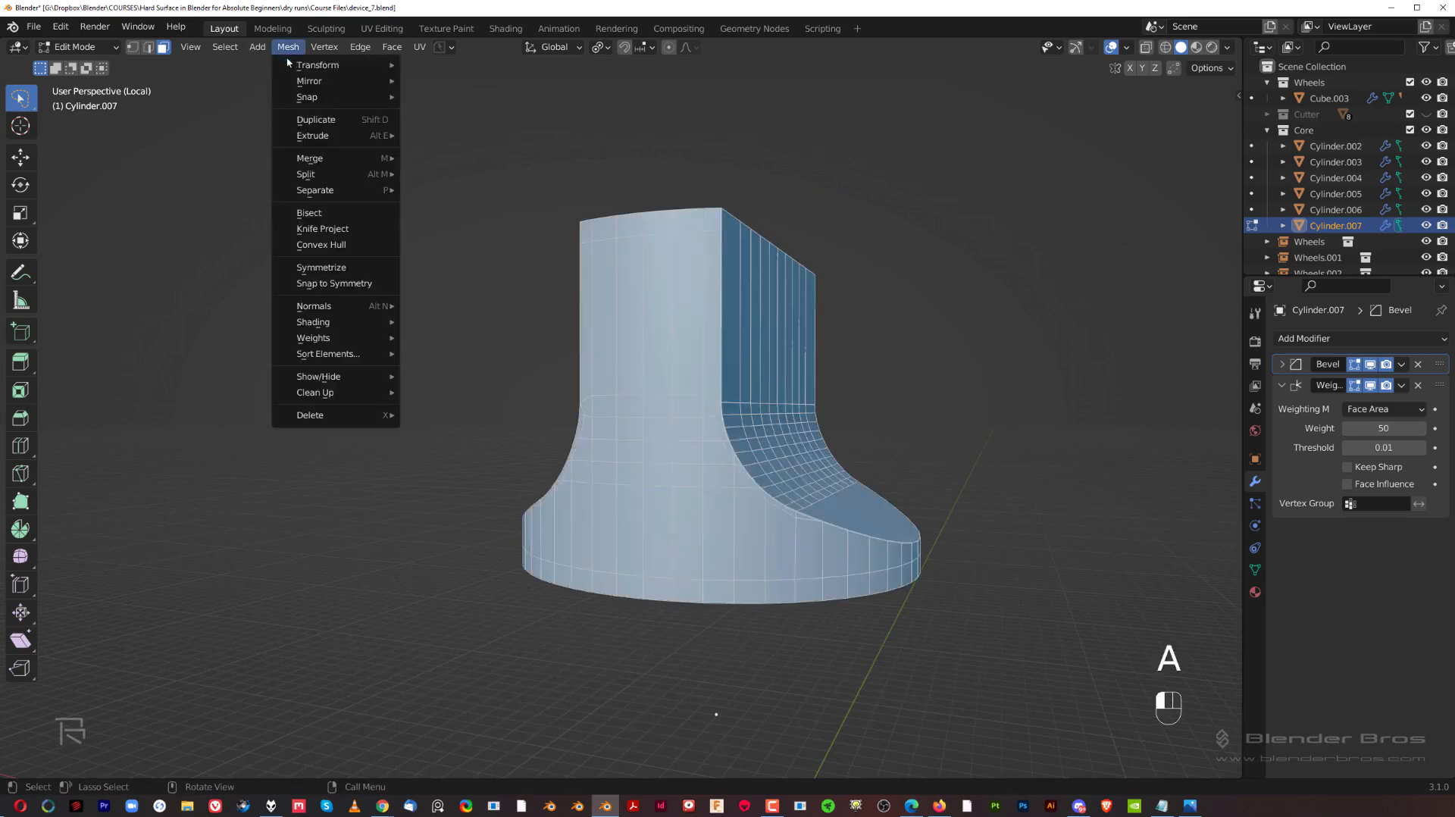
{"action": "left_click", "coordinate": [334, 274]}
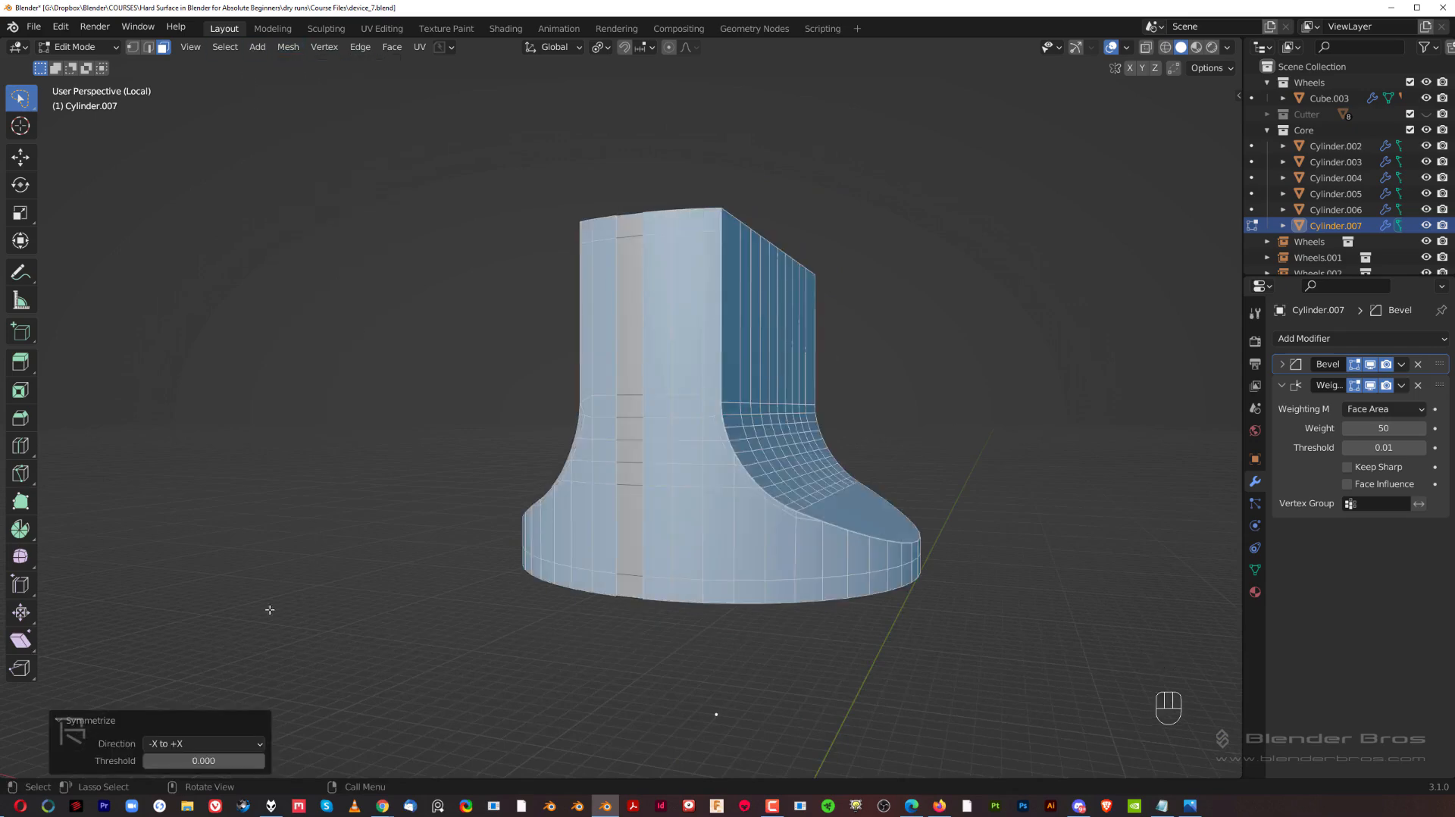
{"action": "left_click", "coordinate": [211, 744]}
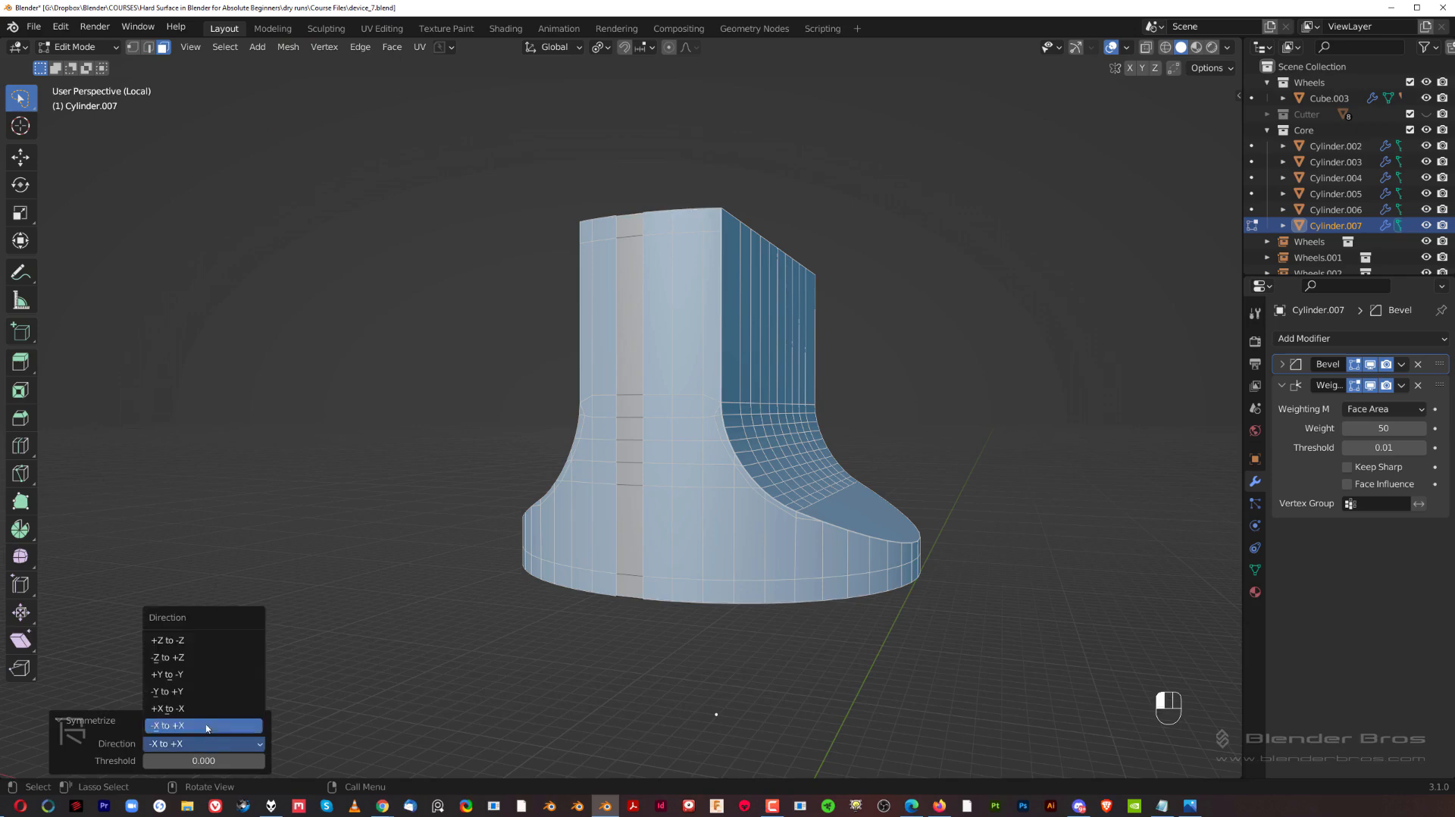
{"action": "left_click", "coordinate": [194, 674]}
{"action": "middle_click_drag", "start_coordinate": [687, 531], "coordinate": [400, 532]}
{"action": "left_click", "coordinate": [400, 532]}
- Dissolve the edge running through the middle of the cut's flat lower face
{"action": "middle_click_drag", "start_coordinate": [776, 448], "coordinate": [902, 448]}
{"action": "middle_click_drag", "start_coordinate": [485, 514], "coordinate": [615, 482]}
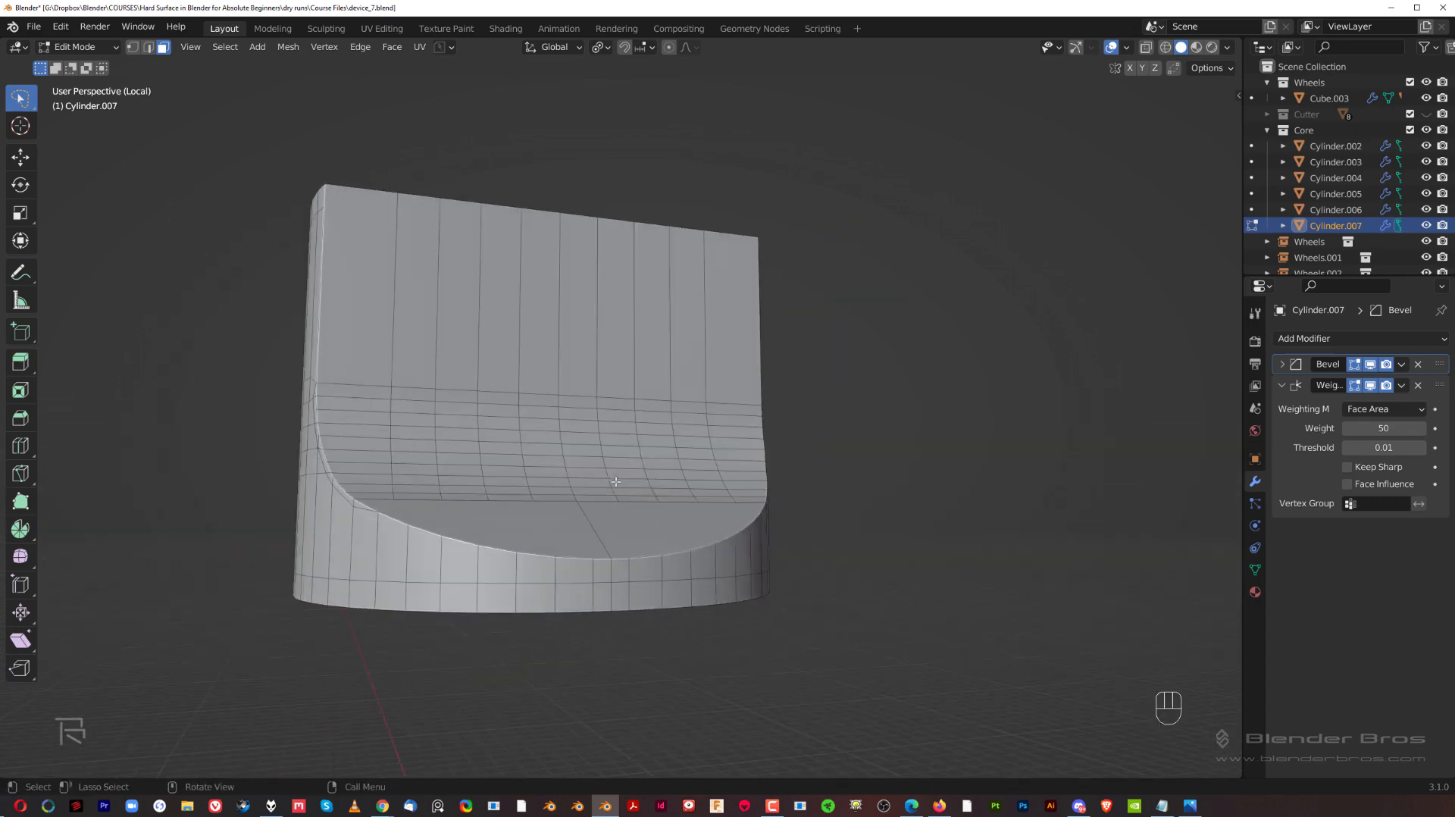
{"action": "key", "text": "2"}
{"action": "left_click", "coordinate": [605, 531], "text": "alt"}
{"action": "middle_click_drag", "start_coordinate": [604, 531], "coordinate": [556, 440]}
{"action": "key", "text": "x"}
{"action": "left_click", "coordinate": [667, 350]}
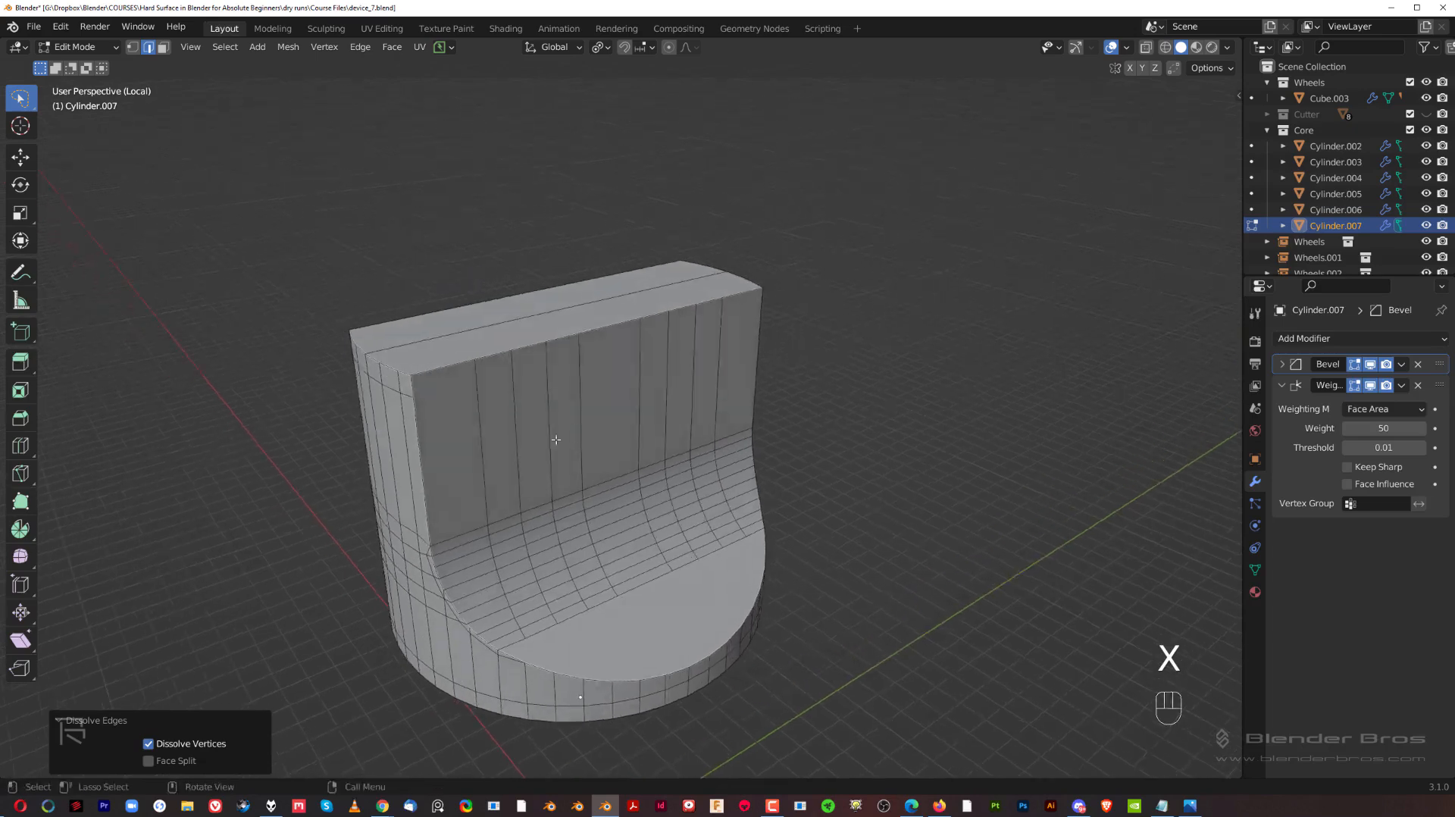
- Select all vertical edge lines running down the cut's wall and curved transition, and dissolve them
{"action": "left_click", "coordinate": [488, 431], "text": "alt"}
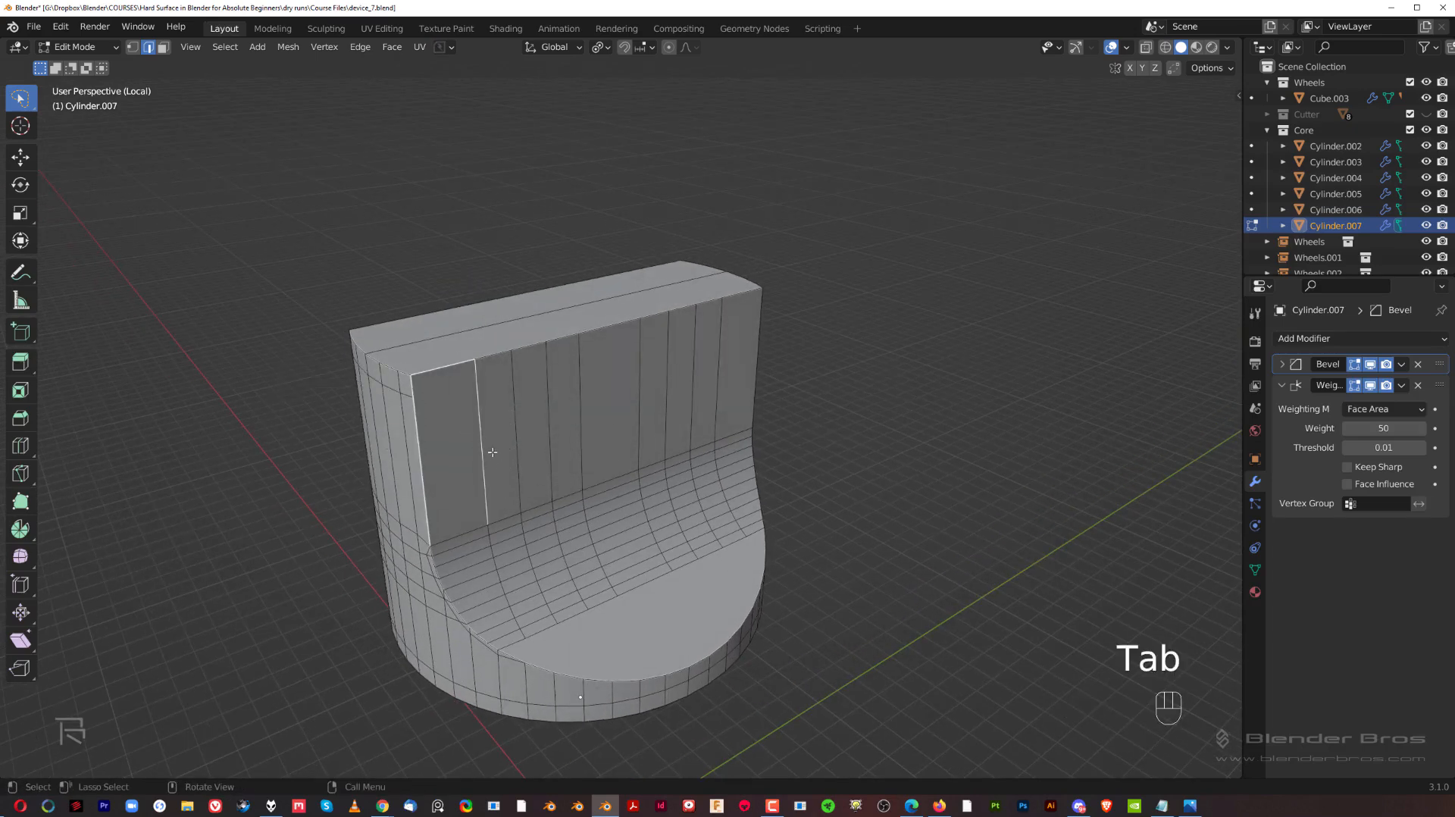
{"action": "left_click", "coordinate": [479, 436], "text": "alt"}
{"action": "left_click", "coordinate": [489, 420]}
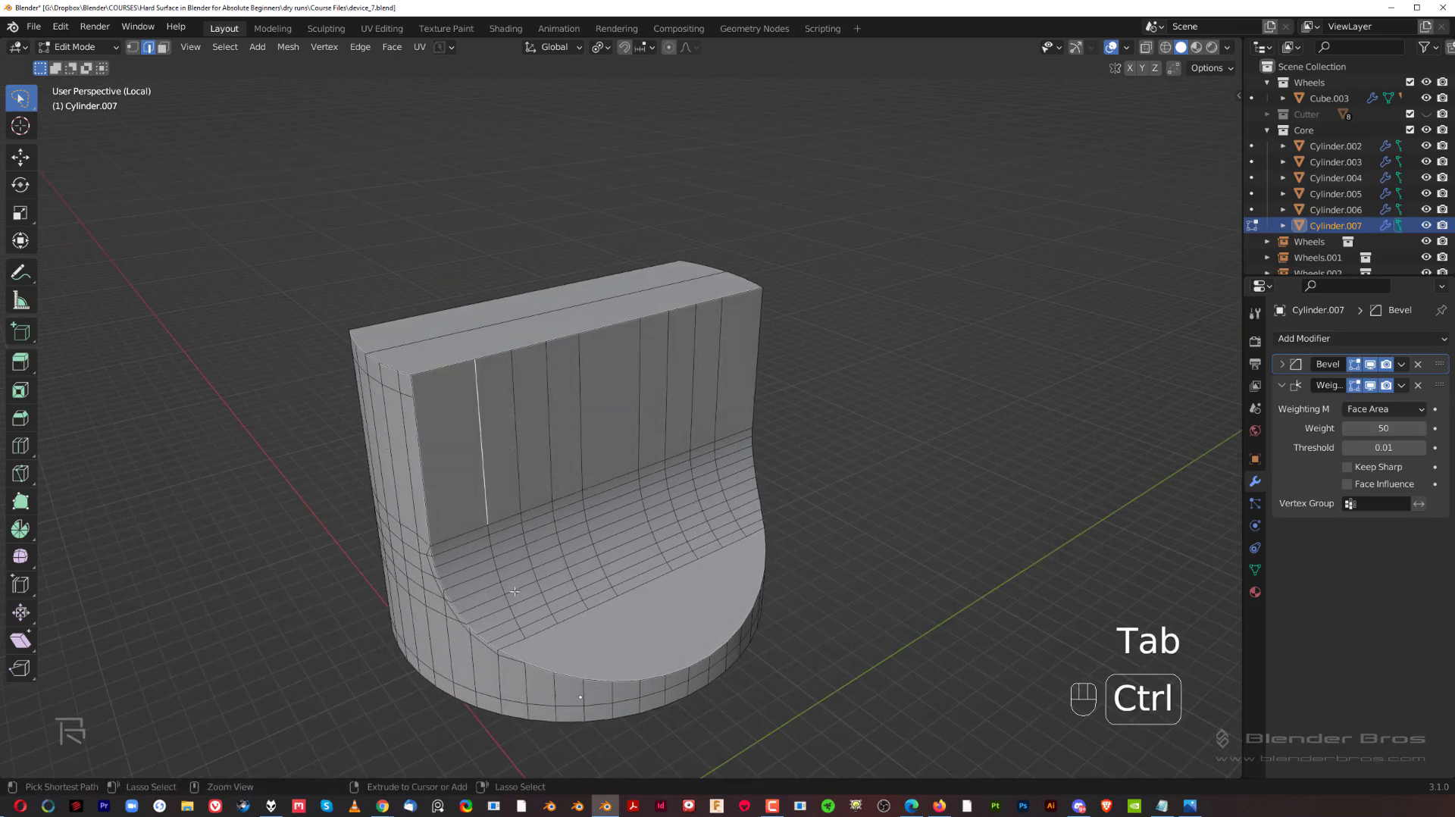
{"action": "left_click", "coordinate": [520, 633], "text": "ctrl"}
{"action": "left_click", "coordinate": [512, 445], "text": "alt+shift"}
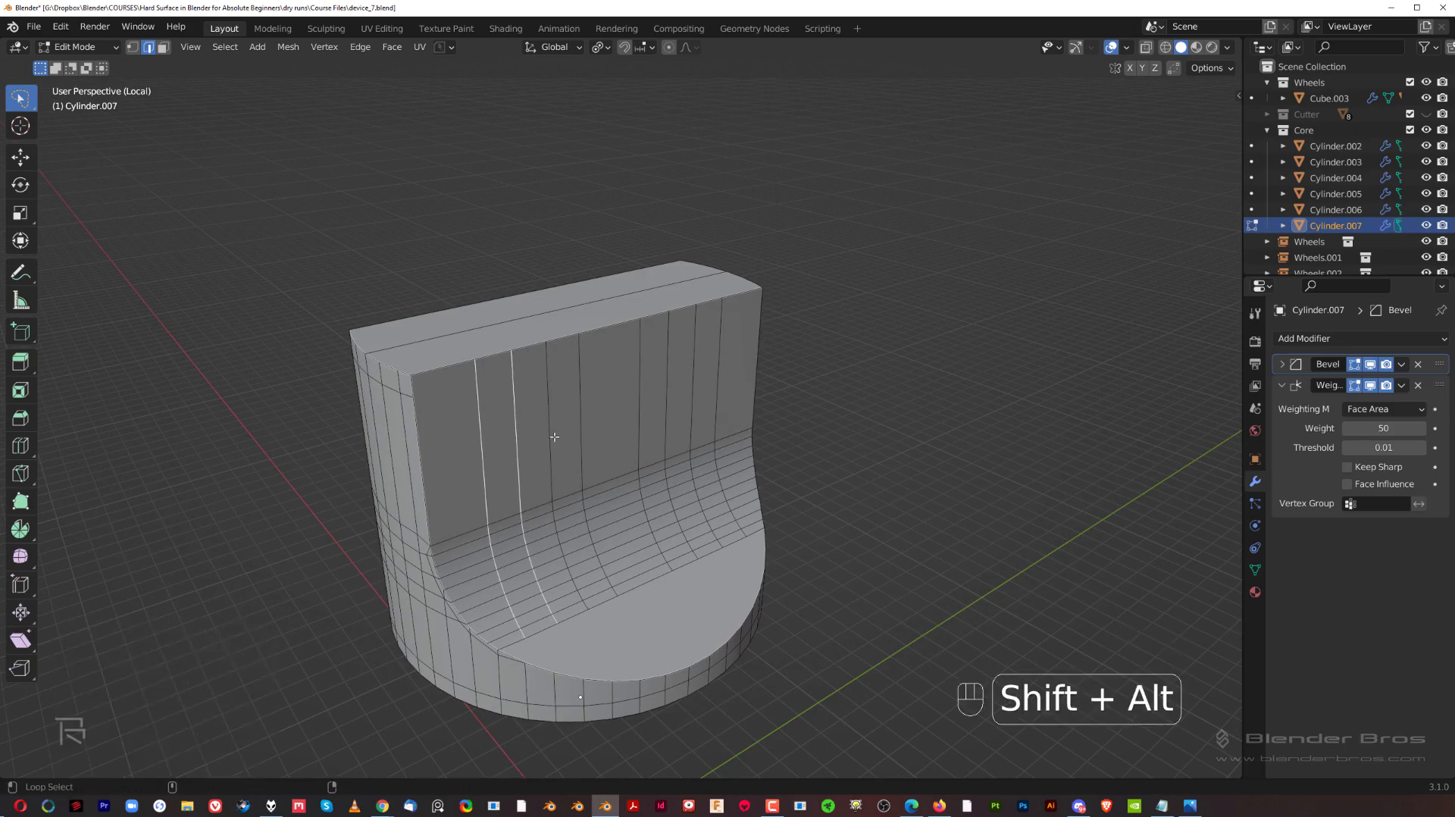
{"action": "left_click", "coordinate": [523, 631], "text": "ctrl"}
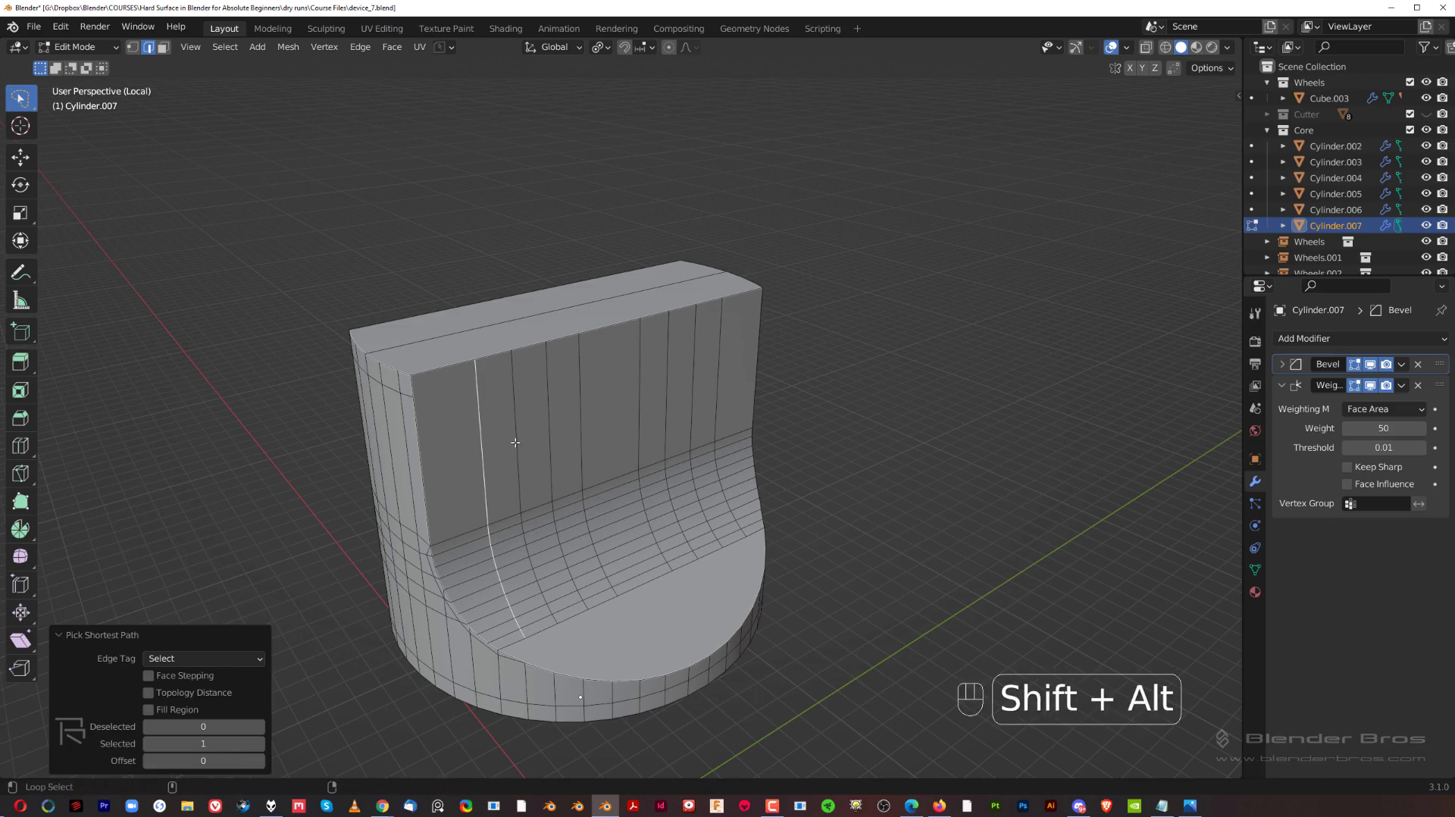
{"action": "left_click", "coordinate": [518, 431], "text": "alt+shift"}
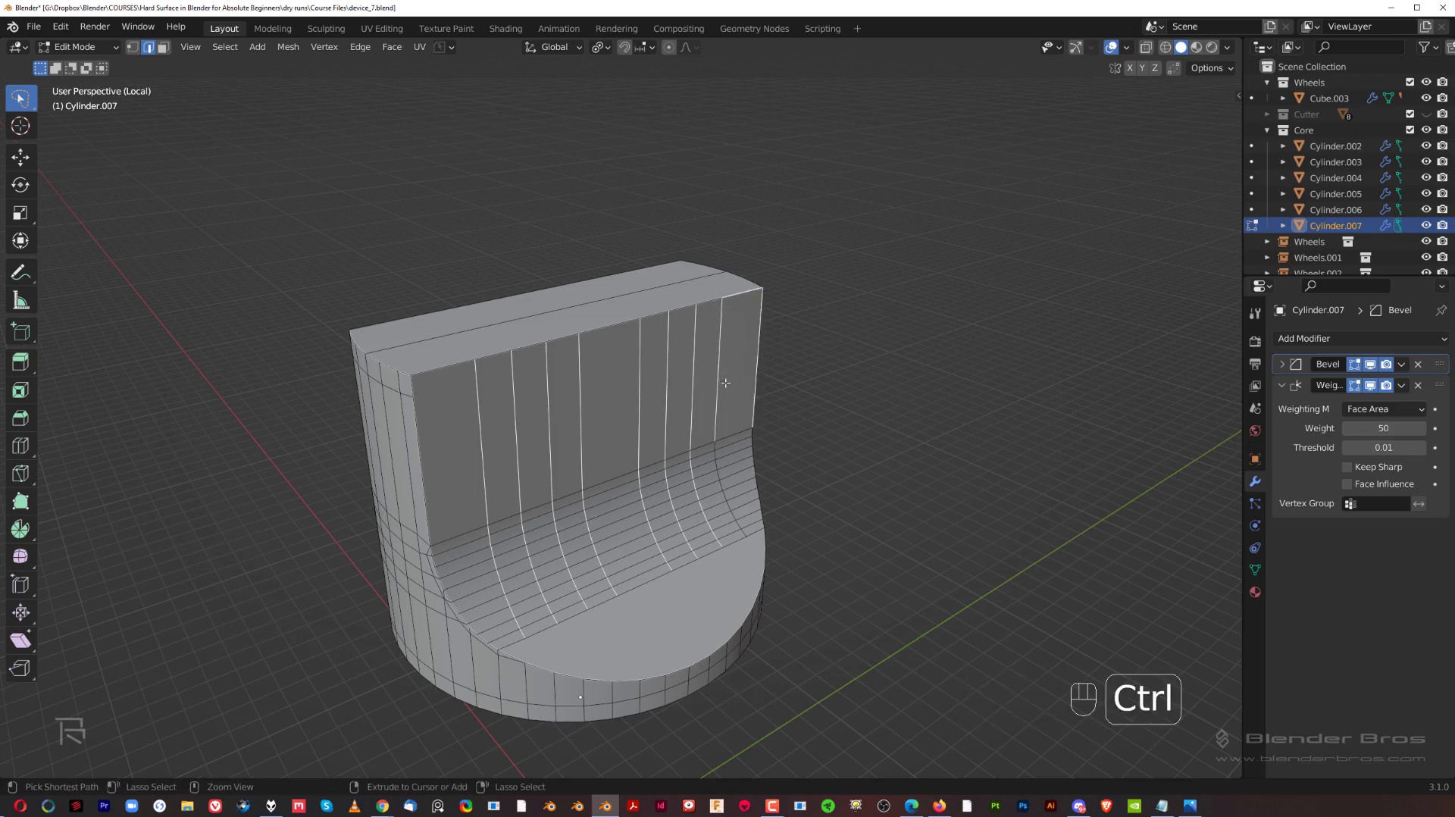
{"action": "left_click", "coordinate": [717, 351], "text": "shift"}
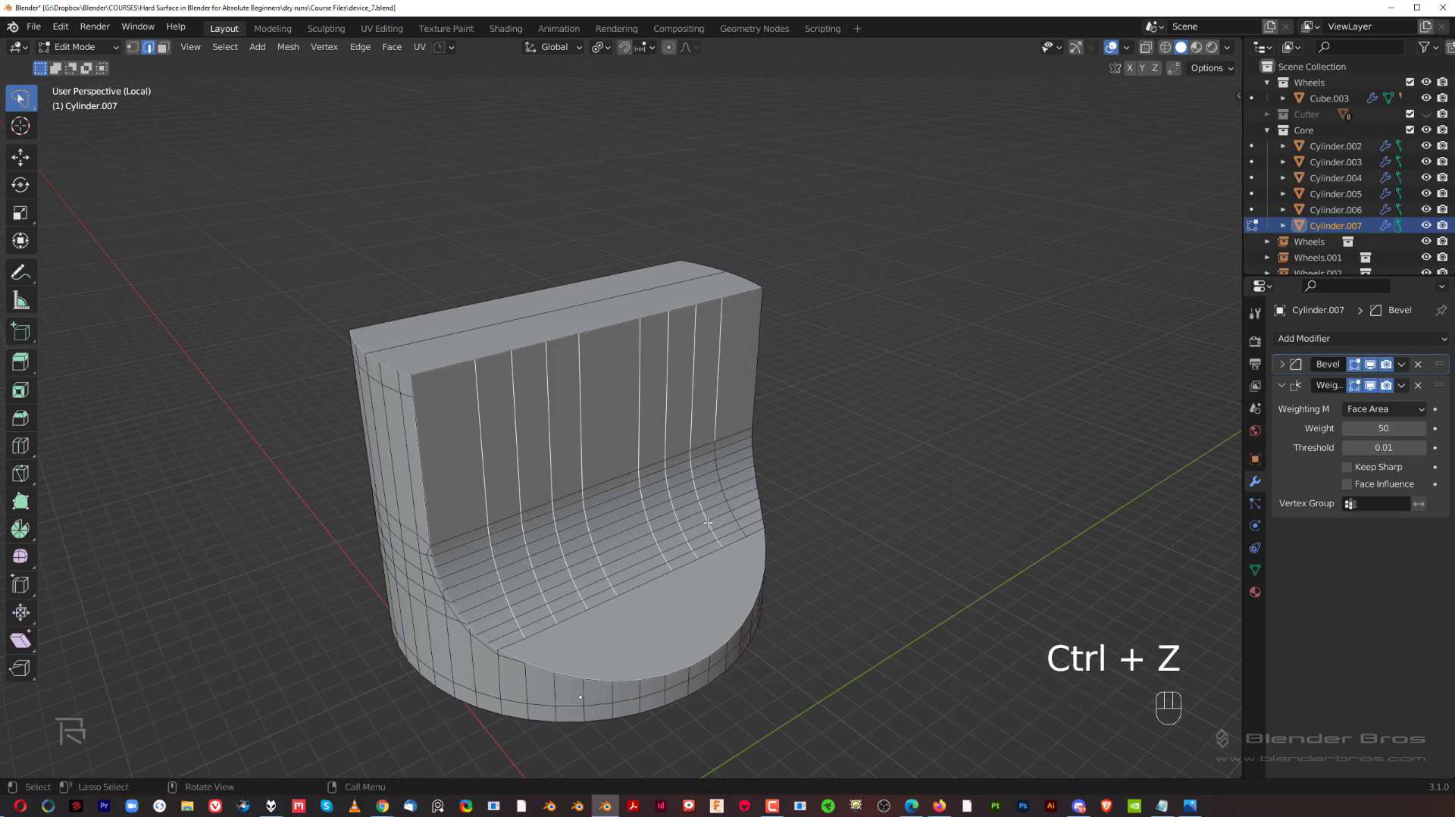
{"action": "left_click", "coordinate": [748, 530], "text": "ctrl"}
{"action": "key", "text": "x"}
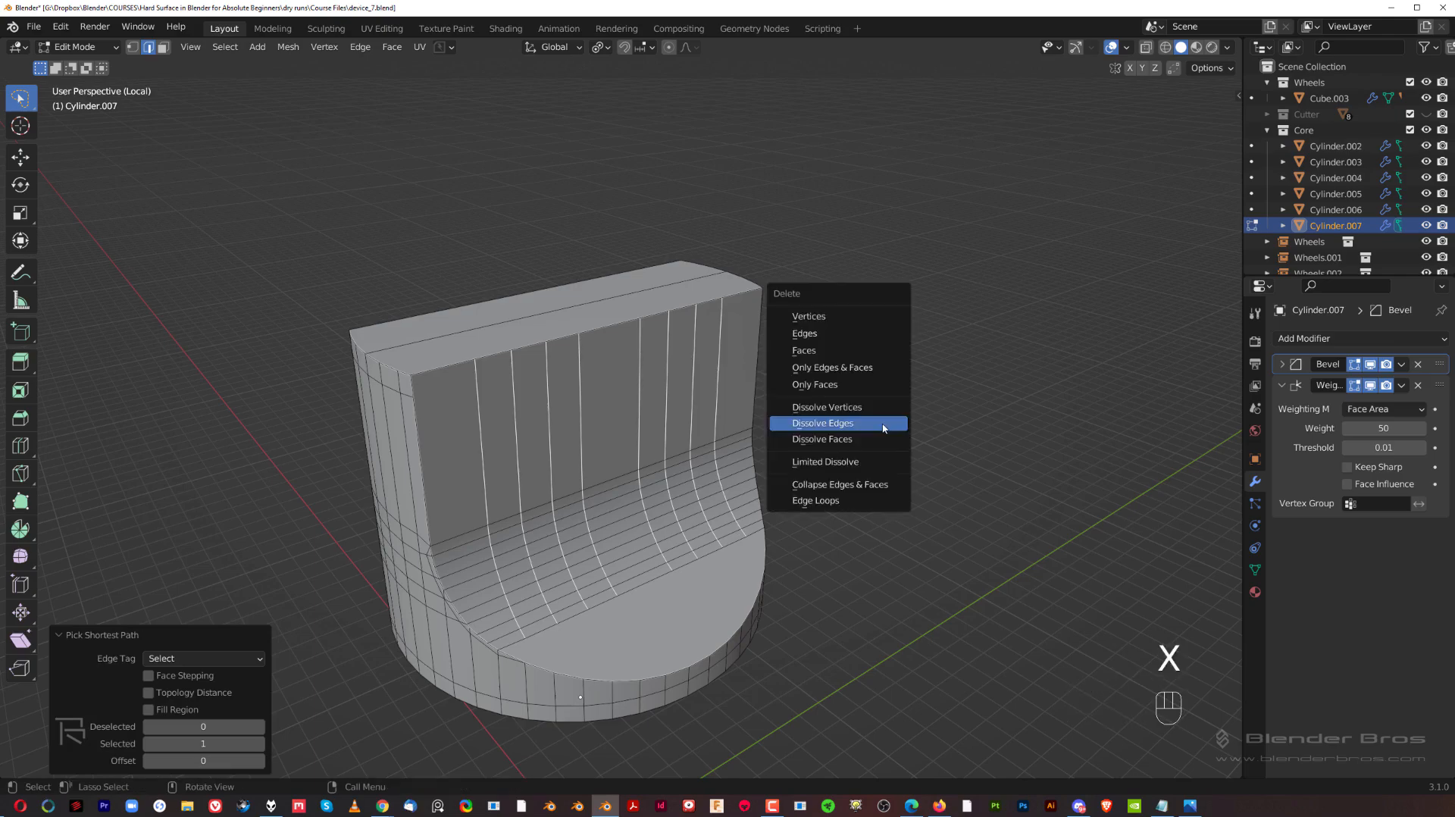
{"action": "left_click", "coordinate": [882, 419]}
- Symmetrize the entire mesh in the -X to +X direction
{"action": "scroll", "coordinate": [495, 506], "scroll_direction": "down", "scroll_amount": 3}
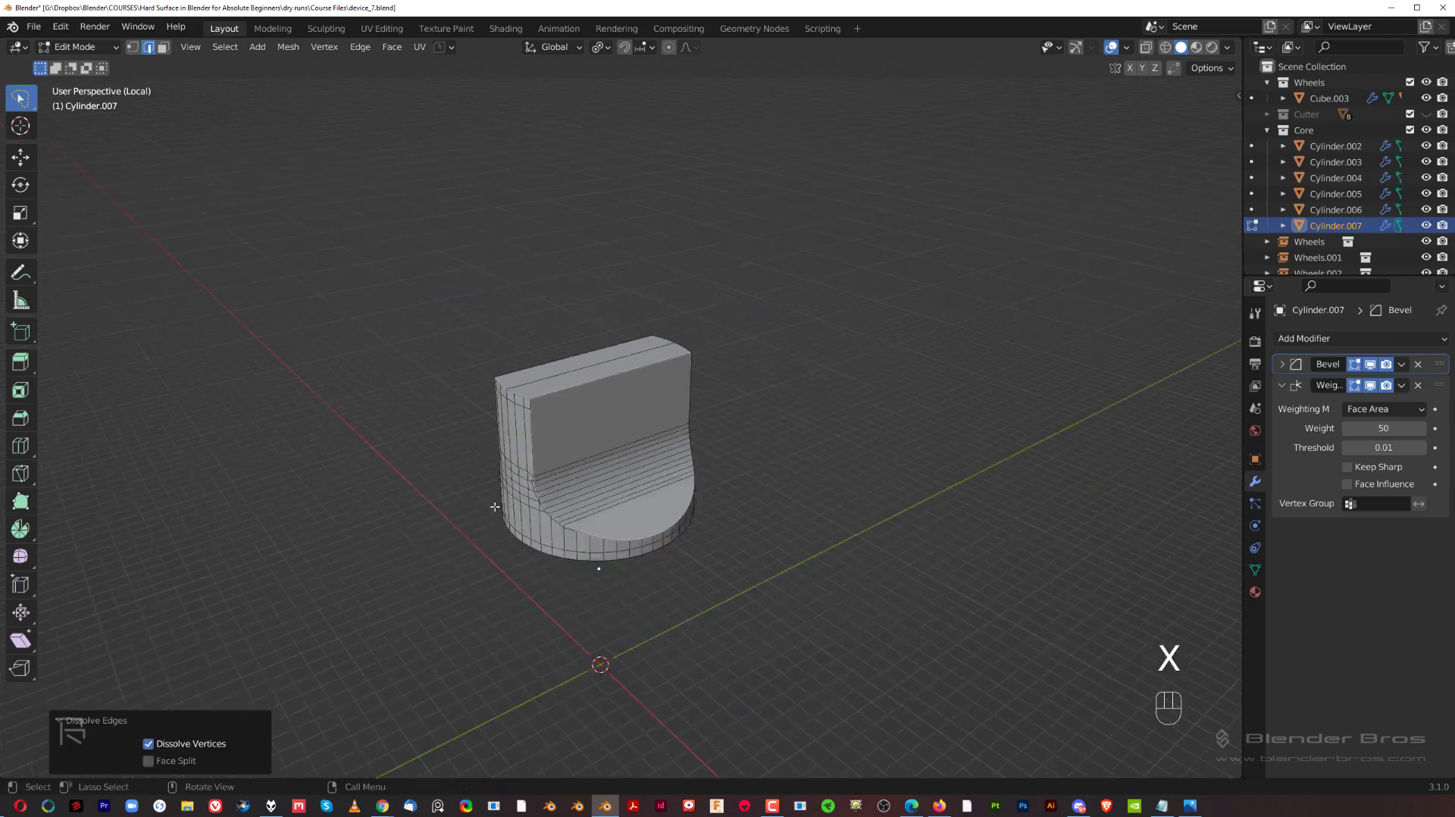
{"action": "middle_click_drag", "start_coordinate": [495, 506], "coordinate": [830, 387]}
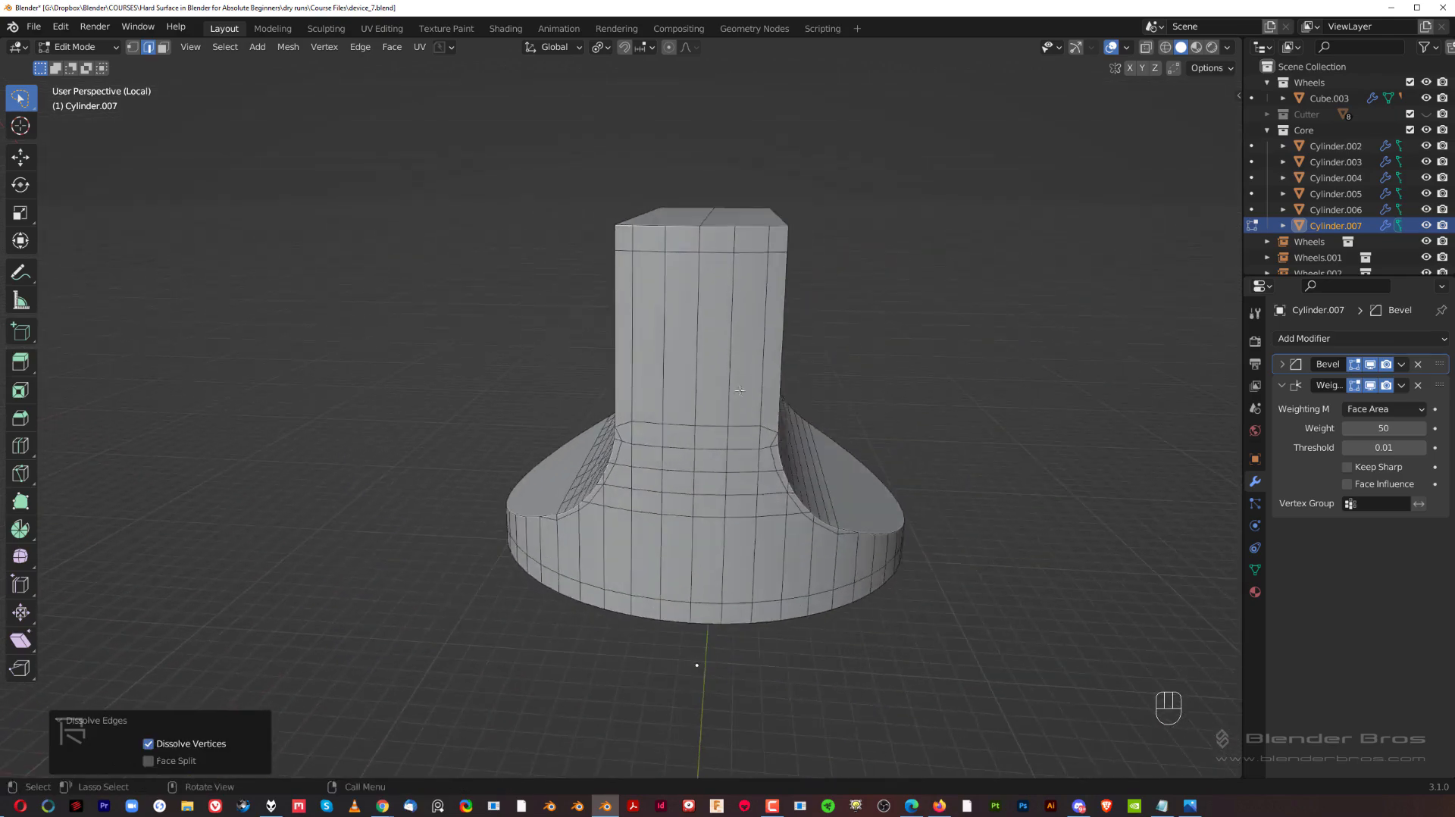
{"action": "key", "text": "a"}
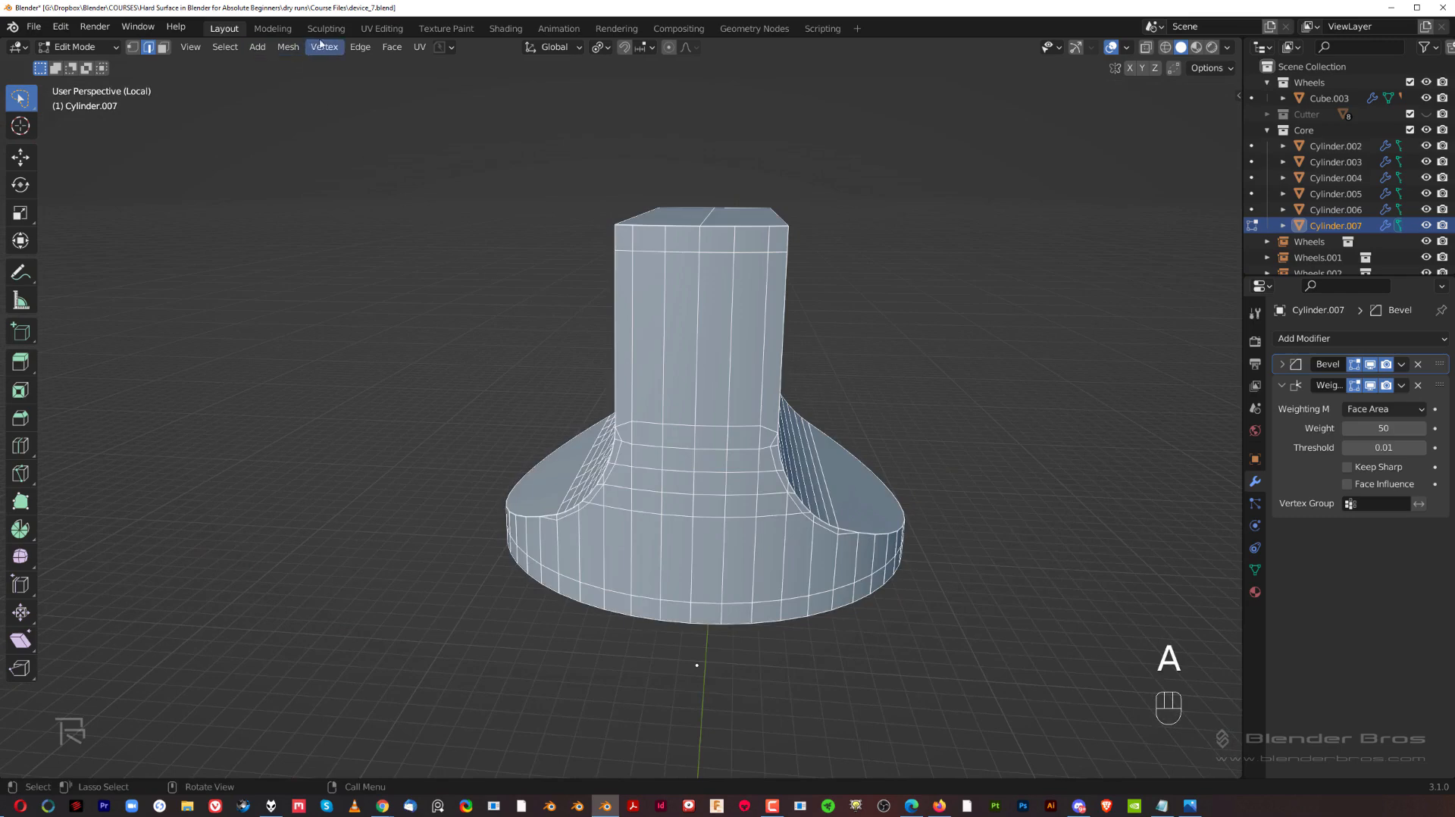
{"action": "left_click", "coordinate": [288, 46]}
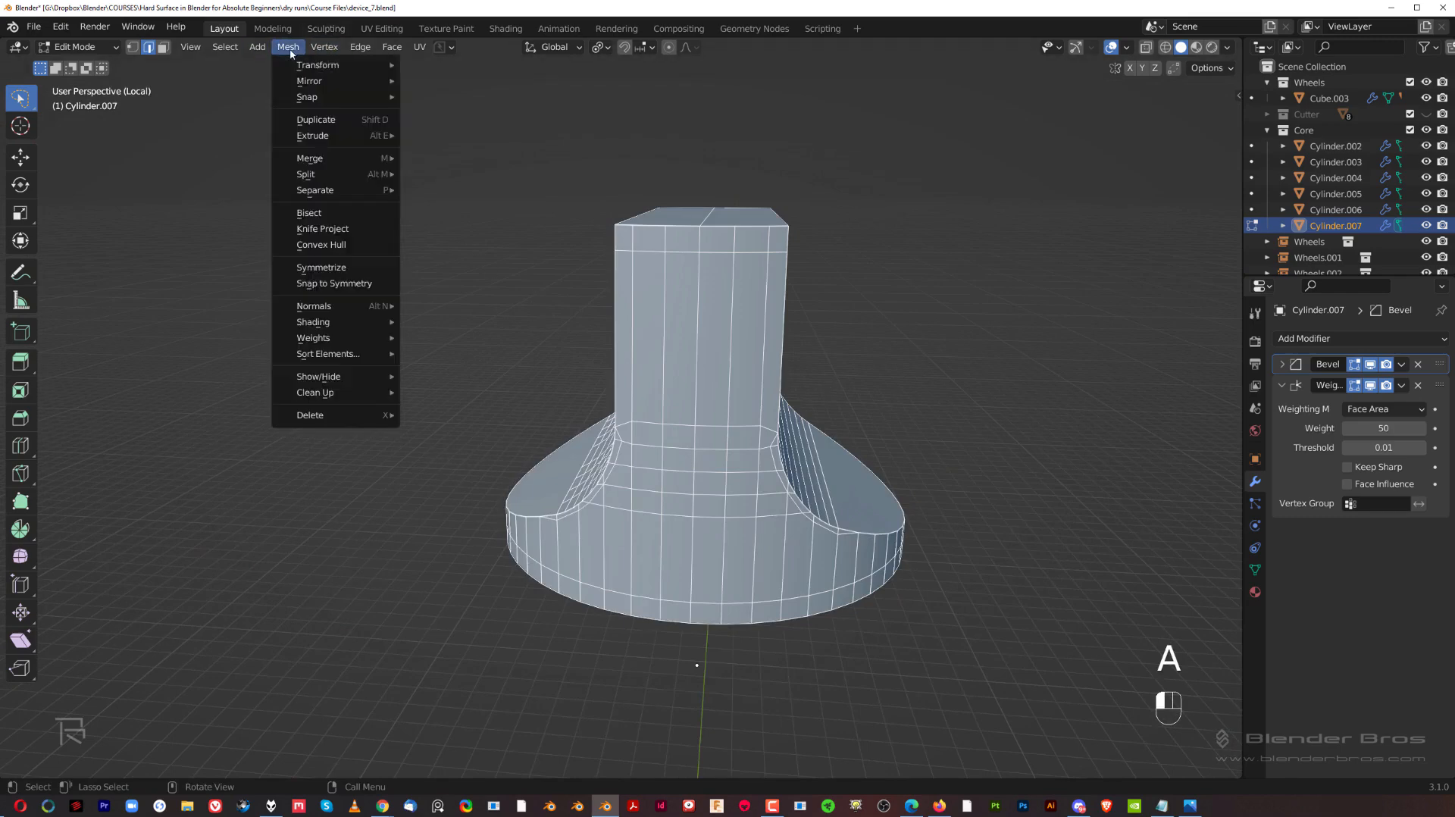
{"action": "left_click", "coordinate": [341, 268]}
{"action": "left_click", "coordinate": [186, 743]}
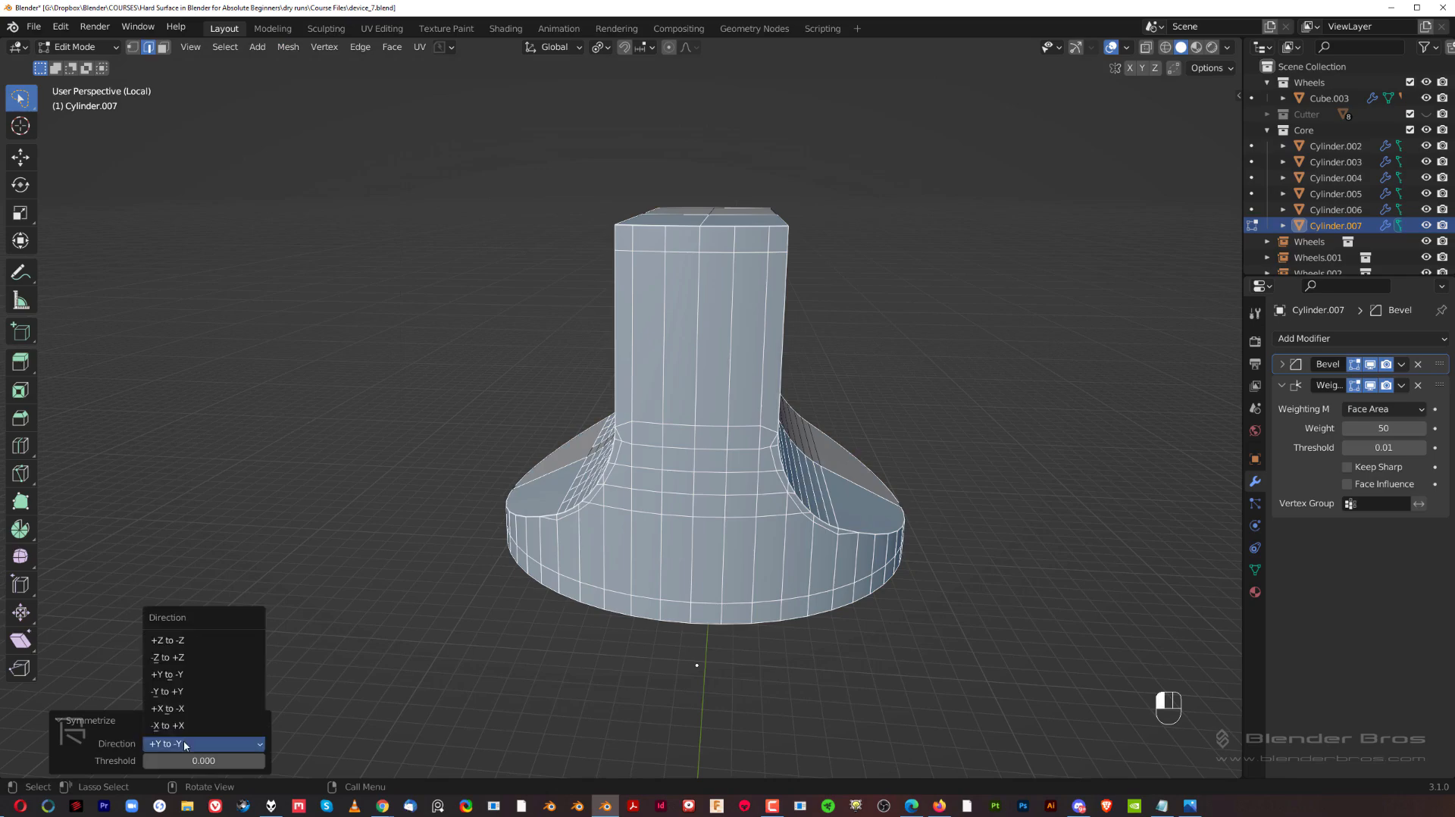
{"action": "left_click", "coordinate": [186, 725]}
{"action": "middle_click_drag", "start_coordinate": [195, 726], "coordinate": [508, 597]}
{"action": "left_click", "coordinate": [1033, 393]}
{"action": "middle_click_drag", "start_coordinate": [1034, 393], "coordinate": [695, 407]}
- Undo the recent symmetrize and edge dissolve edits on the cylinder, back to the state before the cut's cleanup
{"action": "key", "text": "ctrl+z"}
{"action": "key", "text": "ctrl+z"}
{"action": "key", "text": "ctrl+z"}
{"action": "key", "text": "ctrl+z"}
{"action": "key", "text": "ctrl+z"}
{"action": "key", "text": "ctrl+z"}
{"action": "key", "text": "ctrl+z"}
{"action": "key", "text": "ctrl+z"}
{"action": "key", "text": "ctrl+z"}
{"action": "key", "text": "ctrl+z"}
{"action": "key", "text": "ctrl+z"}
{"action": "key", "text": "ctrl+z"}
{"action": "key", "text": "ctrl+z"}
{"action": "key", "text": "ctrl+z"}
{"action": "key", "text": "ctrl+z"}
{"action": "key", "text": "ctrl+z"}
{"action": "key", "text": "ctrl+z"}
{"action": "key", "text": "ctrl+z"}
{"action": "key", "text": "ctrl+z"}
{"action": "key", "text": "ctrl+z"}
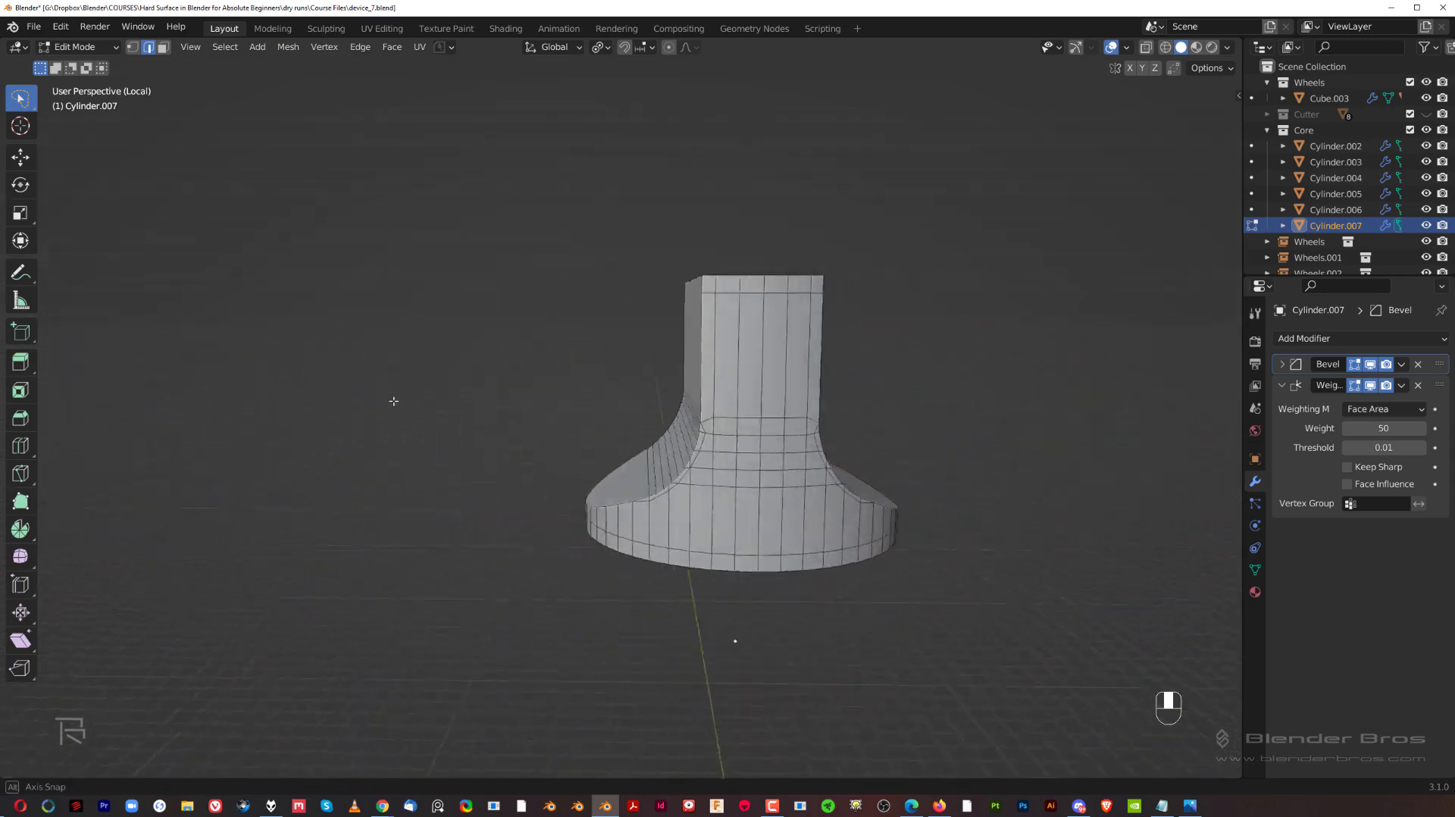
- Select the cut's faces from the upper wall down to the flat lower face and inset them about 0.13 m
{"action": "key", "text": "Tab"}
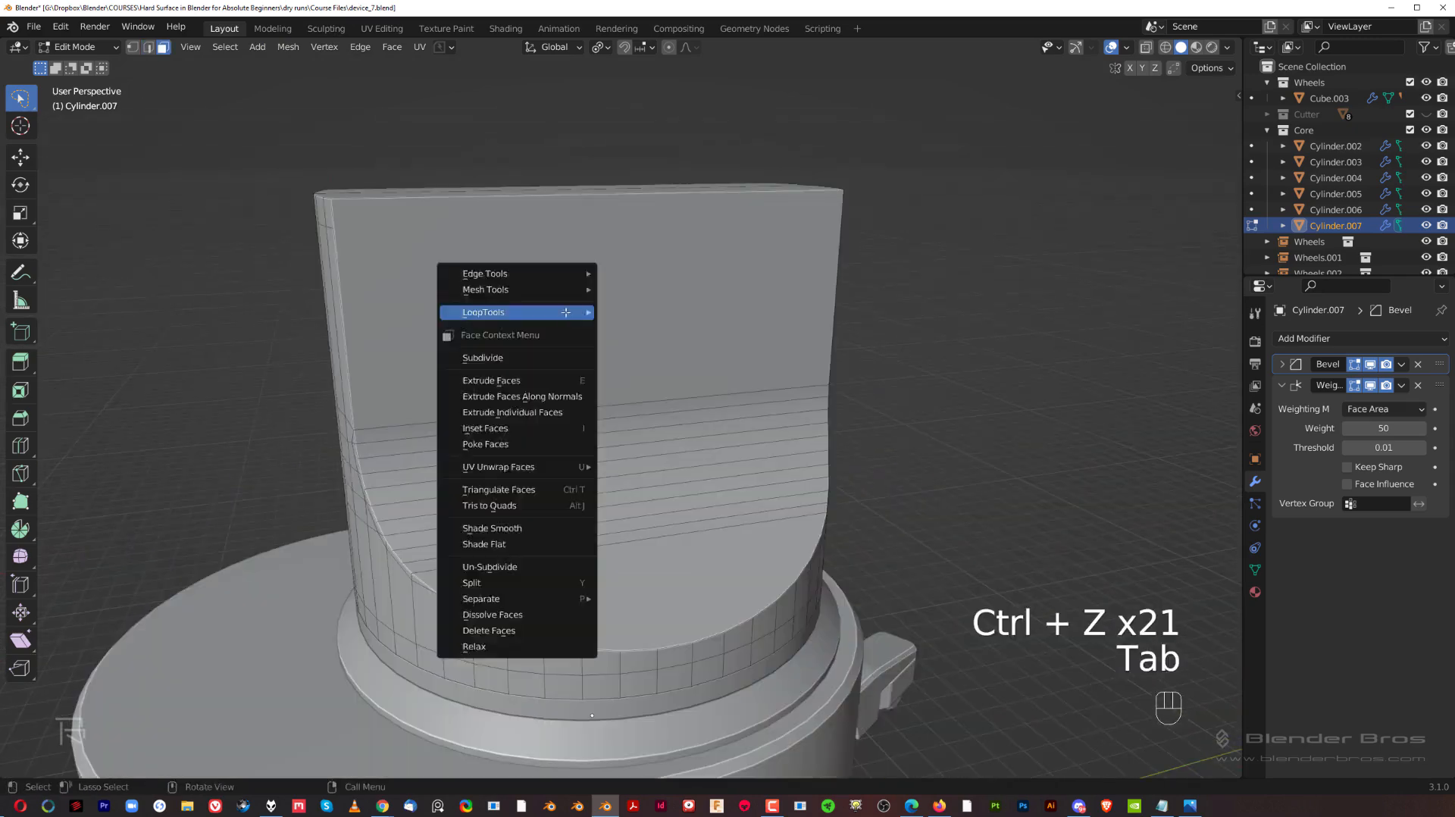
{"action": "left_click", "coordinate": [658, 280]}
{"action": "middle_click_drag", "start_coordinate": [659, 279], "coordinate": [645, 455]}
{"action": "left_click", "coordinate": [644, 523], "text": "ctrl"}
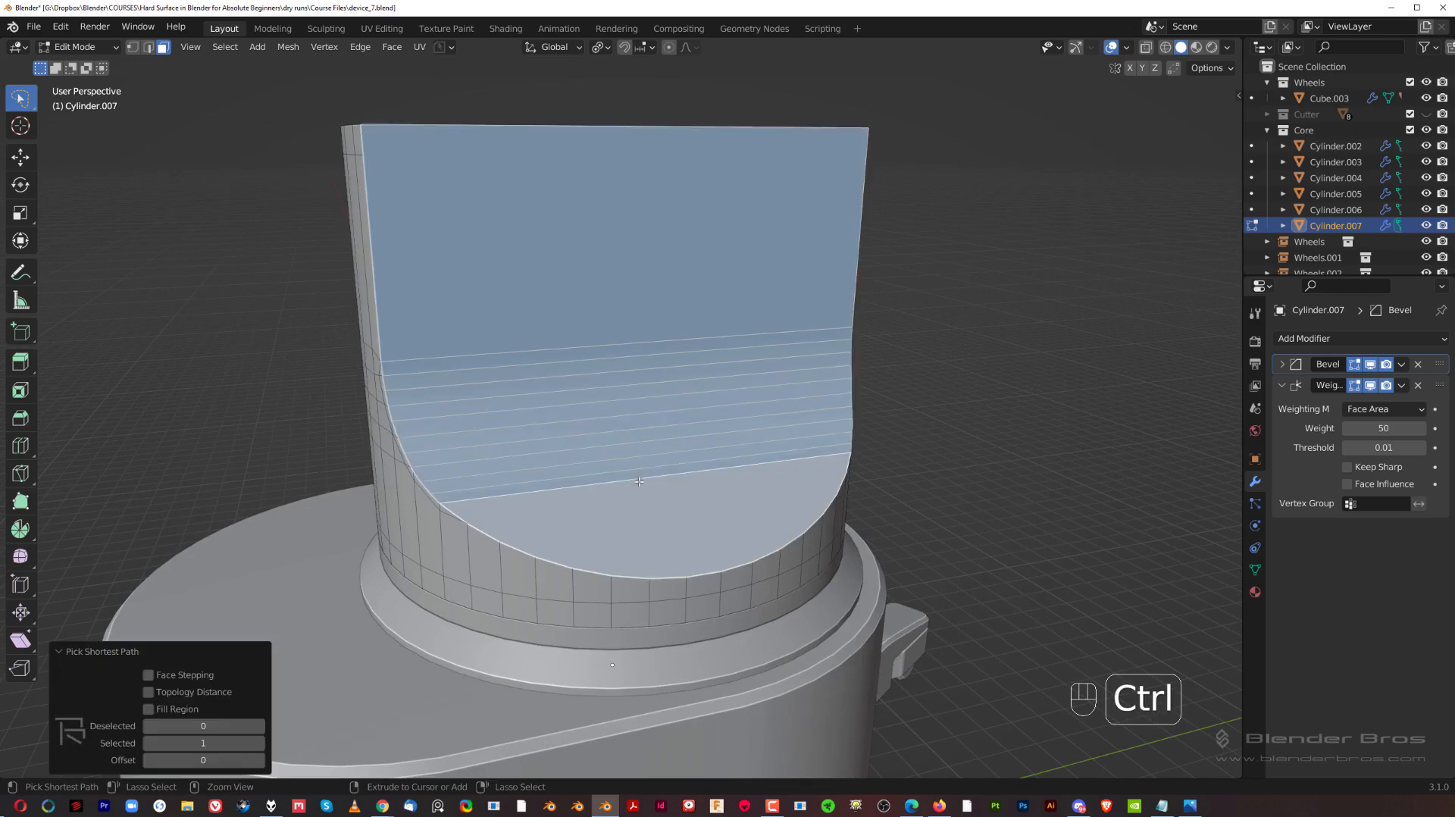
{"action": "middle_click_drag", "start_coordinate": [789, 426], "coordinate": [797, 424]}
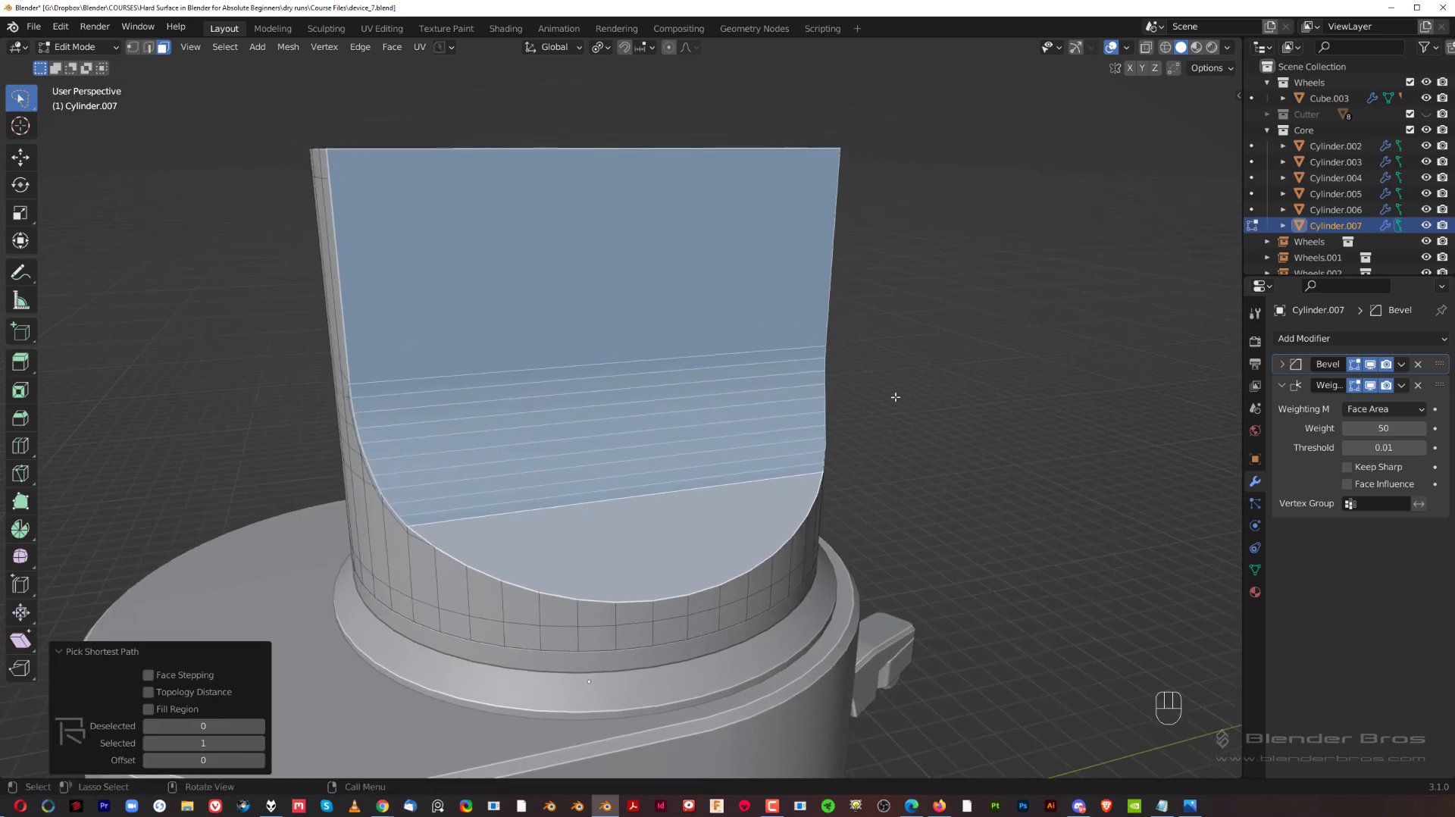
{"action": "key", "text": "ctrl+z"}
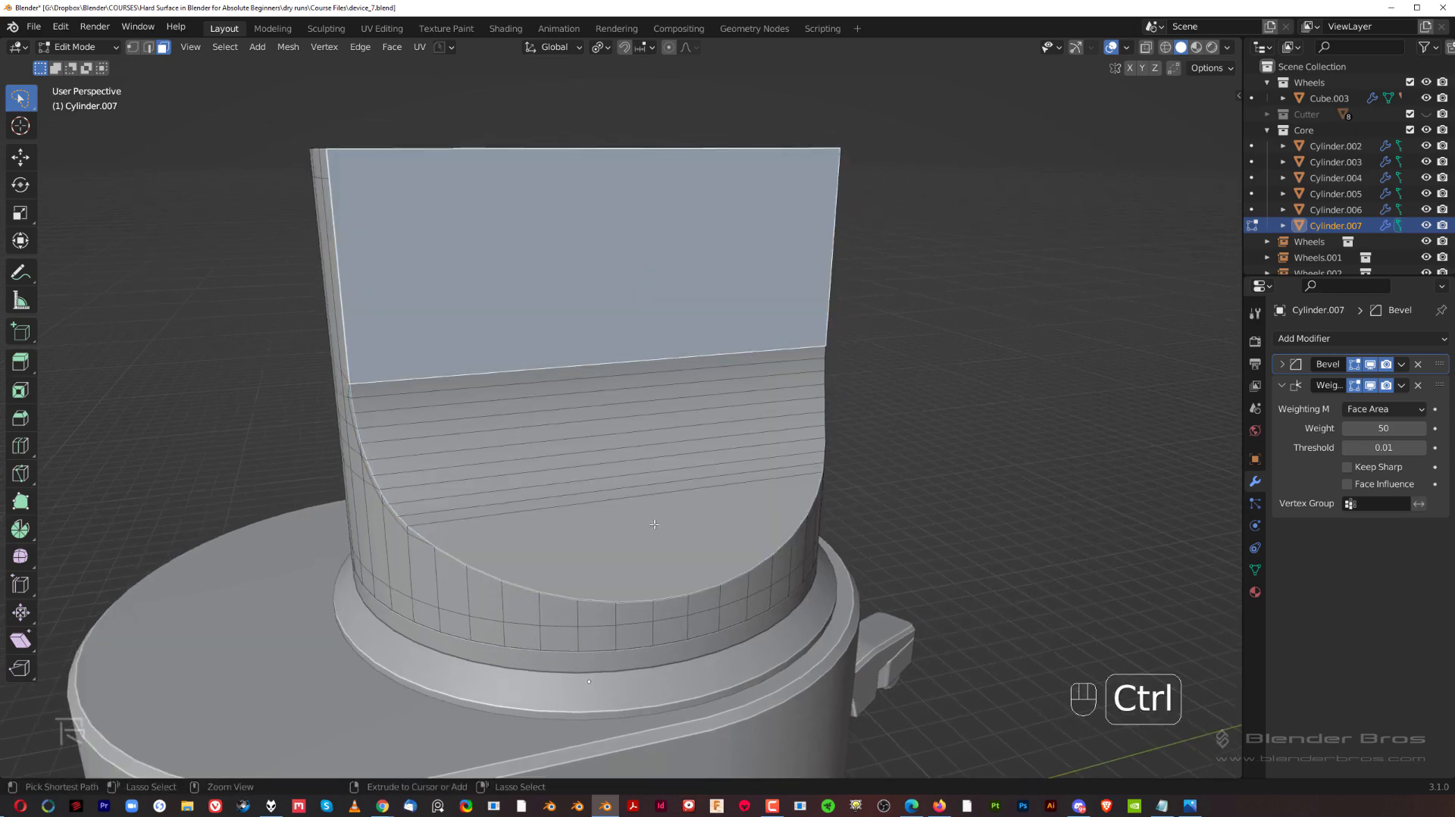
{"action": "key", "text": "ctrl+shift+z"}
{"action": "key", "text": "i"}
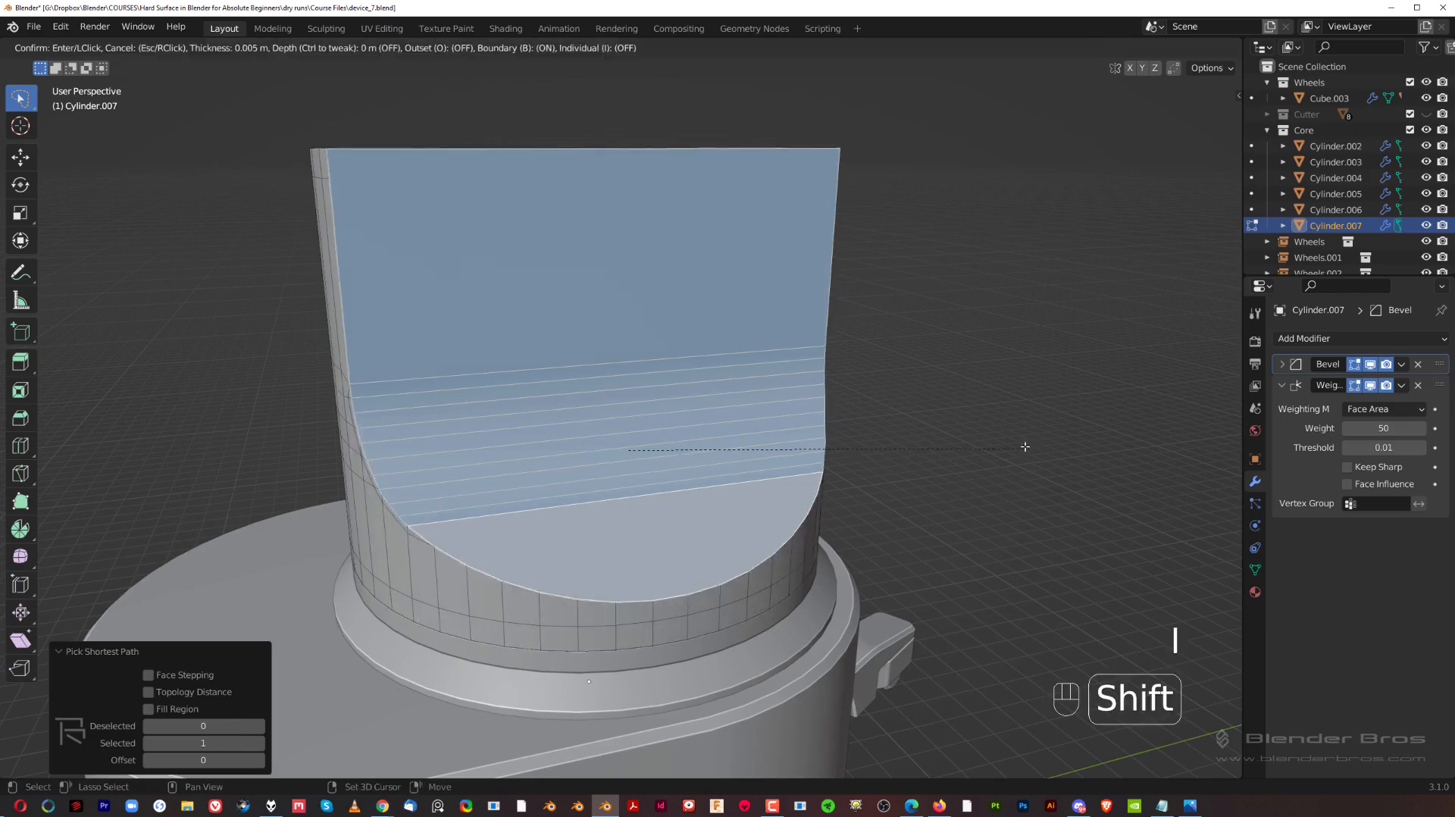
{"action": "left_click", "coordinate": [960, 453]}
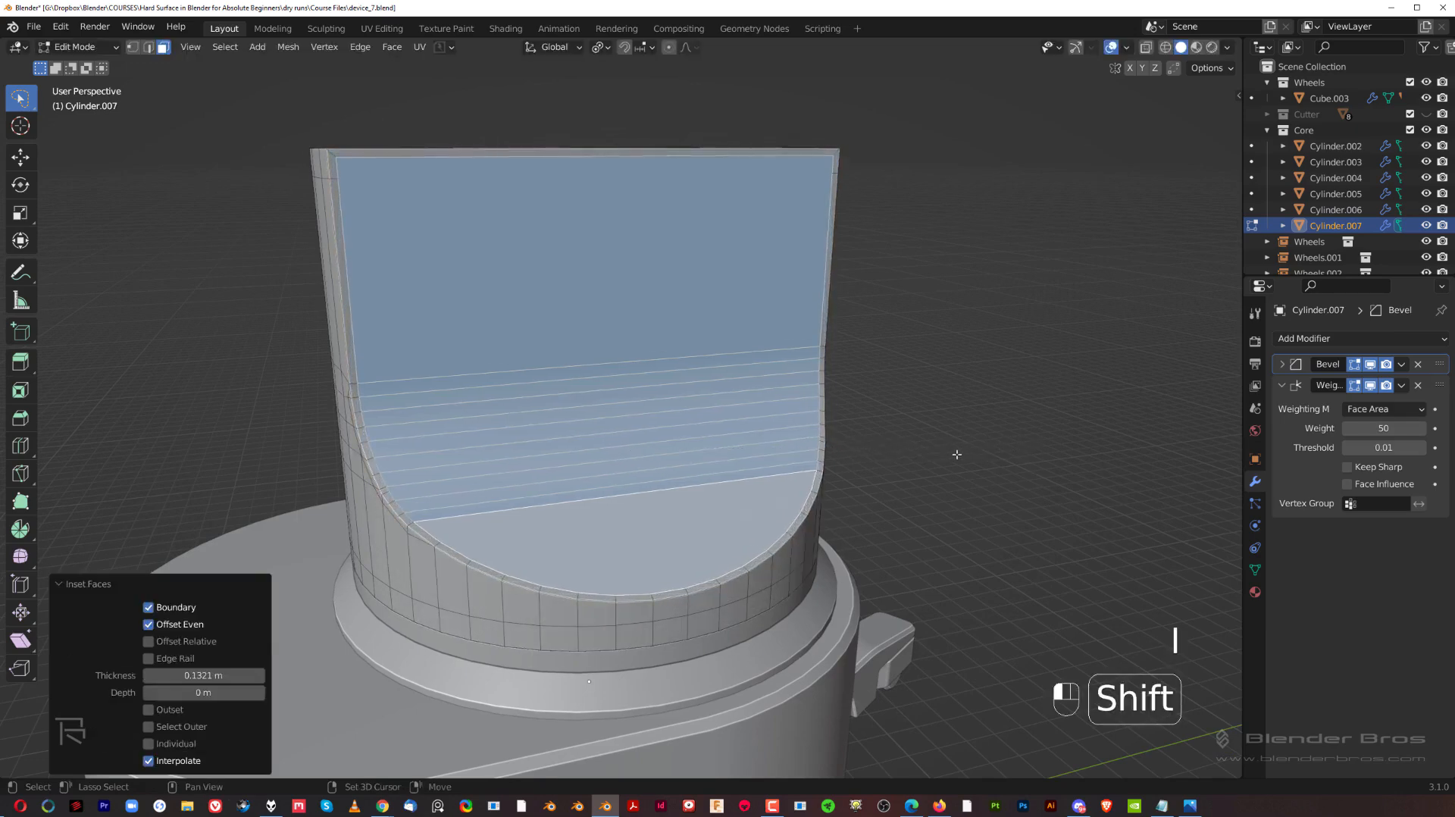
{"action": "left_click", "coordinate": [997, 416]}
- Examine the inset border up close and the shading of the cut in object mode
{"action": "scroll", "coordinate": [997, 416], "scroll_direction": "up", "scroll_amount": 3}
{"action": "middle_click_drag", "start_coordinate": [996, 416], "coordinate": [278, 317], "text": "shift"}
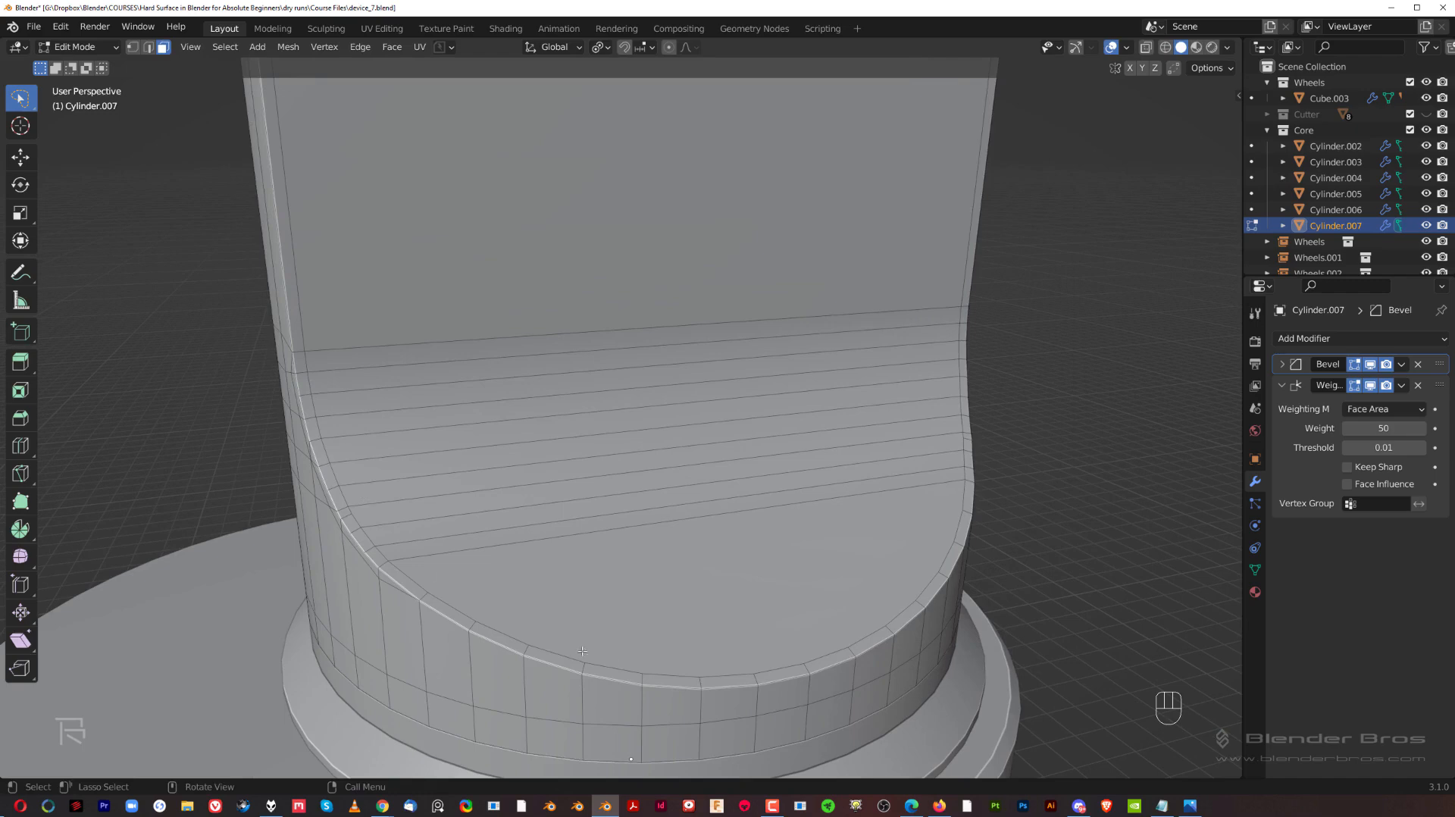
{"action": "key", "text": "Tab"}
{"action": "scroll", "coordinate": [861, 237], "scroll_direction": "down", "scroll_amount": 4}
{"action": "middle_click_drag", "start_coordinate": [744, 363], "coordinate": [628, 261]}
{"action": "scroll", "coordinate": [736, 440], "scroll_direction": "up", "scroll_amount": 3}
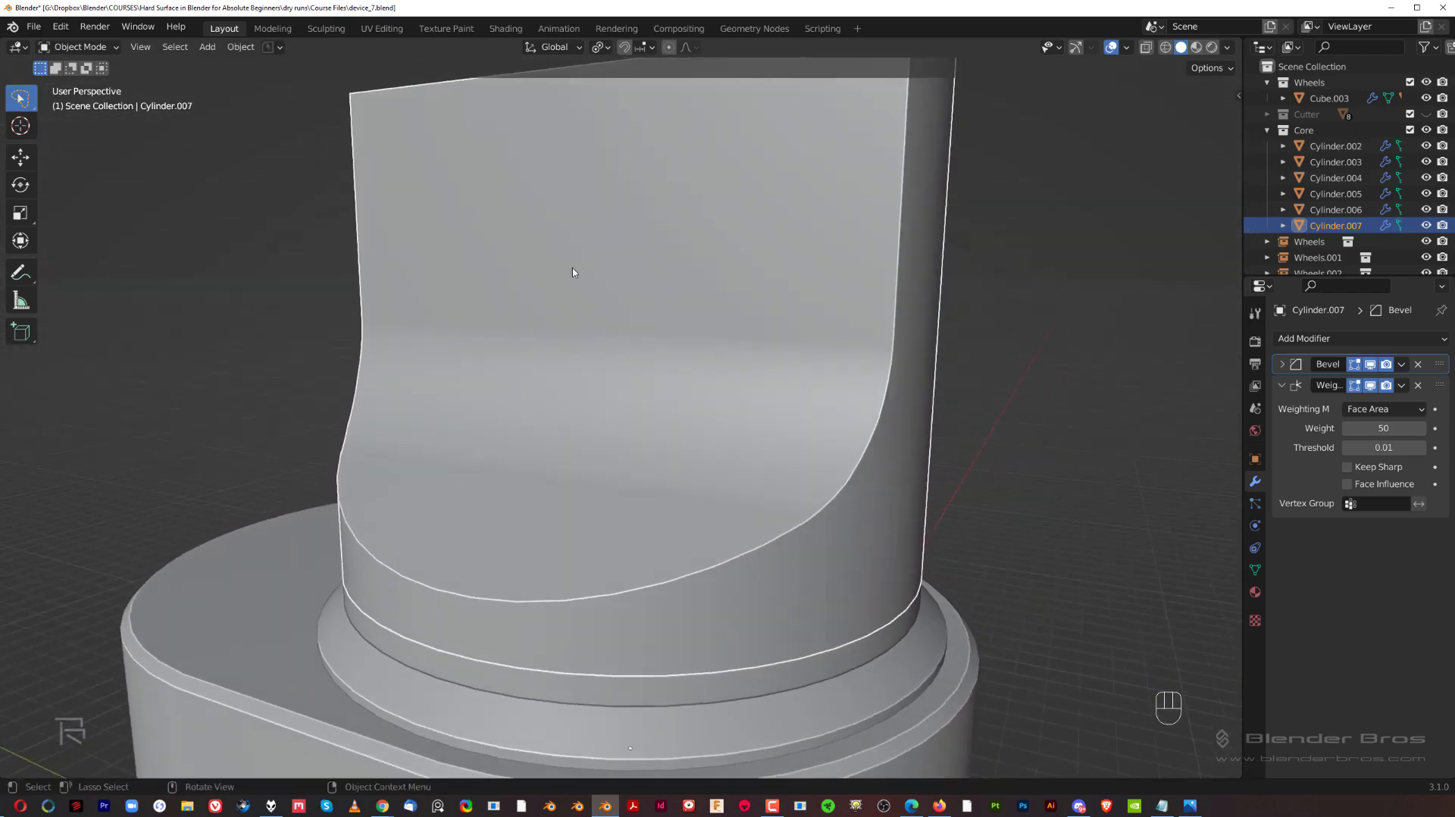
{"action": "scroll", "coordinate": [515, 417], "scroll_direction": "up", "scroll_amount": 2}
{"action": "middle_click_drag", "start_coordinate": [515, 417], "coordinate": [594, 422]}
- Dissolve the short extra edge across the inset border at the cut's curved transition
{"action": "key", "text": "Tab"}
{"action": "scroll", "coordinate": [548, 369], "scroll_direction": "up", "scroll_amount": 3}
{"action": "middle_click_drag", "start_coordinate": [898, 539], "coordinate": [483, 437]}
{"action": "scroll", "coordinate": [725, 449], "scroll_direction": "up", "scroll_amount": 3}
{"action": "middle_click_drag", "start_coordinate": [573, 535], "coordinate": [545, 428]}
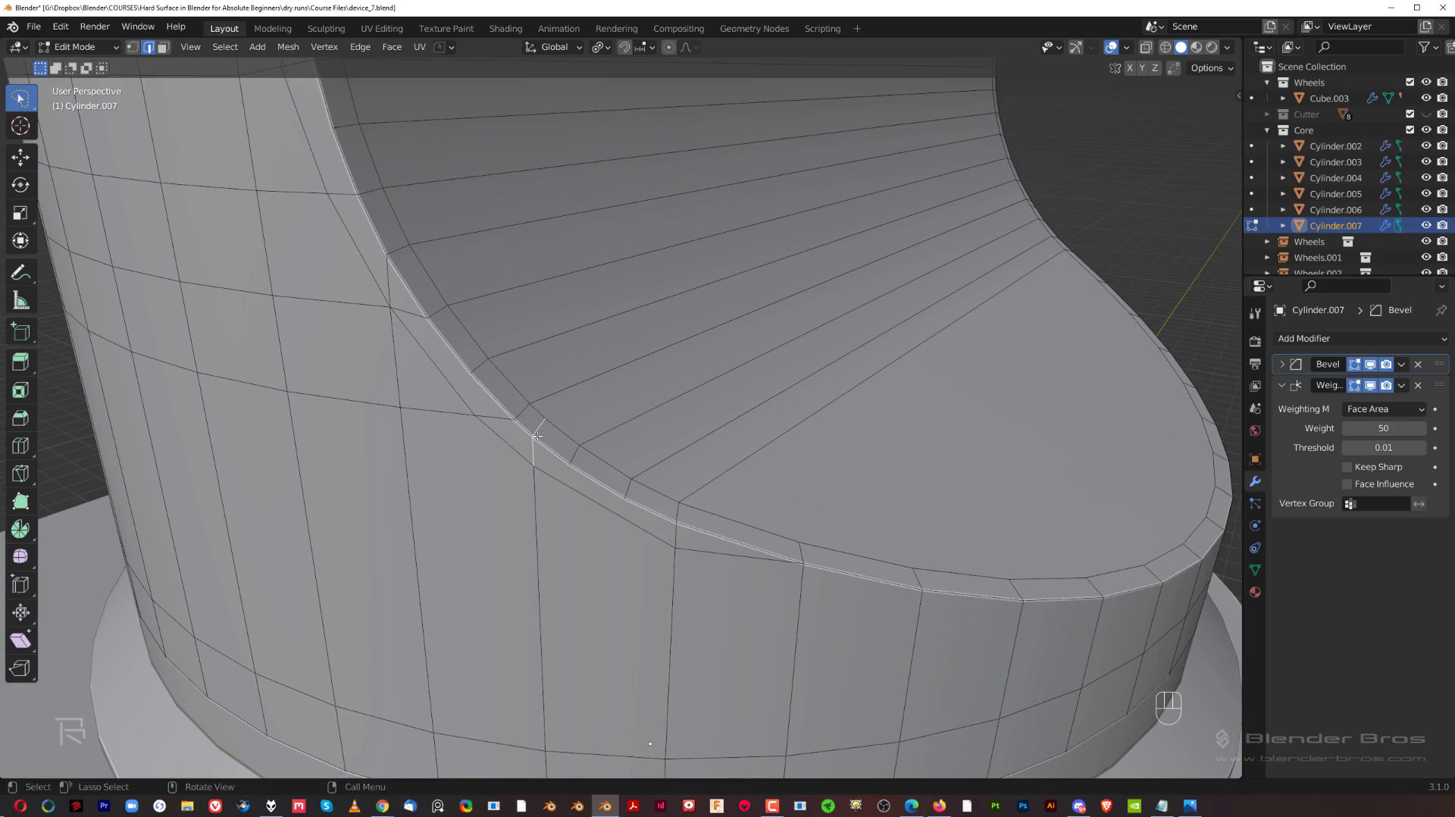
{"action": "key", "text": "x"}
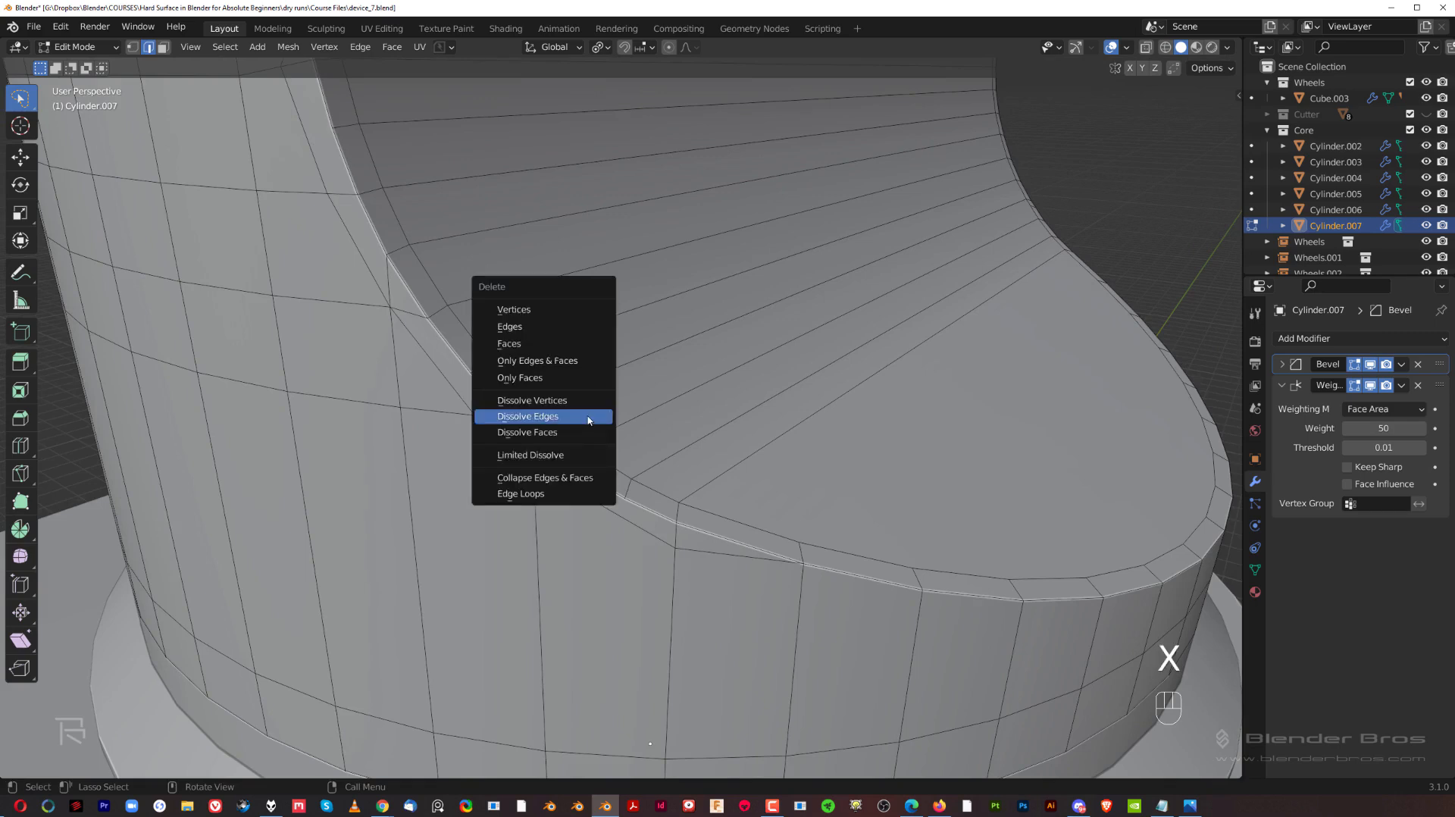
{"action": "left_click", "coordinate": [589, 420]}
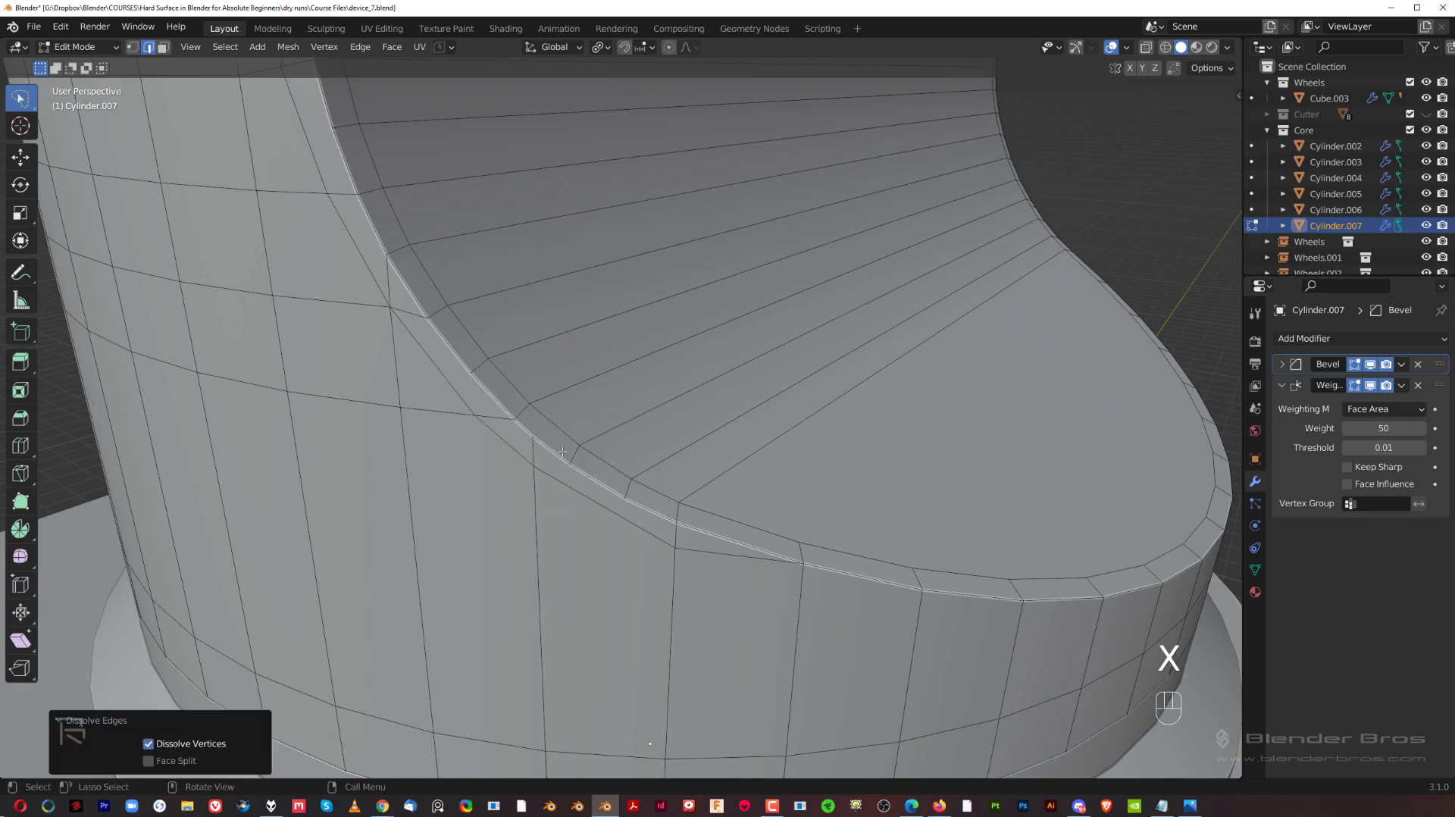
- Merge the extra rim vertices along the cut's curved transition into their neighbours, using Smart Vert with Merge at Last
{"action": "key", "text": "Tab"}
{"action": "left_click", "coordinate": [514, 419], "text": "shift"}
{"action": "key", "text": "1"}
{"action": "middle_click_drag", "start_coordinate": [531, 432], "coordinate": [726, 575]}
{"action": "middle_click_drag", "start_coordinate": [652, 379], "coordinate": [634, 498]}
{"action": "scroll", "coordinate": [634, 498], "scroll_direction": "down", "scroll_amount": 2}
{"action": "middle_click_drag", "start_coordinate": [592, 599], "coordinate": [630, 521], "text": "shift"}
{"action": "left_click", "coordinate": [584, 536], "text": "shift"}
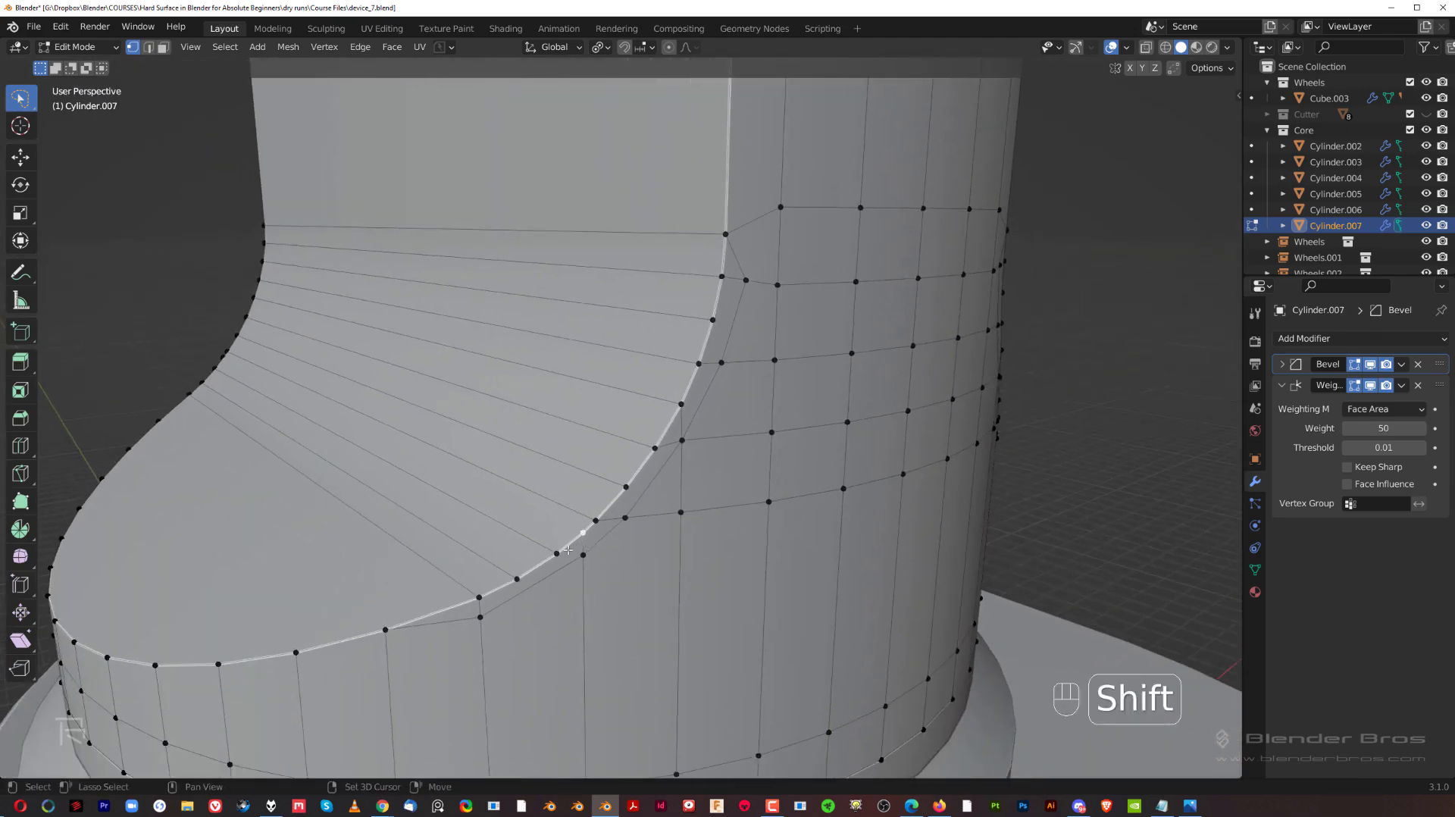
{"action": "left_click", "coordinate": [556, 554], "text": "shift"}
{"action": "key", "text": "1"}
{"action": "scroll", "coordinate": [631, 549], "scroll_direction": "down", "scroll_amount": 2}
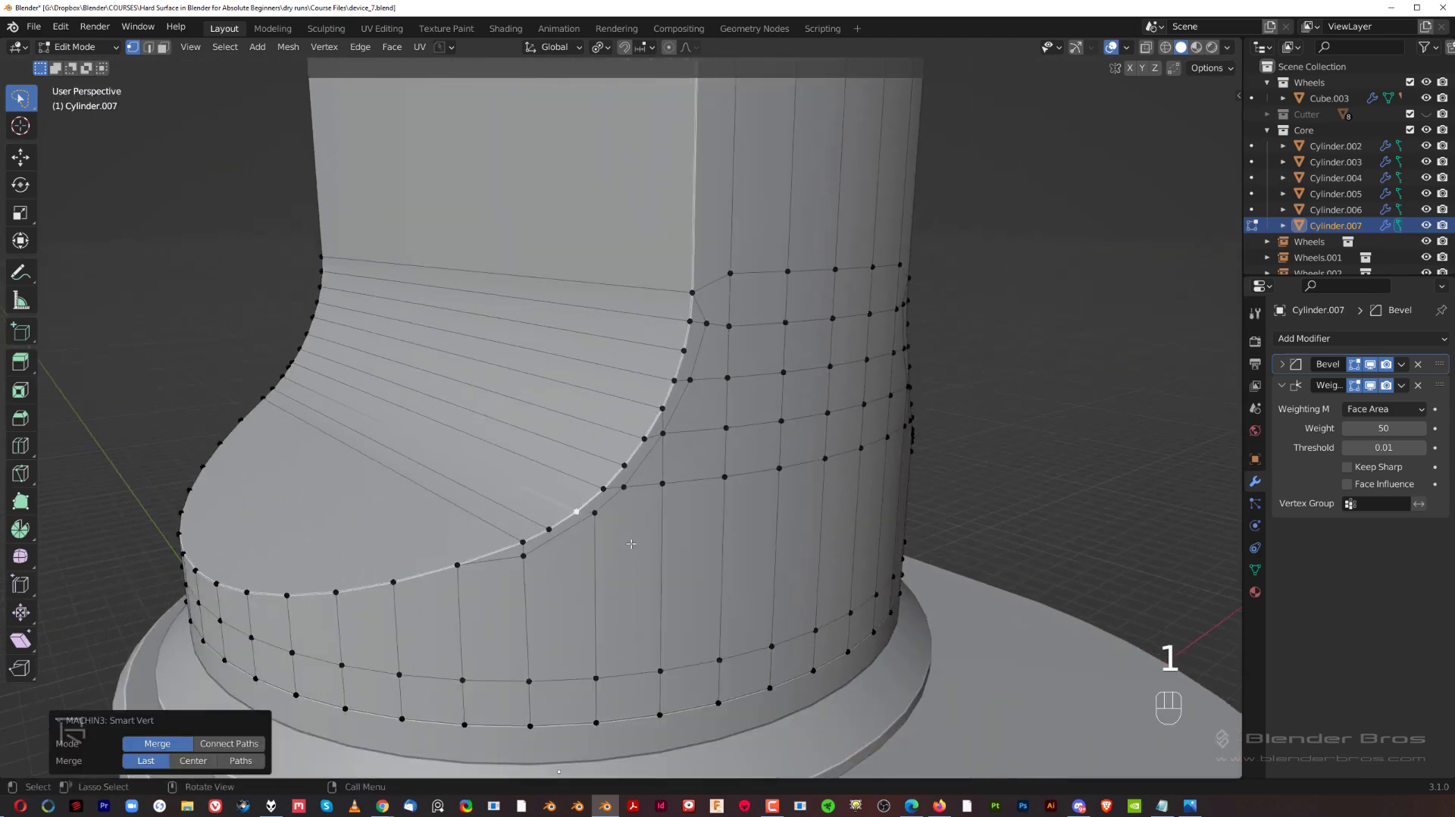
- Examine the cylinder's shading in object mode, both isolated and among the other parts in right orthographic view
{"action": "middle_click_drag", "start_coordinate": [568, 498], "coordinate": [737, 475]}
{"action": "key", "text": "Tab"}
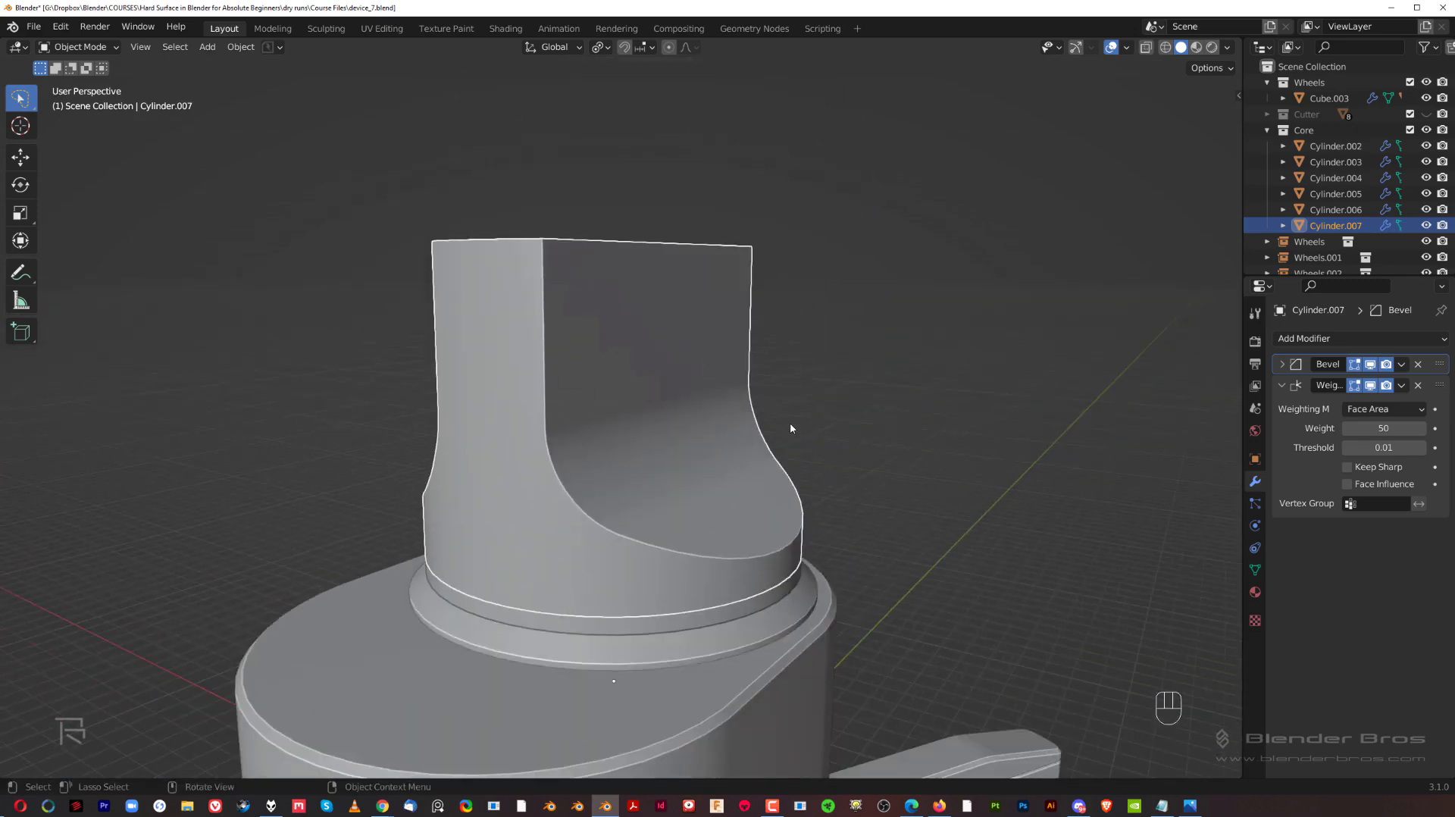
{"action": "key", "text": "slash"}
{"action": "key", "text": "slash"}
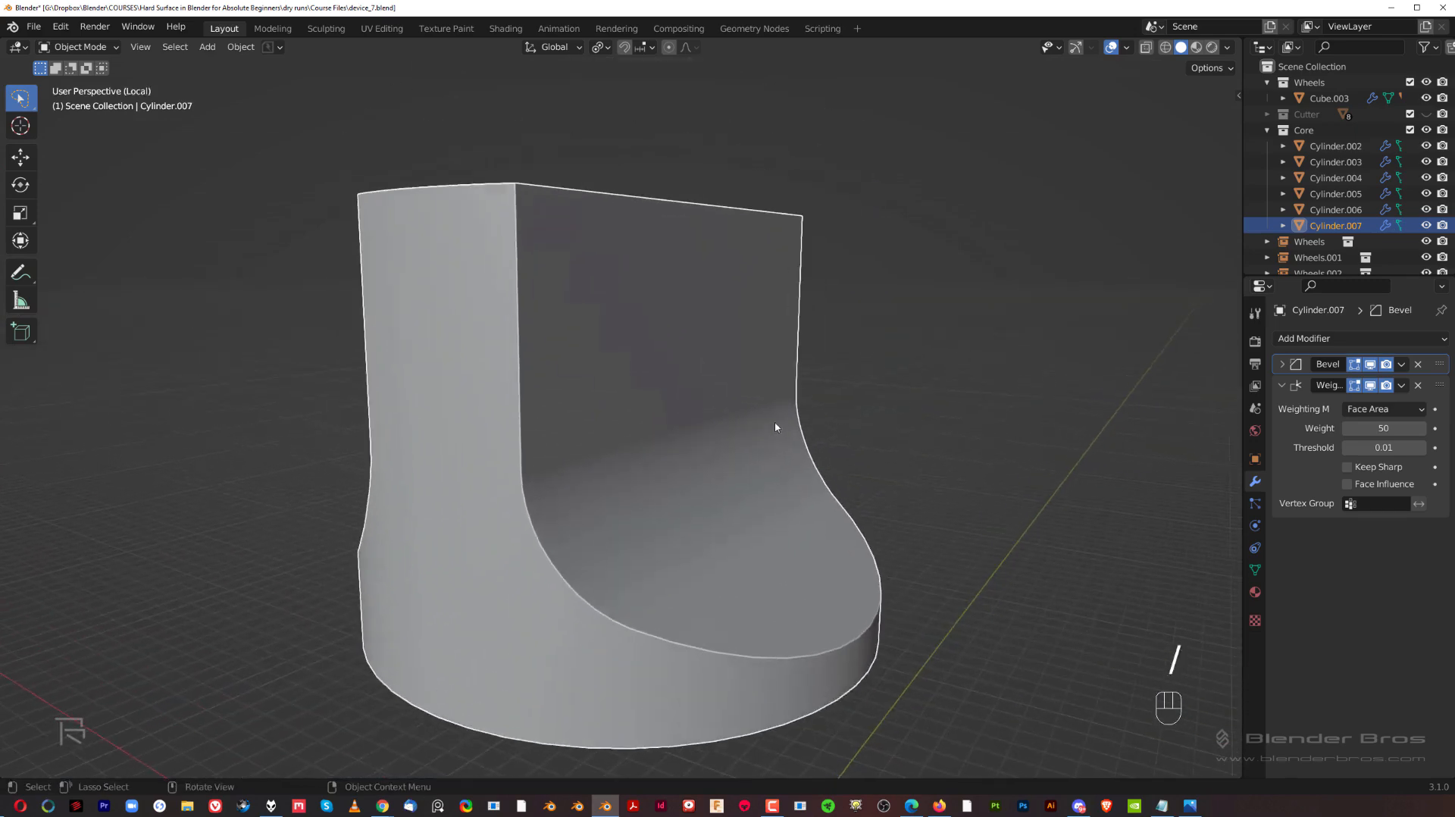
{"action": "key", "text": "slash"}
{"action": "key", "text": "grave"}
{"action": "key", "text": "KP_5"}
{"action": "middle_click_drag", "start_coordinate": [965, 422], "coordinate": [857, 415], "text": "shift"}
{"action": "scroll", "coordinate": [858, 414], "scroll_direction": "up", "scroll_amount": 4}
{"action": "left_click", "coordinate": [822, 357]}
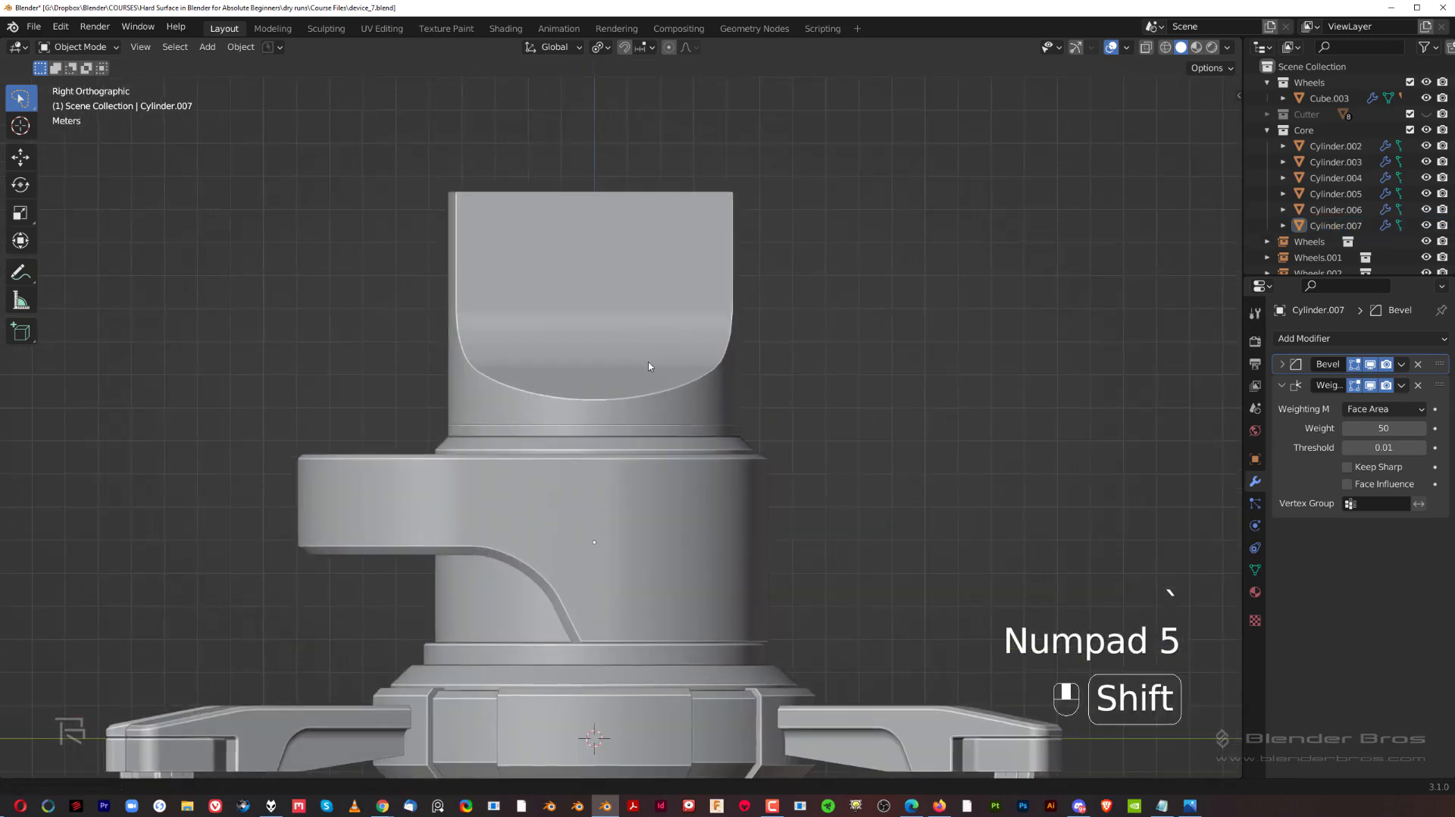
{"action": "middle_click_drag", "start_coordinate": [659, 364], "coordinate": [684, 391], "text": "shift"}
{"action": "scroll", "coordinate": [670, 426], "scroll_direction": "up", "scroll_amount": 1}
{"action": "scroll", "coordinate": [670, 426], "scroll_direction": "up", "scroll_amount": 1}
- Isolate the upper cylinder in local view and try to select the edges around its bottom face
{"action": "left_click", "coordinate": [734, 471]}
{"action": "key", "text": "Tab"}
{"action": "scroll", "coordinate": [705, 425], "scroll_direction": "up", "scroll_amount": 1}
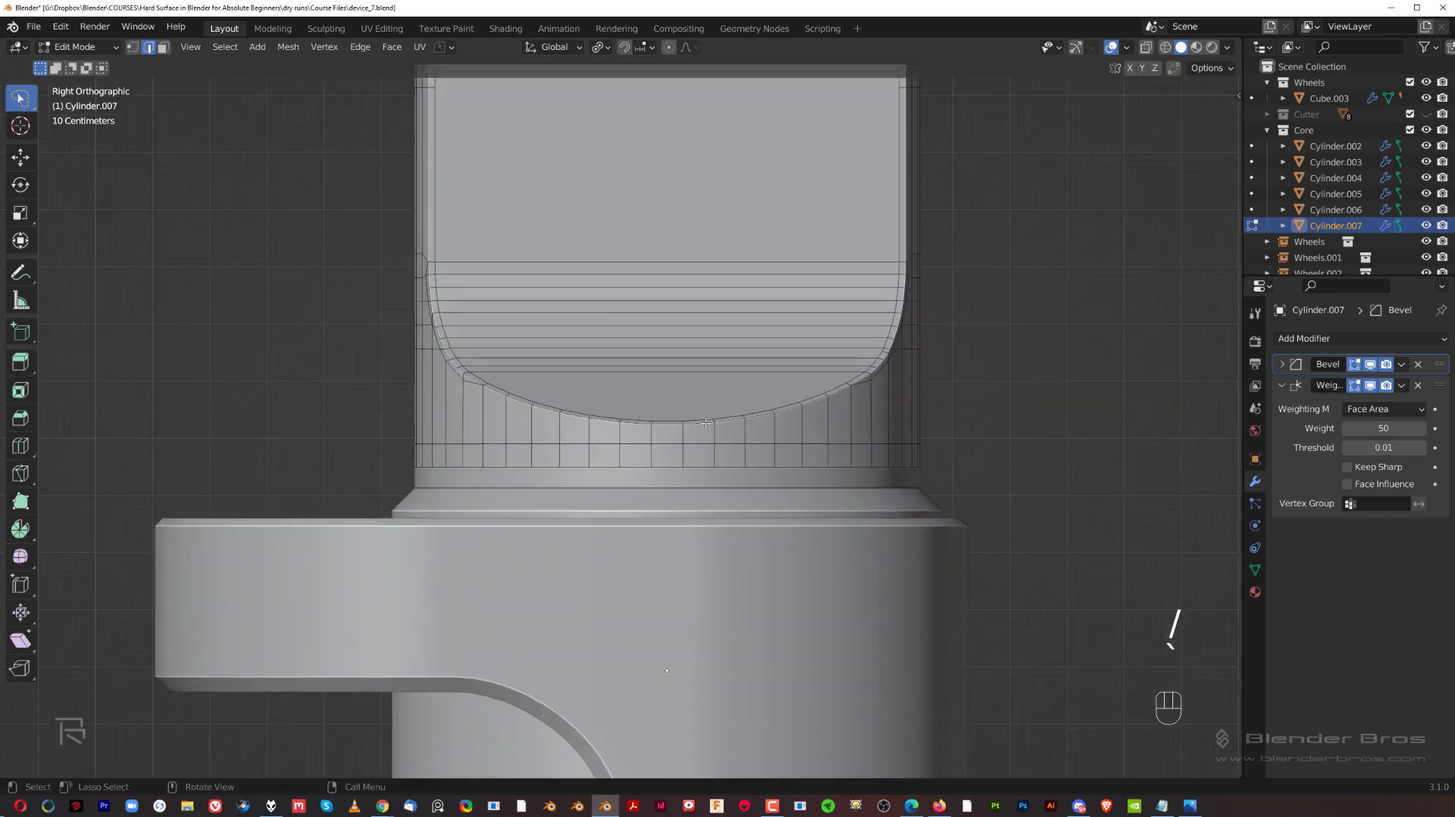
{"action": "key", "text": "Tab"}
{"action": "key", "text": "slash"}
{"action": "middle_click_drag", "start_coordinate": [750, 393], "coordinate": [708, 412]}
{"action": "key", "text": "Tab"}
{"action": "scroll", "coordinate": [695, 390], "scroll_direction": "up", "scroll_amount": 2}
{"action": "scroll", "coordinate": [660, 413], "scroll_direction": "down", "scroll_amount": 2}
{"action": "scroll", "coordinate": [660, 413], "scroll_direction": "up", "scroll_amount": 1}
{"action": "left_click", "coordinate": [504, 680], "text": "ctrl"}
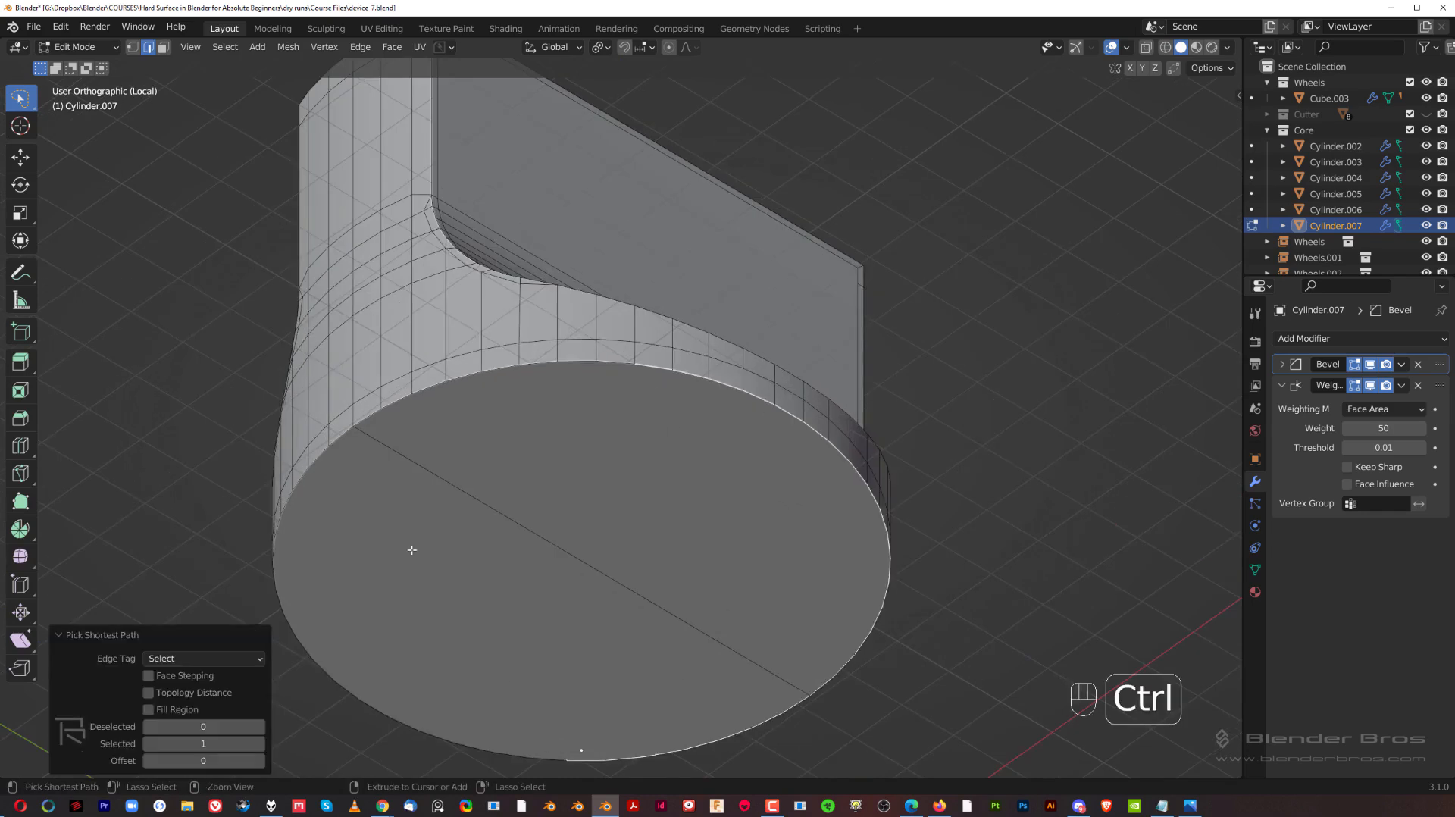
{"action": "left_click", "coordinate": [802, 427]}
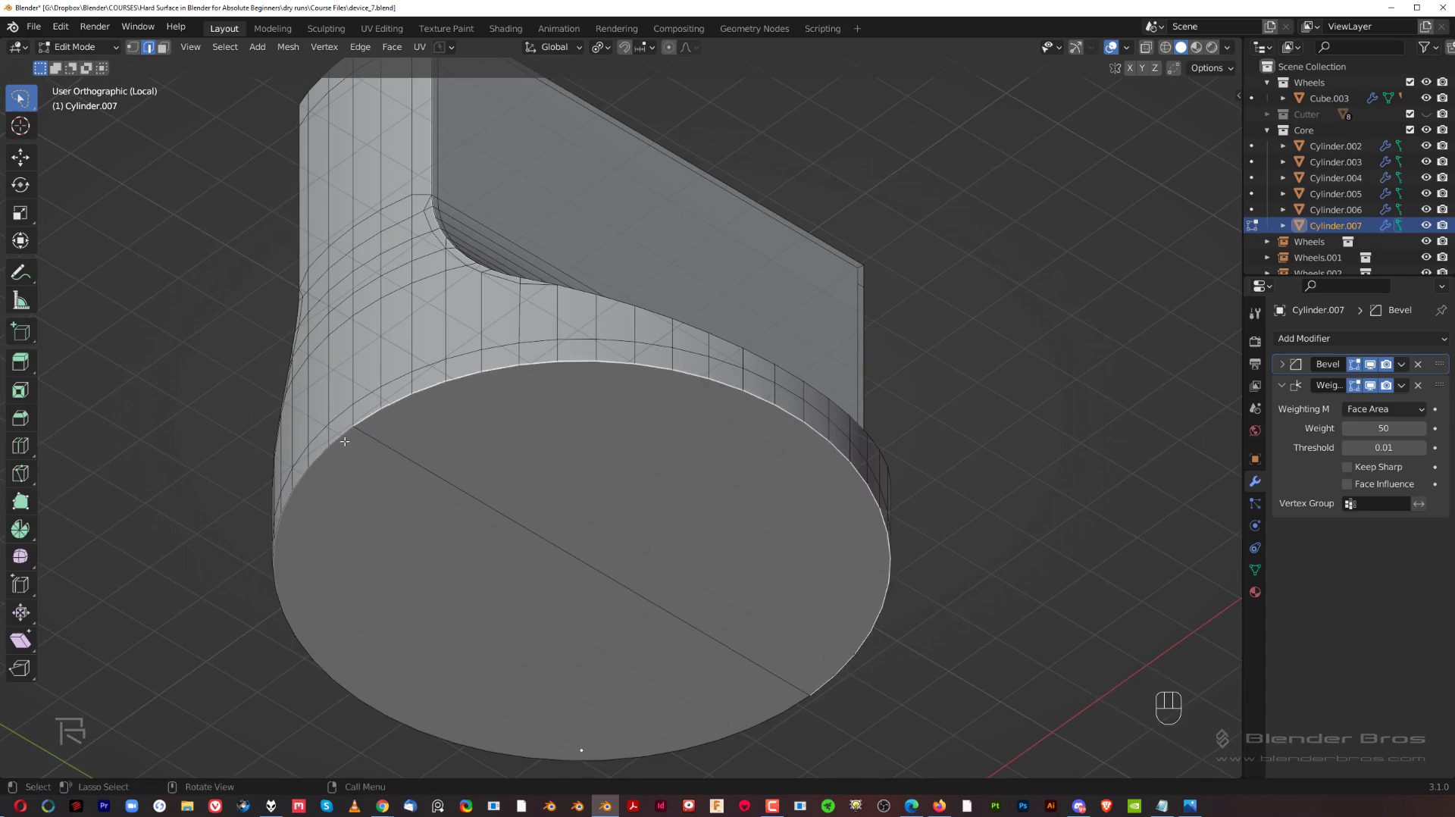
- Dissolve the edge running across the middle of the cylinder's bottom face
{"action": "middle_click_drag", "start_coordinate": [590, 539], "coordinate": [721, 426]}
{"action": "key", "text": "1"}
{"action": "key", "text": "g"}
{"action": "key", "text": "Tab"}
{"action": "key", "text": "x"}
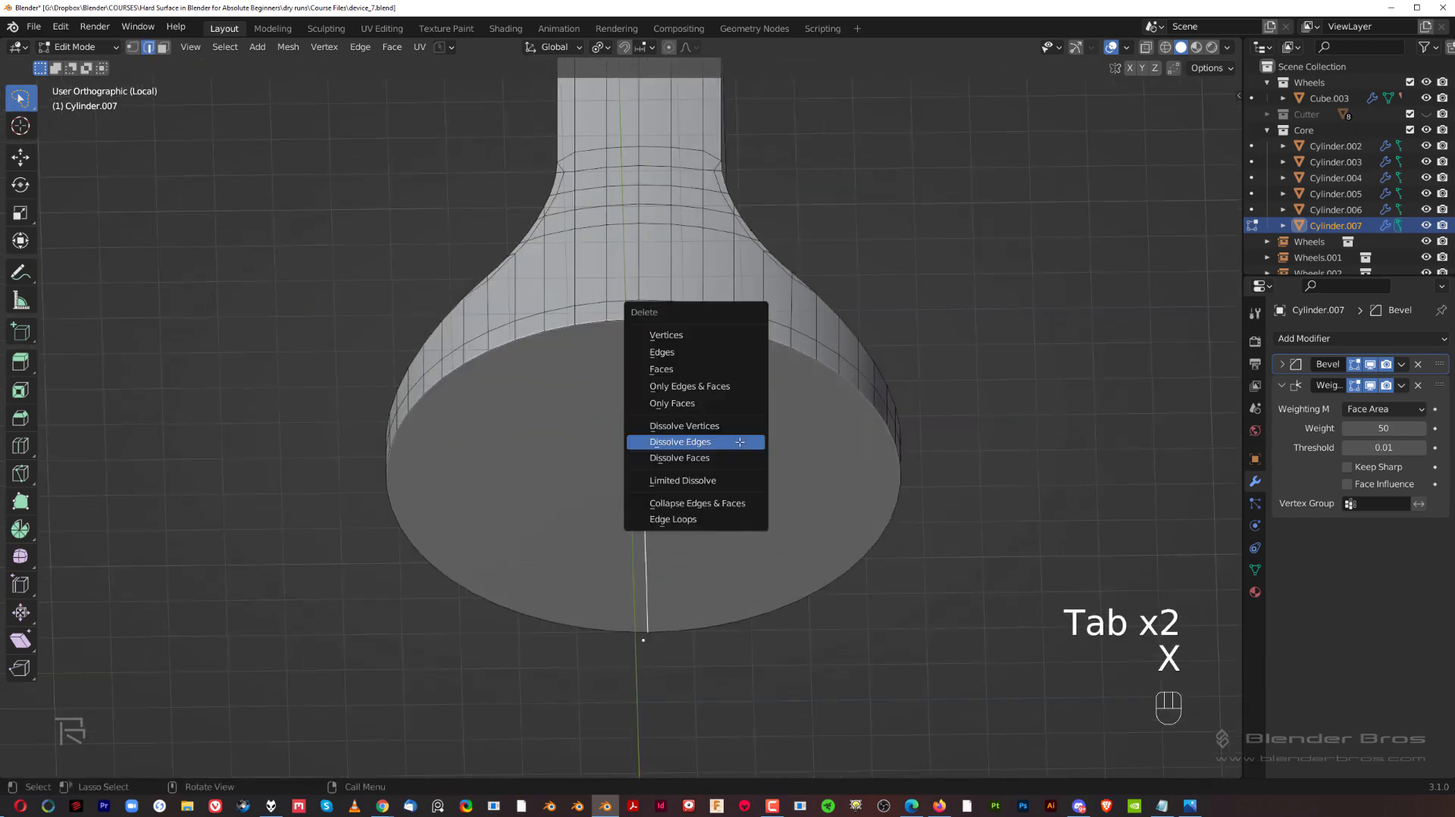
{"action": "left_click", "coordinate": [739, 442]}
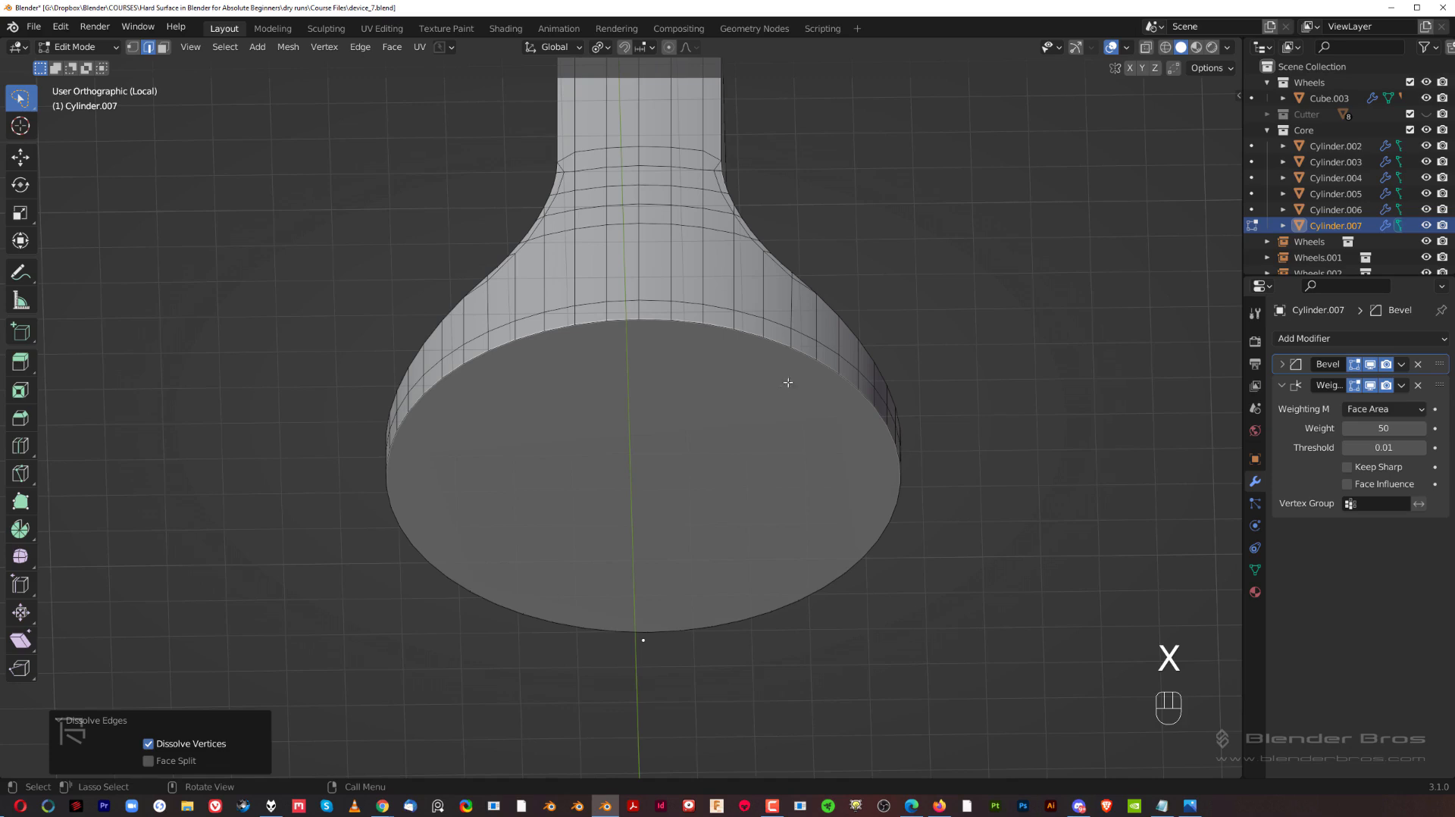
- Select the complete edge loop around the cylinder's bottom face
{"action": "left_click", "coordinate": [794, 358], "text": "alt"}
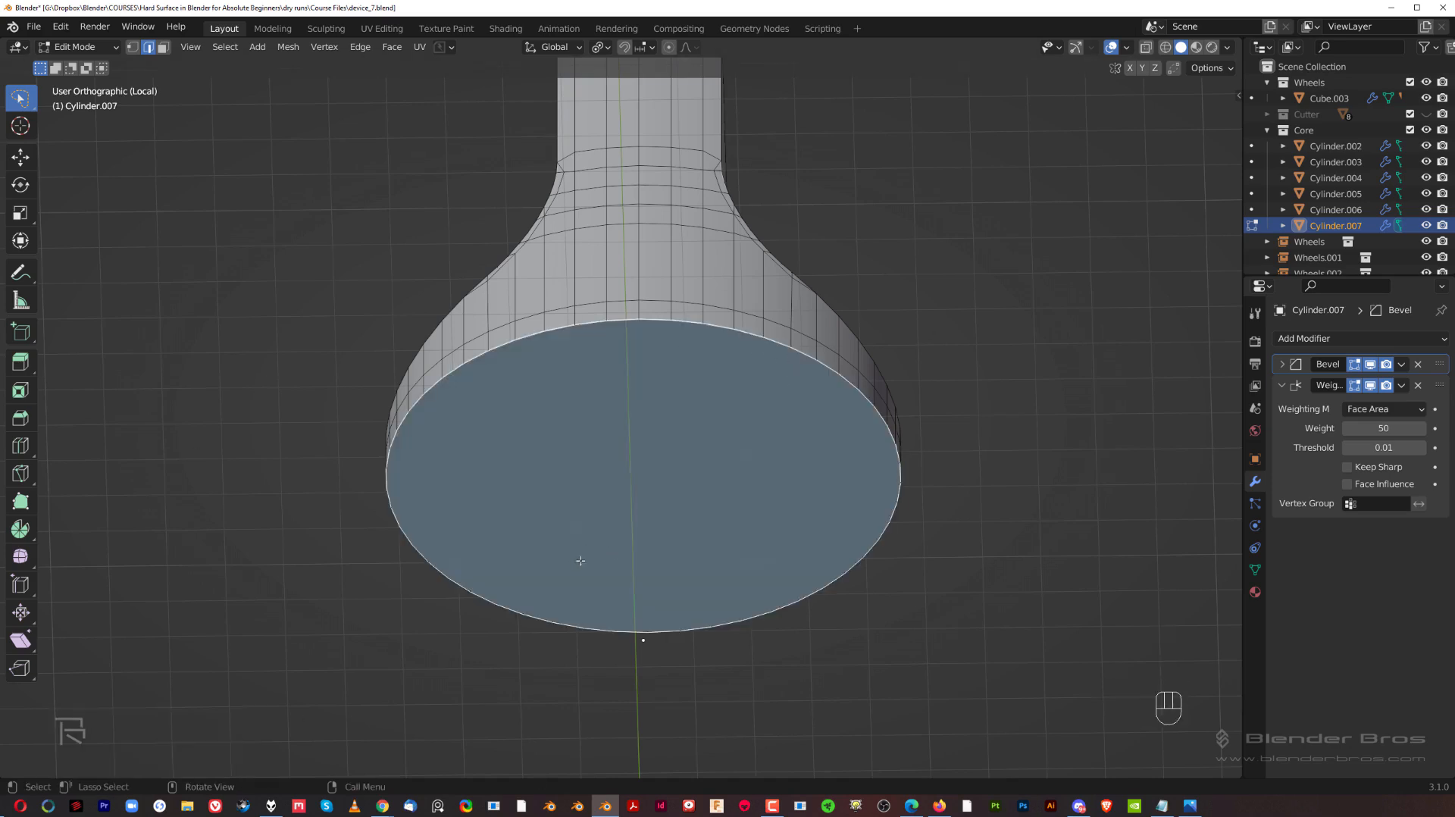
{"action": "middle_click_drag", "start_coordinate": [732, 431], "coordinate": [720, 427]}
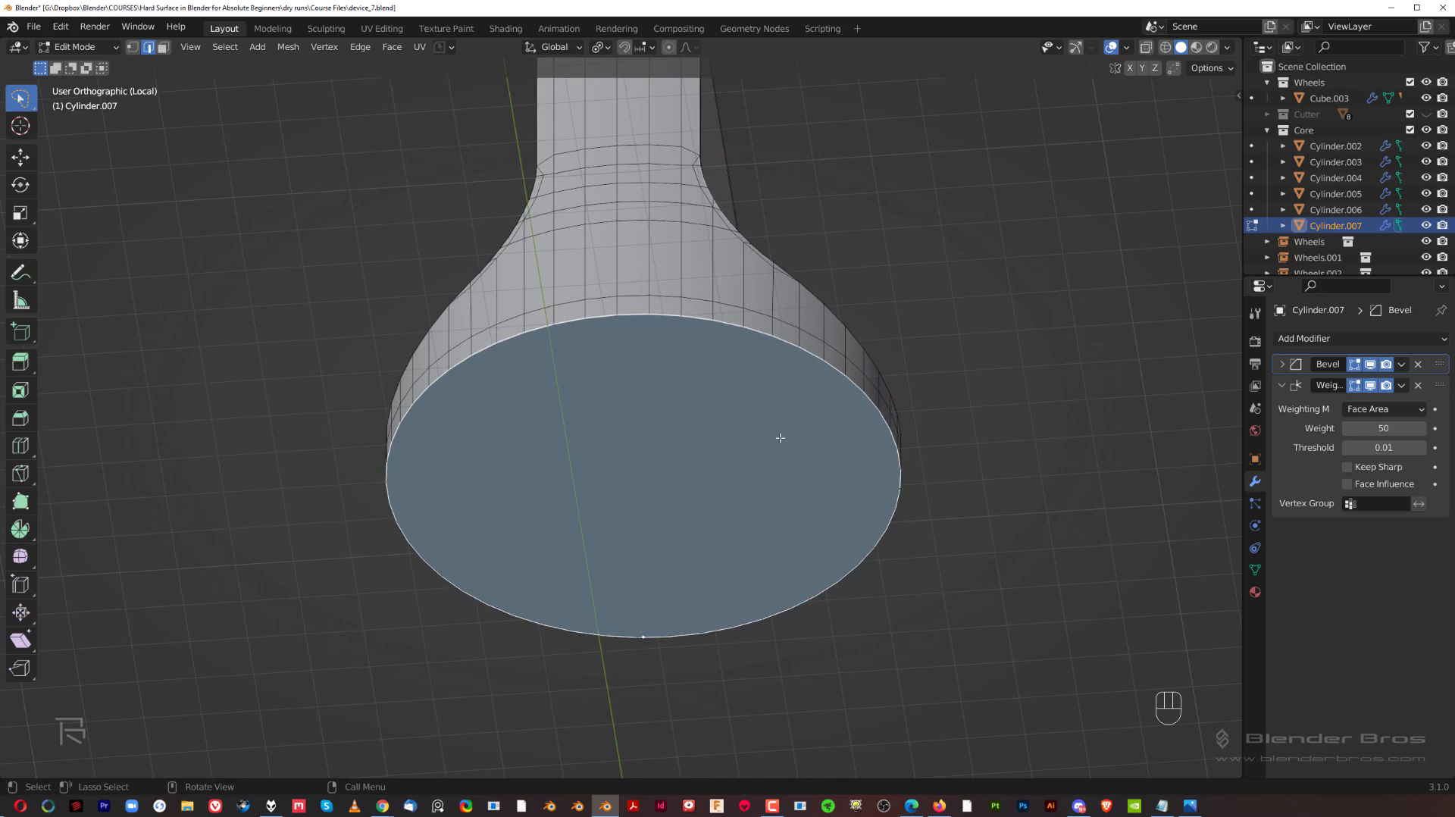
{"action": "mouse_move", "coordinate": [732, 430]}
{"action": "middle_mouse_down", "text": "shift"}
{"action": "mouse_move", "coordinate": [721, 393]}
{"action": "mouse_move", "coordinate": [588, 394]}
{"action": "mouse_move", "coordinate": [601, 344]}
{"action": "mouse_move", "coordinate": [649, 359]}
{"action": "mouse_move", "coordinate": [601, 474]}
{"action": "mouse_move", "coordinate": [724, 455]}
{"action": "middle_mouse_up", "text": "shift"}
- Try a one-segment bevel on the bottom rim, compare it with the part below in right view, and undo it
{"action": "key", "text": "ctrl+b"}
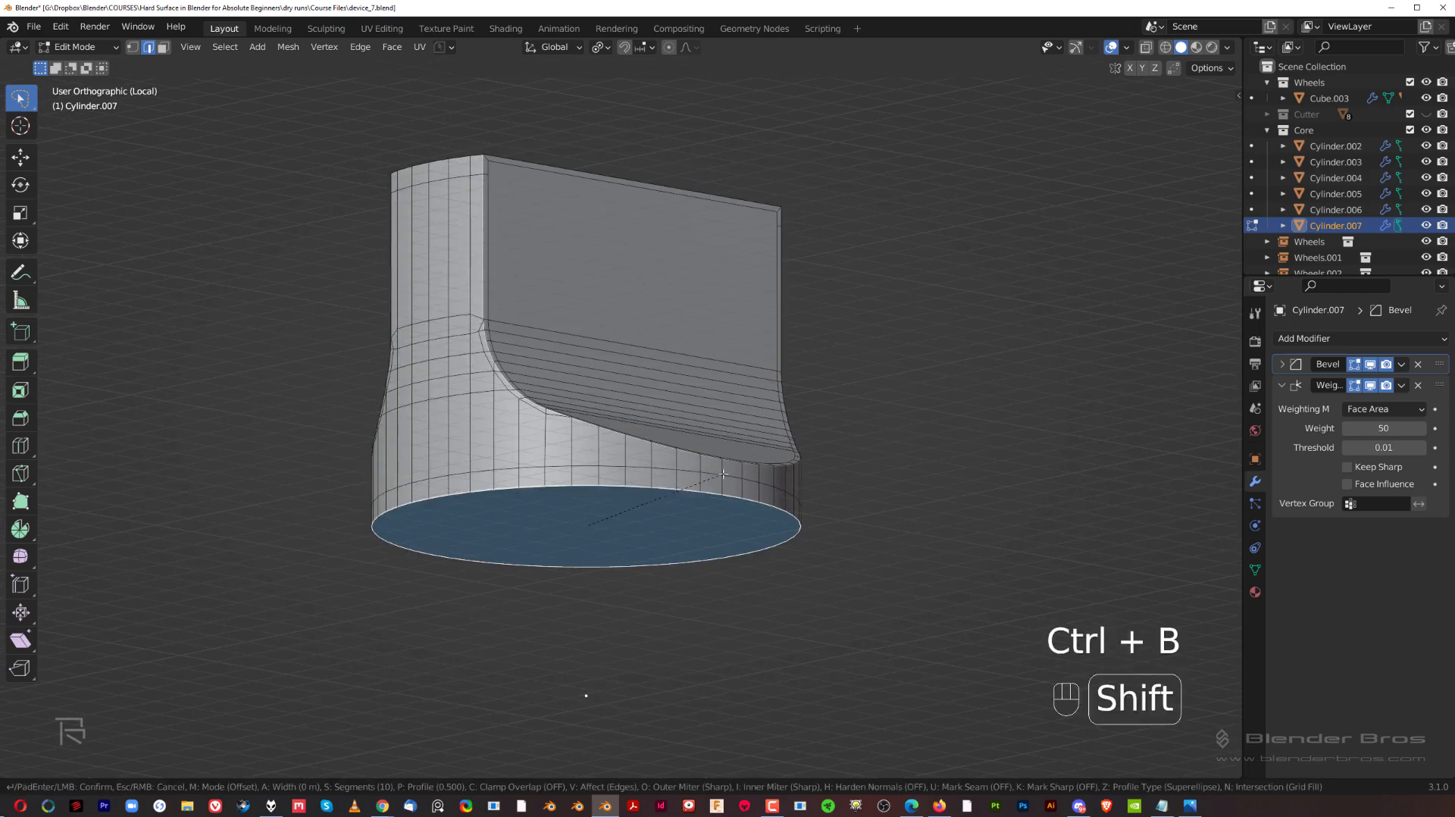
{"action": "scroll", "coordinate": [724, 473], "scroll_direction": "down", "scroll_amount": 8}
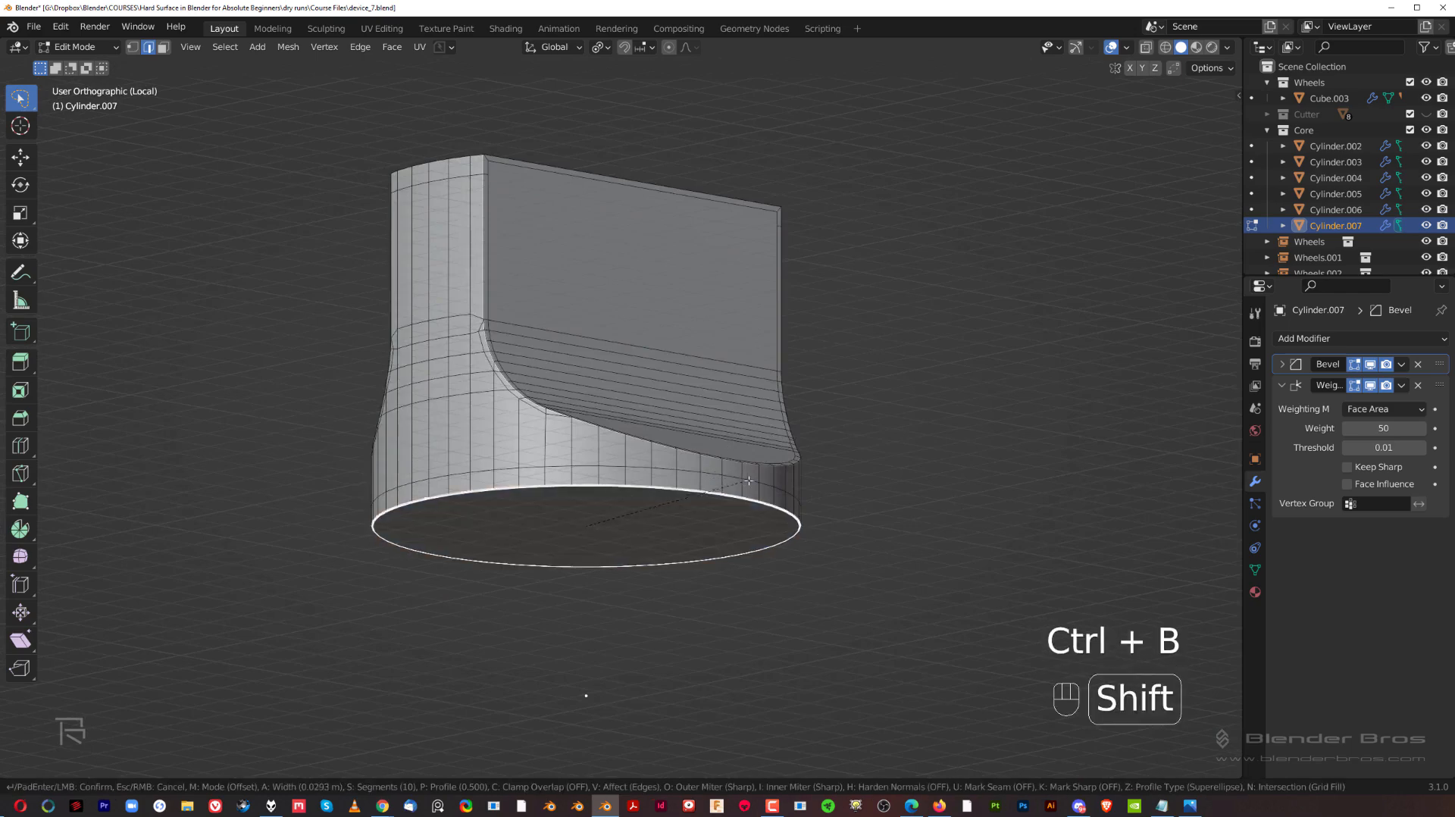
{"action": "left_click", "coordinate": [799, 447]}
{"action": "key", "text": "Tab"}
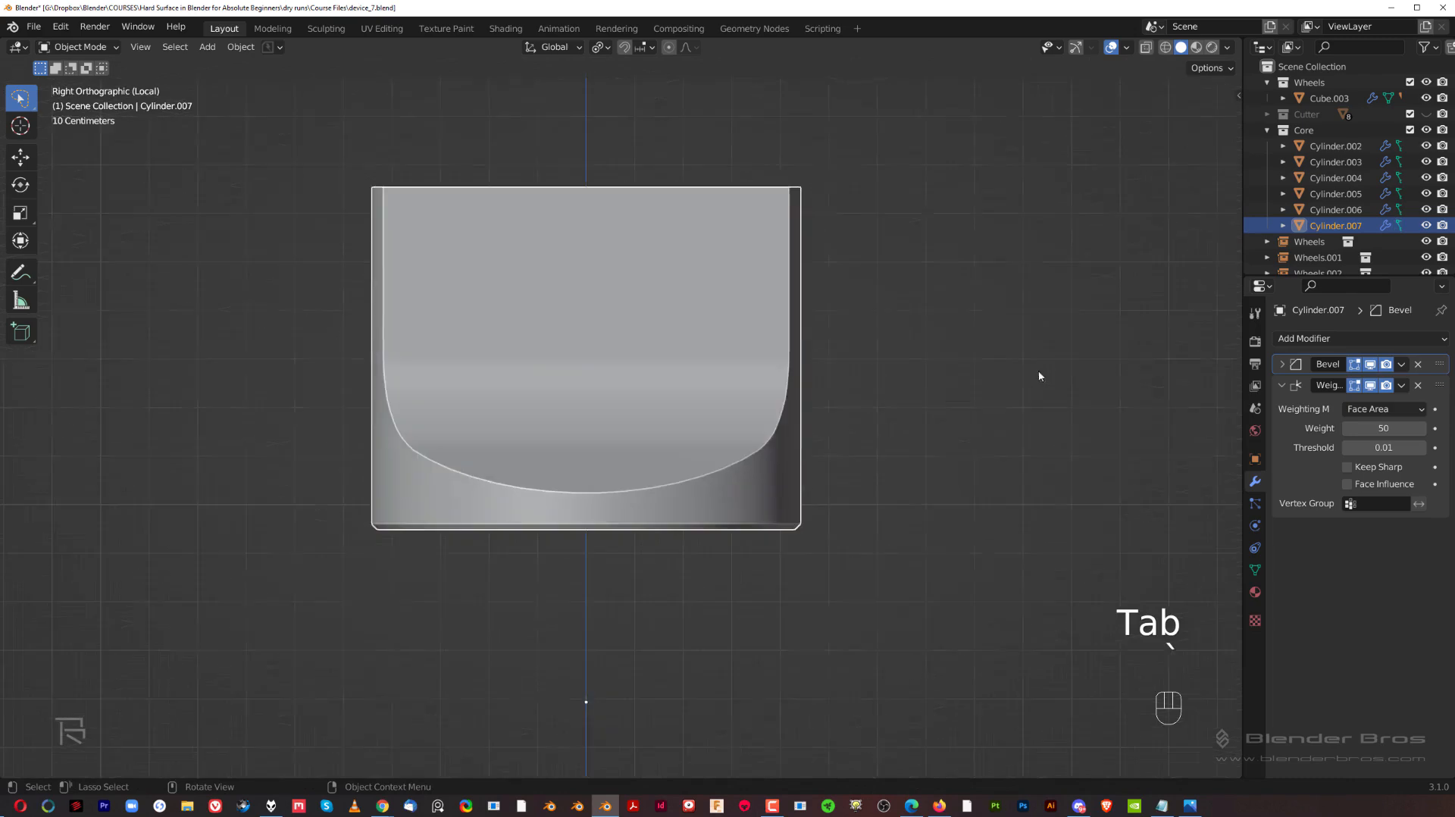
{"action": "key", "text": "slash"}
{"action": "scroll", "coordinate": [884, 416], "scroll_direction": "down", "scroll_amount": 5}
{"action": "scroll", "coordinate": [496, 394], "scroll_direction": "up", "scroll_amount": 10}
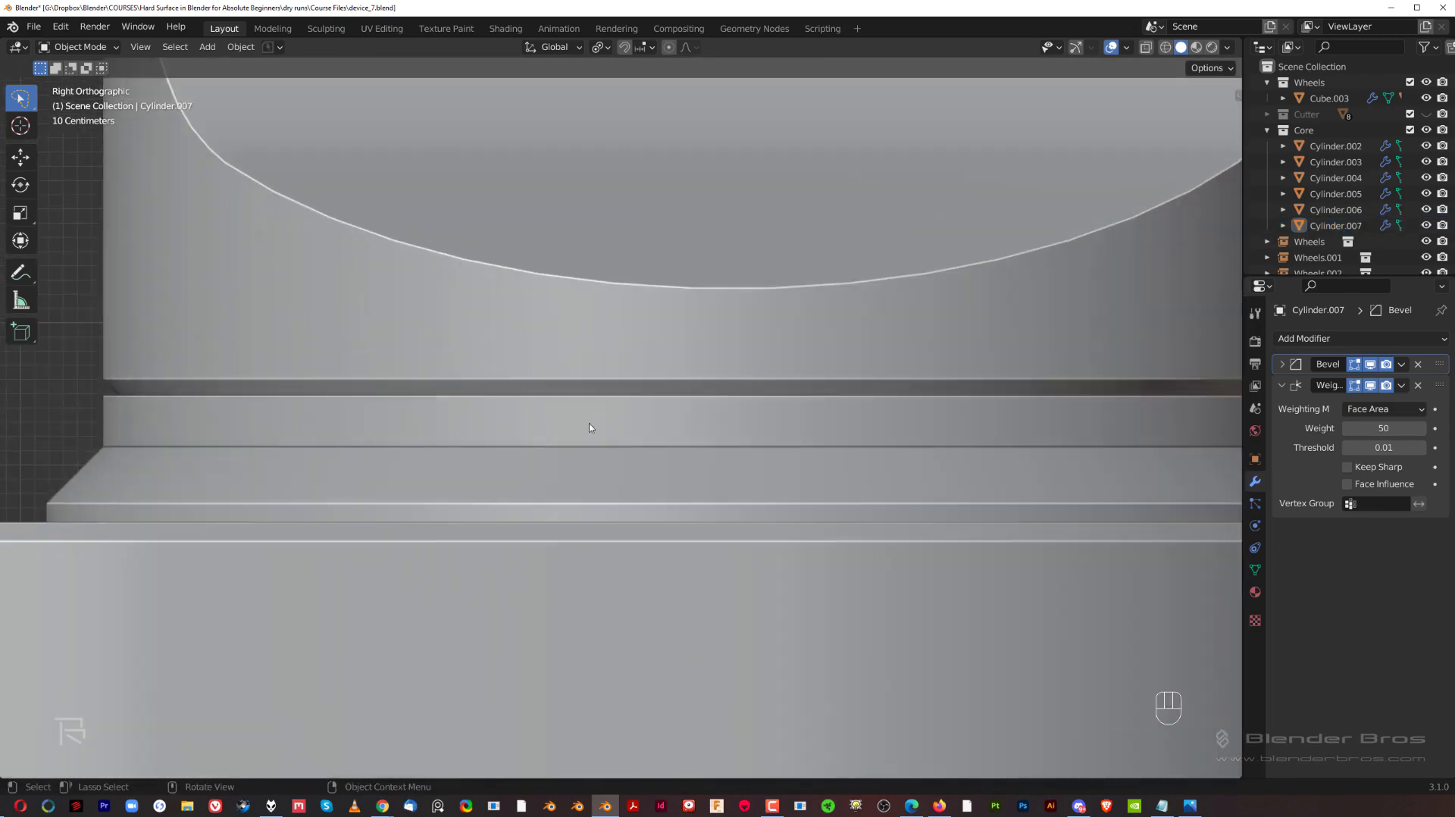
{"action": "key", "text": "ctrl+z"}
{"action": "key", "text": "ctrl+z"}
{"action": "key", "text": "ctrl+z"}
{"action": "key", "text": "ctrl+z"}
- Bevel the cylinder's bottom rim narrowly with one segment and return to object mode
{"action": "key", "text": "ctrl+b"}
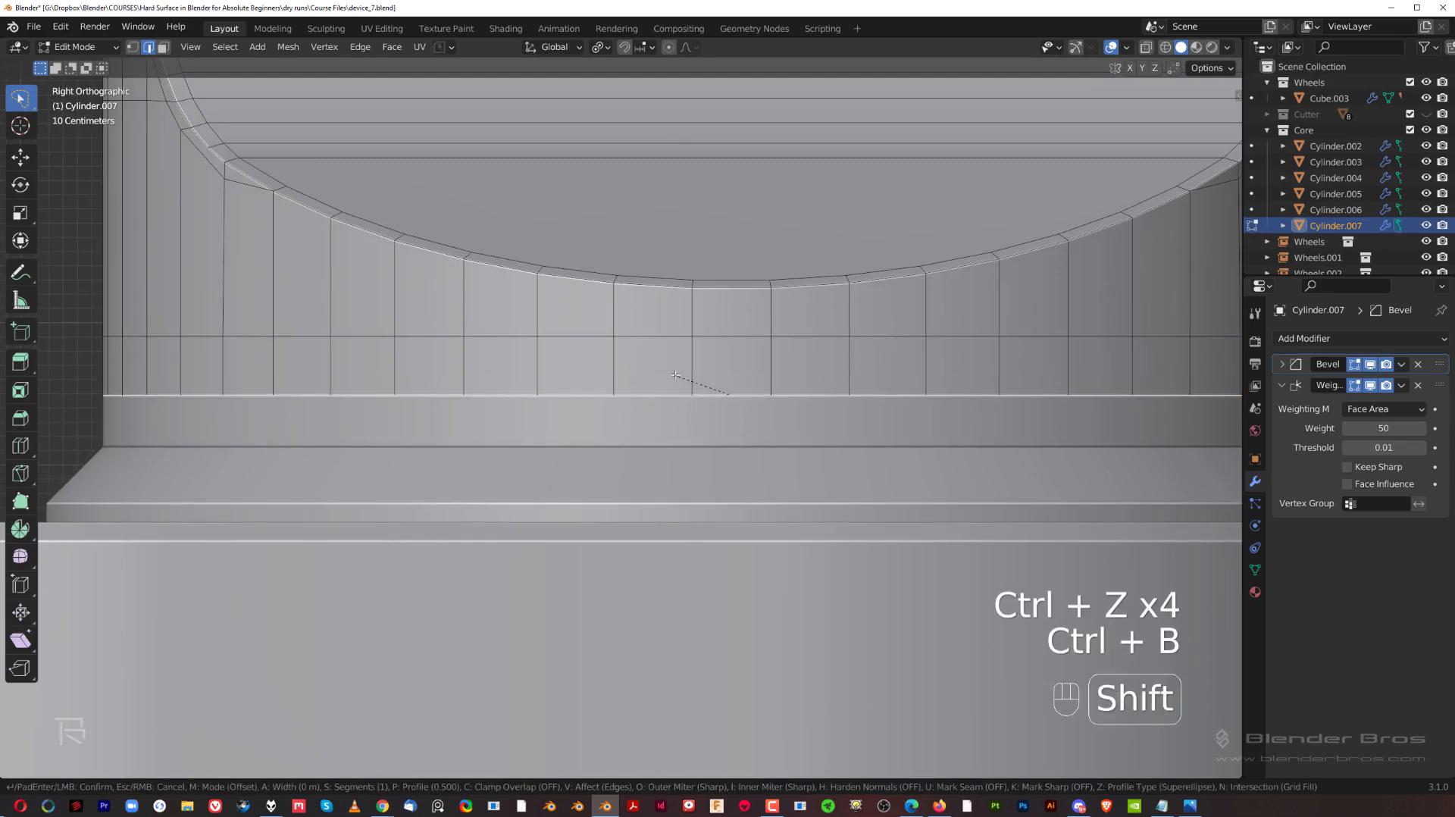
{"action": "left_click", "coordinate": [720, 273]}
{"action": "key", "text": "Tab"}
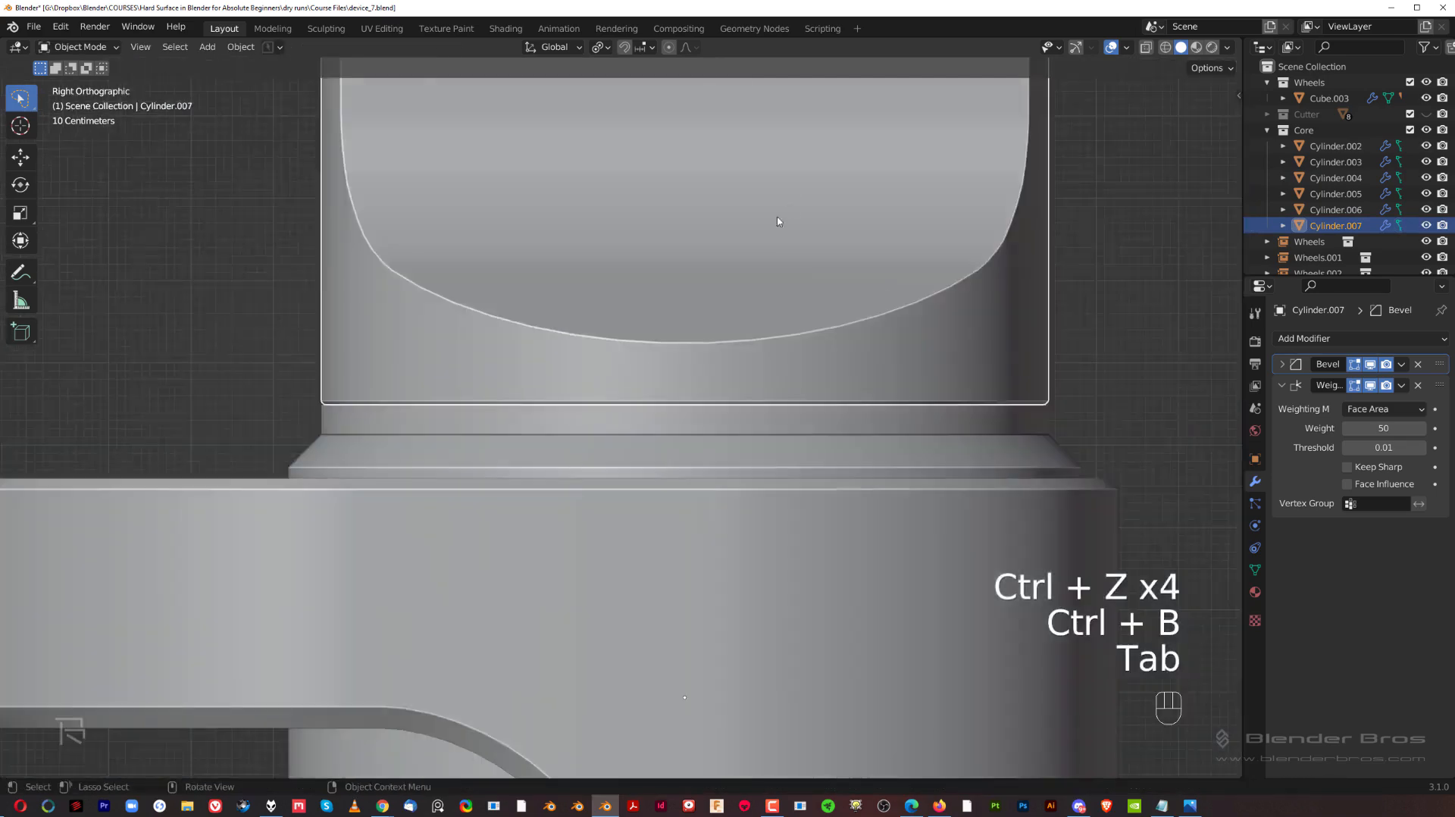
- Add a cube and resize it into a long block, thin along X, spanning the upper cylinder
{"action": "scroll", "coordinate": [789, 211], "scroll_direction": "down", "scroll_amount": 10}
{"action": "key", "text": "shift+a"}
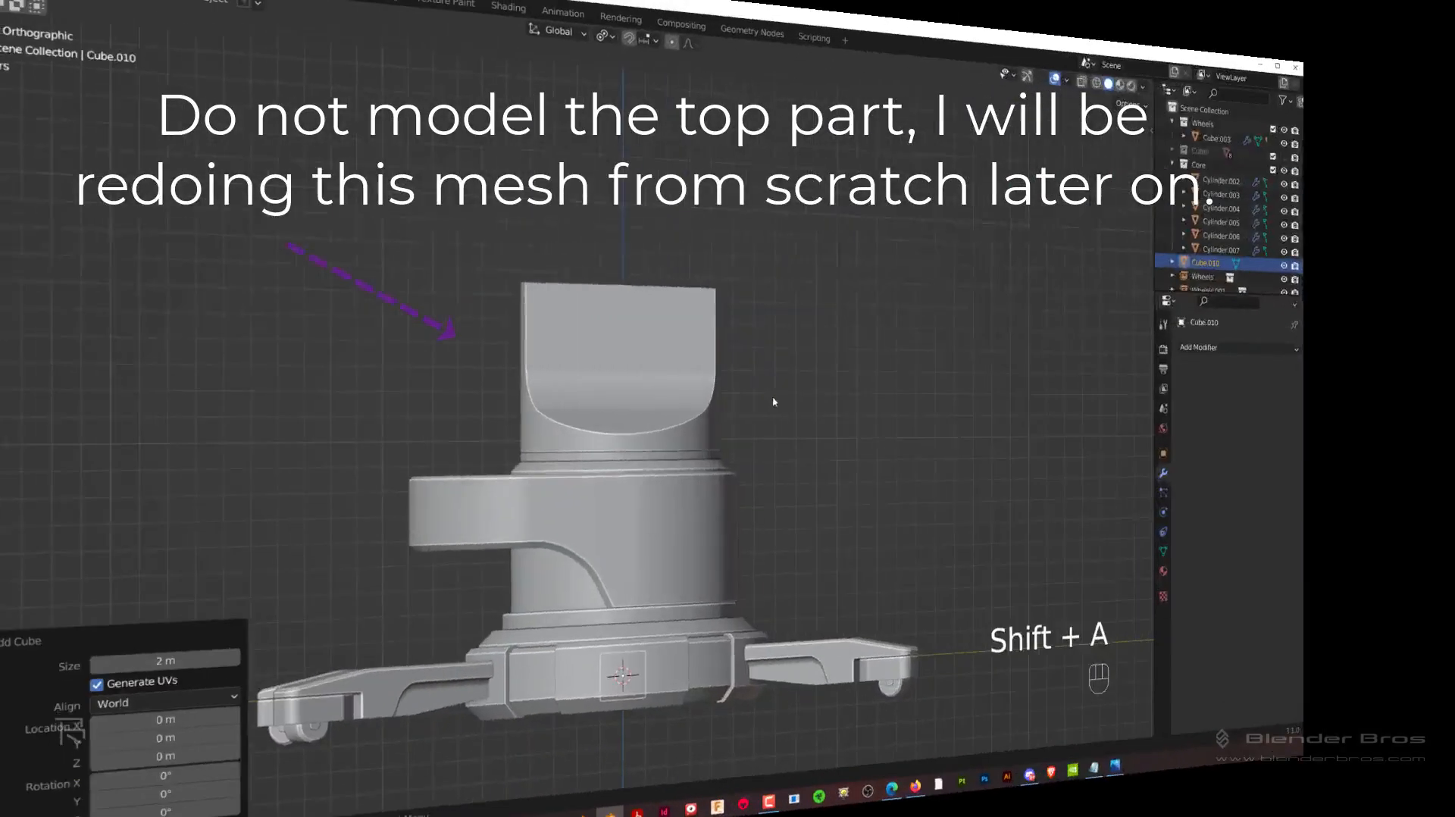
{"action": "key", "text": "s"}
{"action": "key", "text": "s"}
{"action": "key", "text": "x"}
{"action": "left_click", "coordinate": [727, 348]}
{"action": "middle_click_drag", "start_coordinate": [727, 349], "coordinate": [834, 341]}
- Cut a vertical edge loop through the long top block just beside the upper cylinder
{"action": "key", "text": "Tab"}
{"action": "key", "text": "ctrl+r"}
{"action": "left_click", "coordinate": [652, 288]}
{"action": "left_click", "coordinate": [646, 269]}
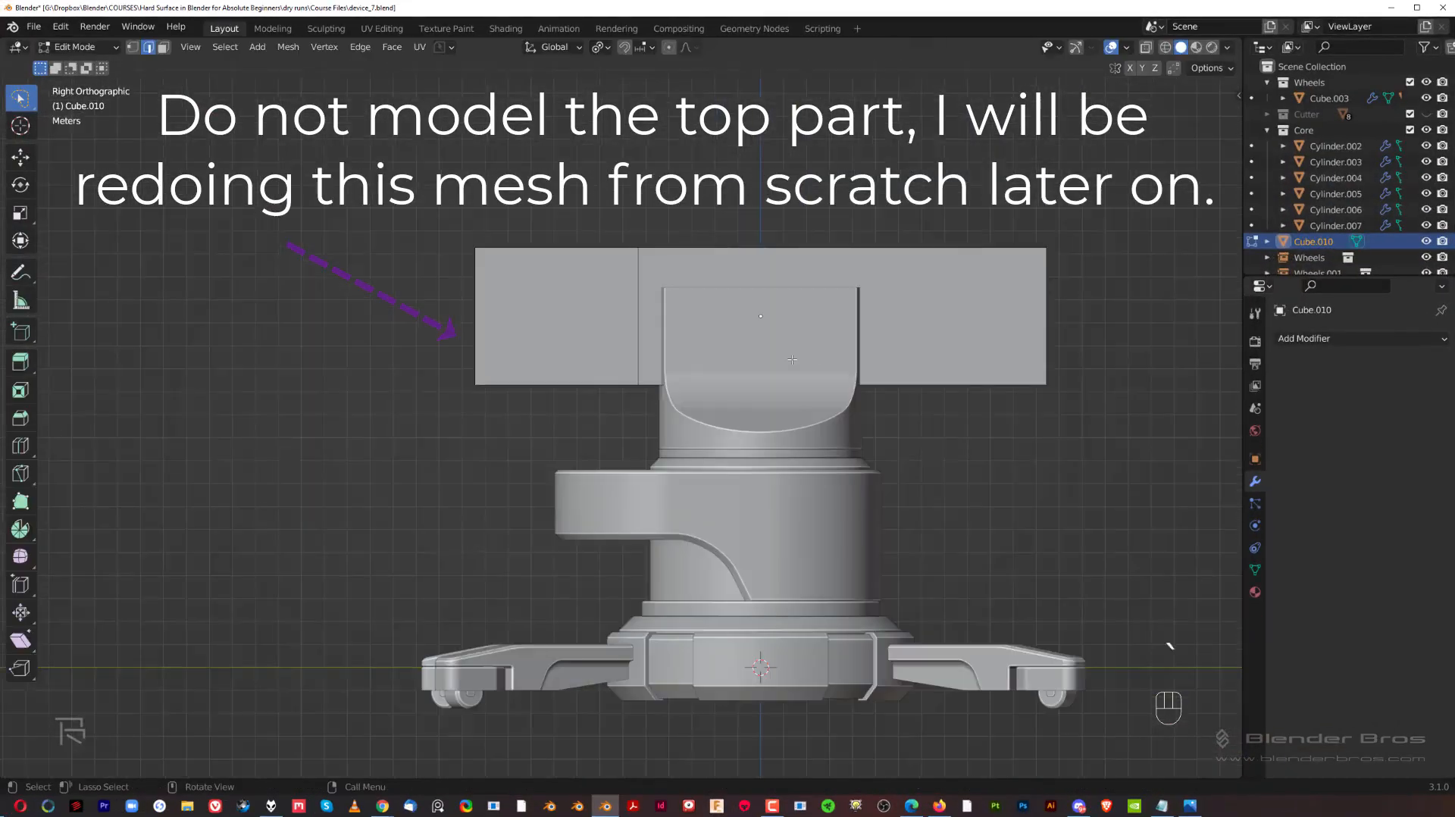
{"action": "key", "text": "Tab"}
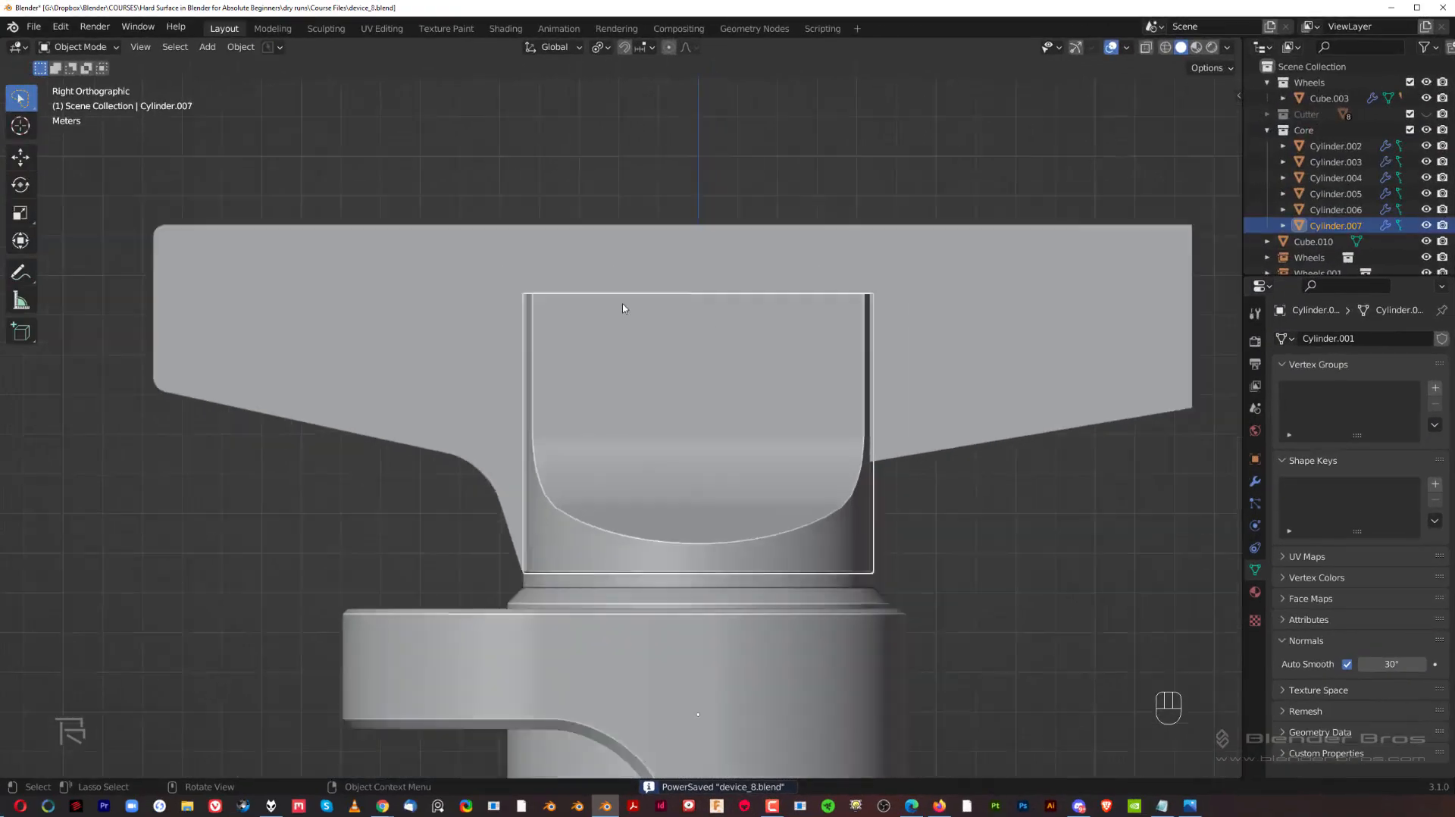
- Add a cube at the world origin and move it about -2.6 m along Y and 16.43 m along Z onto the cylinder's upper wall
{"action": "key", "text": "shift+c"}
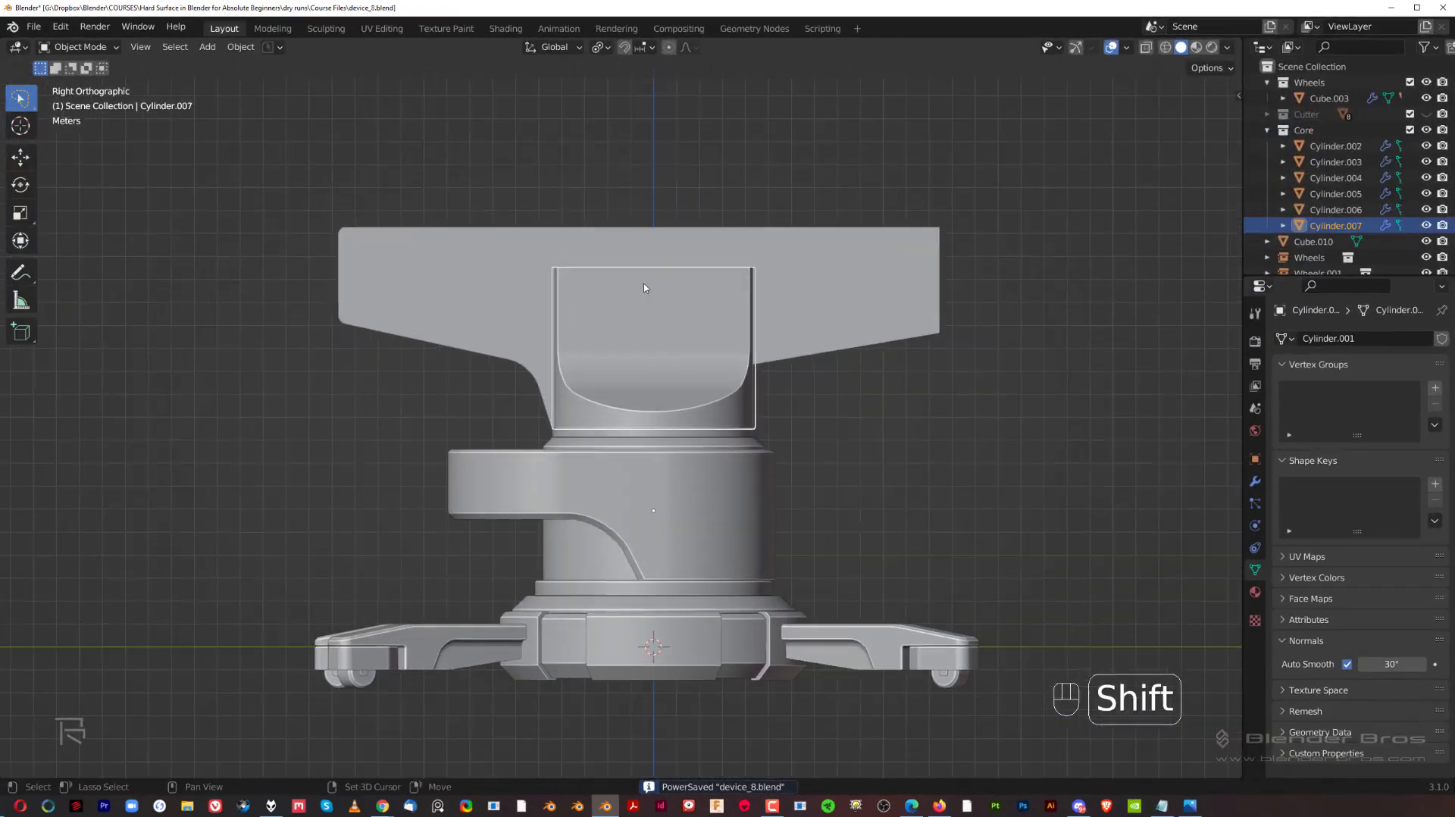
{"action": "key", "text": "shift+a"}
{"action": "mouse_move", "coordinate": [679, 382]}
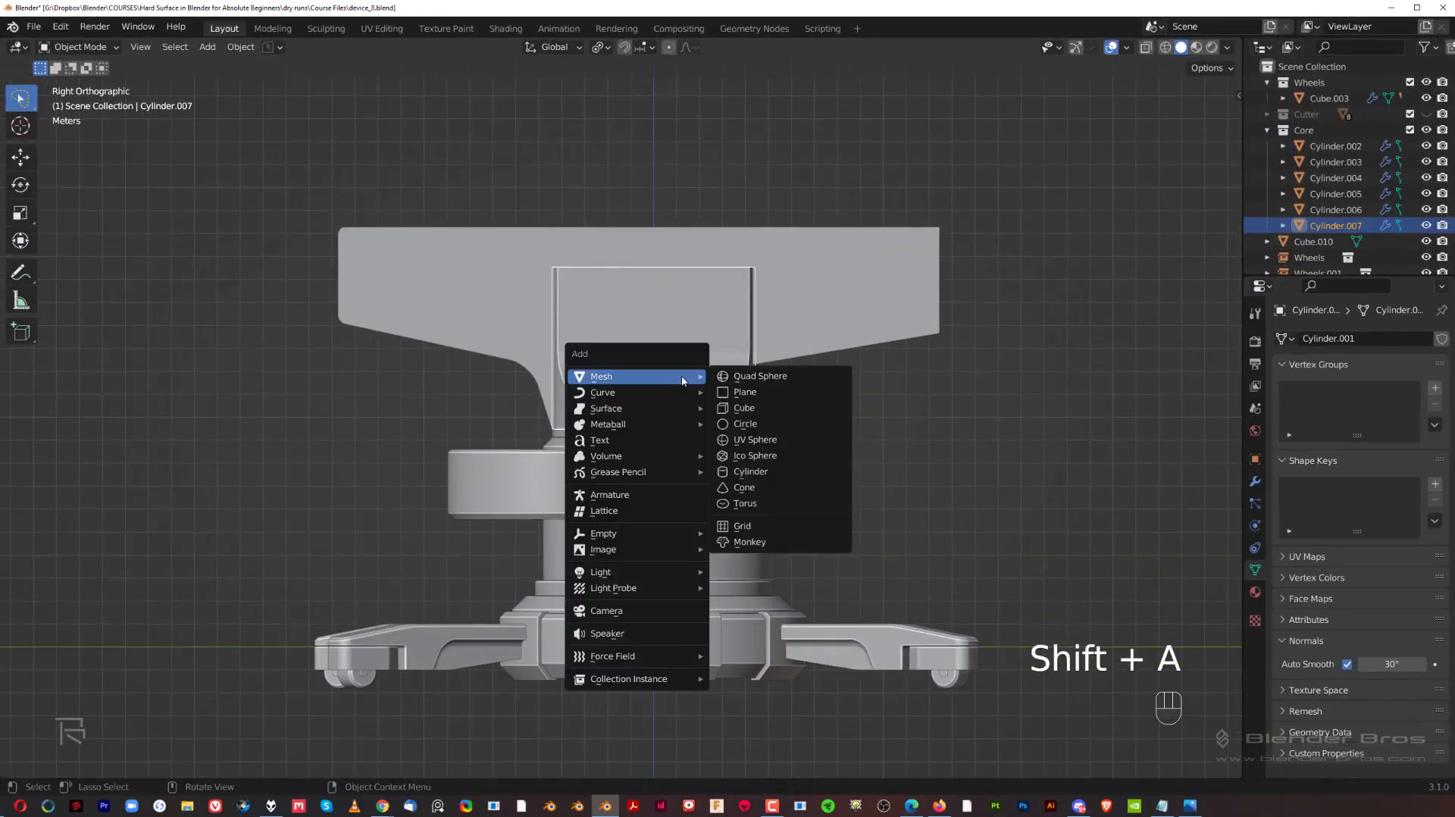
{"action": "left_click", "coordinate": [750, 394]}
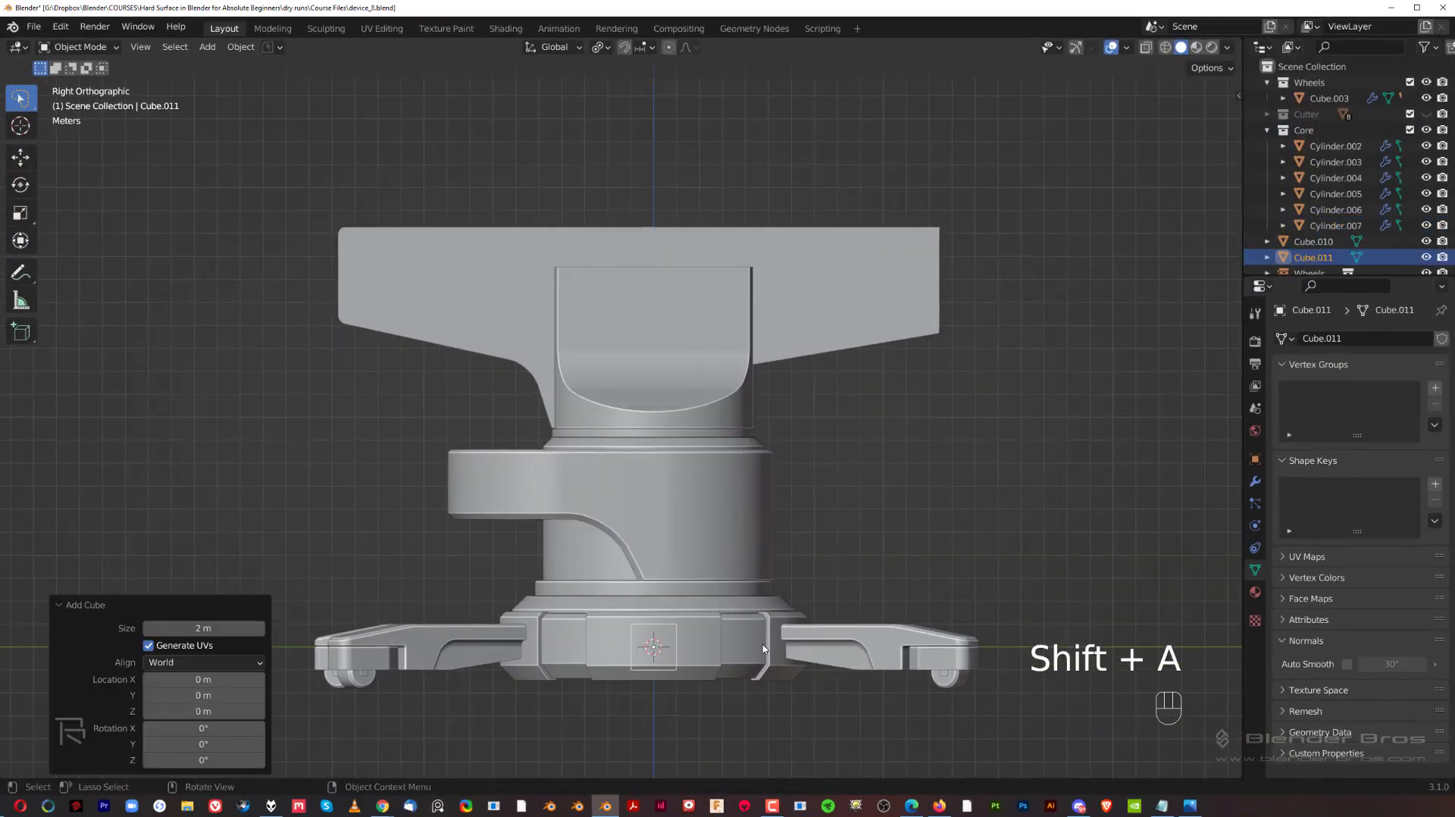
{"action": "key", "text": "g"}
{"action": "left_click", "coordinate": [705, 274]}
- Narrow the cube along Y by 0.484 and again by 0.719, placing it across the wall's top edge near one end
{"action": "key", "text": "s"}
{"action": "key", "text": "y"}
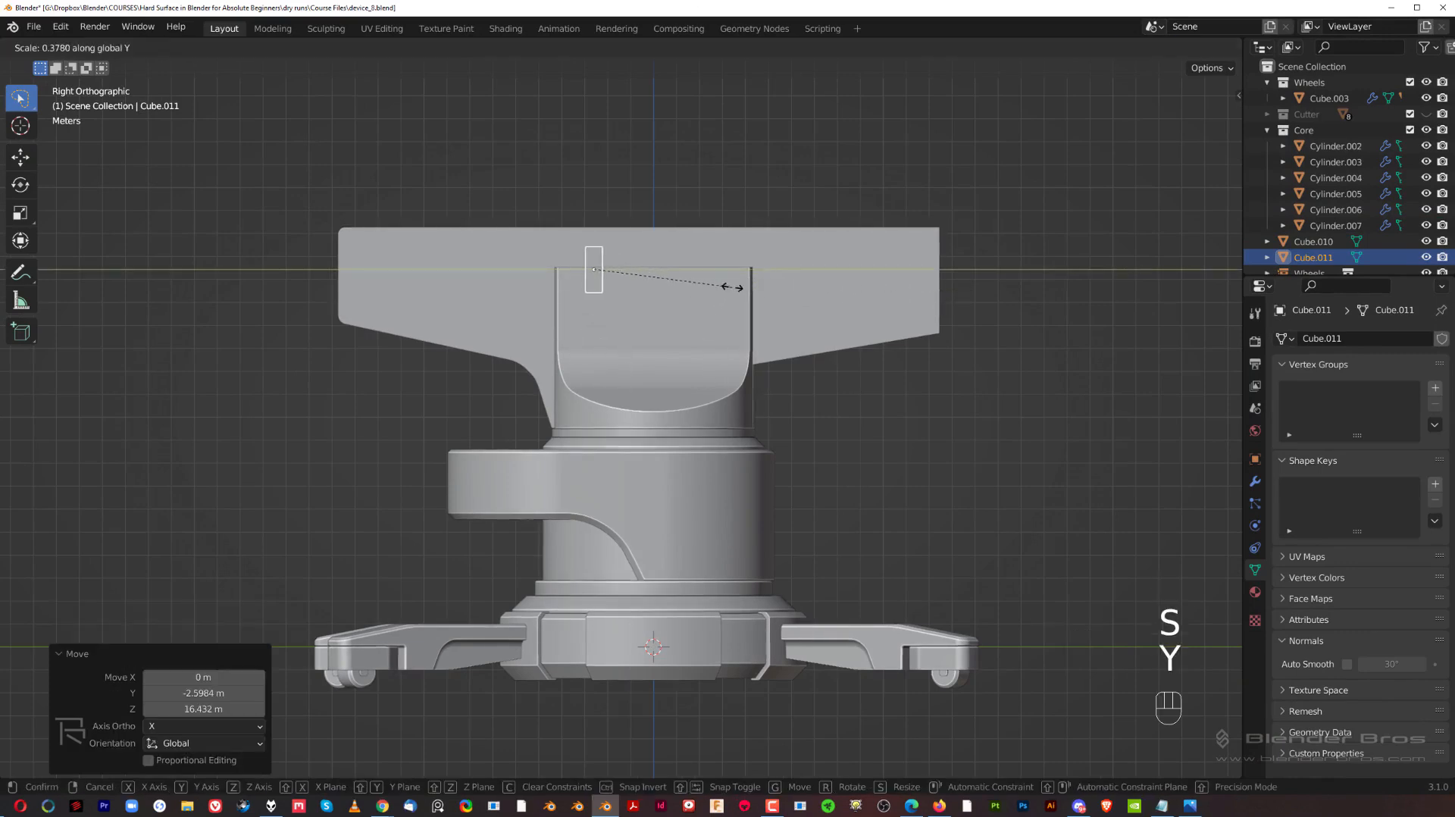
{"action": "left_click", "coordinate": [769, 292]}
{"action": "scroll", "coordinate": [603, 261], "scroll_direction": "up", "scroll_amount": 7}
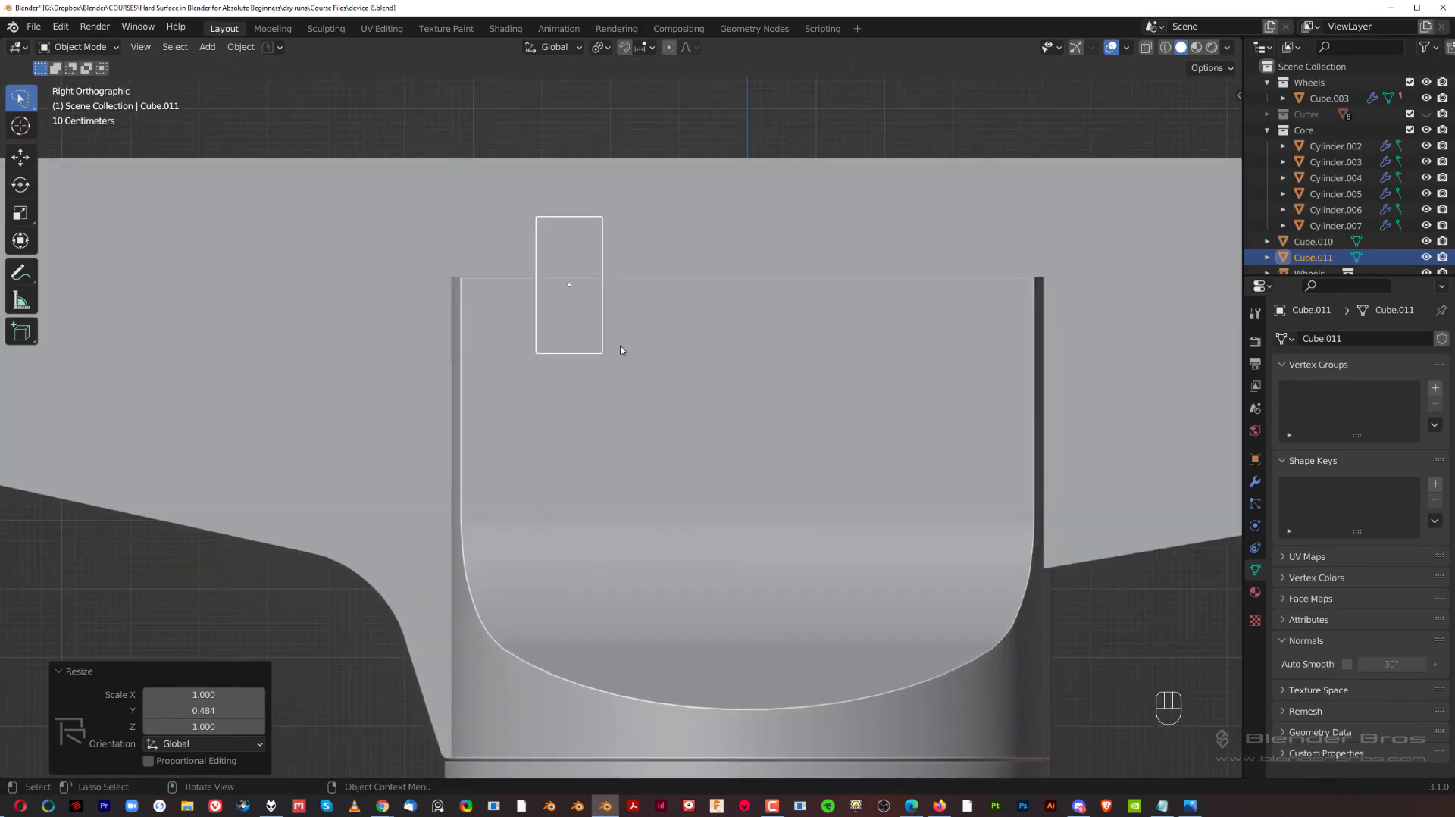
{"action": "key", "text": "g"}
{"action": "left_click", "coordinate": [602, 371]}
{"action": "key", "text": "s"}
{"action": "key", "text": "y"}
{"action": "left_click", "coordinate": [660, 357]}
- Move the narrow cube about 2.14 m along X so it crosses the cylinder's thin upright wall
{"action": "middle_click_drag", "start_coordinate": [660, 356], "coordinate": [787, 399]}
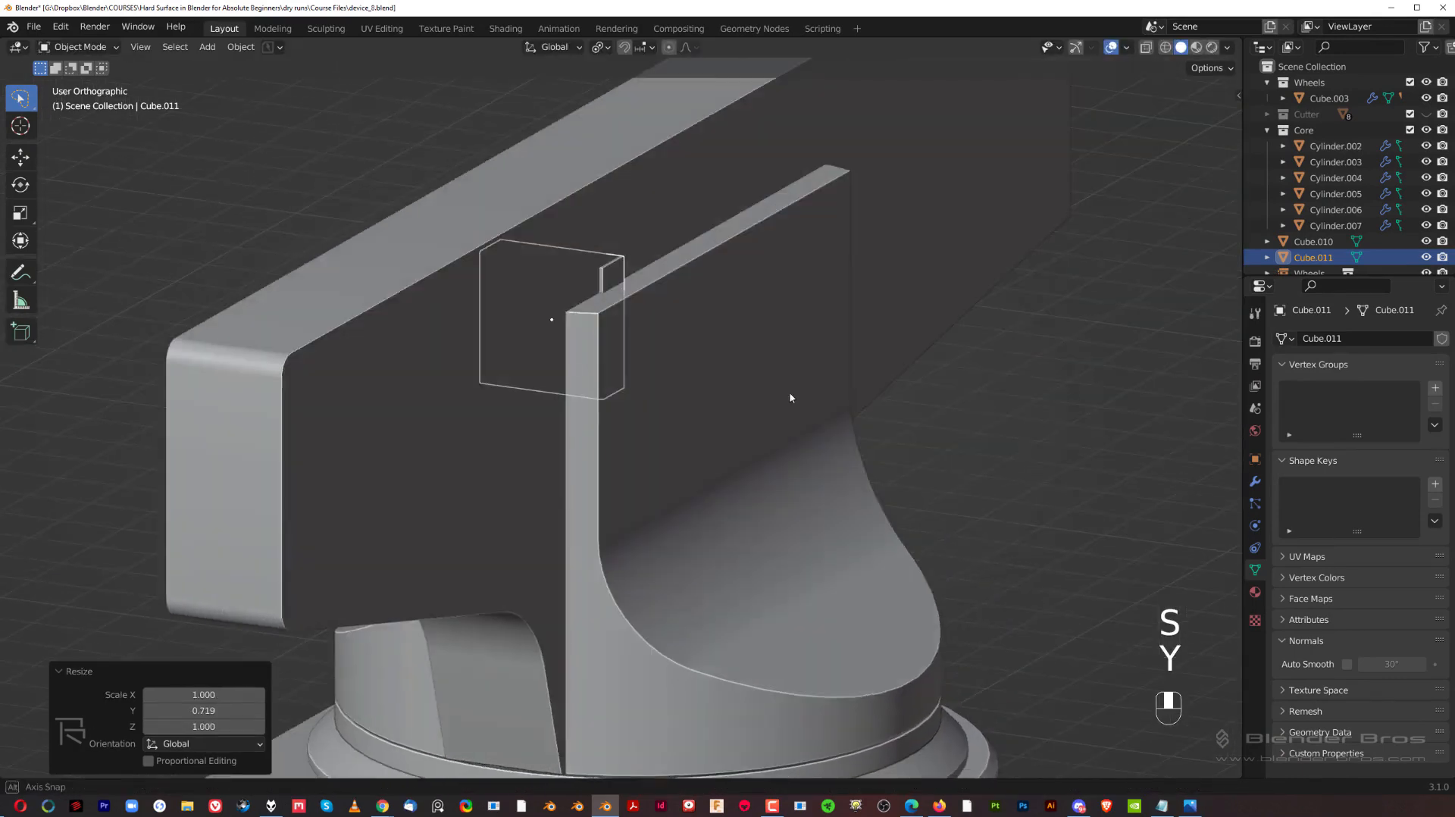
{"action": "key", "text": "g"}
{"action": "key", "text": "y"}
{"action": "key", "text": "x"}
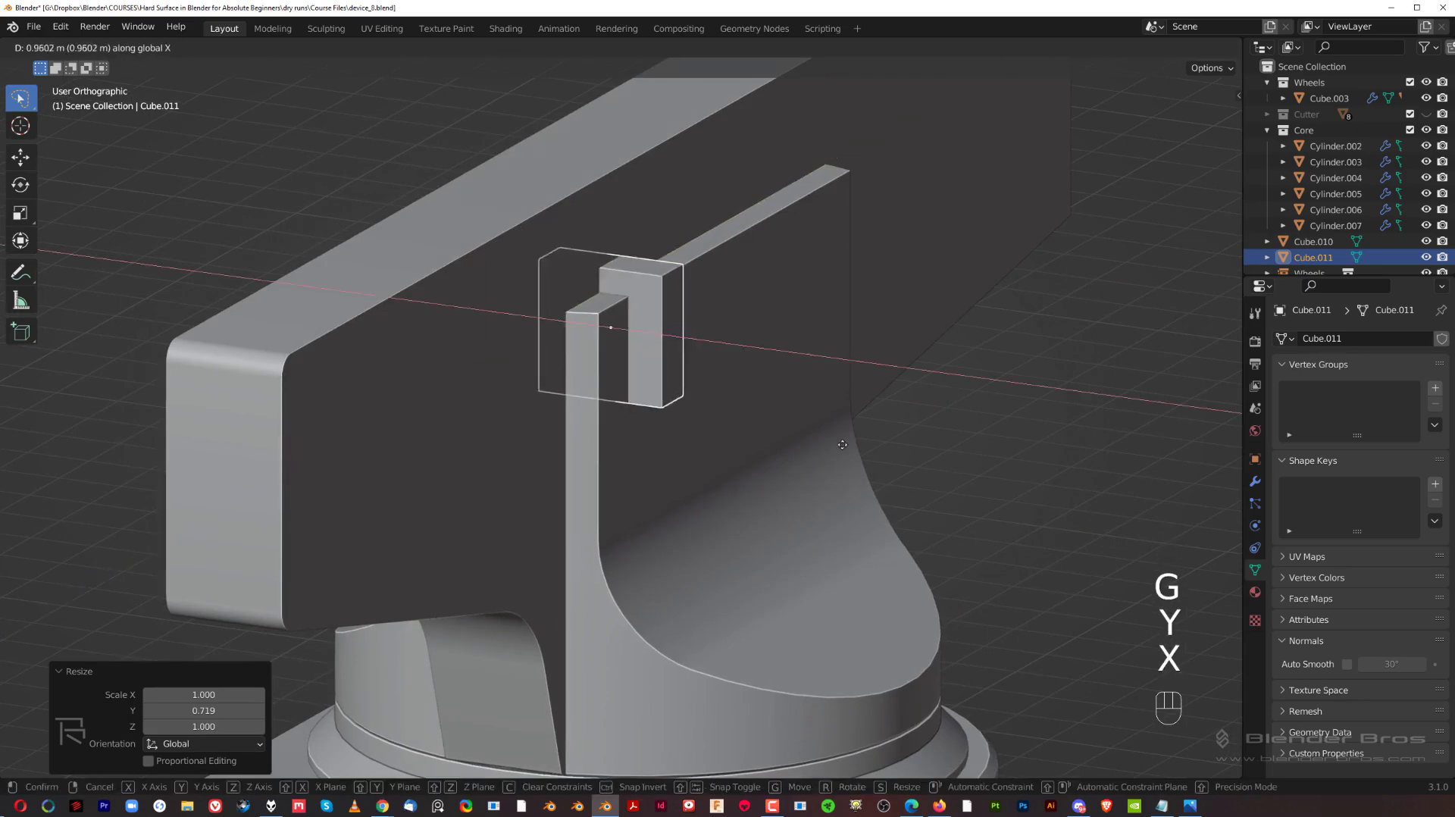
{"action": "left_click", "coordinate": [910, 485]}
- Thin the cube to 0.444 along X and shift it about -0.92 m along X over the upright wall
{"action": "key", "text": "s"}
{"action": "key", "text": "x"}
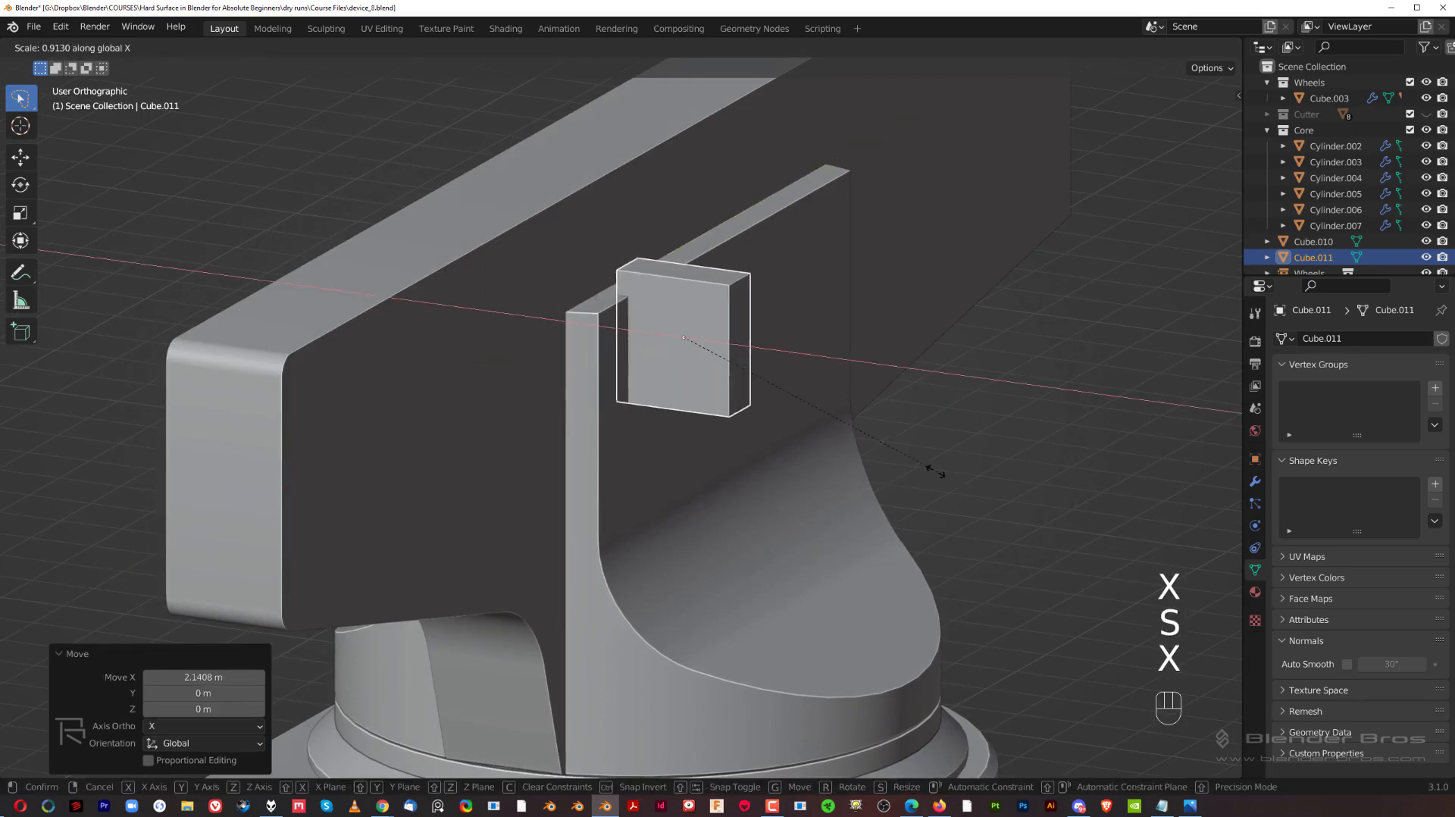
{"action": "left_click", "coordinate": [800, 424]}
{"action": "key", "text": "g"}
{"action": "key", "text": "x"}
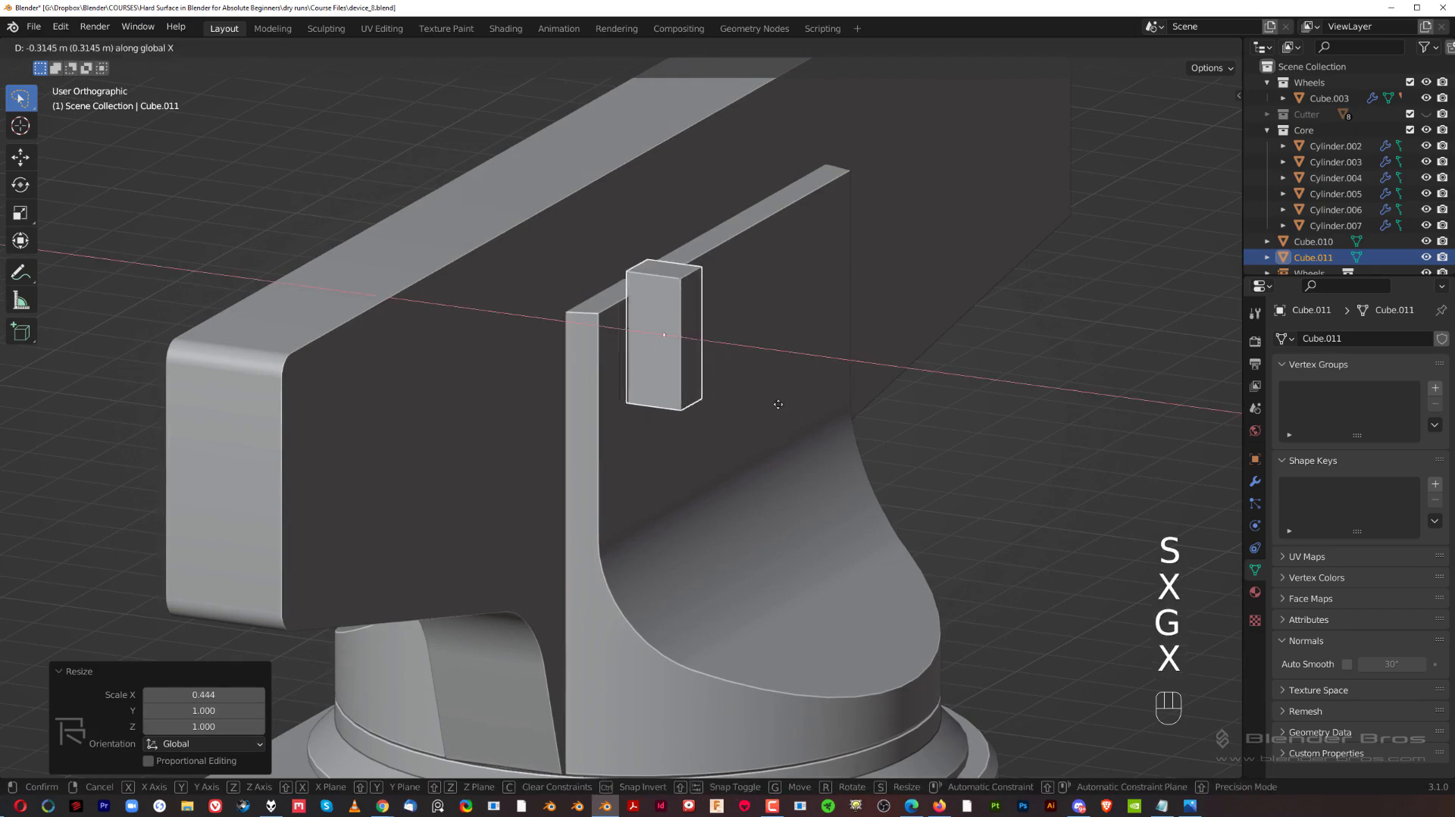
{"action": "left_click", "coordinate": [747, 389]}
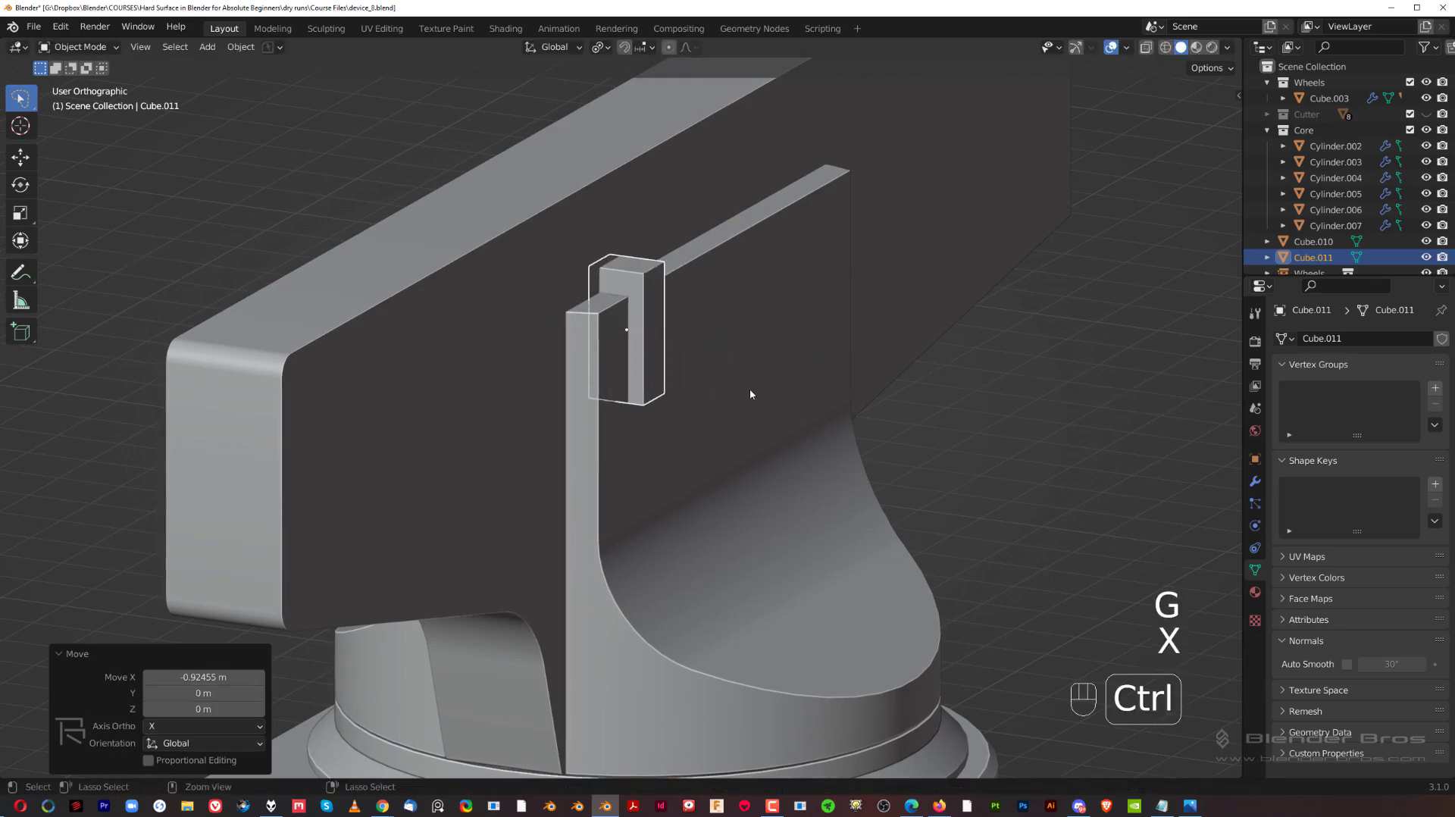
- Apply the cube's scale and slice the upper cylinder with it using the slice Boolean
{"action": "key", "text": "ctrl+a"}
{"action": "left_click", "coordinate": [746, 390]}
{"action": "key", "text": "KP_5"}
{"action": "scroll", "coordinate": [731, 341], "scroll_direction": "up", "scroll_amount": 6}
{"action": "middle_click_drag", "start_coordinate": [642, 388], "coordinate": [710, 361]}
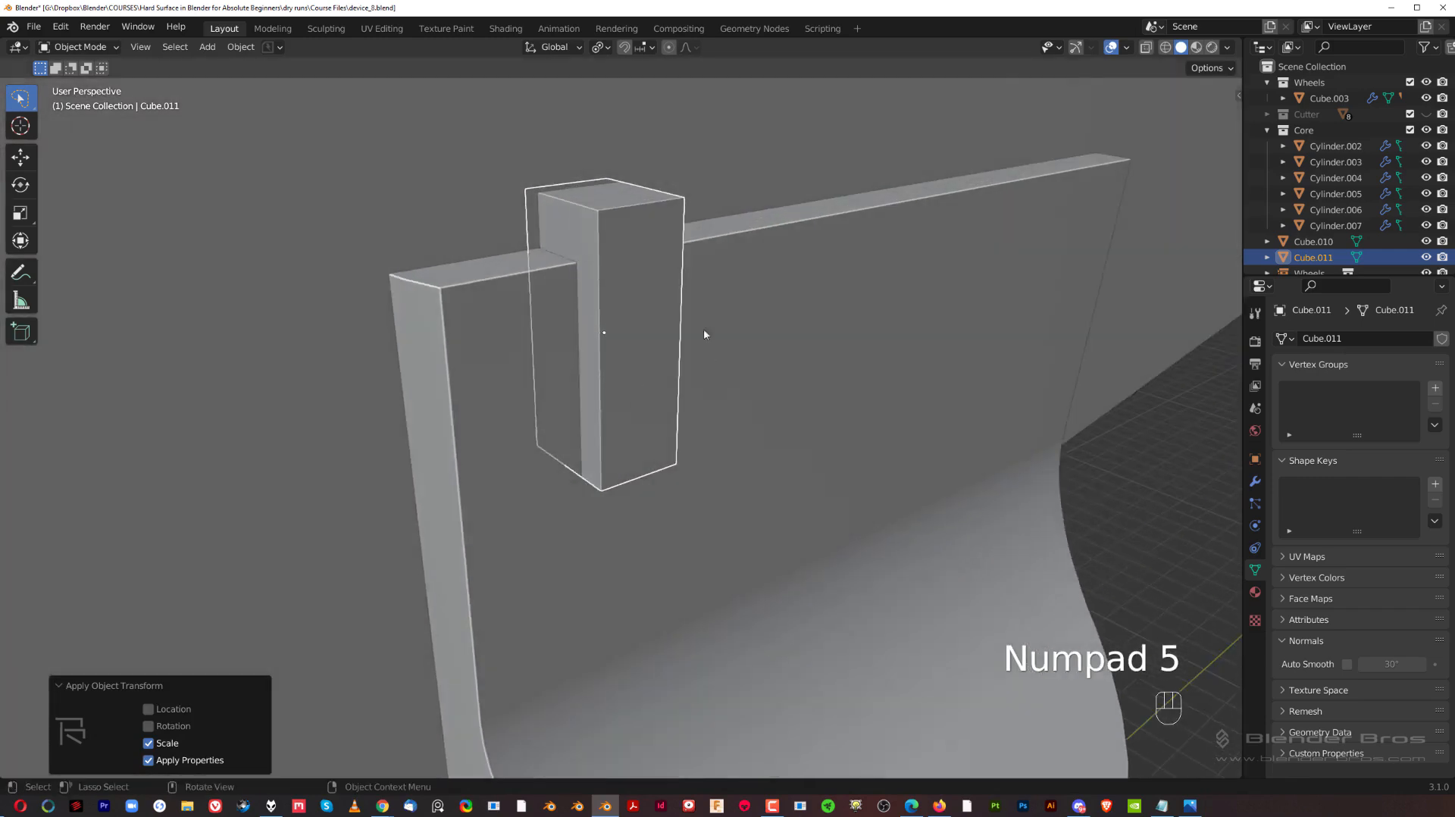
{"action": "left_click", "coordinate": [726, 261], "text": "shift"}
{"action": "key", "text": "ctrl+KP_Divide"}
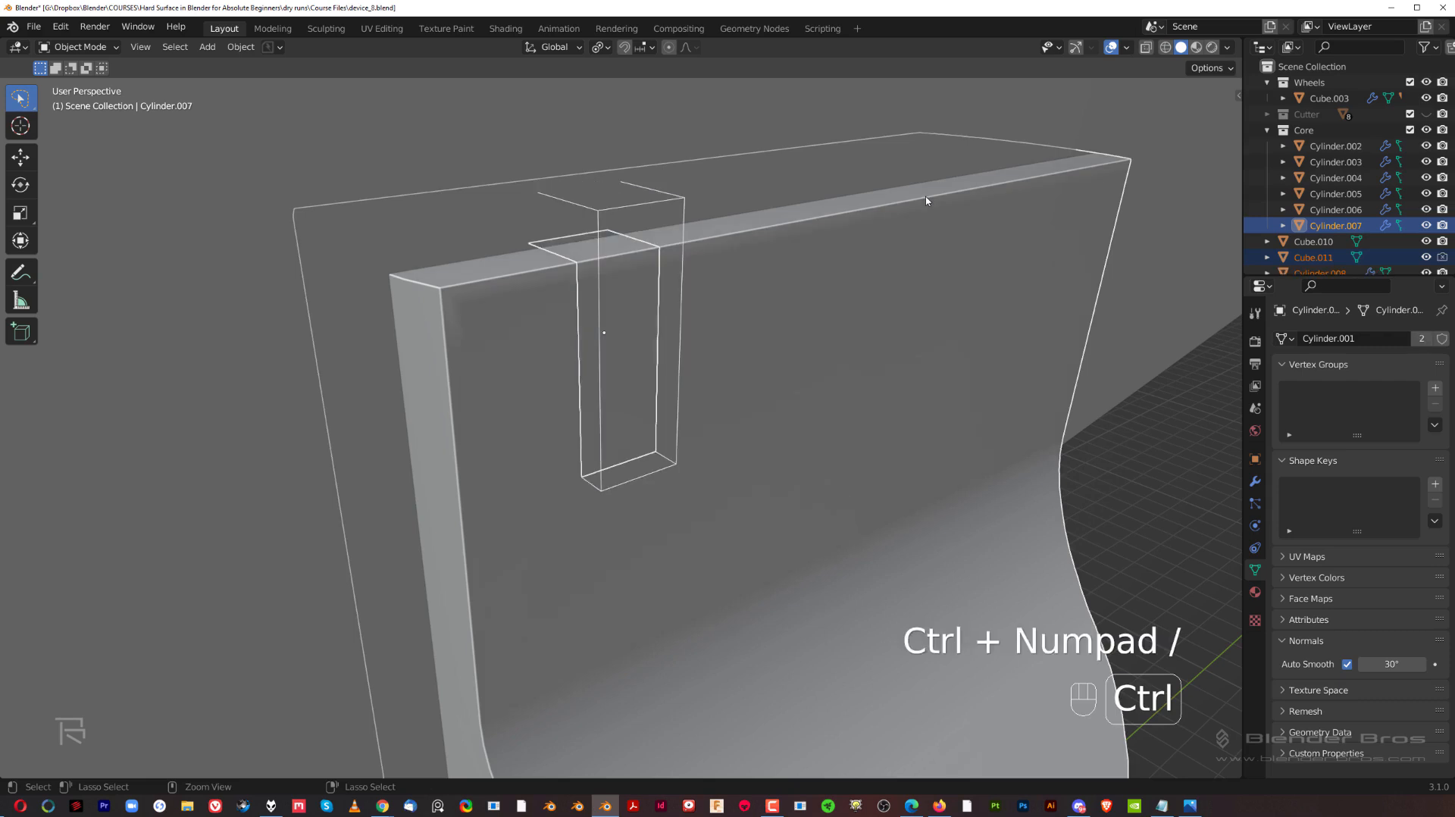
- Add an Array modifier to the slicing cube
{"action": "left_click", "coordinate": [634, 206]}
{"action": "middle_click_drag", "start_coordinate": [671, 352], "coordinate": [706, 376]}
{"action": "scroll", "coordinate": [721, 367], "scroll_direction": "down", "scroll_amount": 3}
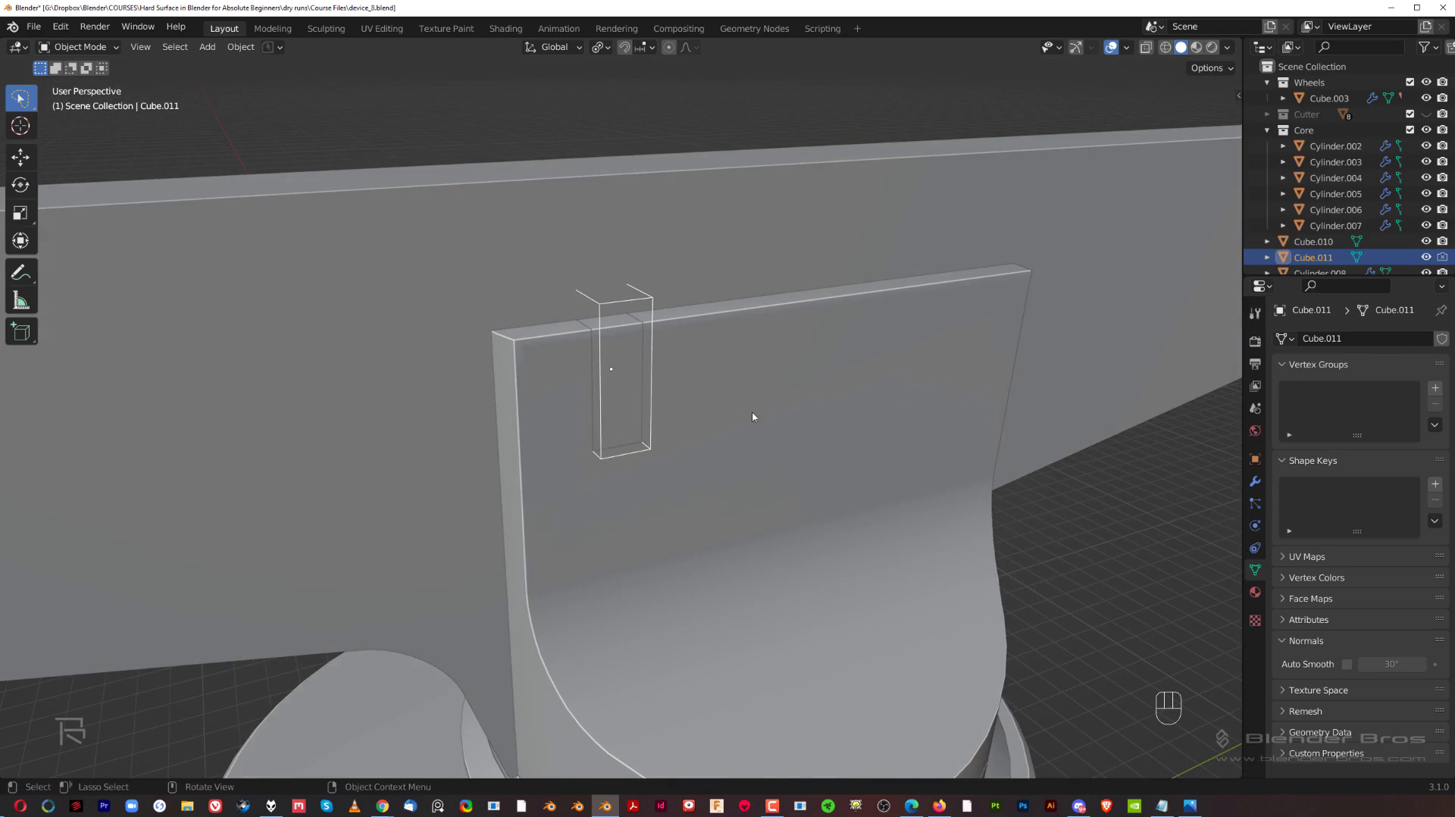
{"action": "left_click", "coordinate": [1255, 482]}
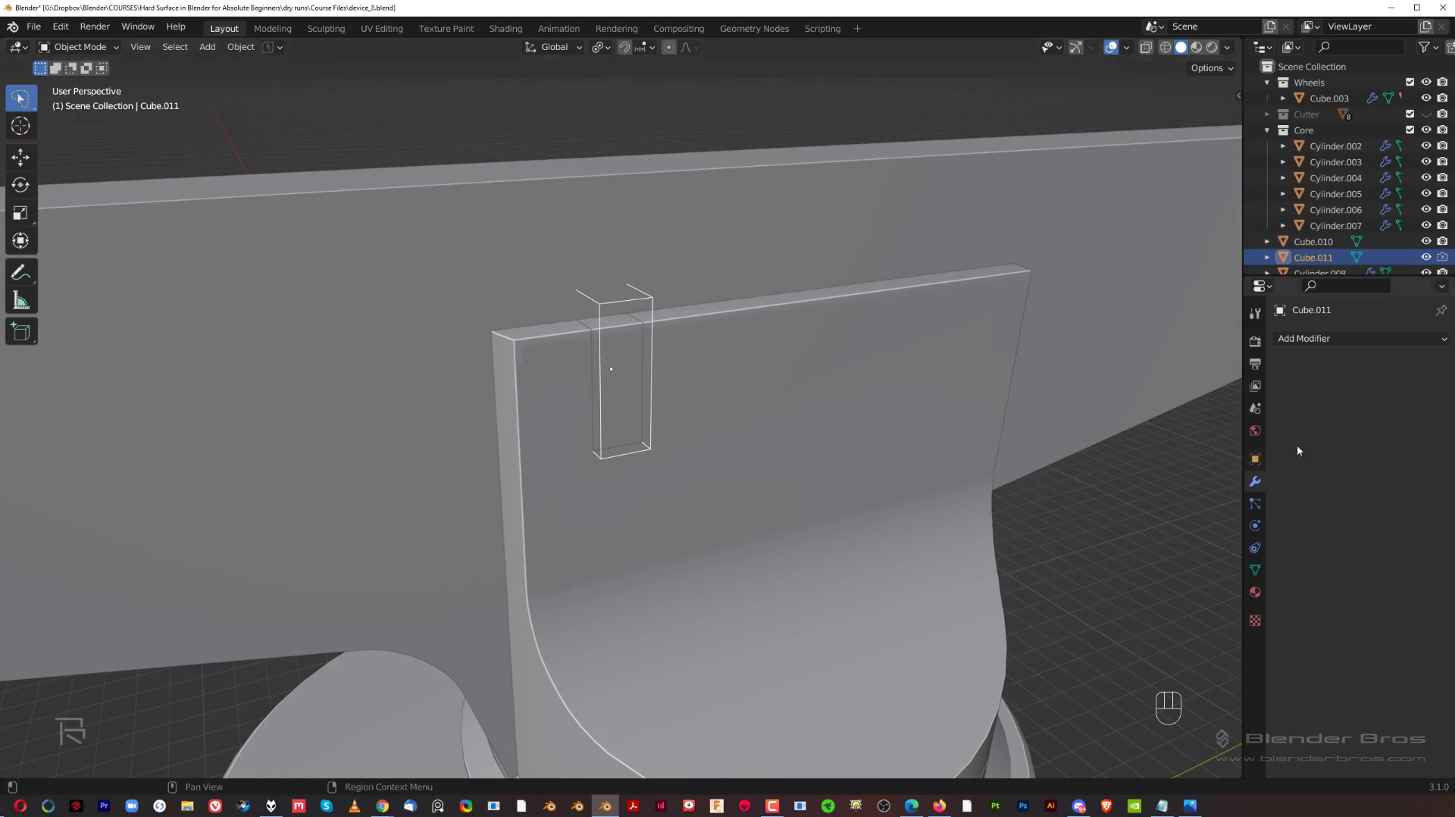
{"action": "left_click", "coordinate": [1348, 341]}
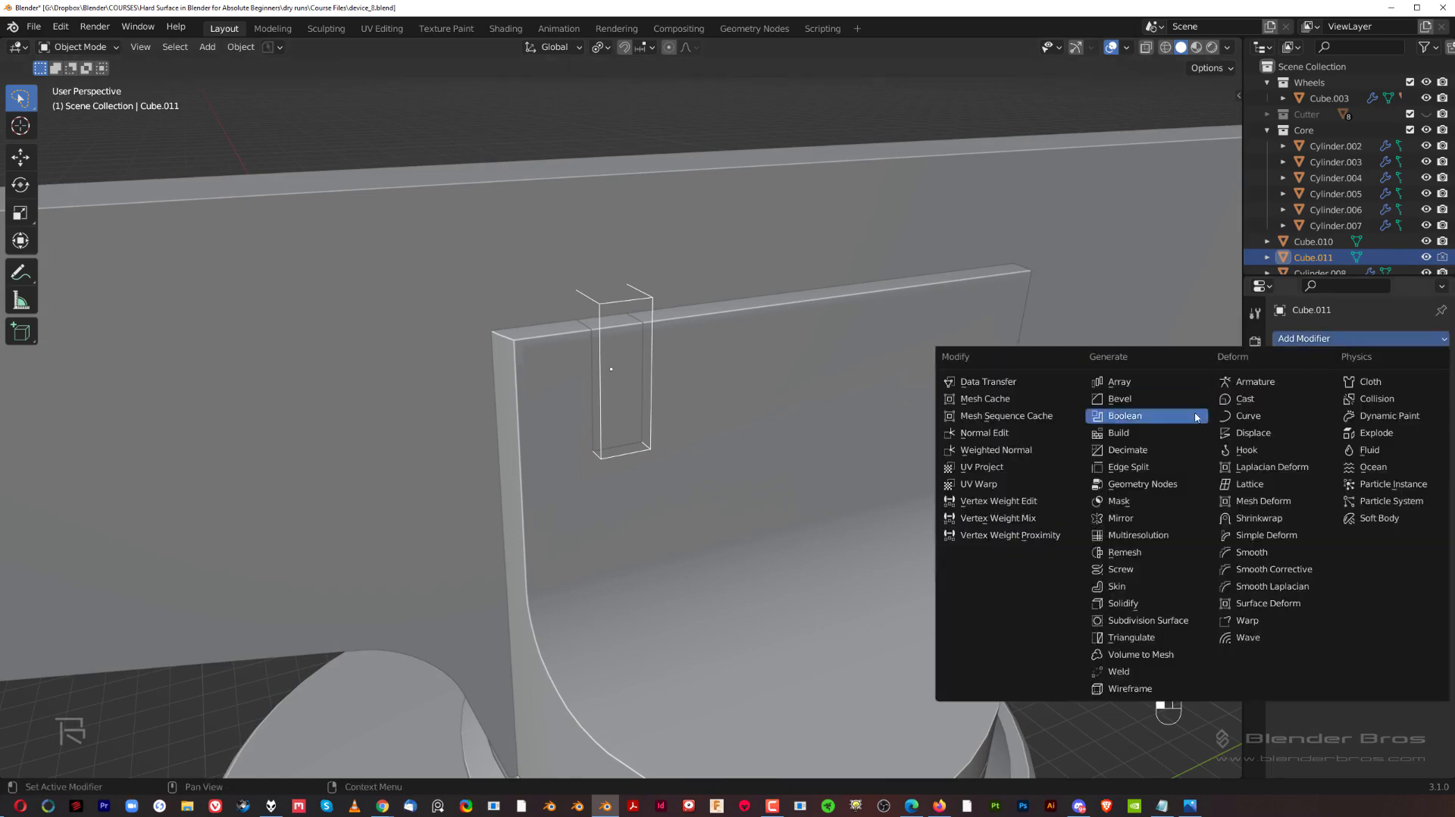
{"action": "left_click", "coordinate": [1123, 391]}
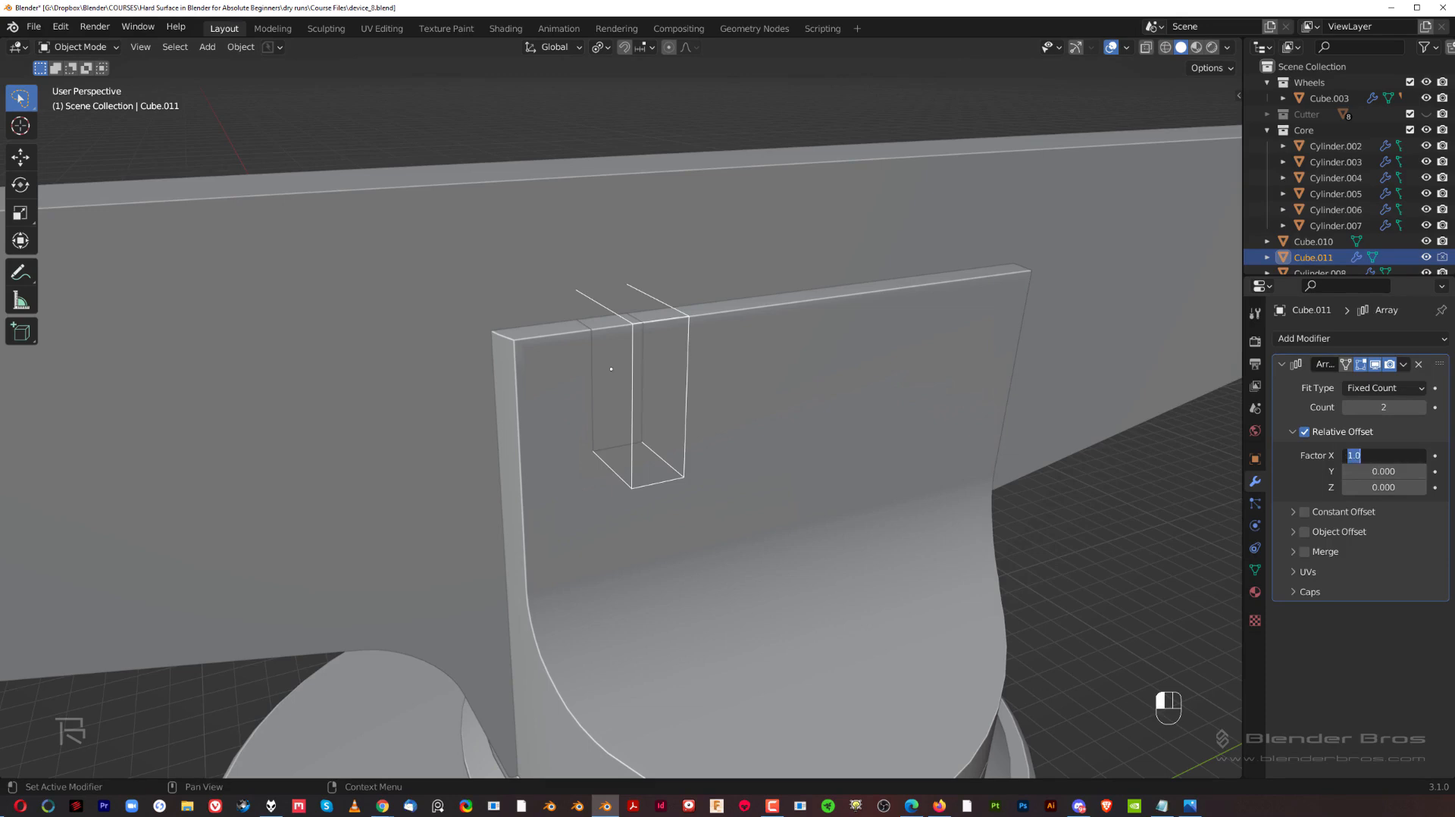
- Set the array's relative offset to 0 on X and 7.9 on Y
{"action": "key", "text": "Return"}
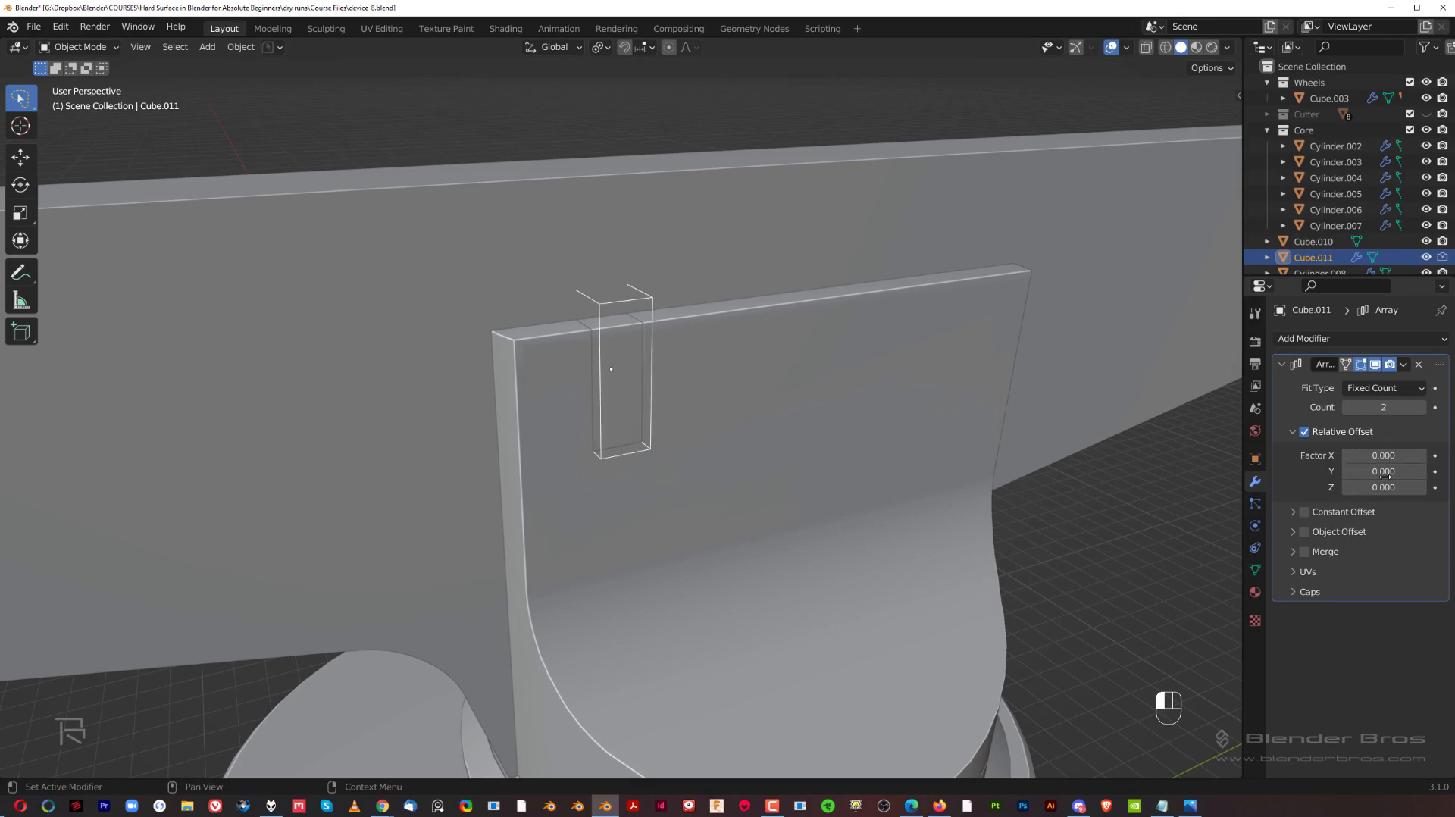
{"action": "left_click_drag", "start_coordinate": [1382, 471], "coordinate": [1433, 471]}
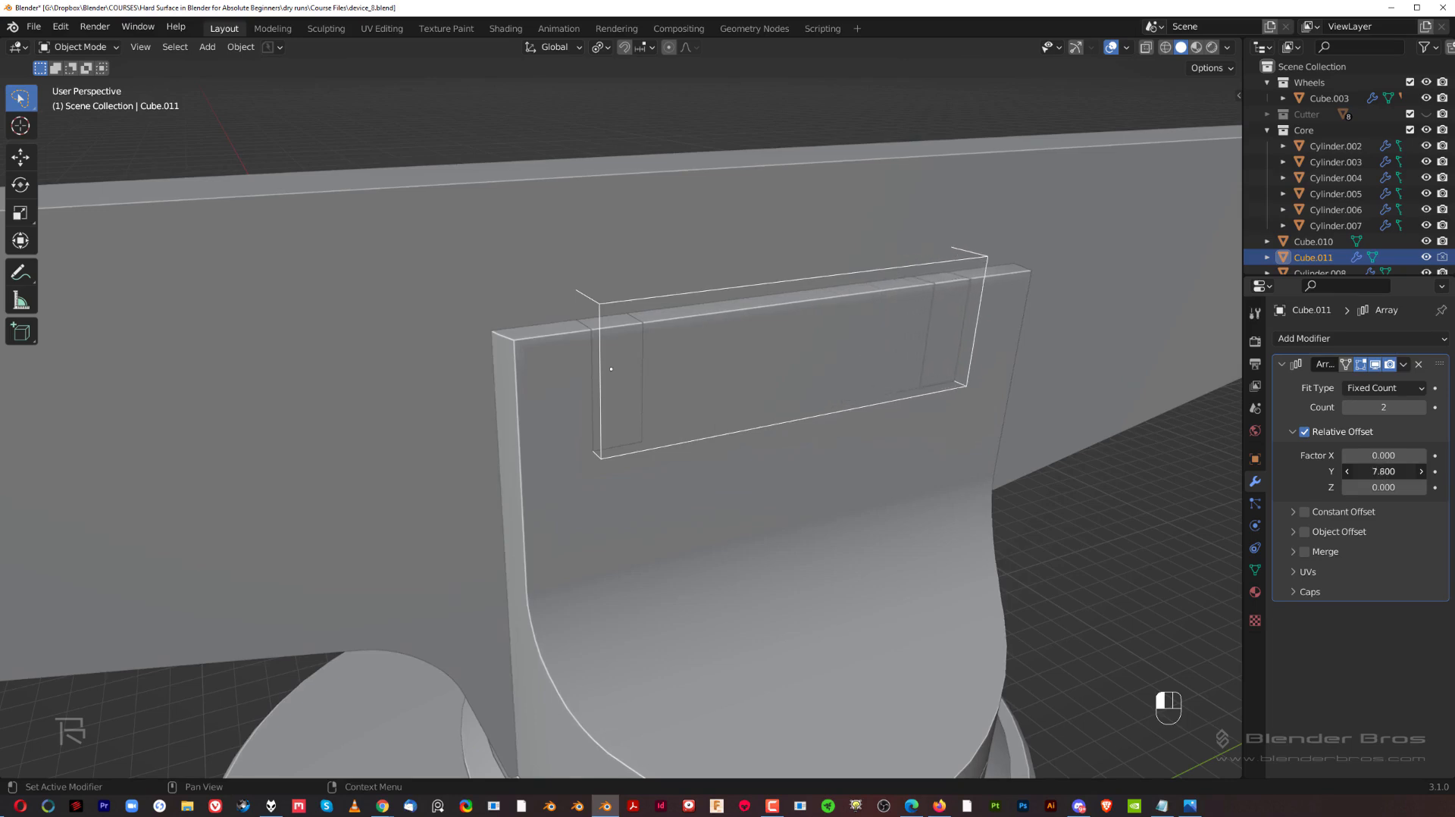
{"action": "left_click_drag", "start_coordinate": [1383, 471], "coordinate": [1390, 471]}
{"action": "left_click", "coordinate": [1154, 530]}
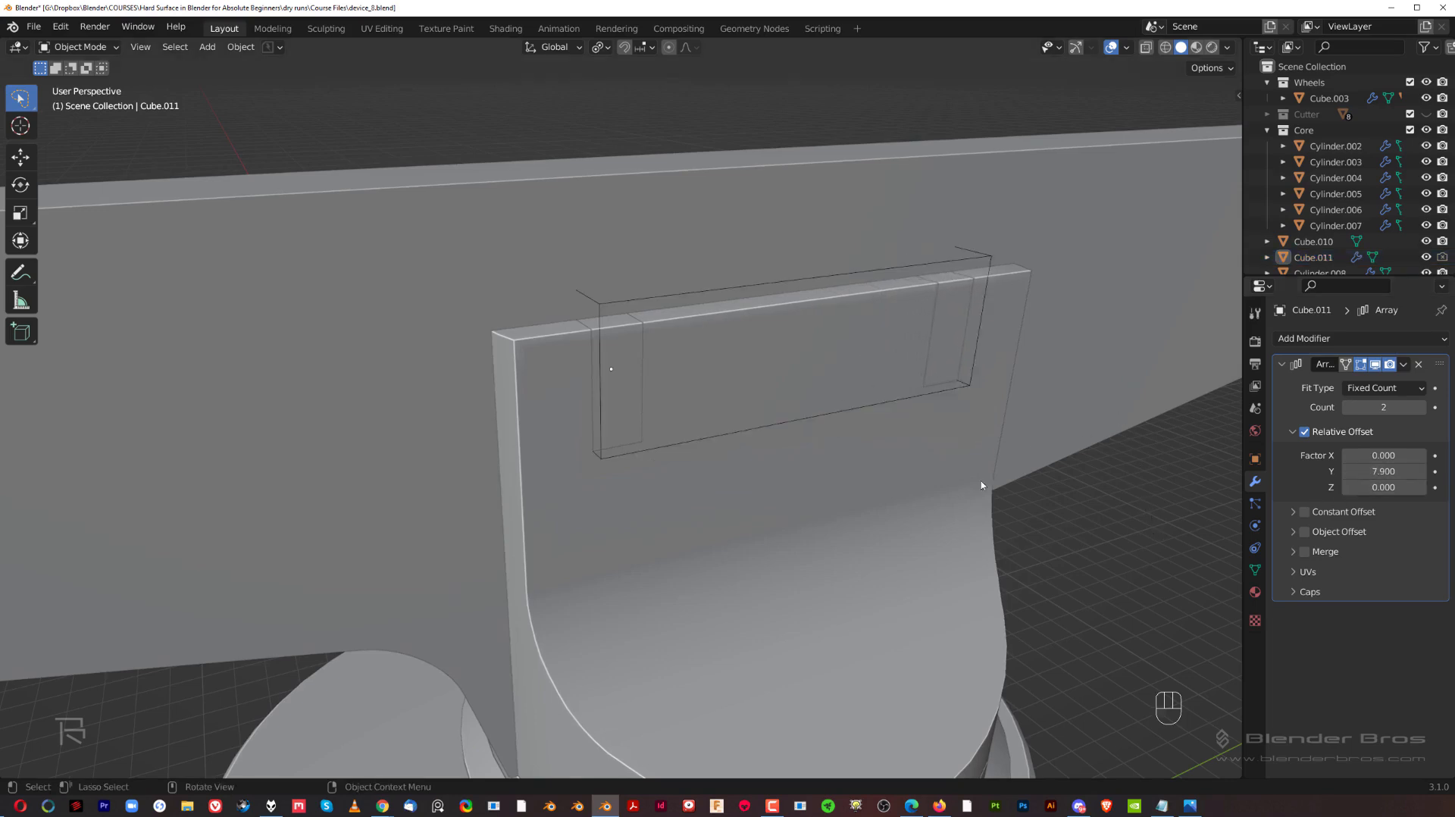
- Move the arrayed slicing cube into the Cutter collection
{"action": "scroll", "coordinate": [842, 425], "scroll_direction": "up", "scroll_amount": 2}
{"action": "middle_click_drag", "start_coordinate": [829, 410], "coordinate": [625, 459]}
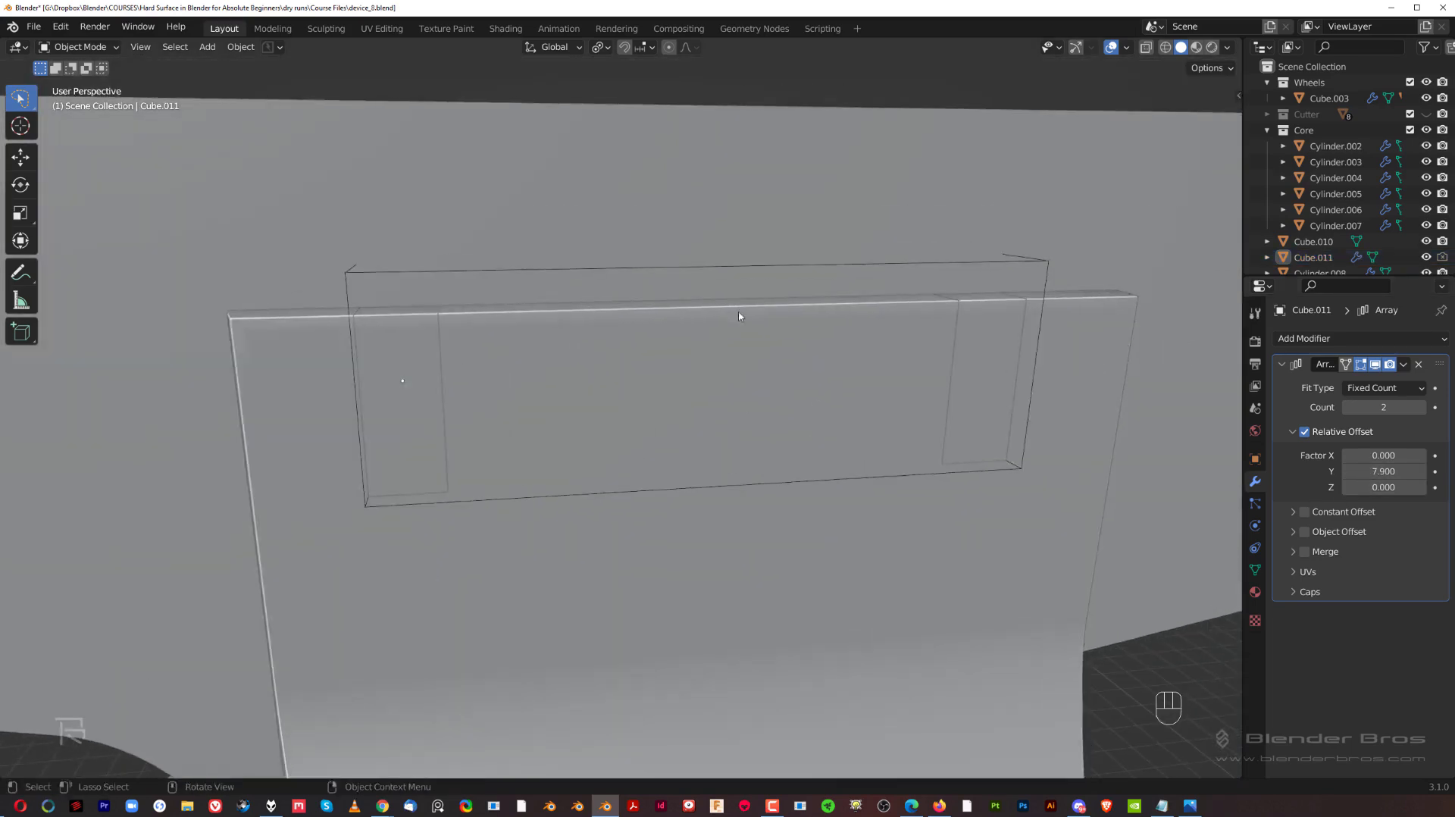
{"action": "left_click", "coordinate": [751, 267]}
{"action": "key", "text": "m"}
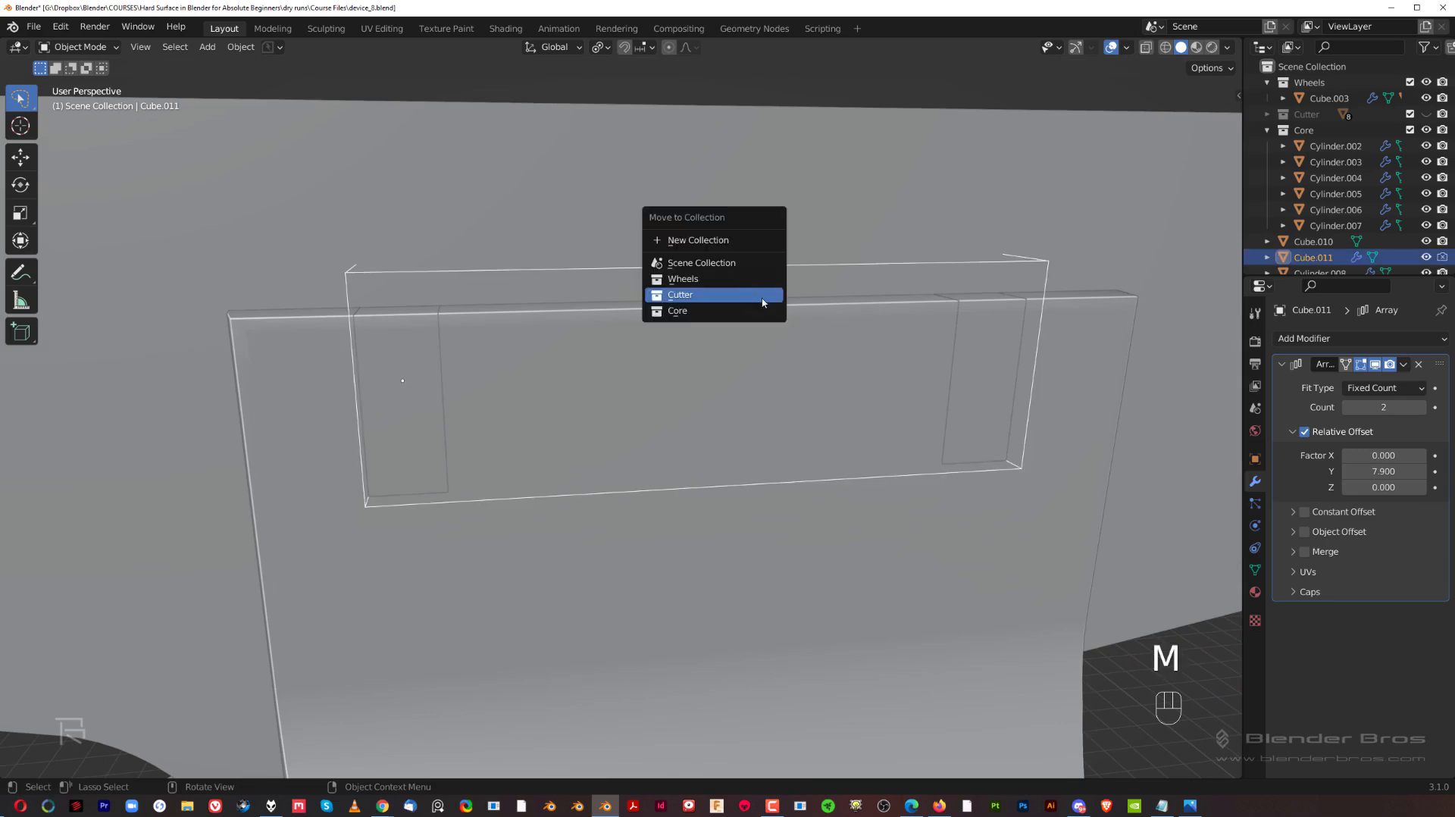
{"action": "left_click", "coordinate": [763, 303]}
{"action": "middle_click_drag", "start_coordinate": [718, 321], "coordinate": [673, 372]}
- Move the Intersect Boolean of the sliced-out wall pieces to the start of their modifier stack, before the Bevel
{"action": "left_click", "coordinate": [514, 399]}
{"action": "scroll", "coordinate": [514, 403], "scroll_direction": "up", "scroll_amount": 2}
{"action": "scroll", "coordinate": [673, 372], "scroll_direction": "up", "scroll_amount": 1}
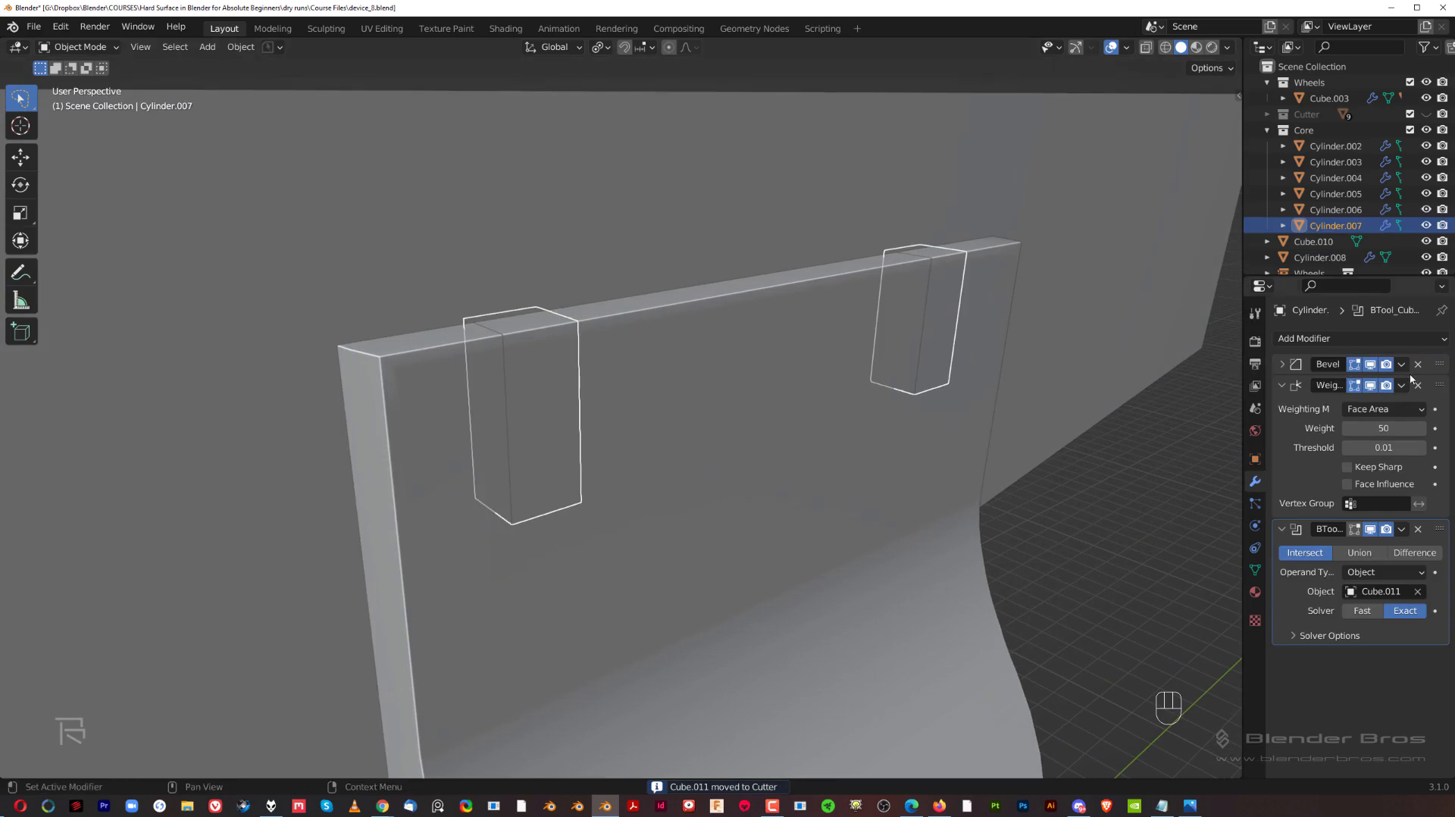
{"action": "left_click_drag", "start_coordinate": [1442, 533], "coordinate": [1442, 353]}
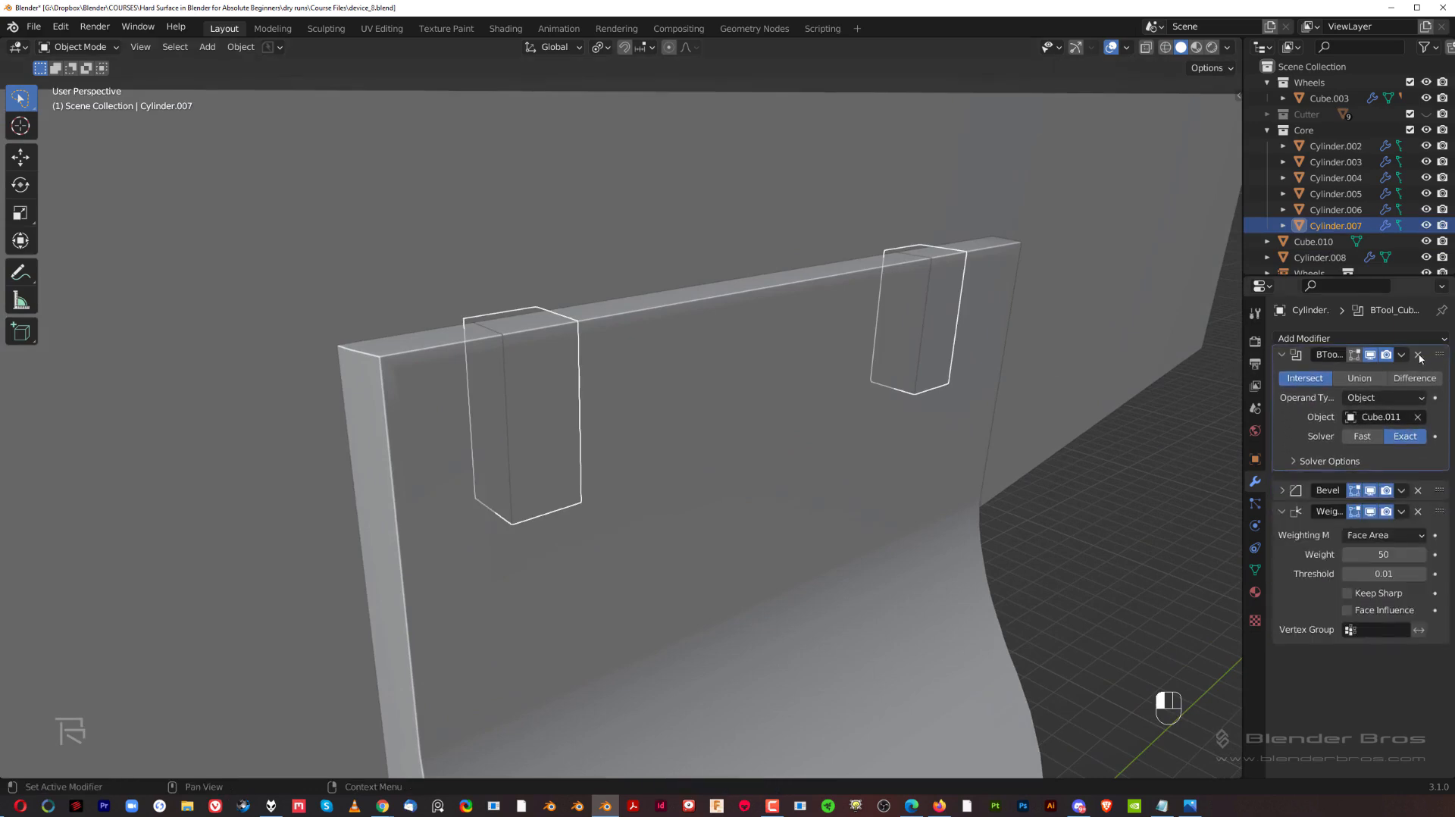
- Move the main cylinder's Difference Boolean to the start of its modifier stack, before the Bevel
{"action": "left_click", "coordinate": [771, 386]}
{"action": "left_click_drag", "start_coordinate": [1440, 529], "coordinate": [1440, 363]}
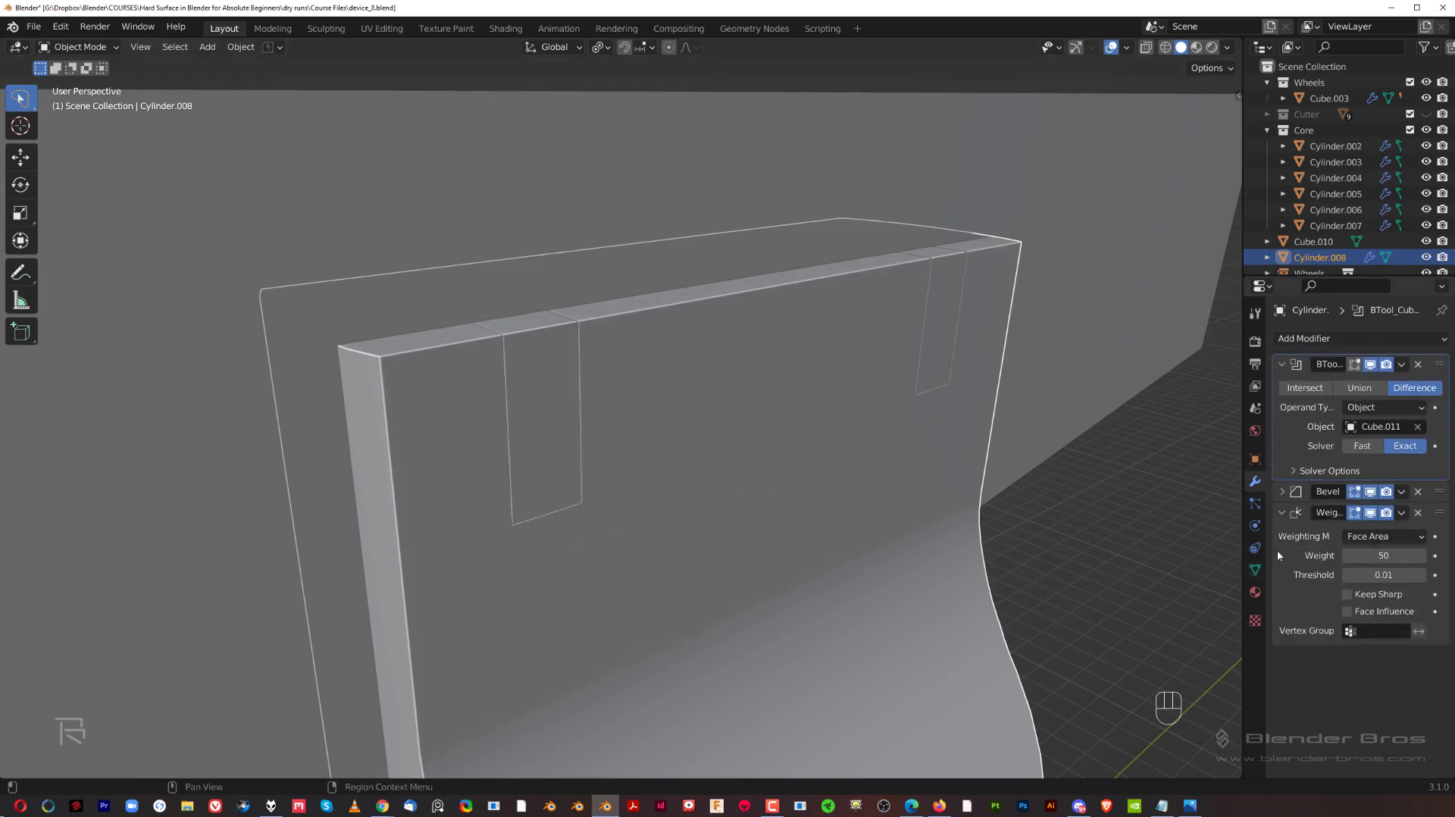
{"action": "left_click", "coordinate": [1401, 365]}
{"action": "middle_click_drag", "start_coordinate": [775, 452], "coordinate": [708, 425]}
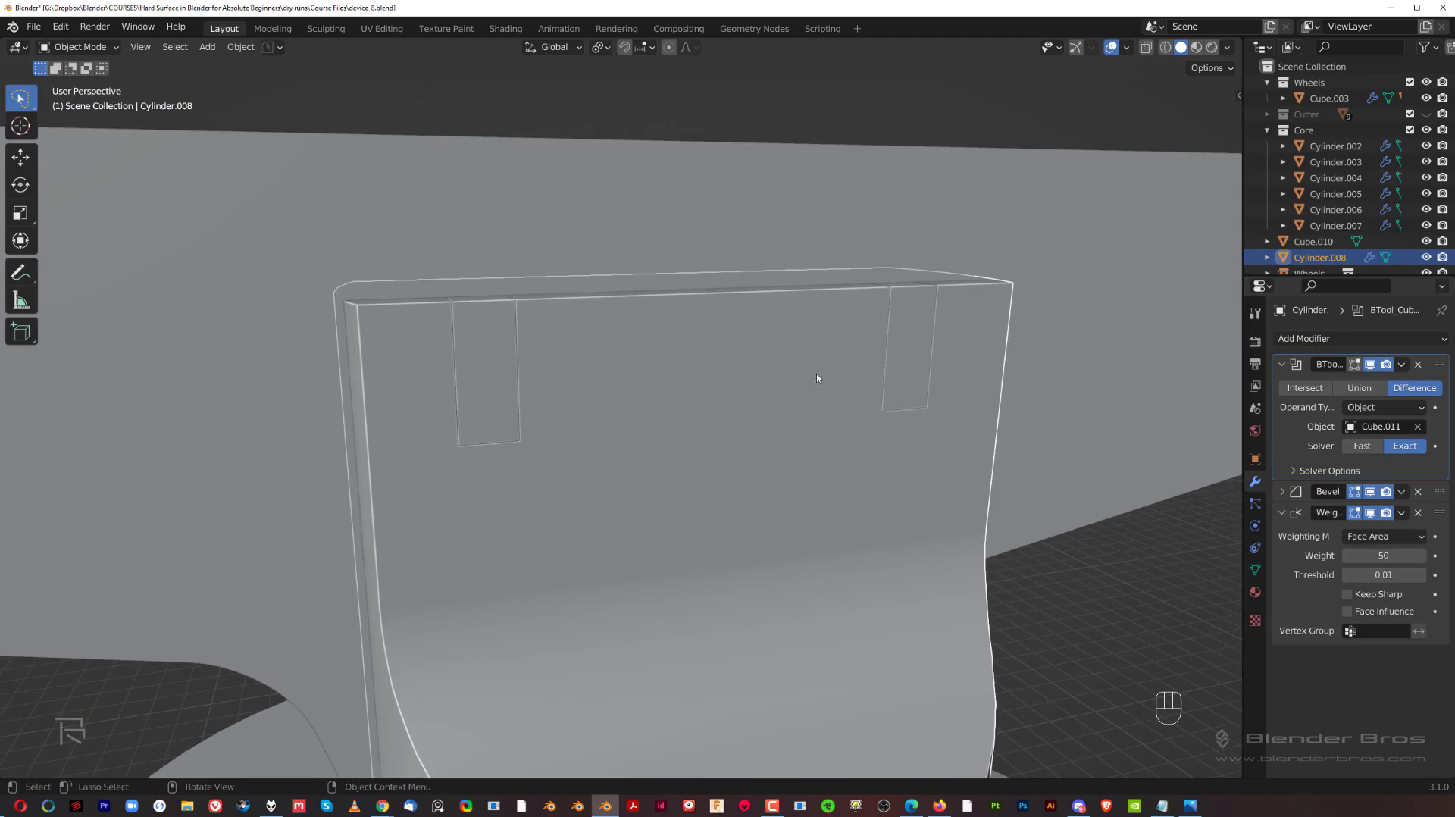
- Show the Cutter collection and select the slicing cube's two bottom edges that run through the wall
{"action": "key", "text": "shift+2"}
{"action": "middle_click_drag", "start_coordinate": [585, 426], "coordinate": [640, 437]}
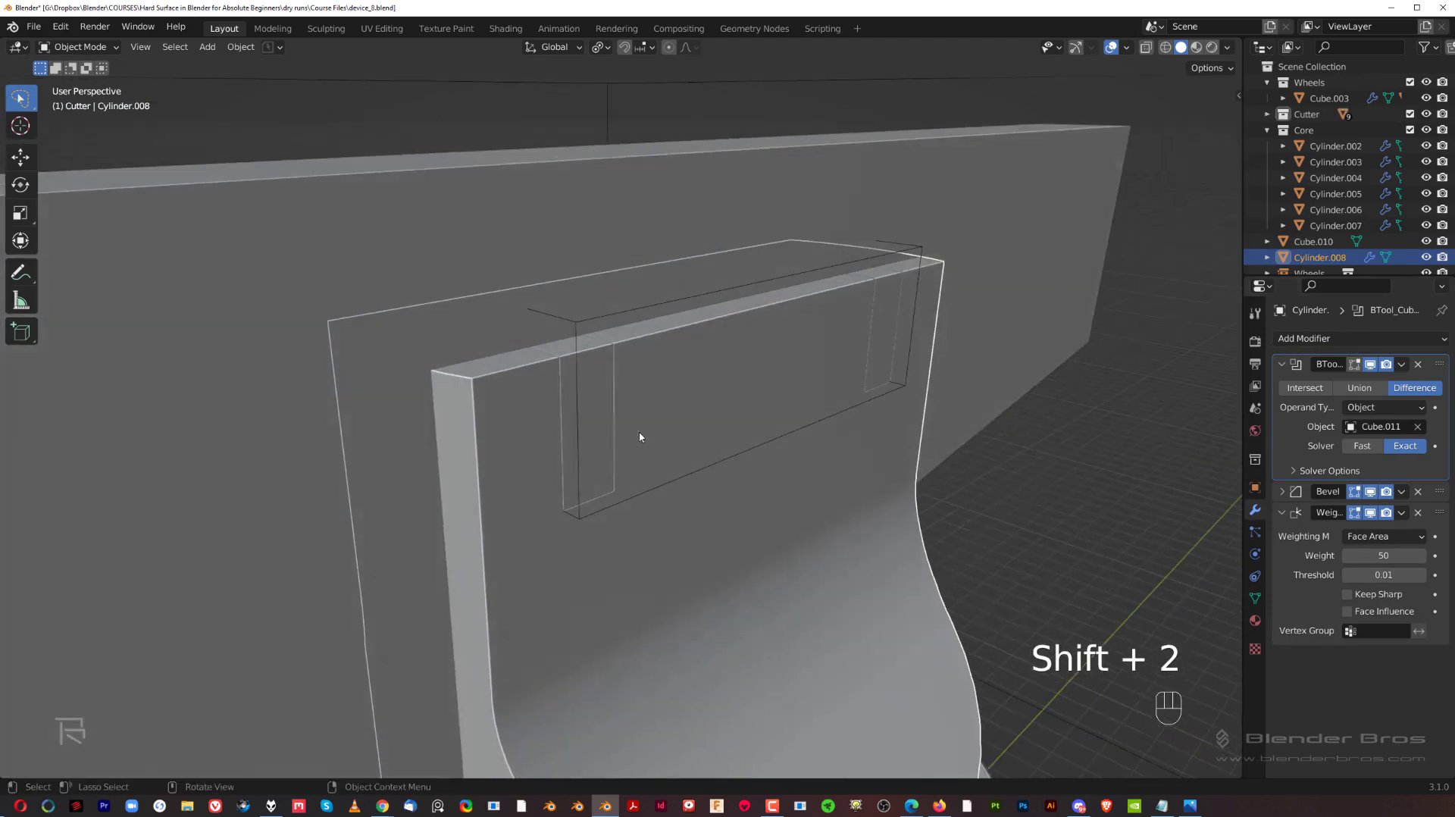
{"action": "left_click", "coordinate": [578, 328]}
{"action": "key", "text": "Tab"}
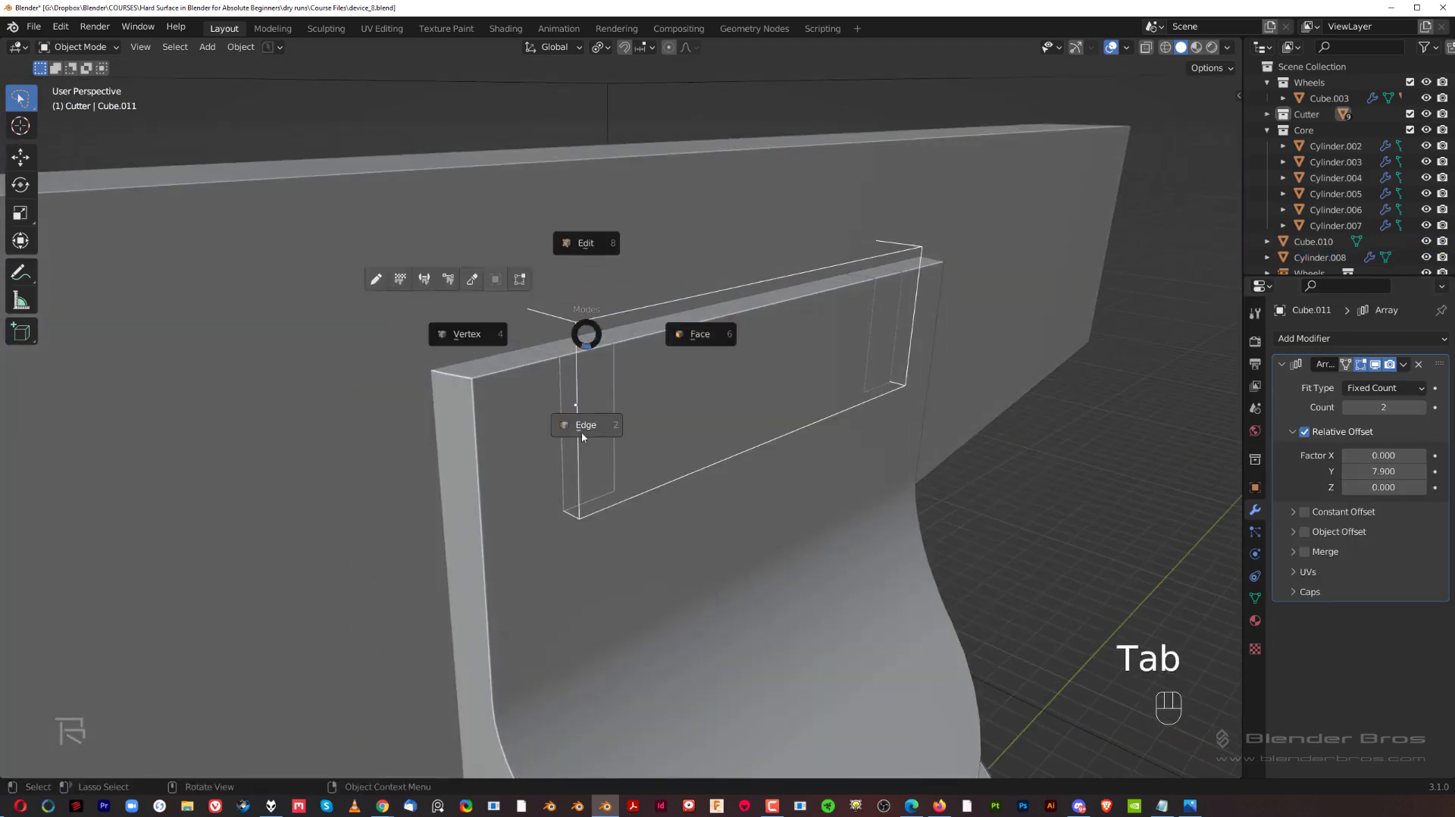
{"action": "left_click", "coordinate": [582, 424]}
{"action": "middle_click_drag", "start_coordinate": [582, 424], "coordinate": [556, 502]}
{"action": "left_click", "coordinate": [567, 494]}
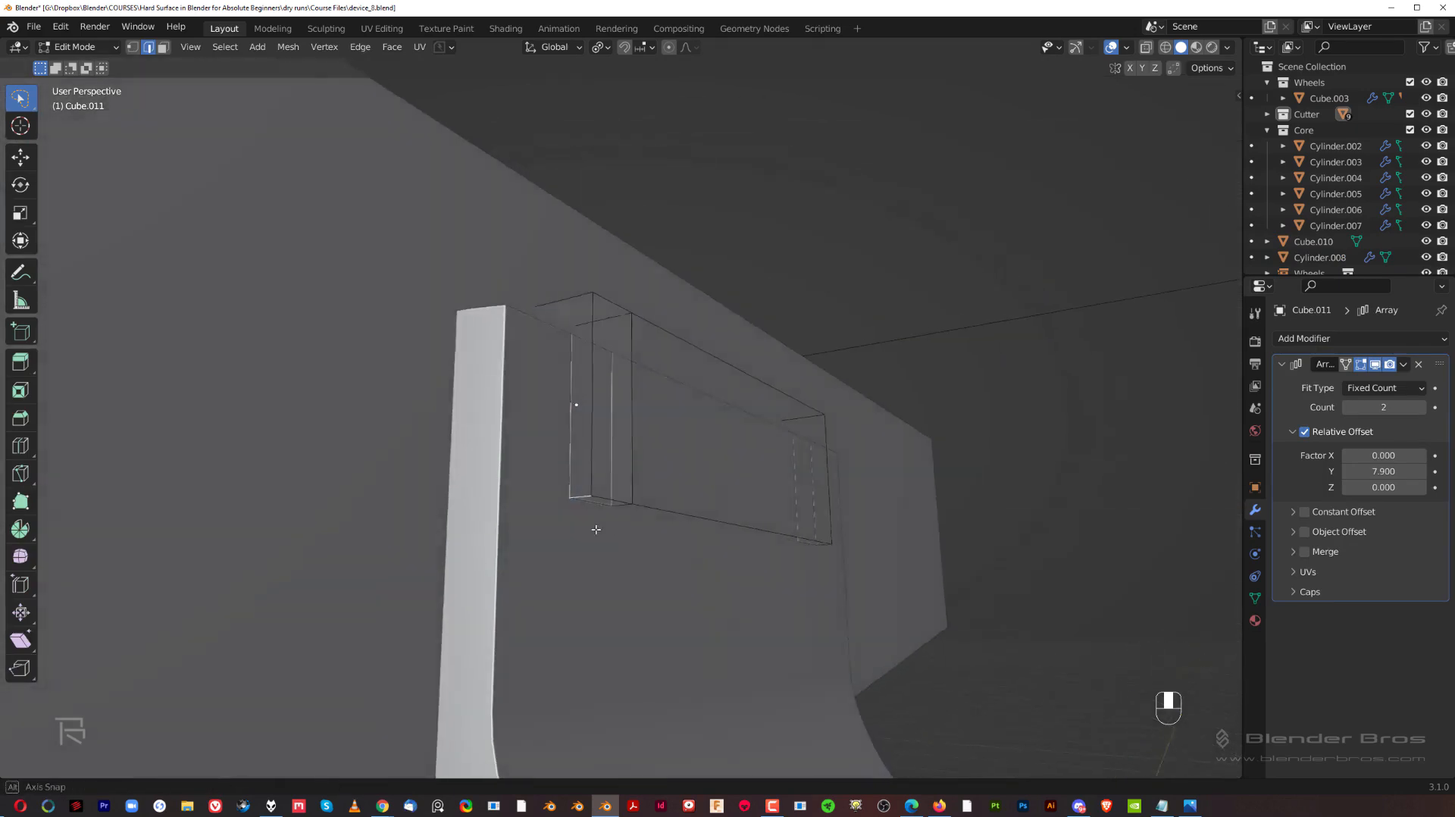
- Round the slicing cube's selected bottom edges with a six-segment bevel and return to object mode
{"action": "scroll", "coordinate": [599, 507], "scroll_direction": "up", "scroll_amount": 3}
{"action": "middle_click_drag", "start_coordinate": [626, 499], "coordinate": [832, 418]}
{"action": "key", "text": "ctrl+b"}
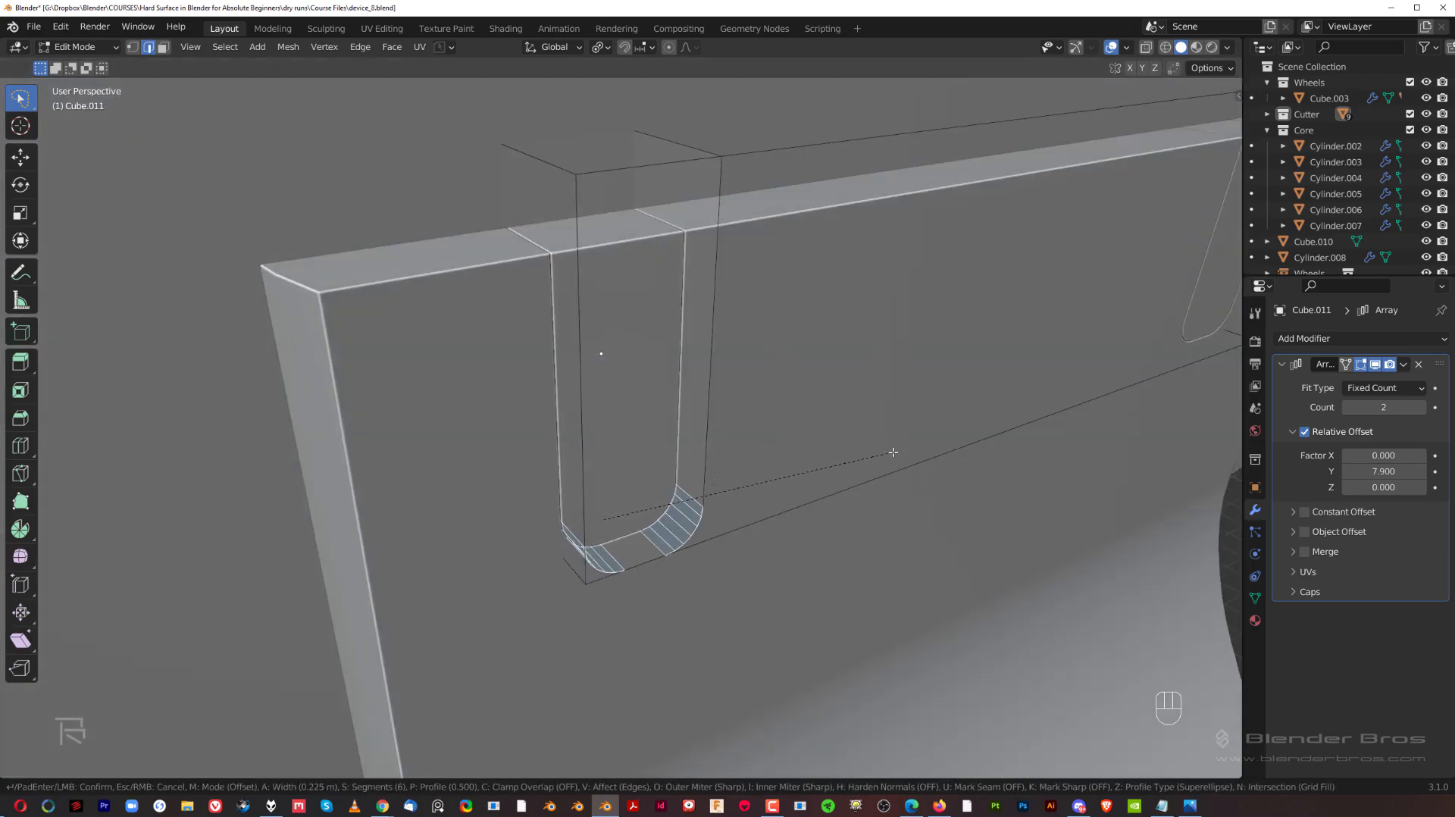
{"action": "left_click", "coordinate": [893, 514]}
{"action": "middle_click_drag", "start_coordinate": [893, 514], "coordinate": [414, 336]}
{"action": "key", "text": "Tab"}
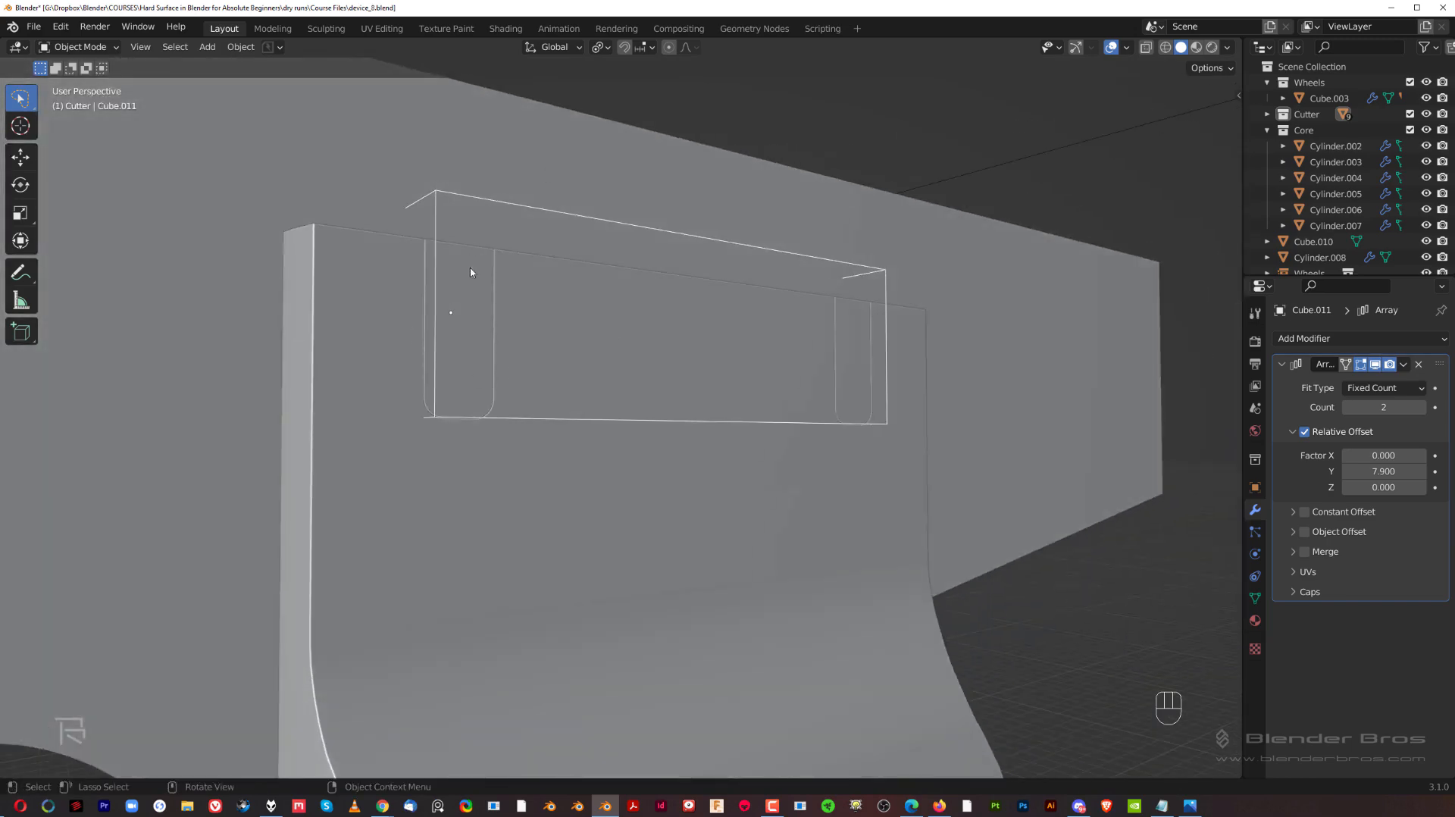
- Add a Mirror modifier to the main wall cylinder, mirroring and bisecting it on the X axis
{"action": "middle_click_drag", "start_coordinate": [470, 269], "coordinate": [635, 288]}
{"action": "middle_click_drag", "start_coordinate": [893, 315], "coordinate": [938, 487]}
{"action": "left_click", "coordinate": [672, 503]}
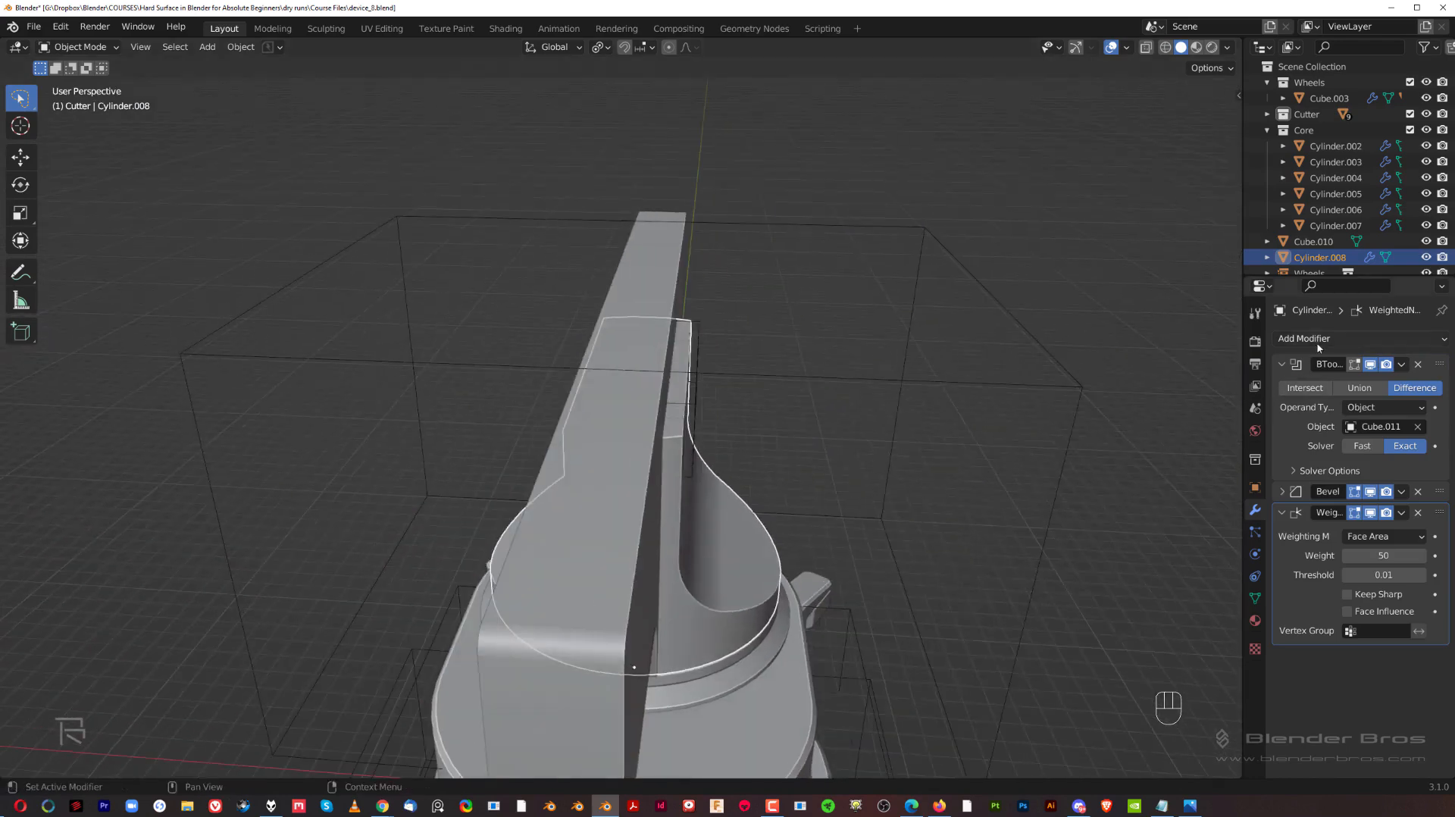
{"action": "left_click", "coordinate": [1317, 339]}
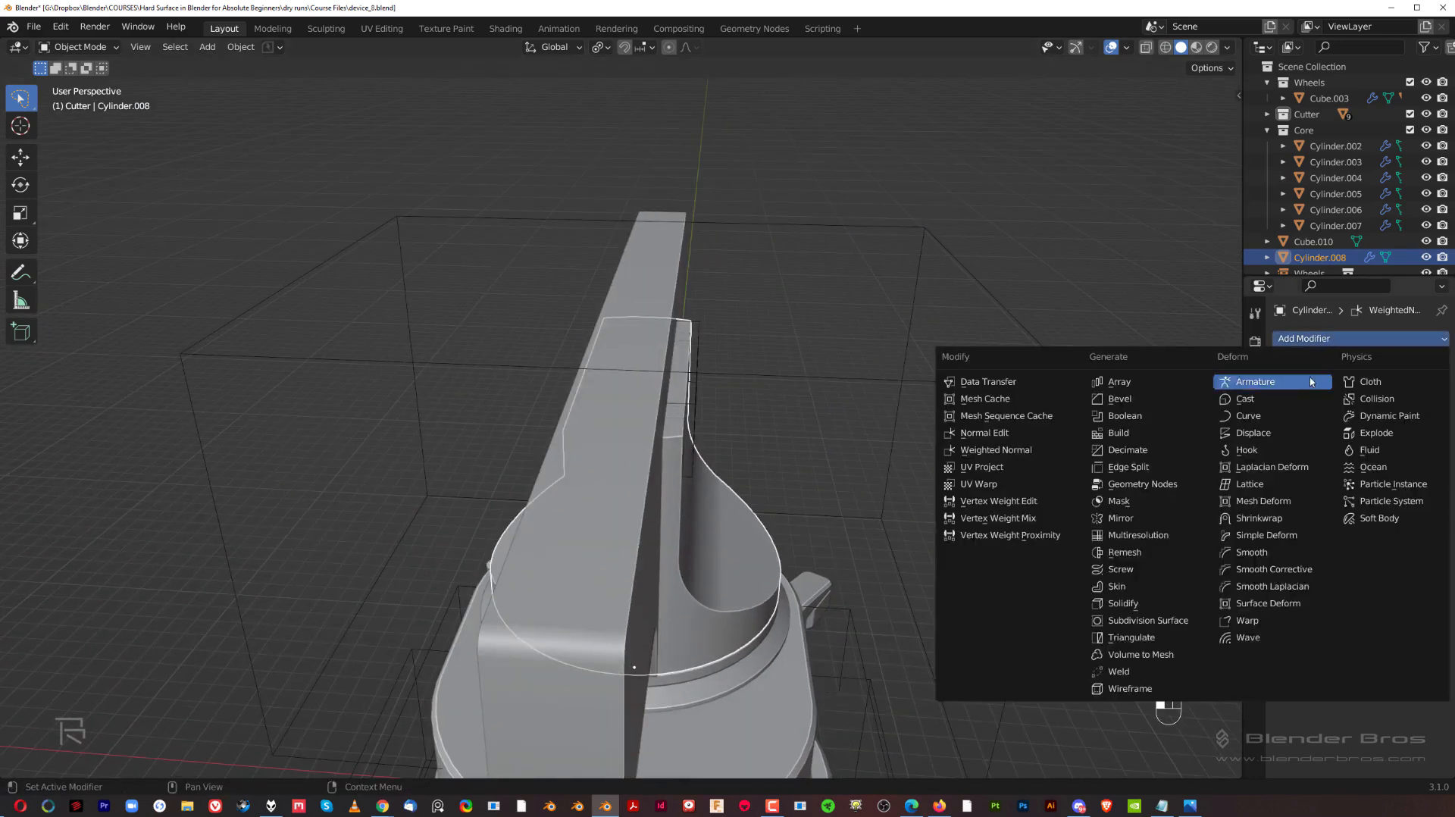
{"action": "left_click", "coordinate": [1147, 518]}
{"action": "middle_click_drag", "start_coordinate": [957, 483], "coordinate": [1158, 672]}
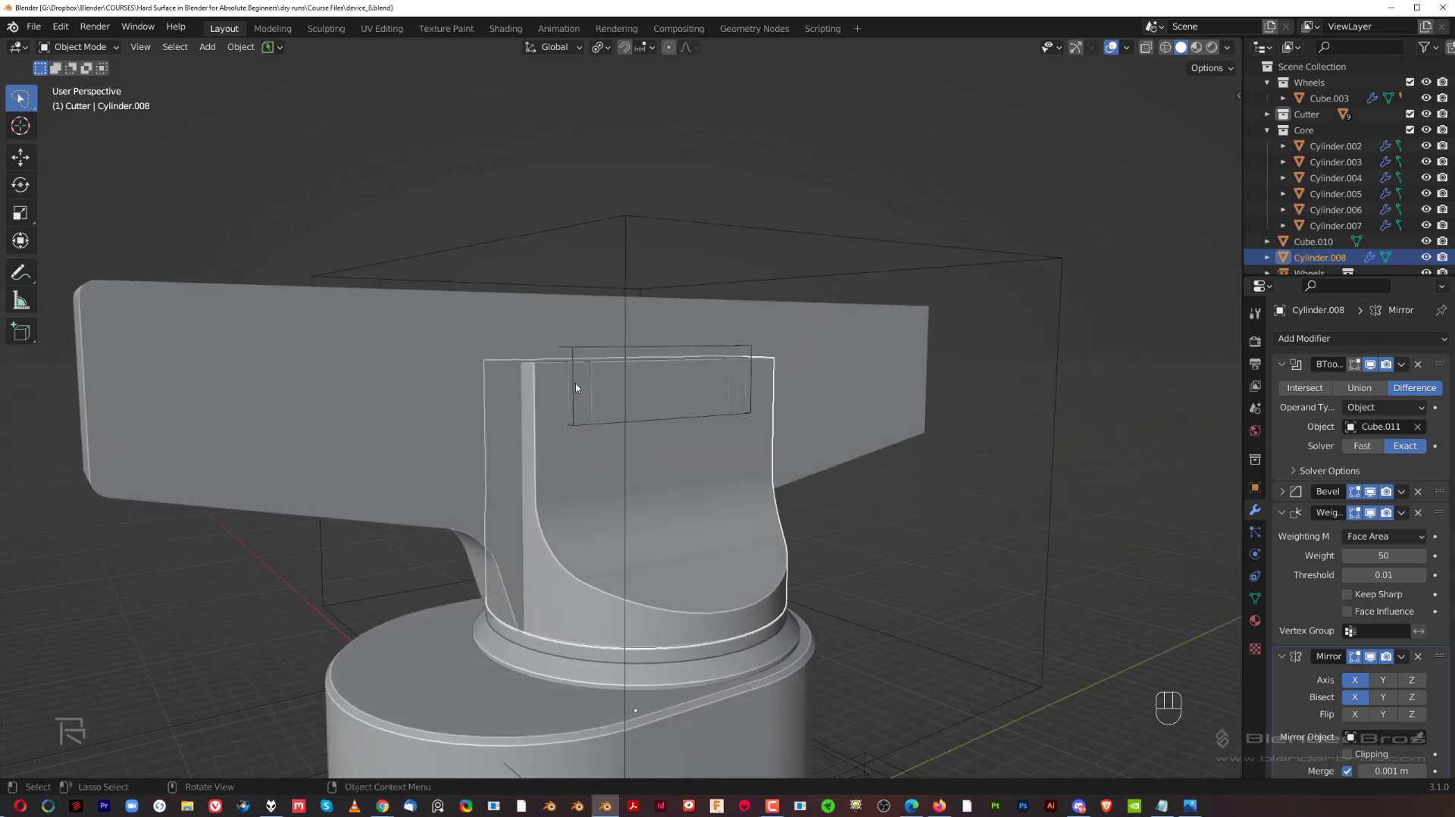
- Add an X-axis Mirror modifier to the sliced-out wall pieces and place it before their Weighted Normal
{"action": "left_click", "coordinate": [576, 389]}
{"action": "left_click", "coordinate": [602, 398]}
{"action": "middle_click_drag", "start_coordinate": [602, 398], "coordinate": [682, 429]}
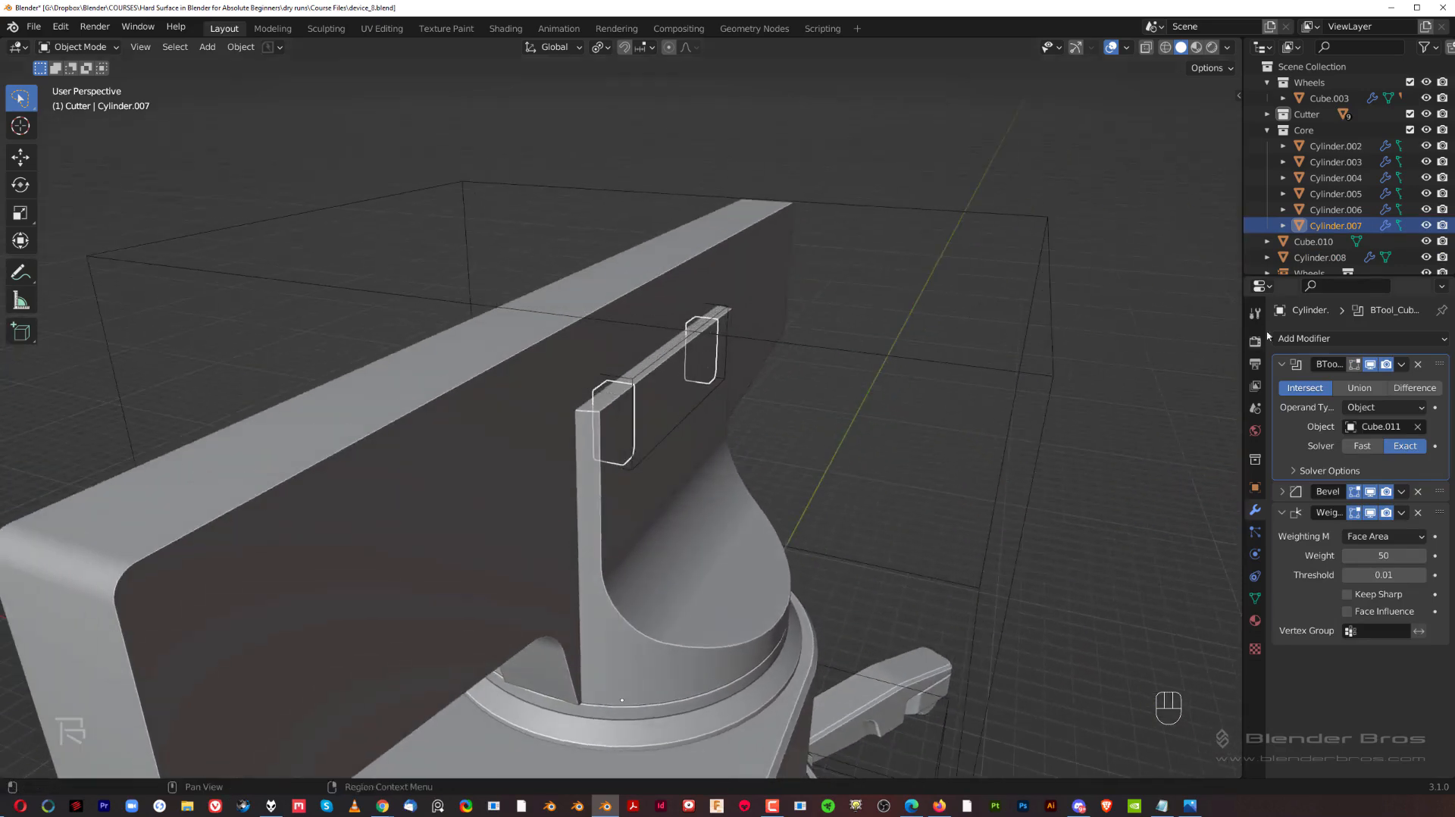
{"action": "left_click", "coordinate": [1324, 337]}
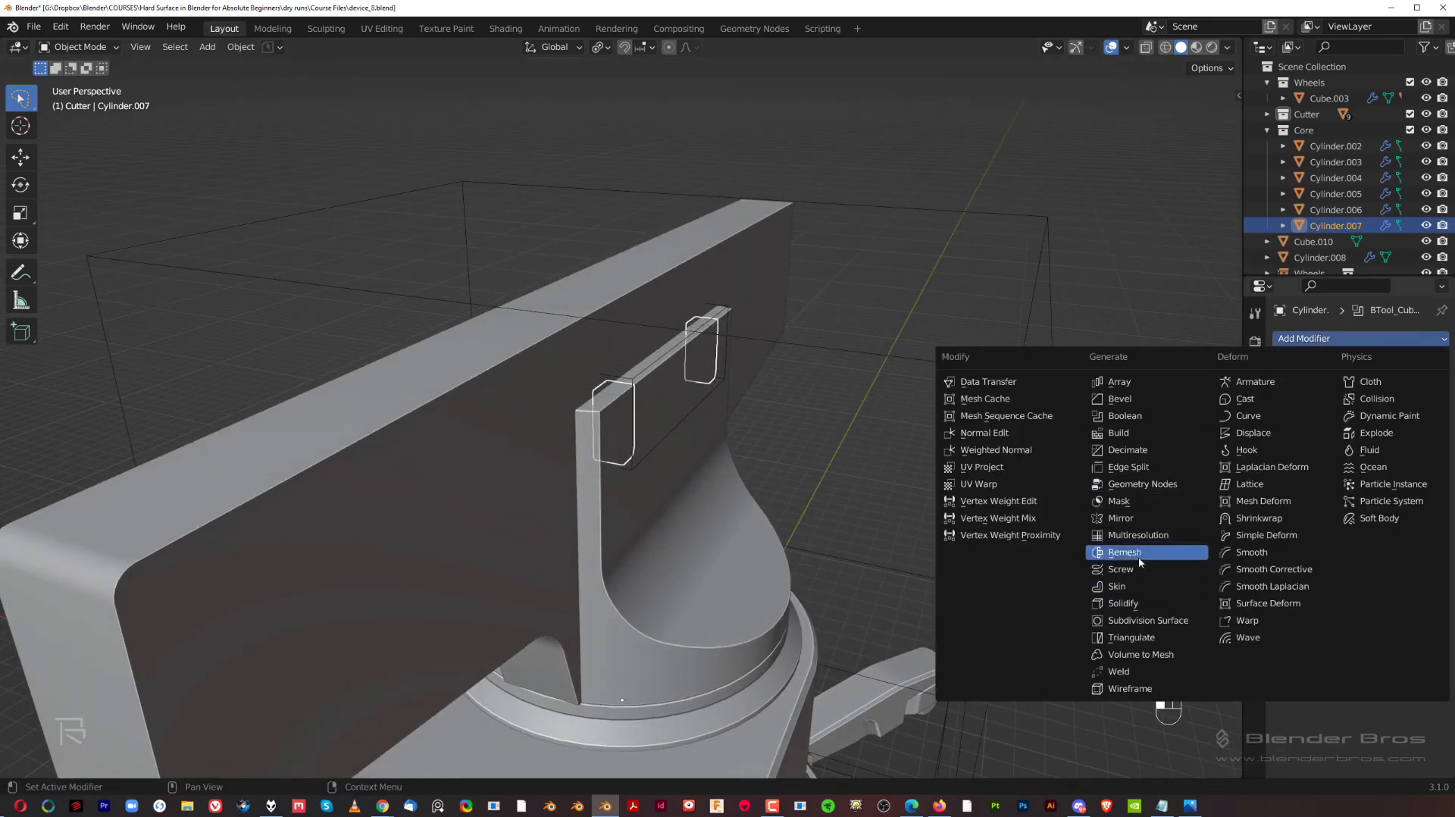
{"action": "left_click", "coordinate": [1137, 518]}
{"action": "left_click_drag", "start_coordinate": [1440, 663], "coordinate": [1440, 516]}
{"action": "middle_click_drag", "start_coordinate": [1176, 531], "coordinate": [687, 461]}
- Move the main wall cylinder's Mirror modifier before its Weighted Normal, directly after the Bevel
{"action": "left_click", "coordinate": [688, 462]}
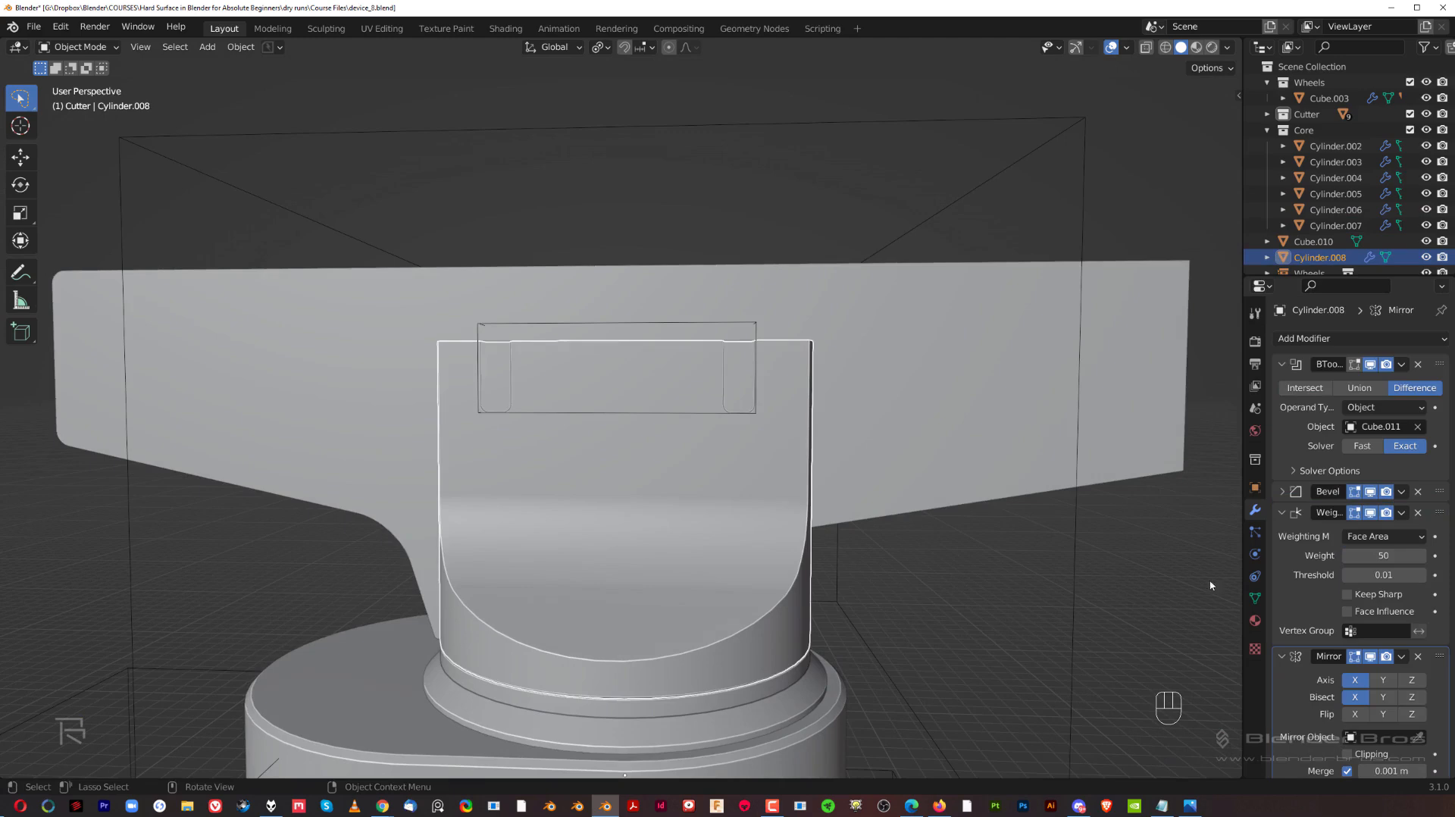
{"action": "left_click_drag", "start_coordinate": [1435, 532], "coordinate": [1438, 511]}
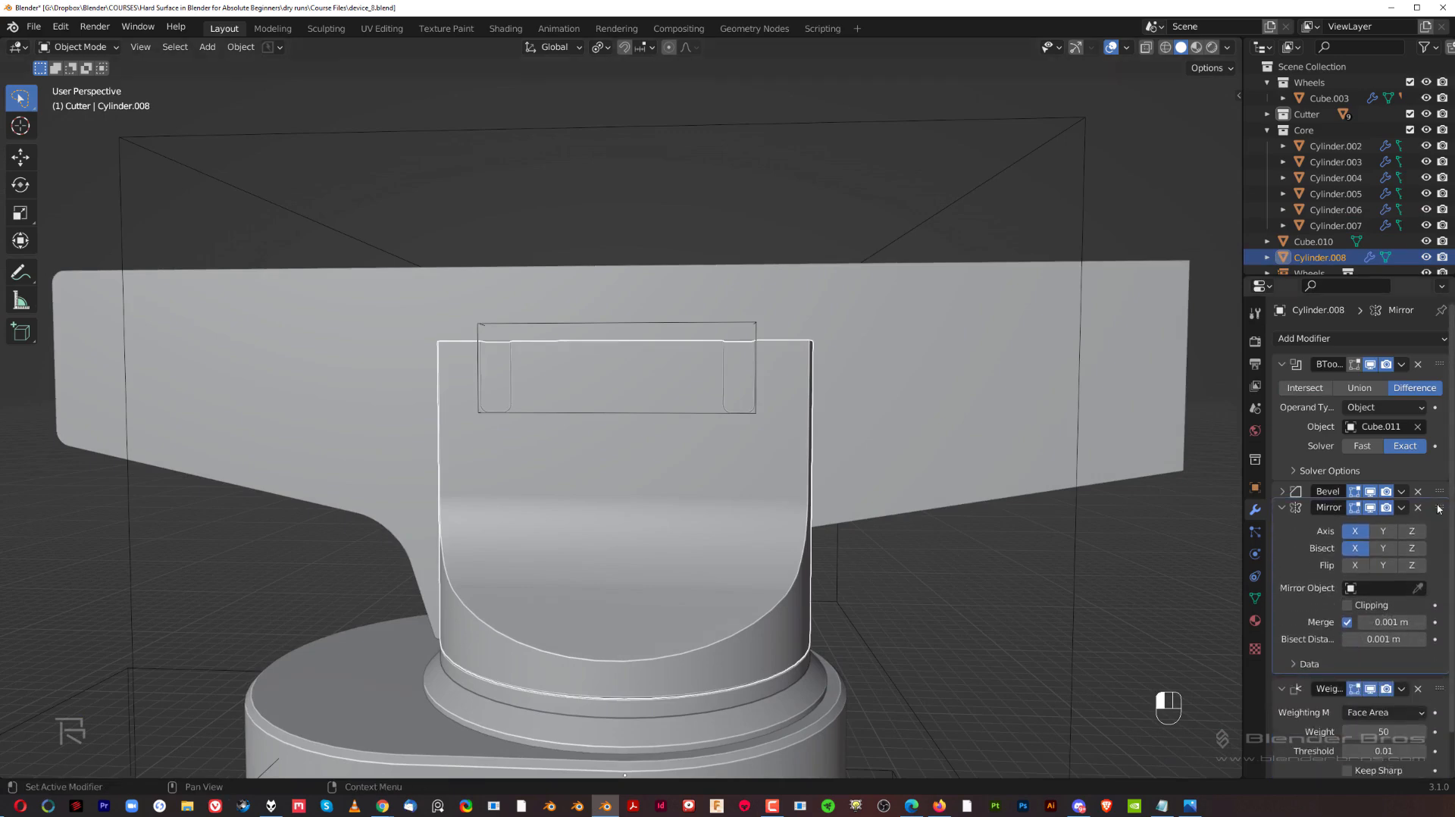
{"action": "middle_click_drag", "start_coordinate": [737, 452], "coordinate": [806, 459]}
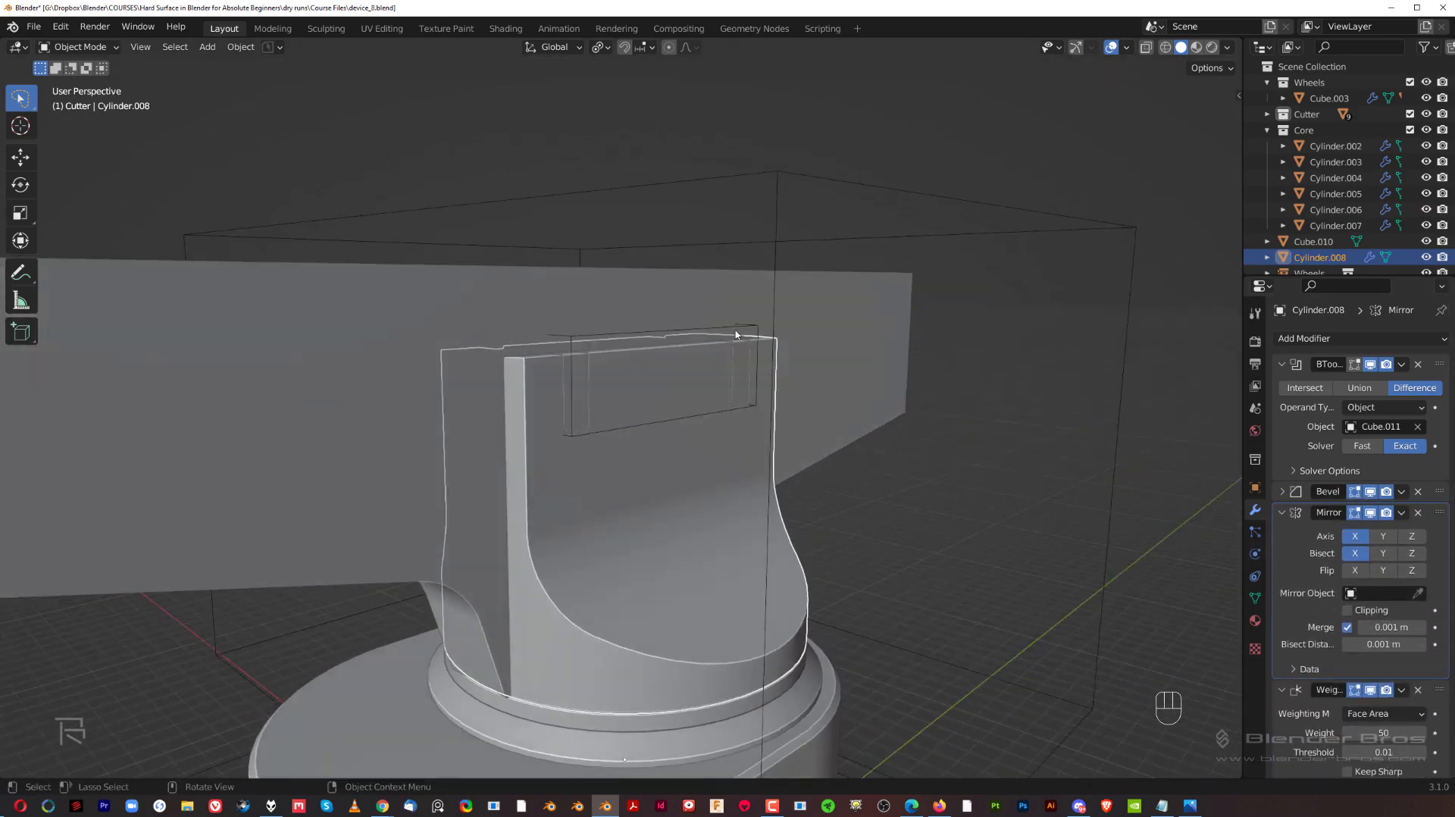
- Hide the Cutter collection and check the inset pieces on the wall
{"action": "left_click", "coordinate": [890, 238]}
{"action": "key", "text": "shift+2"}
{"action": "scroll", "coordinate": [682, 364], "scroll_direction": "up", "scroll_amount": 6}
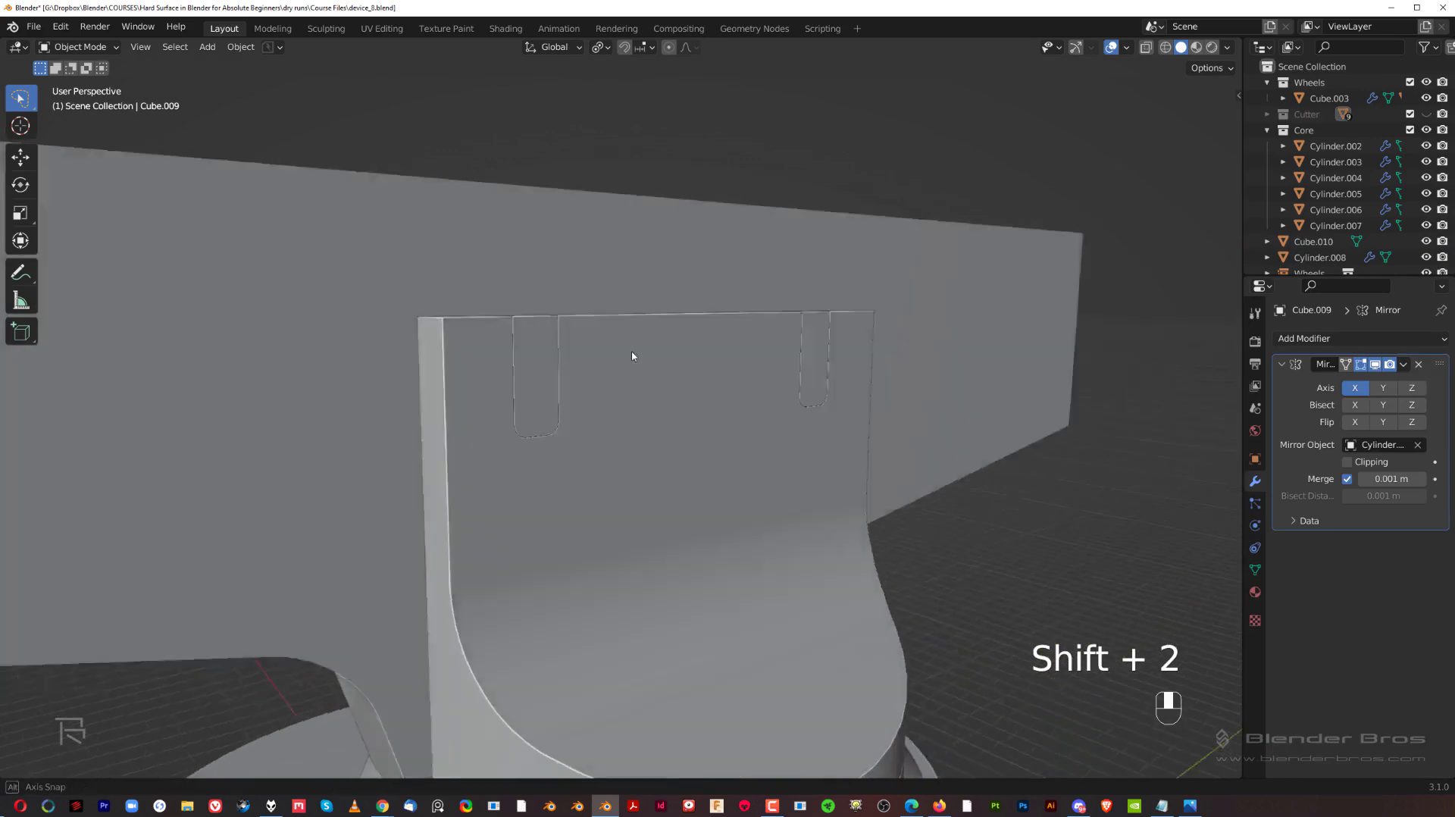
{"action": "middle_click_drag", "start_coordinate": [562, 374], "coordinate": [751, 337]}
{"action": "scroll", "coordinate": [666, 441], "scroll_direction": "up", "scroll_amount": 2}
{"action": "scroll", "coordinate": [718, 391], "scroll_direction": "down", "scroll_amount": 4}
{"action": "left_click", "coordinate": [750, 336]}
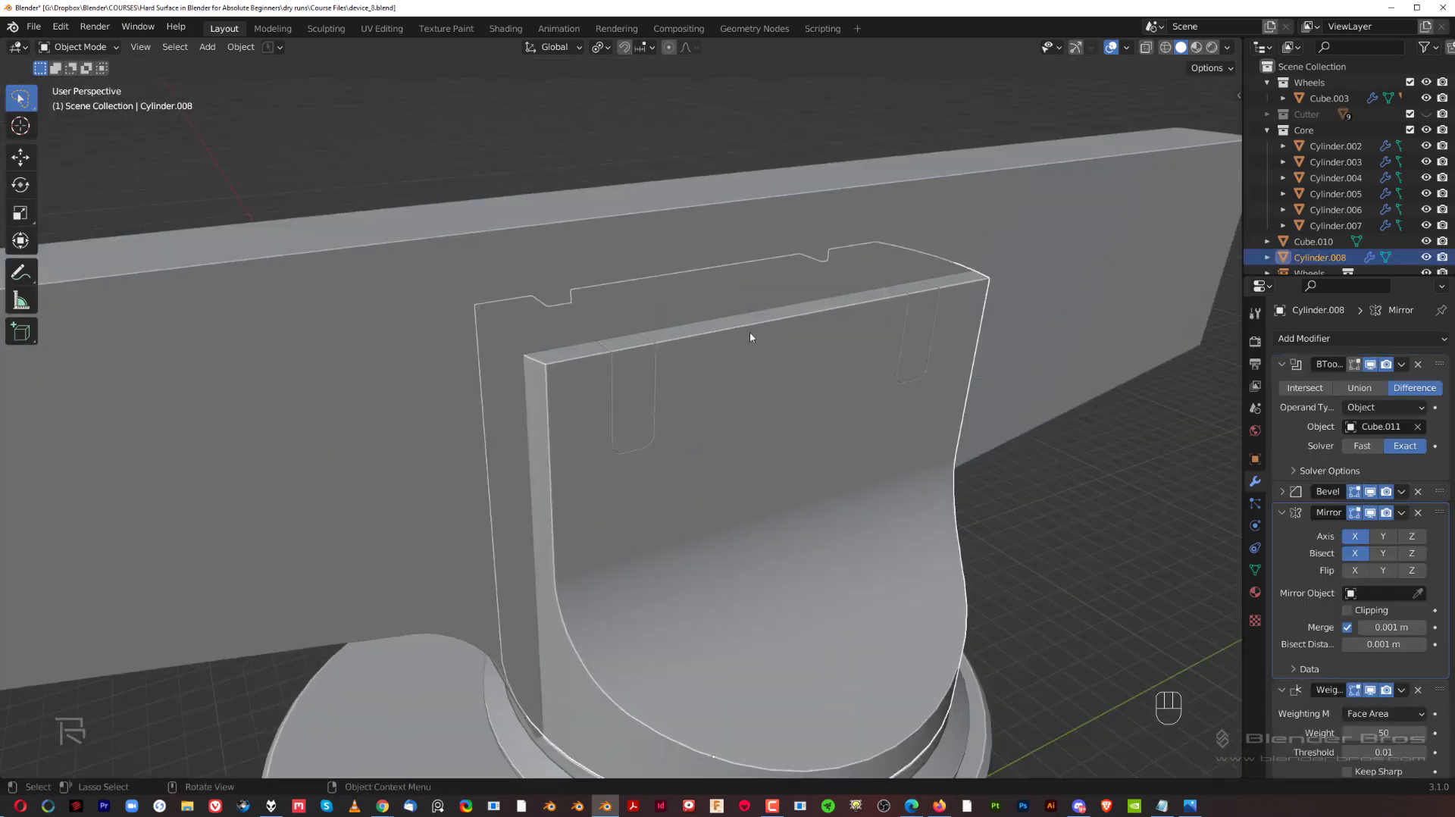
{"action": "left_click", "coordinate": [1403, 365]}
{"action": "middle_click_drag", "start_coordinate": [931, 423], "coordinate": [565, 336], "text": "shift"}
{"action": "left_click", "coordinate": [1402, 366]}
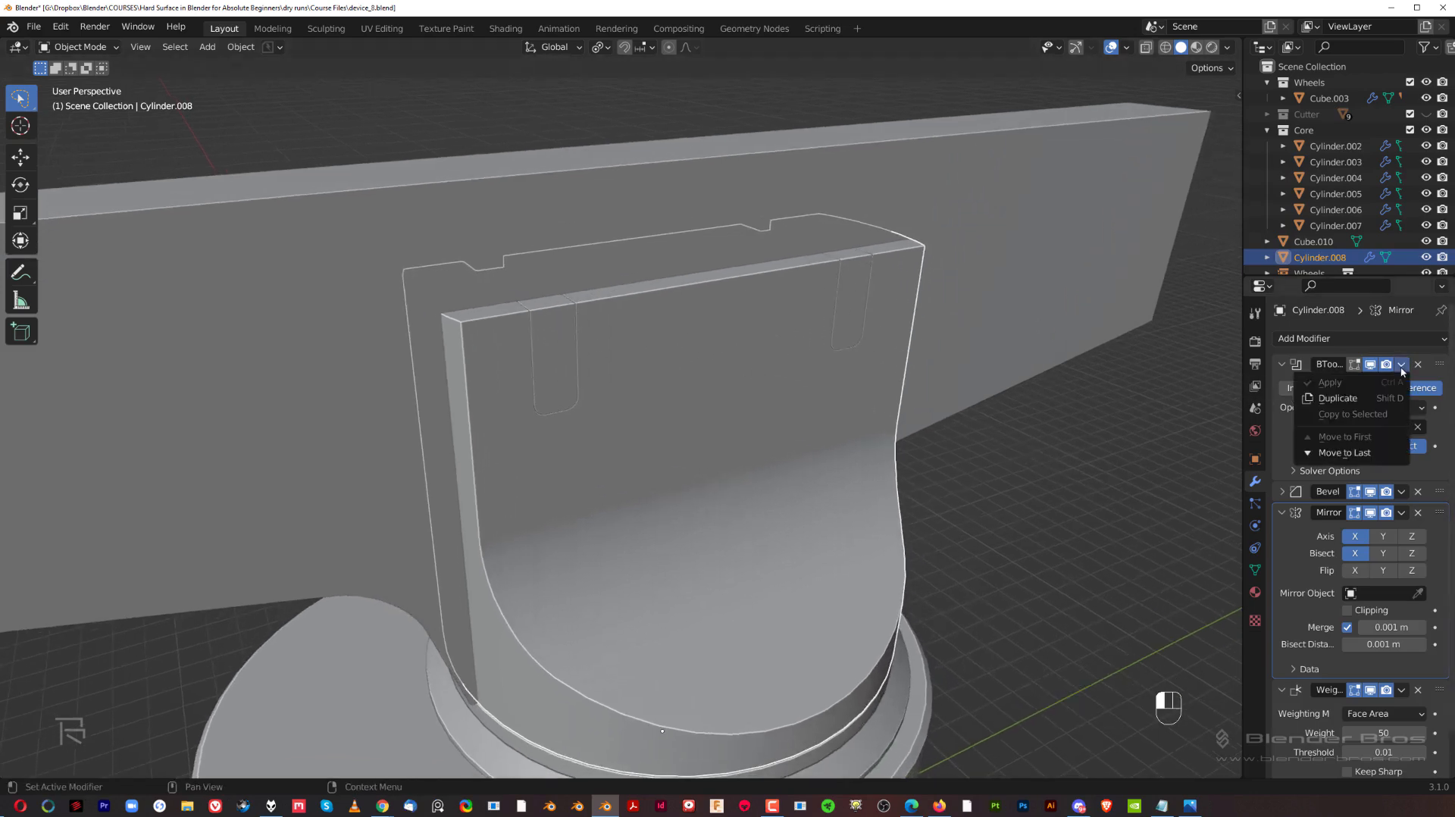
- Make the mesh data of the sliced-out pieces single-user and apply their Intersect Boolean modifier
{"action": "left_click", "coordinate": [558, 335]}
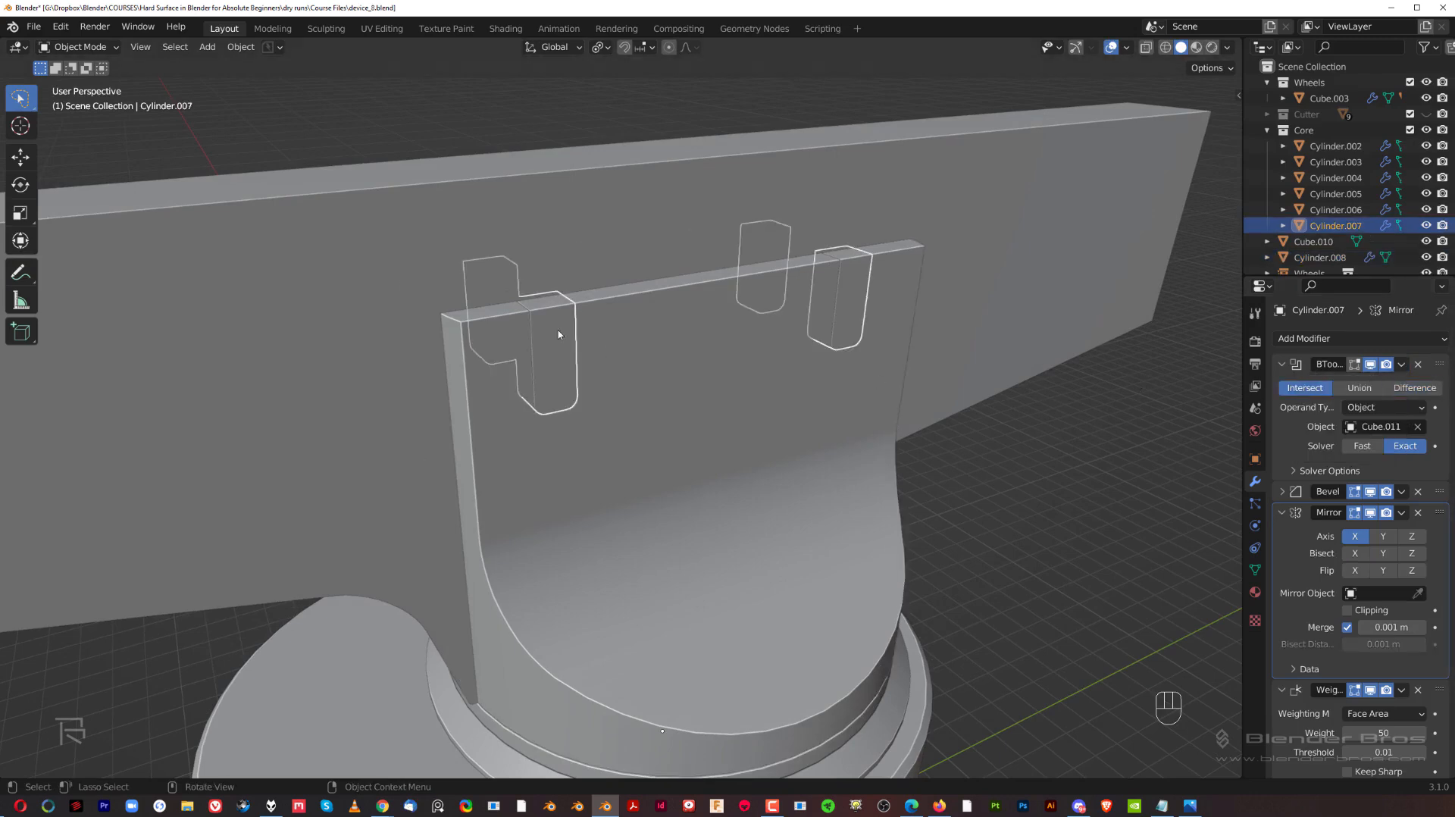
{"action": "left_click", "coordinate": [1256, 570]}
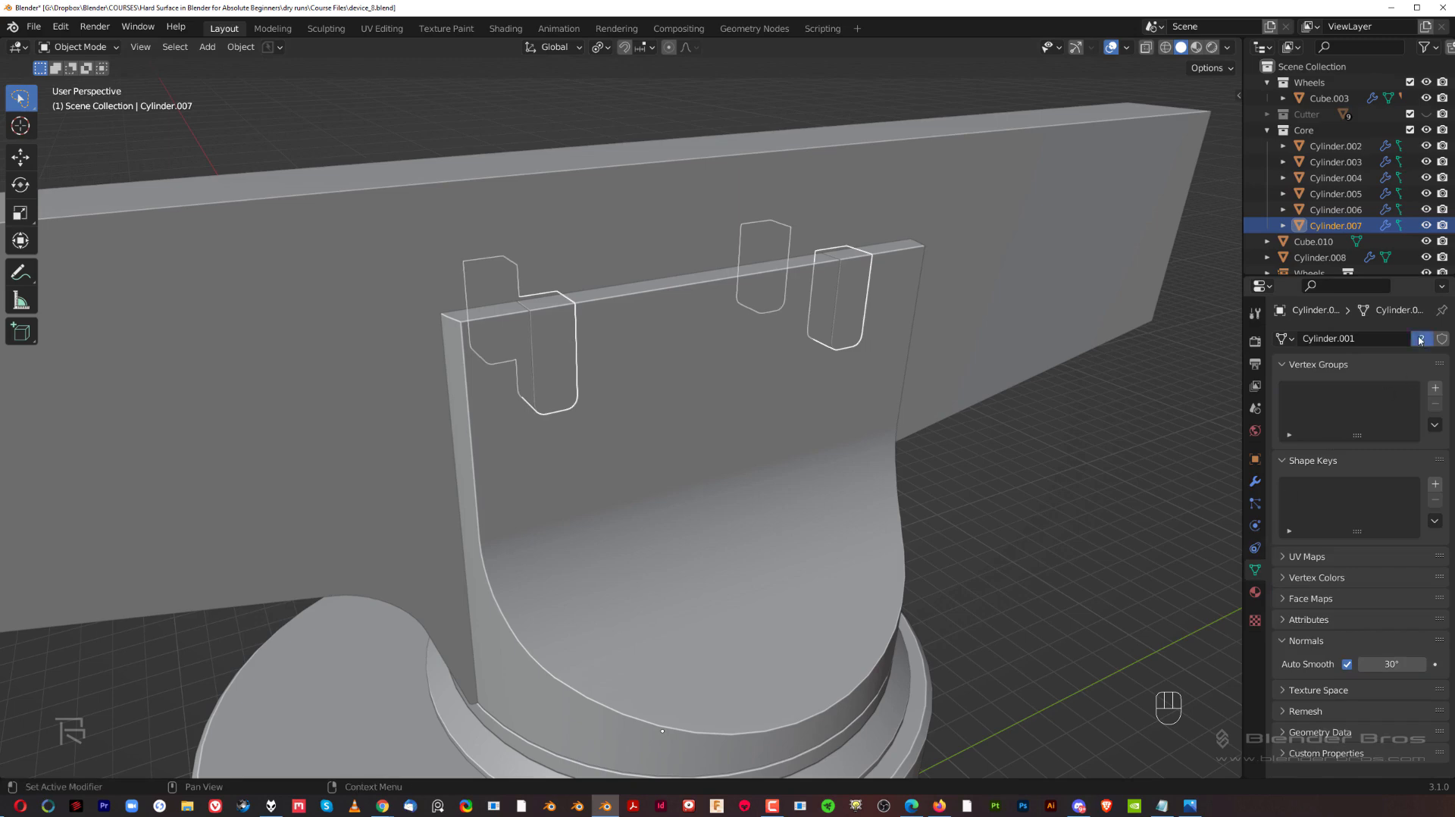
{"action": "left_click", "coordinate": [1255, 482]}
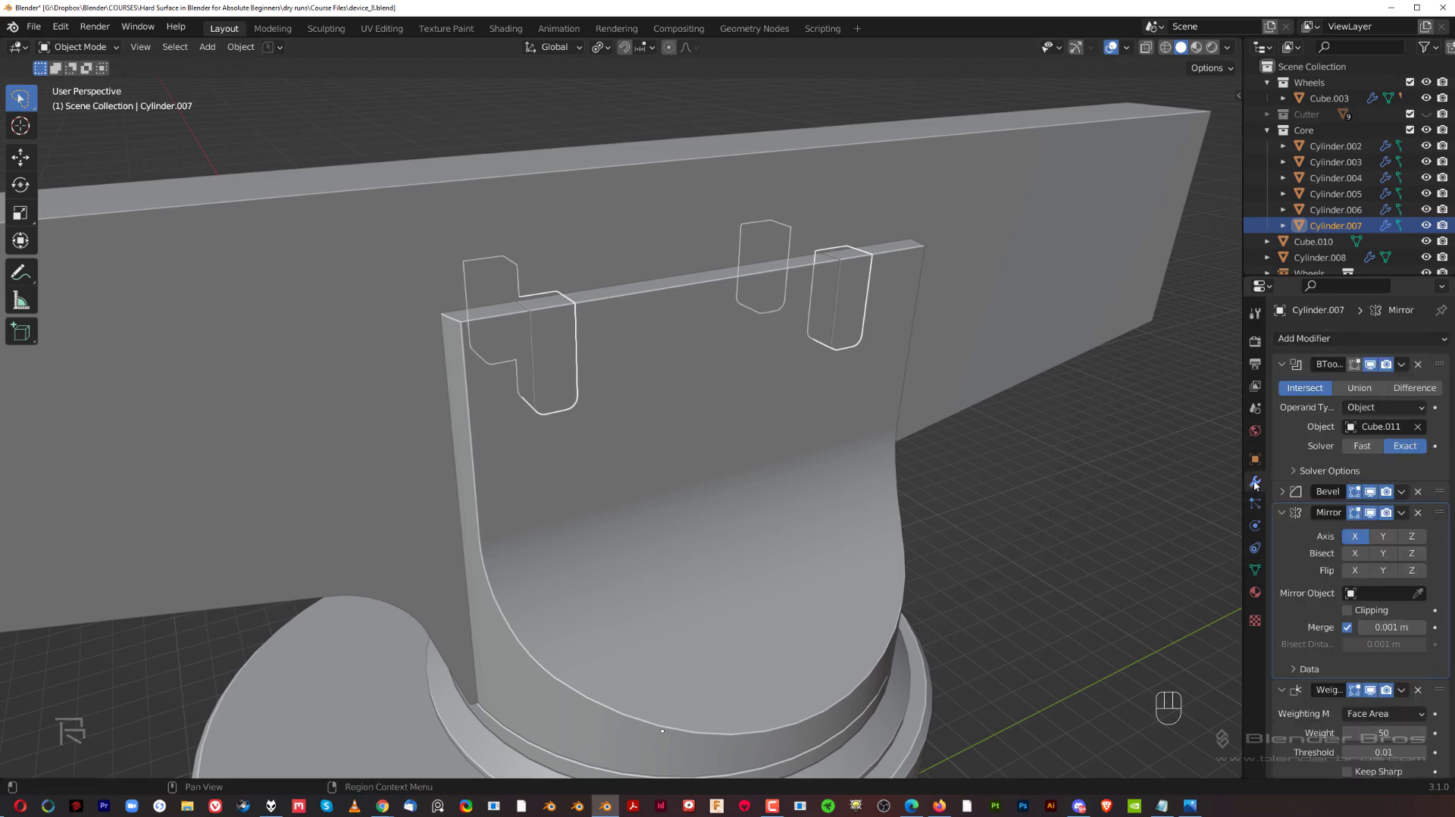
{"action": "left_click", "coordinate": [1400, 365]}
{"action": "left_click", "coordinate": [1347, 386]}
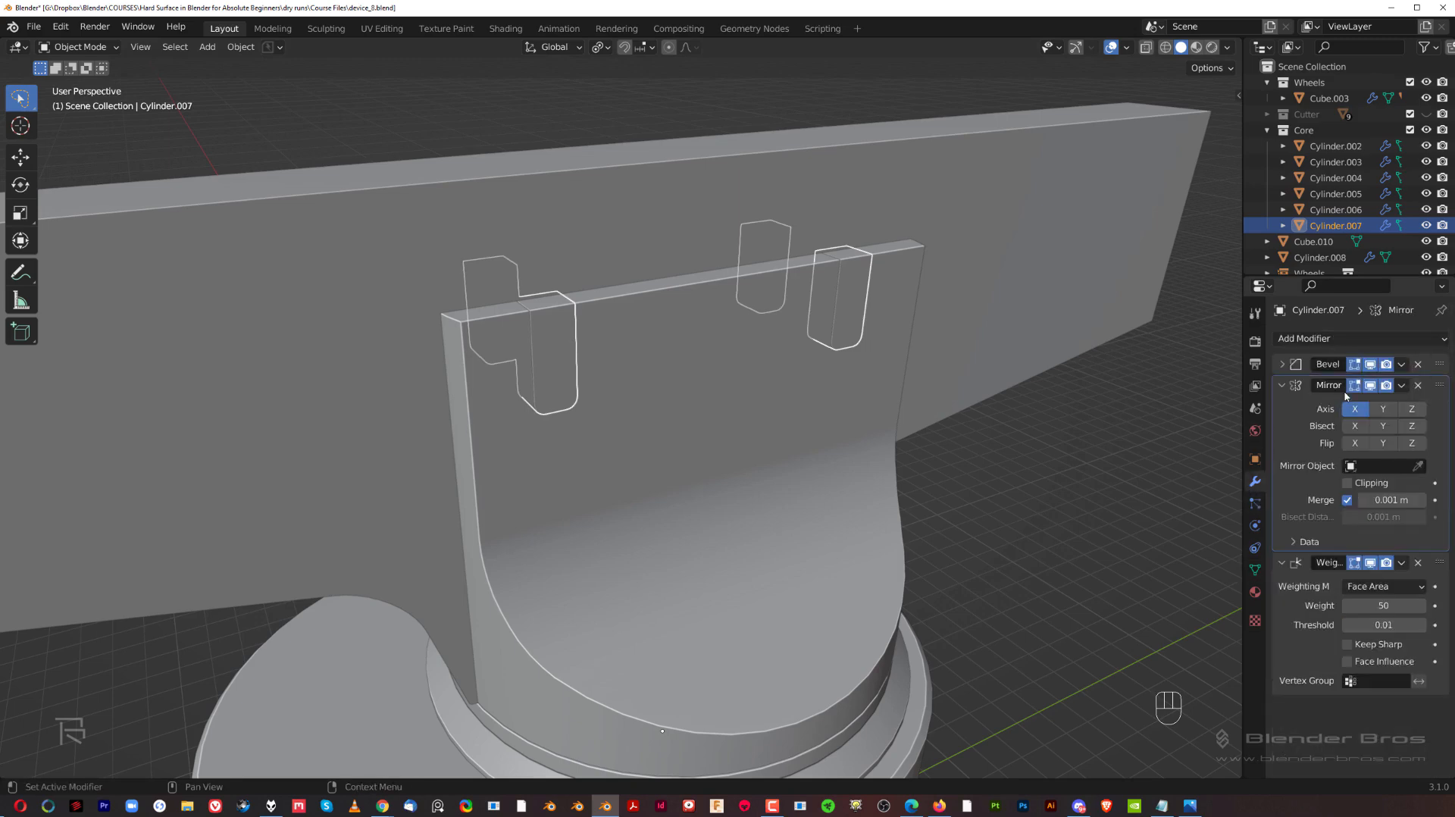
- Apply the Difference Boolean modifier on the main wall cylinder
{"action": "left_click", "coordinate": [676, 341]}
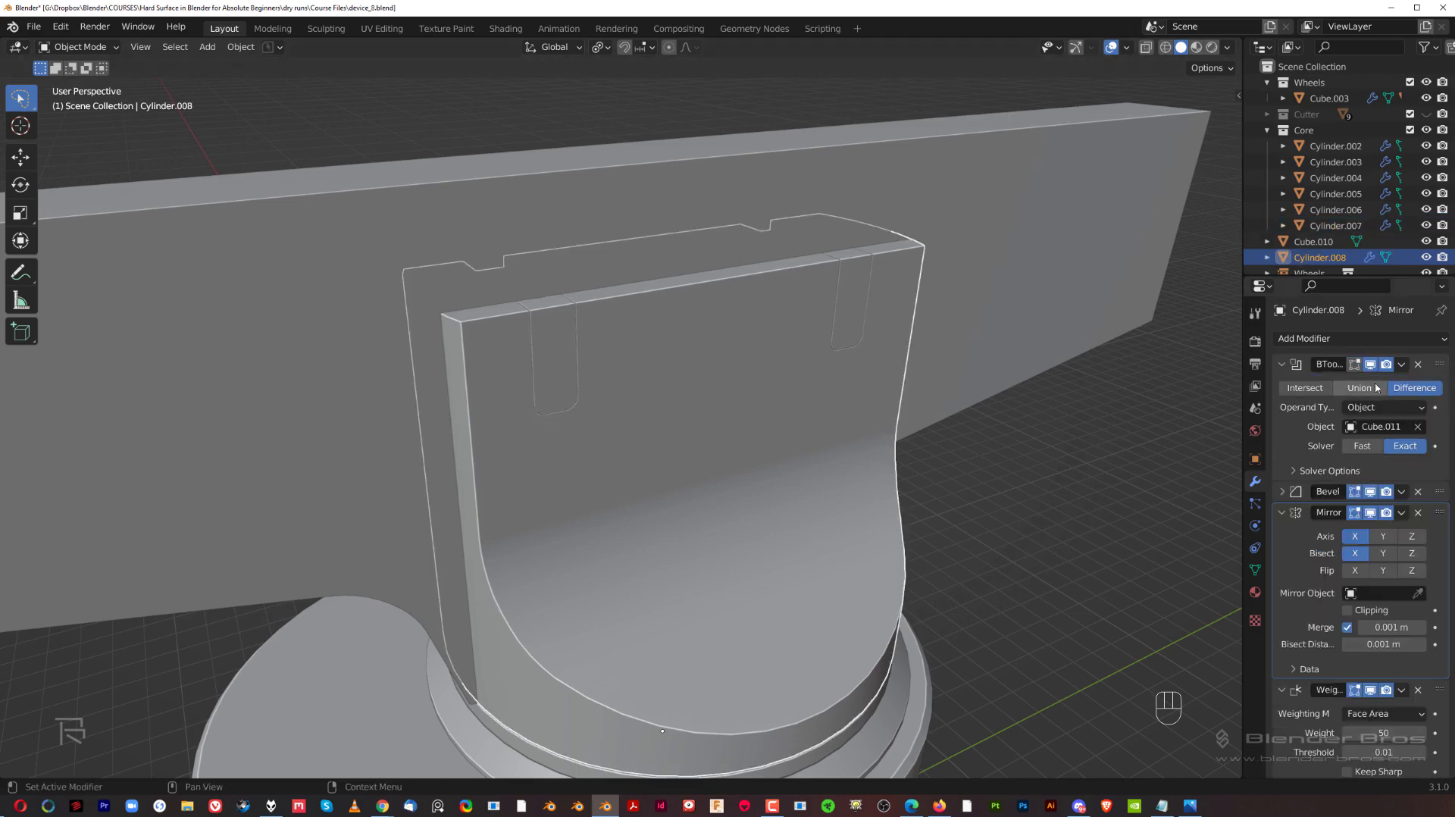
{"action": "left_click", "coordinate": [1400, 364]}
{"action": "left_click", "coordinate": [1347, 381]}
- Dissolve the extra horizontal edges just below the top of the two inset pieces
{"action": "left_click", "coordinate": [559, 321]}
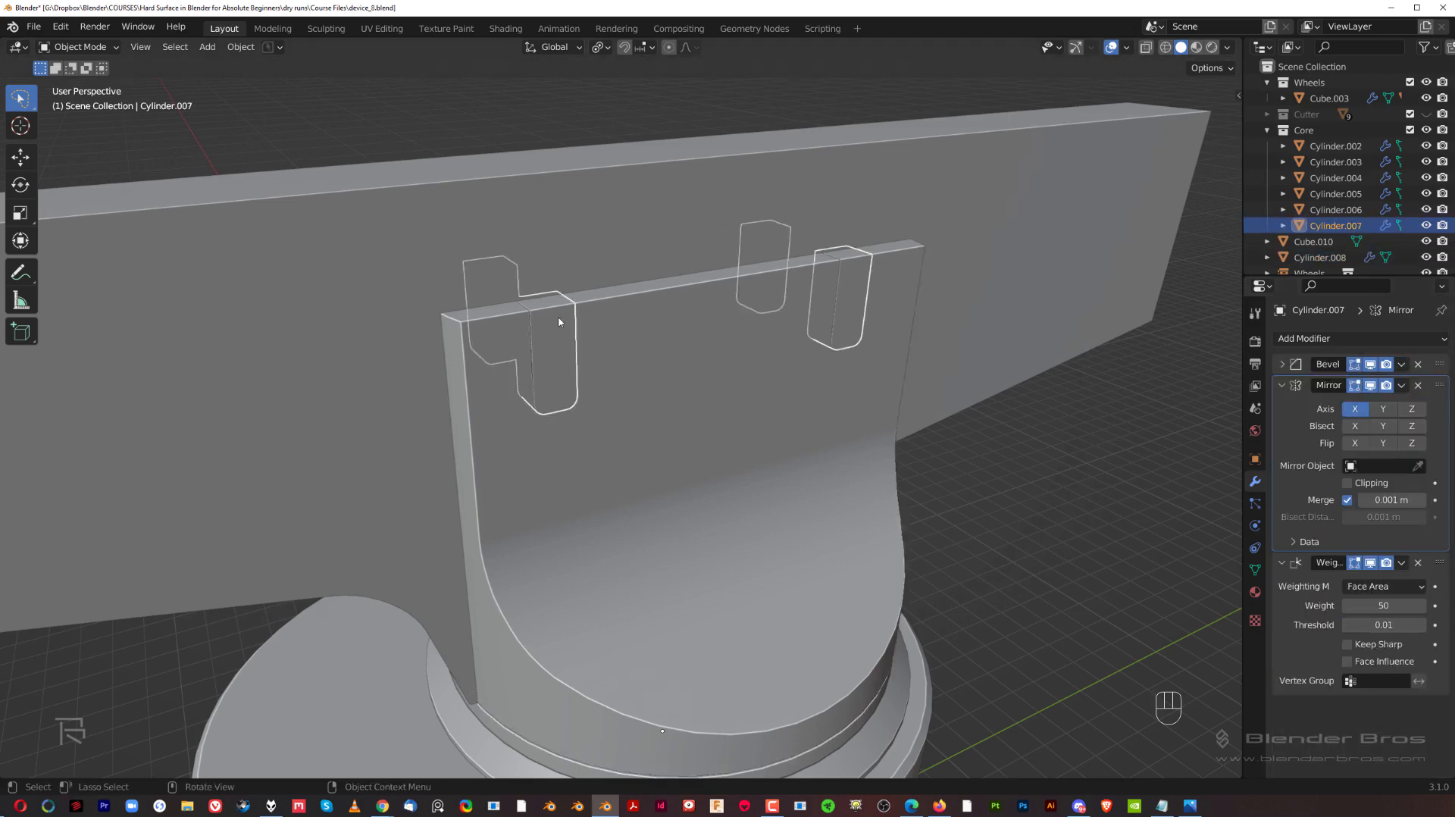
{"action": "middle_click_drag", "start_coordinate": [578, 331], "coordinate": [669, 344], "text": "shift"}
{"action": "key", "text": "Tab"}
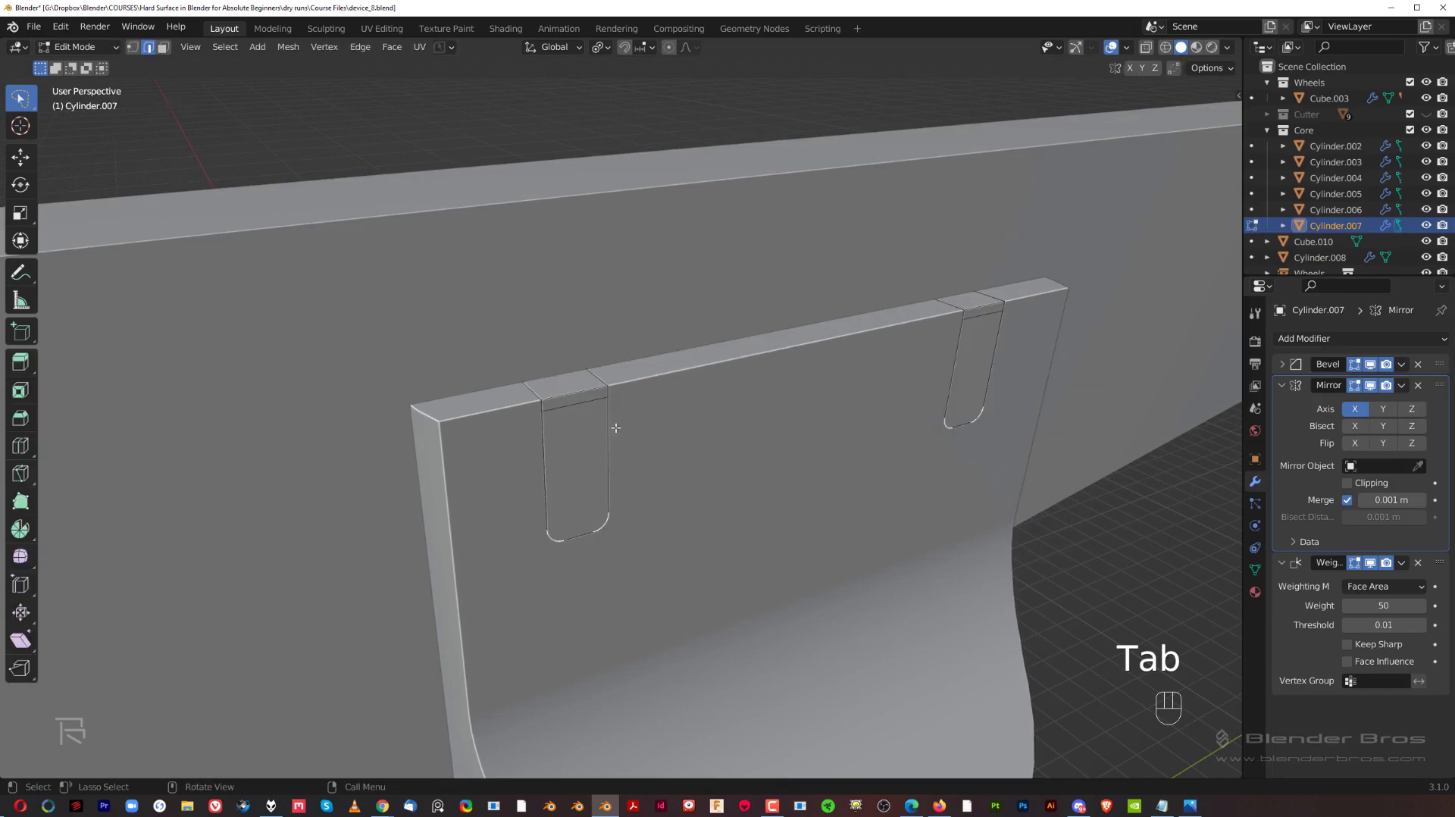
{"action": "middle_click_drag", "start_coordinate": [571, 394], "coordinate": [584, 396]}
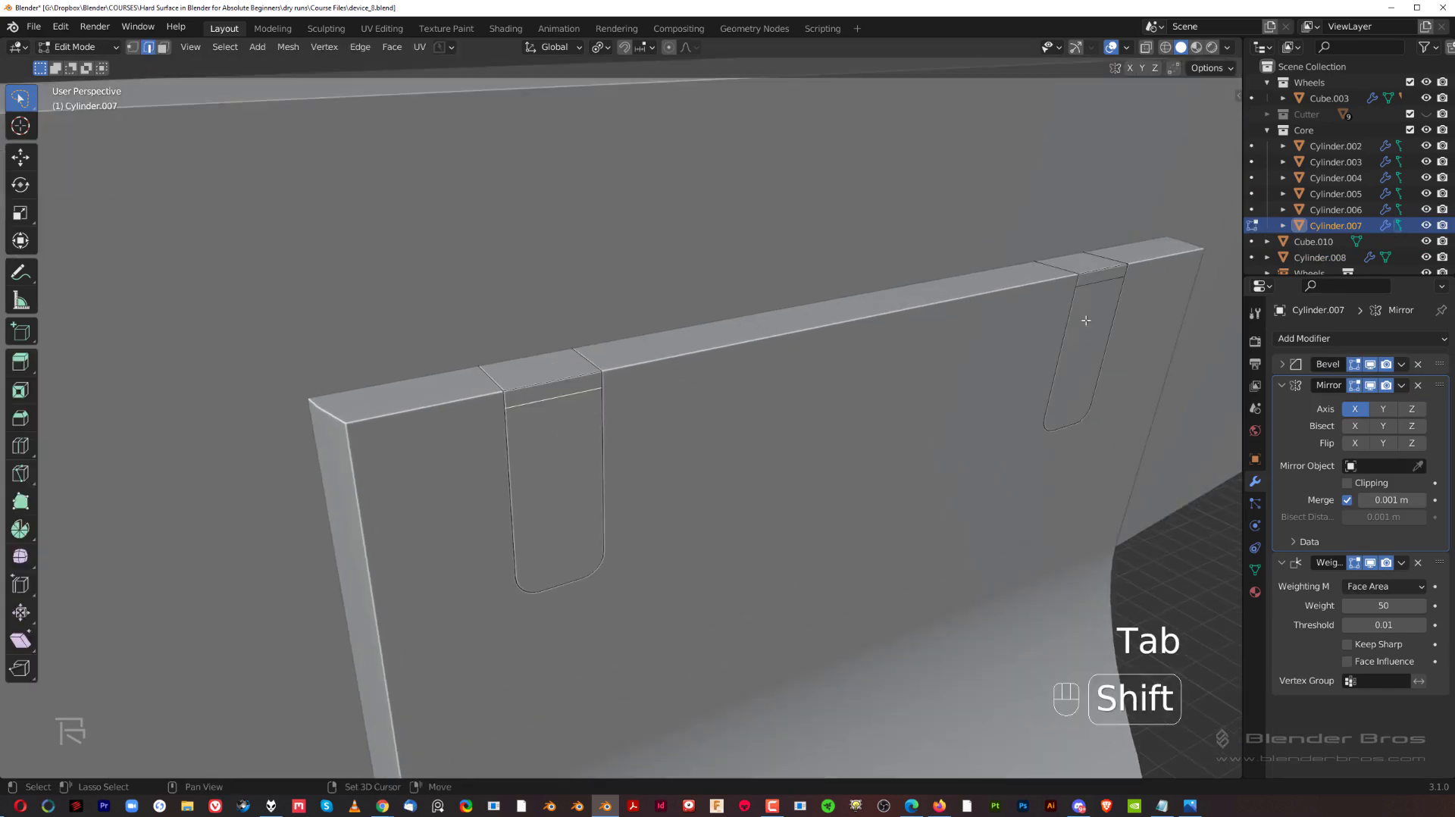
{"action": "key", "text": "x"}
{"action": "left_click", "coordinate": [1004, 350]}
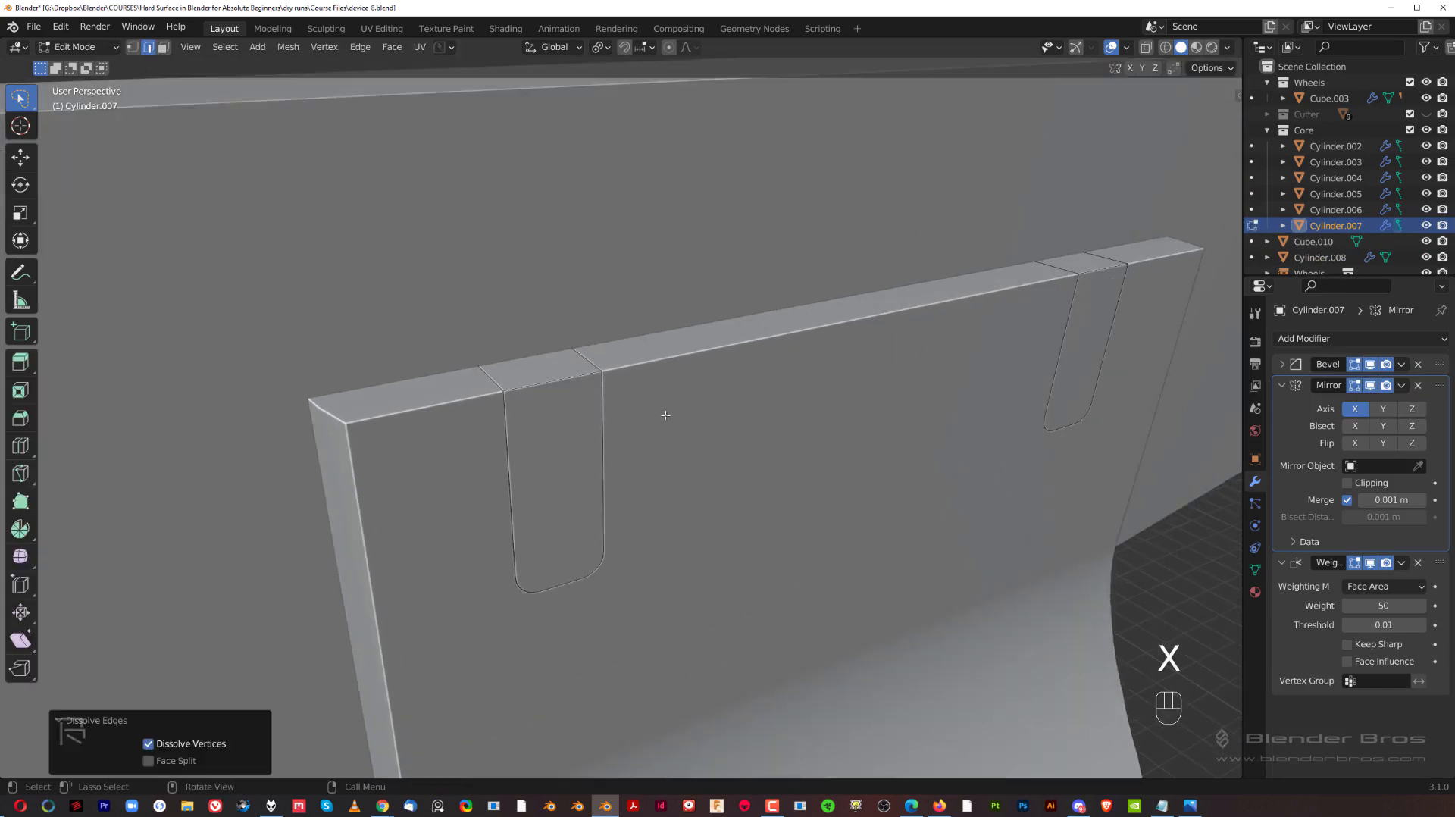
- Isolate the inset pieces and round their outer top edges with a six-segment bevel about 0.2 m wide, returning to object mode
{"action": "key", "text": "slash"}
{"action": "middle_click_drag", "start_coordinate": [611, 425], "coordinate": [546, 417]}
{"action": "key", "text": "ctrl+b"}
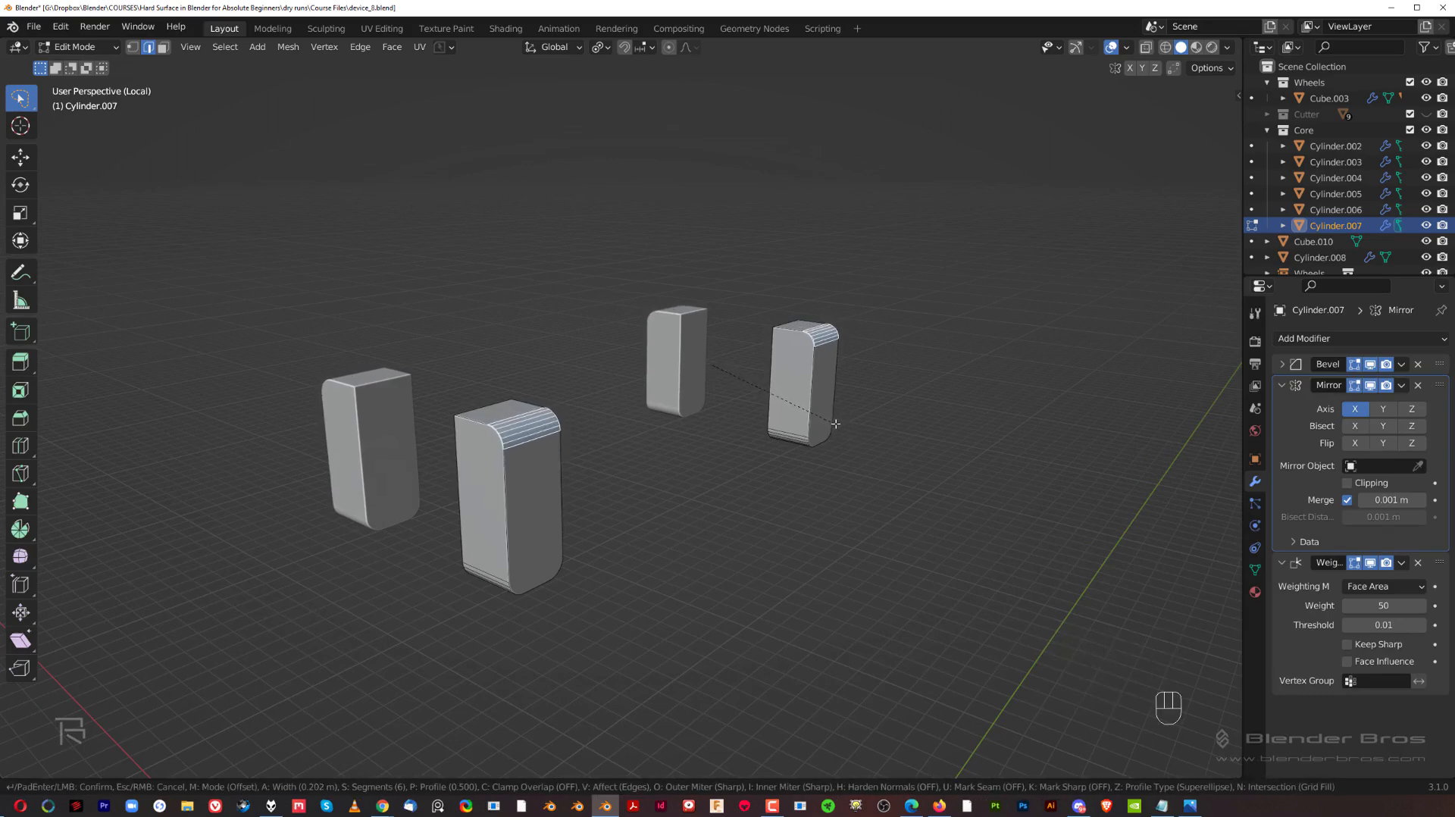
{"action": "left_click", "coordinate": [837, 427]}
{"action": "key", "text": "Tab"}
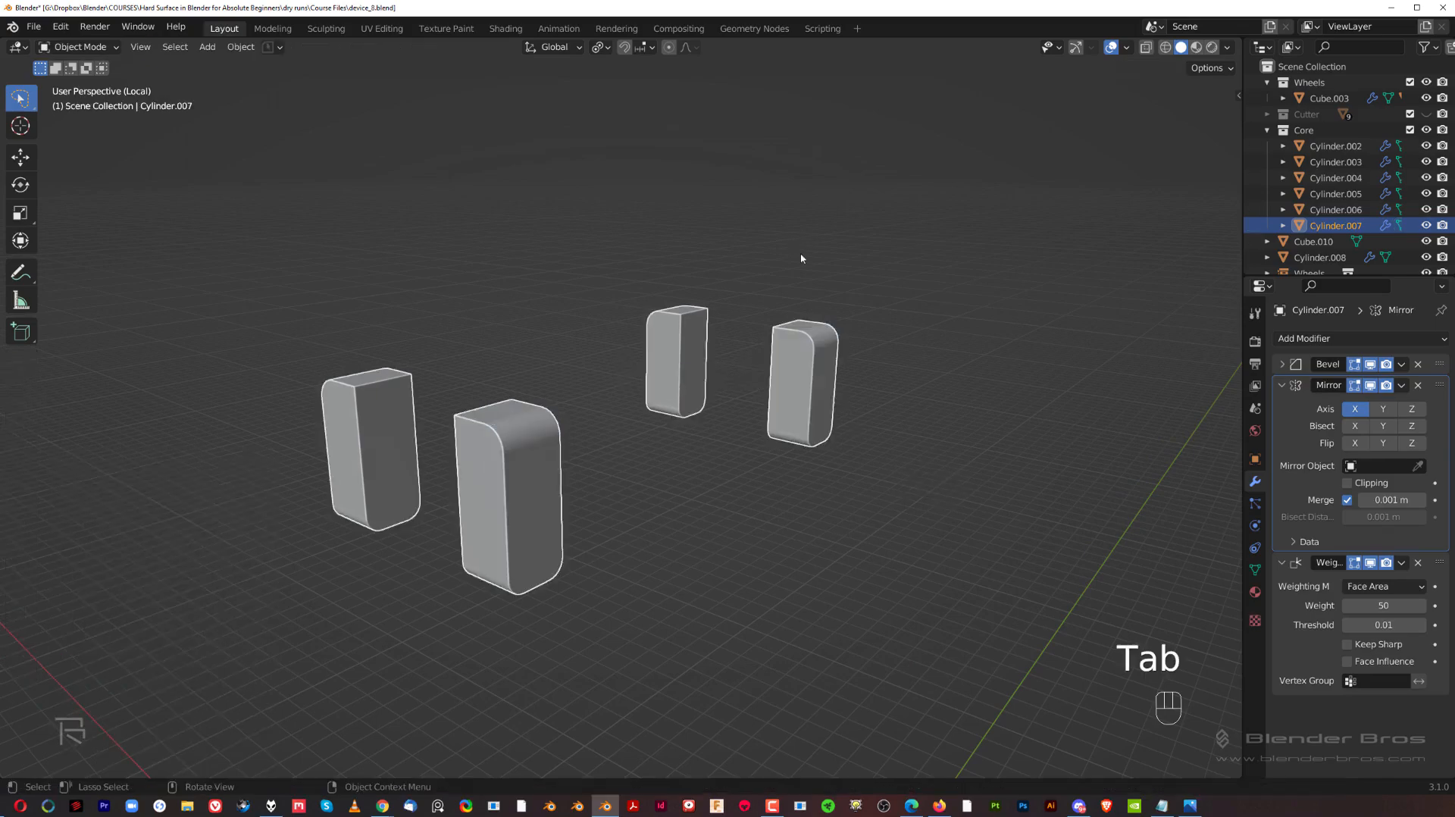
- Leave the isolated view and slightly increase the Bevel modifier's amount on the inset pieces
{"action": "key", "text": "KP_Divide"}
{"action": "middle_click_drag", "start_coordinate": [772, 410], "coordinate": [641, 297]}
{"action": "scroll", "coordinate": [865, 448], "scroll_direction": "up", "scroll_amount": 4}
{"action": "left_click", "coordinate": [598, 406]}
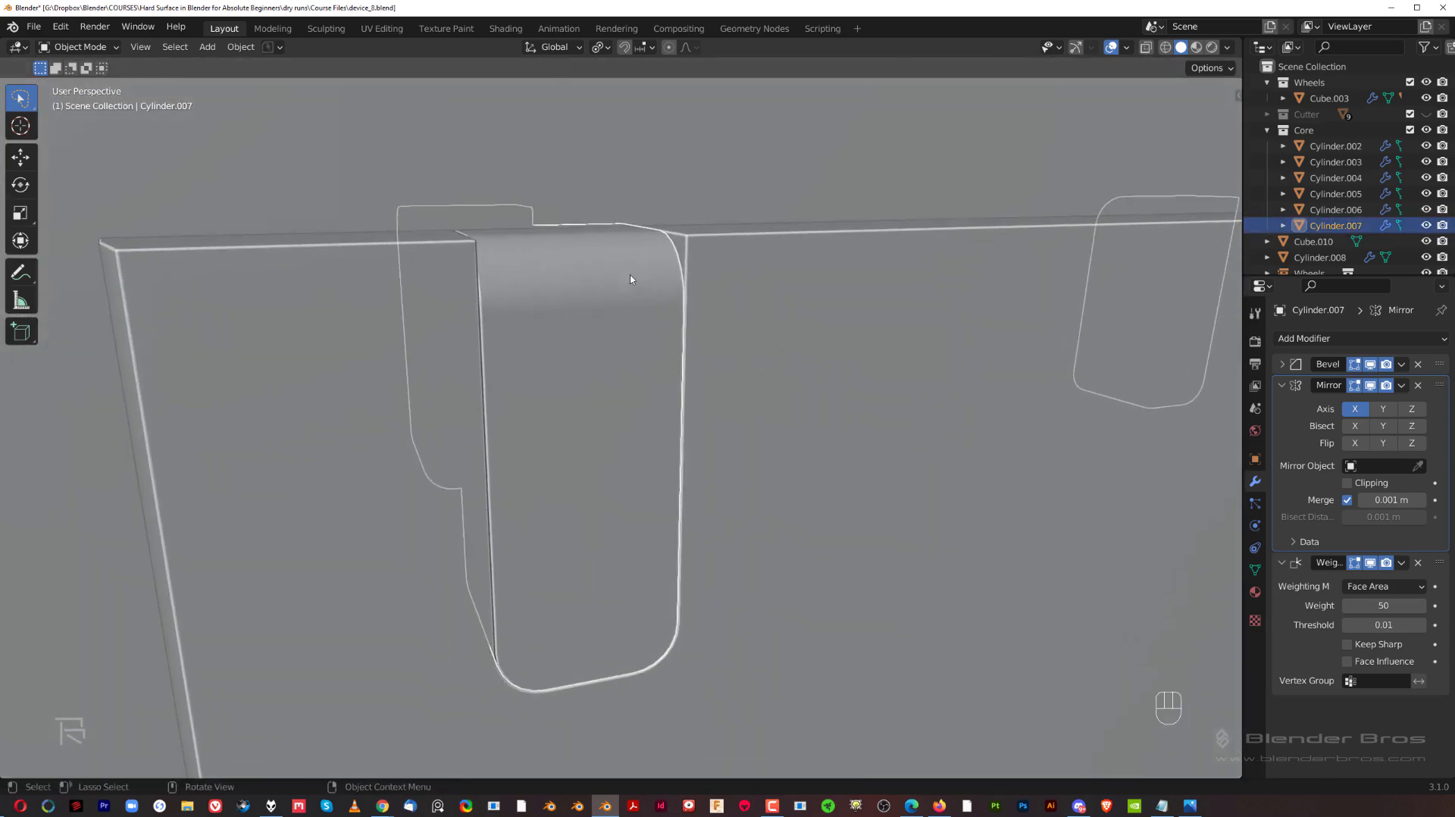
{"action": "middle_click_drag", "start_coordinate": [835, 316], "coordinate": [387, 259]}
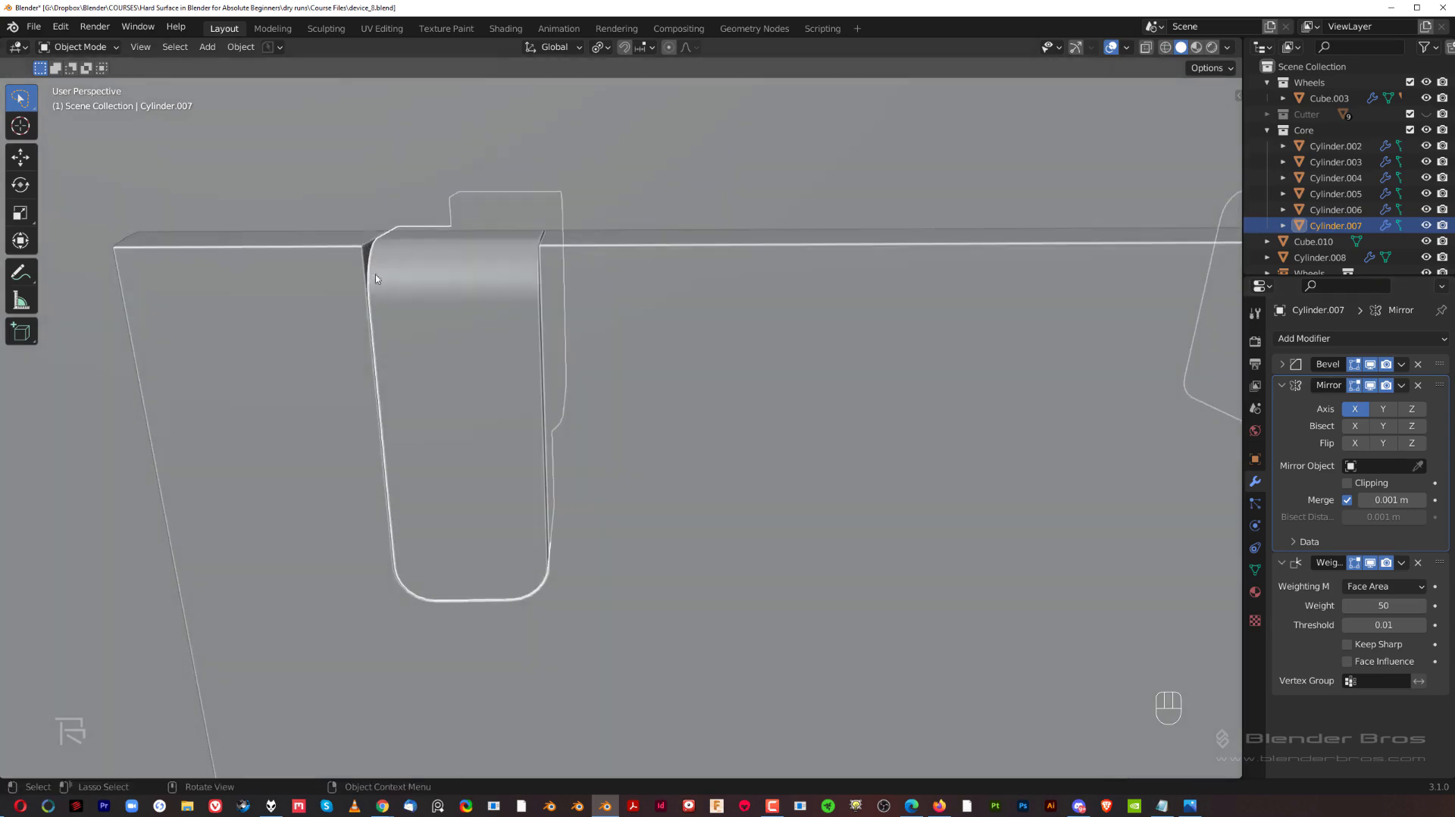
{"action": "middle_click_drag", "start_coordinate": [563, 297], "coordinate": [682, 334]}
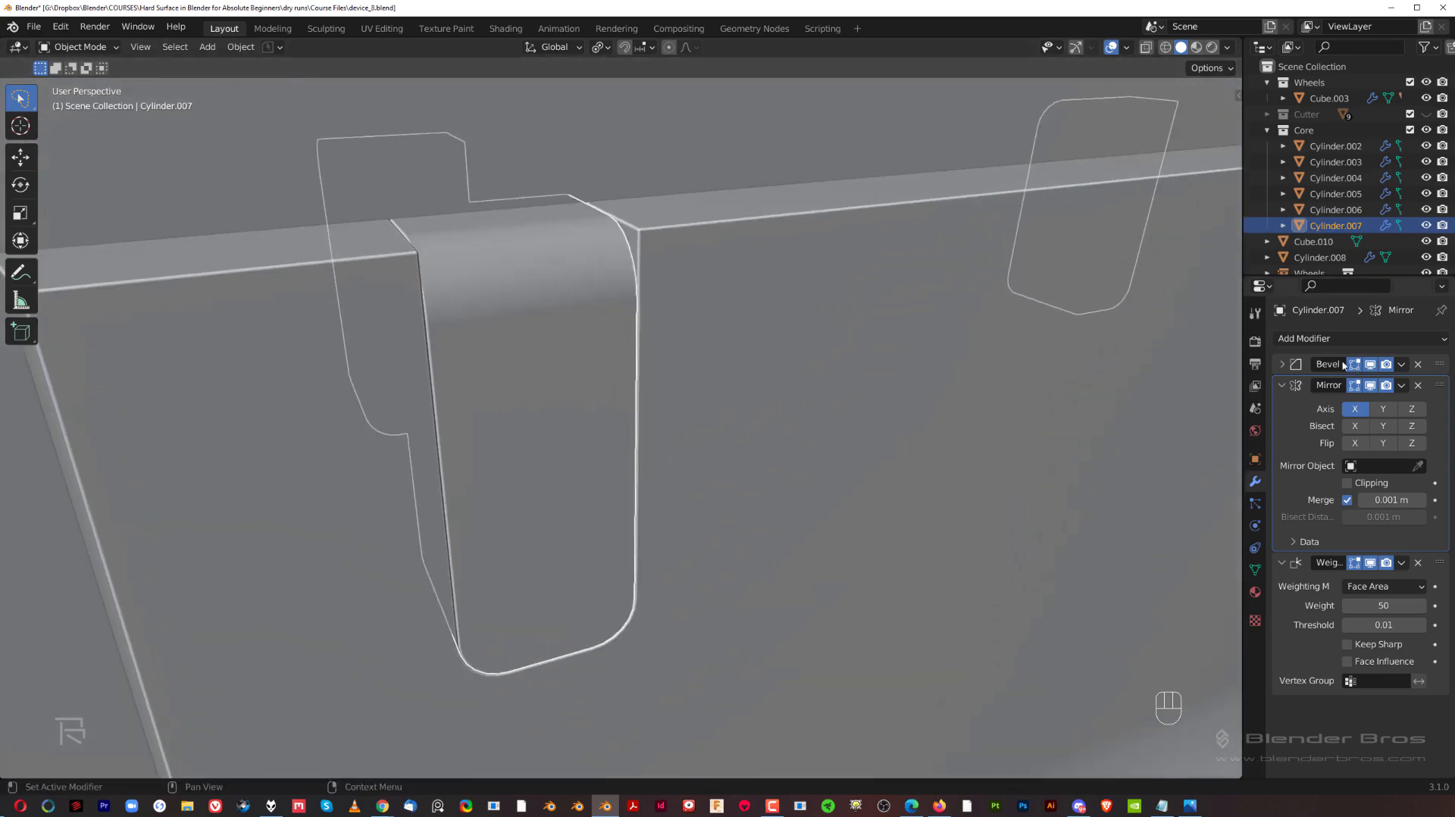
{"action": "left_click", "coordinate": [1282, 365]}
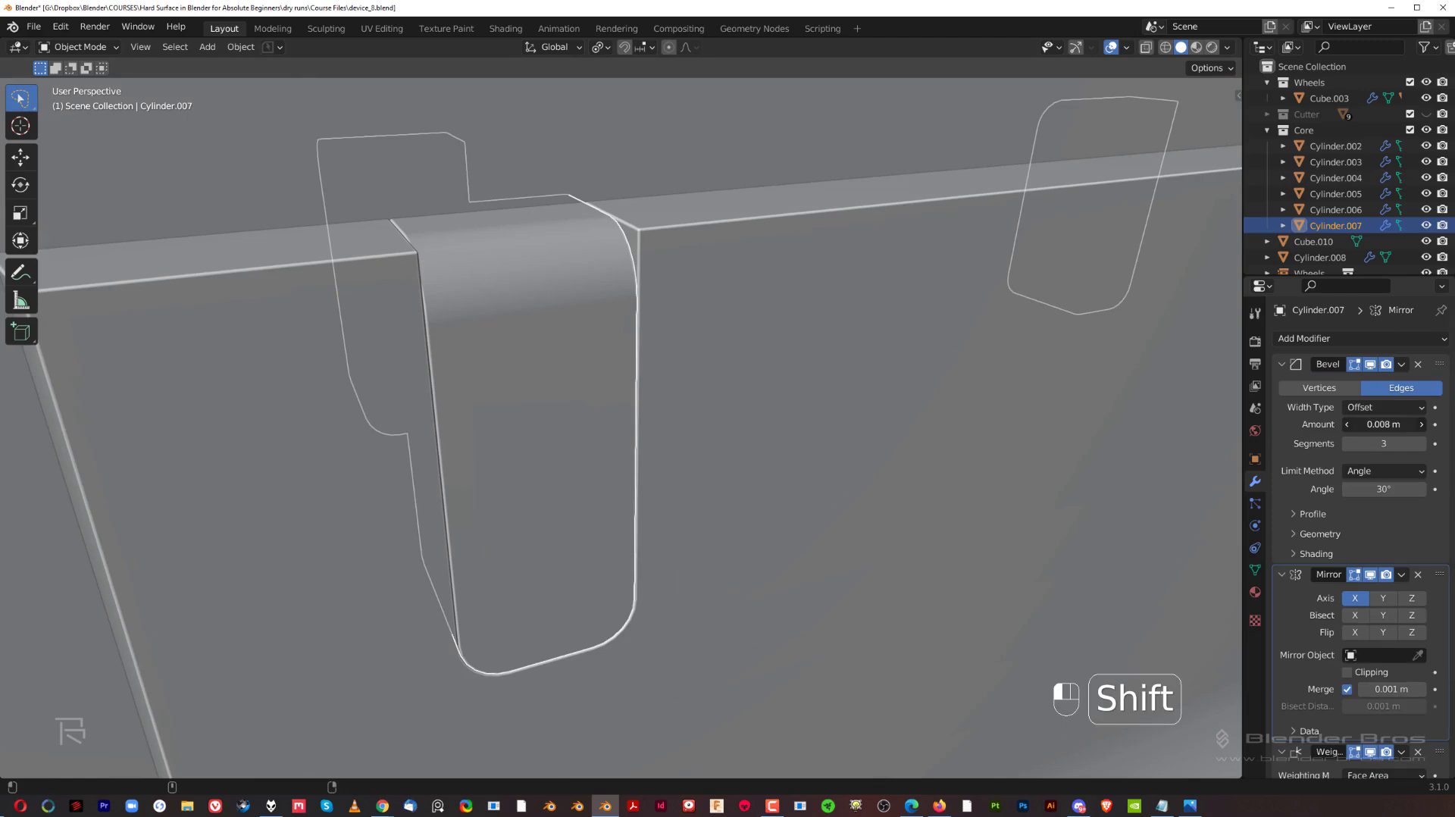
{"action": "left_click_drag", "start_coordinate": [1384, 424], "coordinate": [1394, 425], "text": "shift"}
- Examine the wall and its rounded inset pieces in the right orthographic view and in perspective close-ups
{"action": "left_click", "coordinate": [840, 437]}
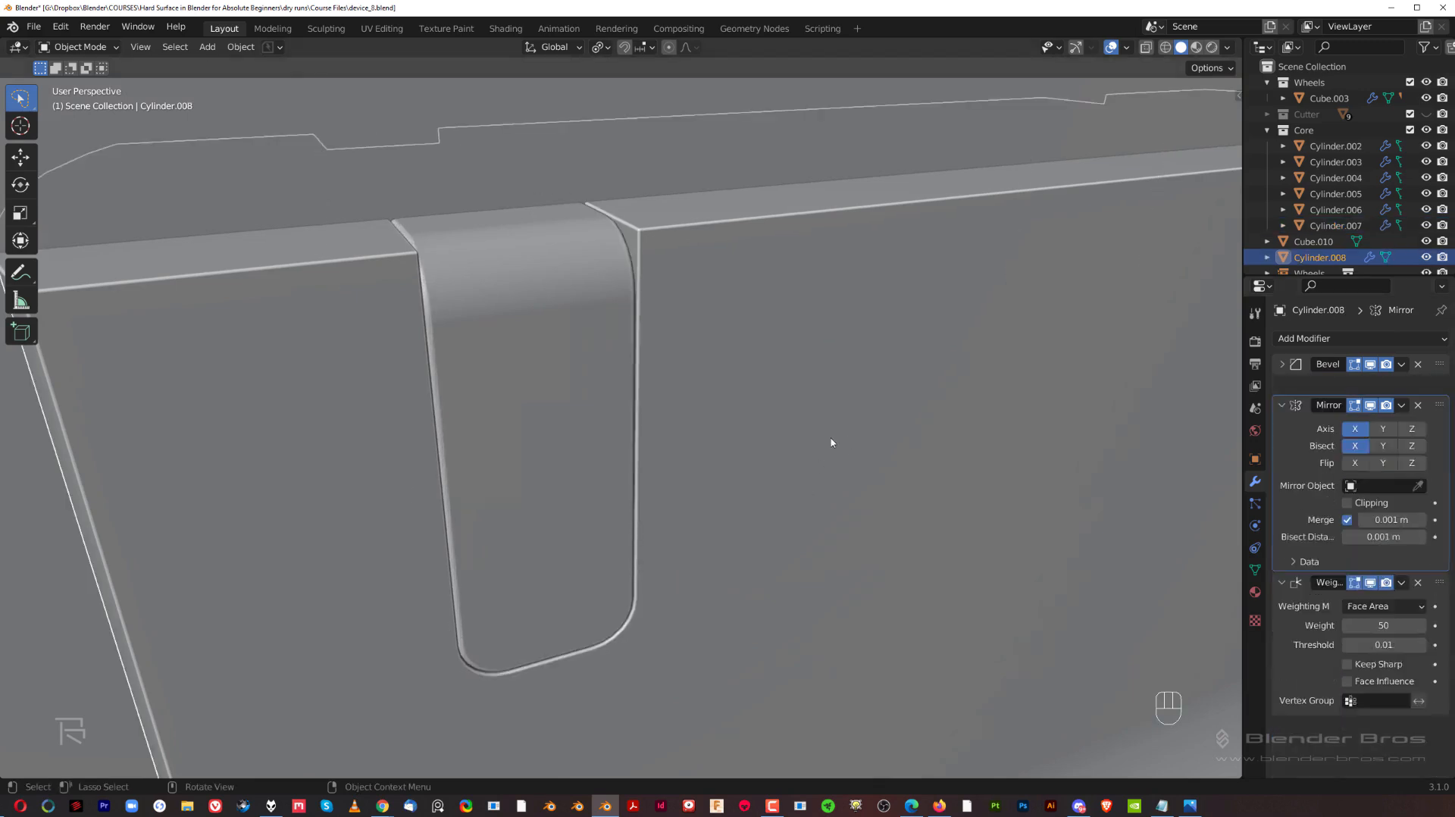
{"action": "middle_click_drag", "start_coordinate": [643, 560], "coordinate": [724, 510]}
{"action": "left_click", "coordinate": [1105, 539]}
{"action": "key", "text": "grave"}
{"action": "key", "text": "KP_5"}
{"action": "scroll", "coordinate": [834, 461], "scroll_direction": "up", "scroll_amount": 3}
{"action": "middle_click_drag", "start_coordinate": [831, 446], "coordinate": [789, 325], "text": "shift"}
{"action": "scroll", "coordinate": [731, 356], "scroll_direction": "up", "scroll_amount": 3}
{"action": "middle_click_drag", "start_coordinate": [694, 368], "coordinate": [688, 554], "text": "shift"}
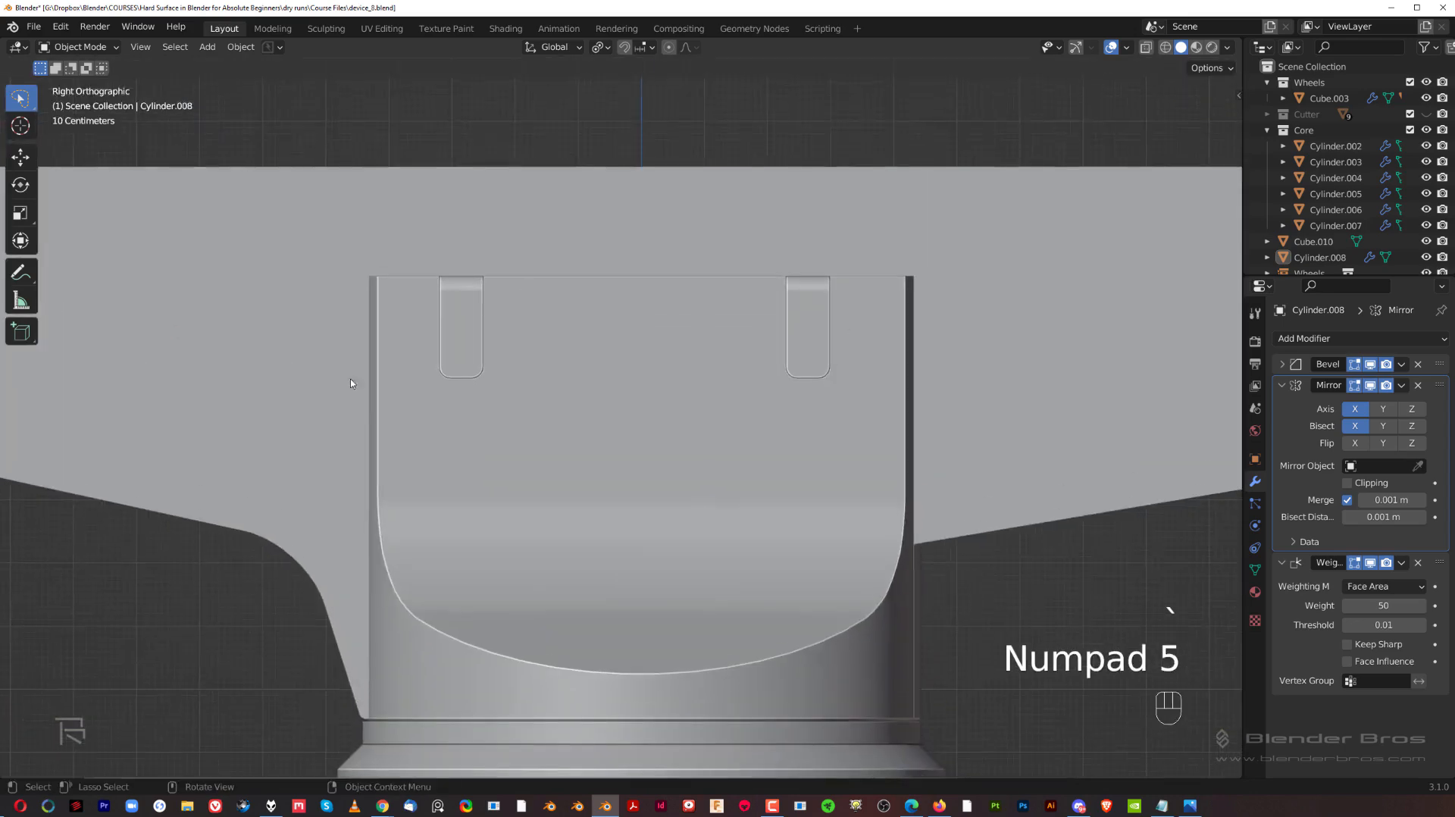
{"action": "scroll", "coordinate": [640, 415], "scroll_direction": "down", "scroll_amount": 3}
{"action": "middle_click_drag", "start_coordinate": [640, 415], "coordinate": [652, 473]}
{"action": "key", "text": "KP_5"}
{"action": "scroll", "coordinate": [511, 411], "scroll_direction": "up", "scroll_amount": 4}
{"action": "middle_click_drag", "start_coordinate": [511, 411], "coordinate": [715, 474]}
{"action": "scroll", "coordinate": [682, 455], "scroll_direction": "up", "scroll_amount": 4}
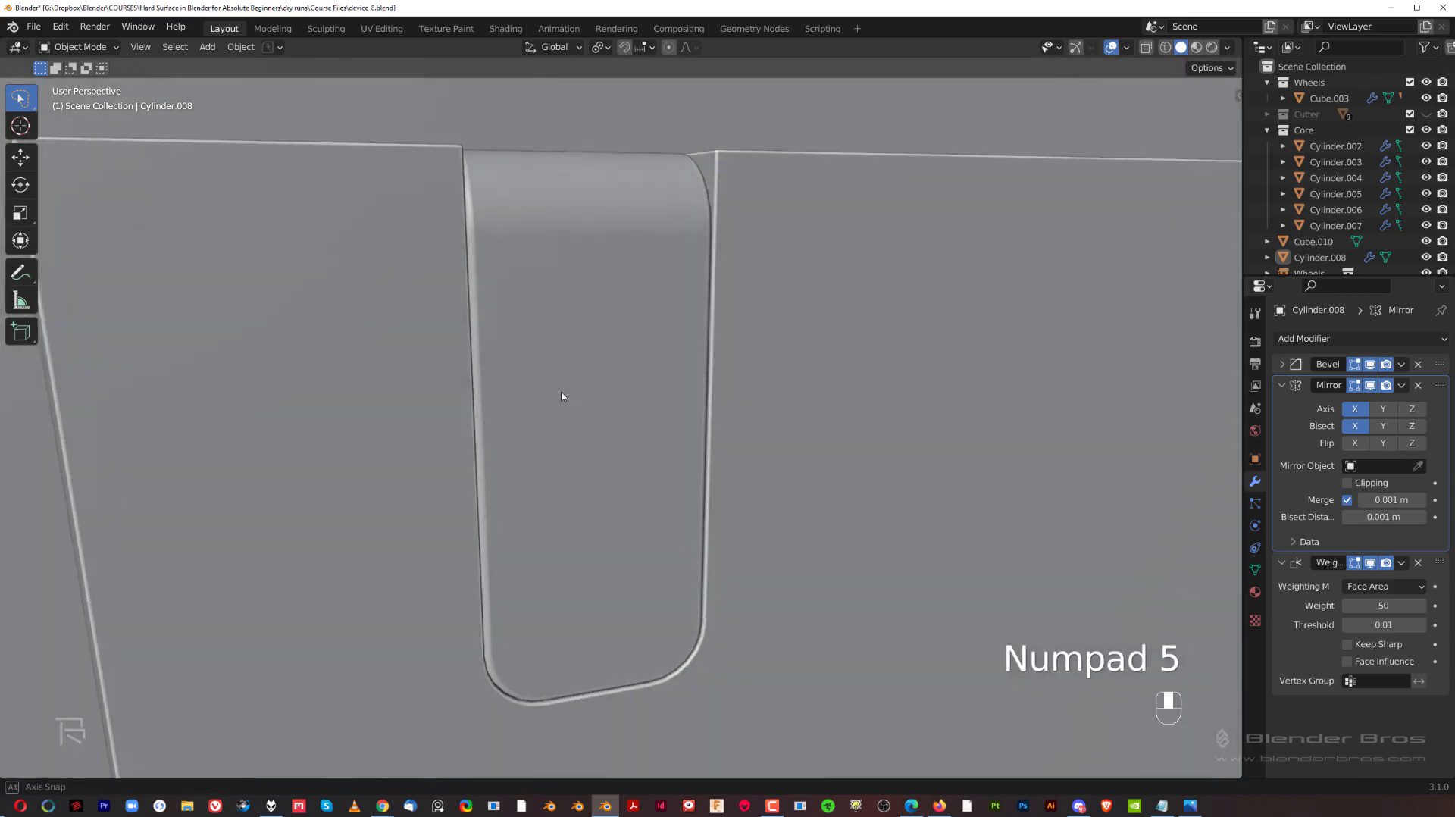
{"action": "scroll", "coordinate": [482, 403], "scroll_direction": "down", "scroll_amount": 4}
{"action": "middle_click_drag", "start_coordinate": [482, 403], "coordinate": [749, 341]}
{"action": "scroll", "coordinate": [829, 406], "scroll_direction": "down", "scroll_amount": 4}
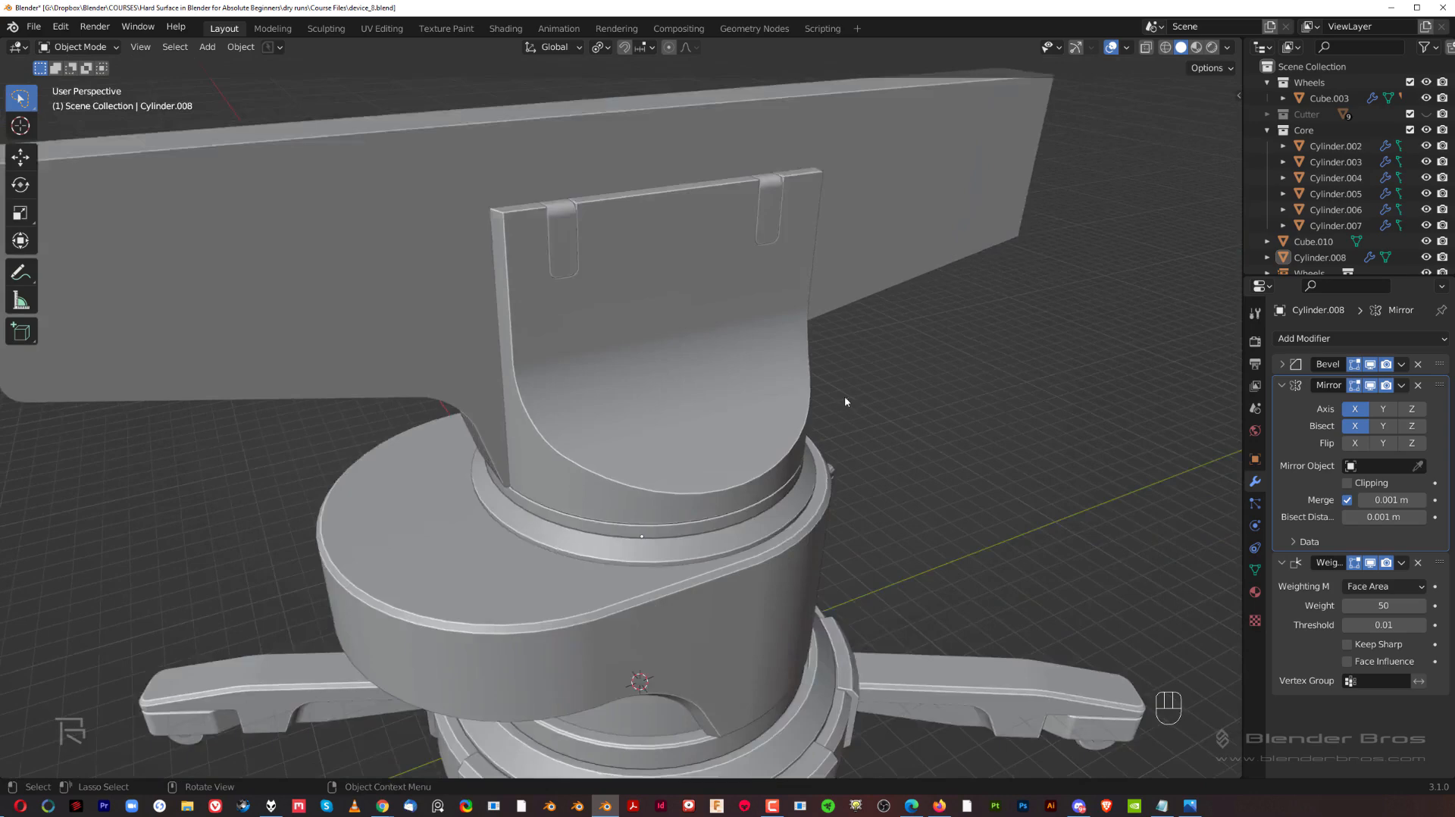
- Add a 24-vertex cylinder with 1 m radius and 2 m depth and raise it along Z to the wall's curved base
{"action": "key", "text": "shift+a"}
{"action": "mouse_move", "coordinate": [854, 422]}
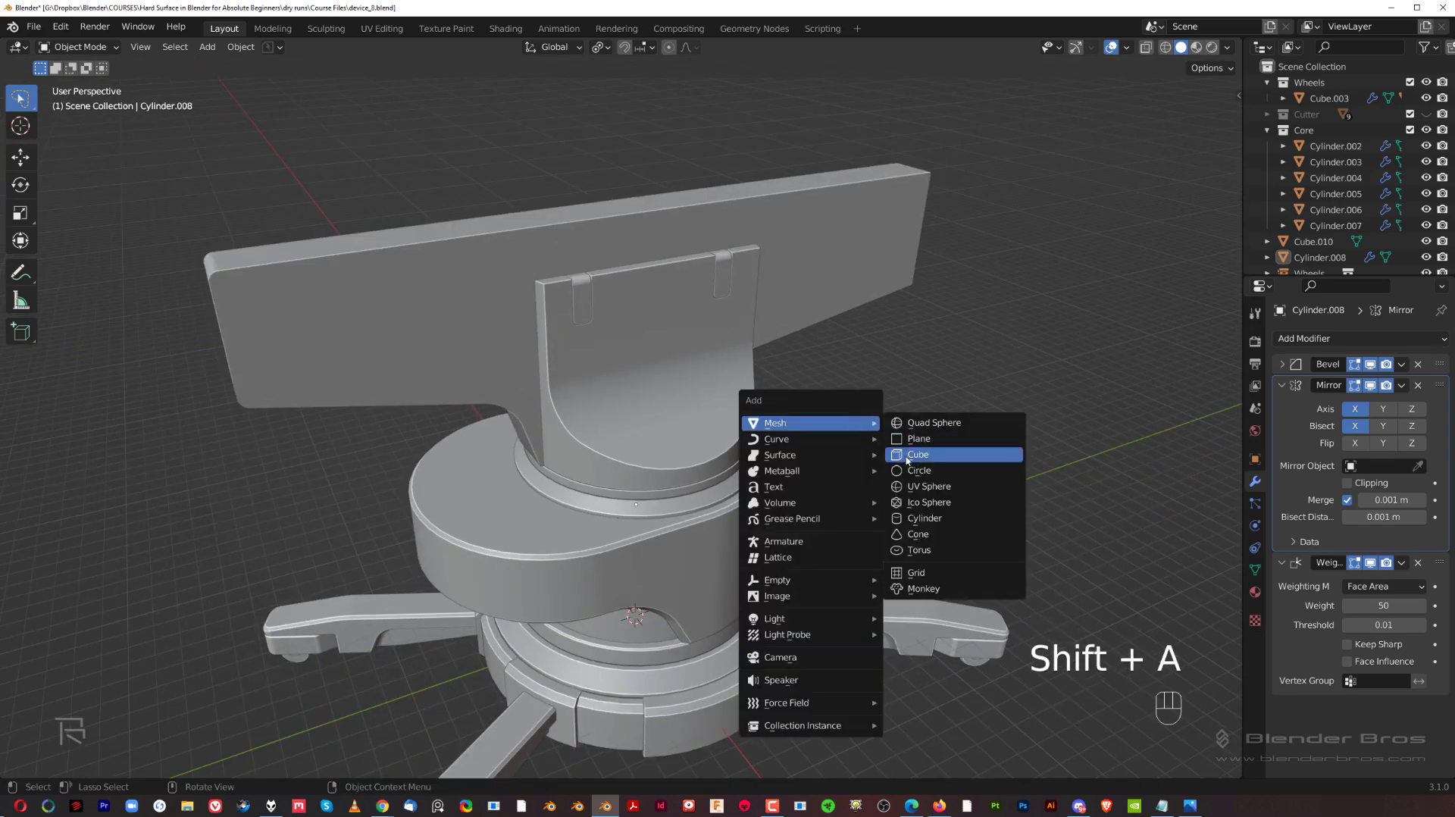
{"action": "left_click", "coordinate": [939, 519]}
{"action": "middle_click_drag", "start_coordinate": [694, 553], "coordinate": [651, 470], "text": "shift"}
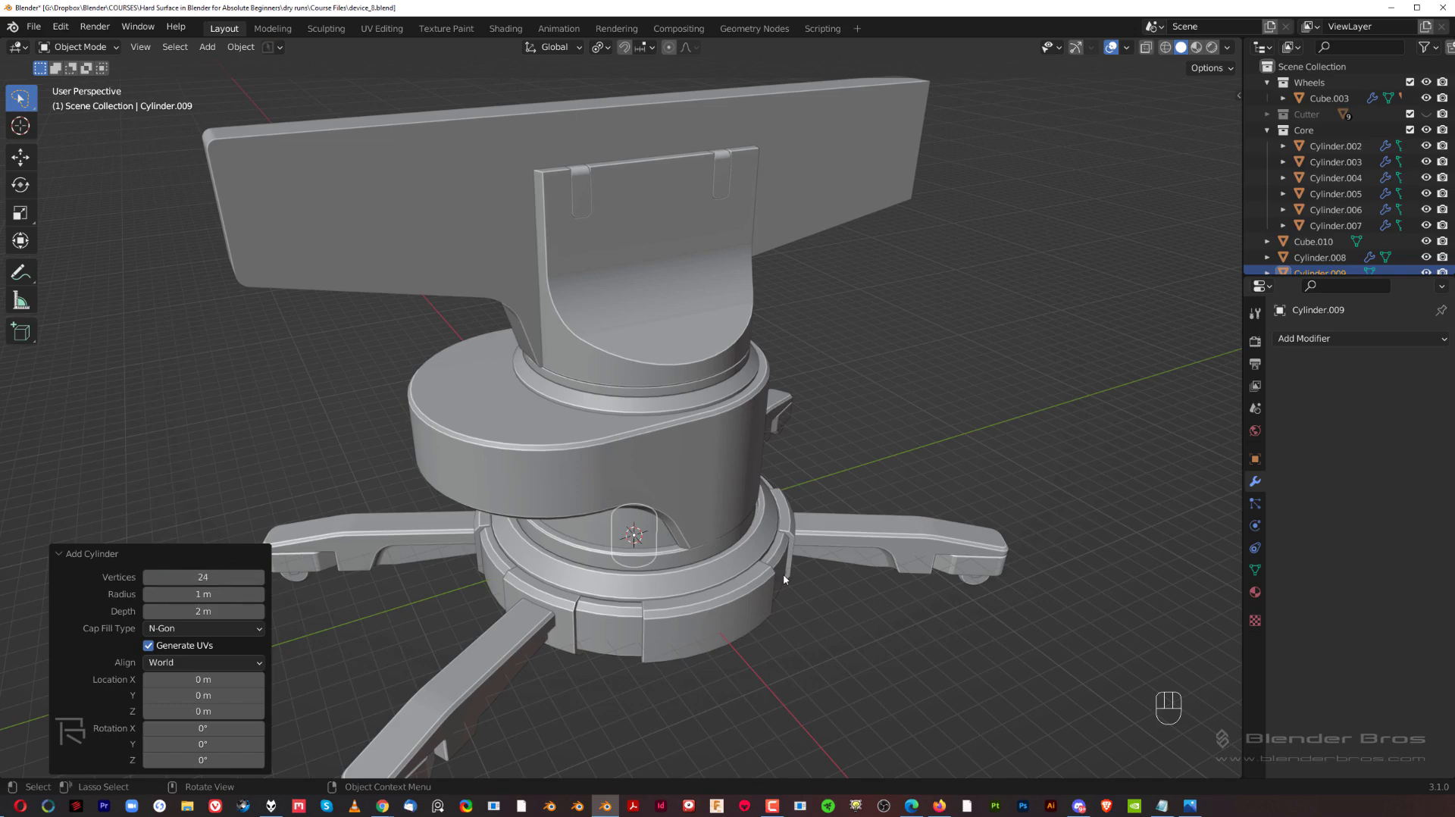
{"action": "key", "text": "g"}
{"action": "key", "text": "z"}
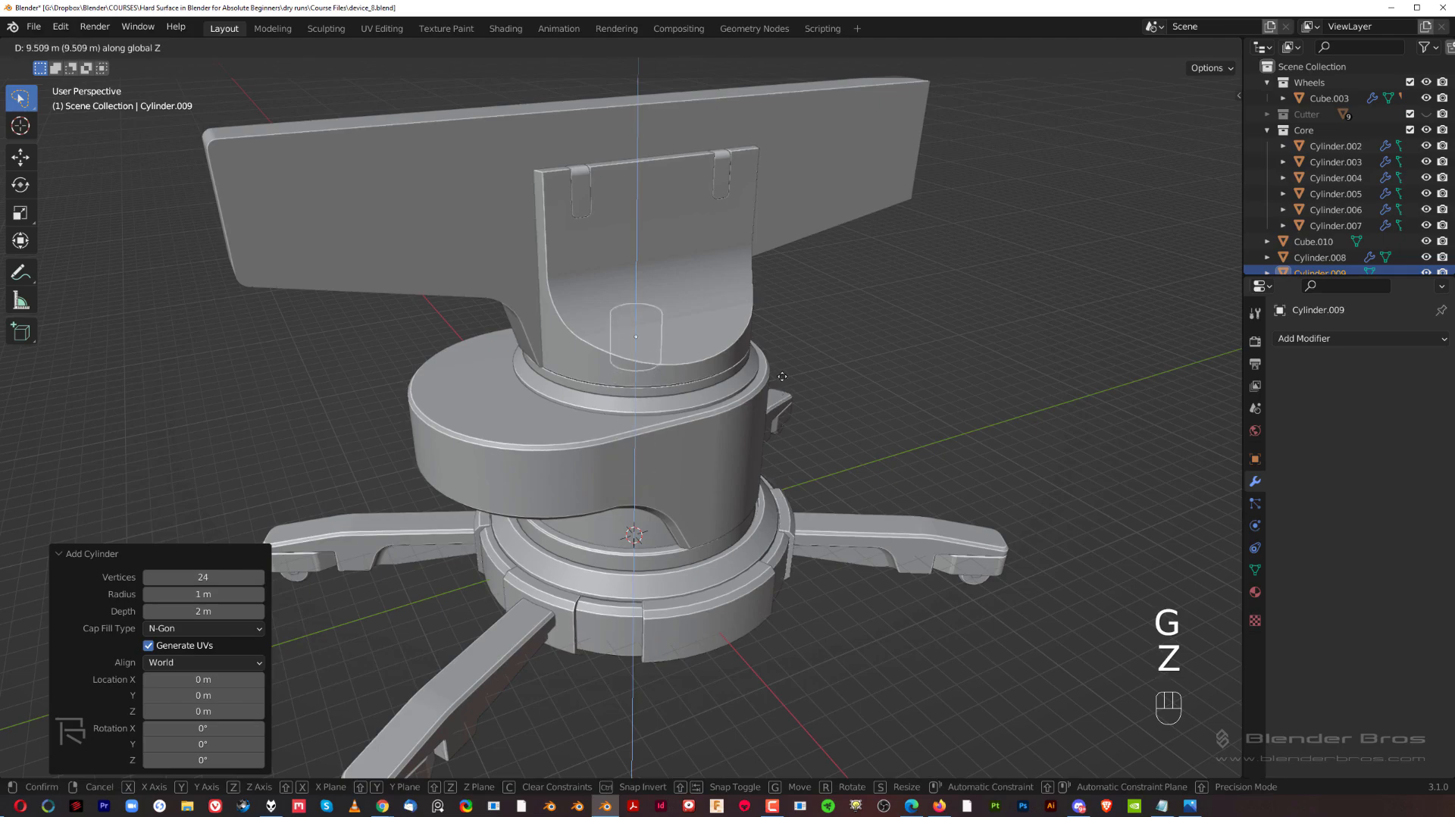
{"action": "left_click", "coordinate": [781, 352]}
- Move the new cylinder about 3.54 m along X onto the ledge in front of the wall
{"action": "key", "text": "g"}
{"action": "middle_click_drag", "start_coordinate": [766, 338], "coordinate": [802, 415]}
{"action": "key", "text": "x"}
{"action": "left_click", "coordinate": [831, 397]}
{"action": "scroll", "coordinate": [831, 397], "scroll_direction": "up", "scroll_amount": 1}
{"action": "scroll", "coordinate": [747, 372], "scroll_direction": "up", "scroll_amount": 4}
- Shade the new cylinder smooth and enable Auto Smooth on its normals
{"action": "right_click", "coordinate": [748, 371]}
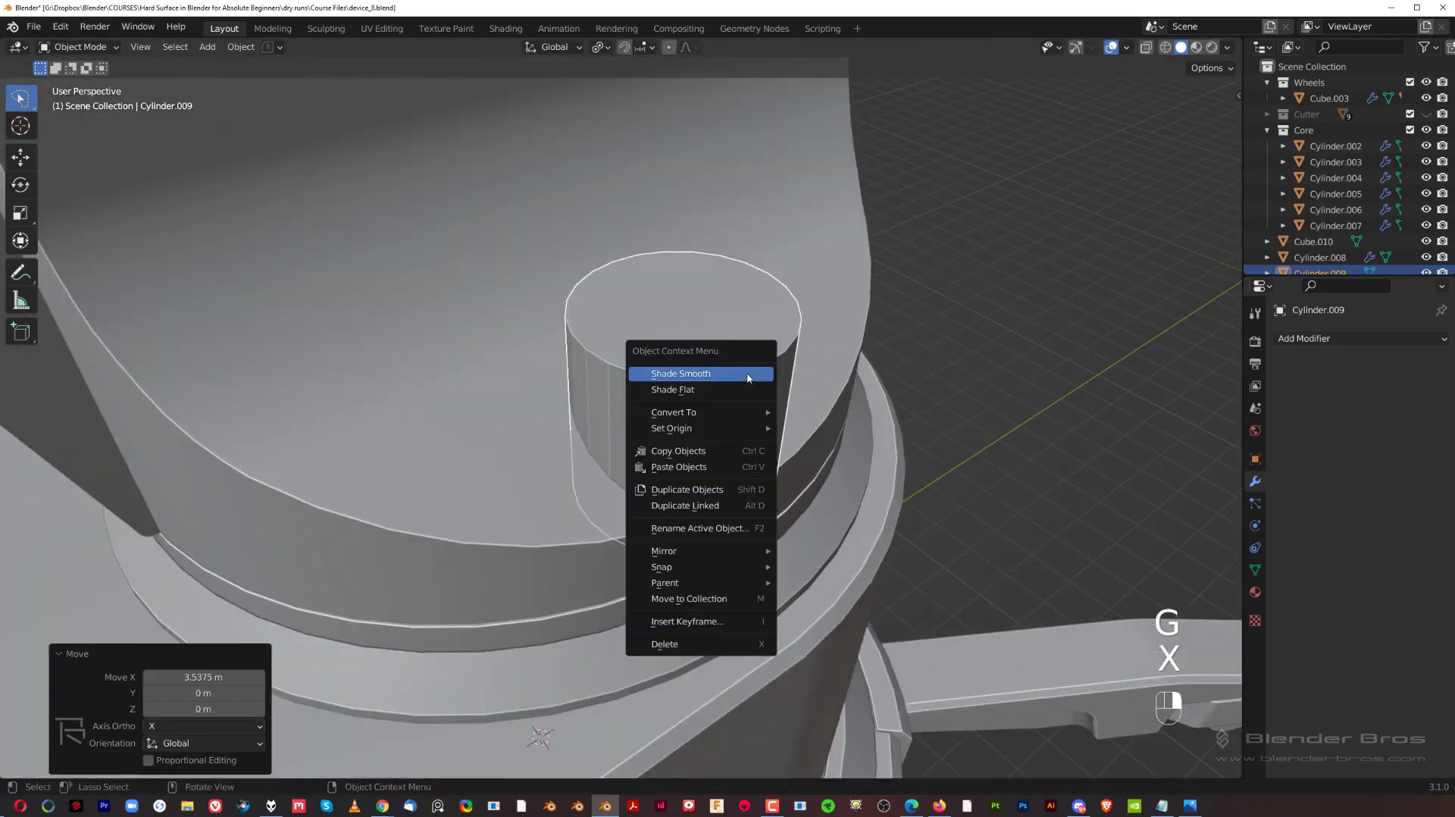
{"action": "left_click", "coordinate": [745, 374]}
{"action": "left_click", "coordinate": [1255, 570]}
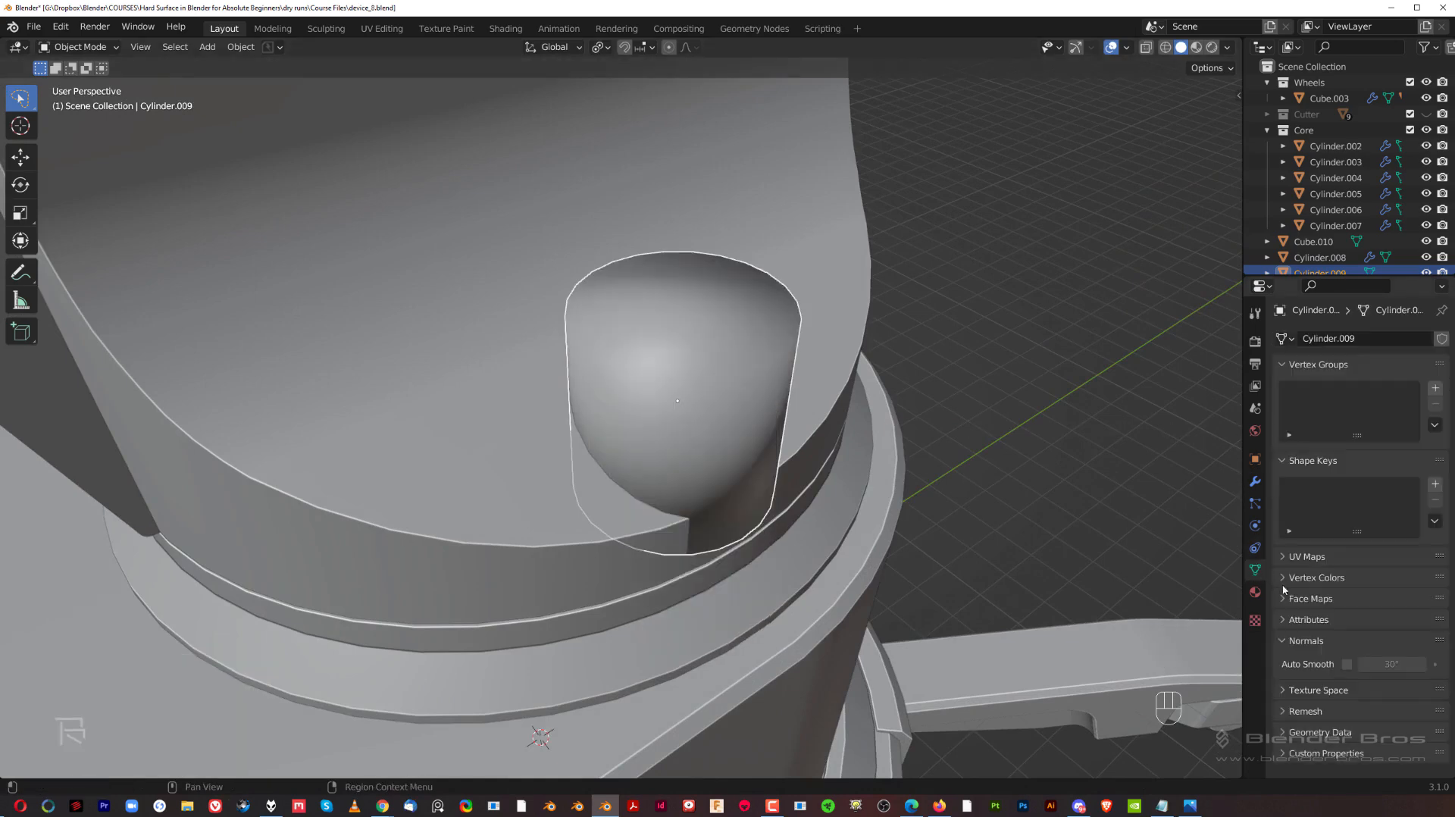
{"action": "left_click", "coordinate": [1348, 666]}
- Scale the cylinder on the ledge down uniformly by a factor of about 0.471
{"action": "scroll", "coordinate": [861, 443], "scroll_direction": "down", "scroll_amount": 3}
{"action": "middle_click_drag", "start_coordinate": [861, 443], "coordinate": [799, 451]}
{"action": "key", "text": "s"}
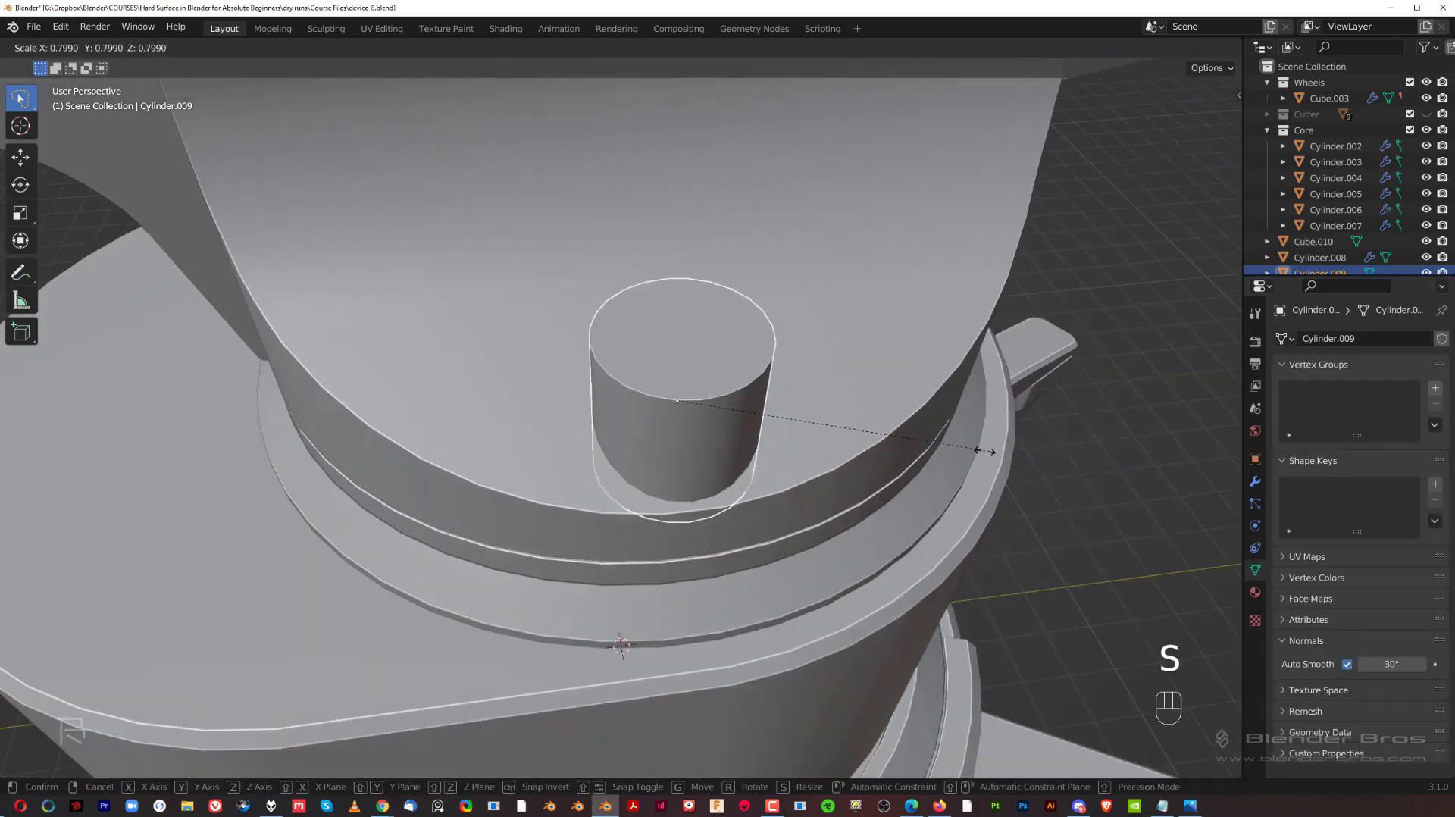
{"action": "left_click", "coordinate": [869, 432]}
- In the top orthographic view, move the cylinder about -0.48 m along X and -1.63 m along Y across the ledge
{"action": "key", "text": "grave"}
{"action": "key", "text": "grave"}
{"action": "left_click", "coordinate": [720, 80]}
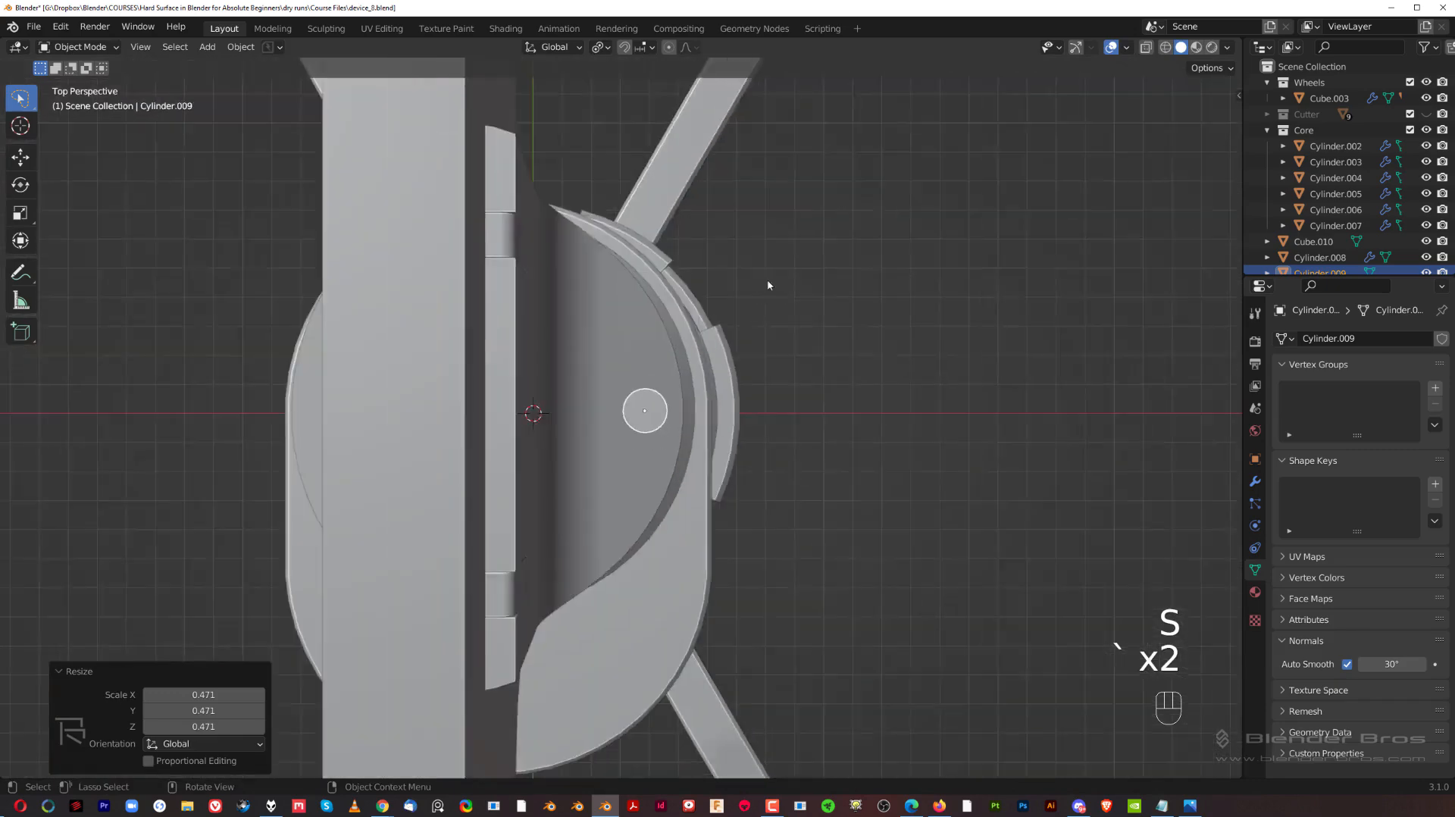
{"action": "key", "text": "KP_5"}
{"action": "scroll", "coordinate": [762, 395], "scroll_direction": "up", "scroll_amount": 3}
{"action": "key", "text": "g"}
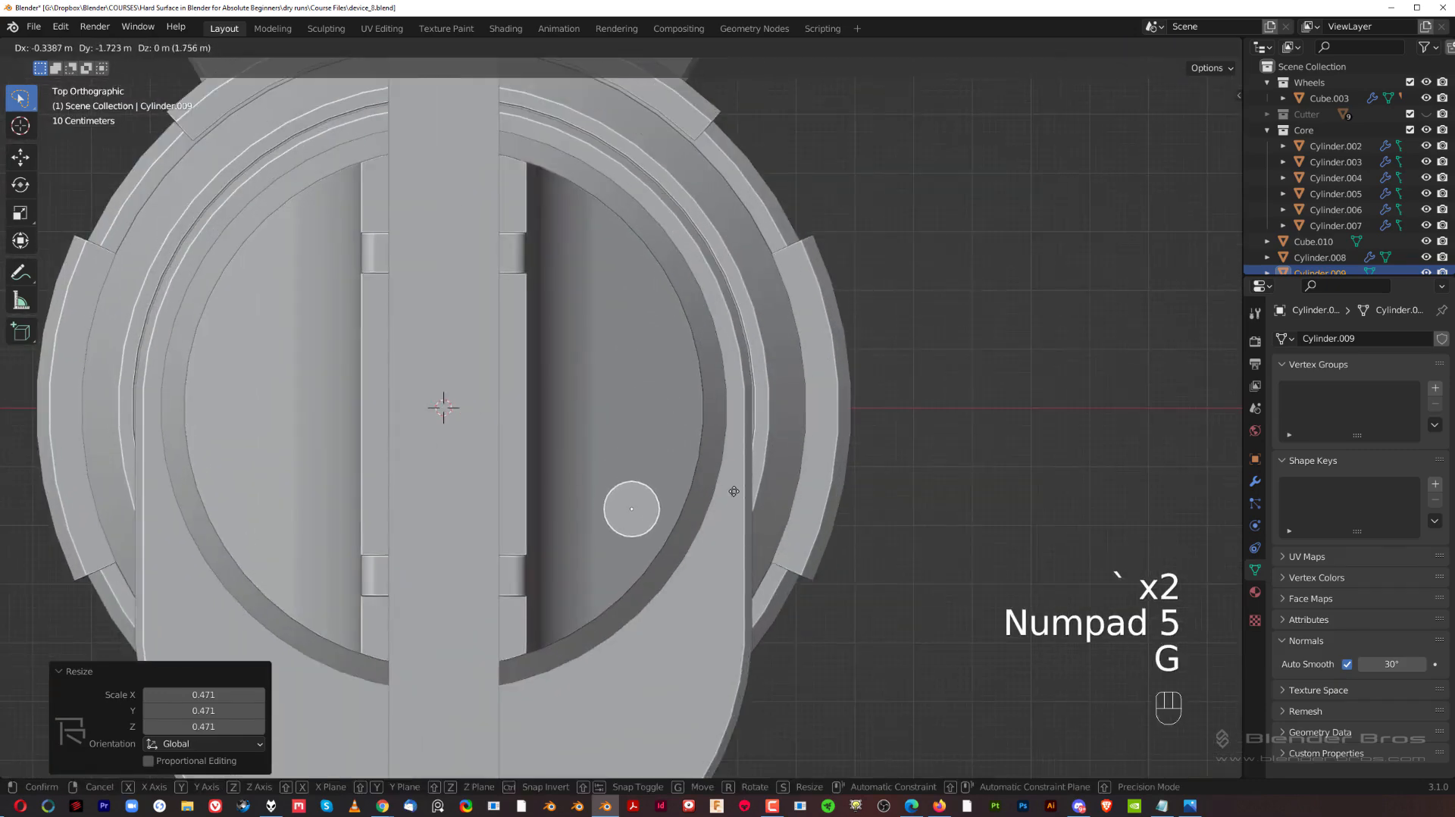
{"action": "left_click", "coordinate": [728, 486]}
- Nudge the cylinder slightly across the ledge in the top view, between the wall's curve and the outer rim
{"action": "scroll", "coordinate": [703, 430], "scroll_direction": "up", "scroll_amount": 1}
{"action": "middle_click_drag", "start_coordinate": [703, 430], "coordinate": [717, 358], "text": "shift"}
{"action": "scroll", "coordinate": [717, 358], "scroll_direction": "up", "scroll_amount": 2}
{"action": "scroll", "coordinate": [711, 386], "scroll_direction": "down", "scroll_amount": 1}
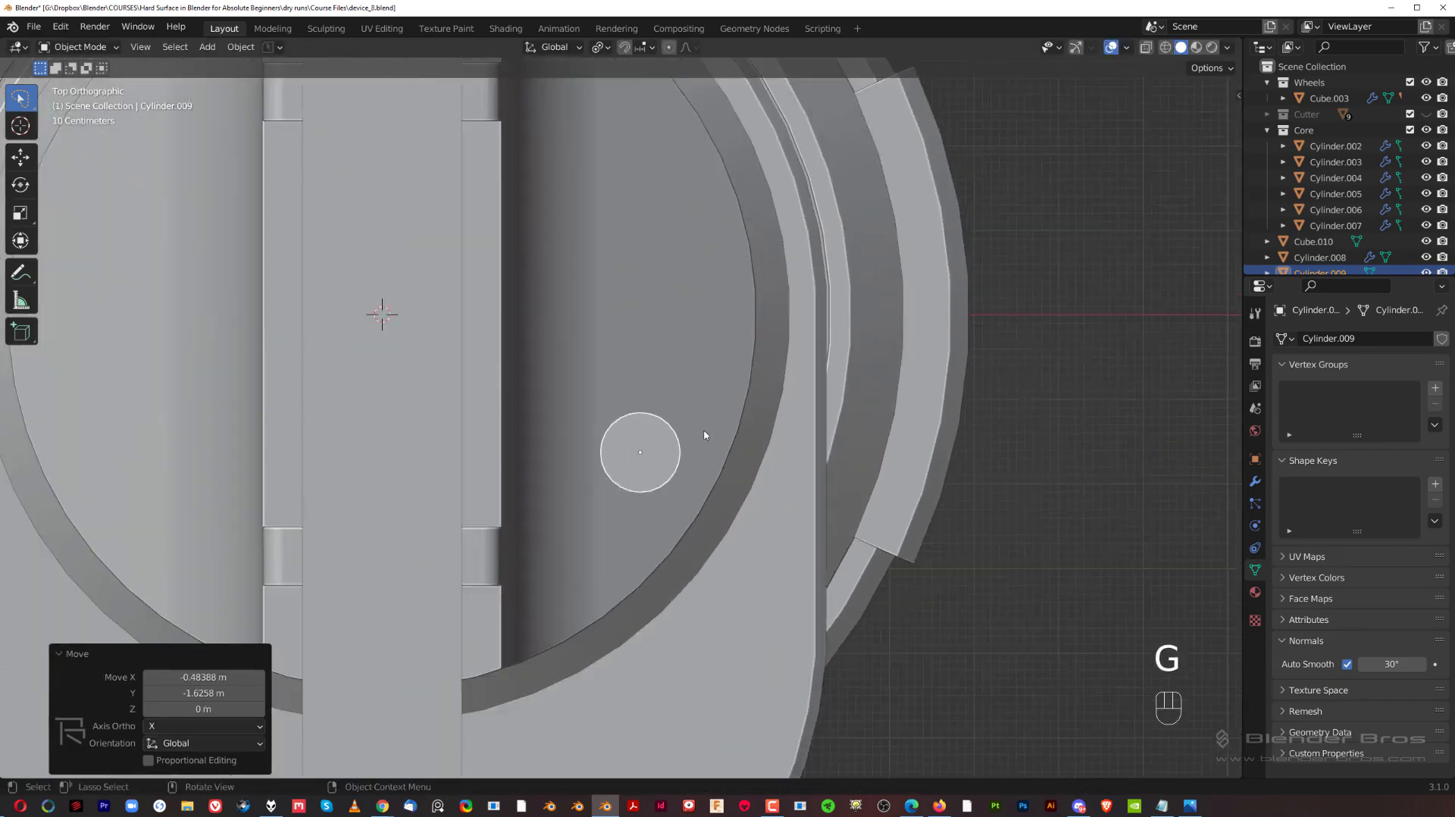
{"action": "scroll", "coordinate": [714, 428], "scroll_direction": "up", "scroll_amount": 2}
{"action": "middle_click_drag", "start_coordinate": [715, 428], "coordinate": [712, 410], "text": "shift"}
{"action": "key", "text": "g"}
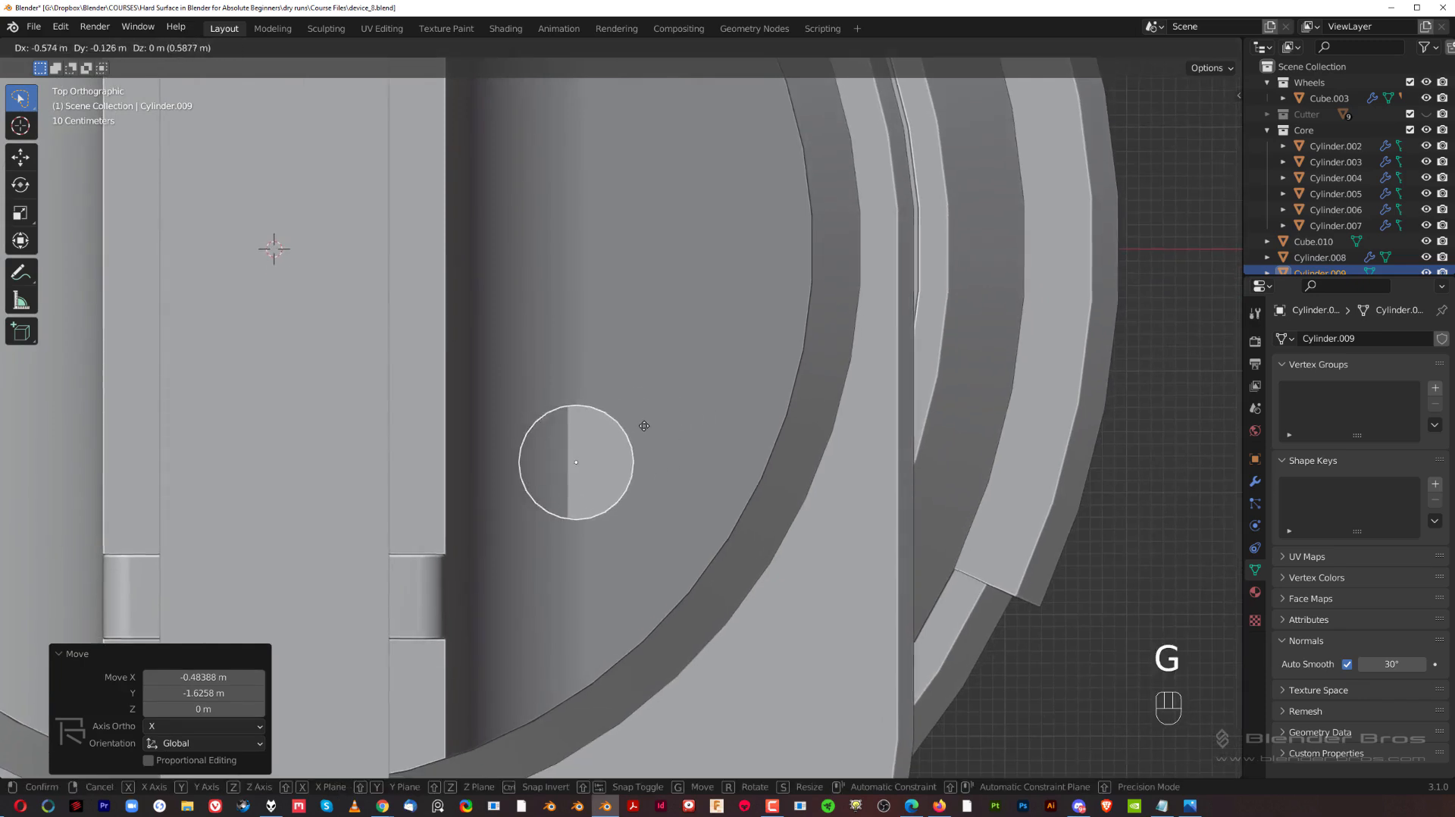
{"action": "key", "text": "Escape"}
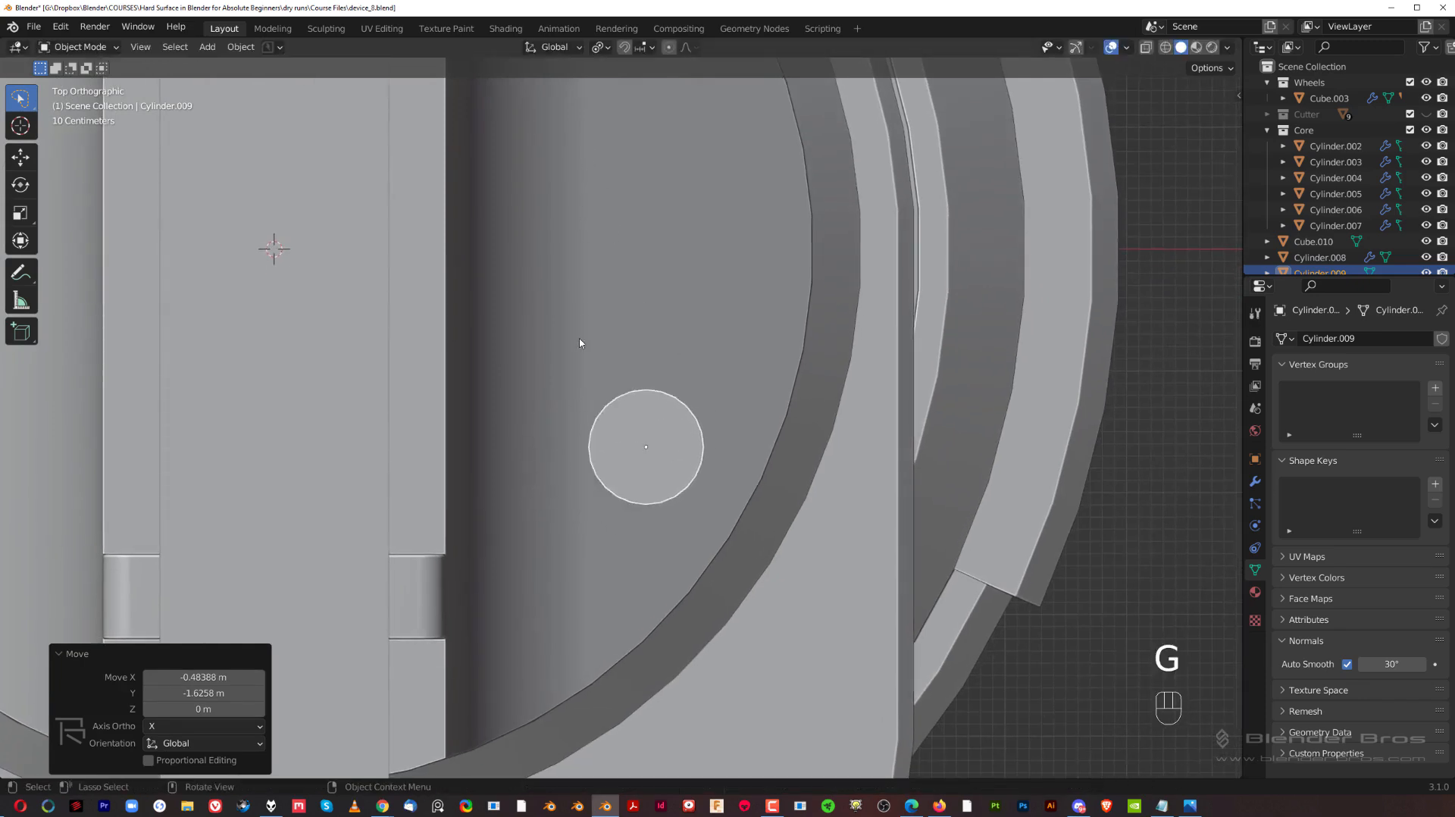
{"action": "key", "text": "g"}
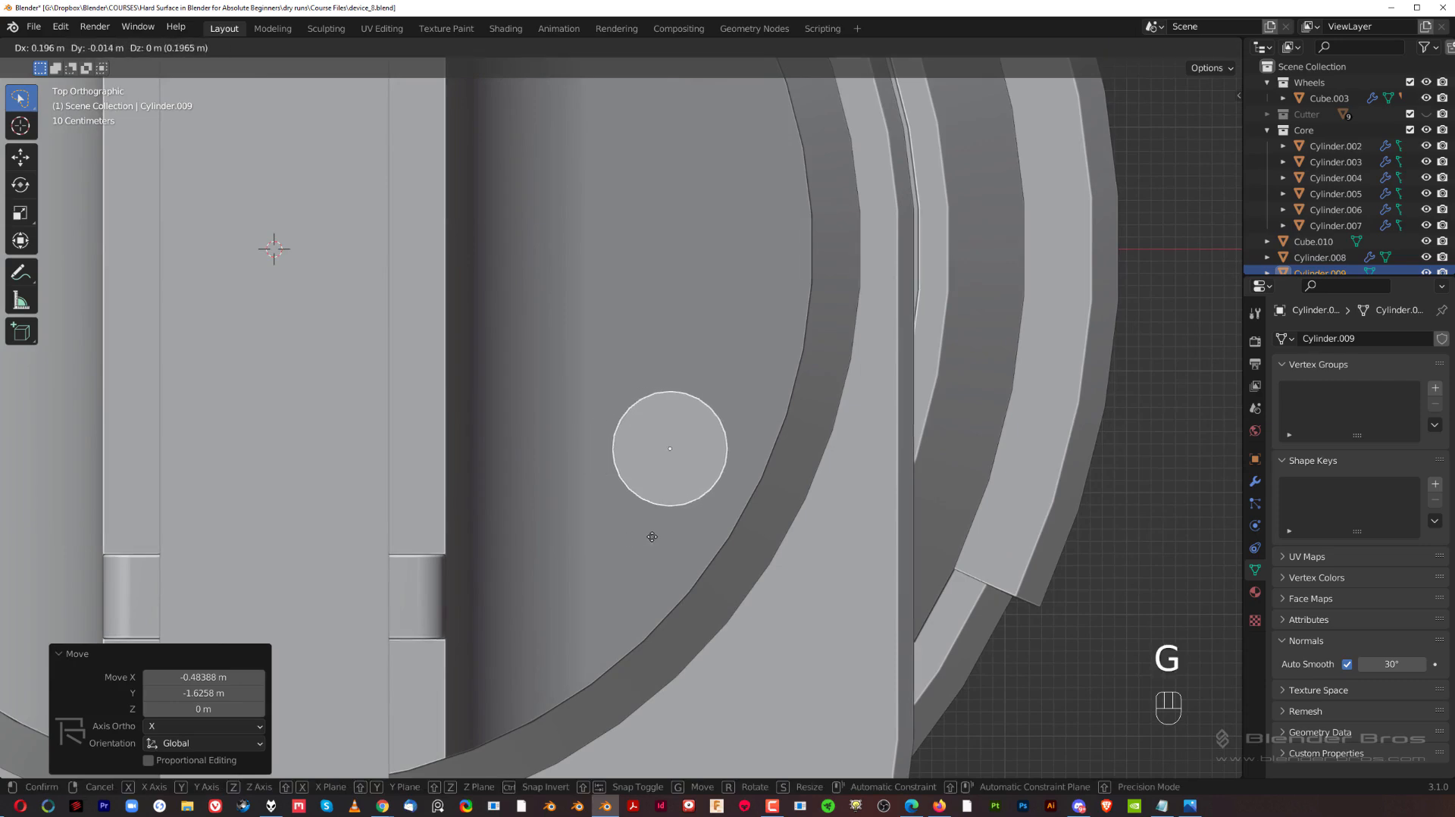
{"action": "left_click", "coordinate": [663, 529], "text": "shift"}
- Examine the flat ledge face around the cylinder in the wall body's edit mode from a perspective view
{"action": "scroll", "coordinate": [728, 523], "scroll_direction": "up", "scroll_amount": 2}
{"action": "middle_click_drag", "start_coordinate": [799, 514], "coordinate": [768, 496]}
{"action": "scroll", "coordinate": [692, 345], "scroll_direction": "down", "scroll_amount": 5}
{"action": "key", "text": "KP_5"}
{"action": "scroll", "coordinate": [675, 389], "scroll_direction": "up", "scroll_amount": 1}
{"action": "scroll", "coordinate": [731, 392], "scroll_direction": "up", "scroll_amount": 2}
{"action": "key", "text": "Tab"}
{"action": "key", "text": "Tab"}
{"action": "left_click", "coordinate": [780, 318]}
{"action": "key", "text": "Tab"}
{"action": "scroll", "coordinate": [779, 321], "scroll_direction": "down", "scroll_amount": 1}
{"action": "middle_click_drag", "start_coordinate": [780, 321], "coordinate": [767, 269]}
{"action": "key", "text": "Tab"}
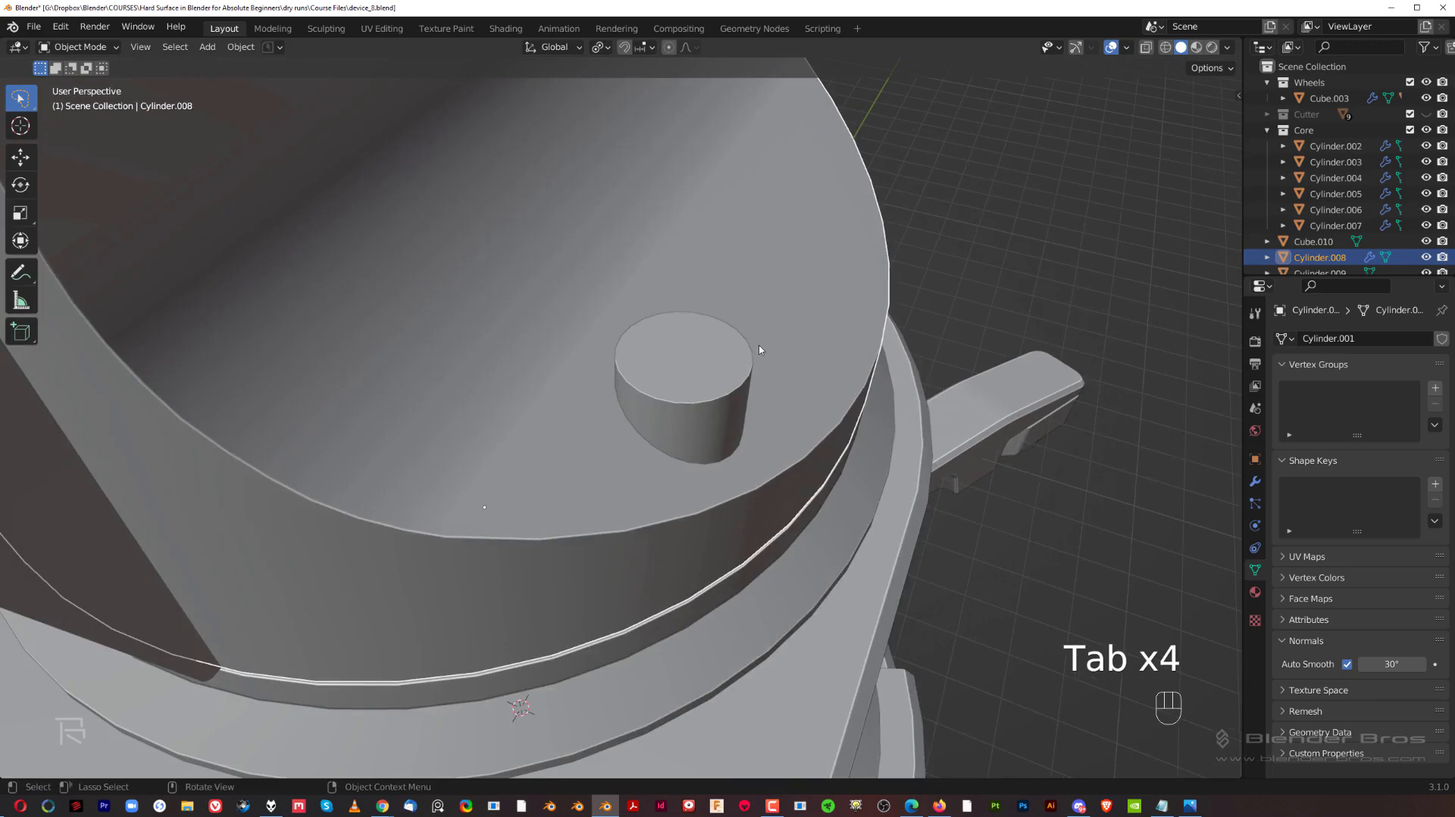
{"action": "key", "text": "Tab"}
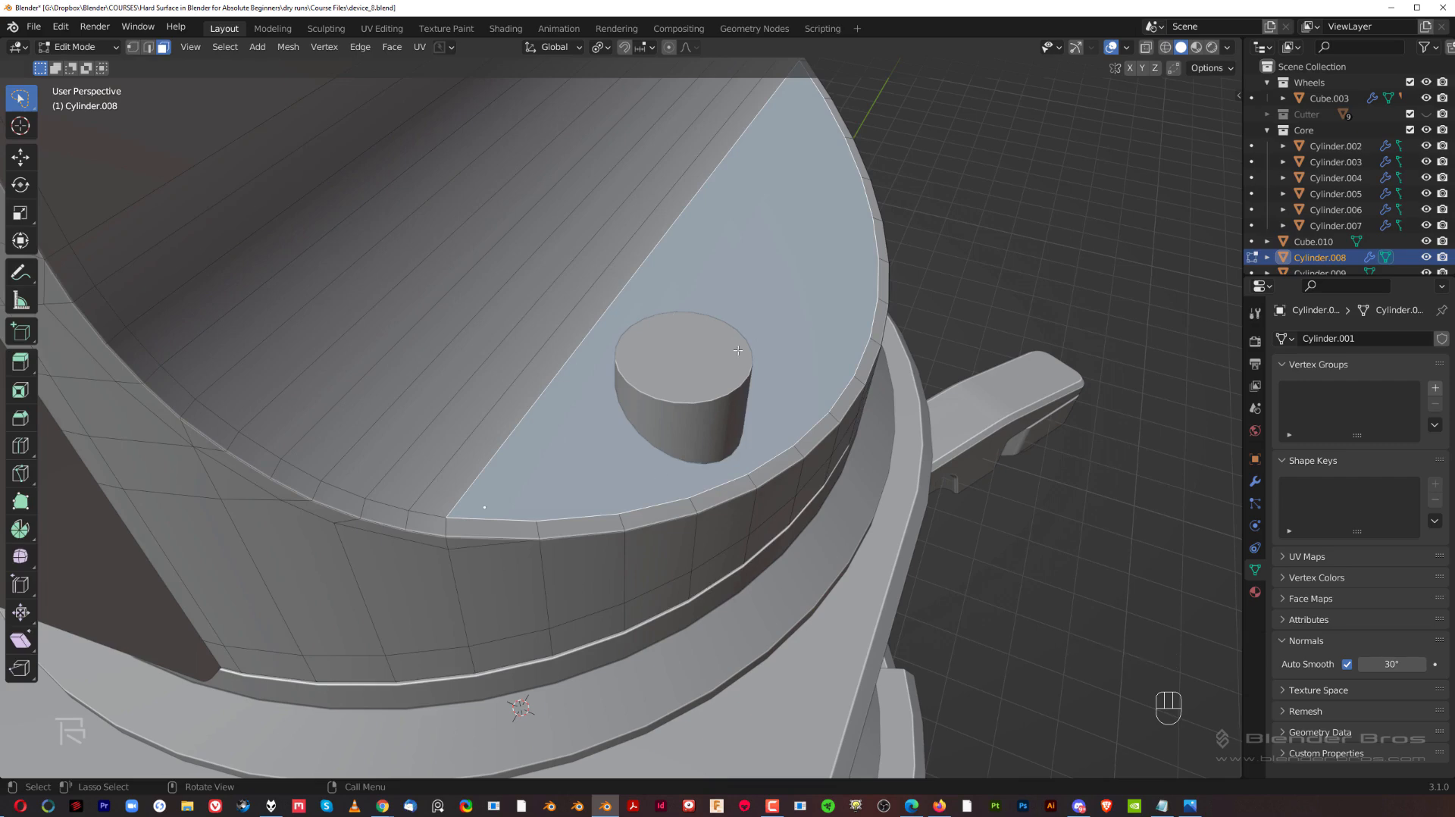
{"action": "middle_click_drag", "start_coordinate": [737, 341], "coordinate": [680, 334], "text": "shift"}
{"action": "scroll", "coordinate": [713, 402], "scroll_direction": "up", "scroll_amount": 2}
{"action": "key", "text": "Tab"}
- Nudge the cylinder about -0.13 m in X, -0.11 m in Y and -0.04 m in Z, and apply its scale
{"action": "left_click", "coordinate": [680, 369]}
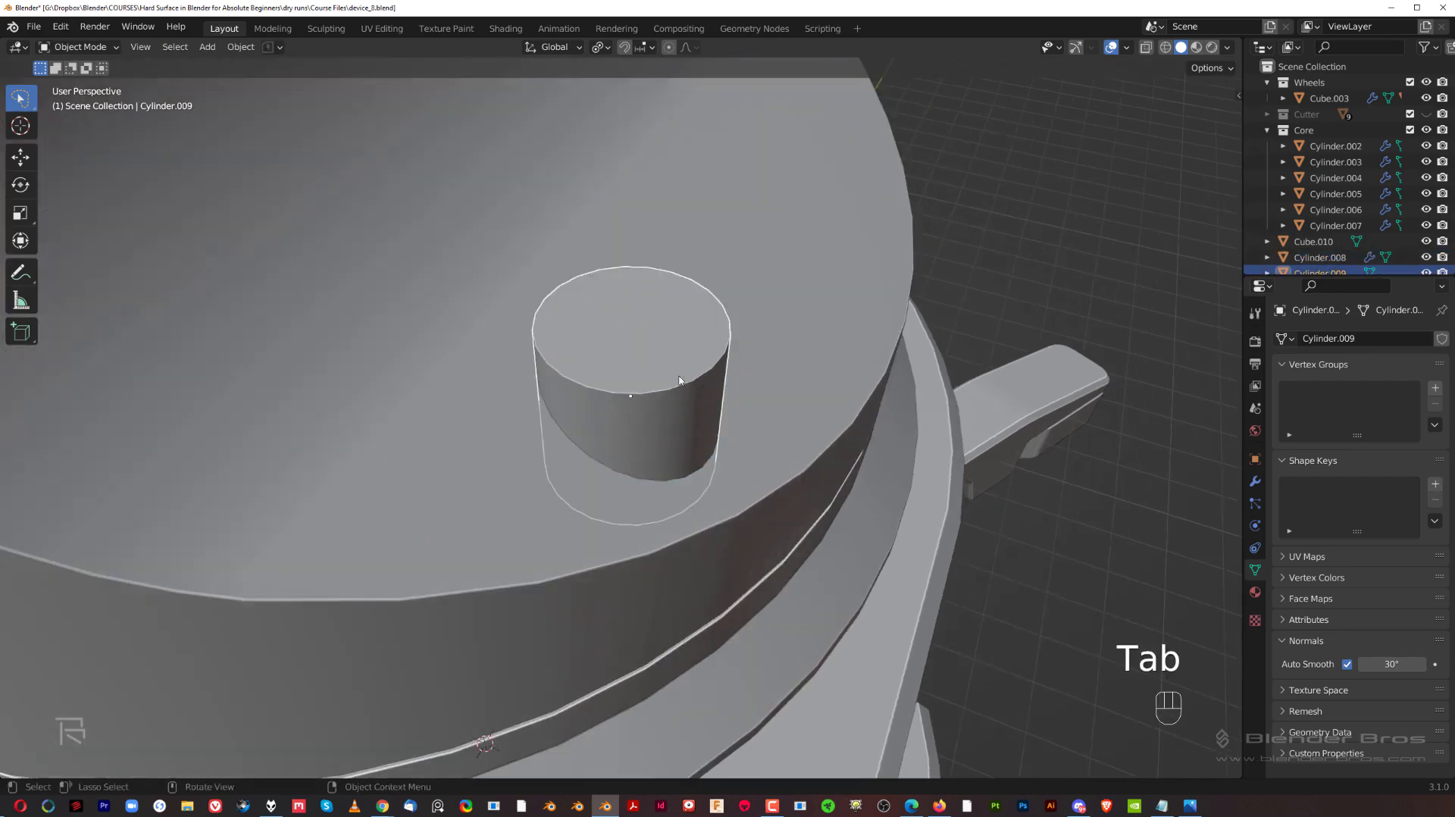
{"action": "key", "text": "g"}
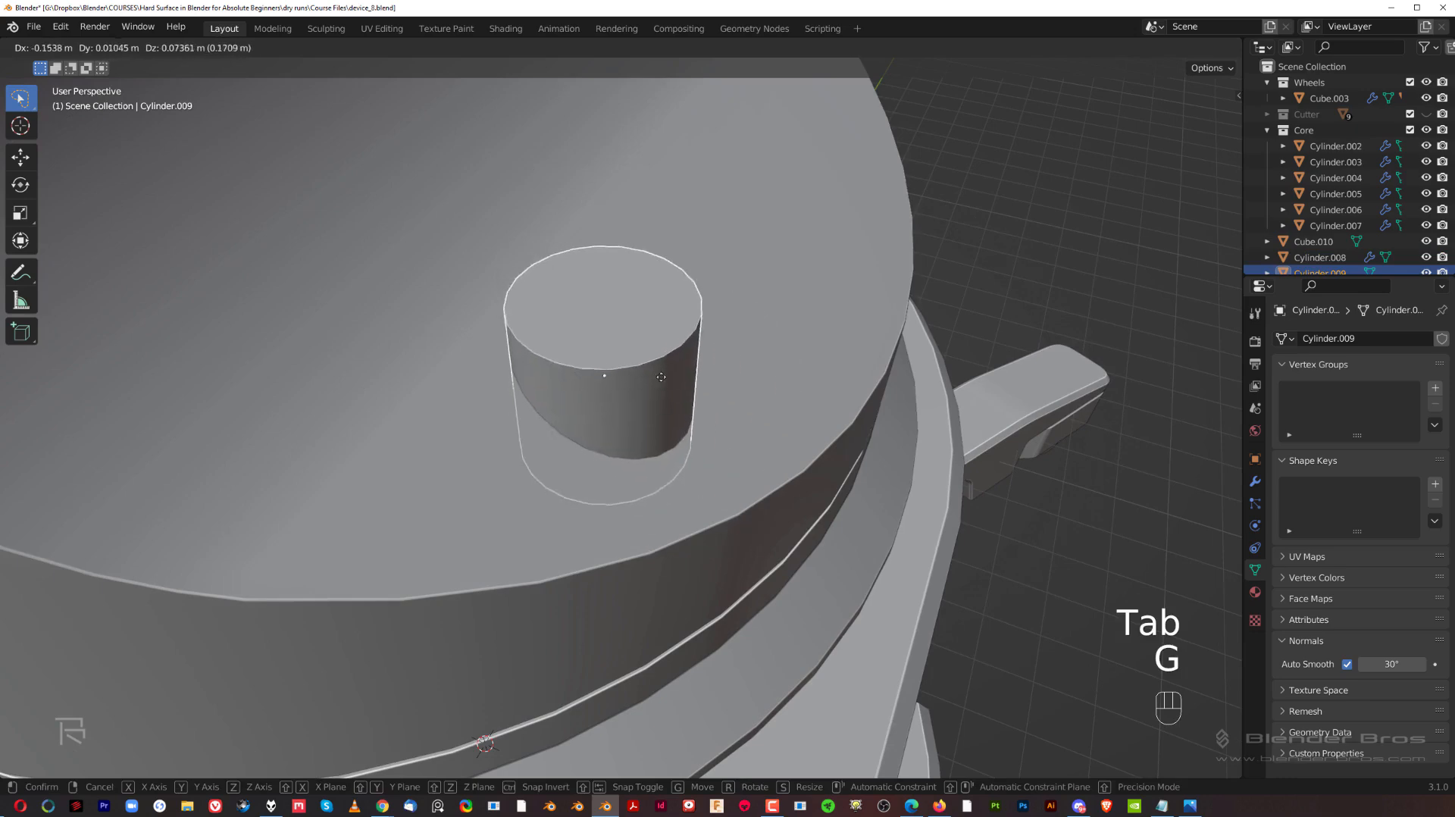
{"action": "left_click", "coordinate": [655, 407]}
{"action": "scroll", "coordinate": [711, 393], "scroll_direction": "down", "scroll_amount": 3}
{"action": "middle_click_drag", "start_coordinate": [711, 394], "coordinate": [741, 367]}
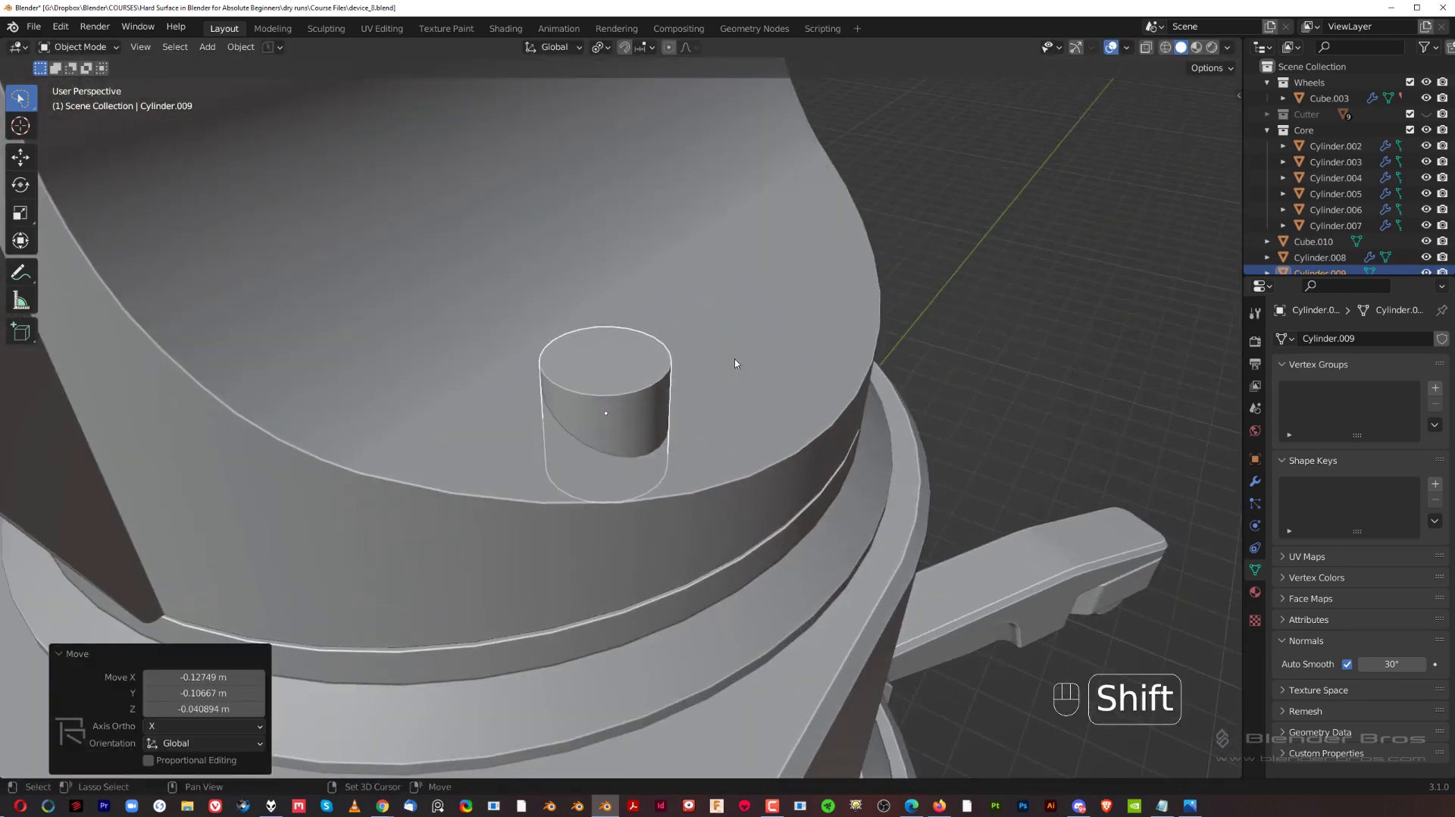
{"action": "key", "text": "ctrl+a"}
{"action": "left_click", "coordinate": [682, 365]}
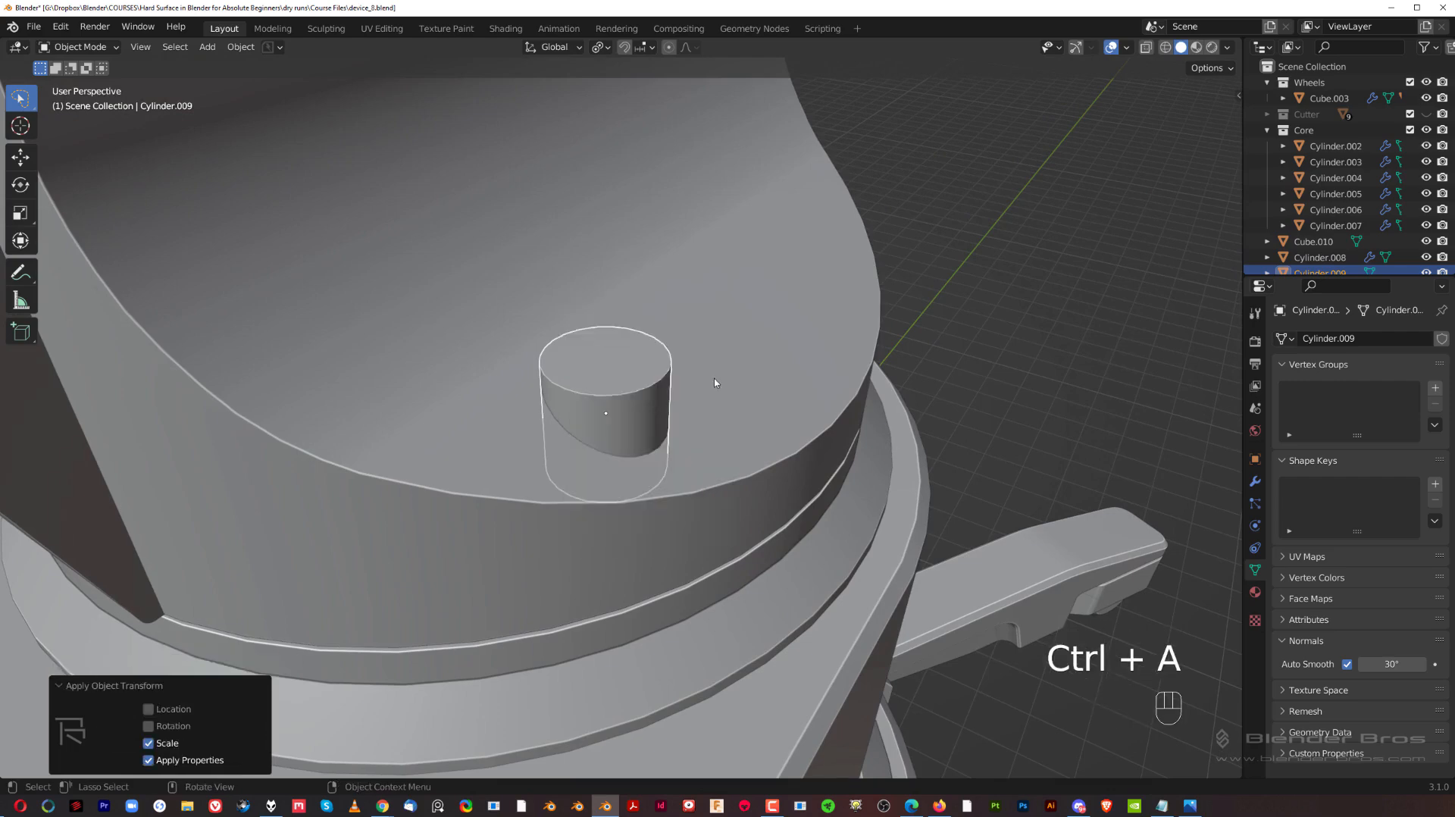
- Subtract the small cylinder from the wall body with a Bool Tool Difference brush
{"action": "right_click", "coordinate": [661, 391]}
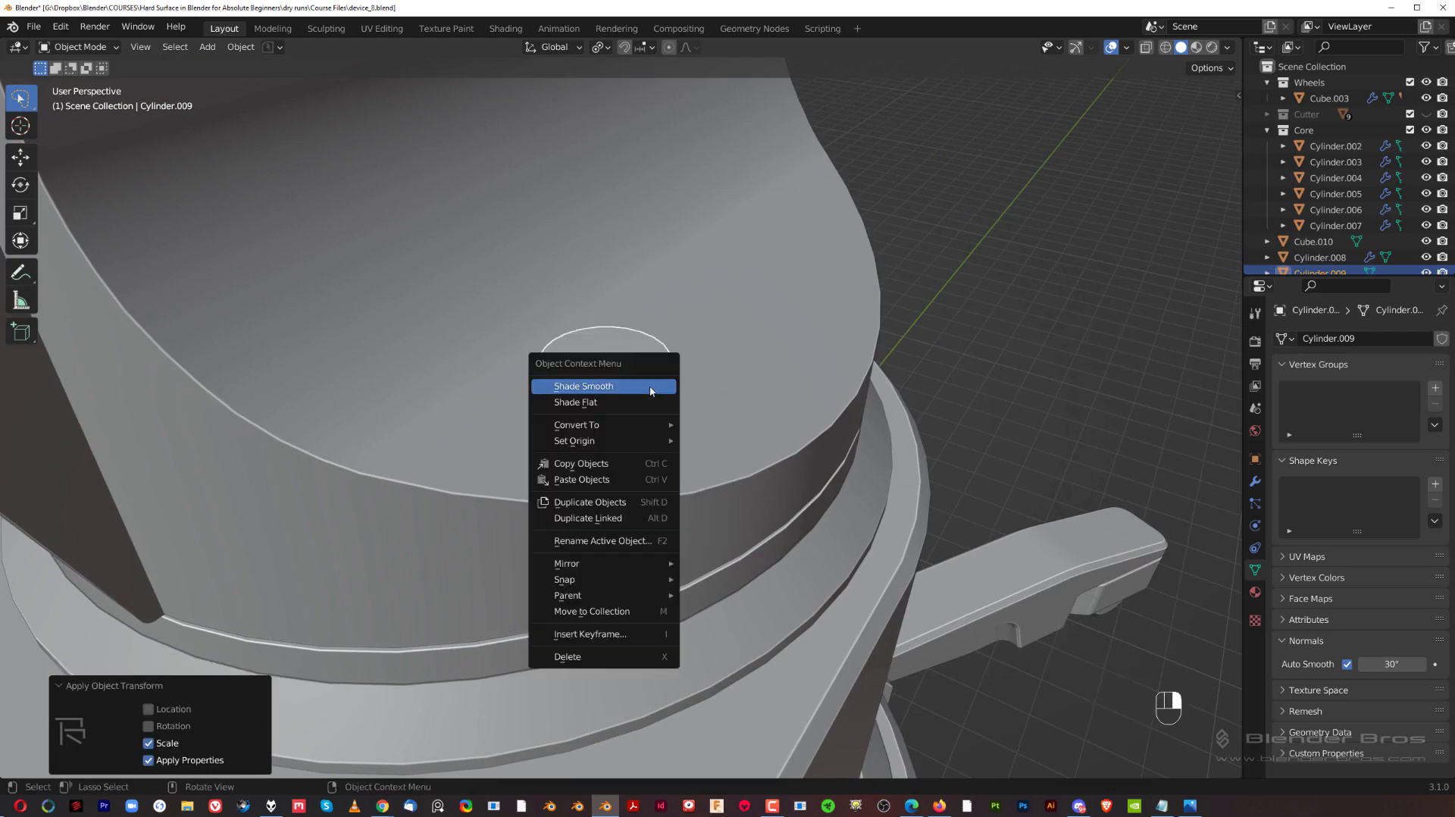
{"action": "left_click", "coordinate": [650, 391]}
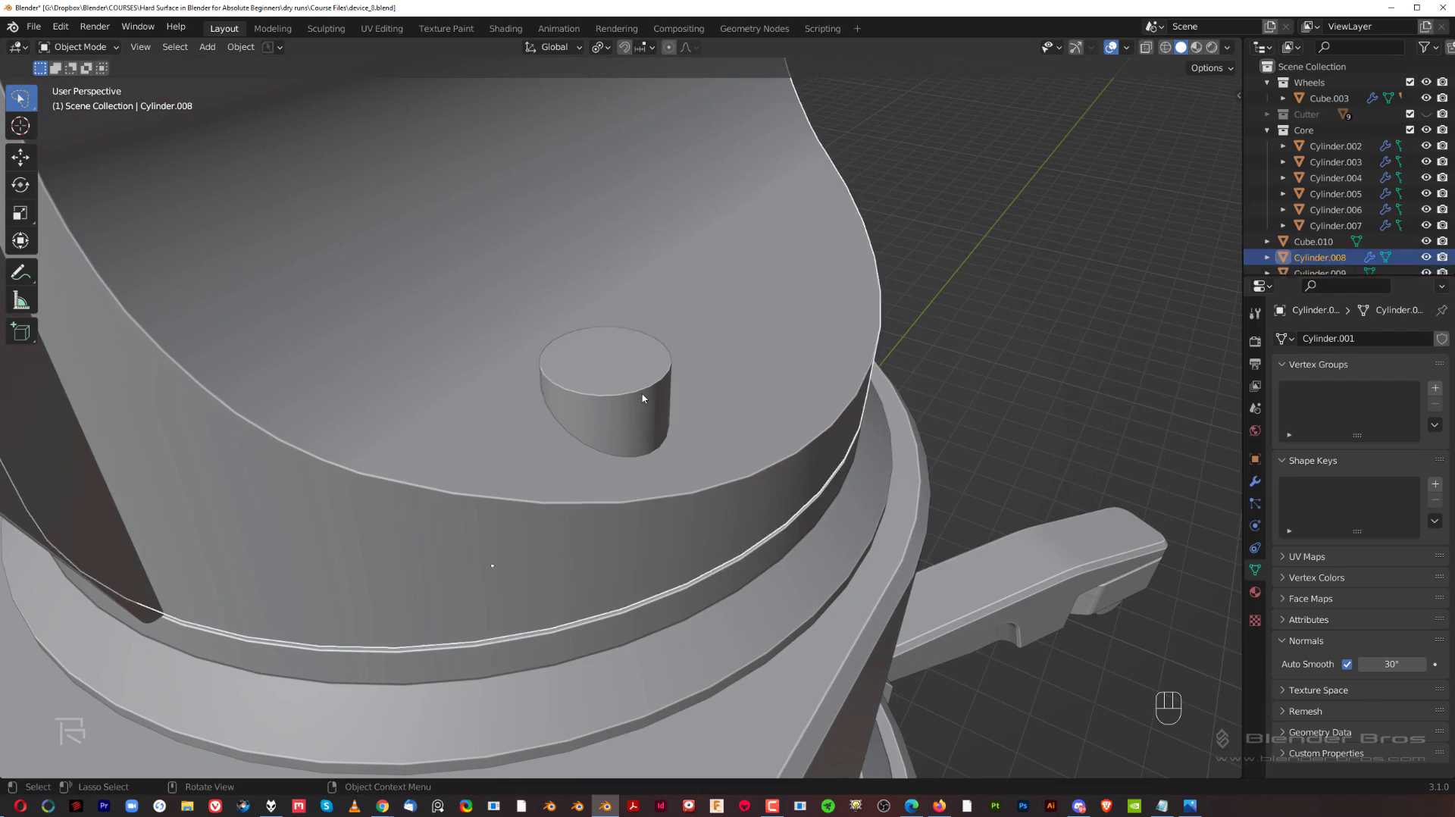
{"action": "left_click", "coordinate": [750, 353], "text": "shift"}
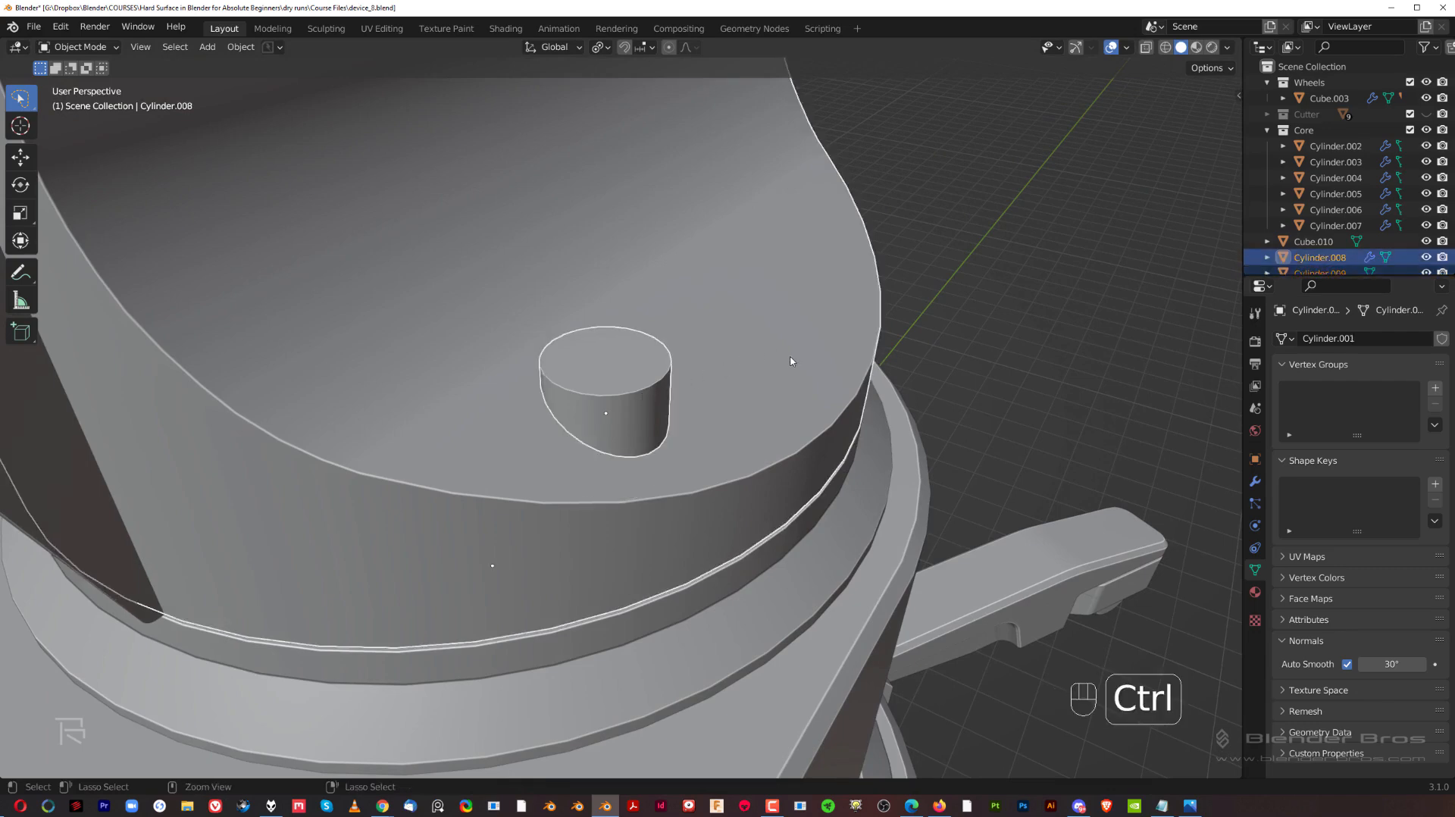
{"action": "key", "text": "ctrl+KP_Subtract"}
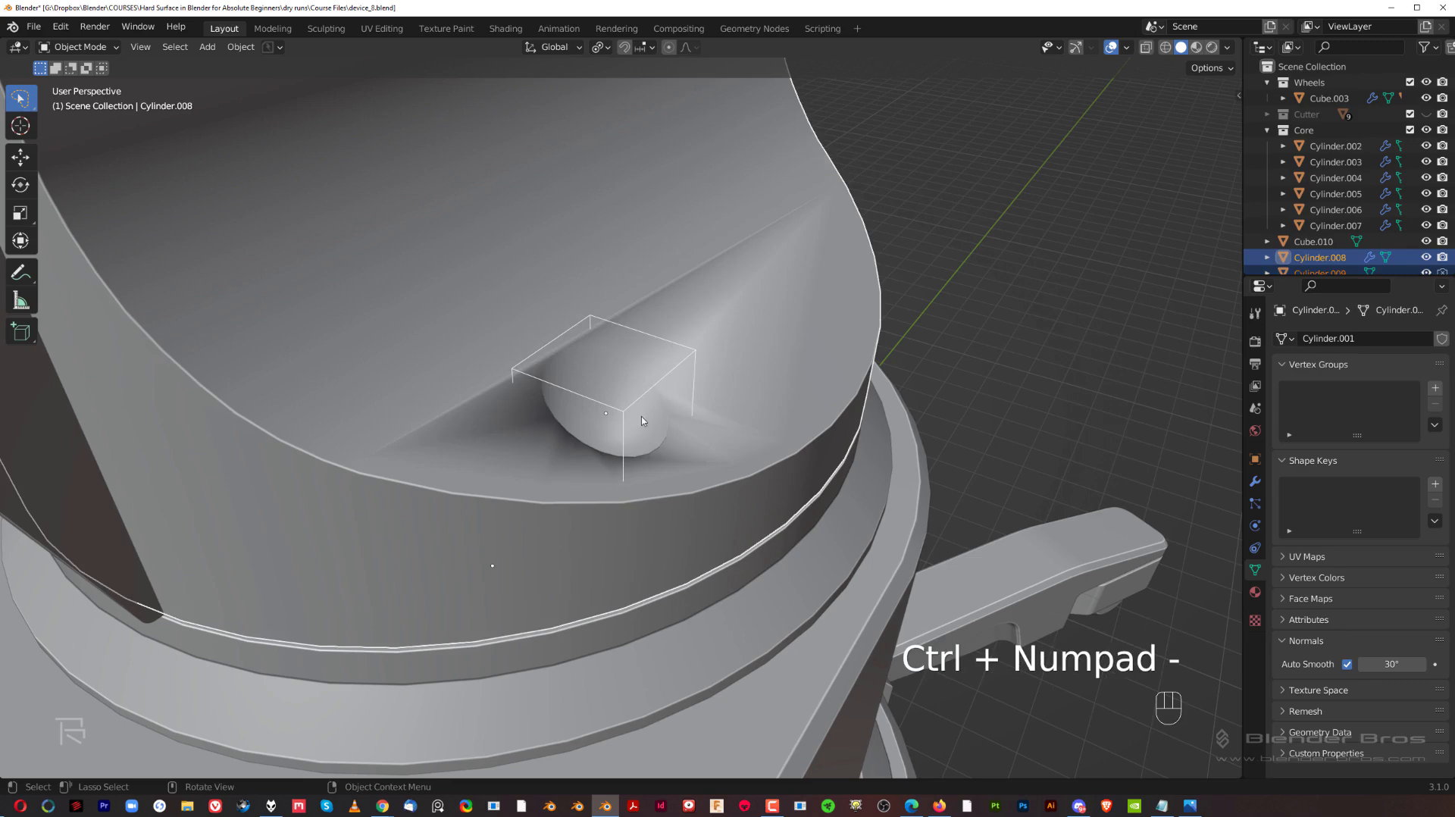
- Move the wall body's new Difference Boolean above the Bevel modifier to the start of the modifier stack
{"action": "left_click", "coordinate": [730, 424]}
{"action": "left_click", "coordinate": [806, 415]}
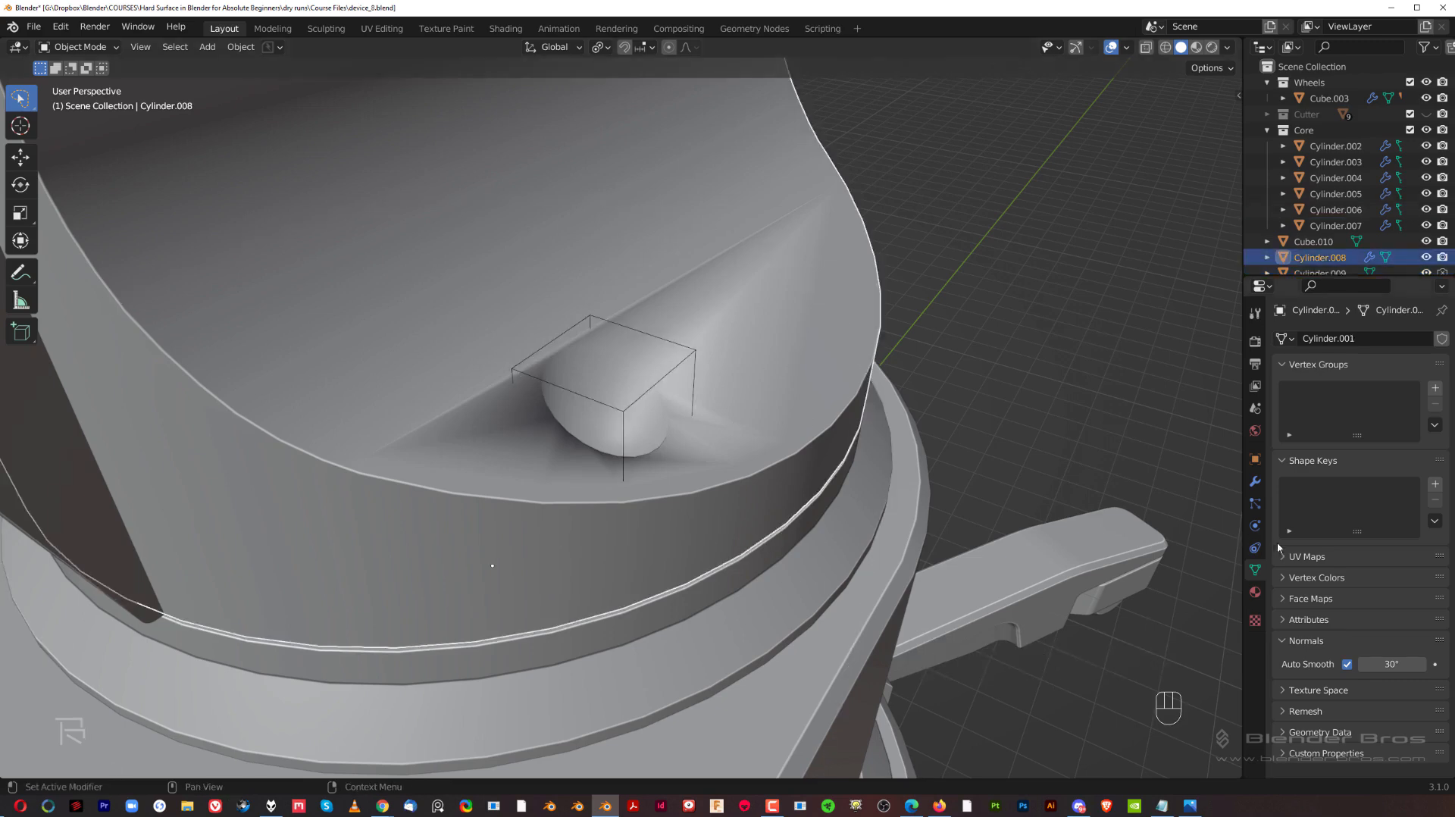
{"action": "left_click", "coordinate": [1254, 482]}
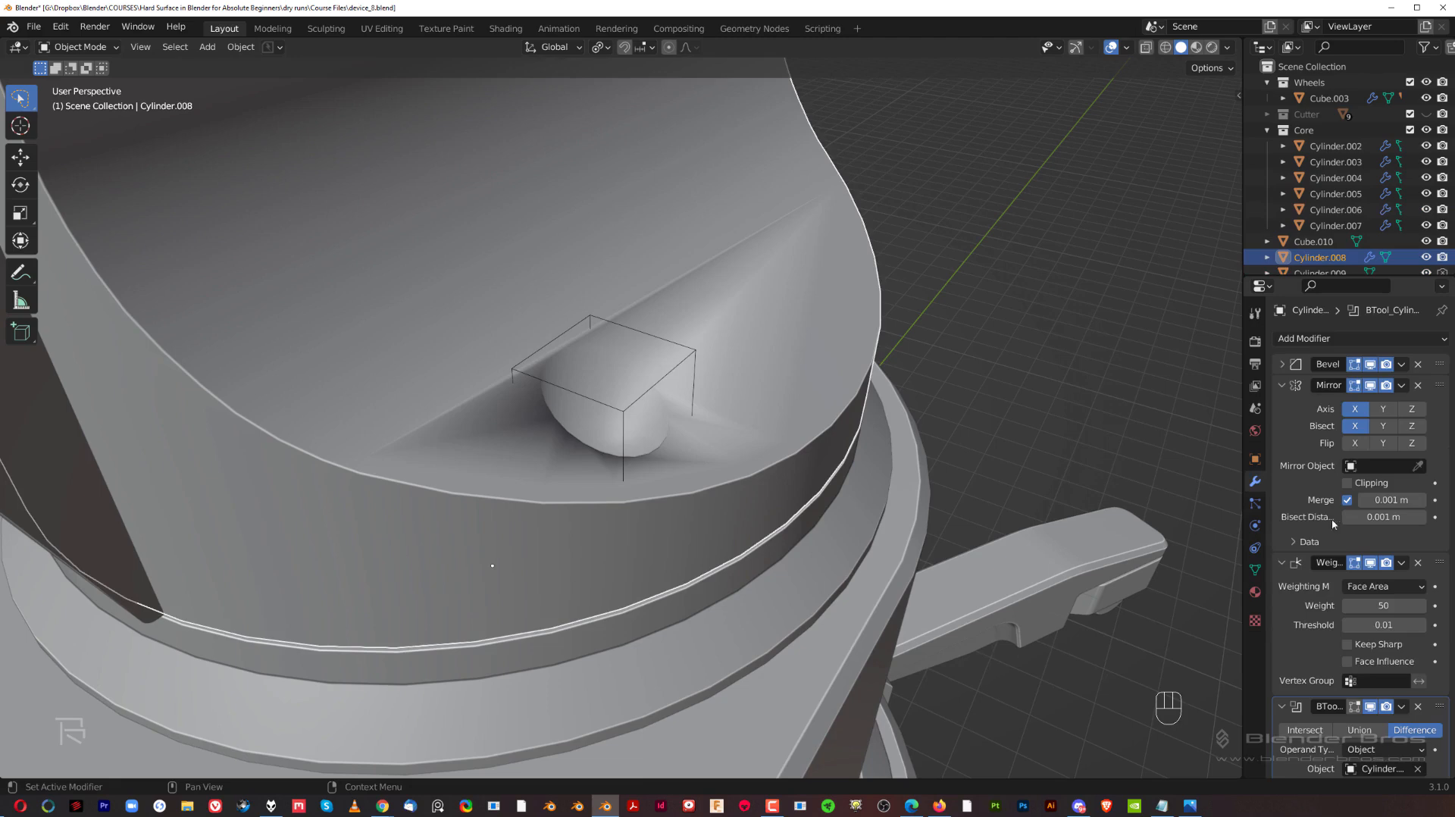
{"action": "left_click_drag", "start_coordinate": [1436, 712], "coordinate": [1420, 365]}
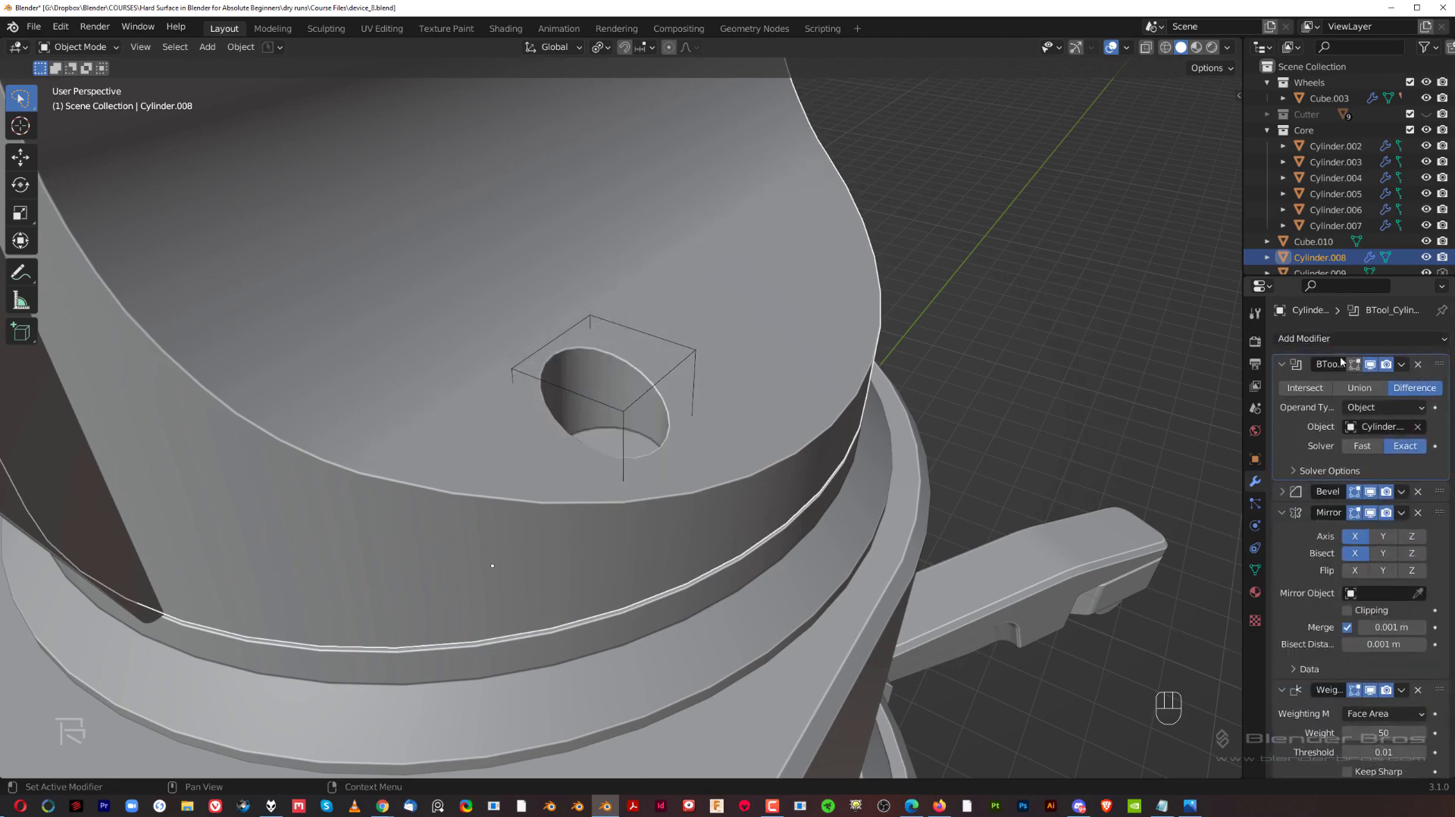
{"action": "middle_click_drag", "start_coordinate": [667, 425], "coordinate": [683, 379]}
{"action": "scroll", "coordinate": [683, 379], "scroll_direction": "up", "scroll_amount": 3}
{"action": "scroll", "coordinate": [448, 438], "scroll_direction": "down", "scroll_amount": 1}
{"action": "middle_click_drag", "start_coordinate": [447, 438], "coordinate": [691, 360], "text": "shift"}
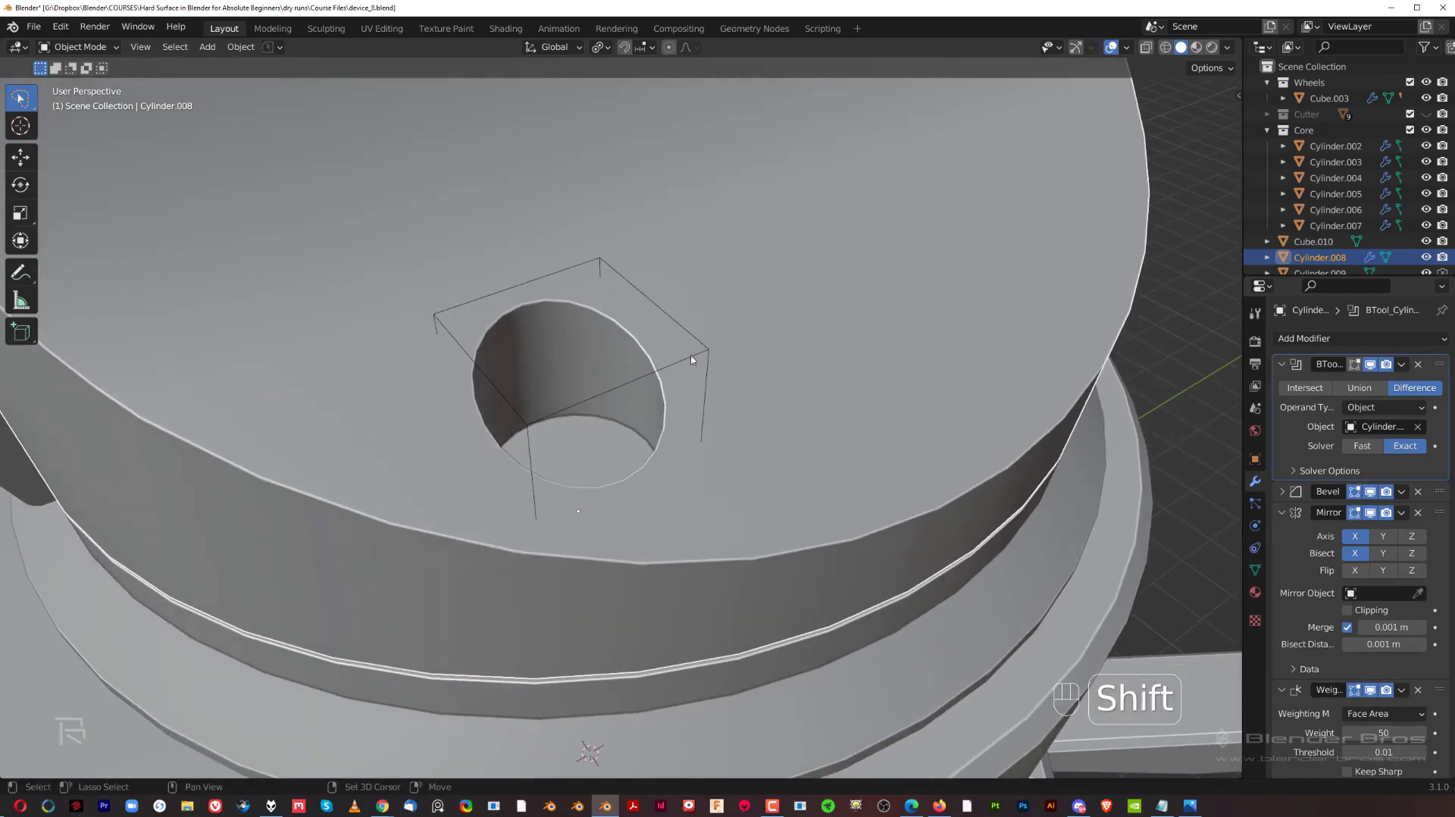
- Add a Solidify modifier to the cylinder cutter and set its thickness to 0.08 m
{"action": "left_click", "coordinate": [707, 349]}
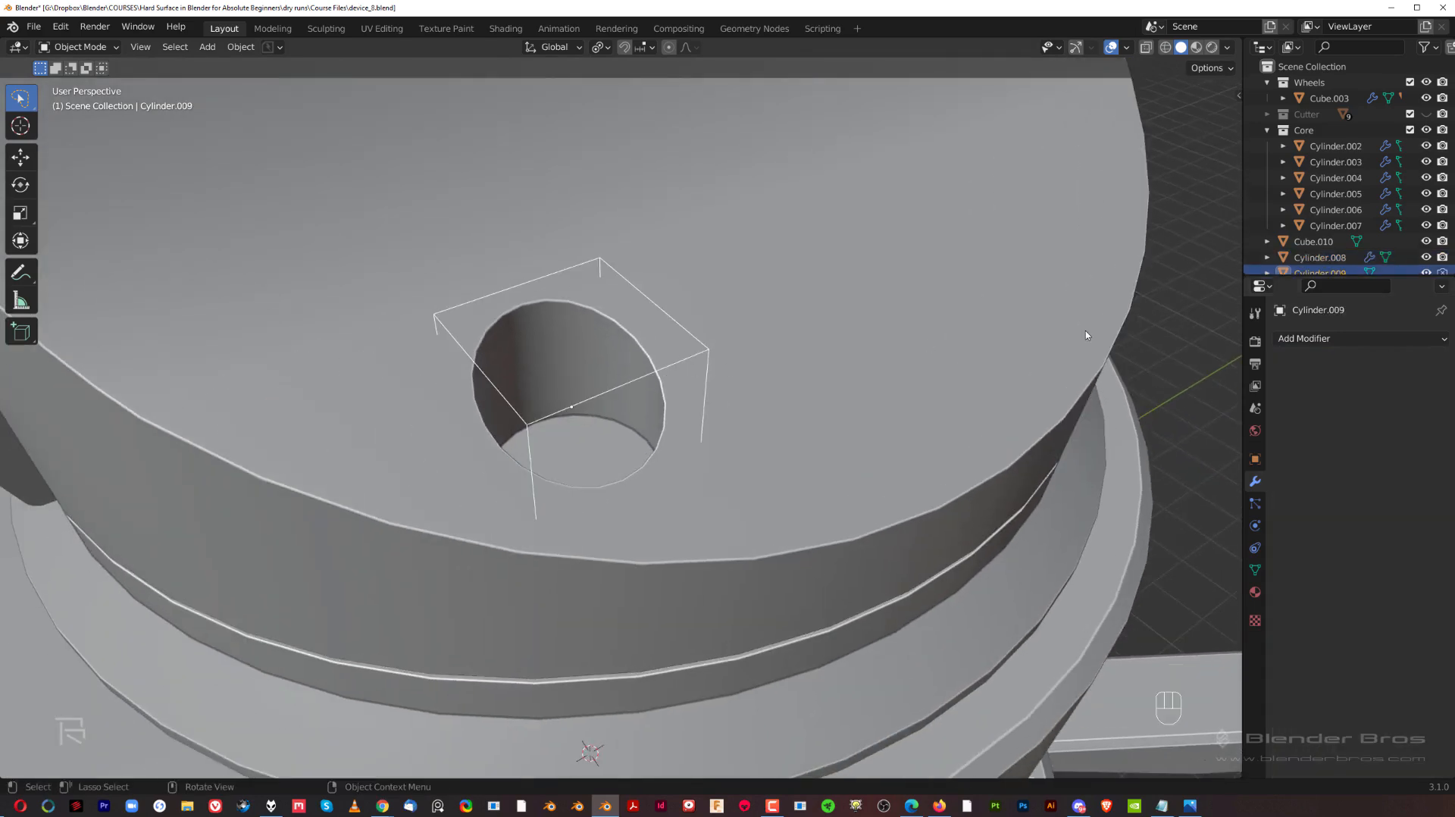
{"action": "left_click", "coordinate": [1361, 338]}
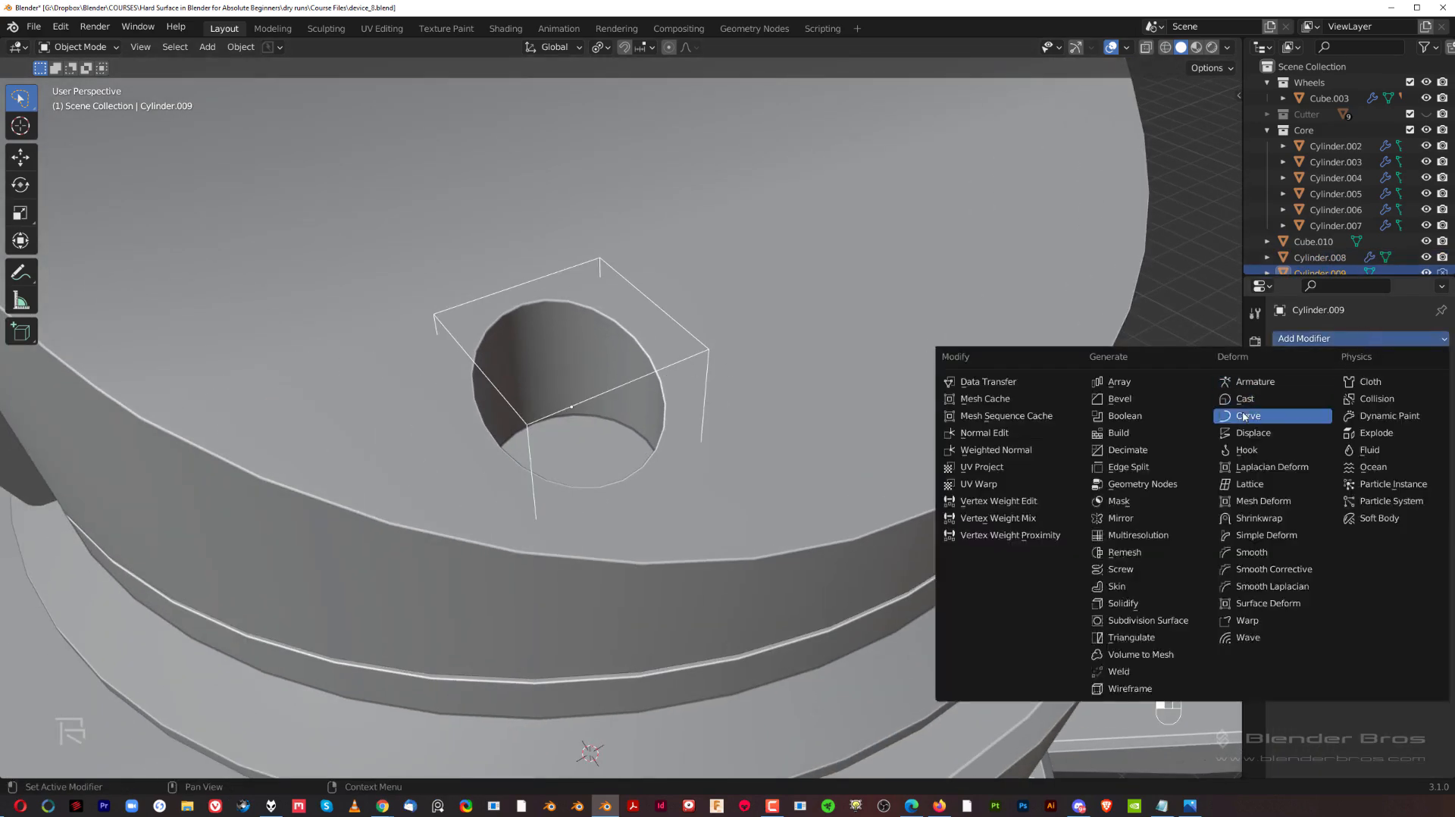
{"action": "left_click", "coordinate": [1159, 601]}
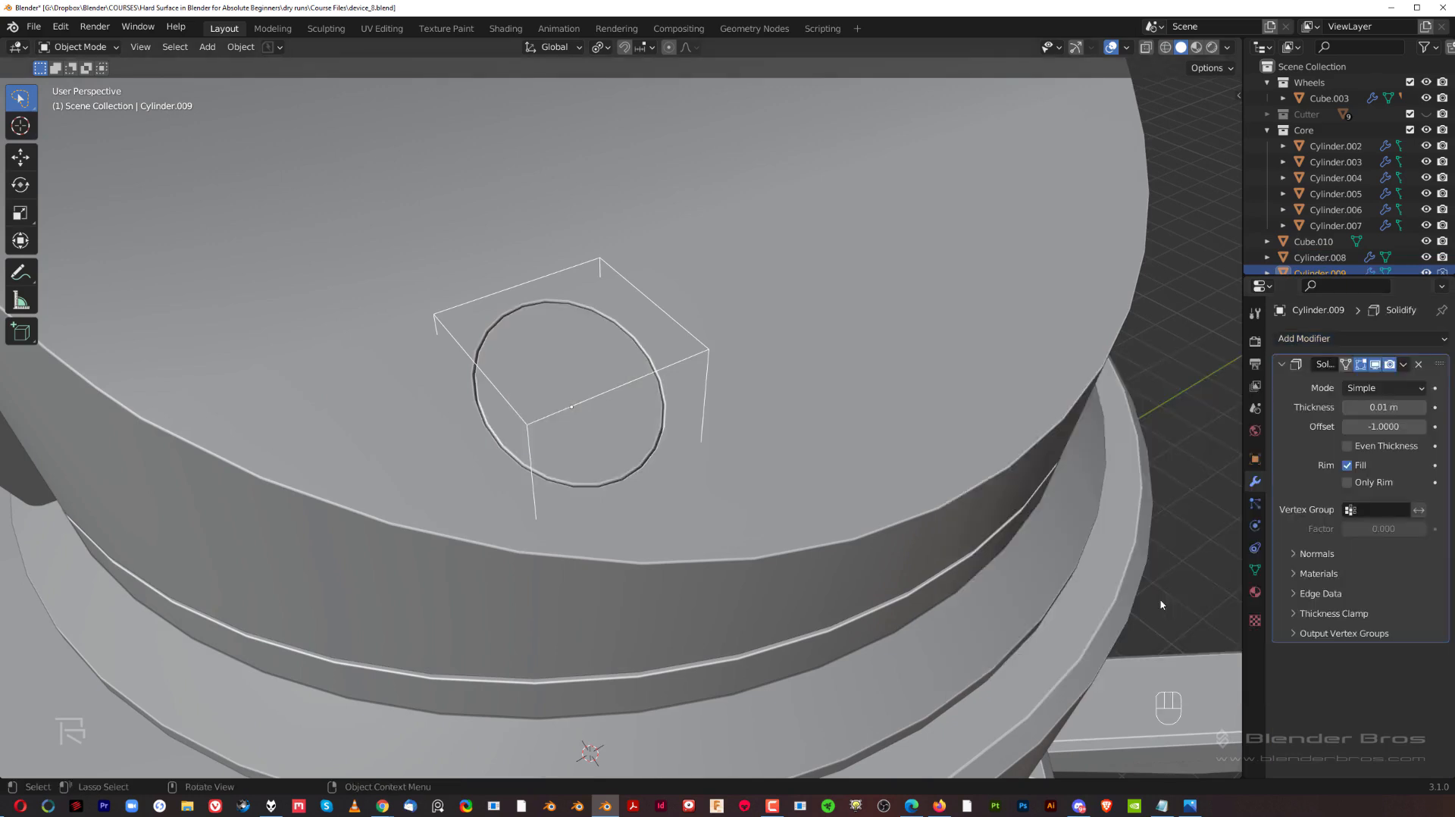
{"action": "mouse_move", "coordinate": [1390, 407]}
{"action": "left_mouse_down"}
{"action": "mouse_move", "coordinate": [1436, 407]}
{"action": "mouse_move", "coordinate": [1371, 407]}
{"action": "mouse_move", "coordinate": [1433, 407]}
{"action": "mouse_move", "coordinate": [1387, 407]}
{"action": "left_mouse_up"}
{"action": "middle_click_drag", "start_coordinate": [887, 444], "coordinate": [974, 412]}
{"action": "left_click", "coordinate": [714, 401]}
{"action": "left_click", "coordinate": [712, 385]}
- Duplicate the cutter's whole mesh in edit mode and place the copy about 3.54 m along Y on the ledge's far side
{"action": "scroll", "coordinate": [737, 411], "scroll_direction": "down", "scroll_amount": 3}
{"action": "key", "text": "Tab"}
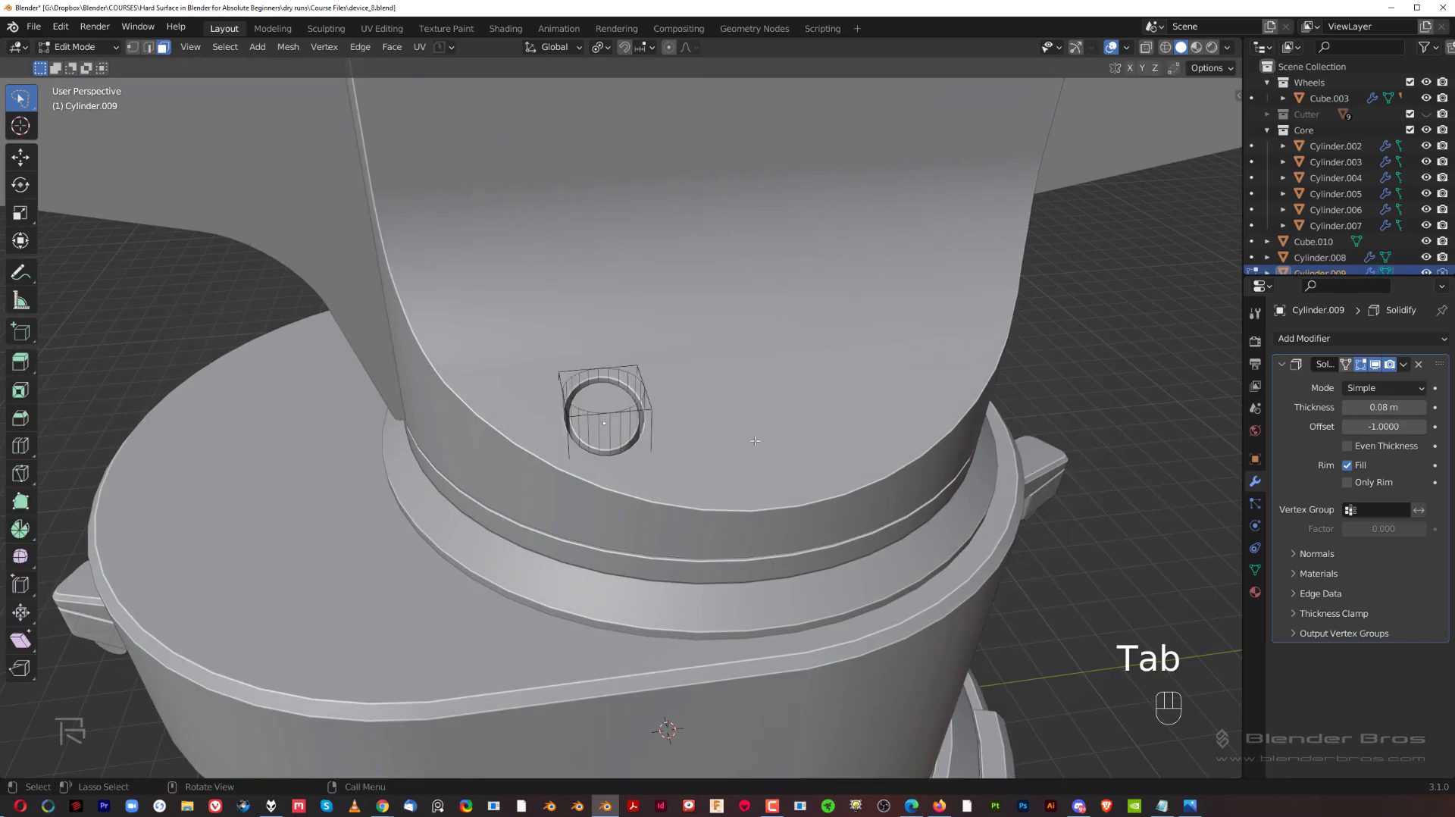
{"action": "key", "text": "a"}
{"action": "key", "text": "shift+d"}
{"action": "key", "text": "x"}
{"action": "key", "text": "y"}
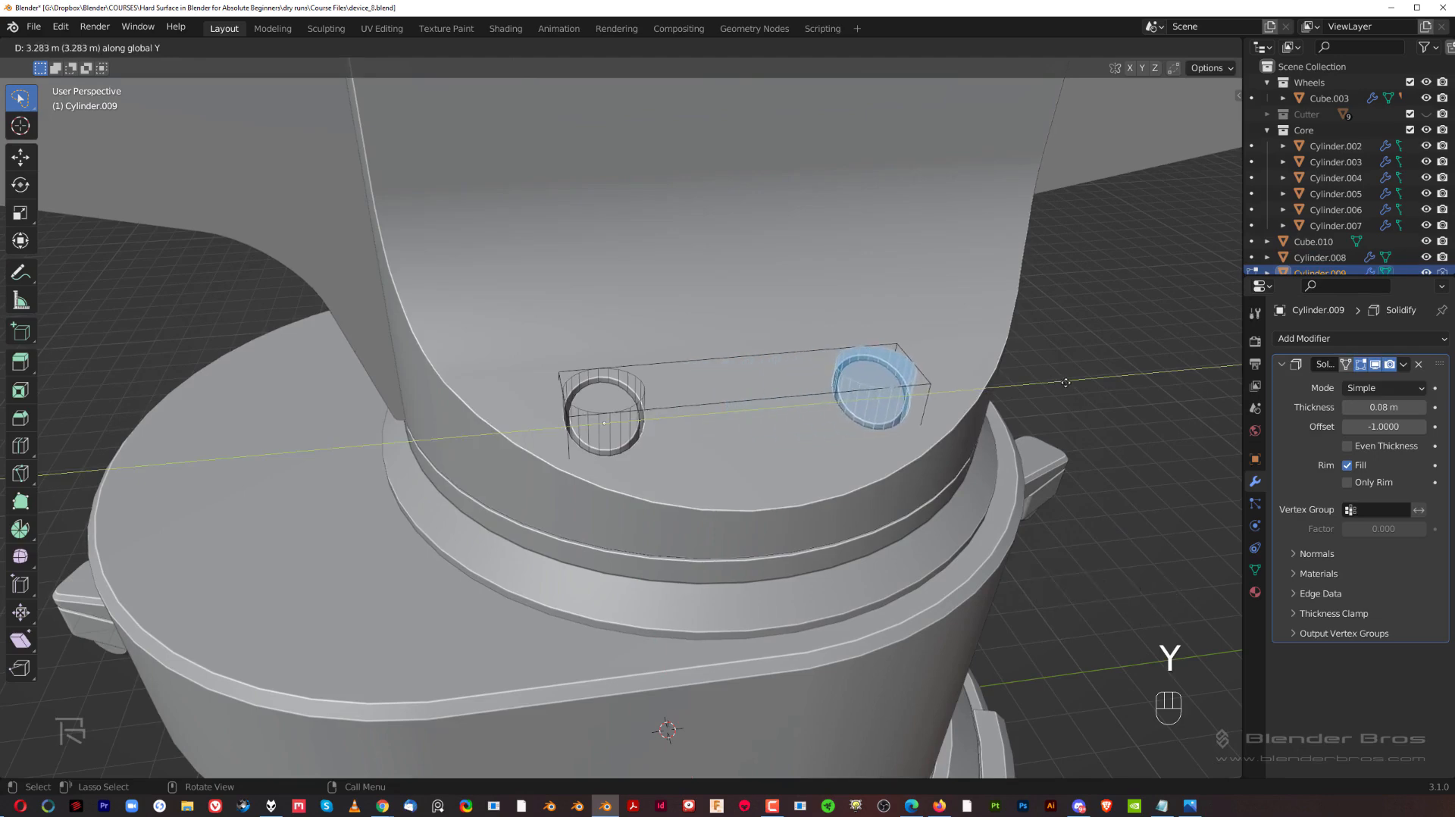
{"action": "left_click", "coordinate": [1082, 387]}
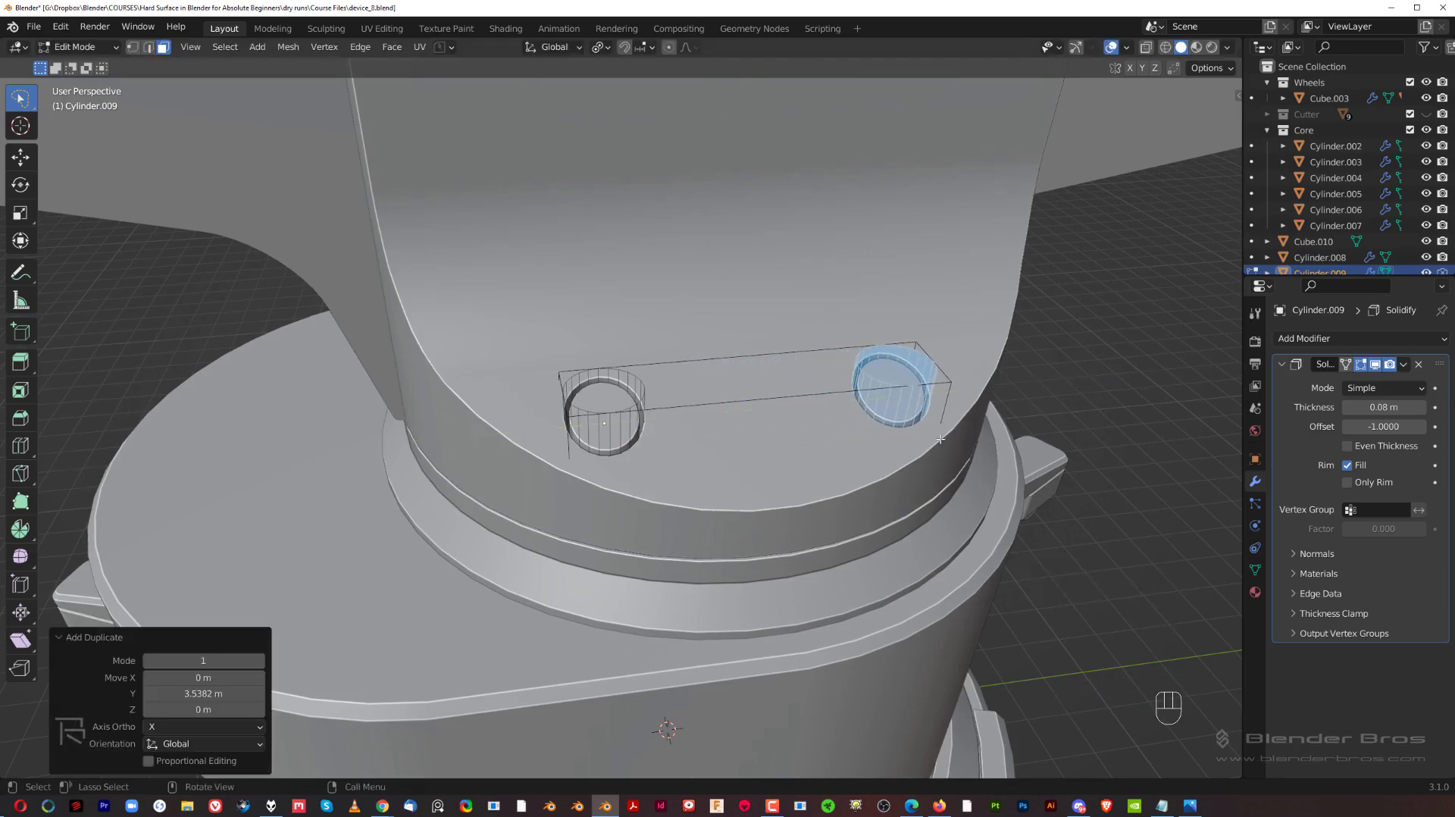
{"action": "key", "text": "Tab"}
- Move the ring cutter to the Cutter collection and select the wall body
{"action": "middle_click_drag", "start_coordinate": [921, 266], "coordinate": [708, 411]}
{"action": "key", "text": "m"}
{"action": "left_click", "coordinate": [939, 413]}
{"action": "left_click", "coordinate": [807, 416]}
{"action": "scroll", "coordinate": [774, 453], "scroll_direction": "up", "scroll_amount": 3}
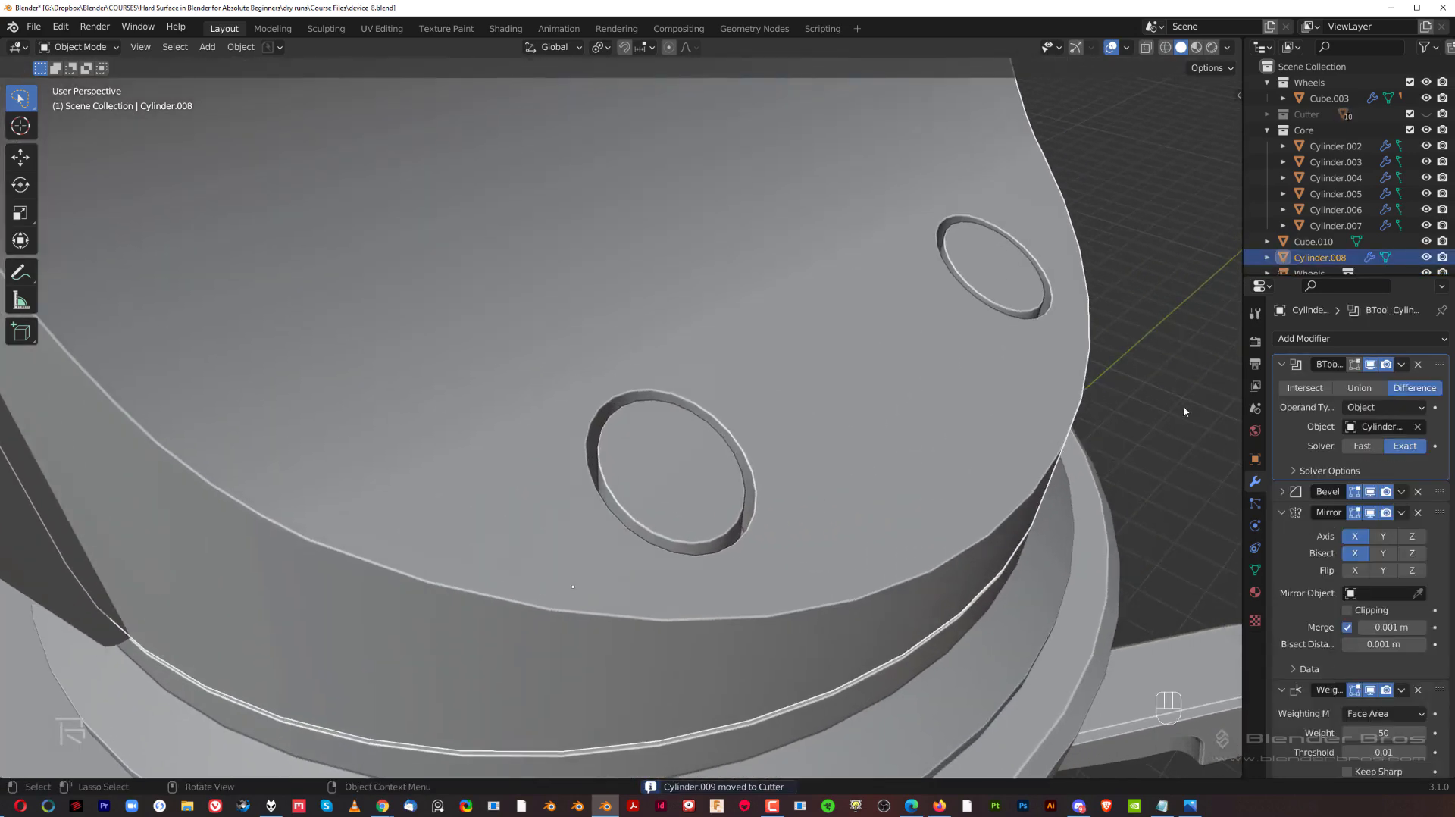
- Show the Cutter collection, shift the ring cutter about 0.10 m along X, and hide the collection again
{"action": "middle_click_drag", "start_coordinate": [898, 467], "coordinate": [920, 466]}
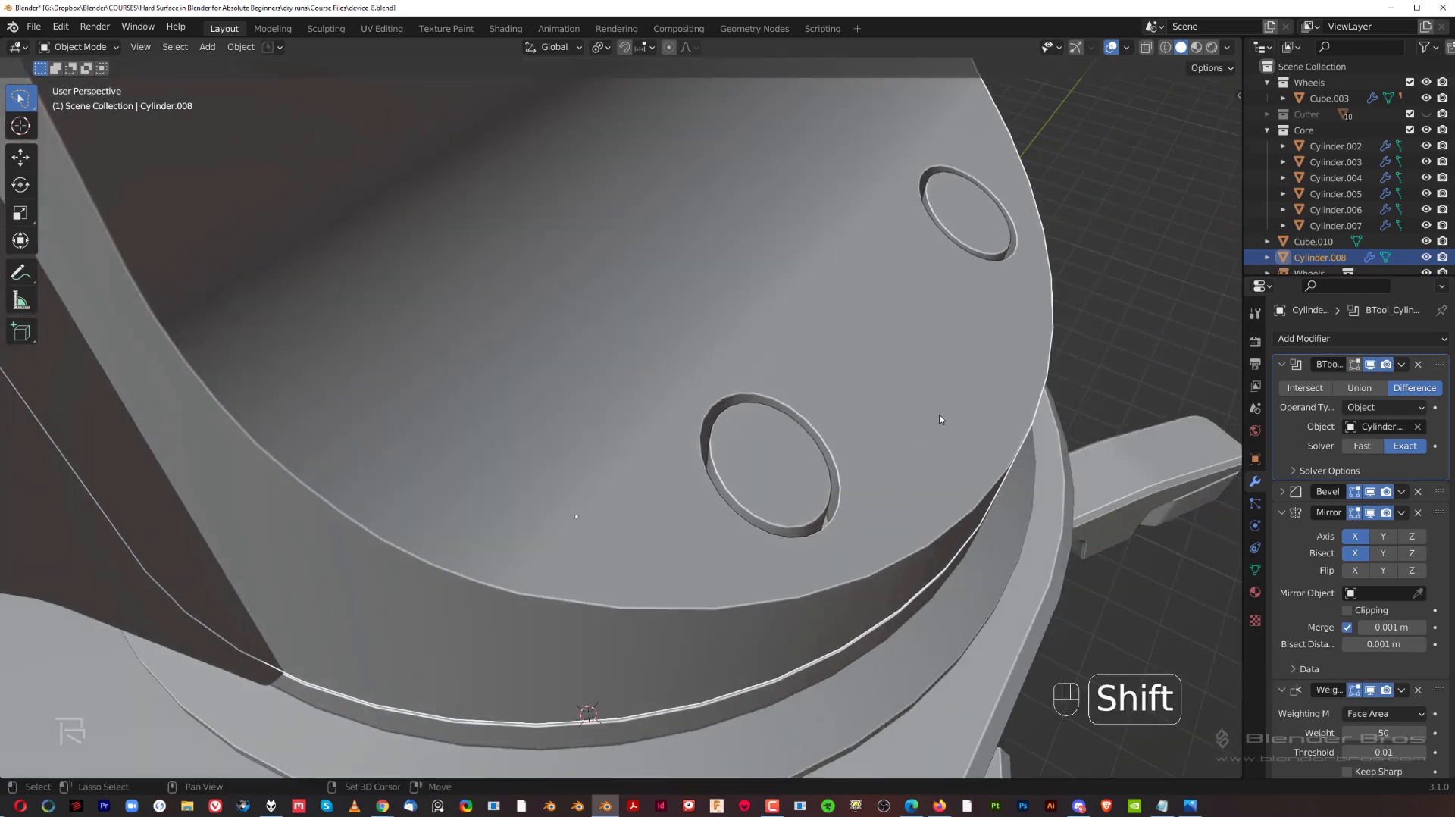
{"action": "key", "text": "shift+2"}
{"action": "left_click", "coordinate": [881, 419]}
{"action": "key", "text": "g"}
{"action": "key", "text": "x"}
{"action": "key", "text": "shift"}
{"action": "left_click", "coordinate": [926, 429]}
{"action": "middle_click_drag", "start_coordinate": [927, 429], "coordinate": [1005, 439]}
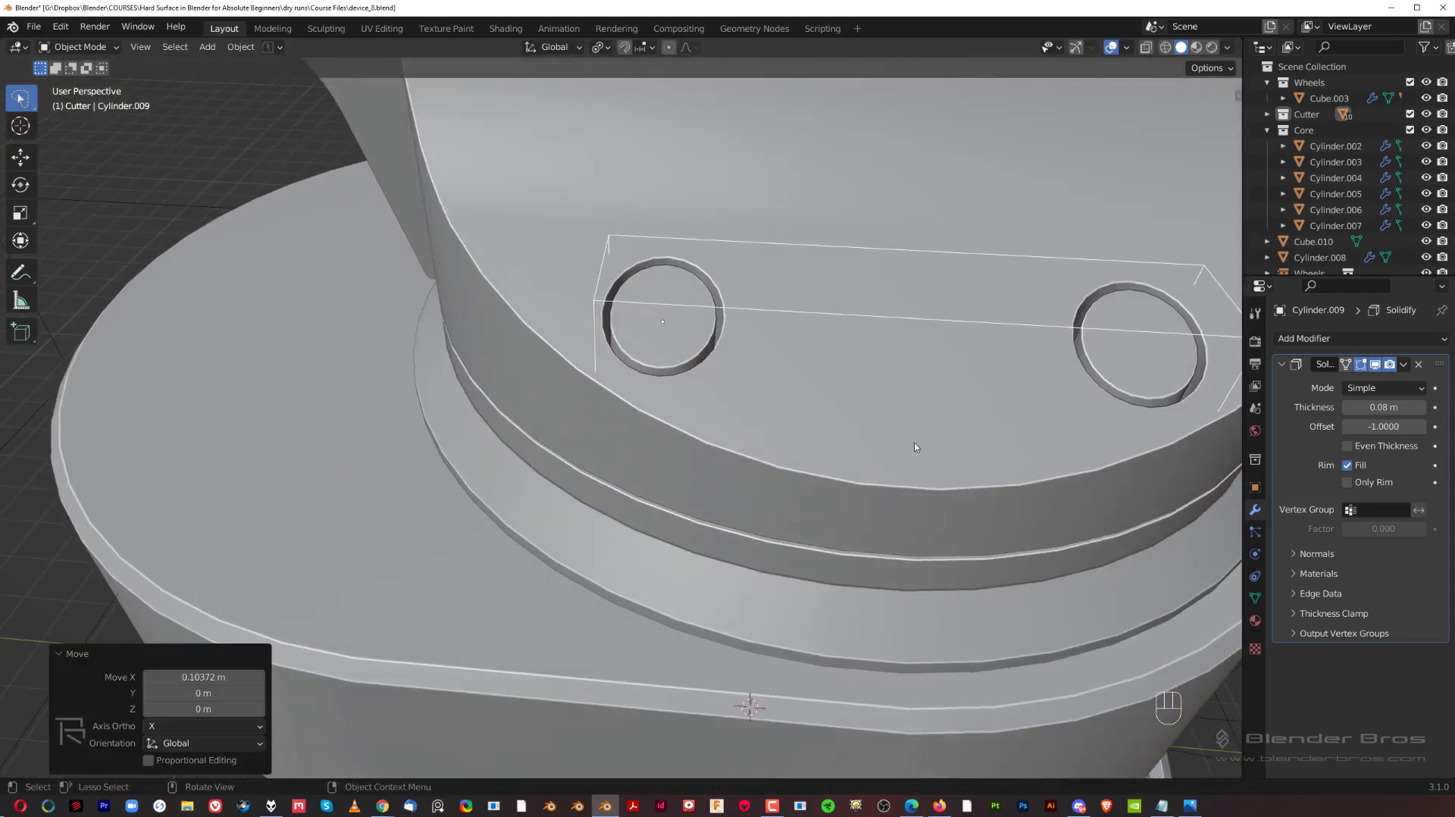
{"action": "key", "text": "shift+2"}
- Apply the Boolean modifier on the wall body and enter its edit mode
{"action": "middle_click_drag", "start_coordinate": [914, 442], "coordinate": [783, 383]}
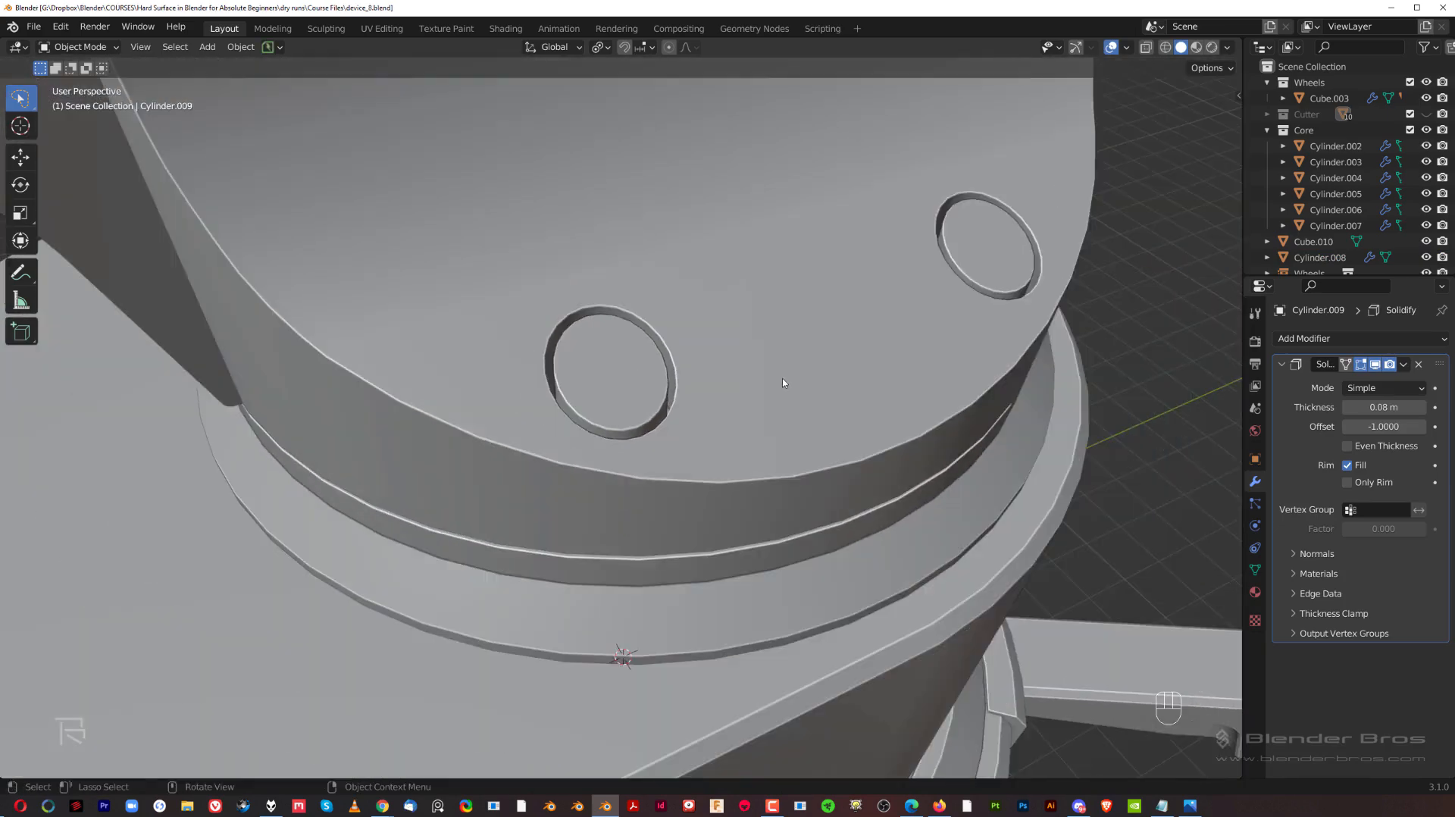
{"action": "left_click", "coordinate": [799, 385]}
{"action": "left_click", "coordinate": [1403, 364]}
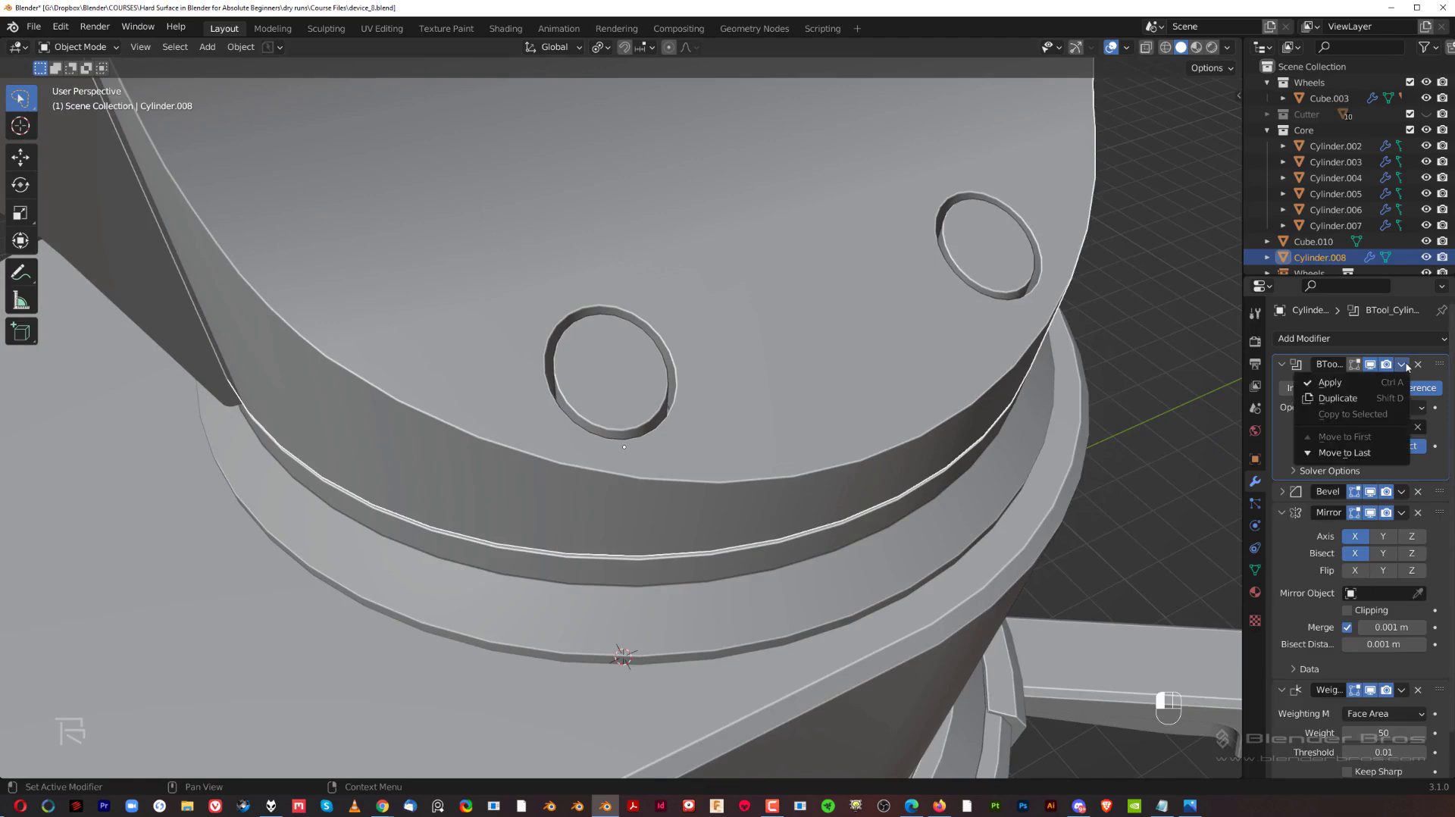
{"action": "left_click", "coordinate": [1395, 382]}
{"action": "key", "text": "Tab"}
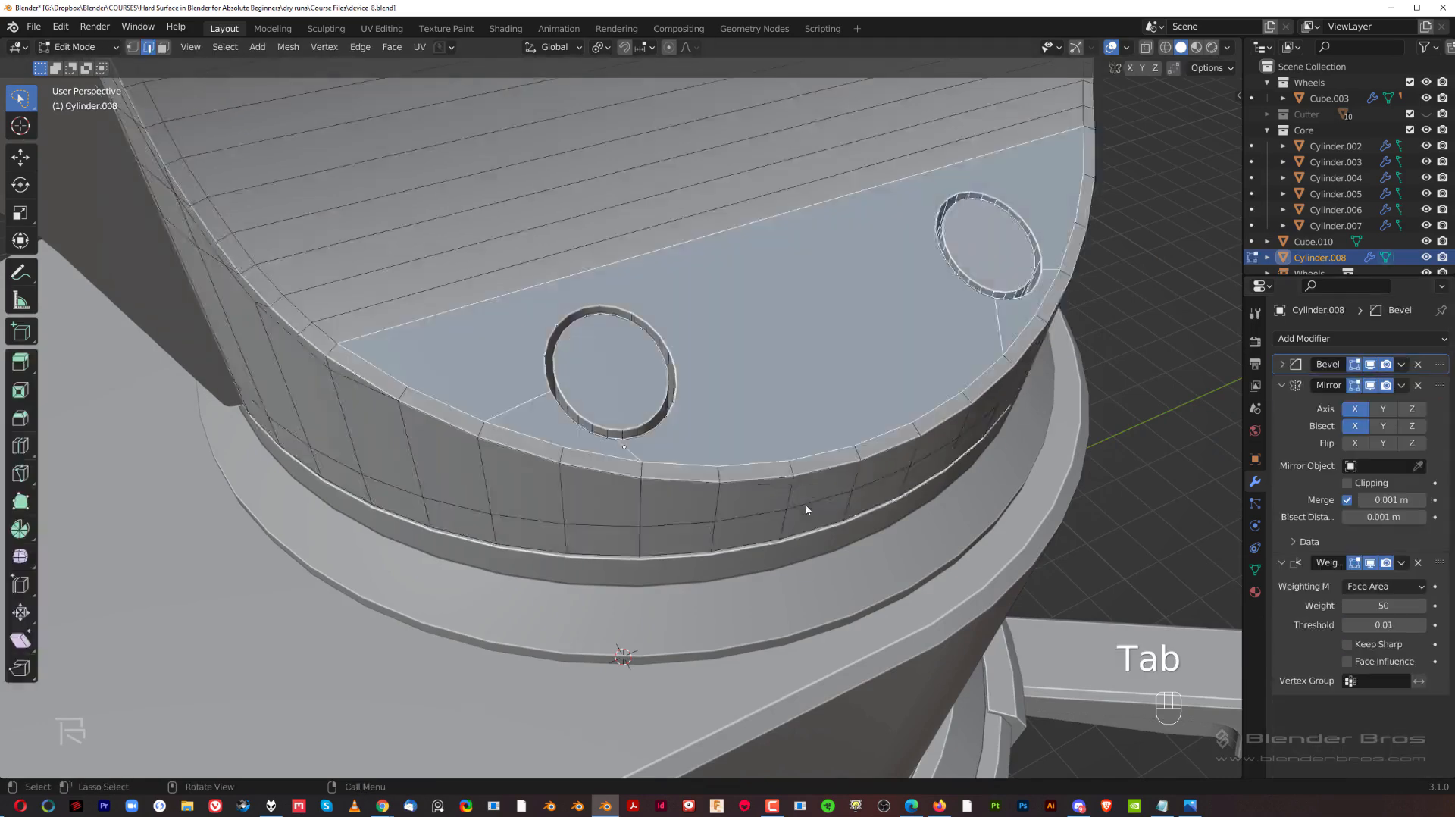
- Examine the topology where the near ring groove meets the edges of the ledge
{"action": "left_click", "coordinate": [807, 509]}
{"action": "middle_click_drag", "start_coordinate": [666, 444], "coordinate": [543, 437]}
{"action": "scroll", "coordinate": [648, 443], "scroll_direction": "down", "scroll_amount": 5}
{"action": "scroll", "coordinate": [650, 432], "scroll_direction": "up", "scroll_amount": 5}
{"action": "scroll", "coordinate": [627, 443], "scroll_direction": "up", "scroll_amount": 3}
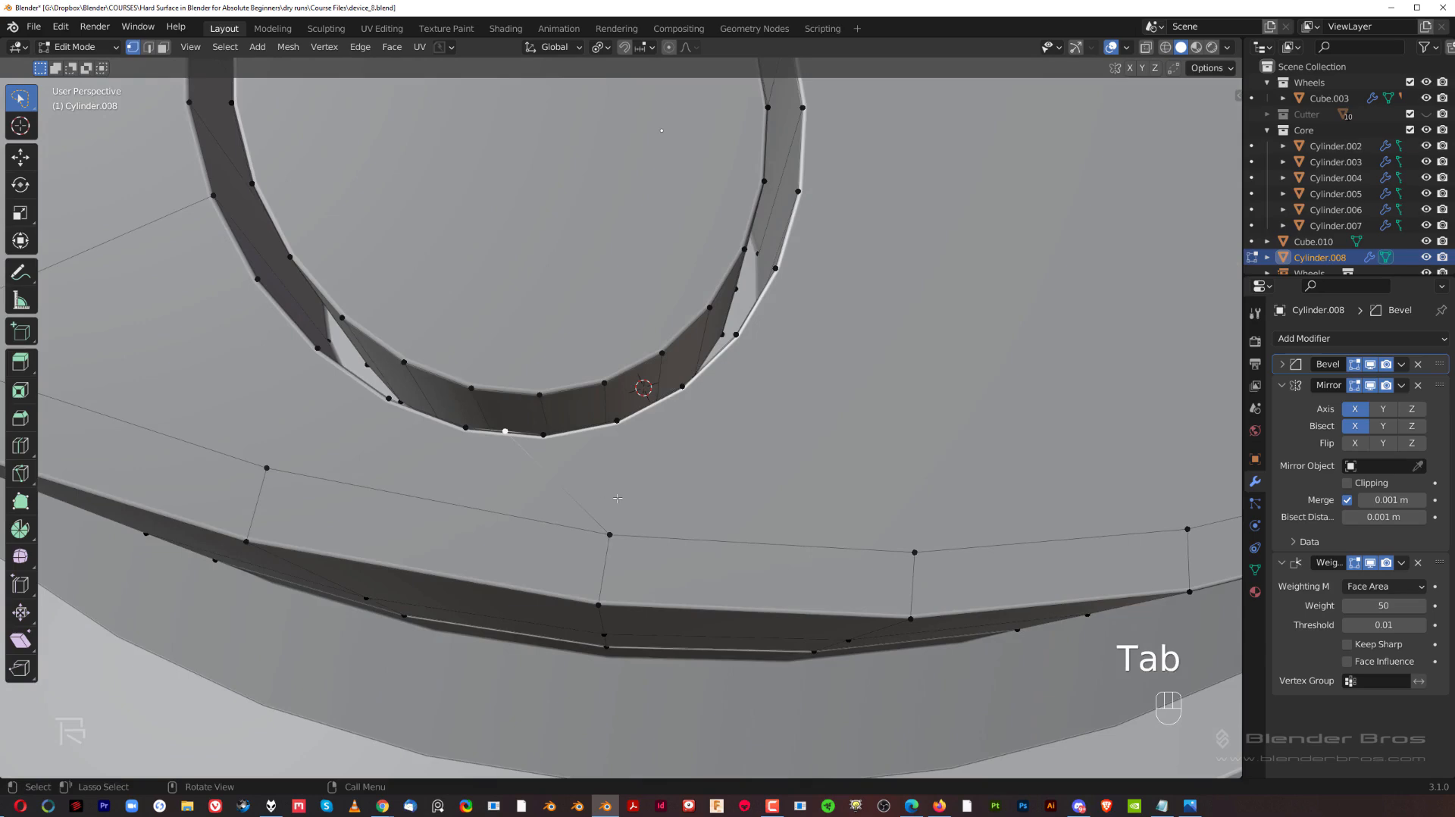
{"action": "middle_click_drag", "start_coordinate": [618, 498], "coordinate": [645, 428]}
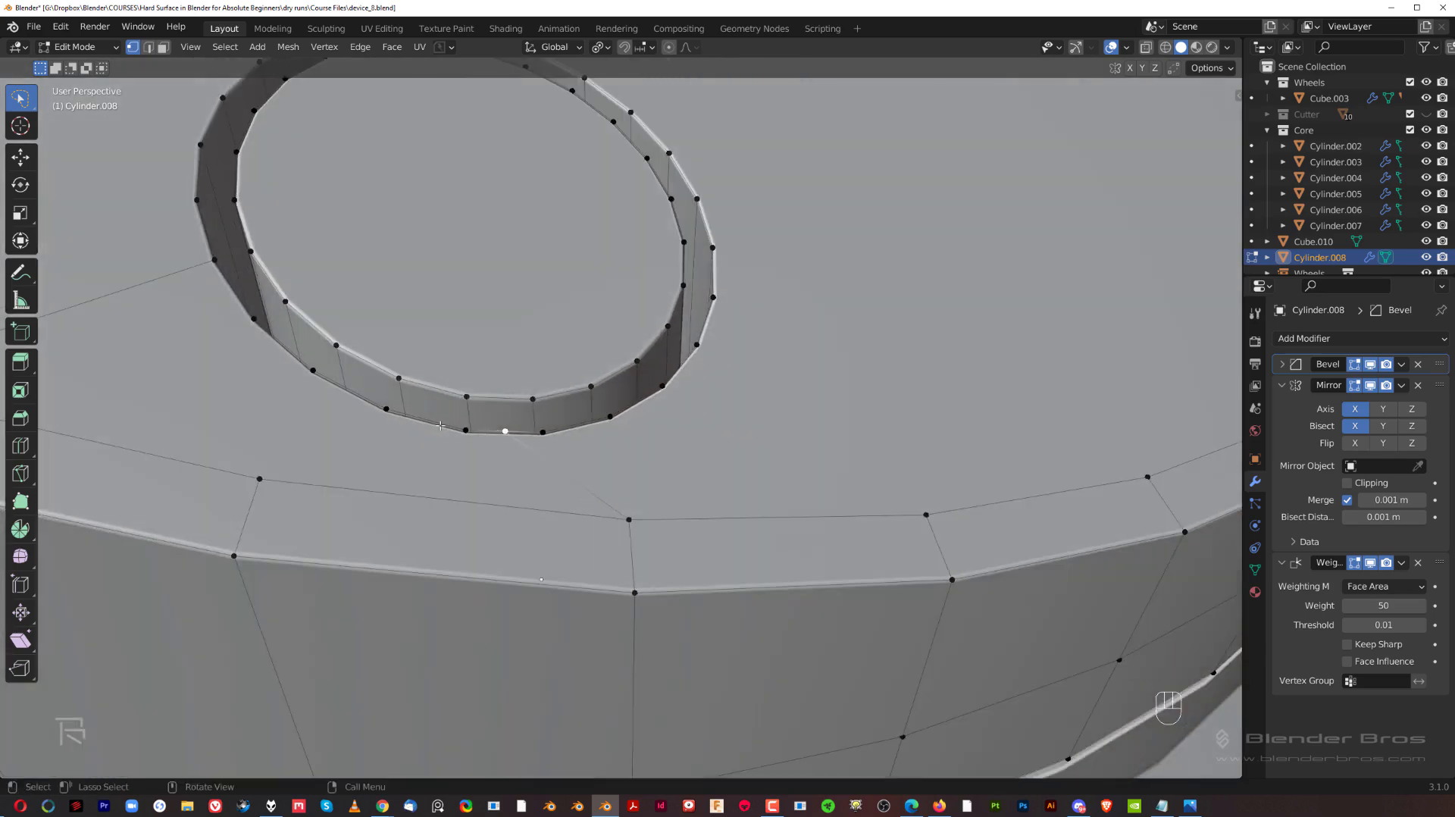
{"action": "middle_click_drag", "start_coordinate": [546, 429], "coordinate": [567, 384], "text": "shift"}
{"action": "key", "text": "Tab"}
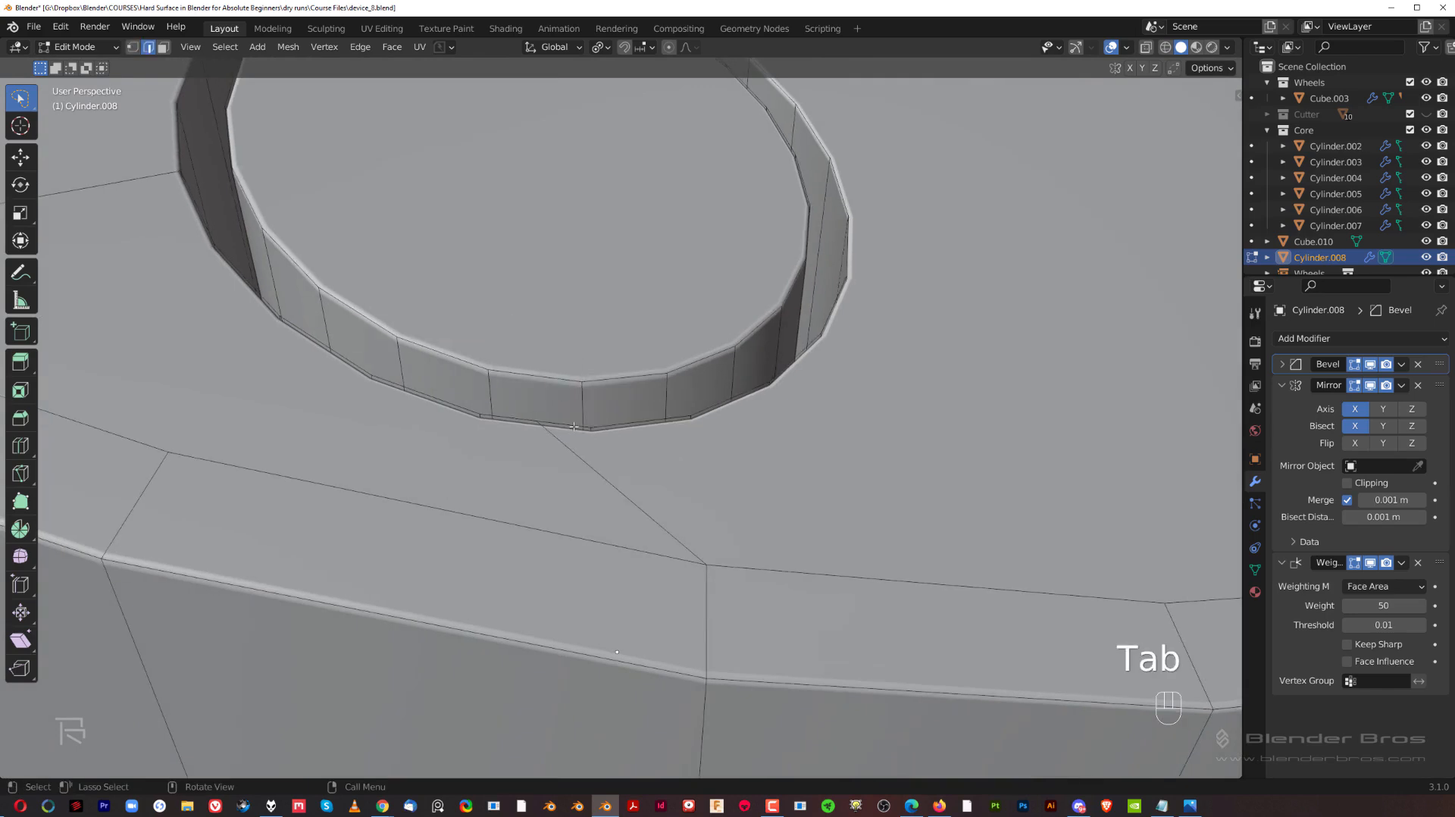
- Try to bevel the outer rim loop of the near ring groove with six segments
{"action": "left_click", "coordinate": [515, 416], "text": "alt"}
{"action": "scroll", "coordinate": [515, 417], "scroll_direction": "down", "scroll_amount": 4}
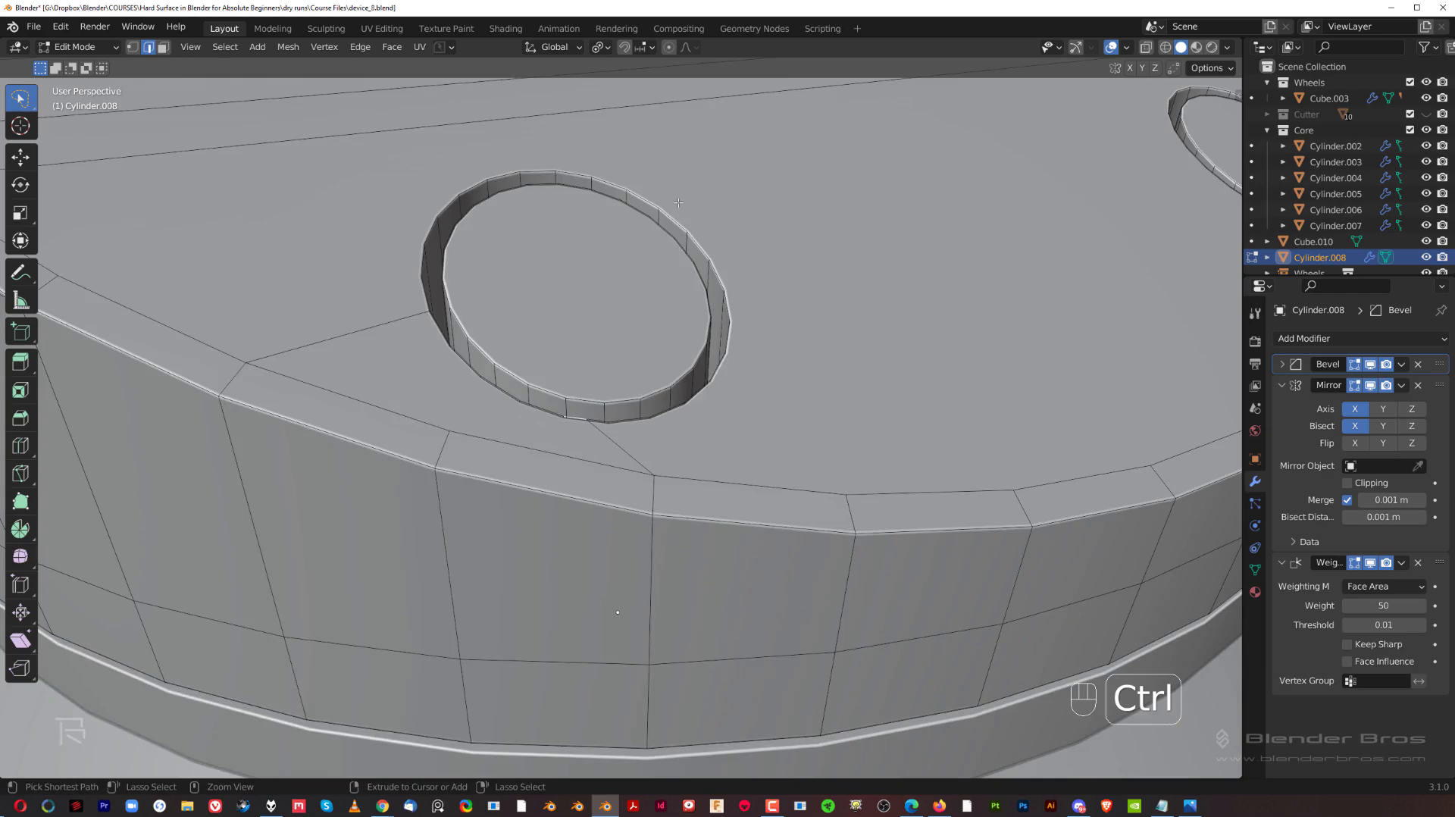
{"action": "left_click", "coordinate": [462, 201], "text": "ctrl"}
{"action": "key", "text": "ctrl+z"}
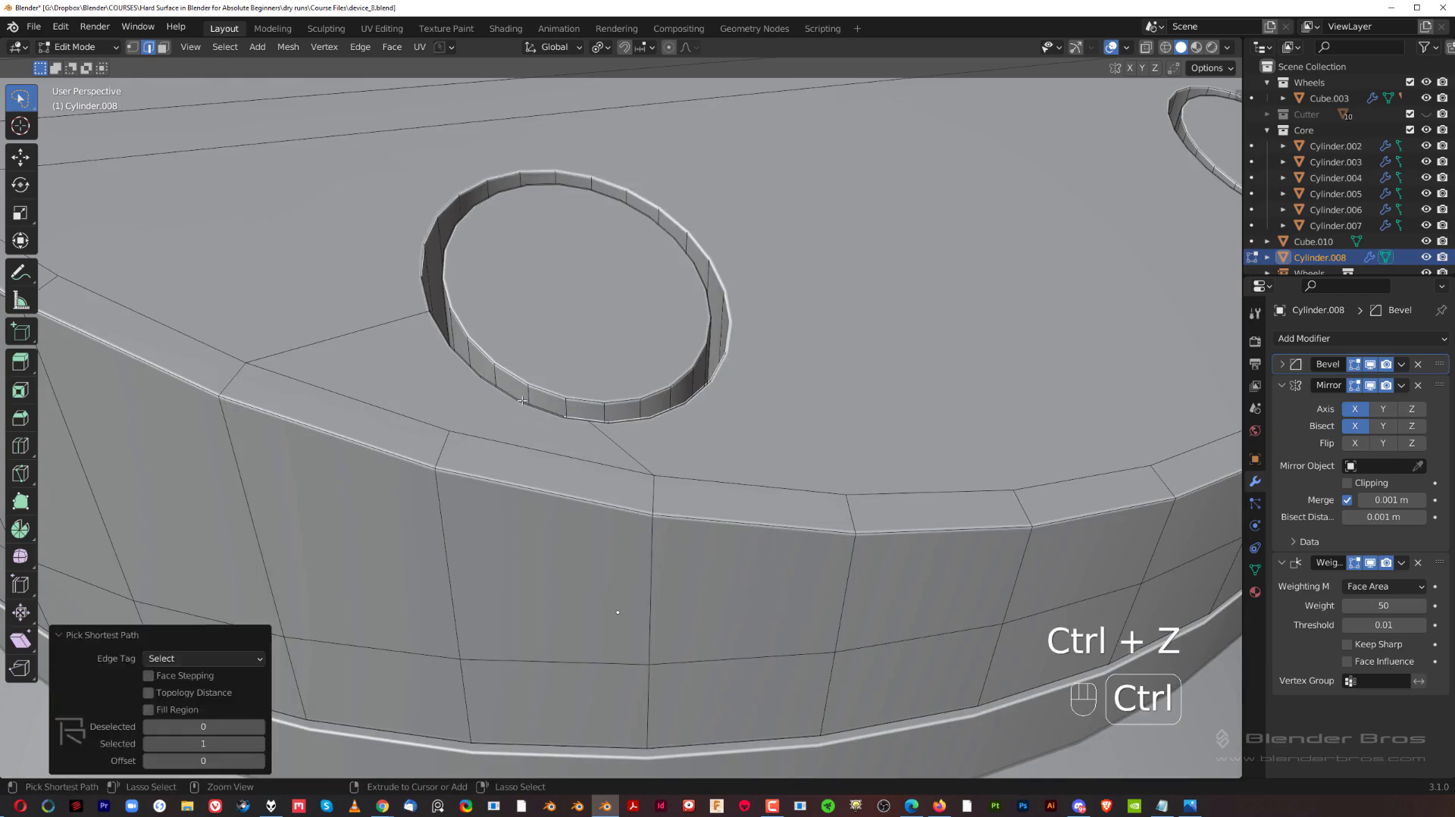
{"action": "scroll", "coordinate": [551, 407], "scroll_direction": "up", "scroll_amount": 5}
{"action": "key", "text": "ctrl+b"}
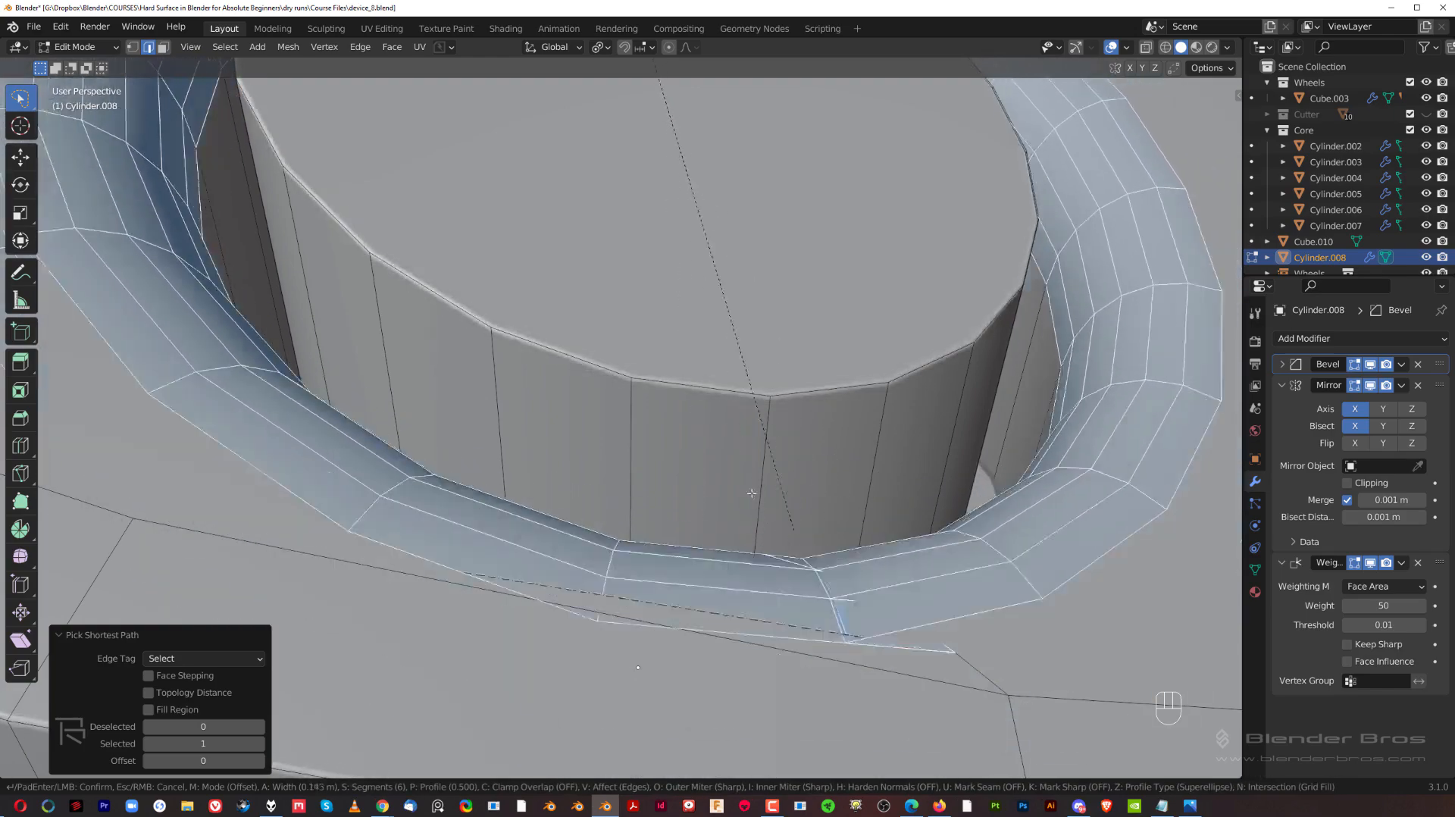
{"action": "left_click", "coordinate": [780, 462]}
{"action": "middle_click_drag", "start_coordinate": [781, 462], "coordinate": [611, 323], "text": "shift"}
{"action": "scroll", "coordinate": [611, 323], "scroll_direction": "down", "scroll_amount": 3}
{"action": "key", "text": "ctrl+b"}
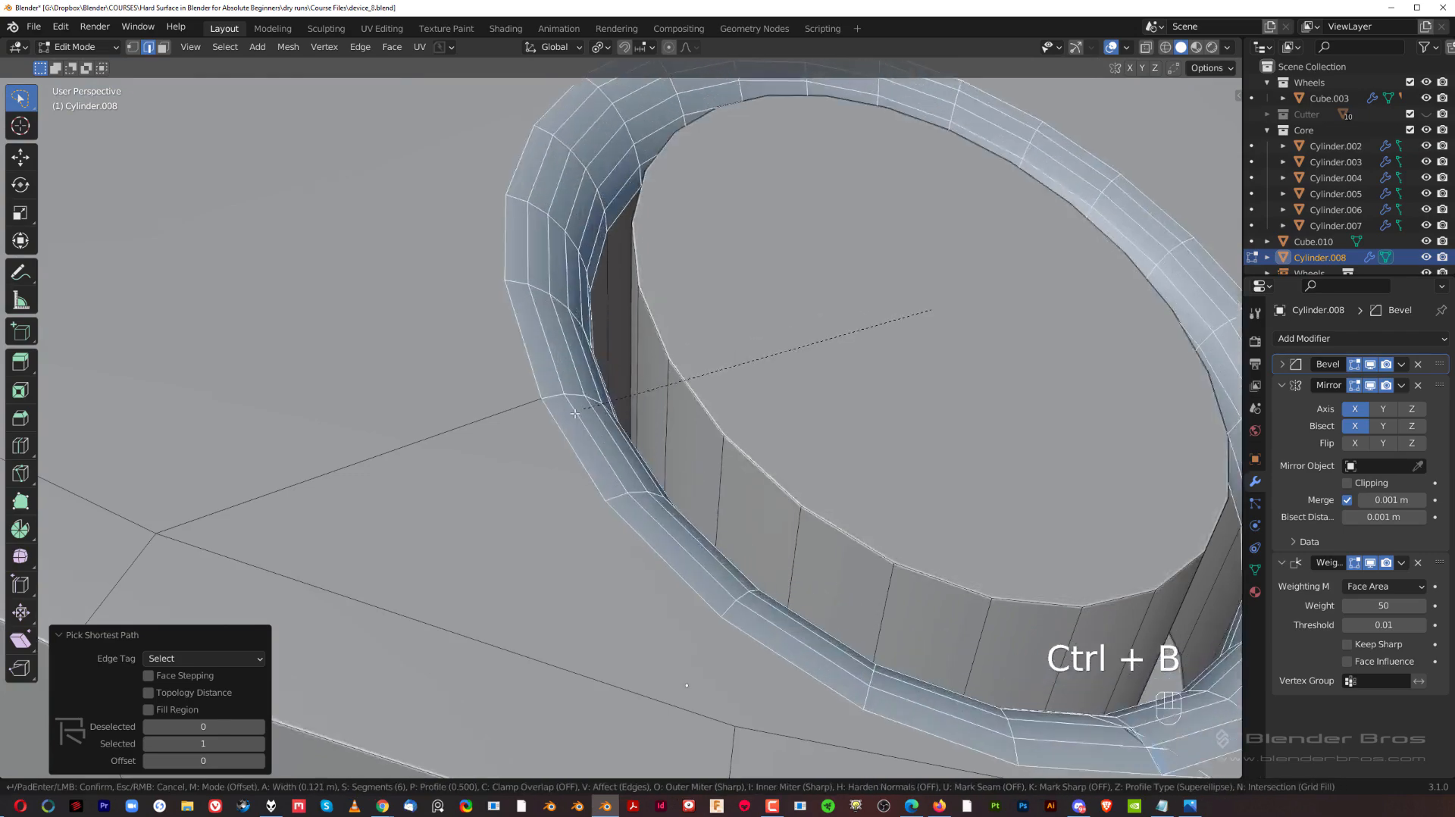
{"action": "left_click", "coordinate": [513, 446]}
{"action": "middle_click_drag", "start_coordinate": [513, 445], "coordinate": [397, 277]}
{"action": "scroll", "coordinate": [942, 440], "scroll_direction": "down", "scroll_amount": 3}
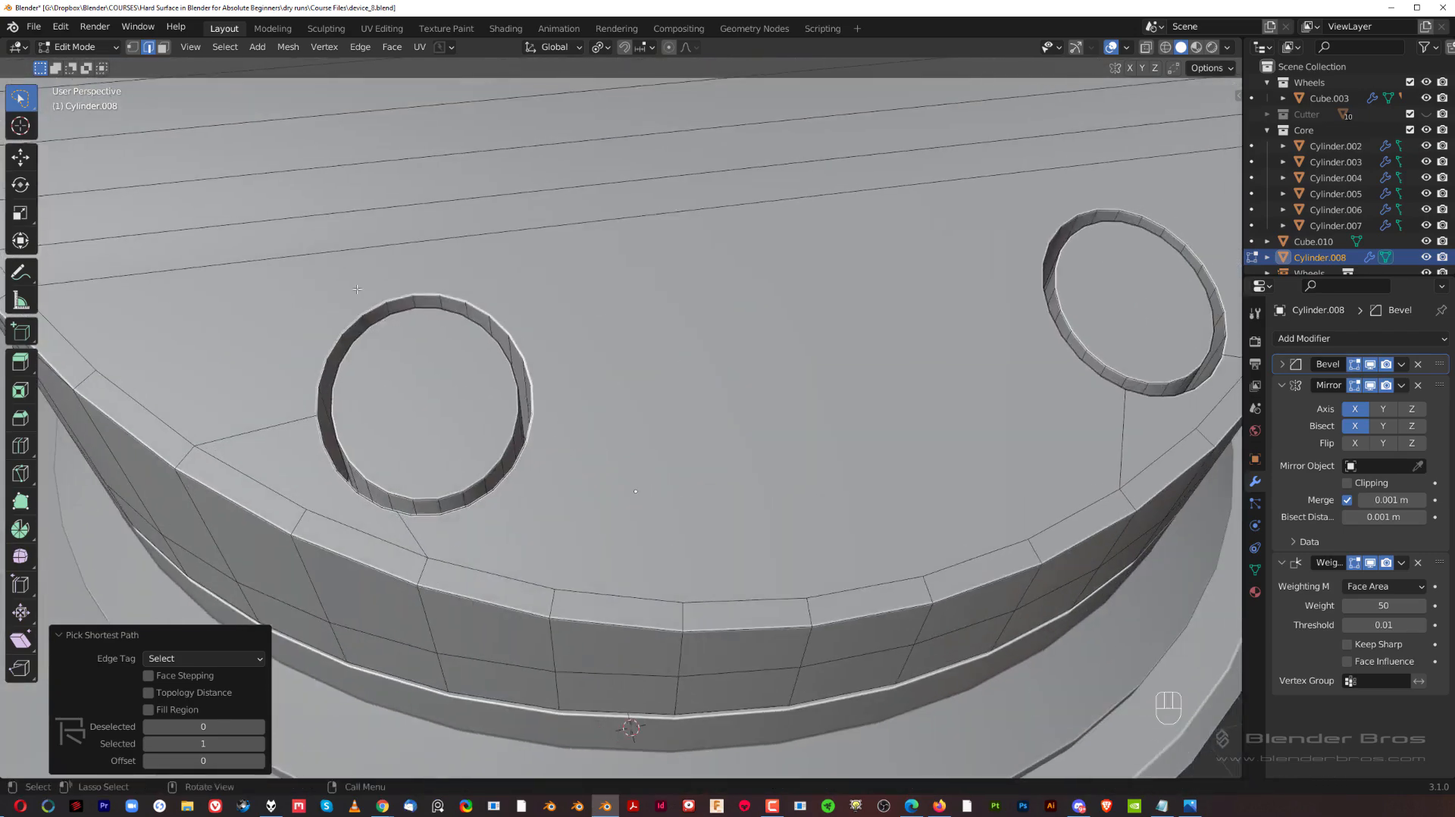
- Connect the facing vertices of the two ring grooves with a straight edge across the ledge
{"action": "middle_click_drag", "start_coordinate": [562, 379], "coordinate": [473, 485]}
{"action": "middle_click_drag", "start_coordinate": [666, 392], "coordinate": [637, 370], "text": "shift"}
{"action": "key", "text": "Tab"}
{"action": "key", "text": "Tab"}
{"action": "left_click", "coordinate": [495, 524]}
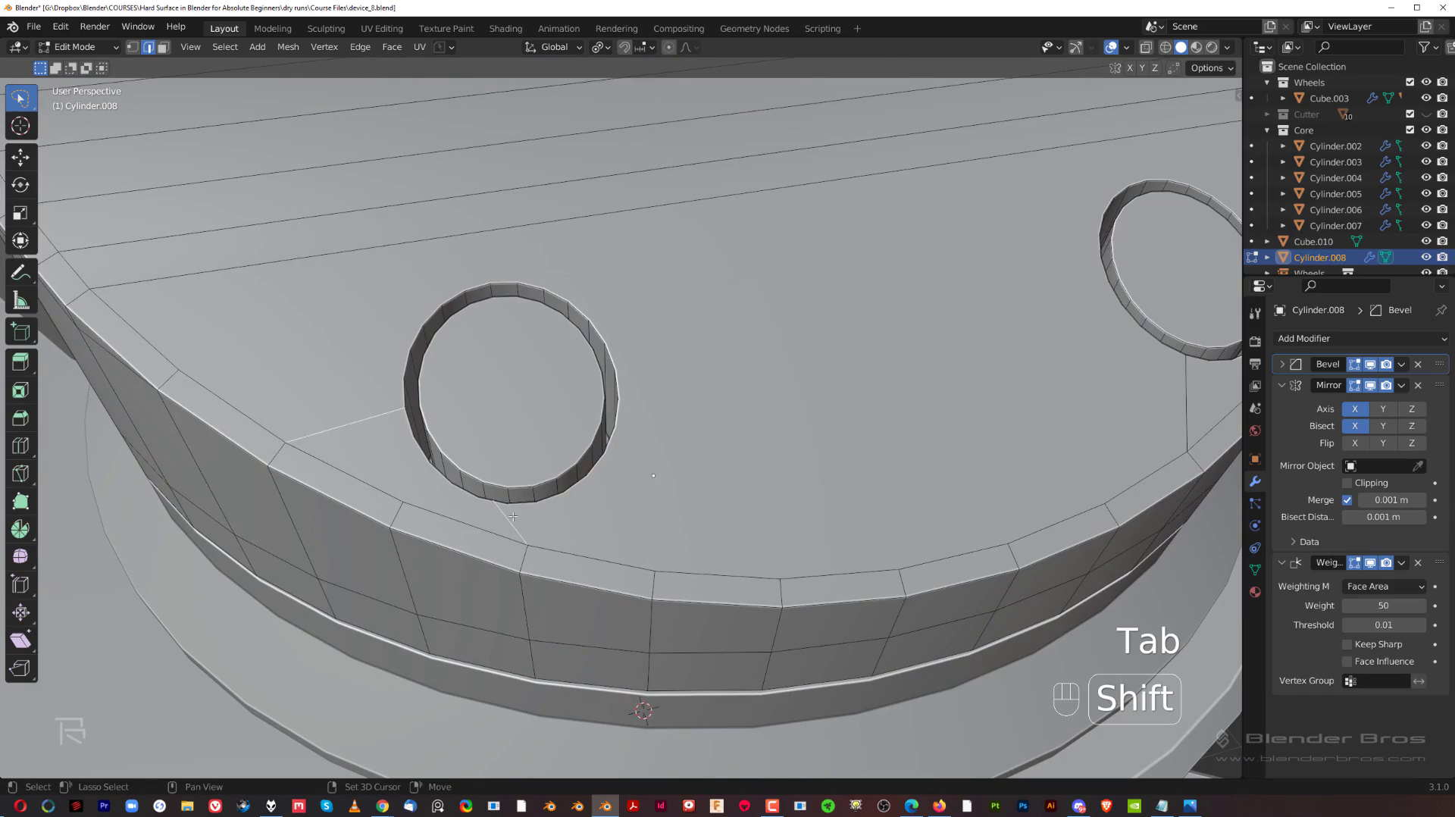
{"action": "key", "text": "Tab"}
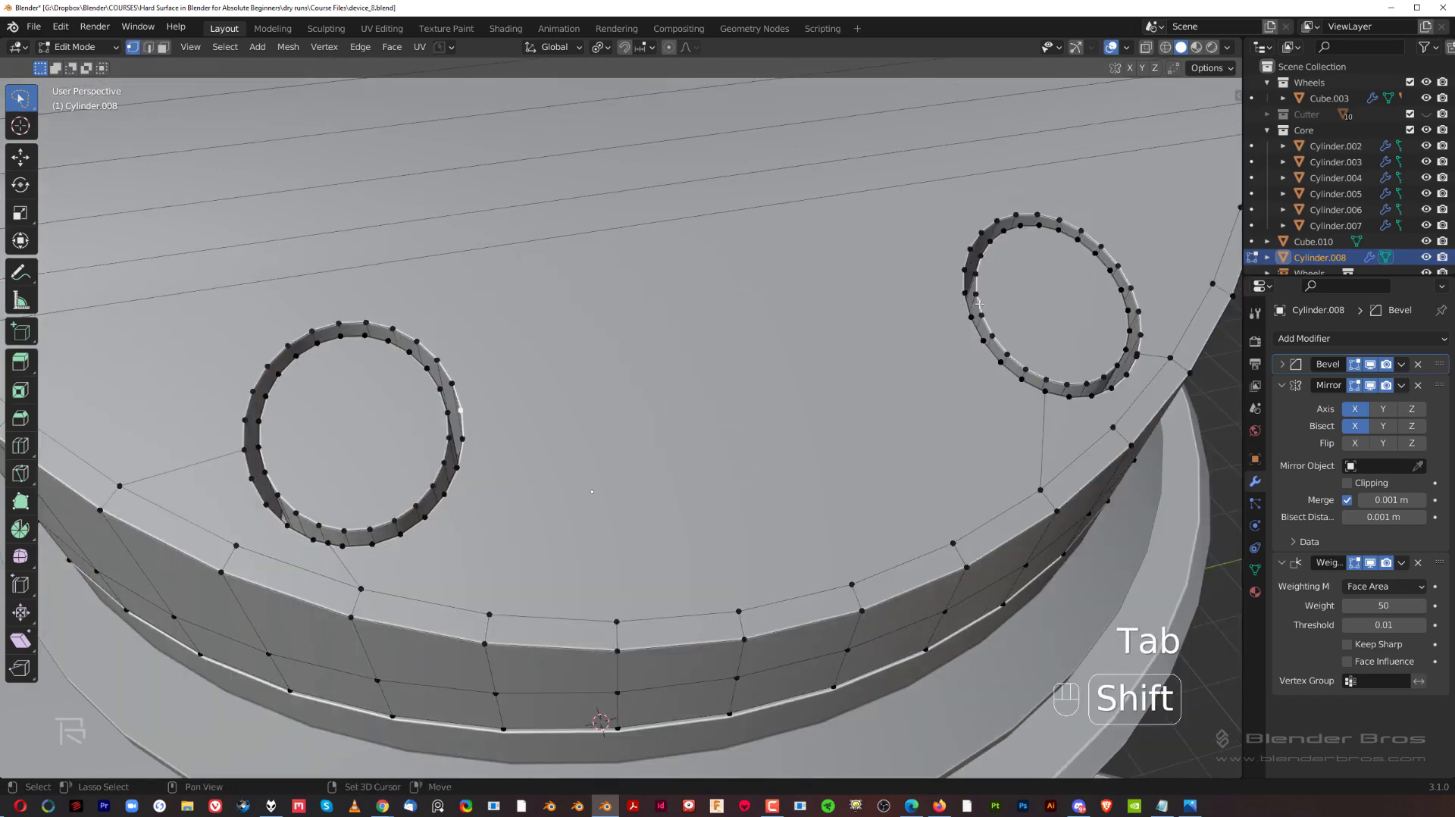
{"action": "key", "text": "ctrl+z"}
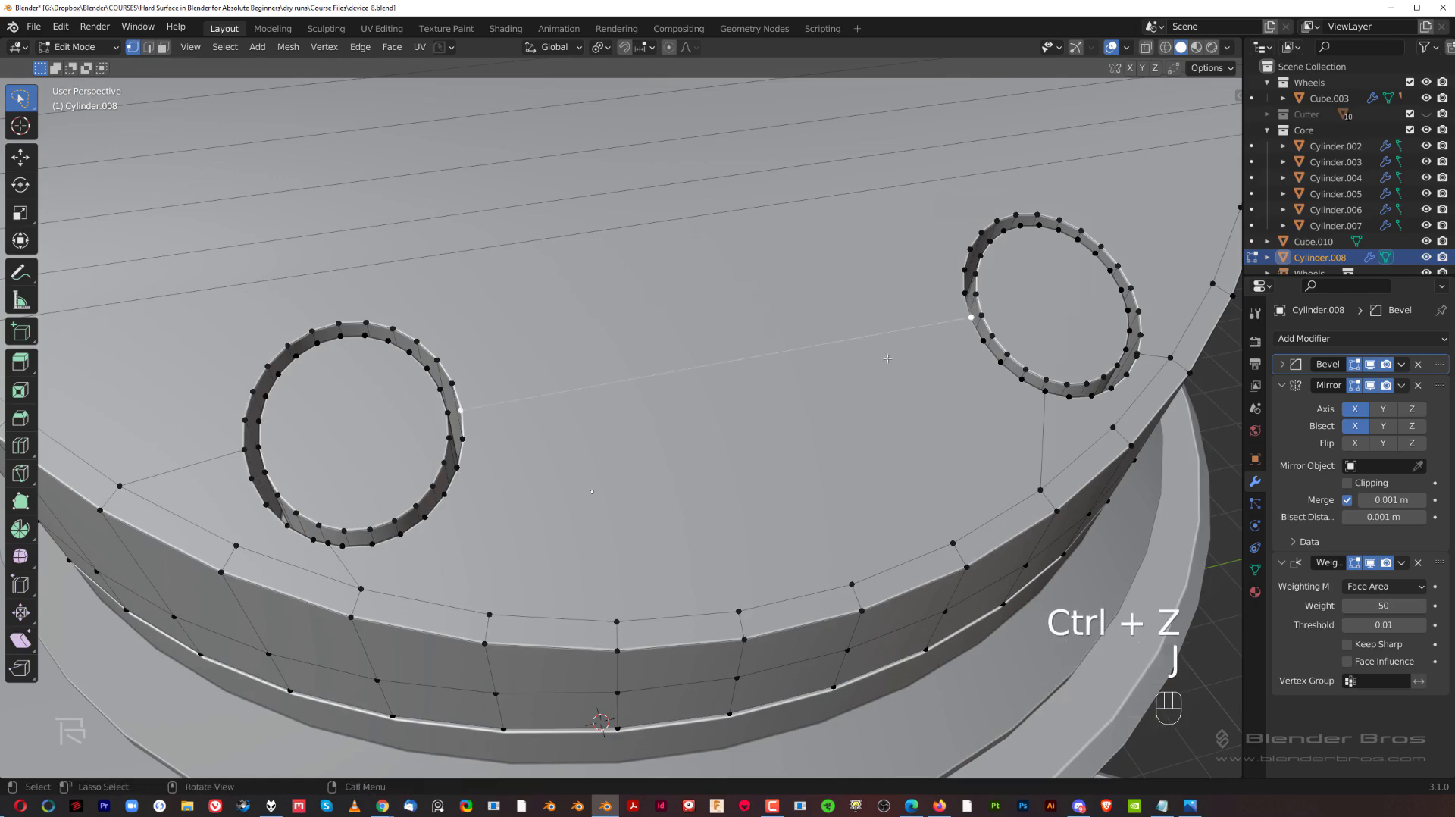
- Dissolve one of the edges linking each ring groove to the ledge's curved border
{"action": "scroll", "coordinate": [464, 423], "scroll_direction": "up", "scroll_amount": 3}
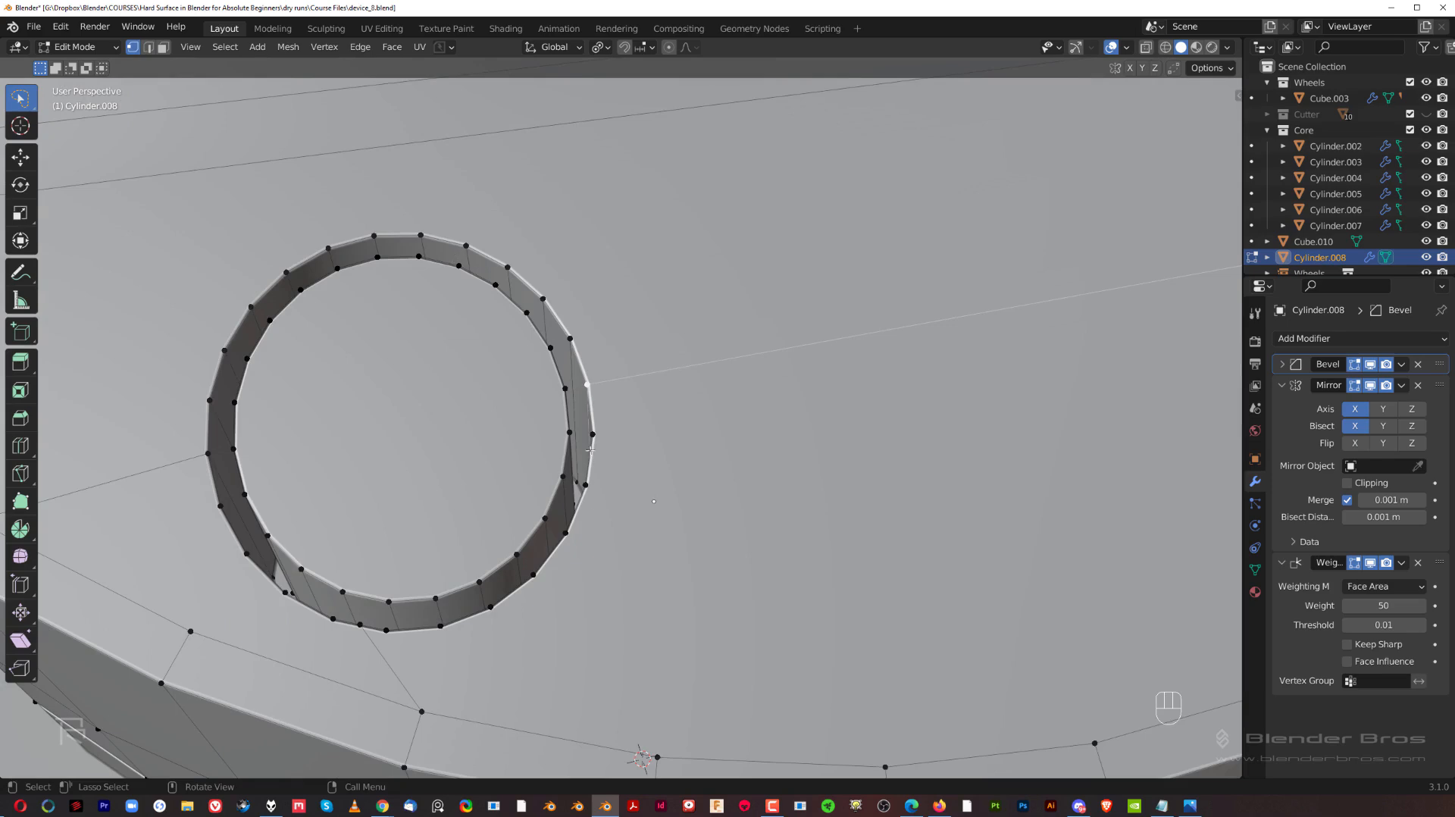
{"action": "key", "text": "ctrl+Tab"}
{"action": "left_click", "coordinate": [514, 591]}
{"action": "key", "text": "x"}
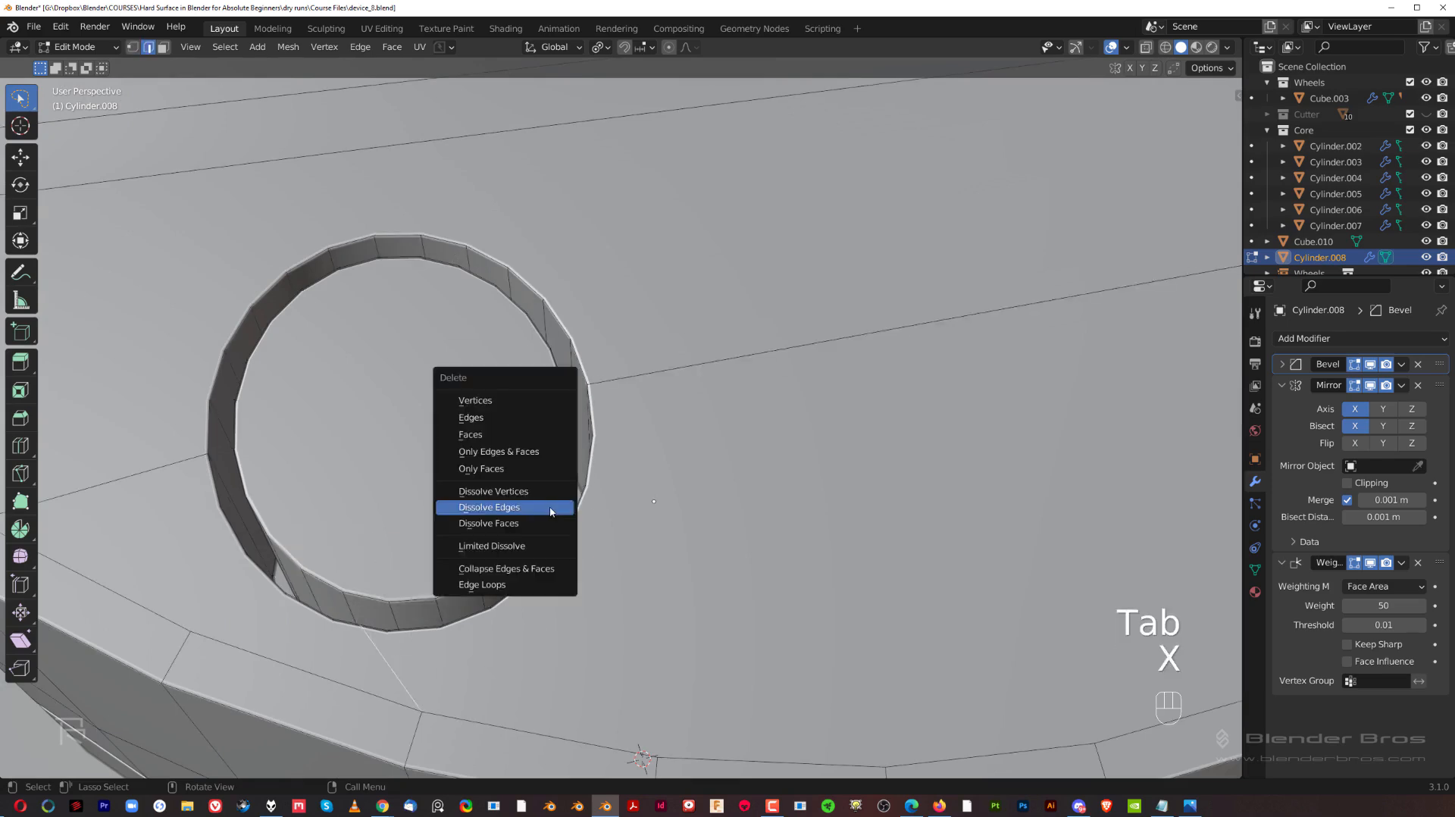
{"action": "left_click", "coordinate": [552, 510]}
{"action": "scroll", "coordinate": [552, 510], "scroll_direction": "down", "scroll_amount": 4}
{"action": "middle_click_drag", "start_coordinate": [552, 511], "coordinate": [530, 448], "text": "shift"}
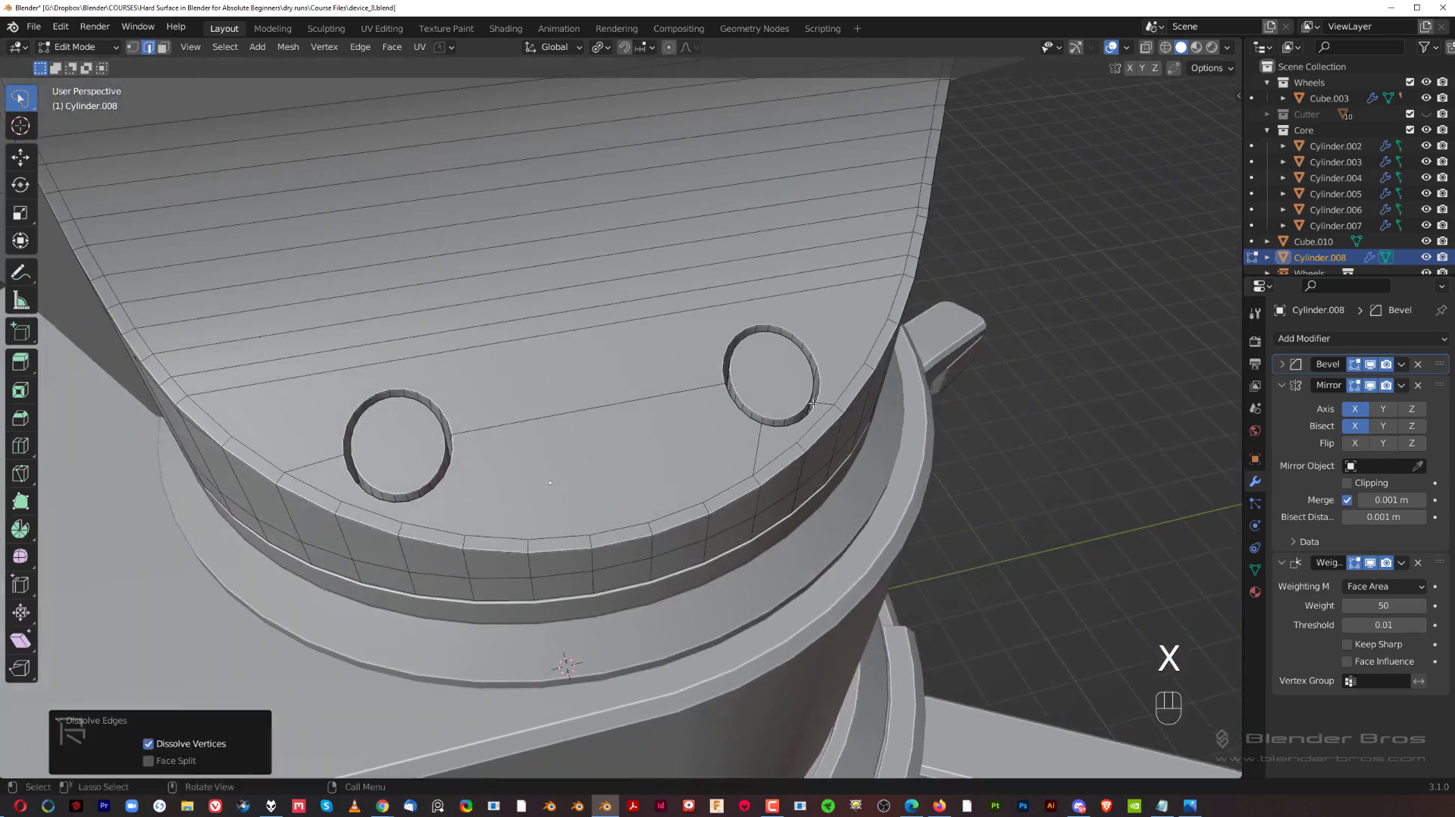
{"action": "scroll", "coordinate": [803, 446], "scroll_direction": "up", "scroll_amount": 2}
{"action": "left_click", "coordinate": [705, 432]}
{"action": "key", "text": "x"}
{"action": "left_click", "coordinate": [758, 445]}
- Bevel the outer rims of both ring grooves with one segment and a width of about 0.06 m
{"action": "scroll", "coordinate": [608, 478], "scroll_direction": "down", "scroll_amount": 3}
{"action": "middle_click_drag", "start_coordinate": [608, 478], "coordinate": [682, 379], "text": "shift"}
{"action": "scroll", "coordinate": [682, 379], "scroll_direction": "up", "scroll_amount": 2}
{"action": "scroll", "coordinate": [630, 291], "scroll_direction": "up", "scroll_amount": 2}
{"action": "left_click", "coordinate": [630, 291], "text": "ctrl"}
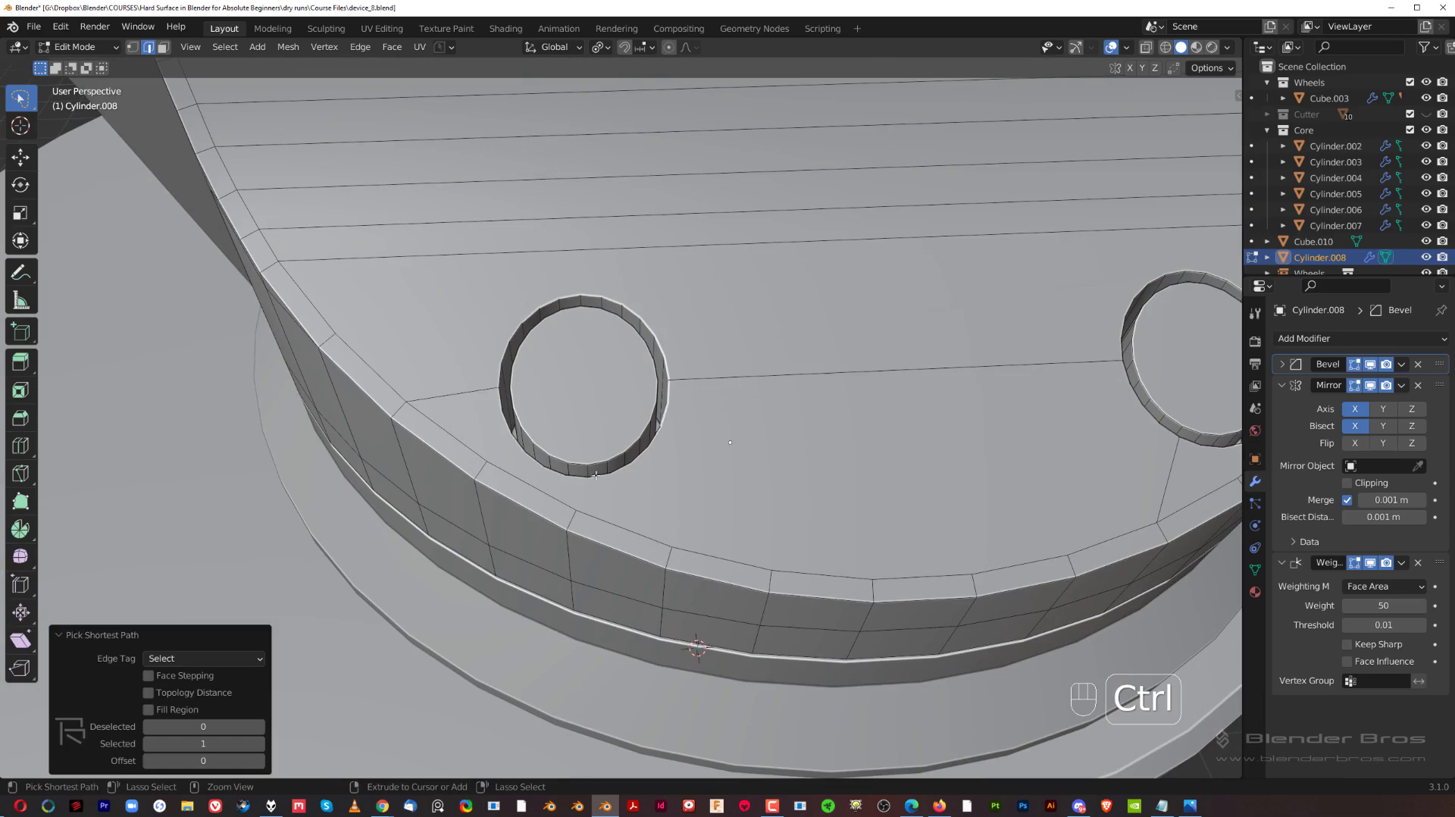
{"action": "middle_click_drag", "start_coordinate": [662, 433], "coordinate": [645, 287], "text": "shift"}
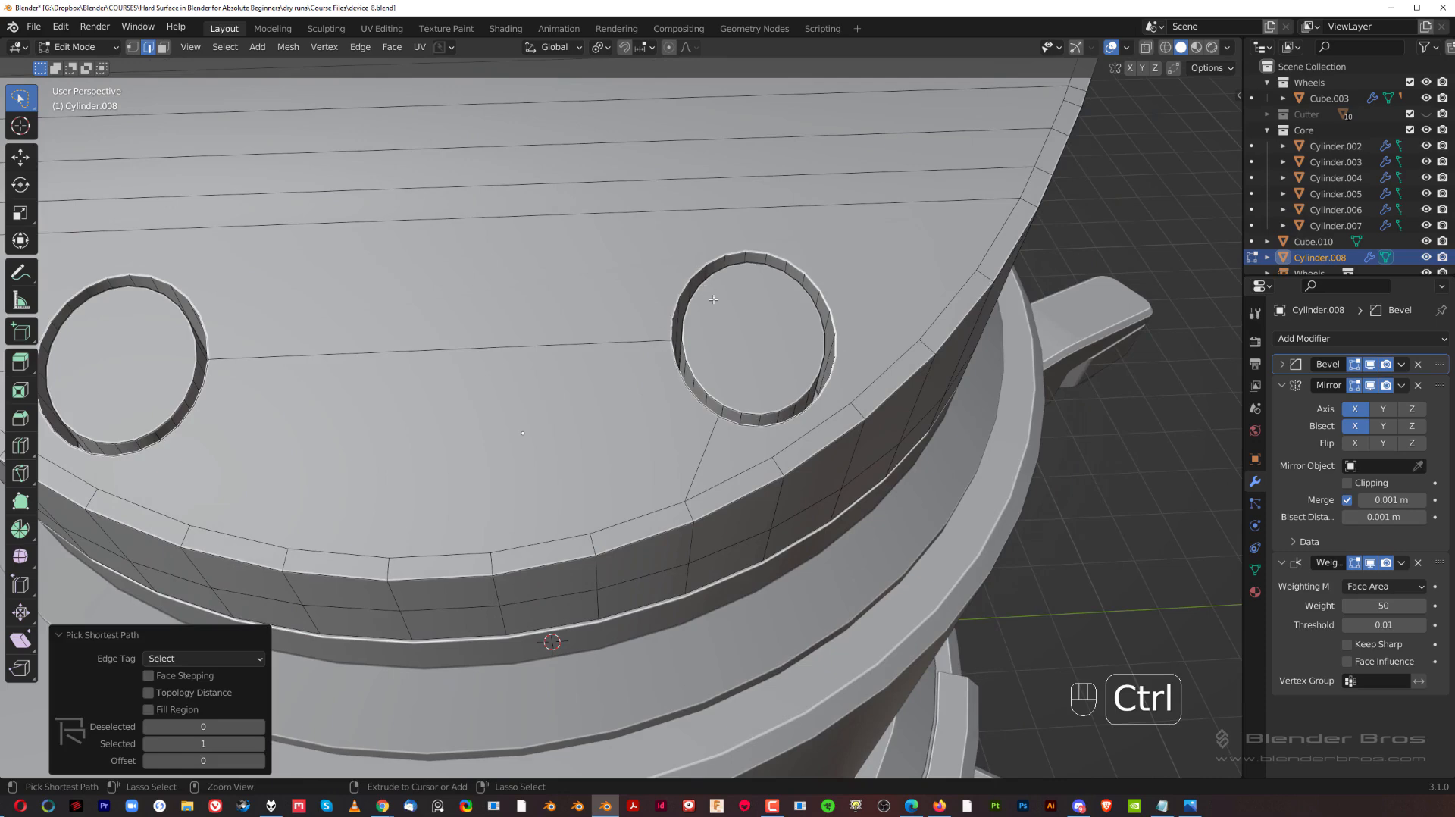
{"action": "key", "text": "ctrl+b"}
{"action": "key", "text": "ctrl+b"}
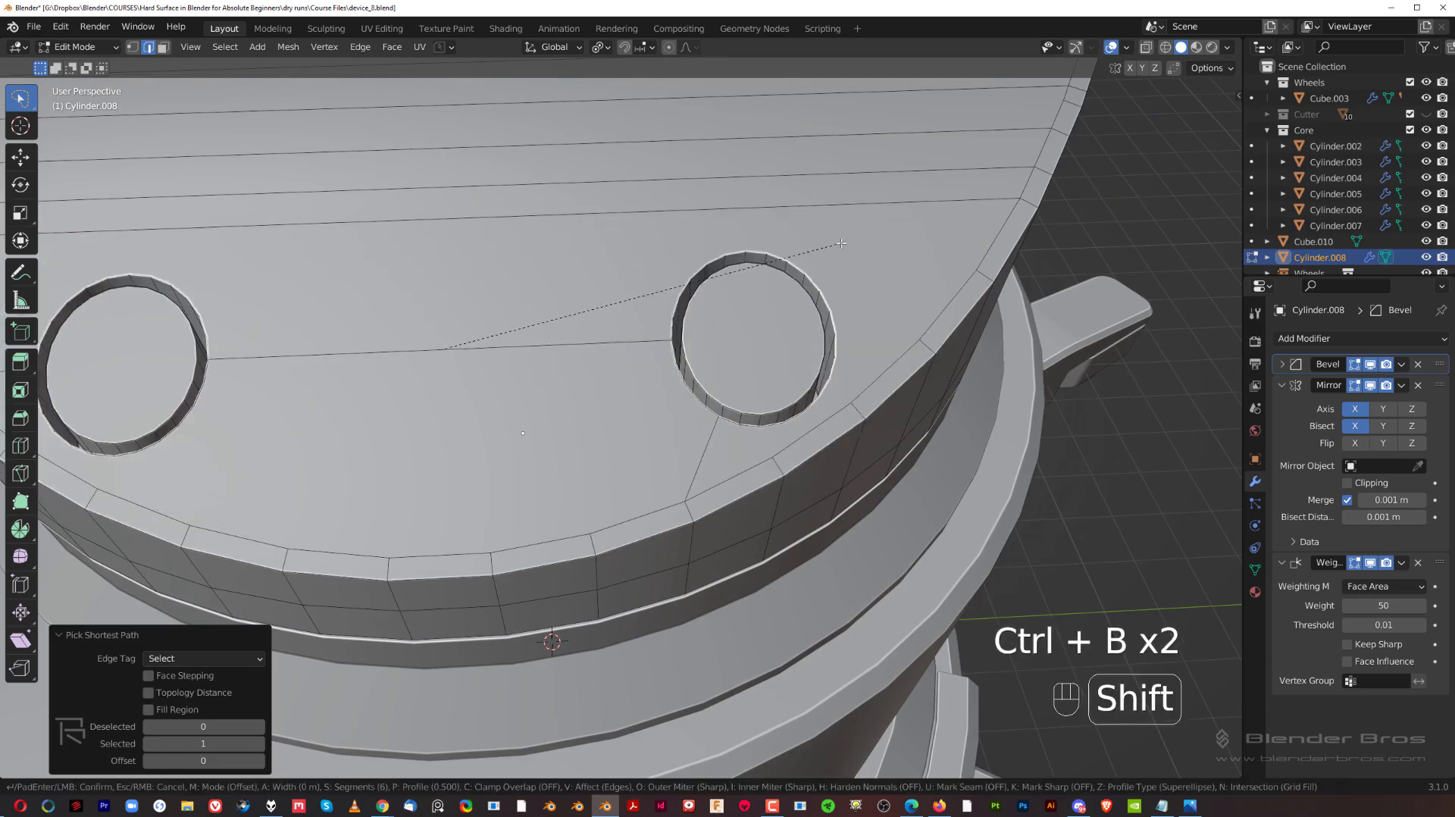
{"action": "scroll", "coordinate": [947, 277], "scroll_direction": "down", "scroll_amount": 5}
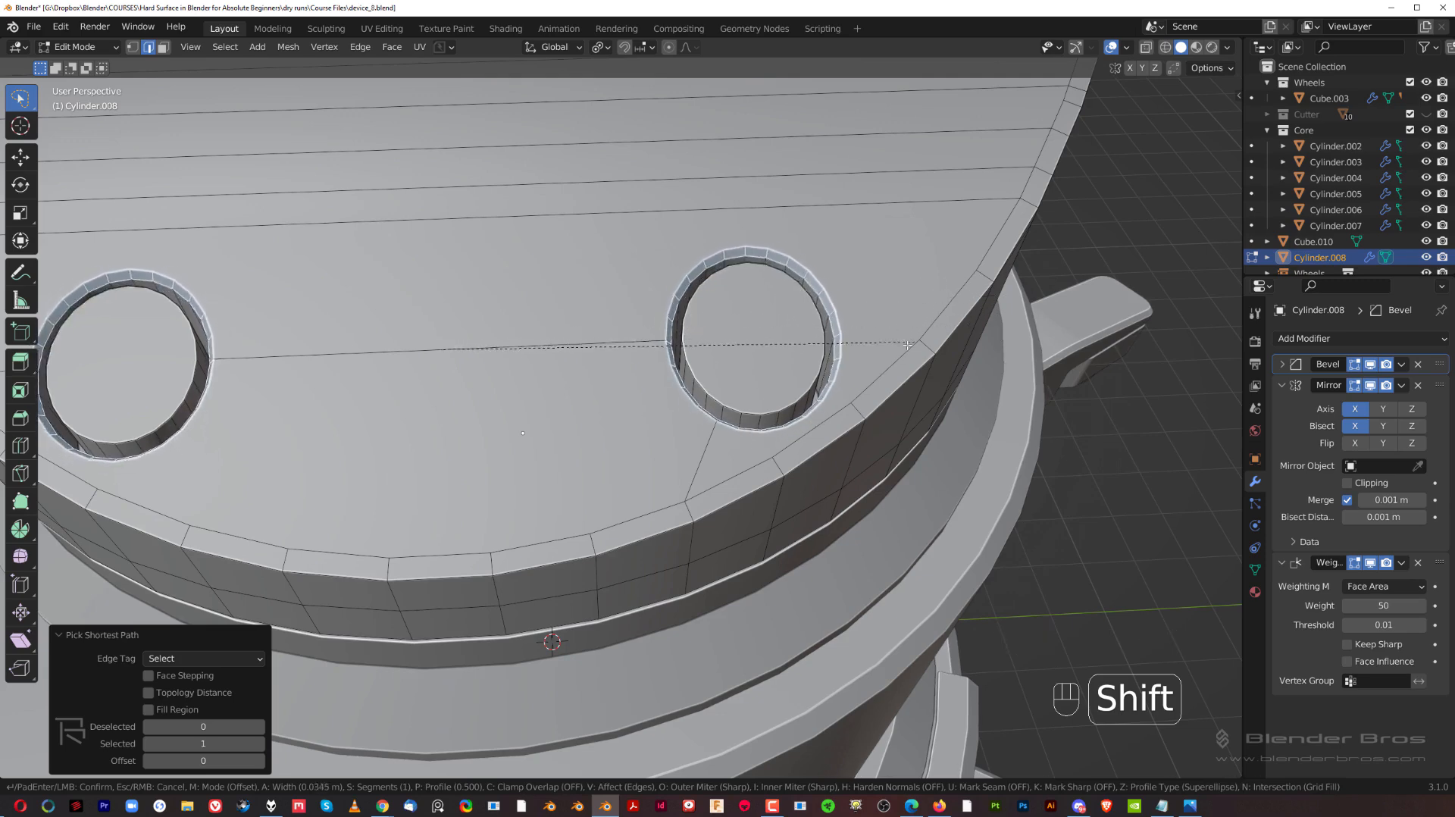
{"action": "left_click", "coordinate": [958, 331]}
{"action": "middle_click_drag", "start_coordinate": [598, 462], "coordinate": [905, 446], "text": "shift"}
{"action": "scroll", "coordinate": [660, 409], "scroll_direction": "up", "scroll_amount": 2}
{"action": "middle_click_drag", "start_coordinate": [637, 409], "coordinate": [677, 390]}
{"action": "middle_click_drag", "start_coordinate": [677, 390], "coordinate": [702, 428], "text": "shift"}
{"action": "middle_click_drag", "start_coordinate": [656, 358], "coordinate": [652, 390]}
{"action": "scroll", "coordinate": [651, 390], "scroll_direction": "up", "scroll_amount": 2}
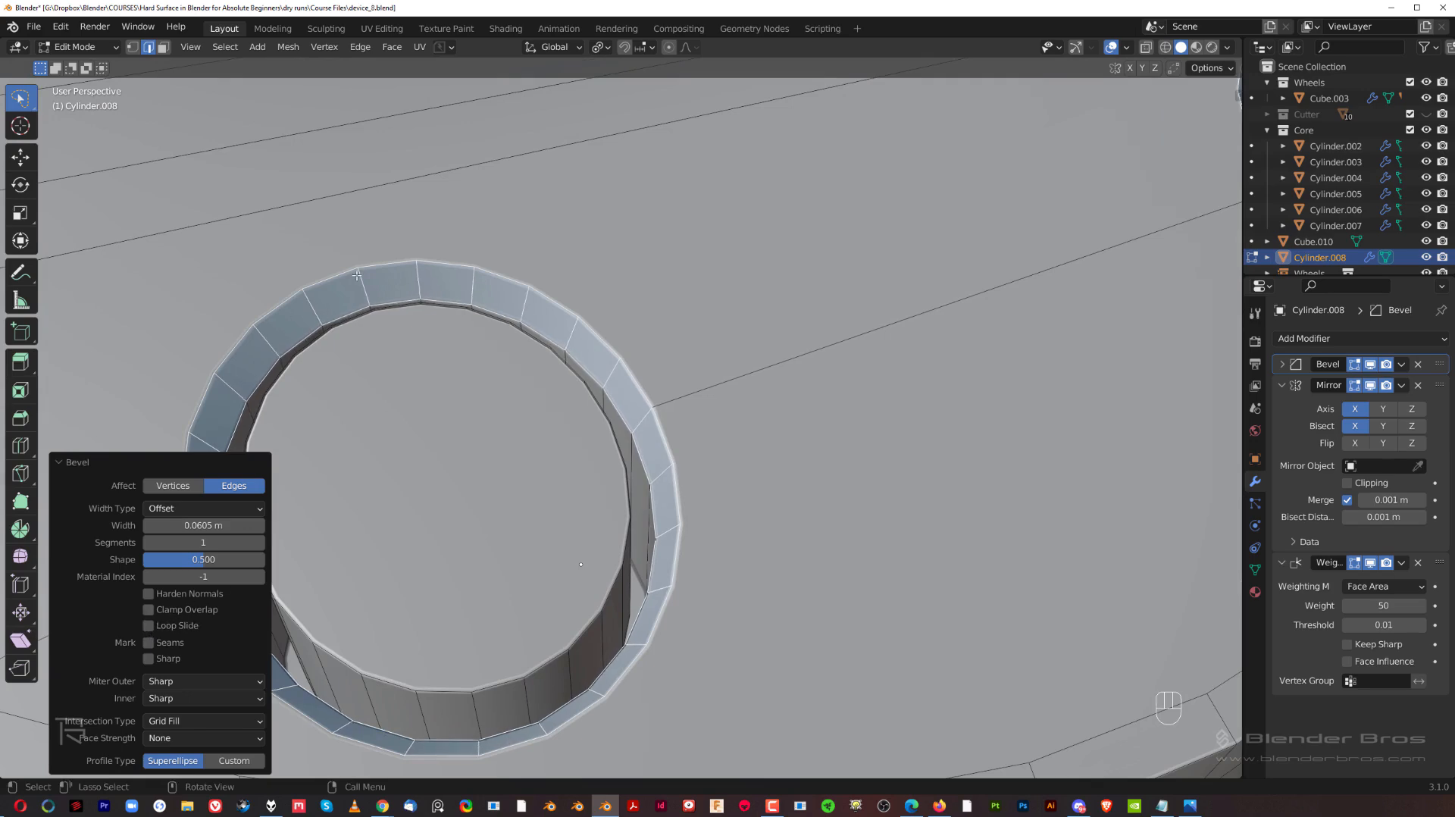
- Symmetrize the whole wall mesh from +X to -X and leave edit mode
{"action": "scroll", "coordinate": [575, 683], "scroll_direction": "down", "scroll_amount": 6}
{"action": "middle_click_drag", "start_coordinate": [795, 402], "coordinate": [891, 379]}
{"action": "scroll", "coordinate": [818, 378], "scroll_direction": "down", "scroll_amount": 3}
{"action": "key", "text": "a"}
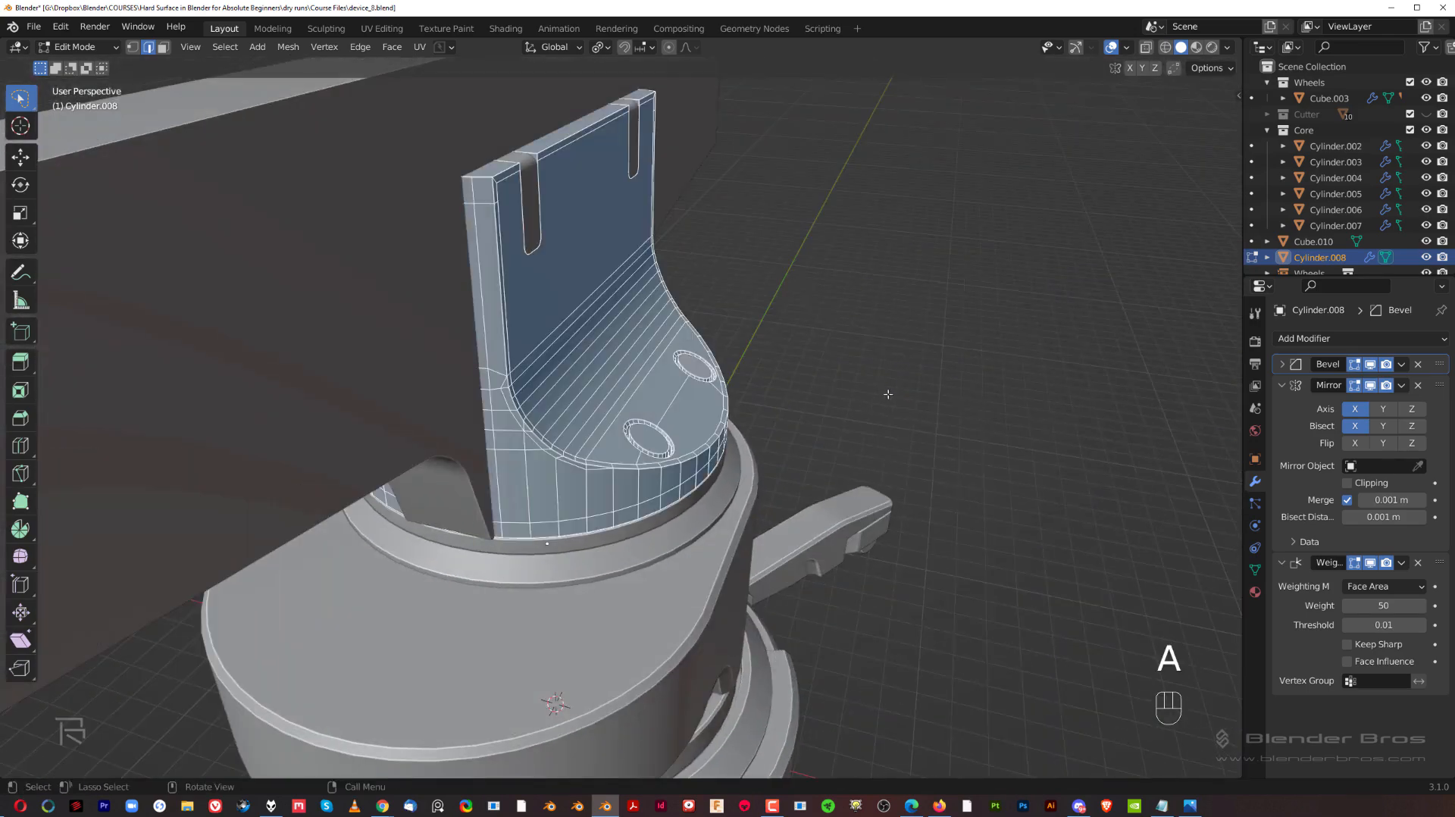
{"action": "left_click", "coordinate": [288, 47]}
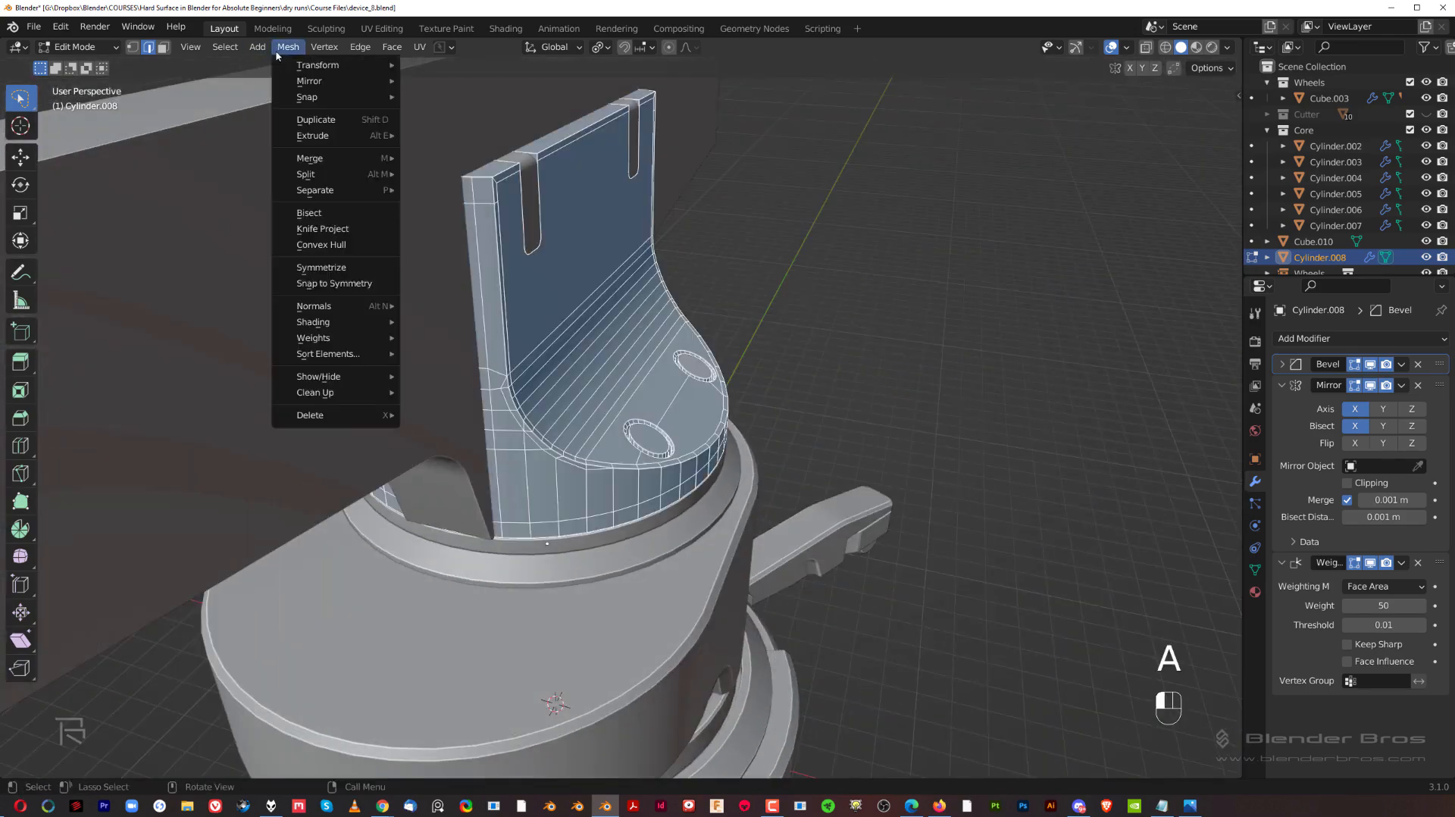
{"action": "left_click", "coordinate": [317, 267]}
{"action": "middle_click_drag", "start_coordinate": [458, 301], "coordinate": [646, 341]}
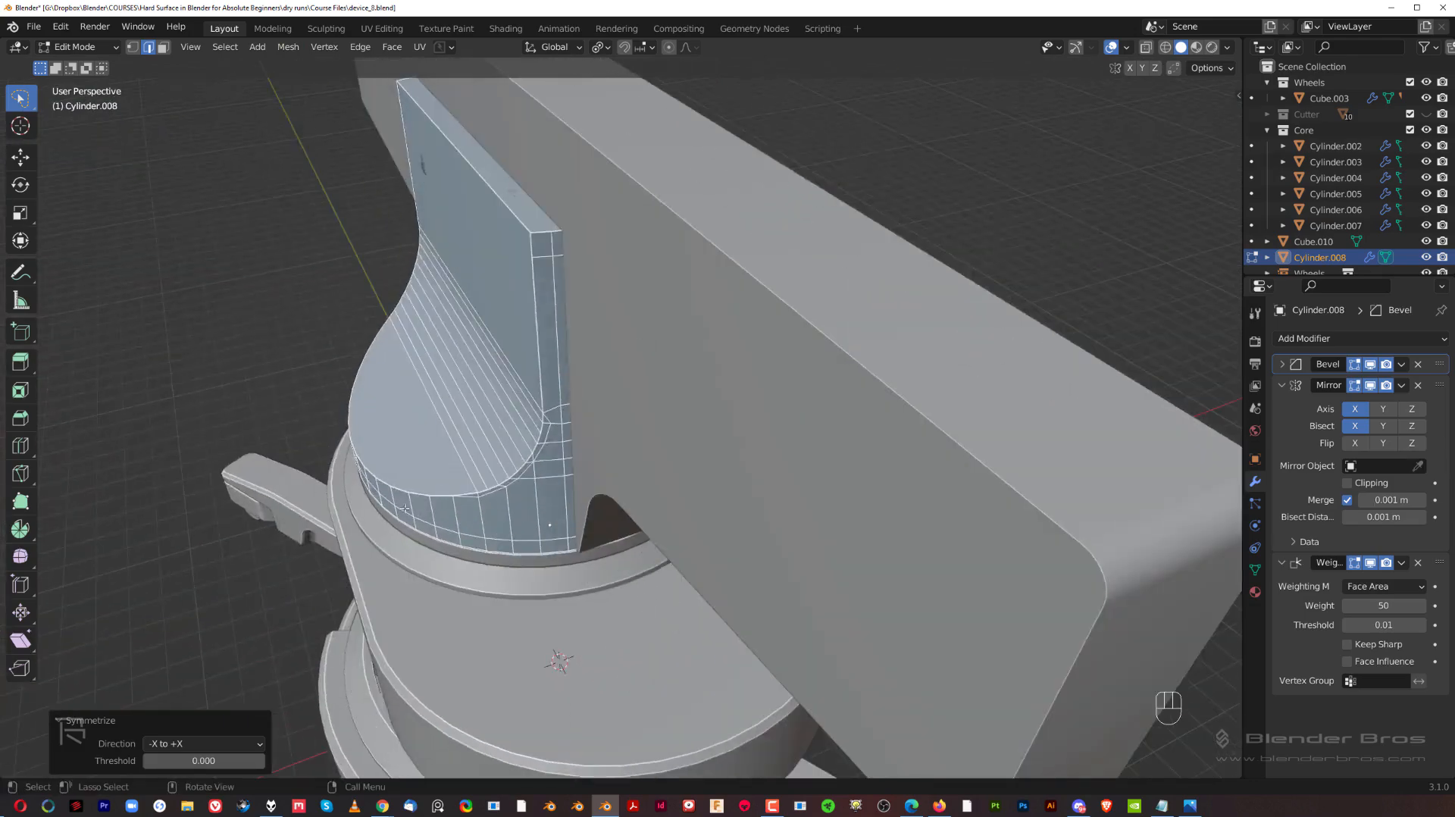
{"action": "left_click", "coordinate": [222, 742]}
{"action": "left_click", "coordinate": [201, 687]}
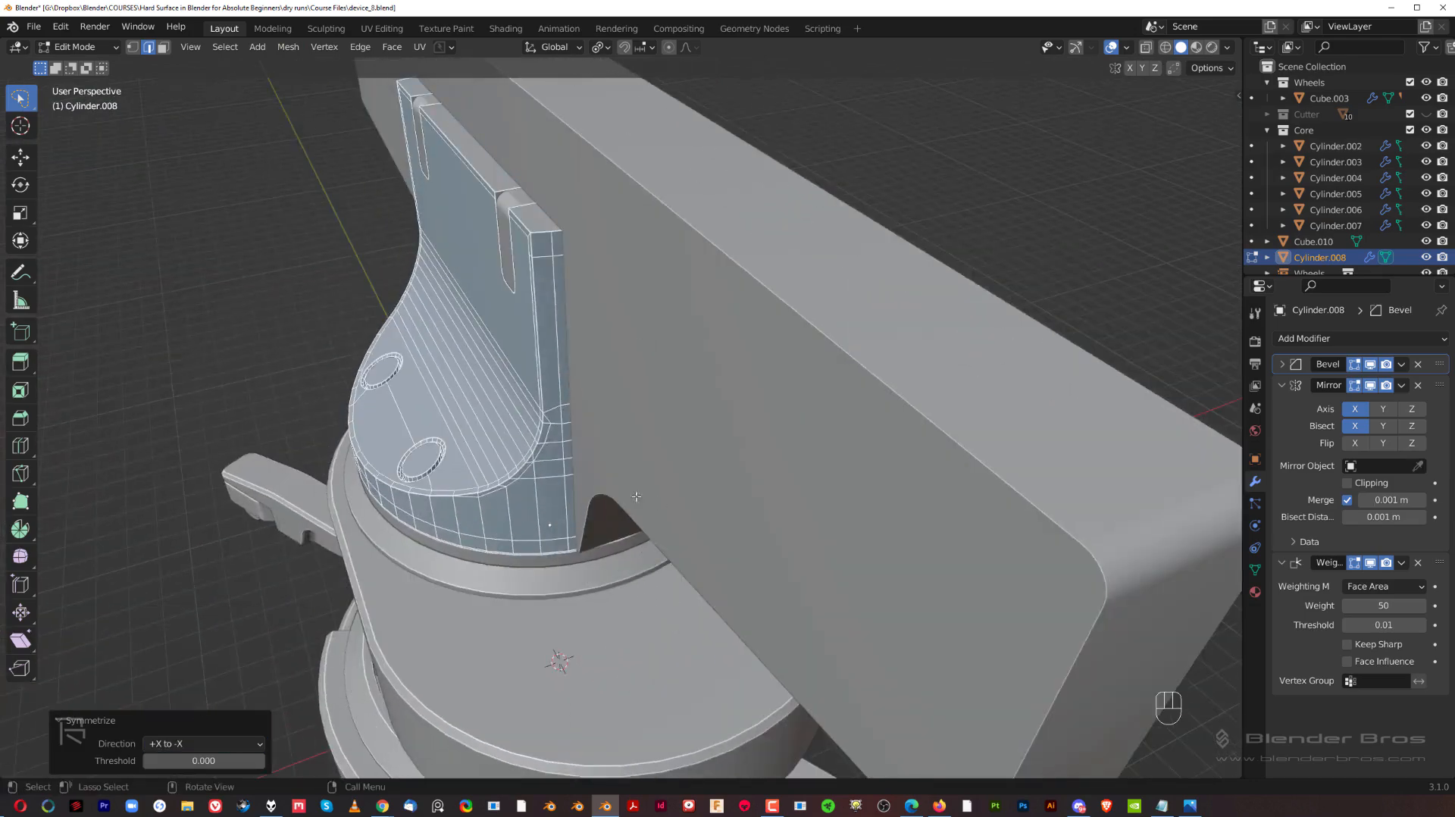
{"action": "middle_click_drag", "start_coordinate": [639, 502], "coordinate": [532, 479]}
{"action": "key", "text": "Tab"}
{"action": "scroll", "coordinate": [753, 318], "scroll_direction": "up", "scroll_amount": 6}
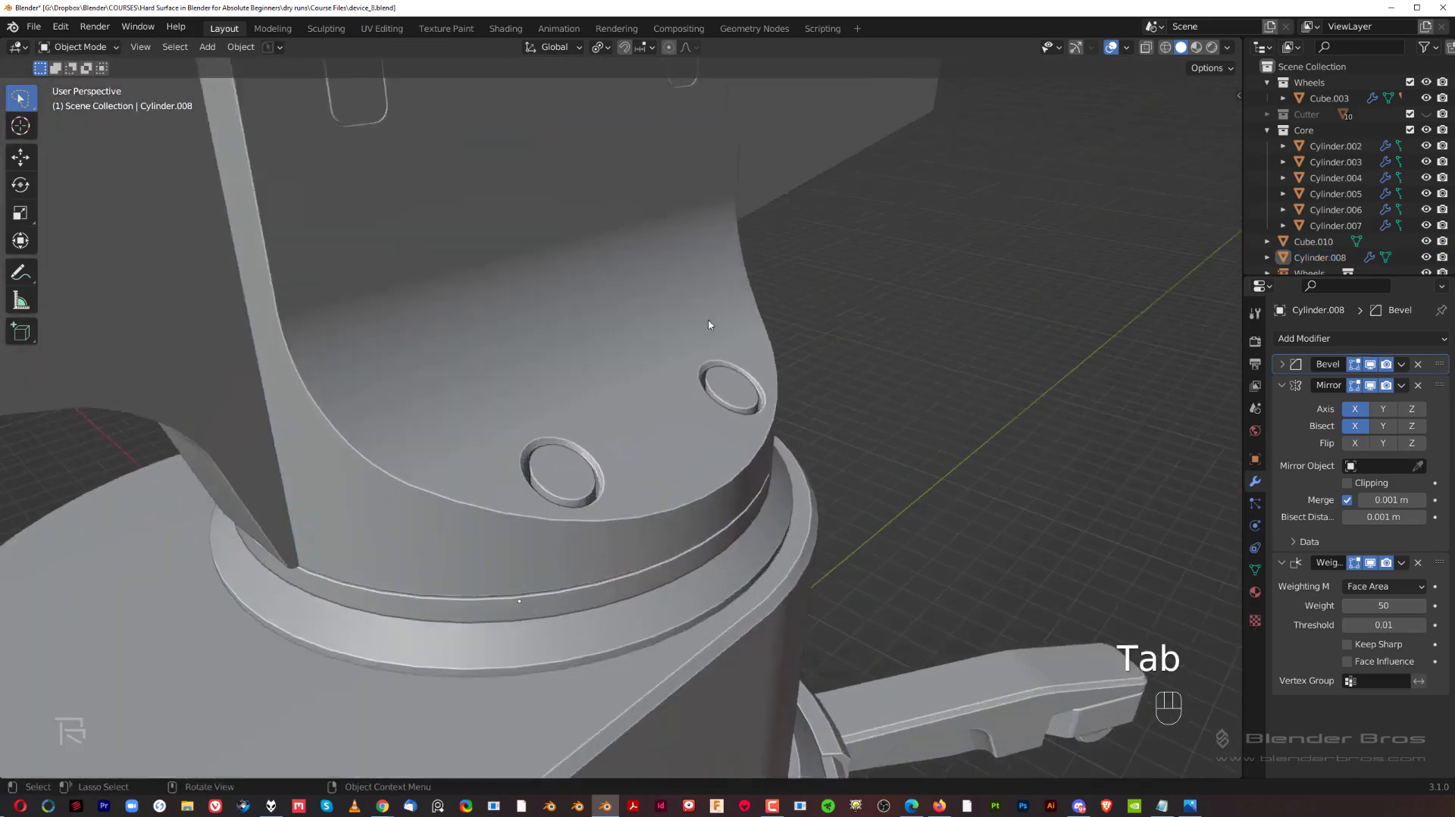
- Flatten the disc faces inside the ring grooves on both ledges by scaling them to 0 along Z
{"action": "scroll", "coordinate": [587, 415], "scroll_direction": "down", "scroll_amount": 5}
{"action": "middle_click_drag", "start_coordinate": [586, 415], "coordinate": [485, 424]}
{"action": "scroll", "coordinate": [485, 425], "scroll_direction": "up", "scroll_amount": 3}
{"action": "key", "text": "Tab"}
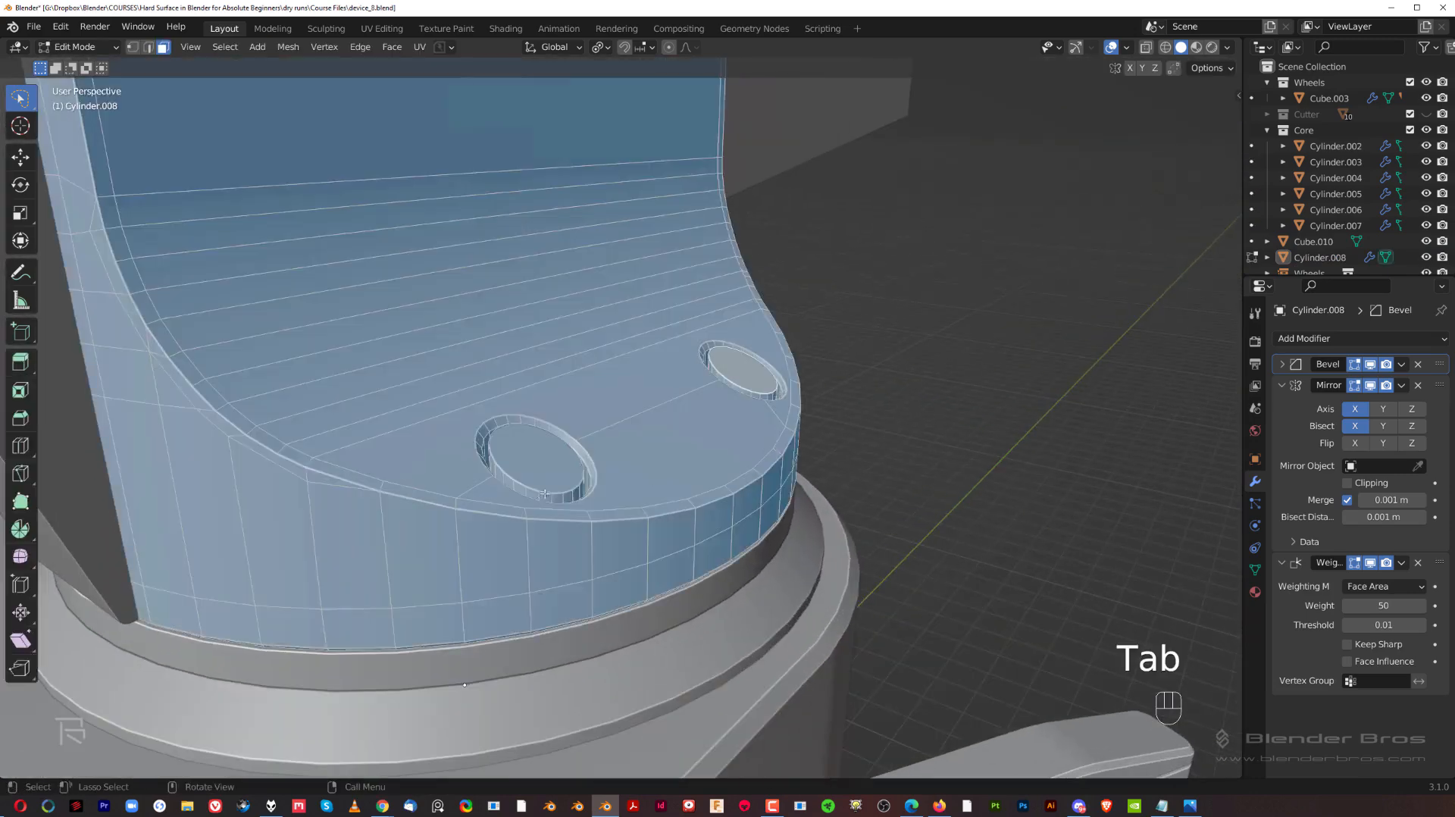
{"action": "left_click", "coordinate": [546, 457]}
{"action": "left_click", "coordinate": [743, 372], "text": "shift"}
{"action": "middle_click_drag", "start_coordinate": [743, 372], "coordinate": [511, 623]}
{"action": "left_click", "coordinate": [512, 621], "text": "shift"}
{"action": "left_click", "coordinate": [271, 555], "text": "shift"}
{"action": "middle_click_drag", "start_coordinate": [271, 555], "coordinate": [750, 371]}
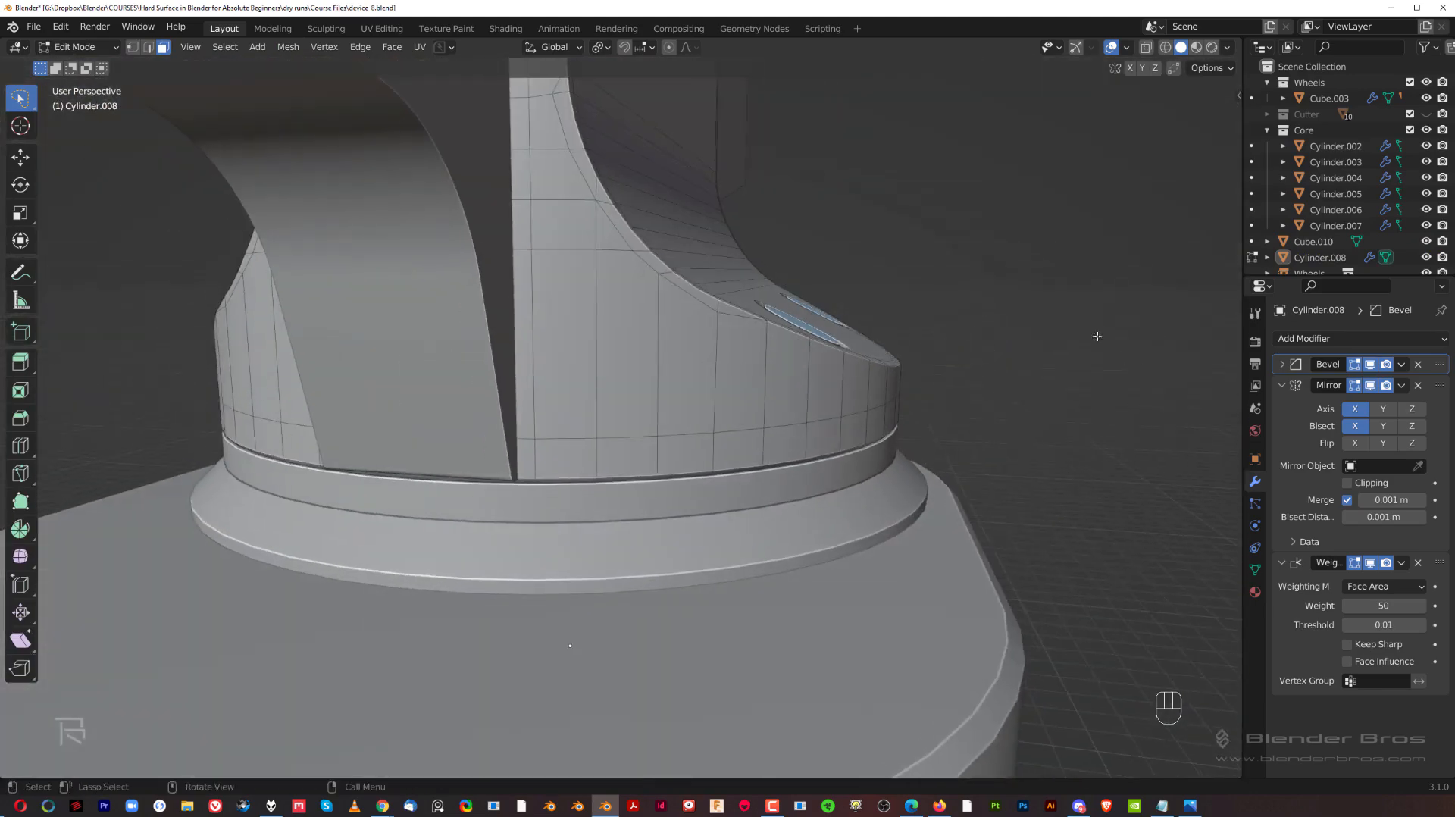
{"action": "middle_click_drag", "start_coordinate": [839, 374], "coordinate": [942, 442]}
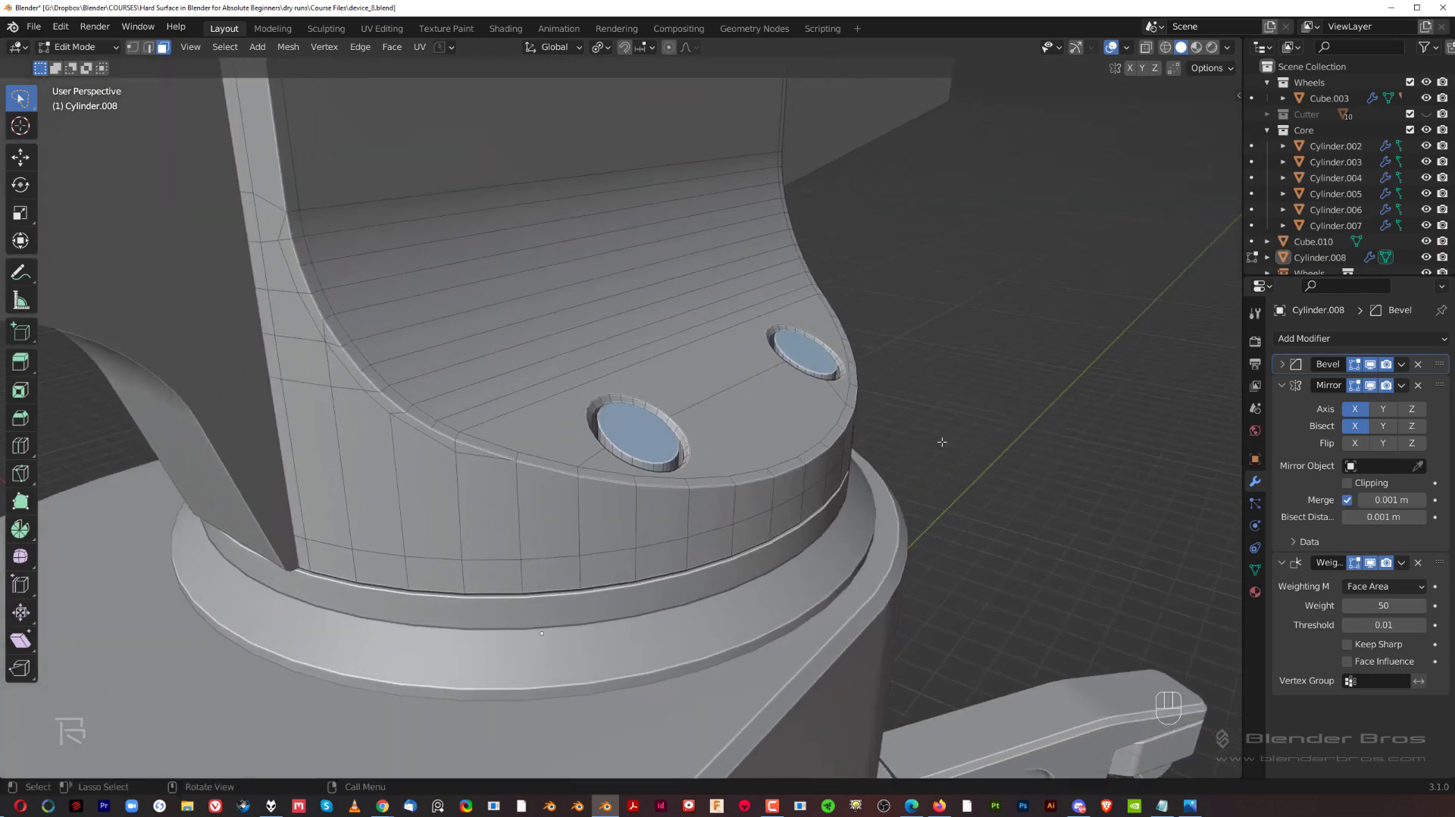
{"action": "key", "text": "s"}
{"action": "key", "text": "z"}
{"action": "key", "text": "0"}
{"action": "key", "text": "minus"}
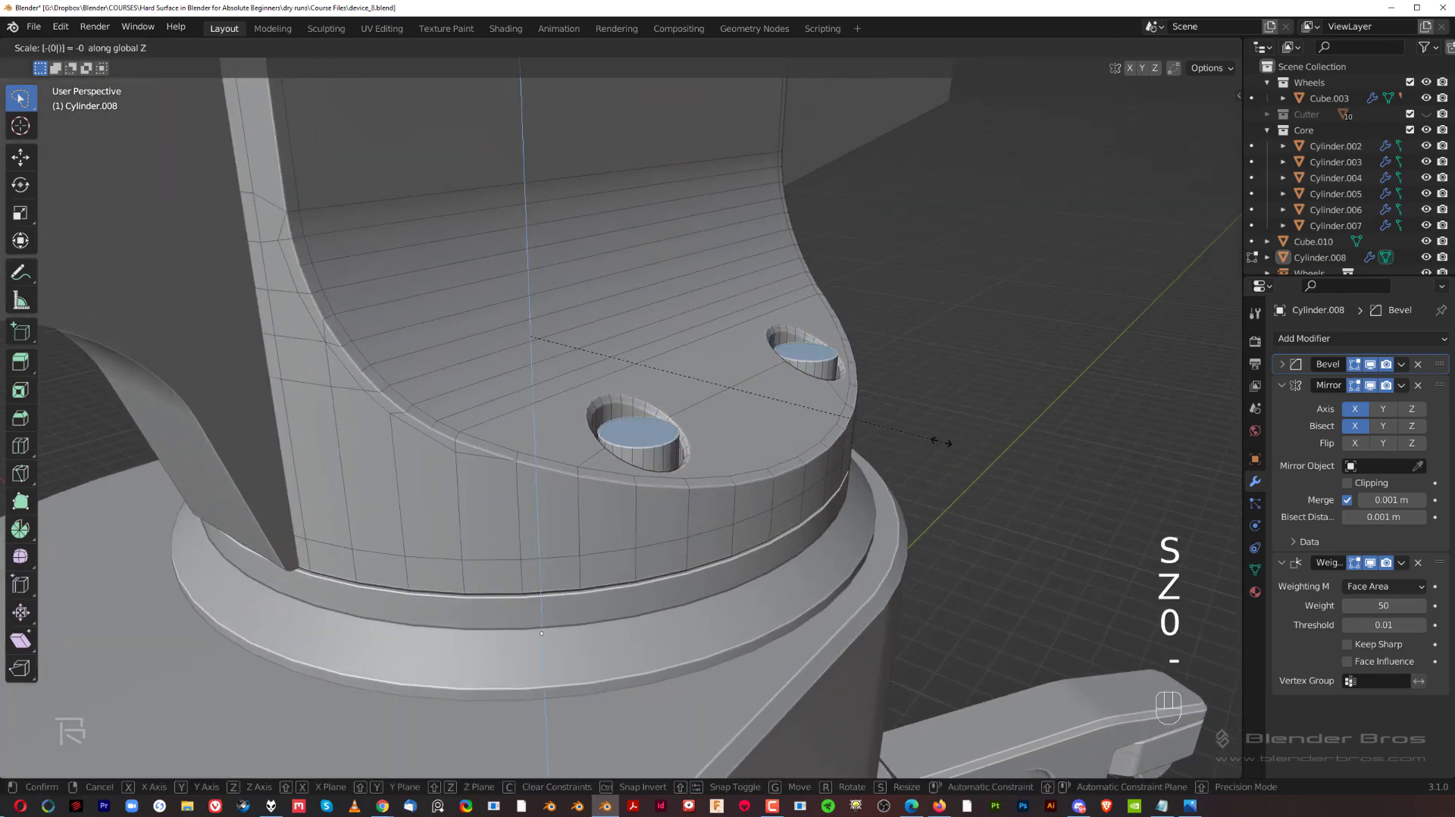
{"action": "left_click", "coordinate": [941, 414]}
- Lower the flattened disc faces about 0.15 m along Z inside their holes
{"action": "scroll", "coordinate": [999, 394], "scroll_direction": "down", "scroll_amount": 5}
{"action": "middle_click_drag", "start_coordinate": [999, 394], "coordinate": [1051, 371]}
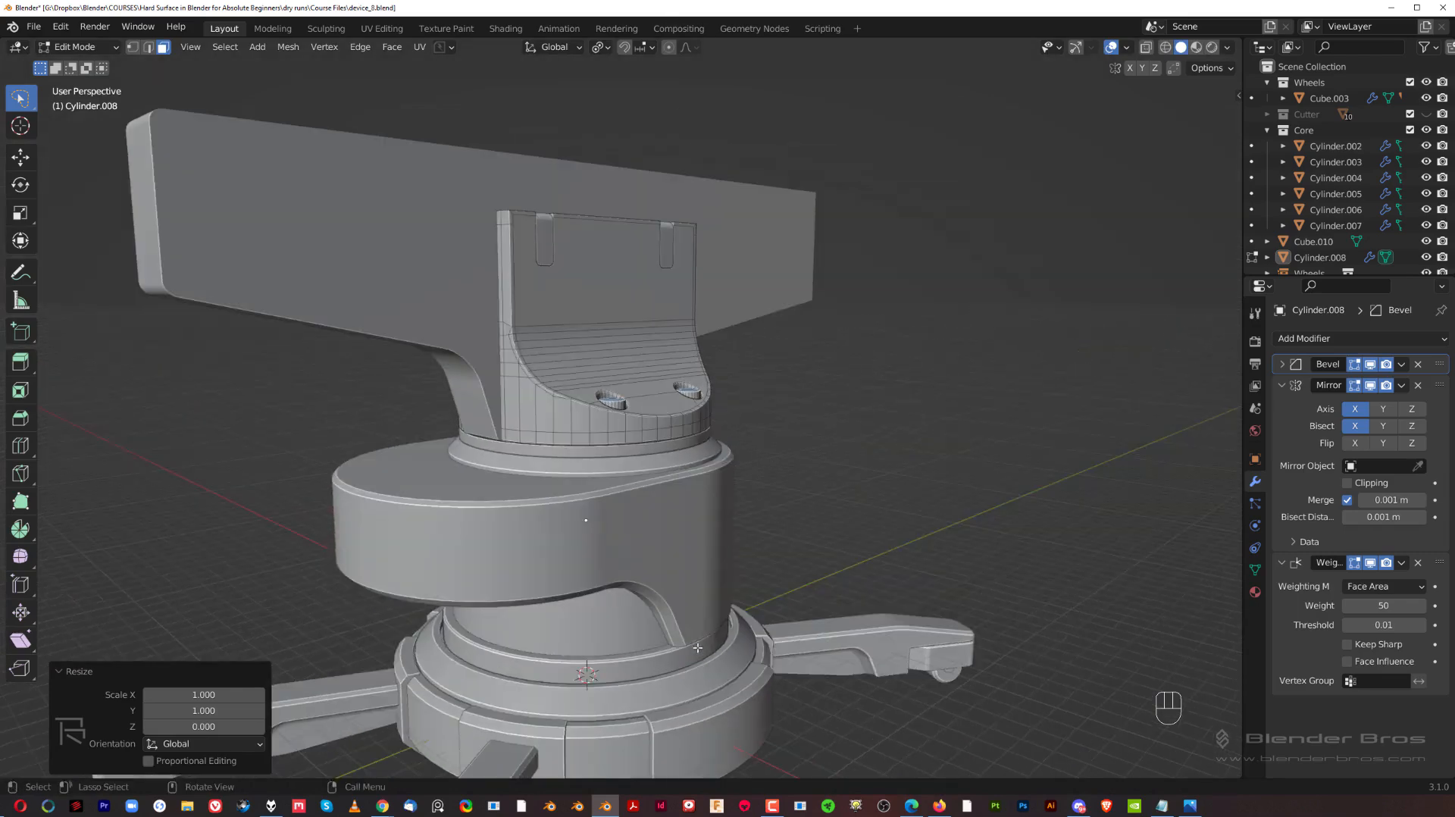
{"action": "scroll", "coordinate": [696, 658], "scroll_direction": "up", "scroll_amount": 6}
{"action": "middle_click_drag", "start_coordinate": [689, 485], "coordinate": [696, 402]}
{"action": "key", "text": "g"}
{"action": "key", "text": "z"}
{"action": "key", "text": "shift"}
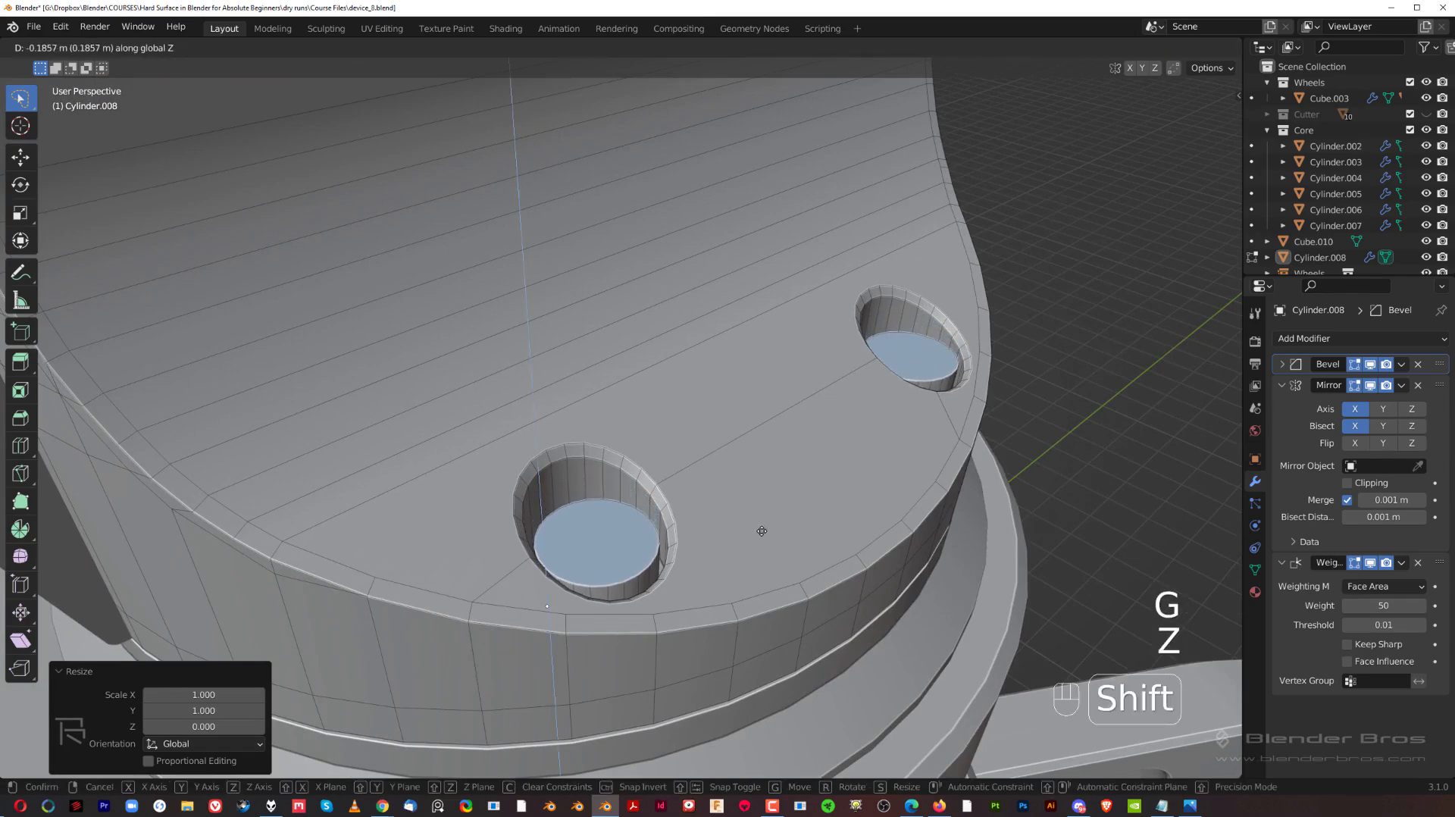
{"action": "left_click", "coordinate": [757, 519]}
- Give the lowered discs' rims a small one-segment bevel and leave edit mode
{"action": "key", "text": "ctrl+b"}
{"action": "key", "text": "shift"}
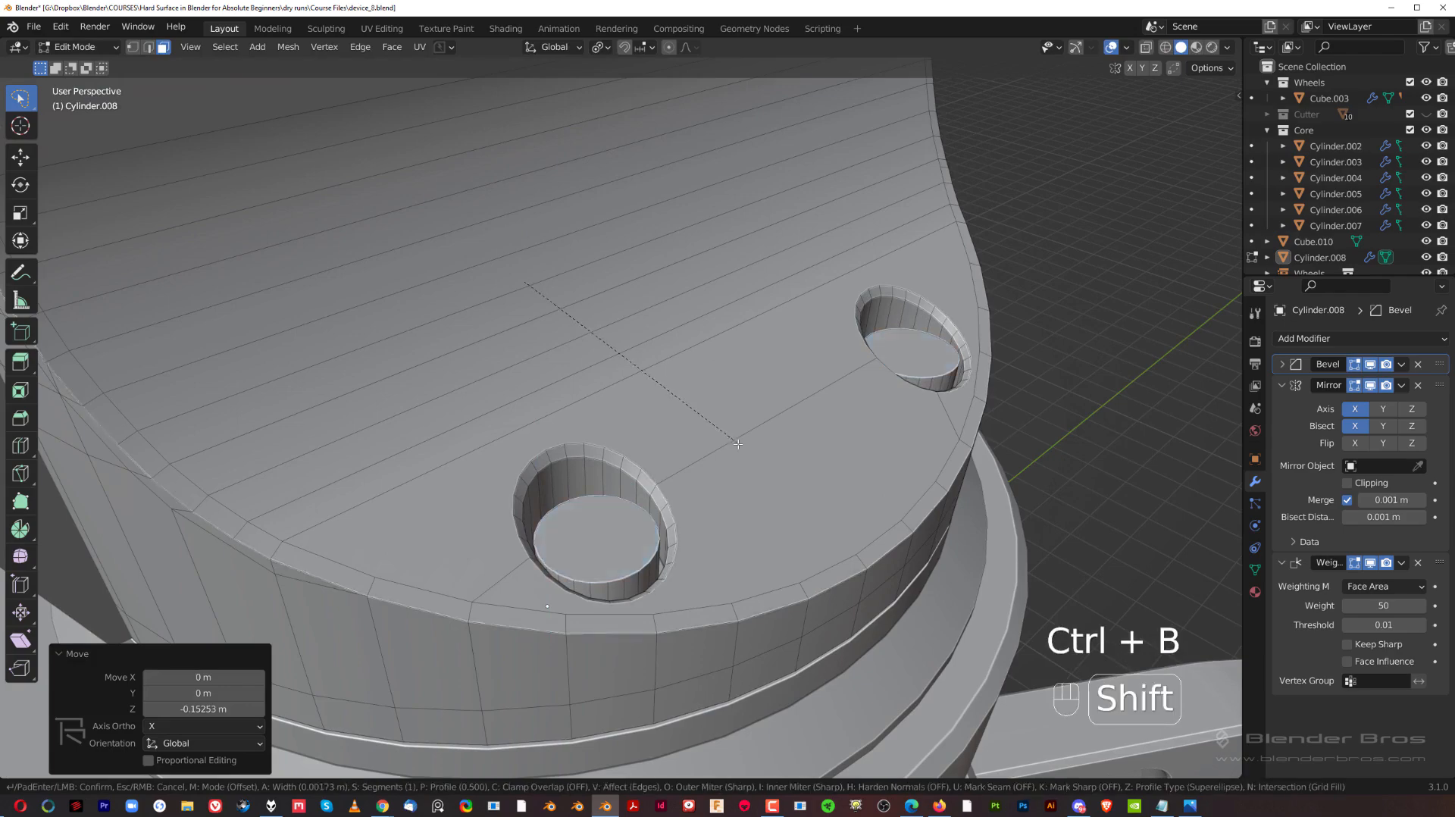
{"action": "left_click", "coordinate": [767, 471]}
{"action": "scroll", "coordinate": [766, 470], "scroll_direction": "down", "scroll_amount": 6}
{"action": "key", "text": "Tab"}
- Examine the whole model's proportions in the right orthographic view
{"action": "middle_click_drag", "start_coordinate": [737, 311], "coordinate": [809, 325]}
{"action": "key", "text": "KP_5"}
{"action": "scroll", "coordinate": [789, 413], "scroll_direction": "up", "scroll_amount": 3}
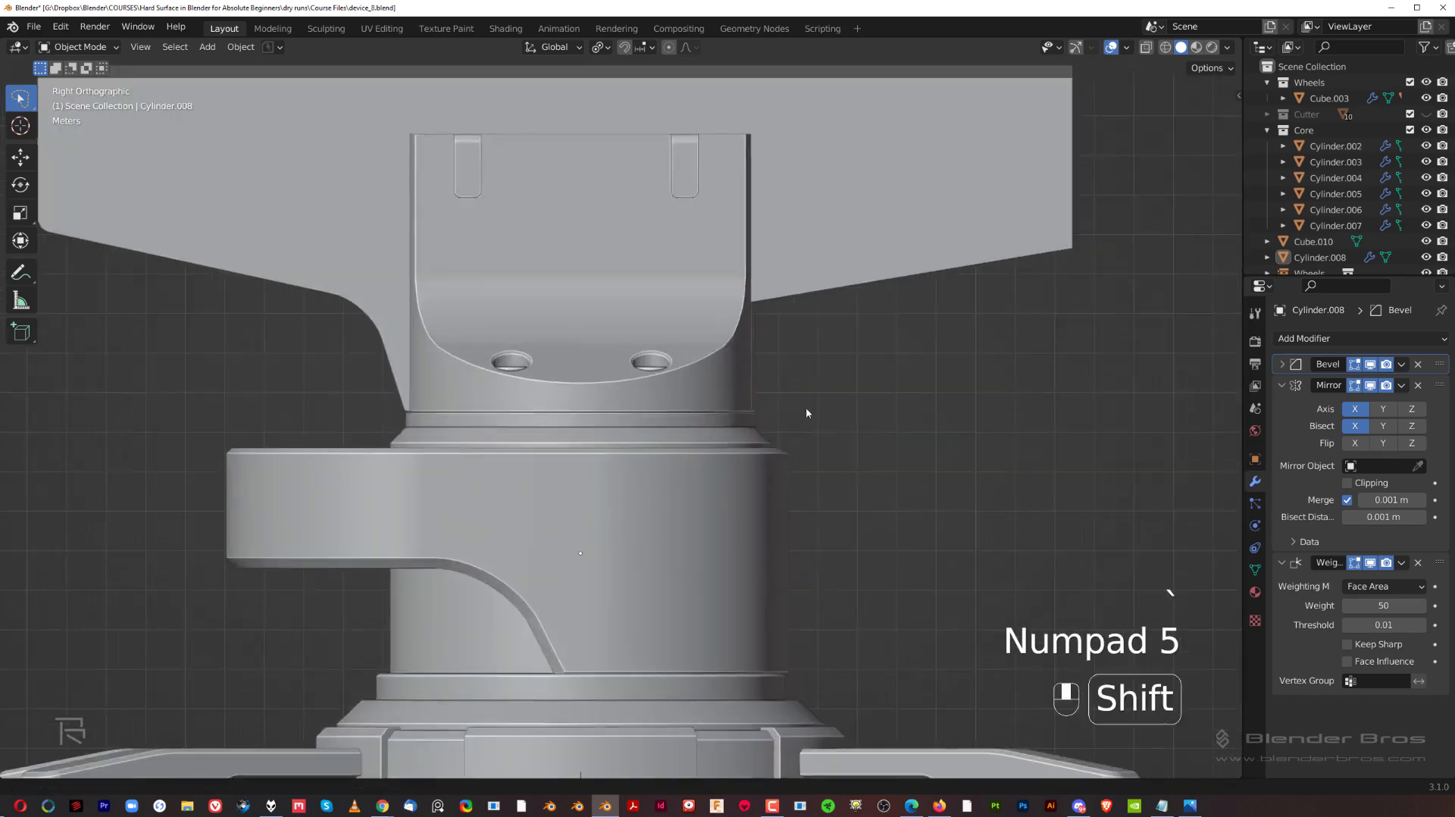
{"action": "scroll", "coordinate": [466, 426], "scroll_direction": "down", "scroll_amount": 3}
{"action": "middle_click_drag", "start_coordinate": [467, 426], "coordinate": [666, 379]}
{"action": "scroll", "coordinate": [678, 410], "scroll_direction": "down", "scroll_amount": 1}
{"action": "scroll", "coordinate": [689, 432], "scroll_direction": "up", "scroll_amount": 3}
{"action": "middle_click_drag", "start_coordinate": [689, 432], "coordinate": [577, 390], "text": "shift"}
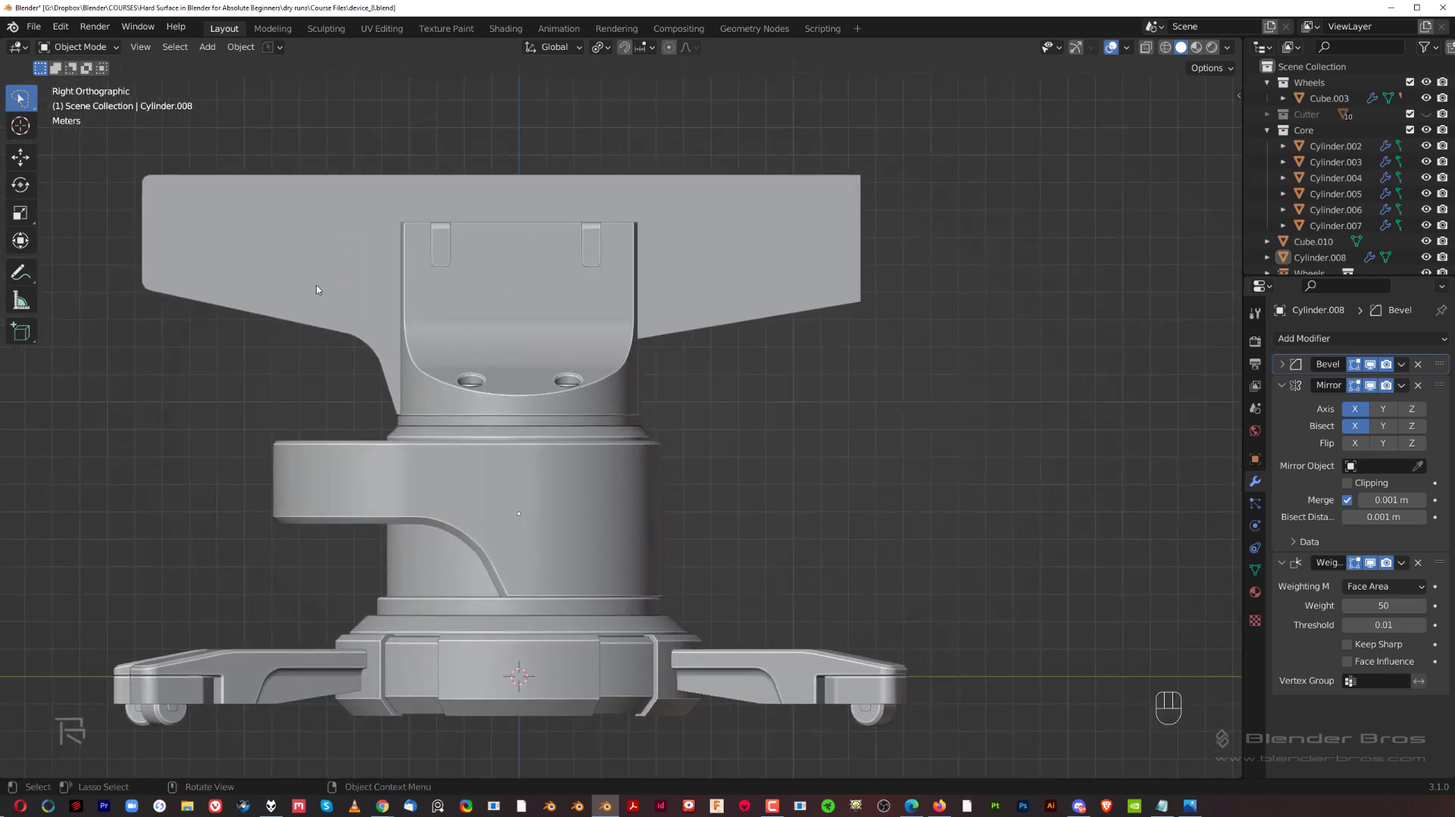
{"action": "scroll", "coordinate": [751, 265], "scroll_direction": "down", "scroll_amount": 1}
{"action": "middle_click_drag", "start_coordinate": [743, 380], "coordinate": [786, 350], "text": "shift"}
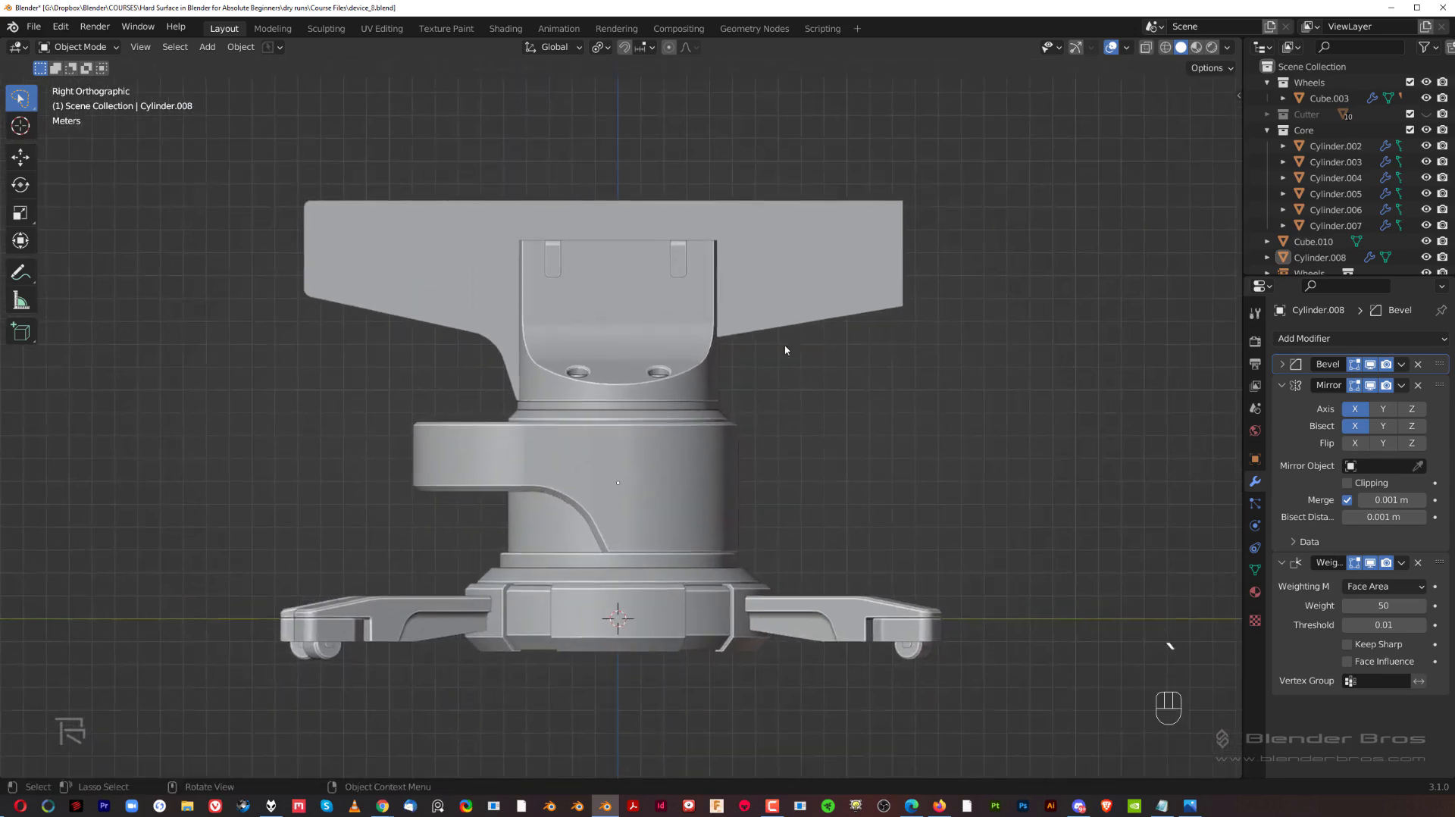